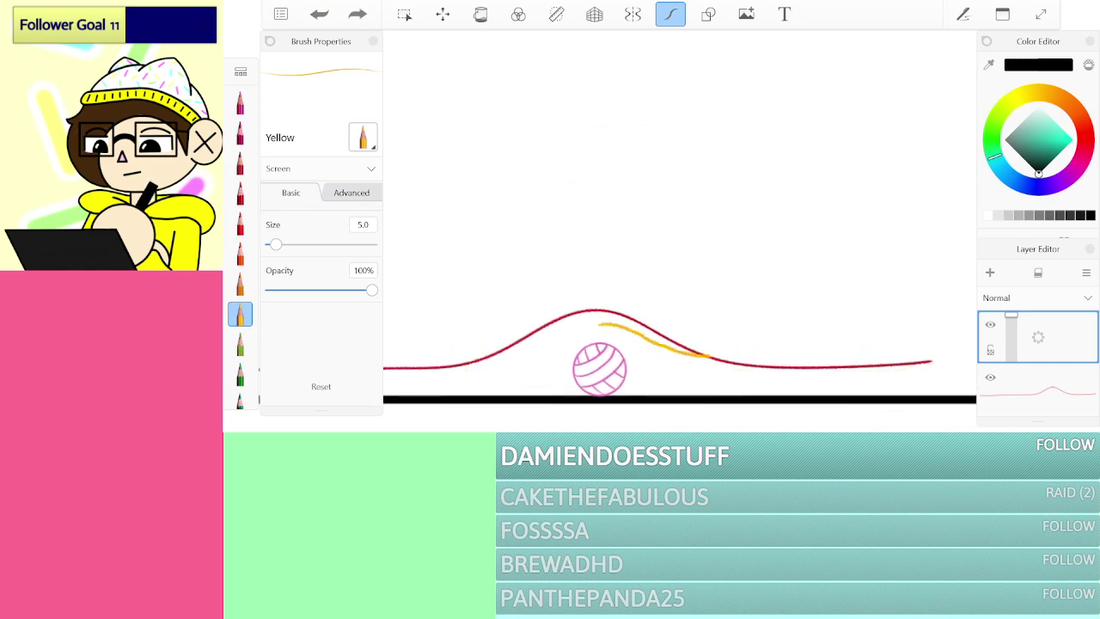
Step: Extend the yellow pencil line from the red hump's far slope along the red path to its right-hand end
drag(905, 364, 931, 361)
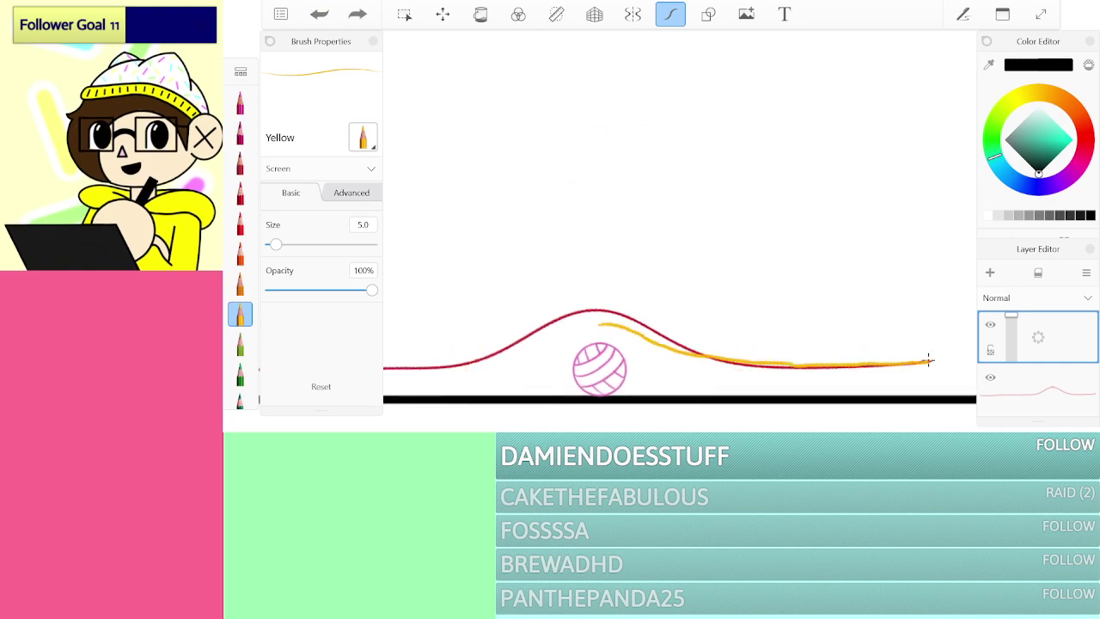
scroll(679, 232, up, 1)
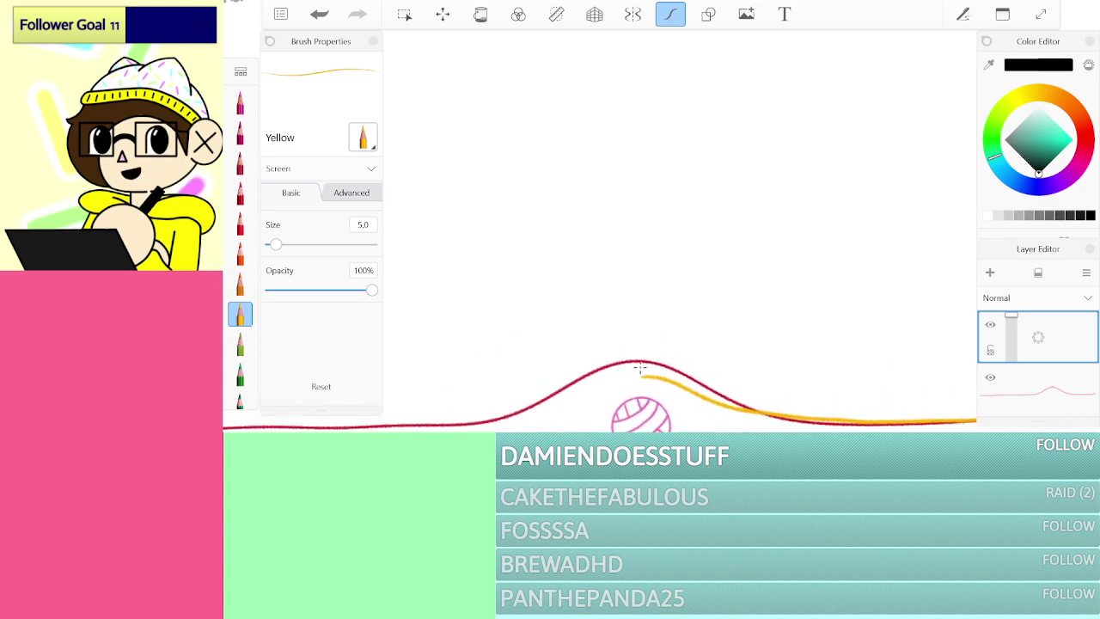
scroll(678, 232, down, 5)
scroll(678, 232, up, 4)
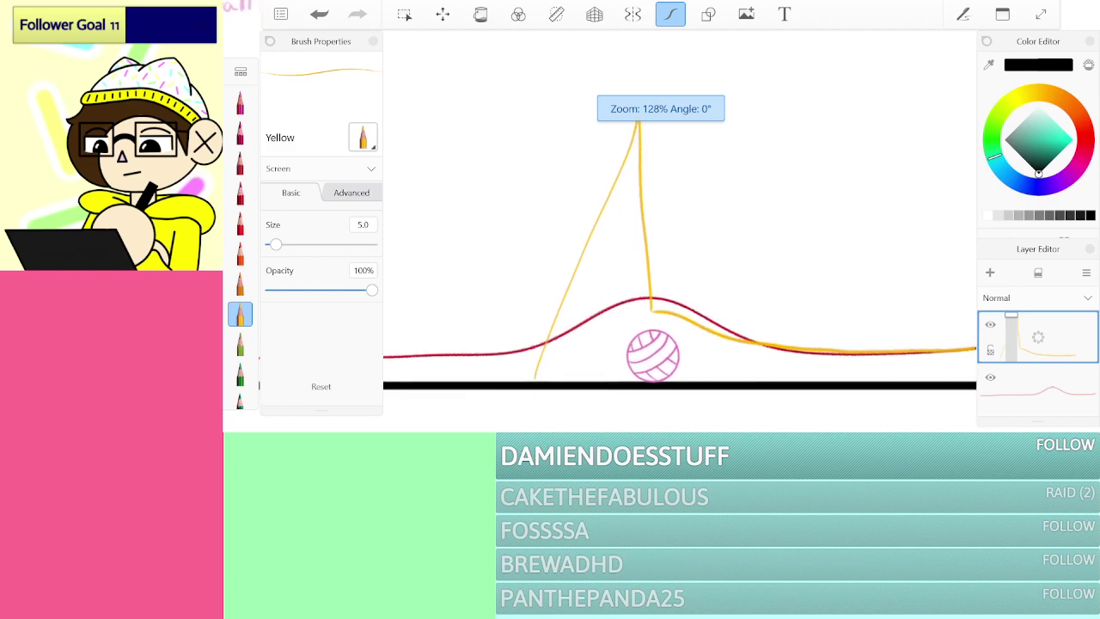
key(ctrl+z)
drag(658, 296, 668, 148)
key(ctrl+z)
drag(651, 311, 649, 276)
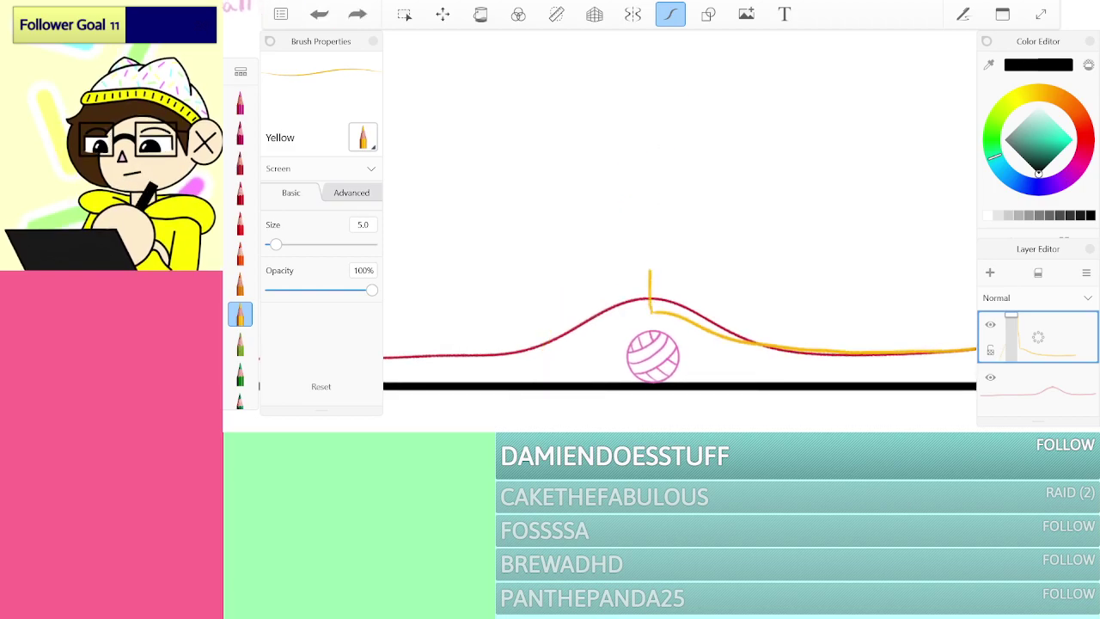
drag(622, 179, 534, 383)
key(ctrl+z)
Step: Draw a straight yellow vertical above the red curve's peak and a straight diagonal from its top down toward the ground left of the hump
mouse_move(651, 308)
mouse_down()
mouse_move(647, 134)
mouse_move(659, 147)
mouse_move(631, 165)
mouse_move(532, 322)
mouse_up()
drag(496, 368, 496, 374)
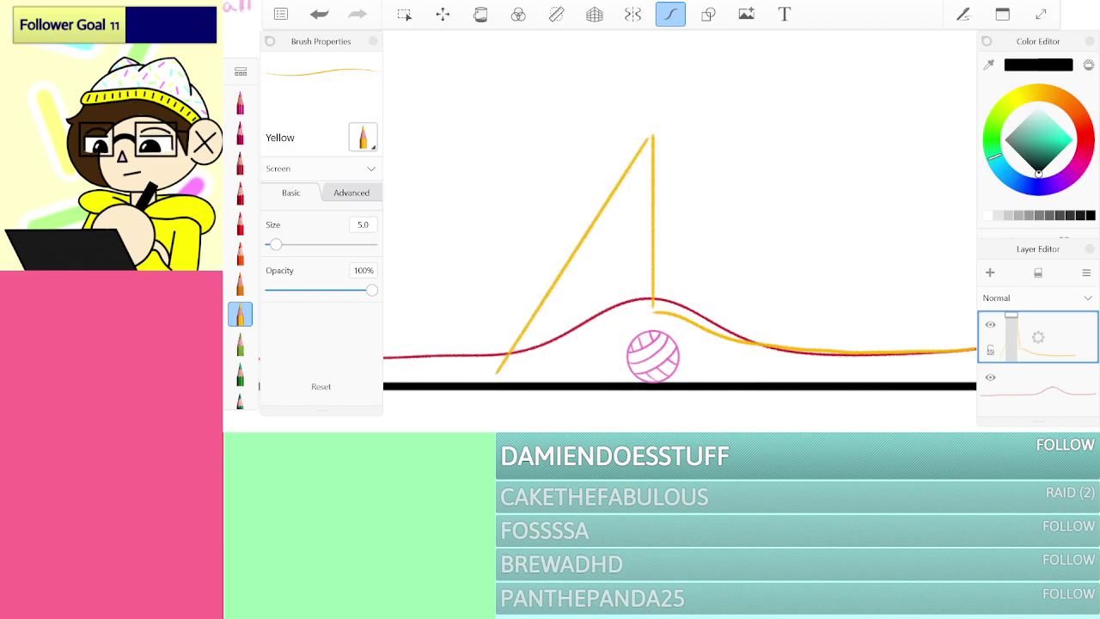
scroll(601, 232, down, 3)
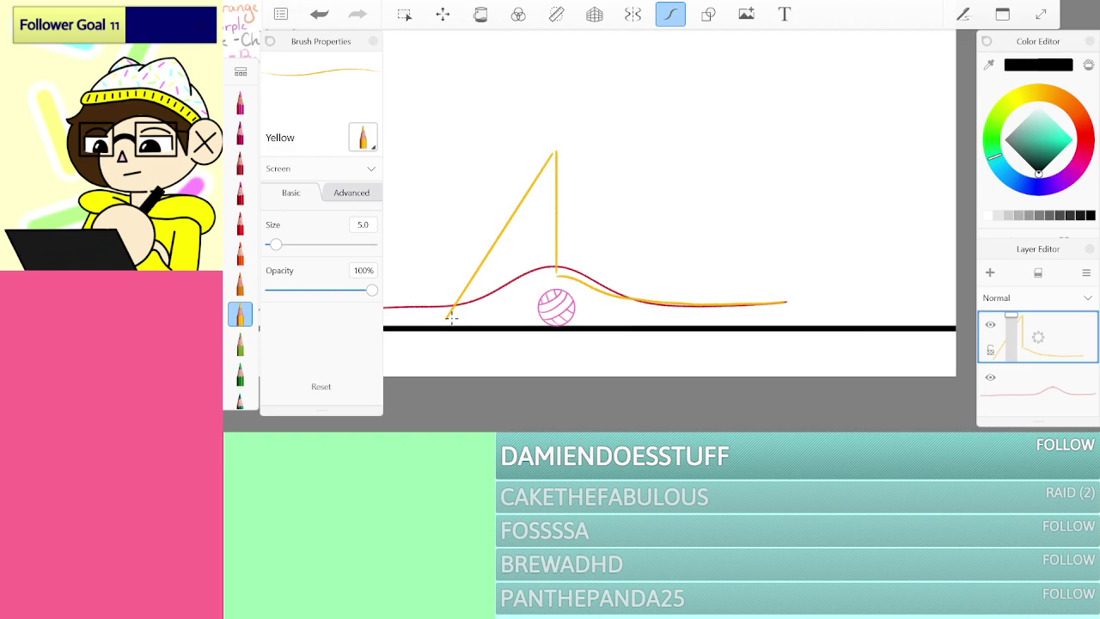
drag(555, 306, 651, 341)
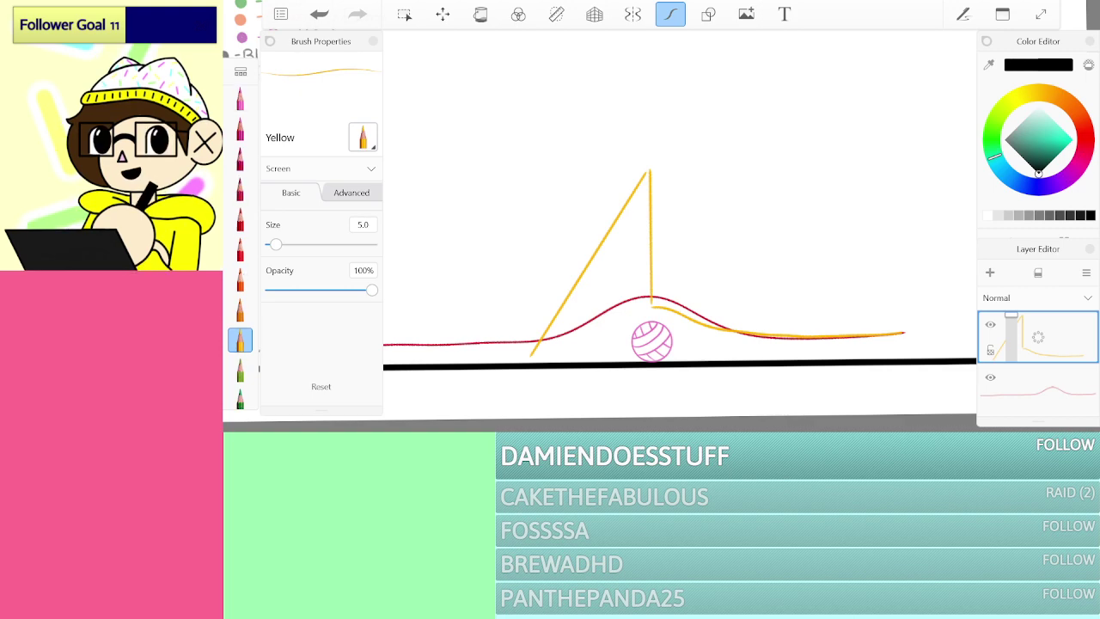
Step: Switch to the Sky Blue pencil at size 5.0 and add a new layer above the yellow path
scroll(240, 249, down, 5)
click(240, 163)
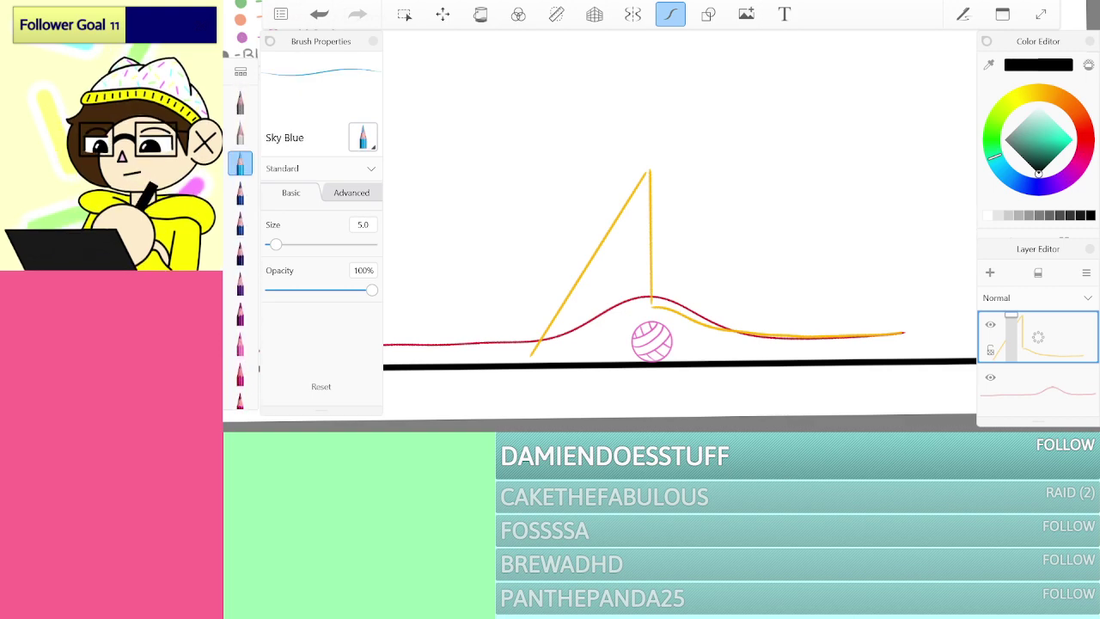
scroll(679, 230, up, 5)
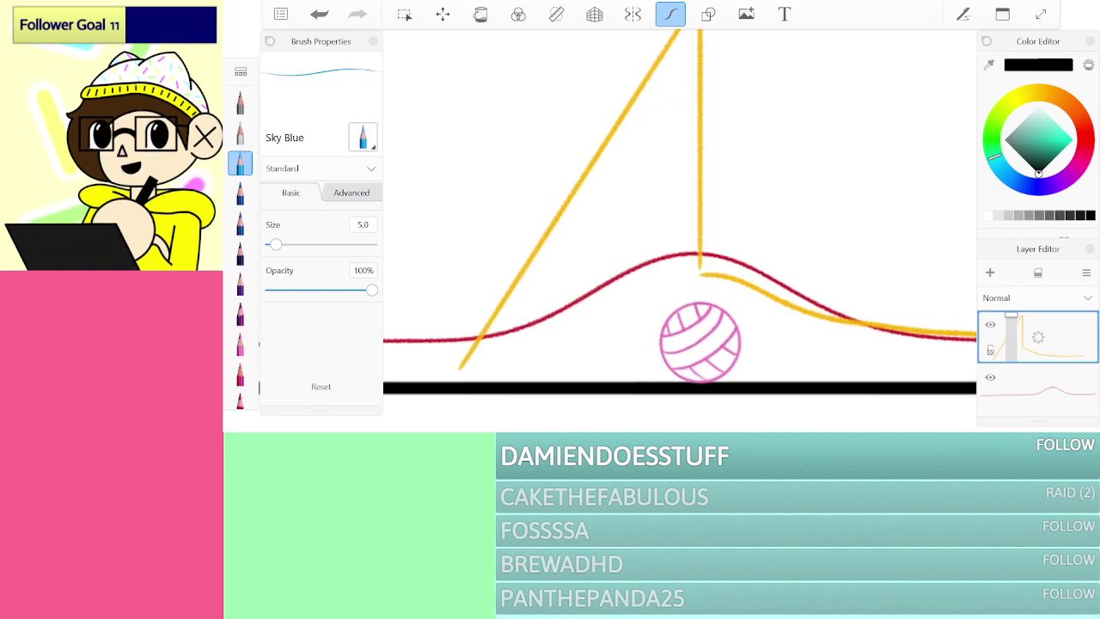
click(989, 272)
drag(460, 367, 627, 361)
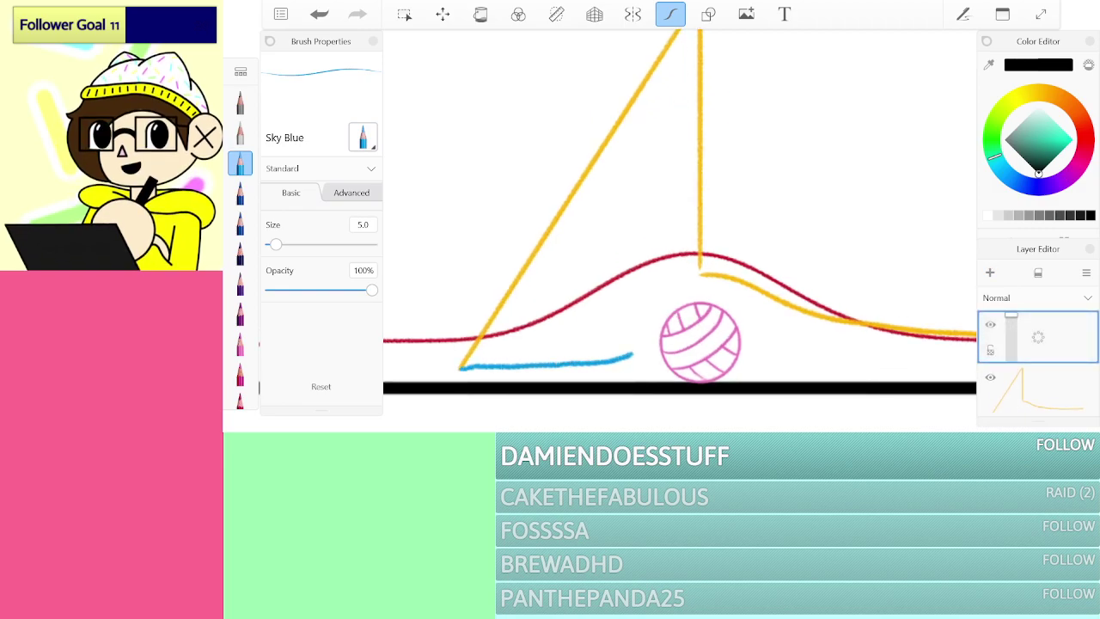
key(ctrl+z)
scroll(679, 230, up, 4)
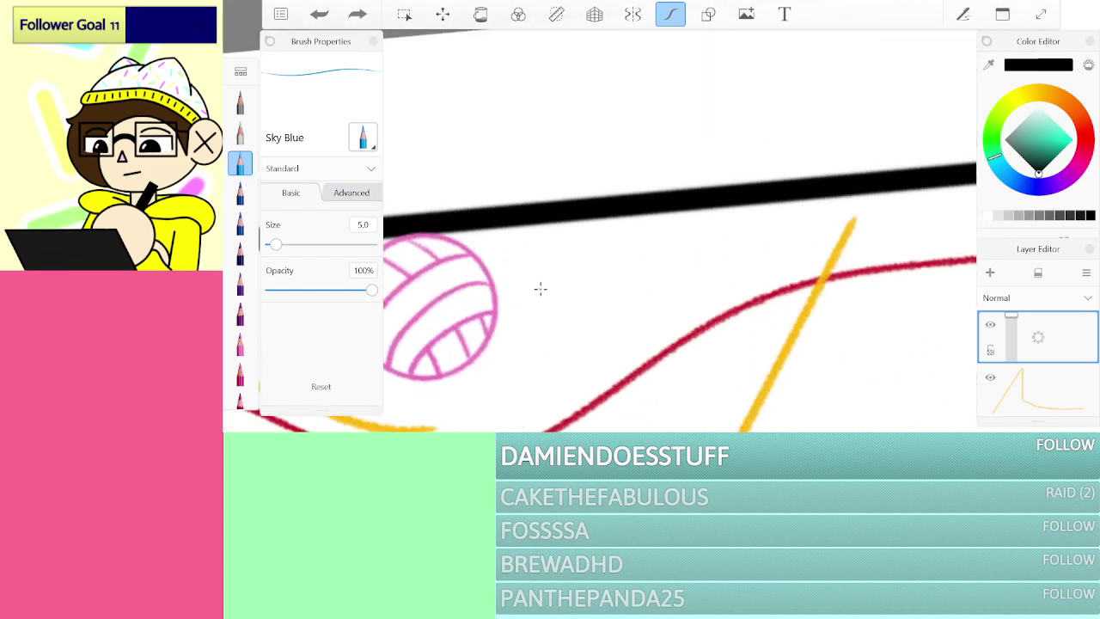
drag(593, 270, 771, 220)
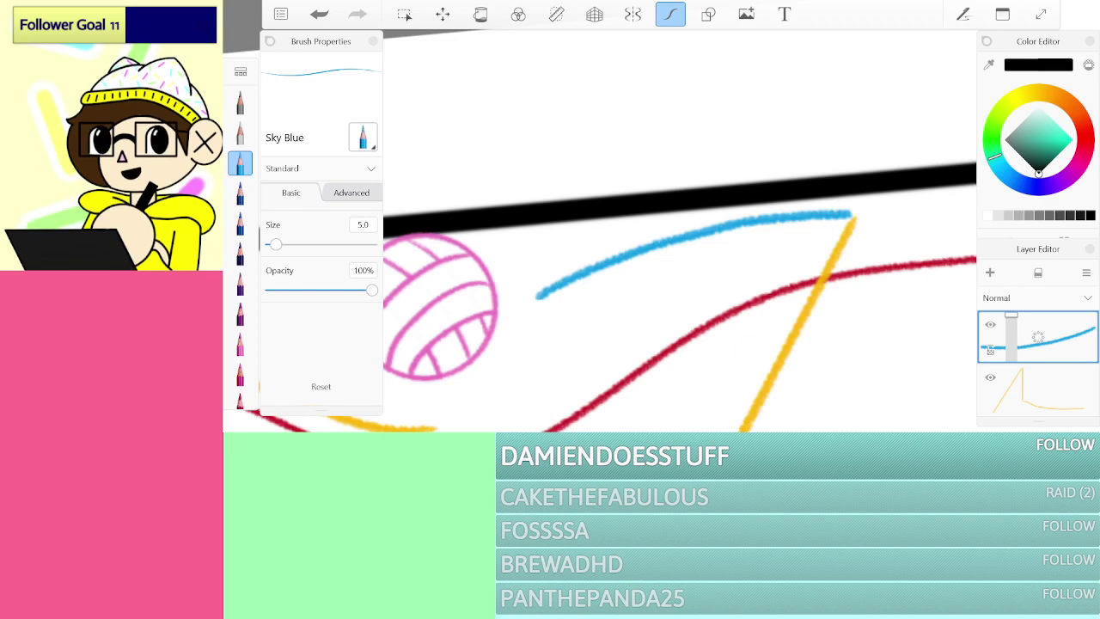
scroll(679, 232, down, 5)
scroll(679, 232, up, 3)
key(ctrl+z)
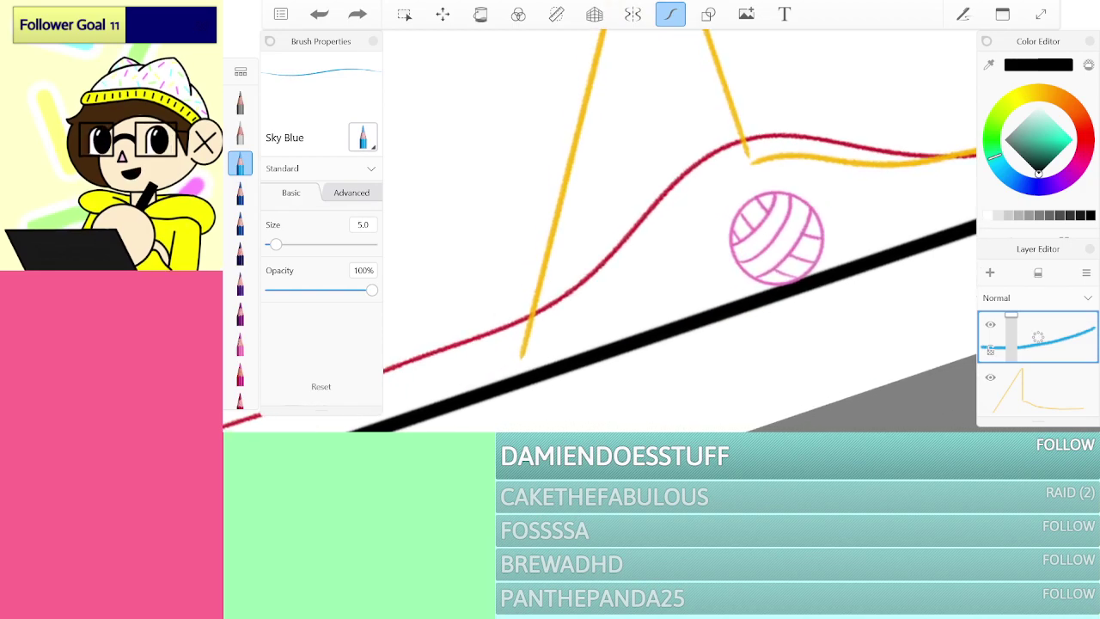
scroll(679, 232, down, 4)
scroll(678, 232, up, 2)
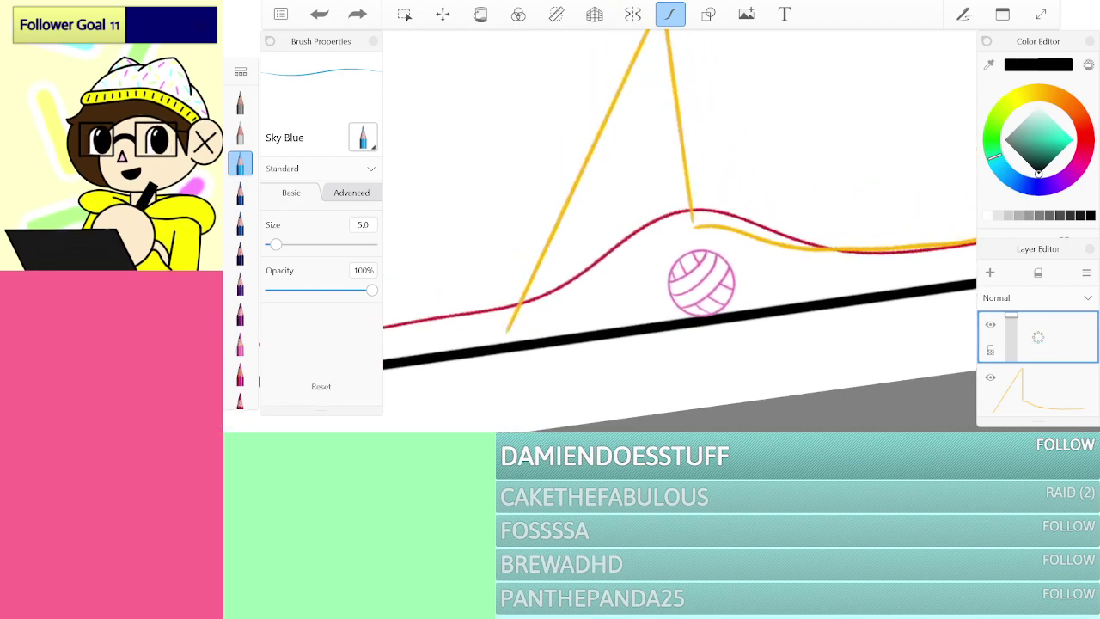
key(ctrl+z)
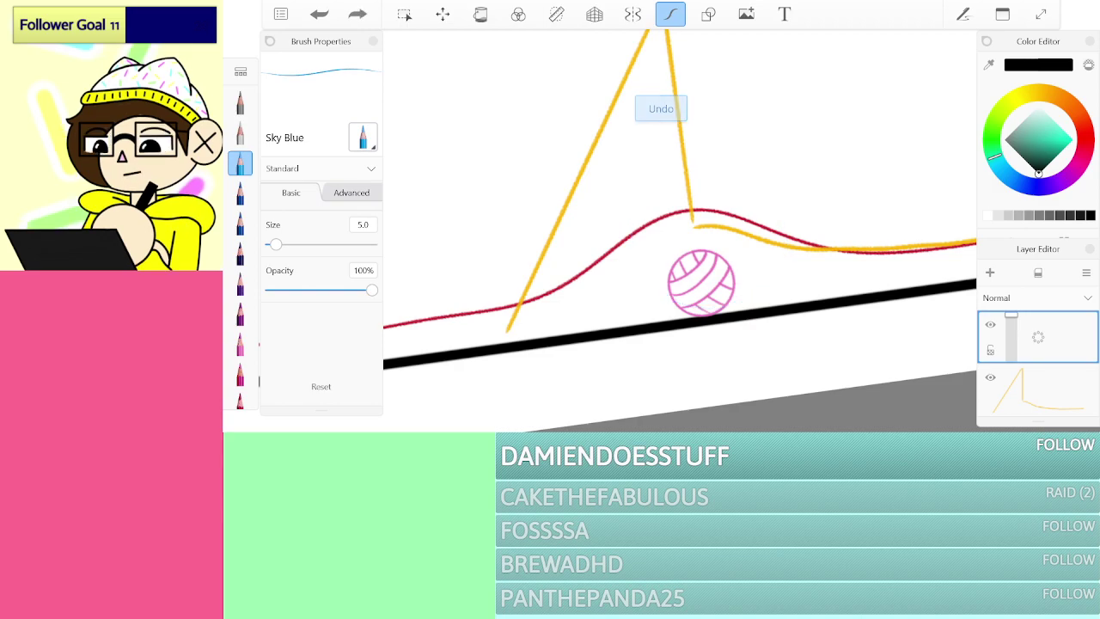
scroll(679, 232, up, 4)
scroll(679, 232, up, 1)
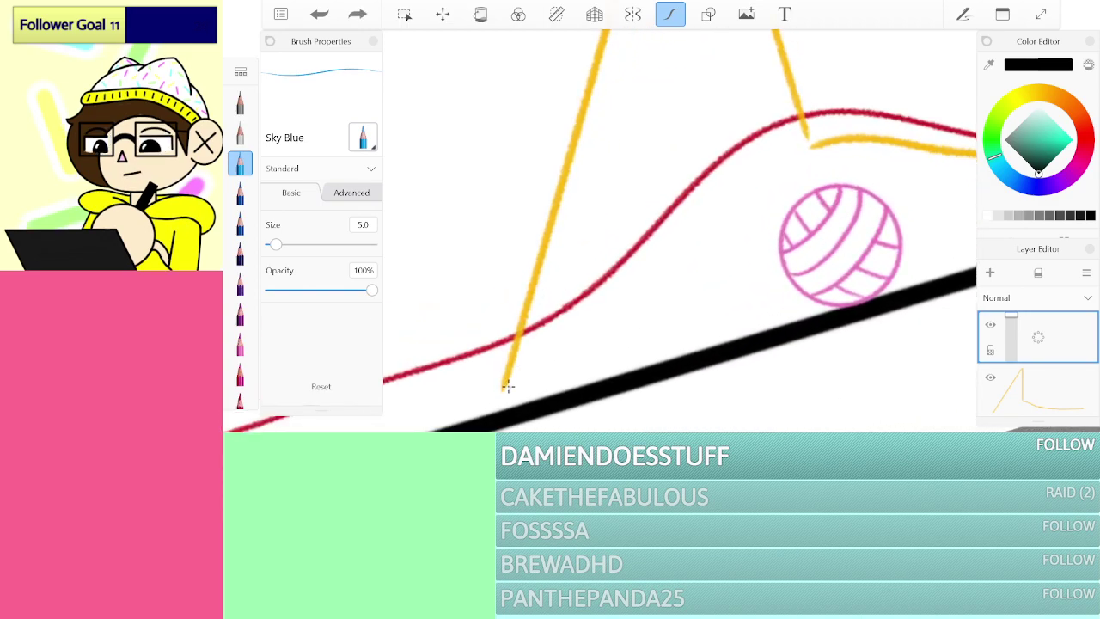
drag(694, 312, 740, 289)
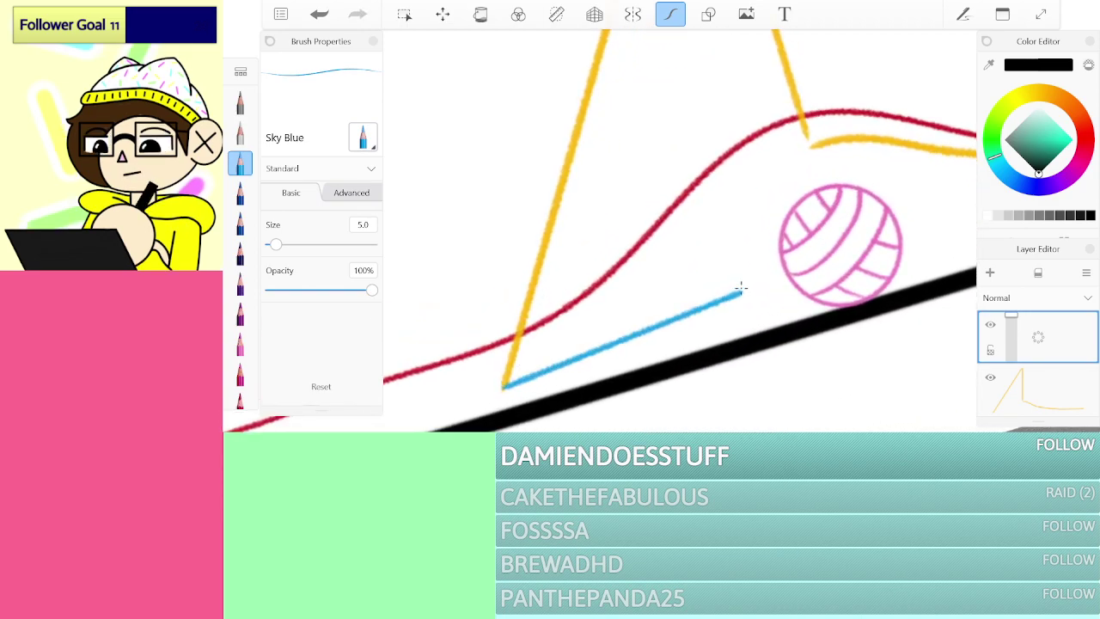
key(ctrl+z)
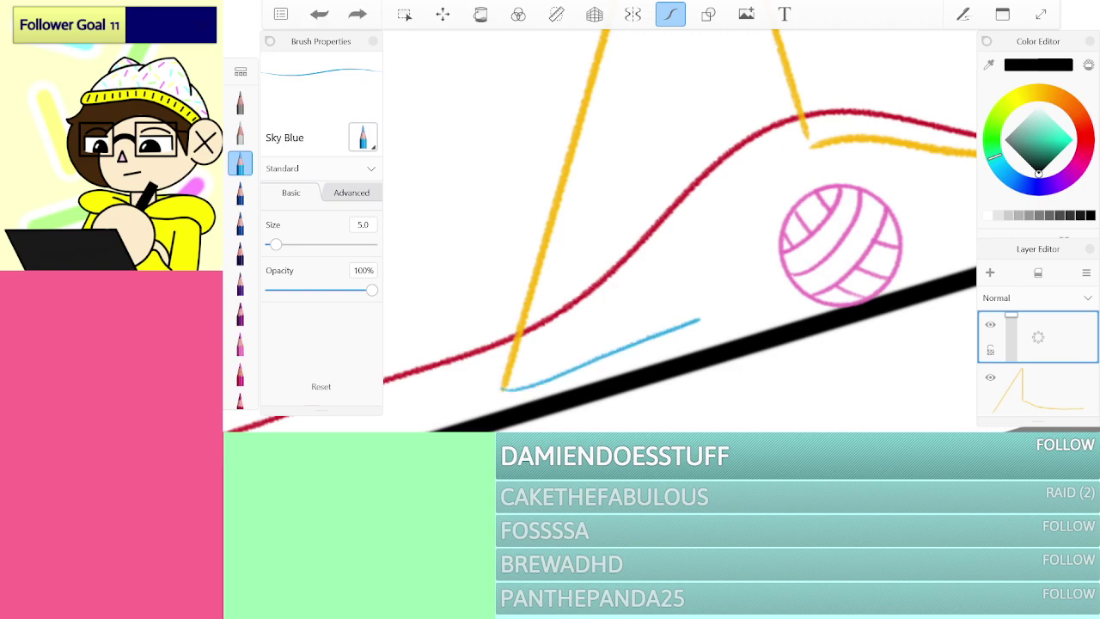
key(ctrl+z)
scroll(678, 232, down, 2)
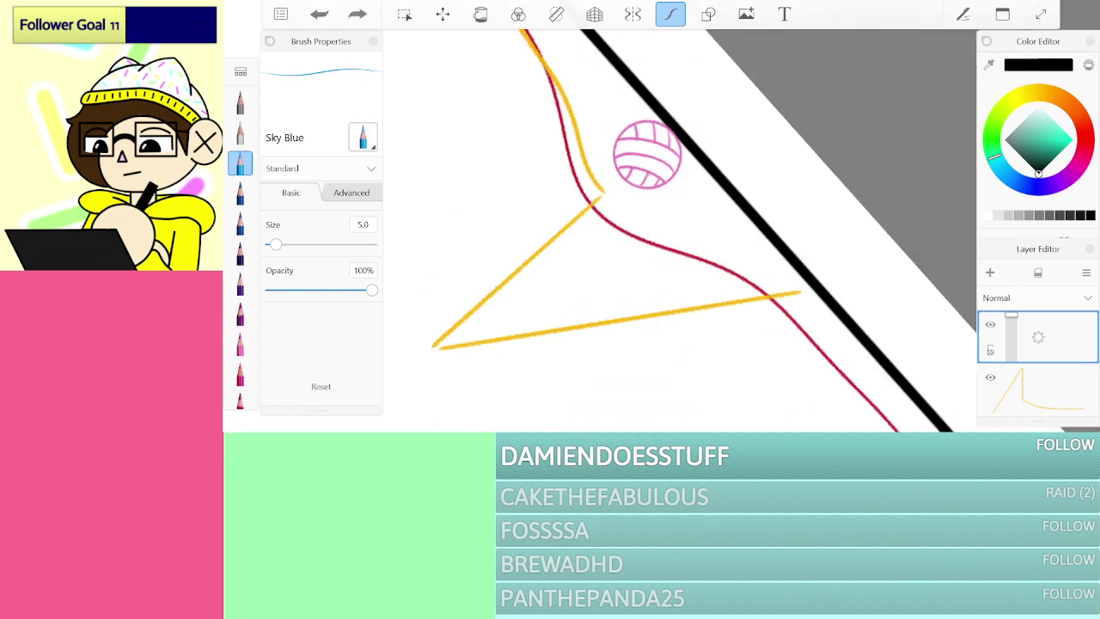
scroll(762, 216, up, 2)
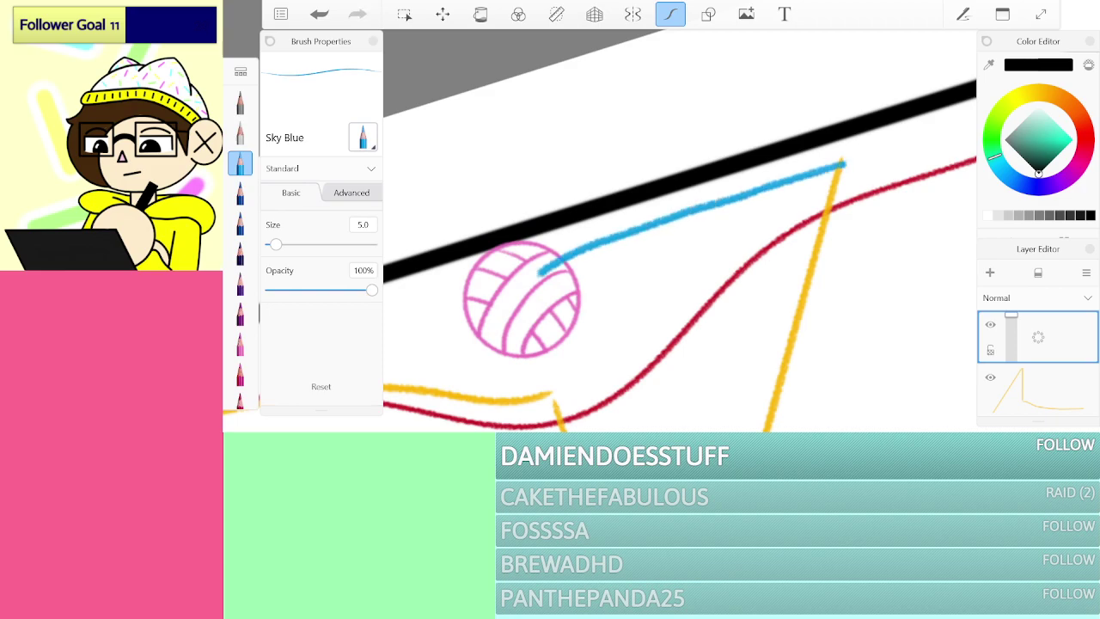
scroll(678, 232, down, 3)
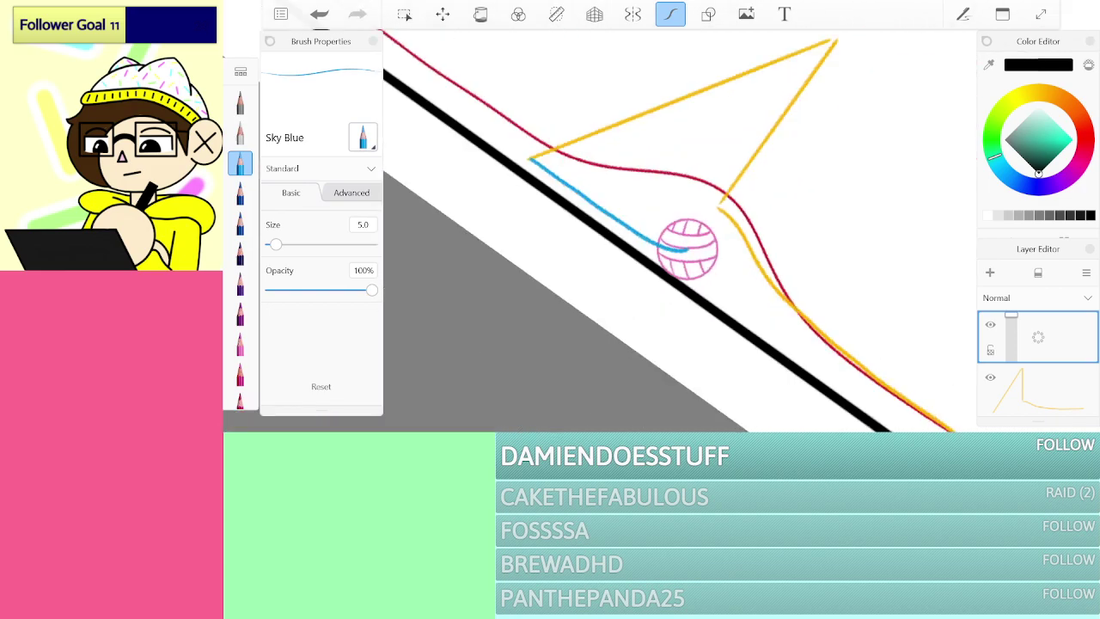
scroll(678, 232, down, 3)
scroll(679, 232, down, 3)
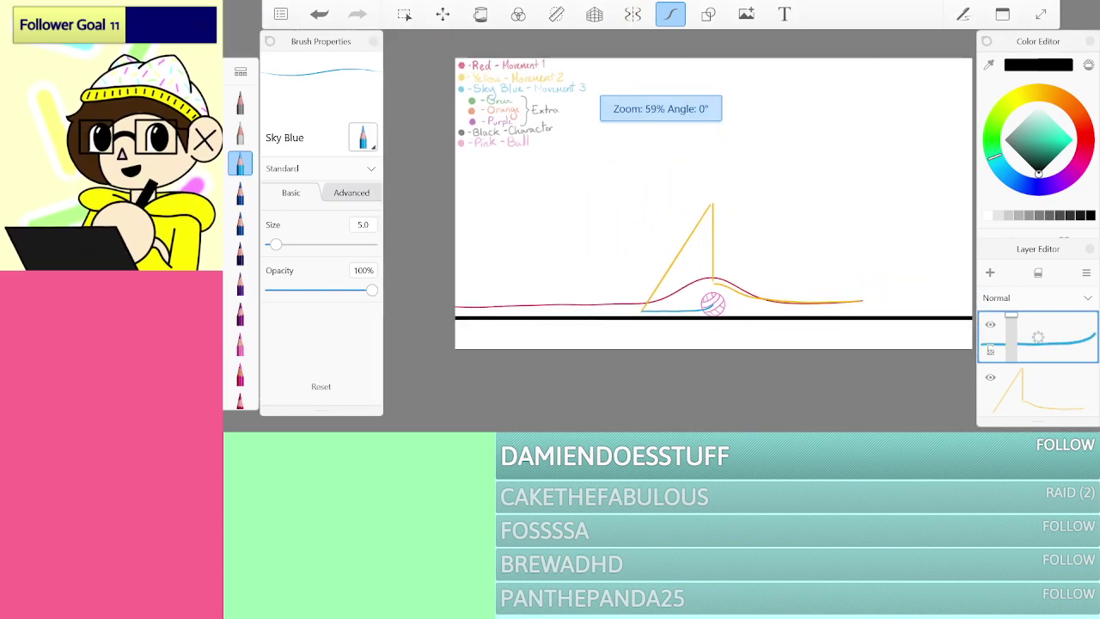
key(ctrl+z)
Step: Make the empty top layer active and switch to the Black pencil at size 5.0
click(1060, 391)
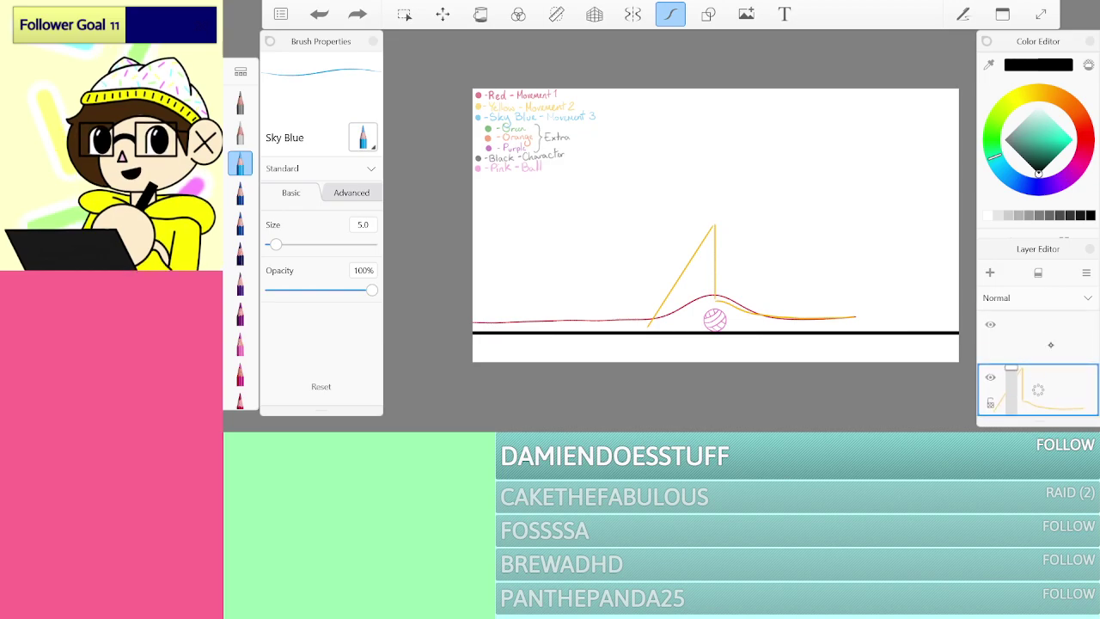
click(1058, 341)
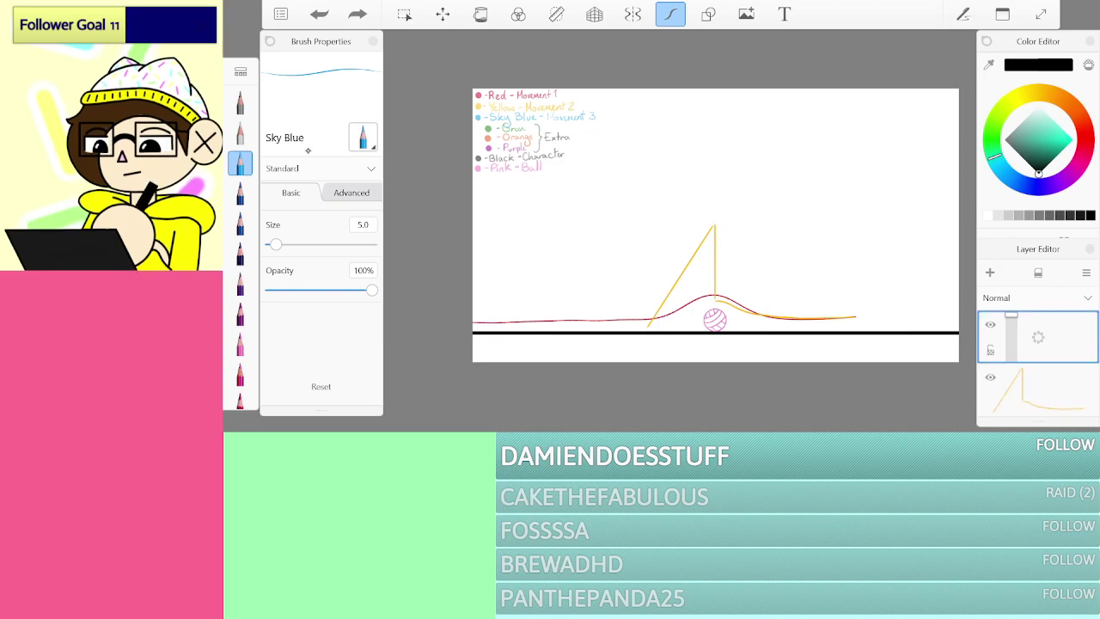
drag(241, 165, 240, 225)
click(240, 133)
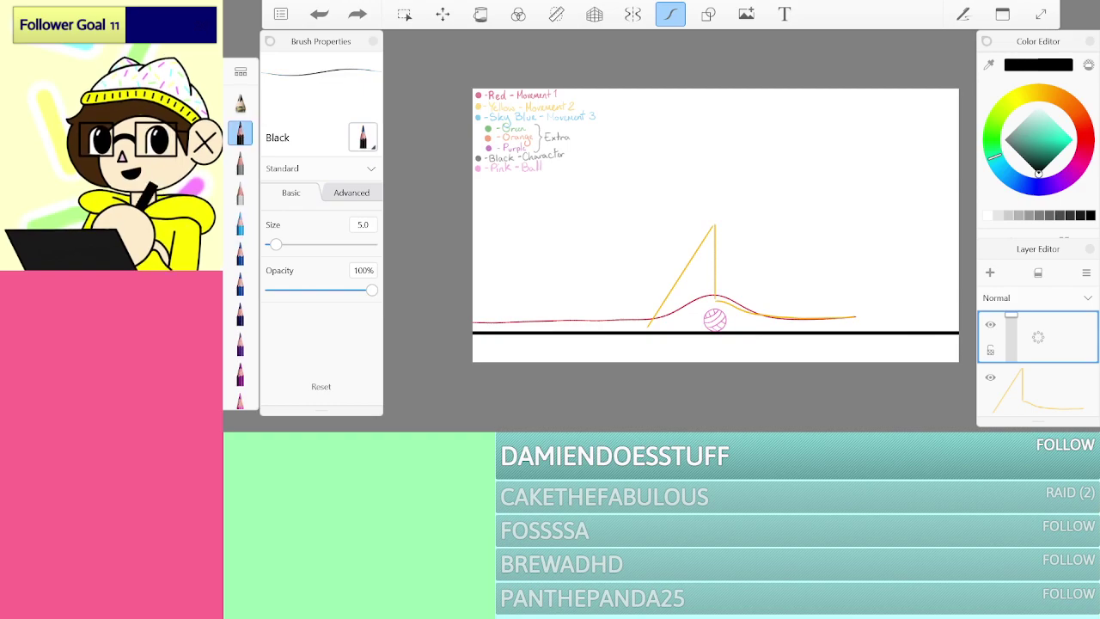
scroll(702, 256, up, 5)
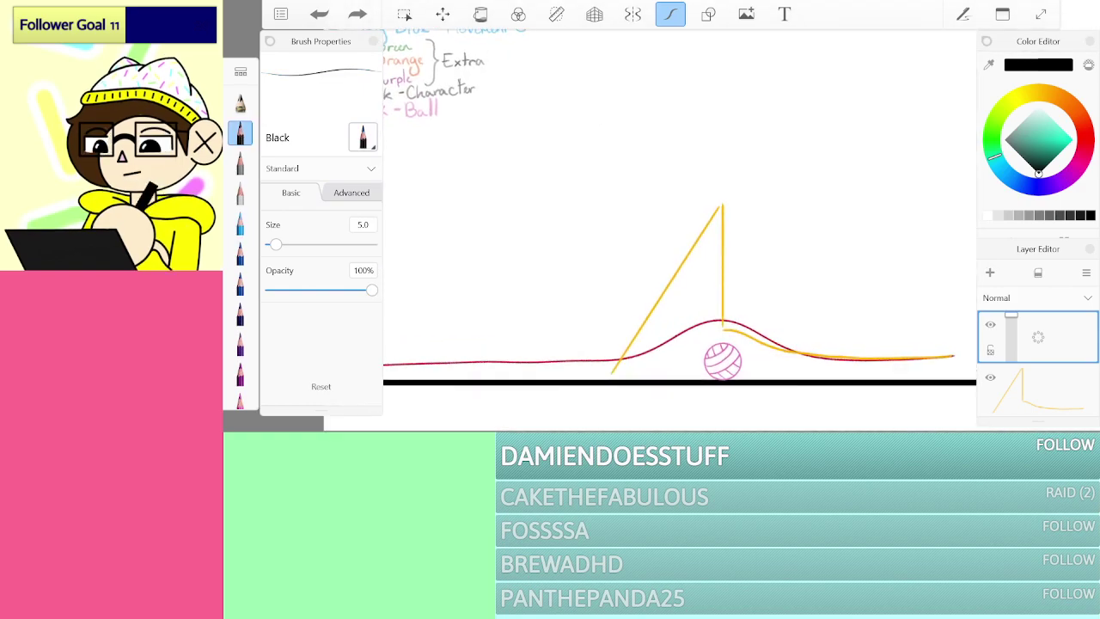
scroll(678, 232, down, 1)
scroll(507, 381, up, 5)
scroll(478, 322, up, 5)
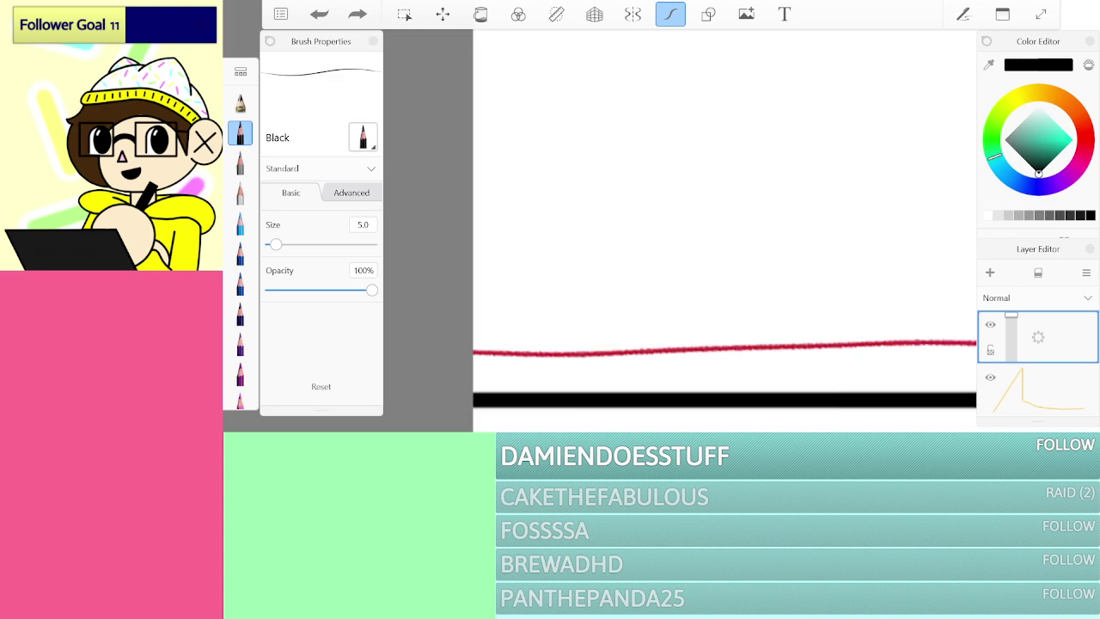
mouse_move(533, 291)
mouse_down()
mouse_move(468, 273)
mouse_move(559, 271)
mouse_move(469, 265)
mouse_up()
key(ctrl+z)
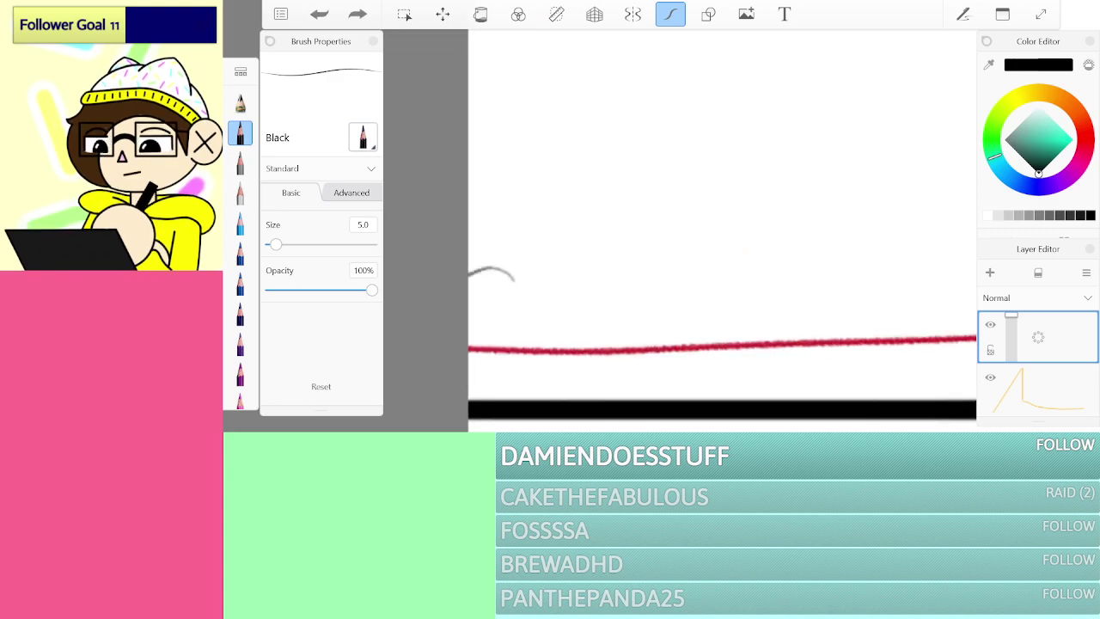
key(ctrl+y)
key(ctrl+y)
key(ctrl+z)
Step: Draw two black circles resting on the ground line: one cut off by the canvas's left edge, one farther along the flat red path
mouse_move(507, 272)
mouse_down()
mouse_move(548, 395)
mouse_move(409, 317)
mouse_up()
scroll(679, 232, down, 3)
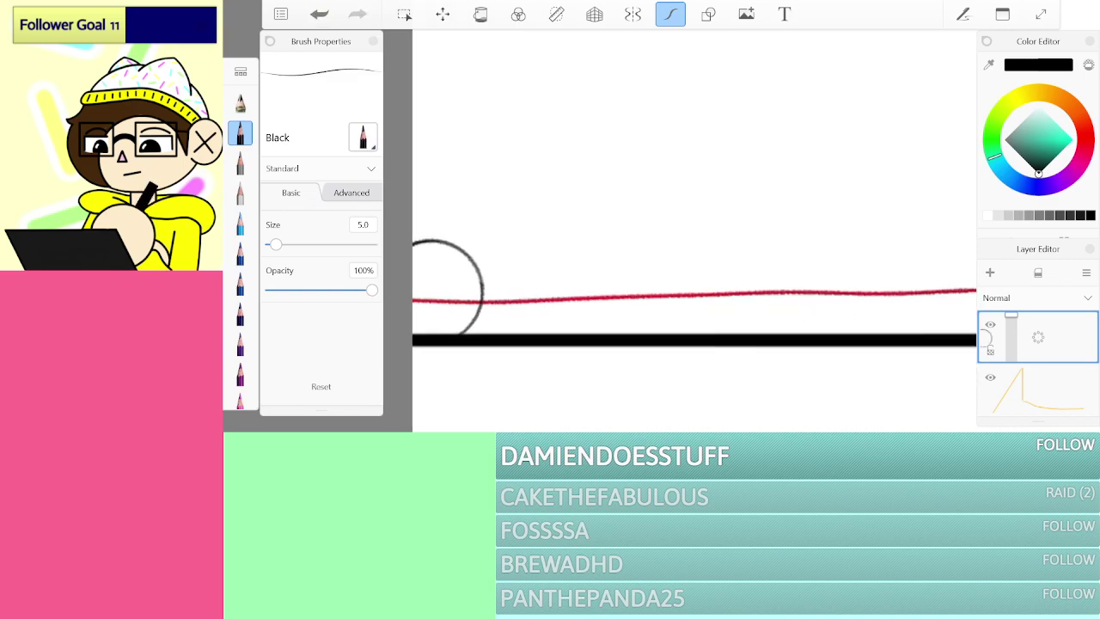
scroll(679, 232, up, 2)
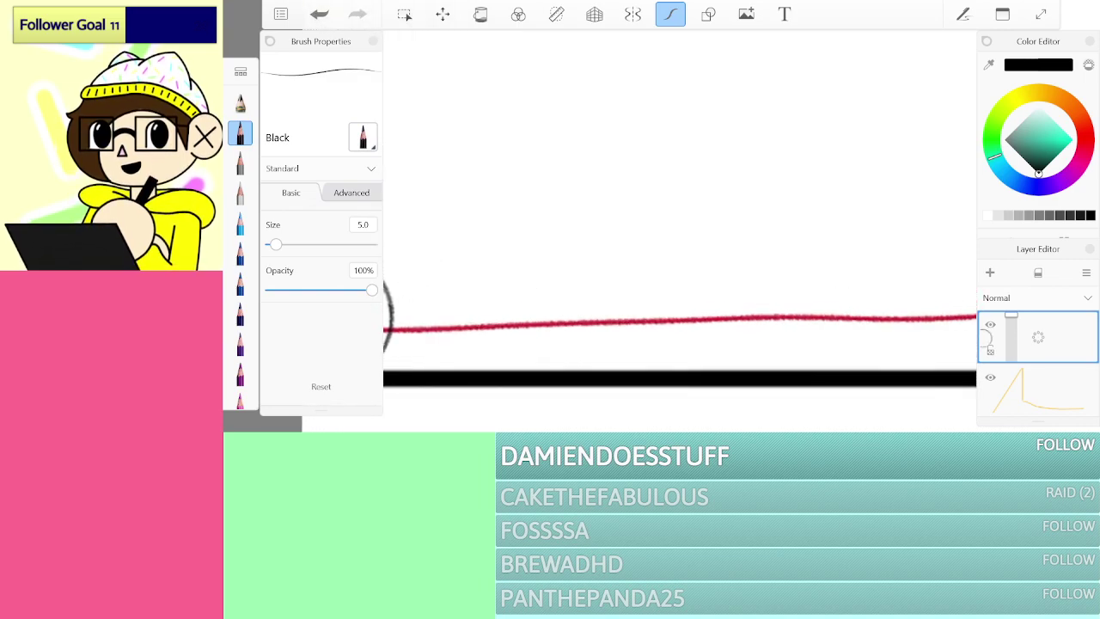
scroll(678, 232, down, 5)
scroll(679, 232, up, 2)
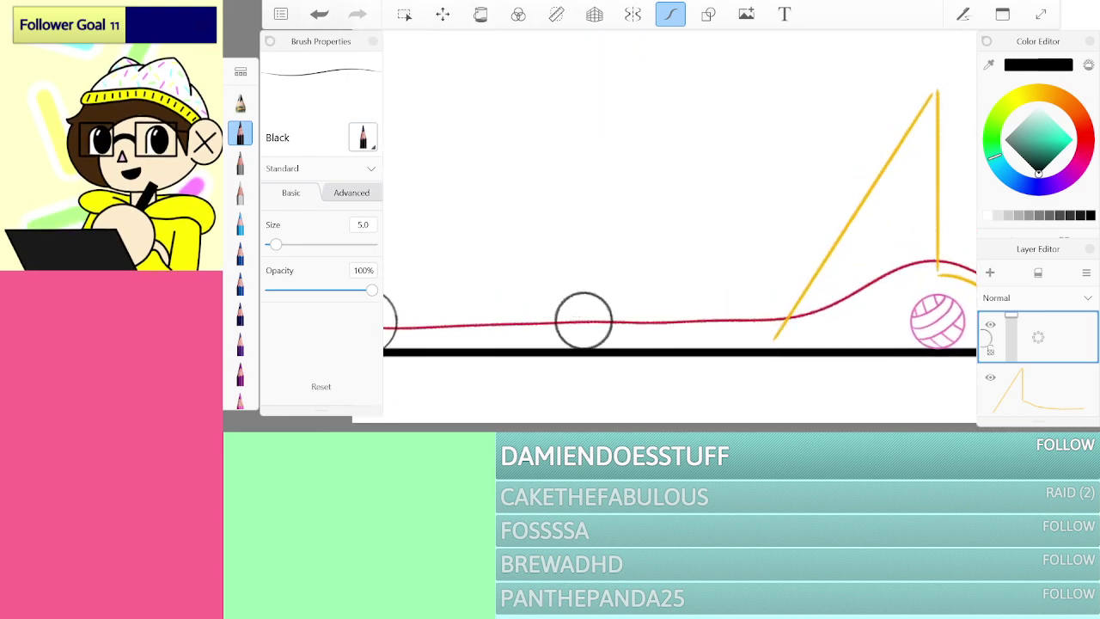
Step: Draw a black circle resting on the ground line at the foot of the red hump, beside the yellow diagonal
scroll(678, 223, right, 2)
scroll(679, 224, up, 3)
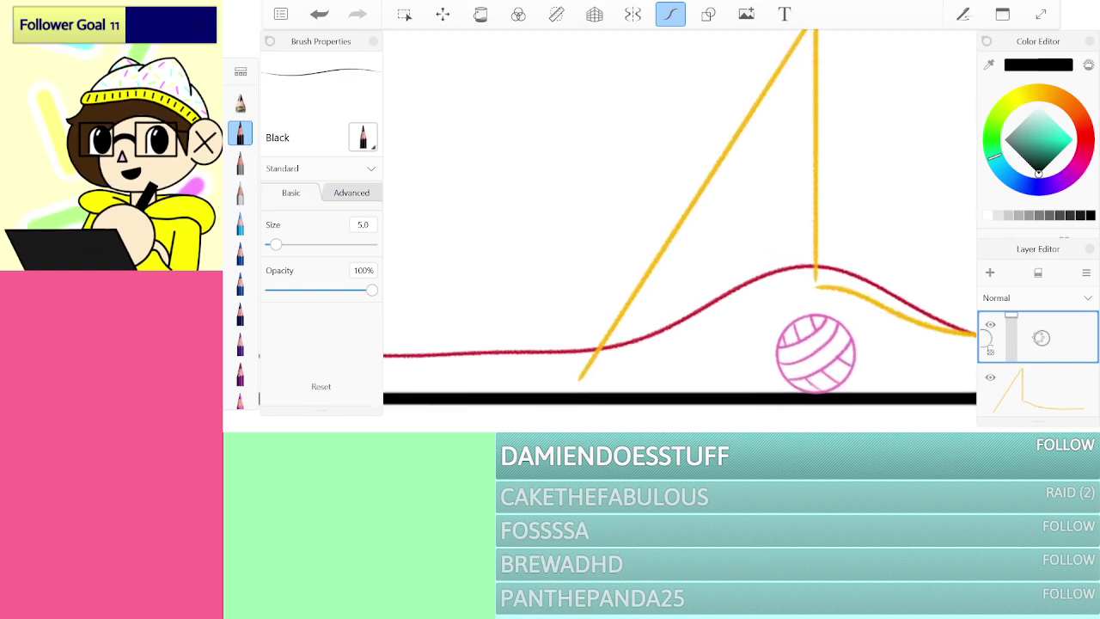
mouse_move(664, 311)
mouse_down()
mouse_move(607, 326)
mouse_move(624, 391)
mouse_move(694, 377)
mouse_move(683, 317)
mouse_move(602, 328)
mouse_move(651, 304)
mouse_move(607, 342)
mouse_up()
click(318, 14)
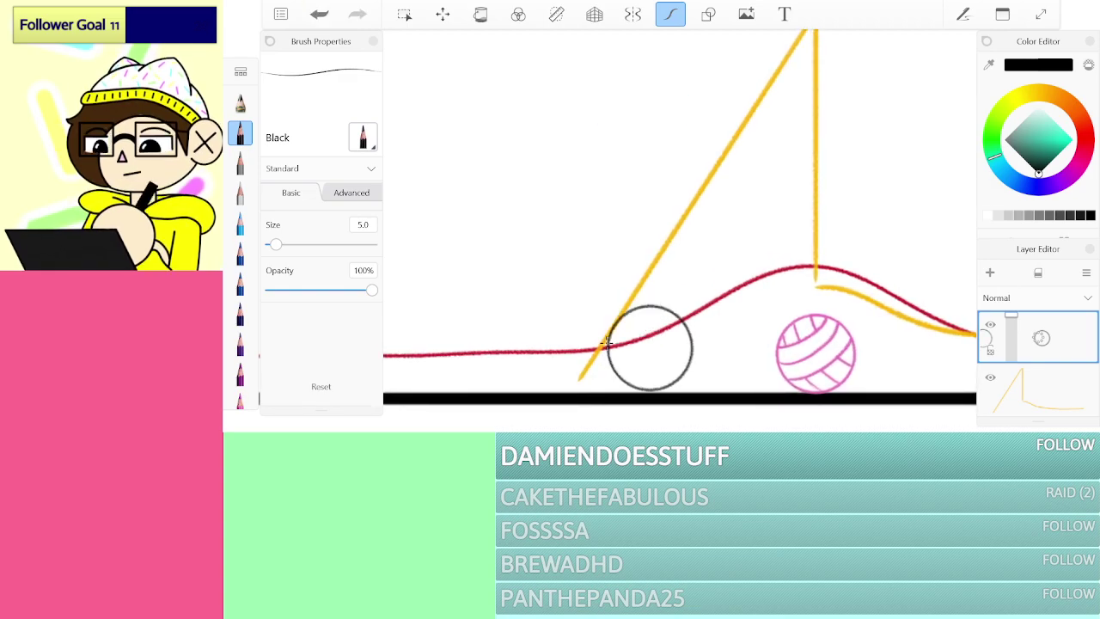
Step: Draw a clean black circle over the peak of the red hump, directly above the pink ball
scroll(679, 223, up, 3)
mouse_move(707, 277)
mouse_down()
mouse_move(617, 342)
mouse_move(737, 258)
mouse_move(610, 296)
mouse_up()
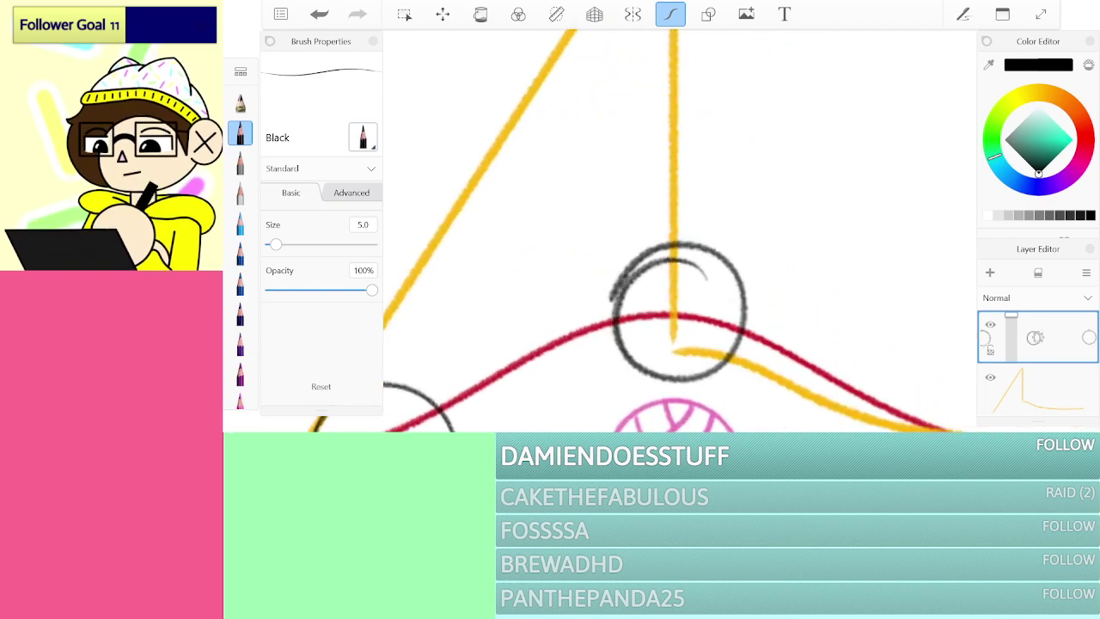
key(ctrl+z)
mouse_move(692, 249)
mouse_down()
mouse_move(622, 268)
mouse_move(634, 366)
mouse_move(723, 352)
mouse_move(705, 260)
mouse_move(633, 255)
mouse_move(616, 339)
mouse_move(692, 363)
mouse_move(742, 294)
mouse_move(675, 238)
mouse_up()
key(ctrl+z)
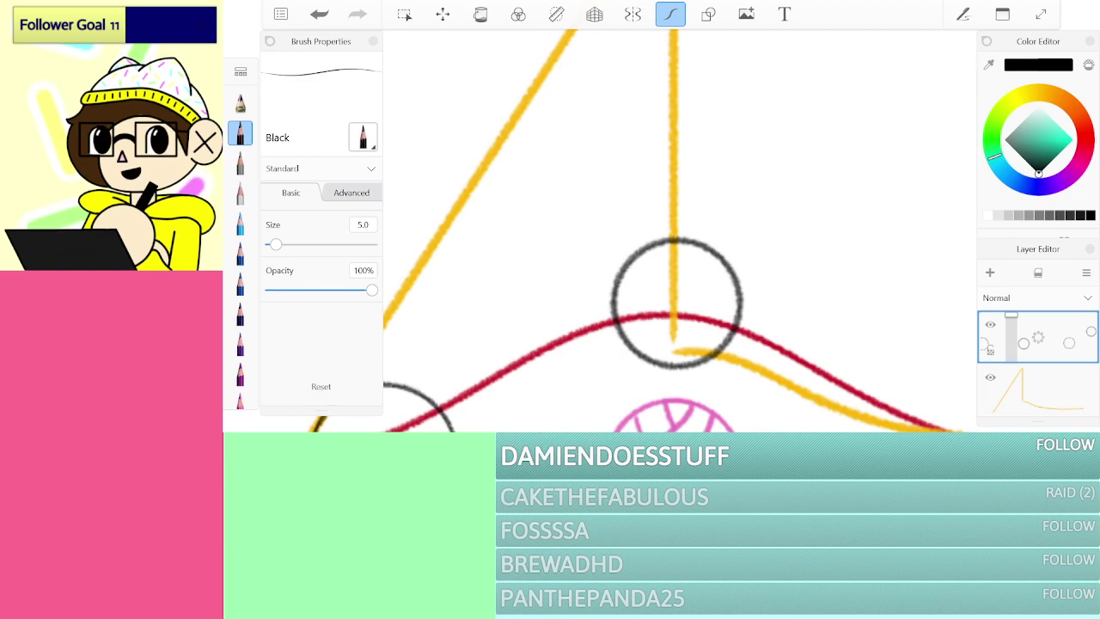
Step: Draw two black circles resting on the ground line: one where the red and yellow paths cross past the ball, one around the paths' far end
scroll(678, 232, down, 5)
scroll(679, 232, up, 5)
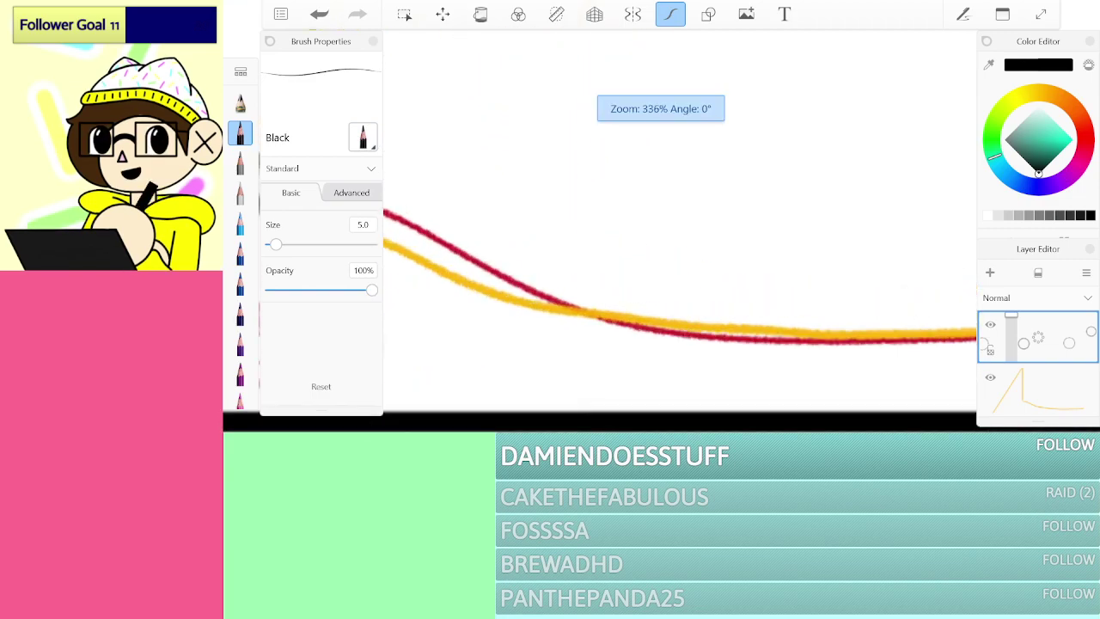
mouse_move(638, 276)
mouse_down()
mouse_move(530, 268)
mouse_move(515, 380)
mouse_move(642, 400)
mouse_move(639, 271)
mouse_up()
scroll(592, 231, down, 5)
scroll(678, 232, up, 5)
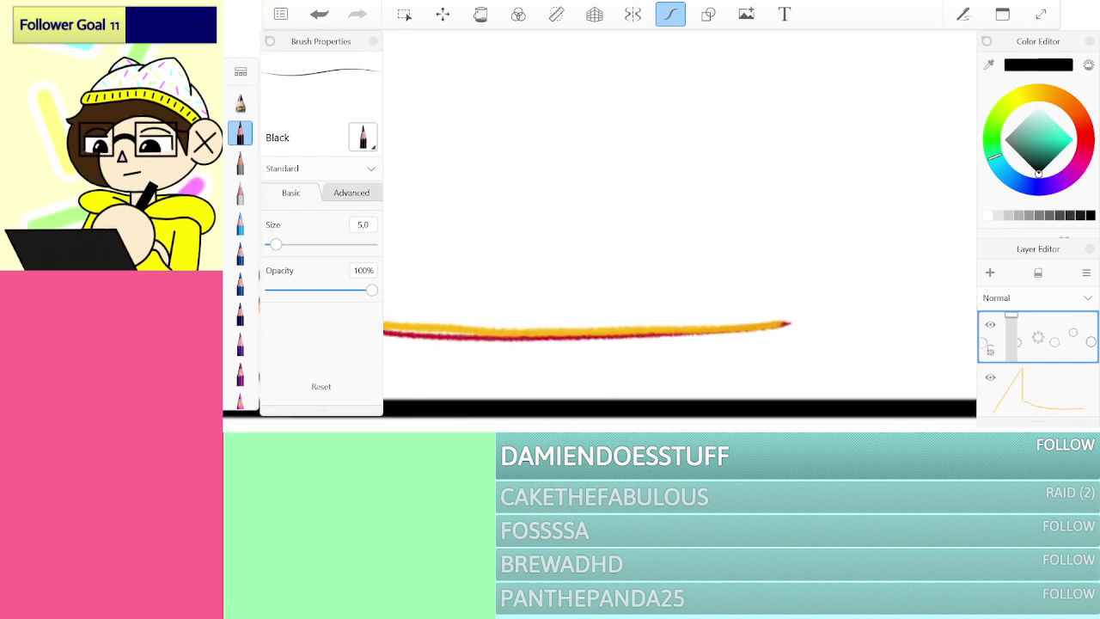
mouse_move(711, 352)
mouse_down()
mouse_move(835, 360)
mouse_move(729, 269)
mouse_up()
Step: Draw a right-pointing arrow above the circle cut off by the canvas edge and a question mark above the second circle
scroll(679, 232, down, 5)
scroll(679, 232, up, 5)
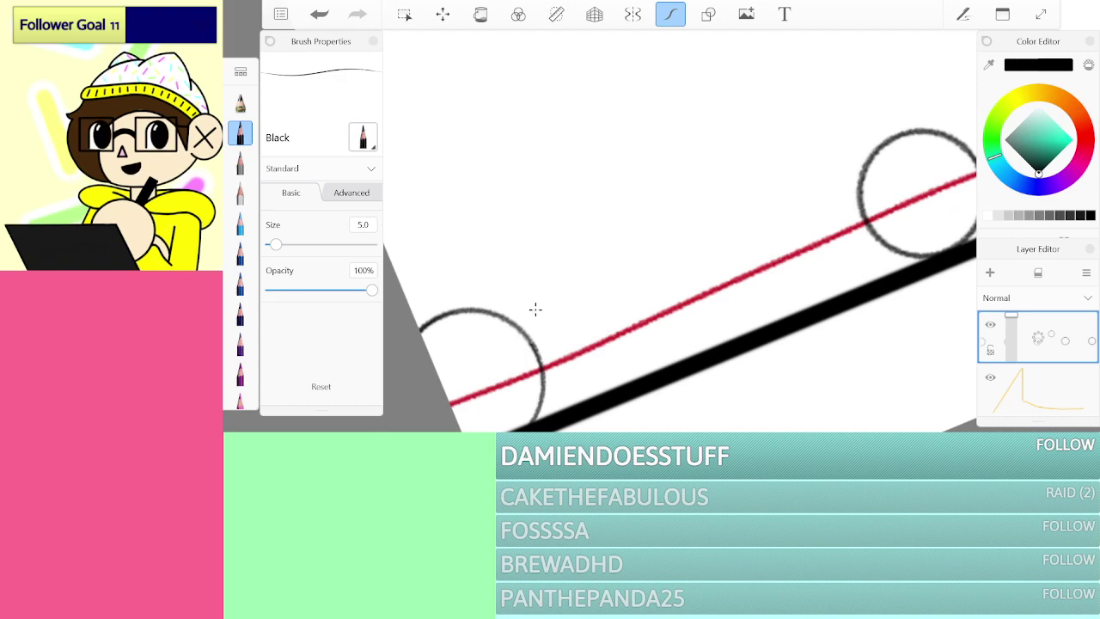
mouse_move(413, 306)
mouse_down()
mouse_move(496, 265)
mouse_move(472, 290)
mouse_up()
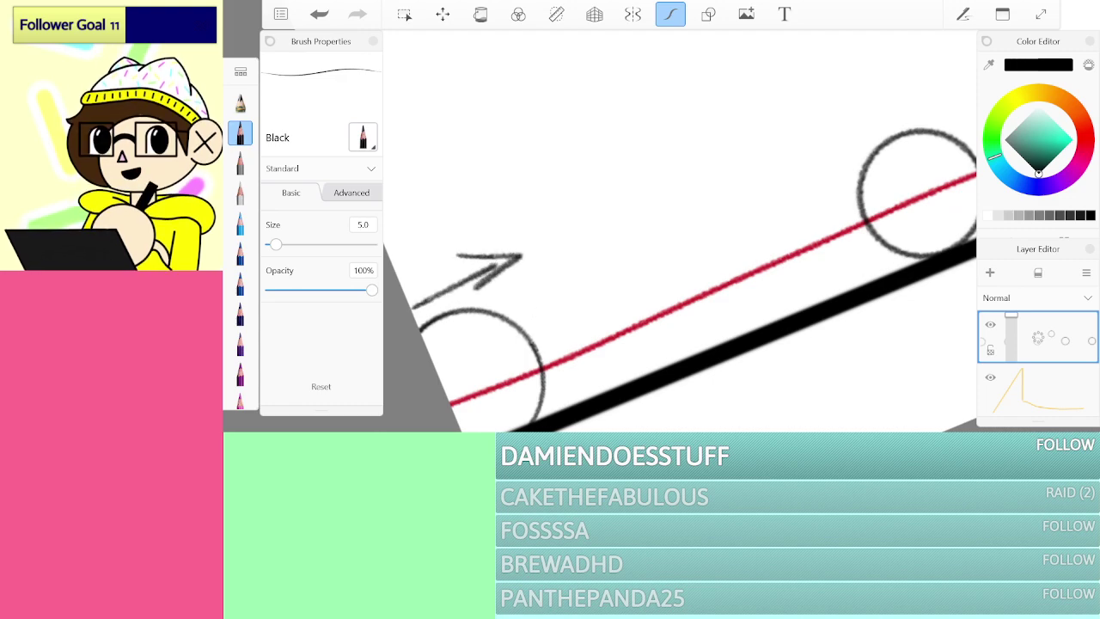
scroll(679, 232, up, 5)
scroll(679, 232, up, 1)
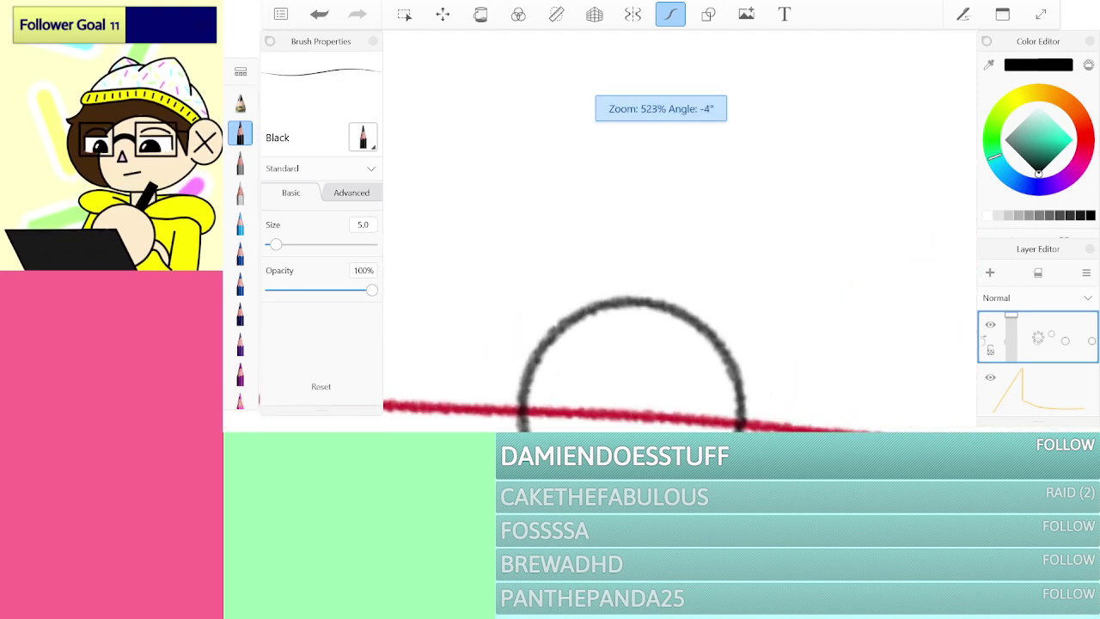
scroll(679, 232, up, 2)
mouse_move(574, 210)
mouse_down()
mouse_move(655, 163)
mouse_move(645, 276)
mouse_up()
click(622, 337)
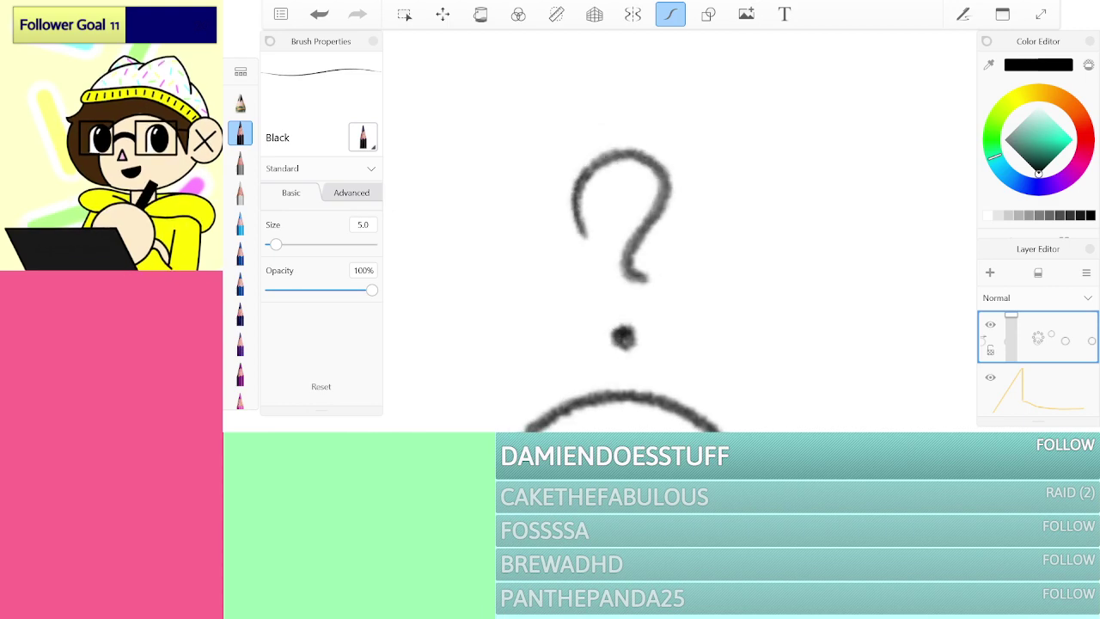
Step: Draw a short, upward-slanting arrow pointing right above the circle at the foot of the red hump
scroll(679, 232, down, 5)
scroll(678, 232, up, 4)
scroll(678, 232, up, 2)
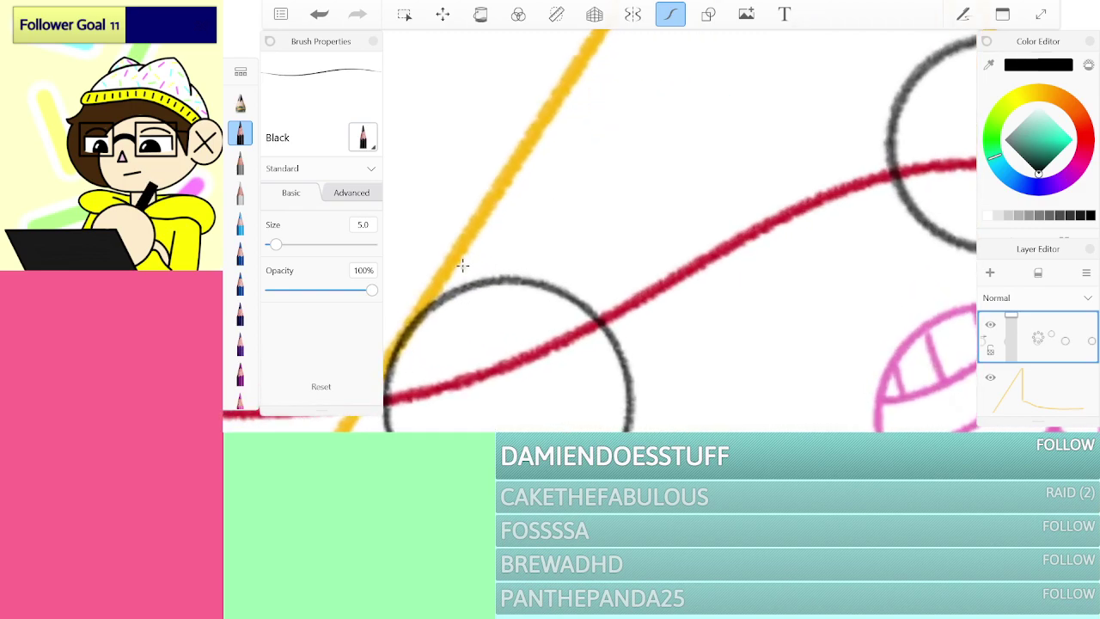
drag(513, 254, 587, 247)
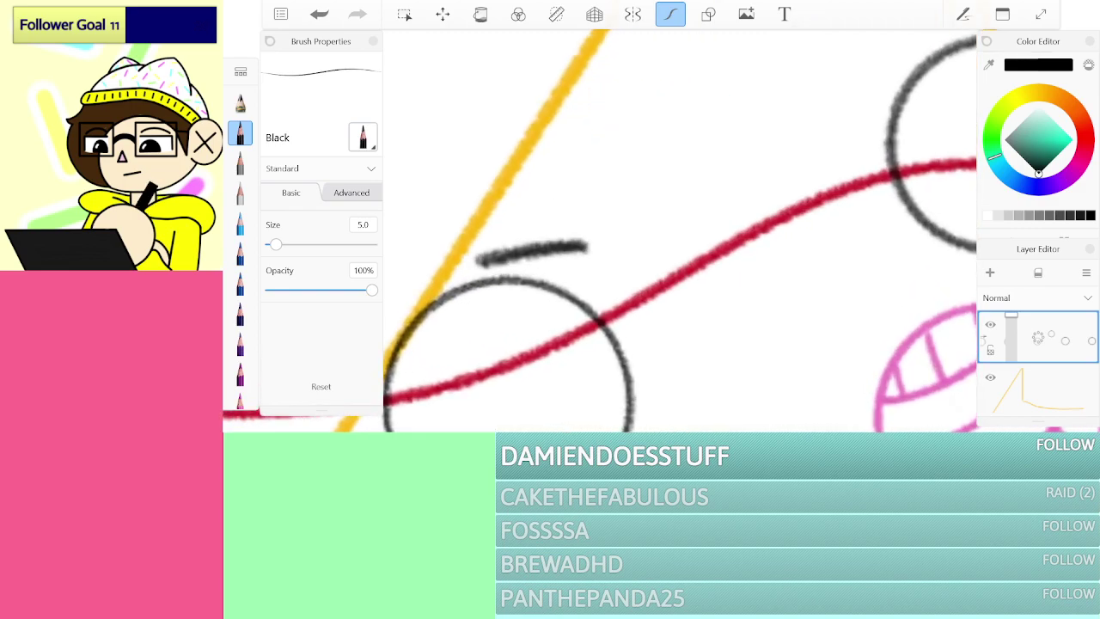
key(ctrl+z)
mouse_move(455, 263)
mouse_down()
mouse_move(550, 234)
mouse_move(568, 263)
mouse_up()
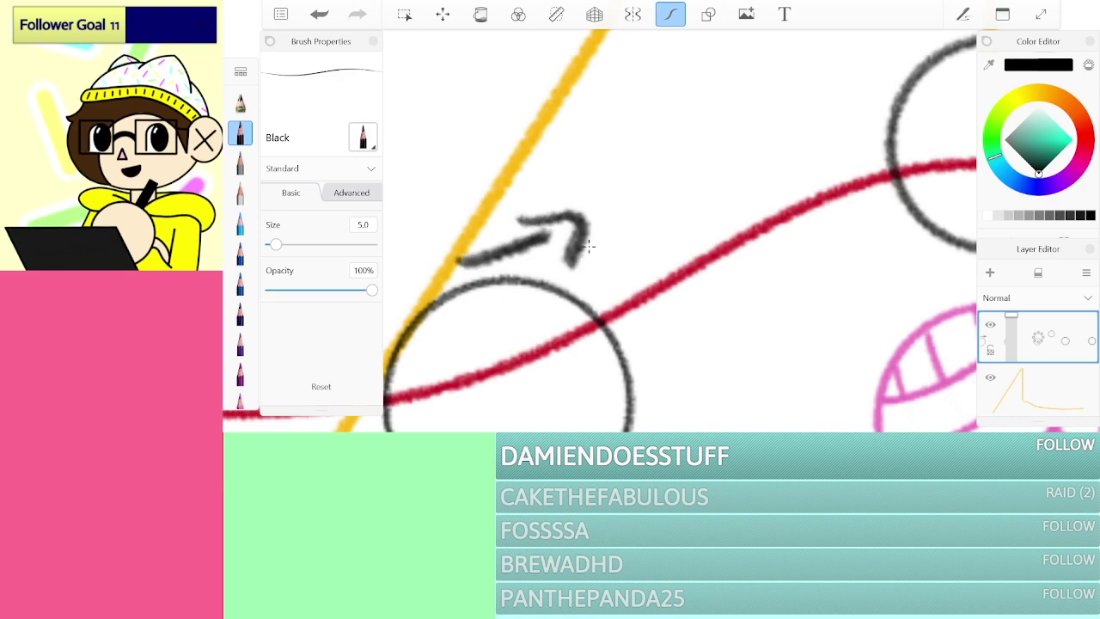
Step: Draw a curved right-pointing arrow over the circle at the hump's peak and a question mark beside the circle at the hump's foot
drag(997, 141, 756, 260)
scroll(756, 260, up, 2)
mouse_move(569, 305)
mouse_down()
mouse_move(677, 220)
mouse_move(645, 192)
mouse_move(687, 226)
mouse_up()
scroll(760, 257, down, 5)
scroll(609, 378, up, 2)
mouse_move(665, 322)
mouse_down()
mouse_move(705, 324)
mouse_move(683, 363)
mouse_move(684, 392)
mouse_up()
Step: Draw a question mark on the vertical yellow line, above the curved arrow over the peak circle
scroll(679, 232, down, 2)
scroll(679, 232, up, 2)
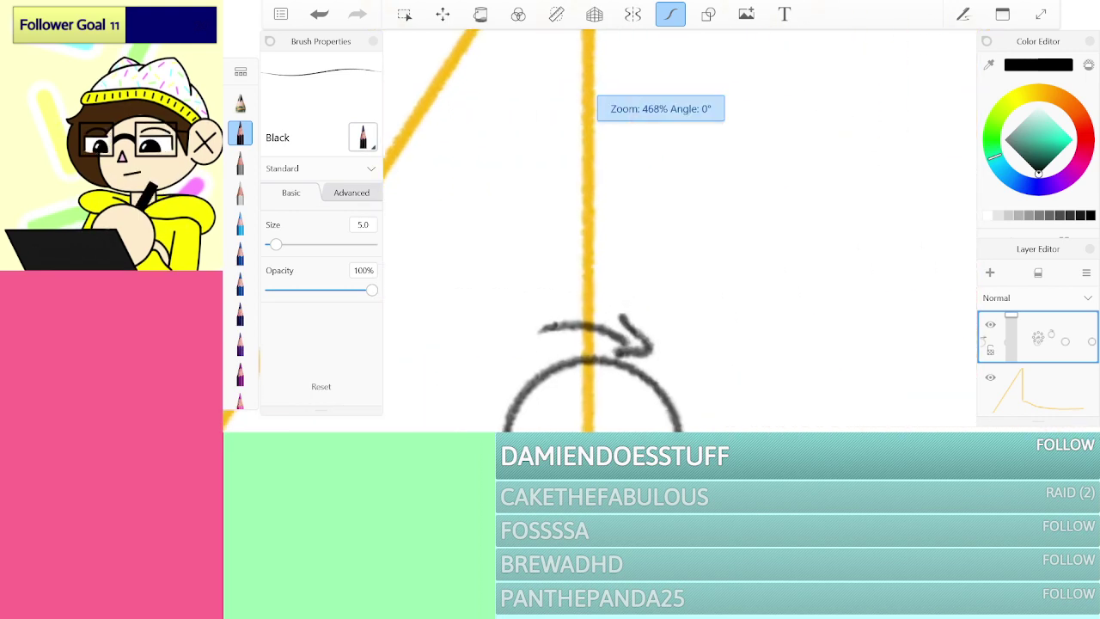
drag(565, 222, 589, 259)
click(586, 296)
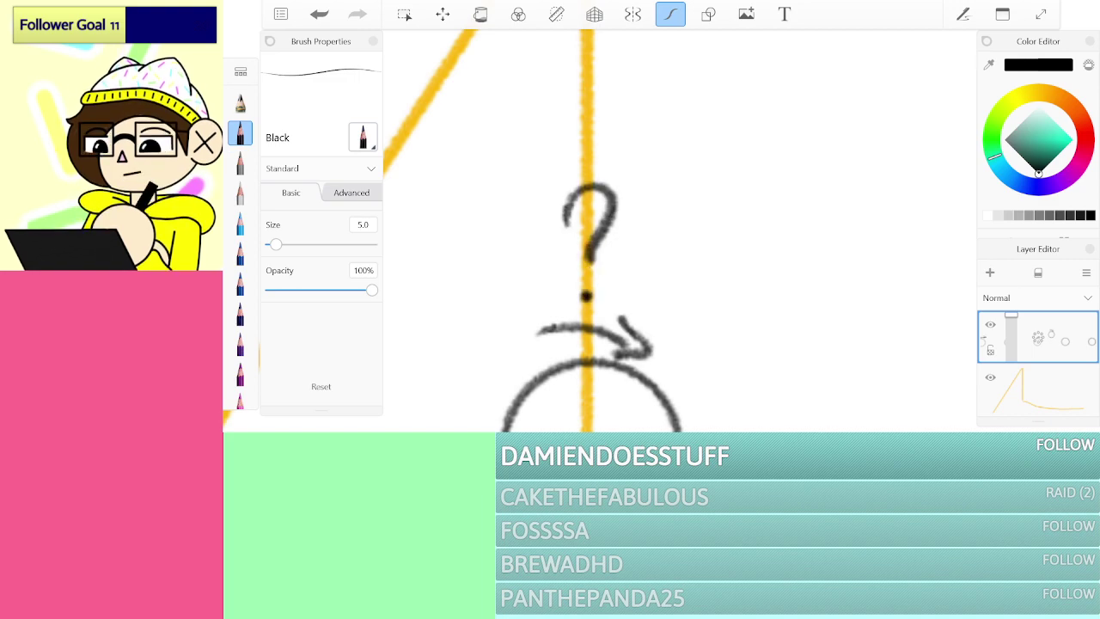
Step: Draw a downward-curving arrow pointing right above the first circle past the pink ball
scroll(679, 232, down, 3)
scroll(825, 335, up, 4)
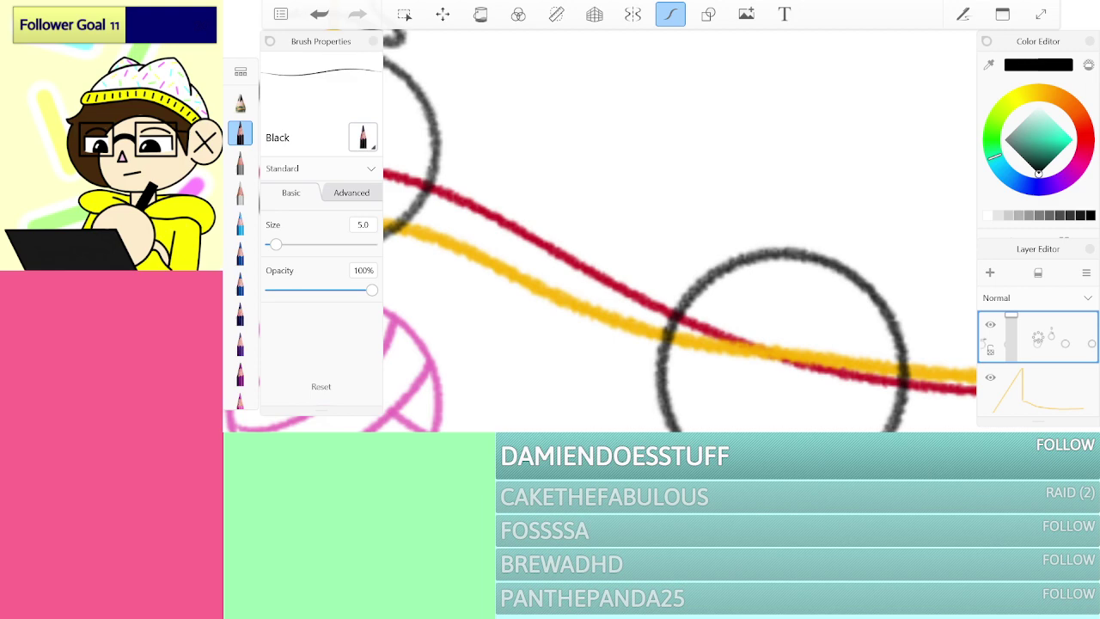
mouse_move(846, 235)
mouse_down()
mouse_move(781, 217)
mouse_move(651, 270)
mouse_up()
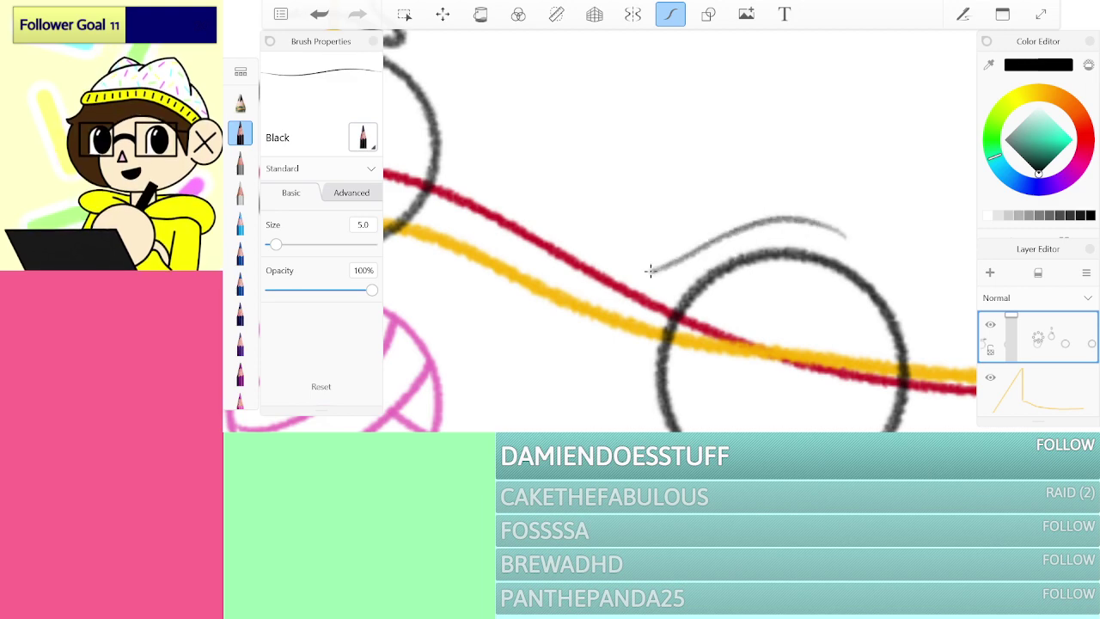
click(319, 14)
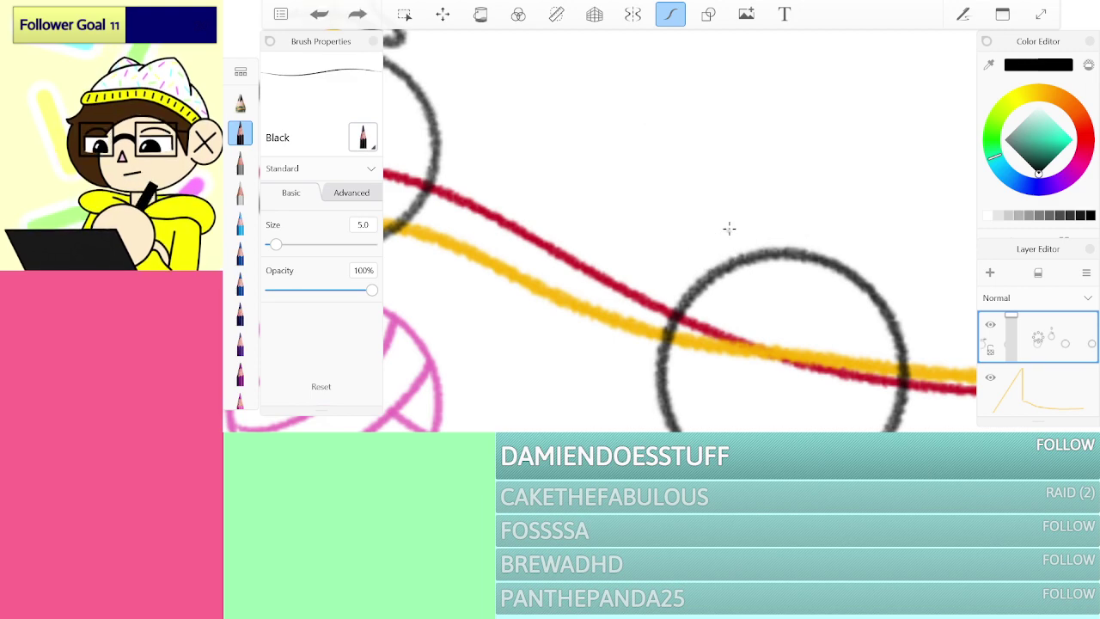
drag(763, 207, 897, 257)
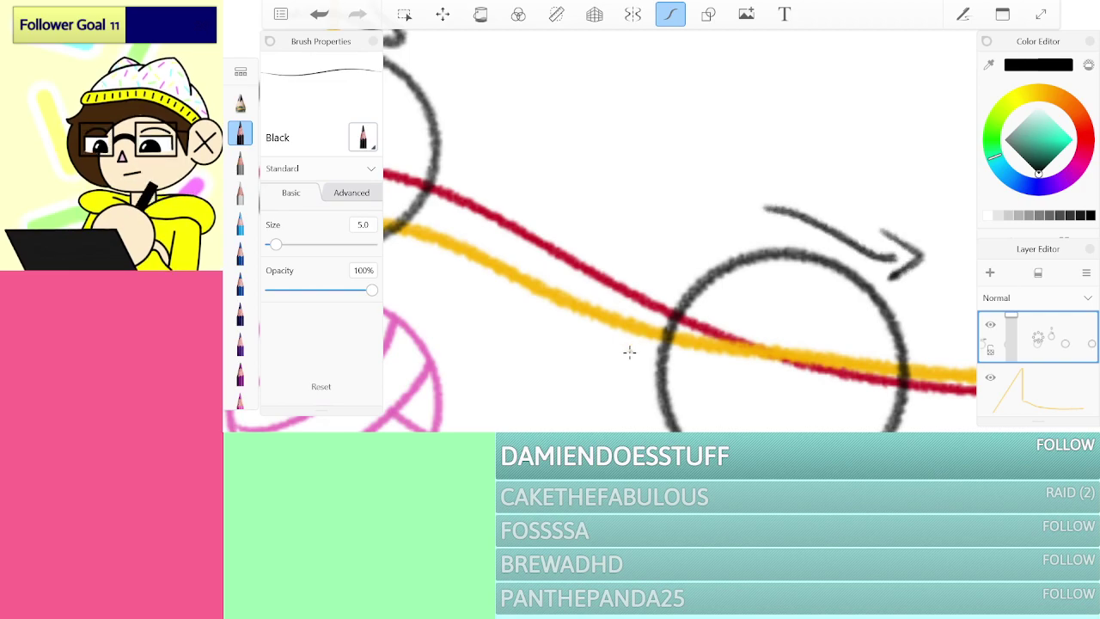
Step: Draw a small oval eye outline near the right side of the circle cut off by the canvas edge
scroll(678, 230, down, 8)
scroll(678, 230, up, 5)
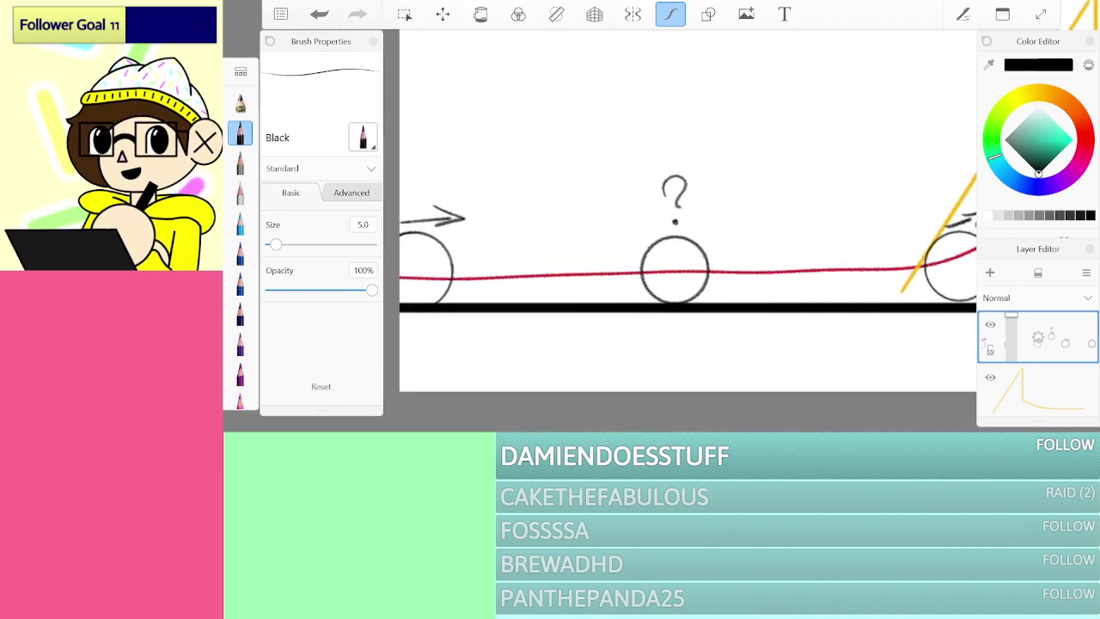
scroll(414, 259, up, 4)
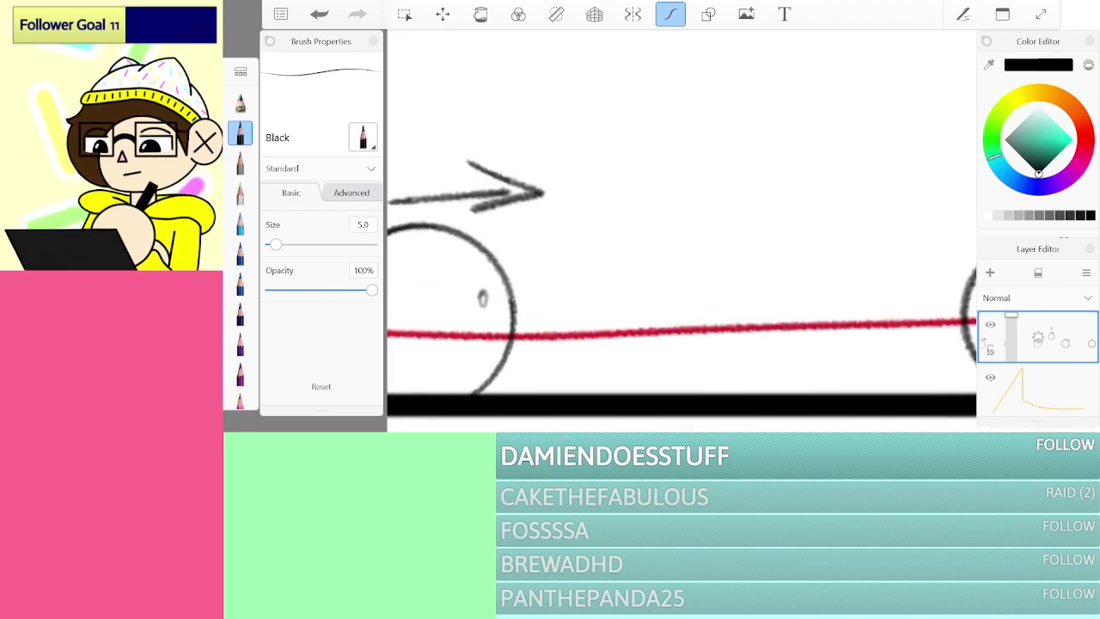
drag(483, 291, 482, 304)
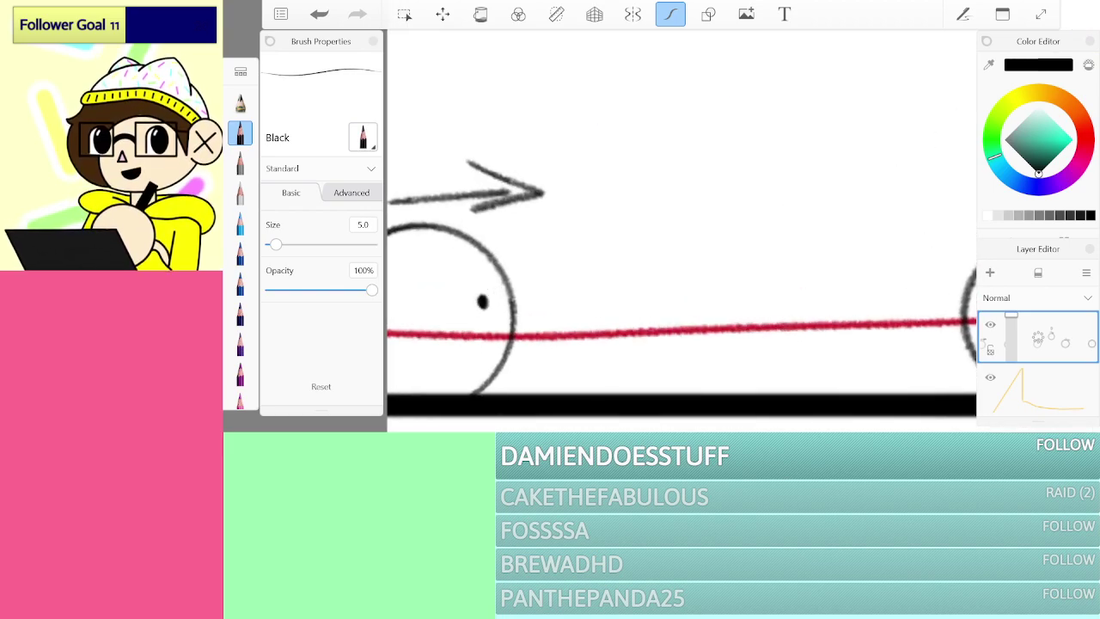
key(ctrl+z)
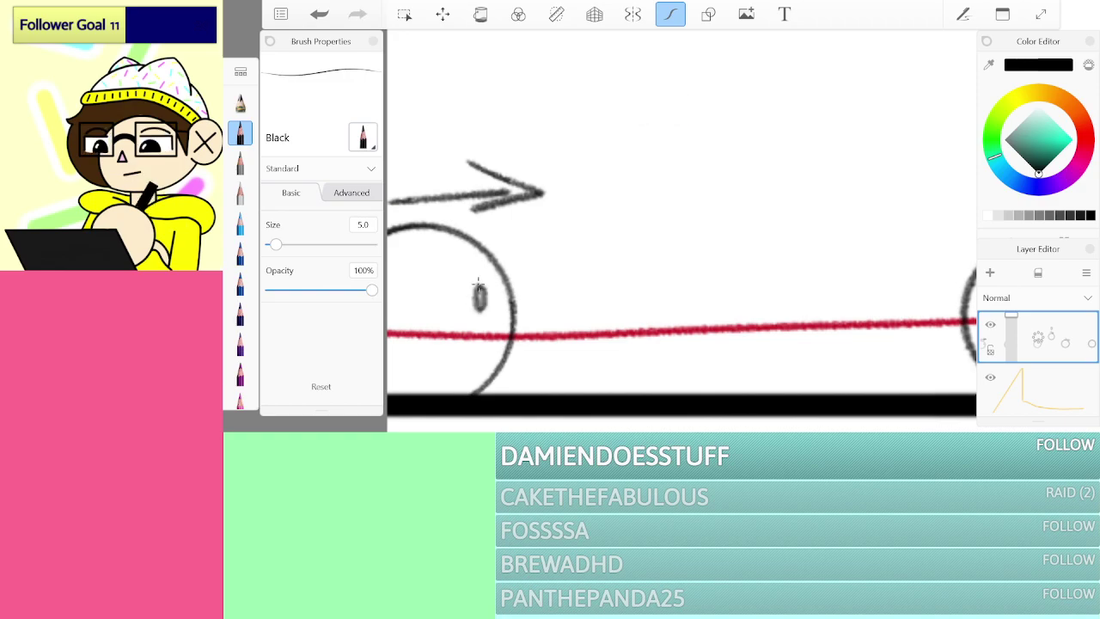
Step: Draw a small oval eye on the right side of both the second circle and the circle at the hump's foot
scroll(681, 230, down, 5)
scroll(675, 233, up, 3)
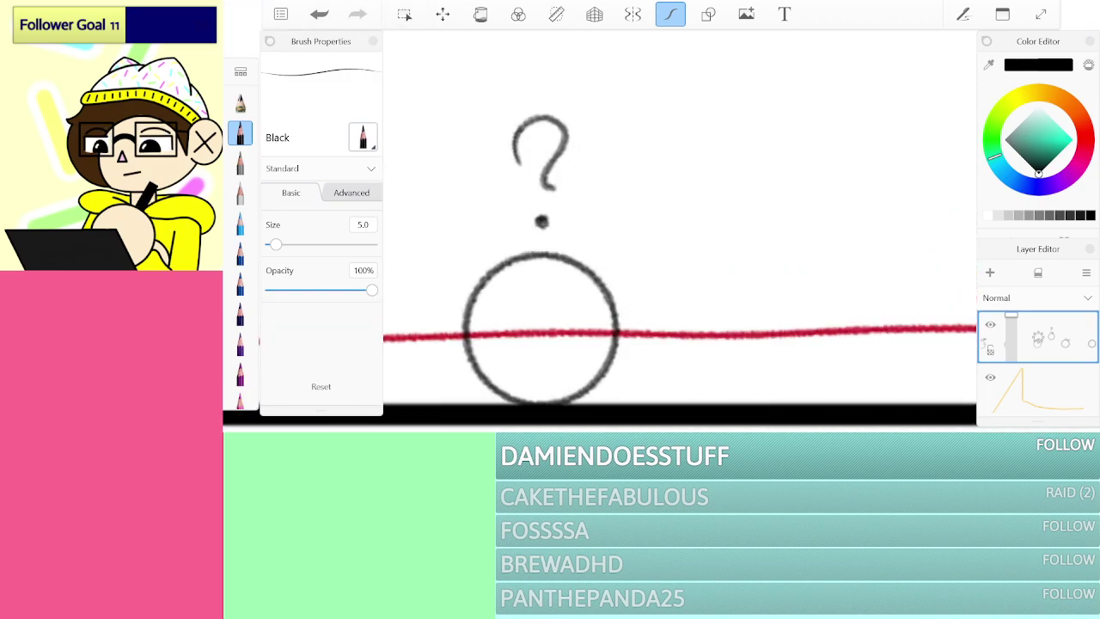
mouse_move(587, 304)
mouse_down()
mouse_move(584, 324)
mouse_move(583, 295)
mouse_up()
scroll(674, 233, down, 6)
scroll(675, 234, up, 4)
scroll(782, 349, up, 3)
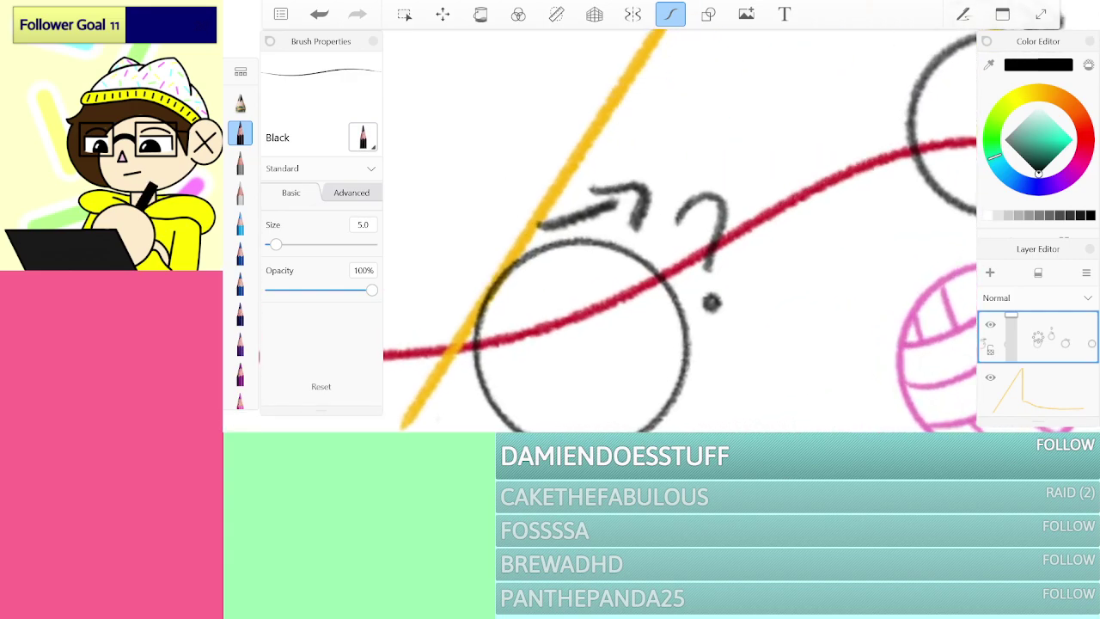
drag(651, 305, 651, 296)
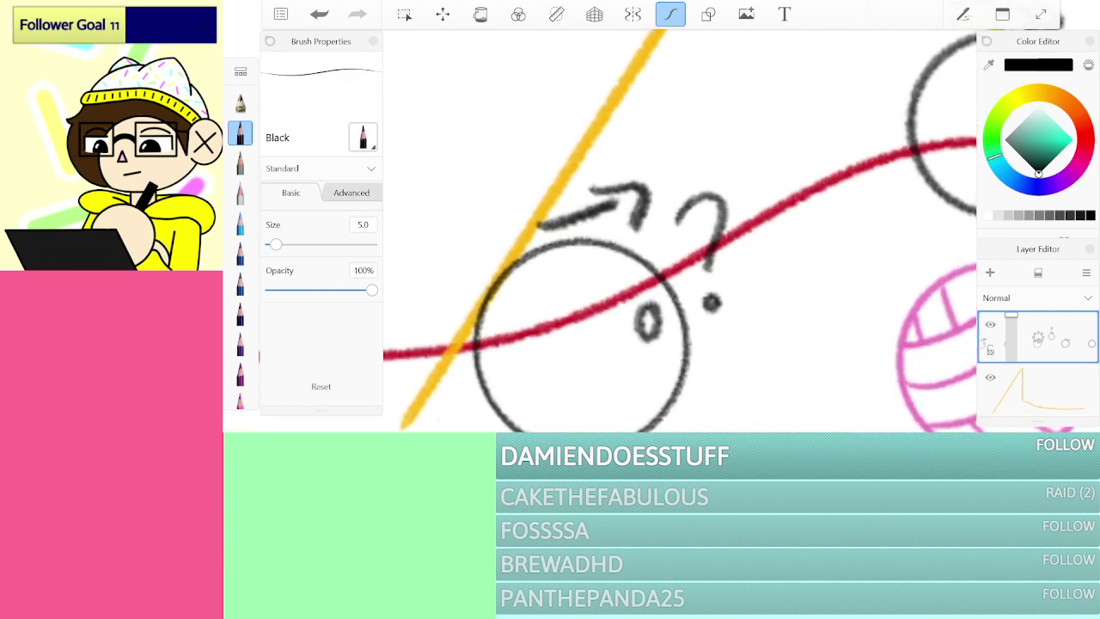
Step: Draw two small oval eyes side by side in the lower half of the peak circle, plus a stroke along its upper-right edge
scroll(679, 232, down, 3)
scroll(730, 215, up, 4)
mouse_move(586, 311)
mouse_down()
mouse_move(569, 348)
mouse_move(587, 314)
mouse_up()
mouse_move(678, 311)
mouse_down()
mouse_move(659, 330)
mouse_move(675, 312)
mouse_up()
mouse_move(746, 202)
mouse_down()
mouse_move(781, 249)
mouse_move(681, 135)
mouse_up()
Step: Undo the thick stroke on the peak circle's edge and draw an oval eye on the ball-facing side of the circle past the ball
scroll(636, 103, down, 5)
scroll(919, 176, up, 3)
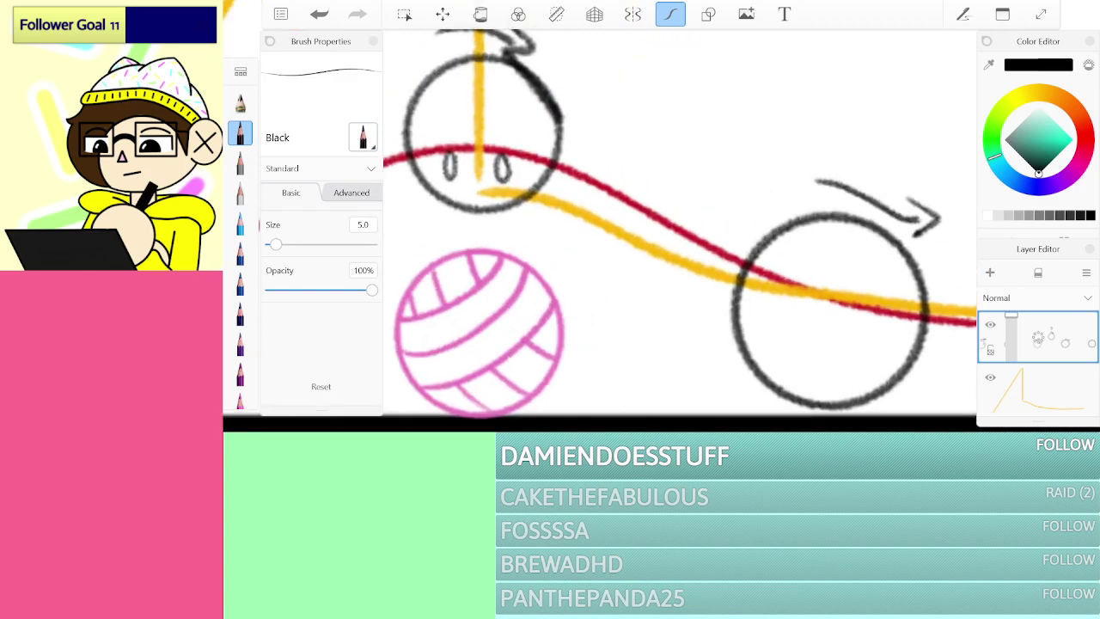
scroll(830, 292, up, 2)
key(ctrl+z)
drag(657, 244, 651, 273)
mouse_move(574, 153)
mouse_down()
mouse_move(602, 196)
mouse_move(589, 233)
mouse_up()
Step: Draw a right-pointing arrow above the paths between the last two circles and an oval eye on the right side of the final circle
scroll(602, 224, down, 5)
drag(730, 240, 464, 257)
scroll(717, 258, up, 1)
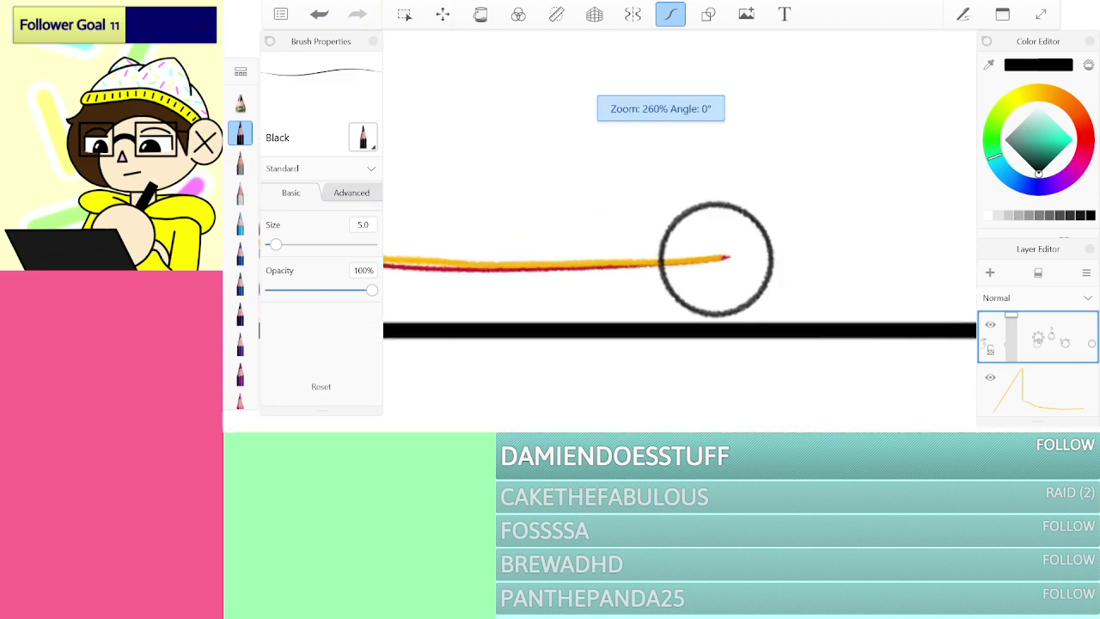
scroll(743, 180, up, 5)
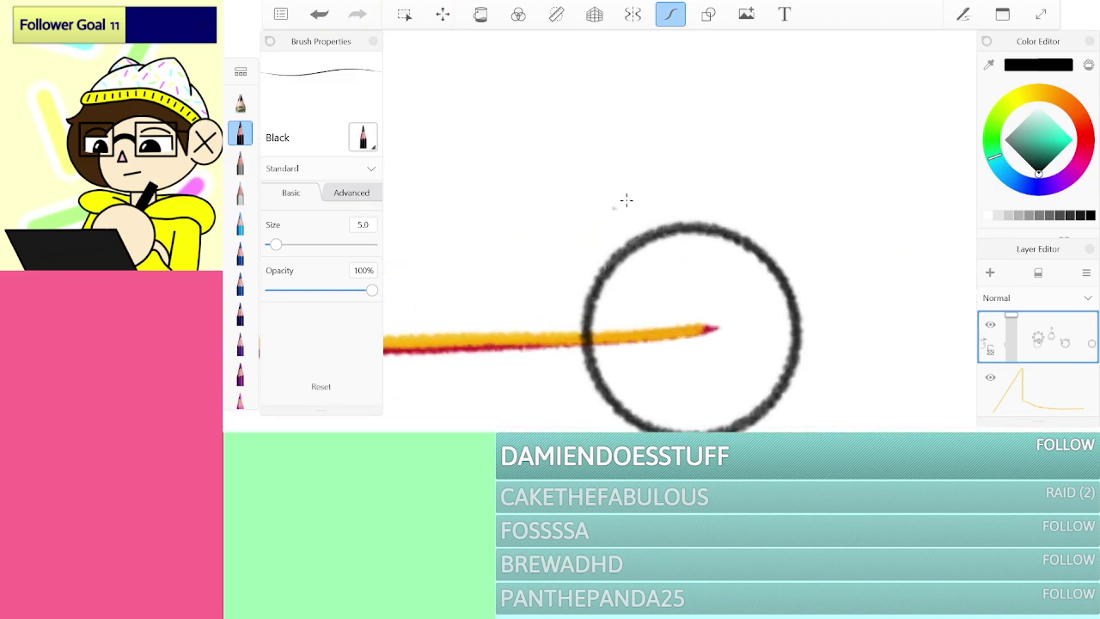
drag(619, 194, 715, 192)
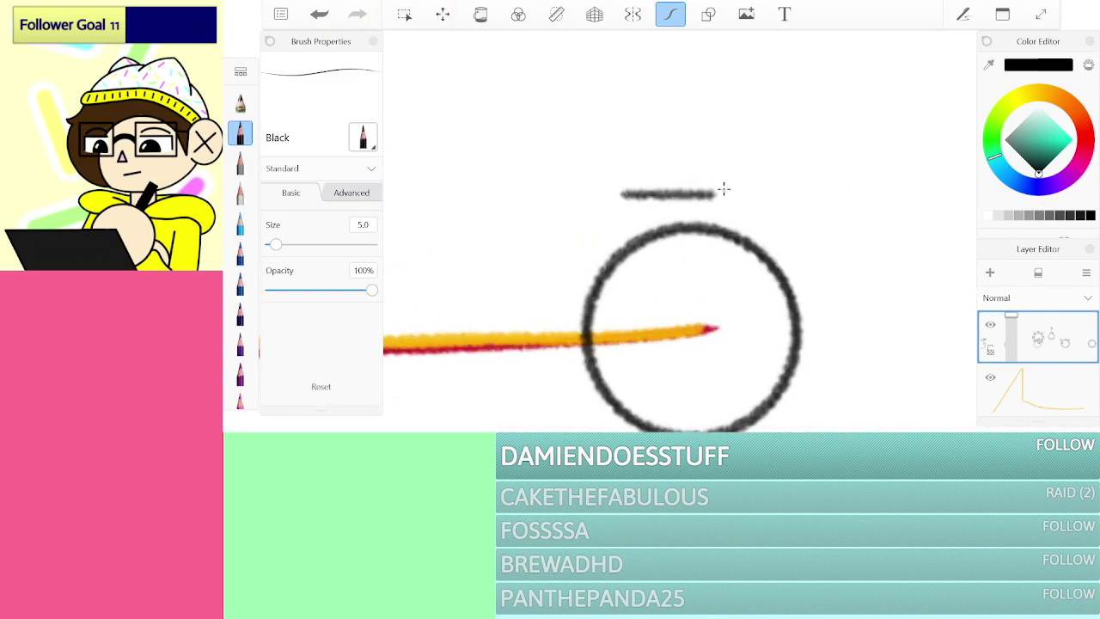
key(ctrl+z)
scroll(678, 232, down, 5)
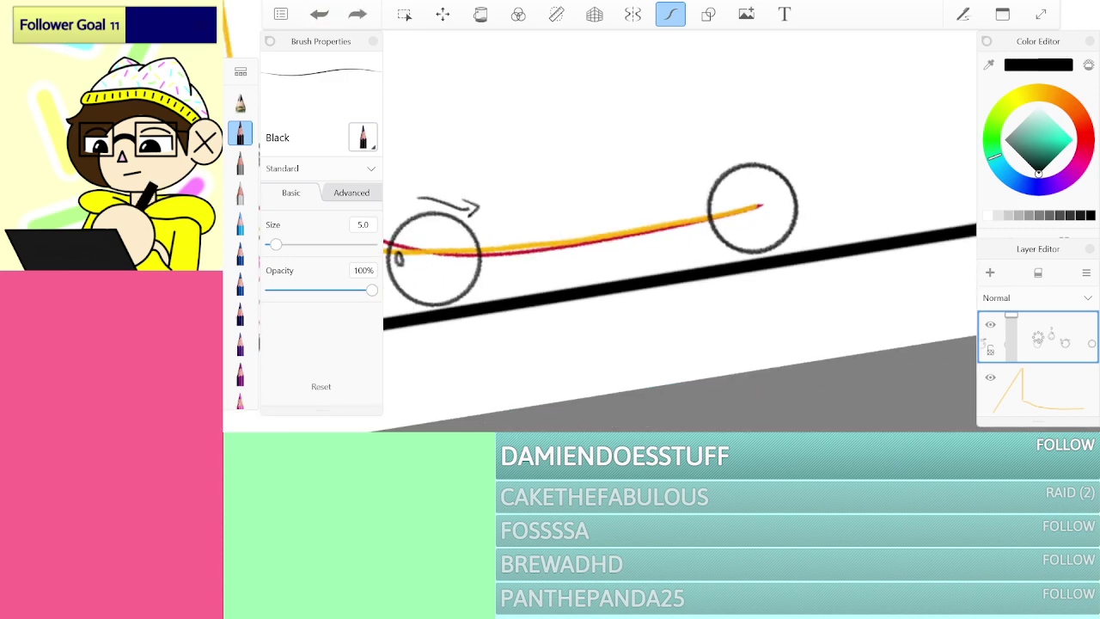
mouse_move(554, 223)
mouse_down()
mouse_move(649, 207)
mouse_move(620, 223)
mouse_up()
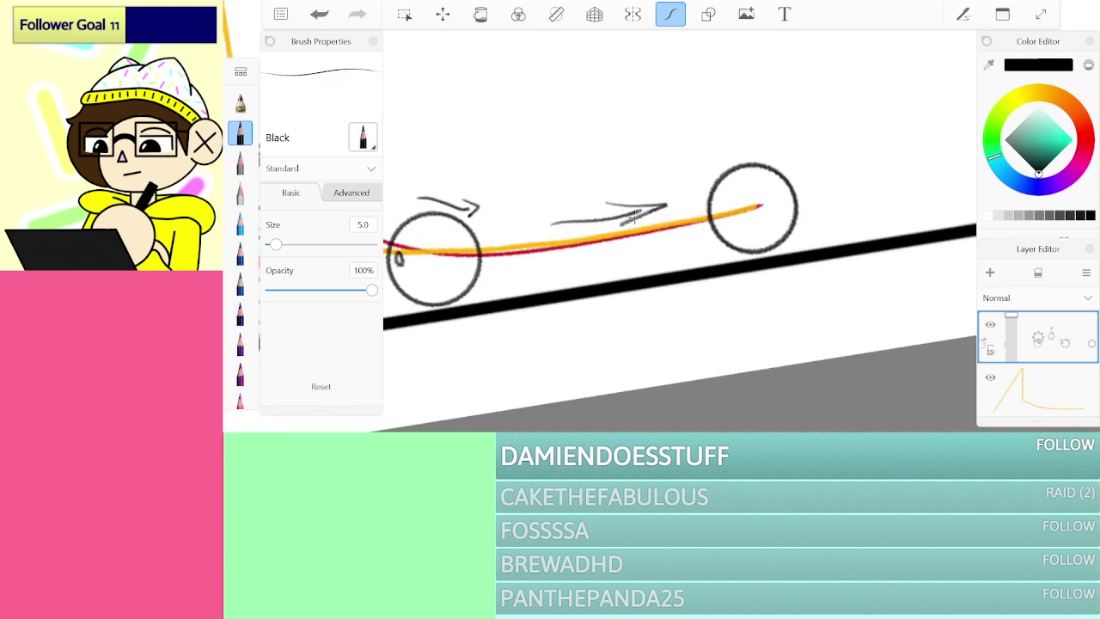
scroll(687, 236, up, 5)
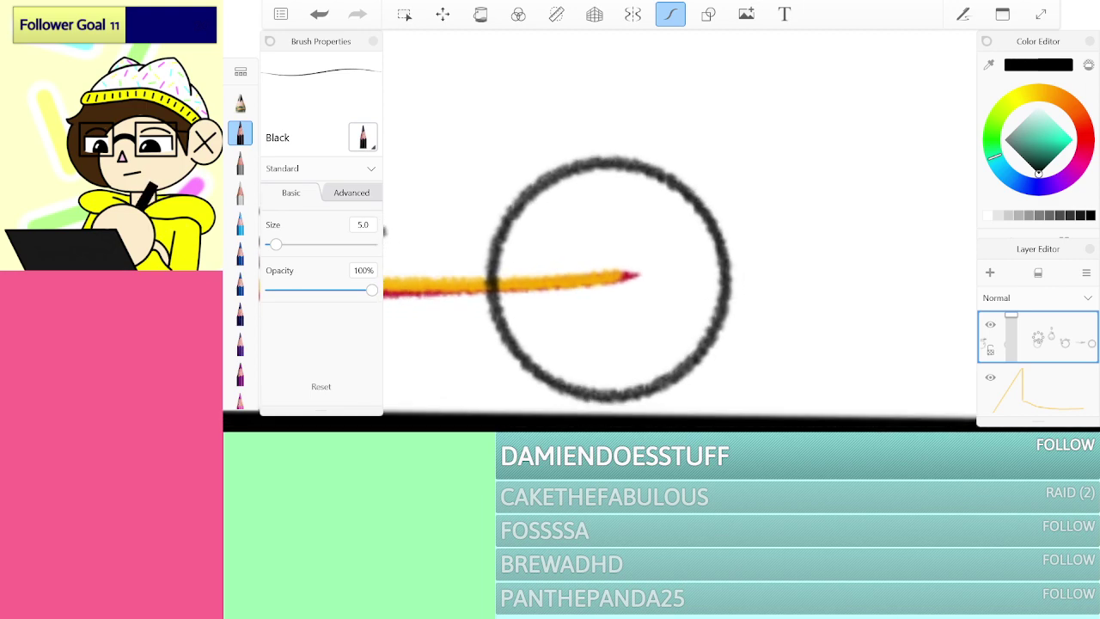
mouse_move(680, 237)
mouse_down()
mouse_move(689, 282)
mouse_move(682, 240)
mouse_up()
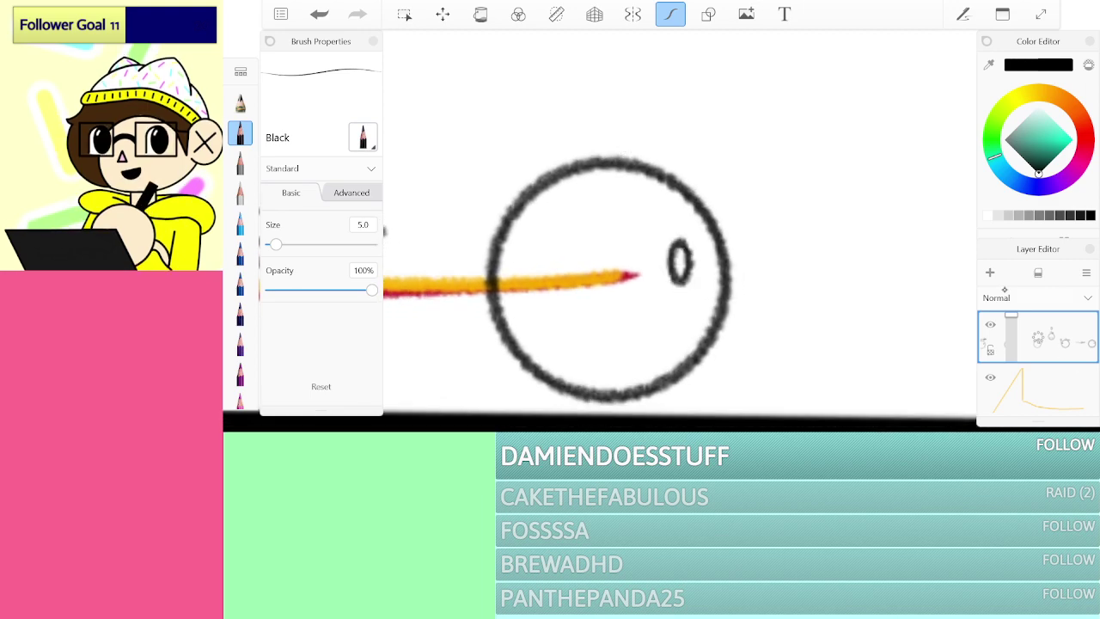
Step: Move the yellow path layer above the black circles layer and hide the red path layer, keeping the circles layer shown
drag(1061, 380, 1061, 335)
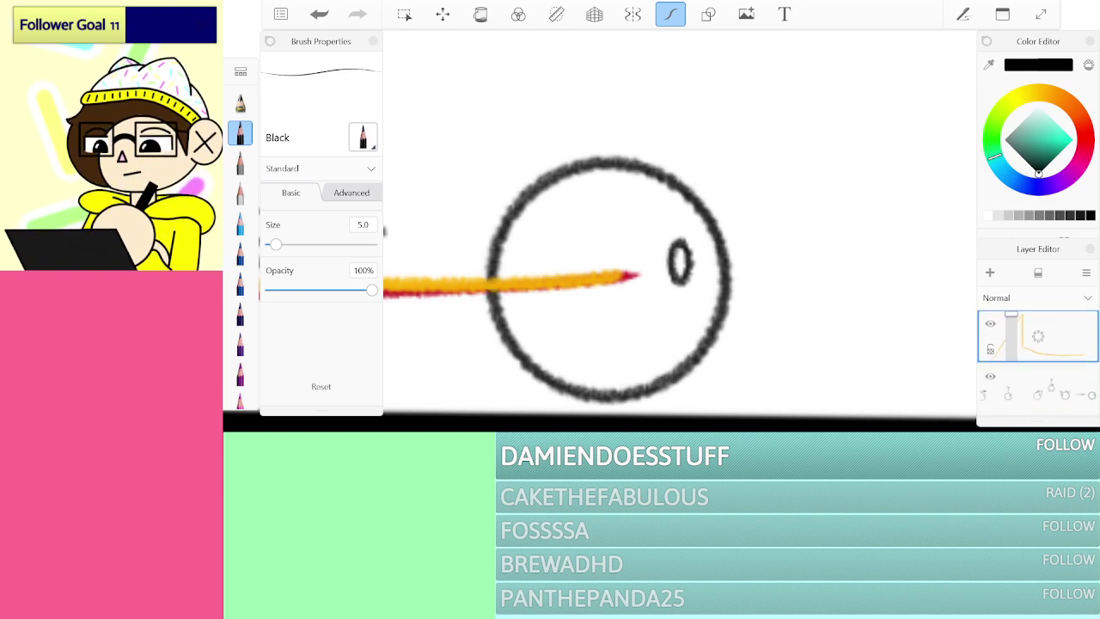
scroll(1048, 400, down, 1)
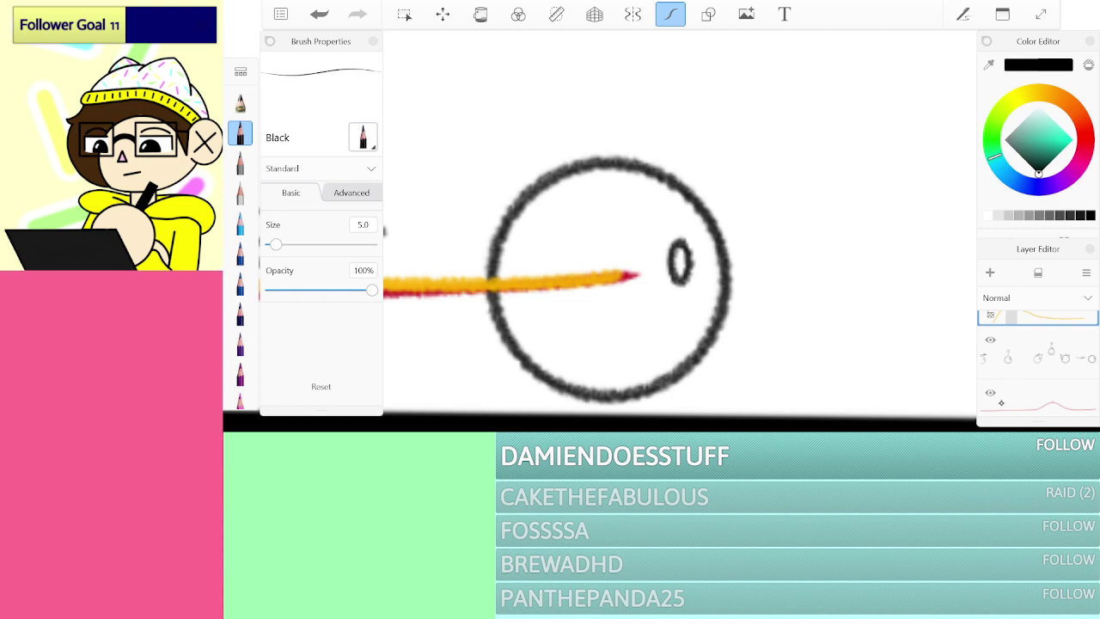
drag(1047, 352, 1006, 390)
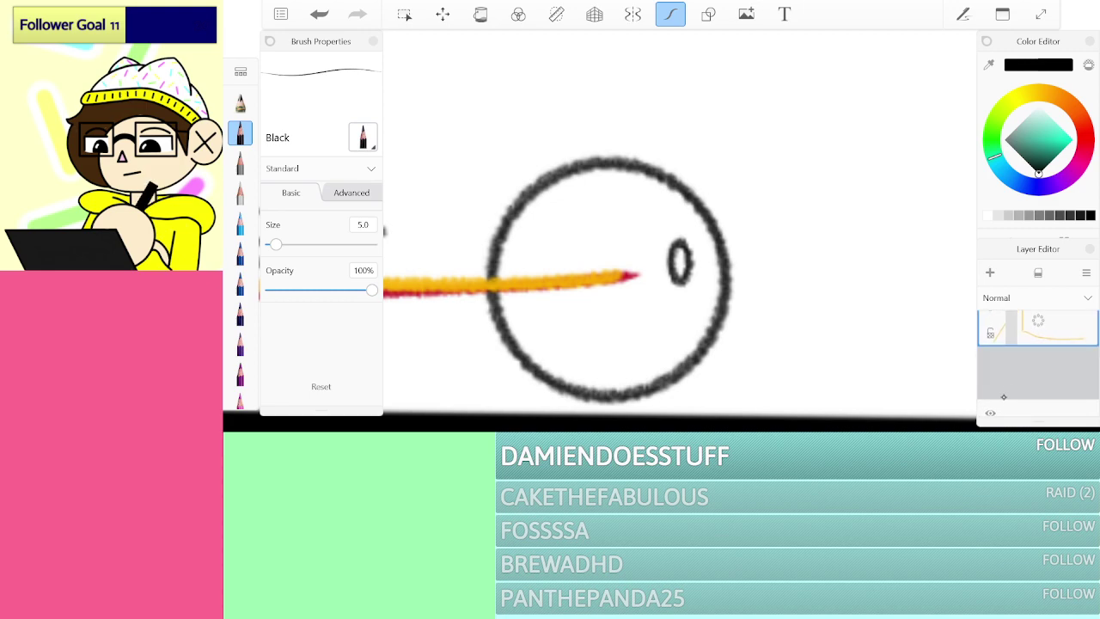
click(995, 410)
click(989, 360)
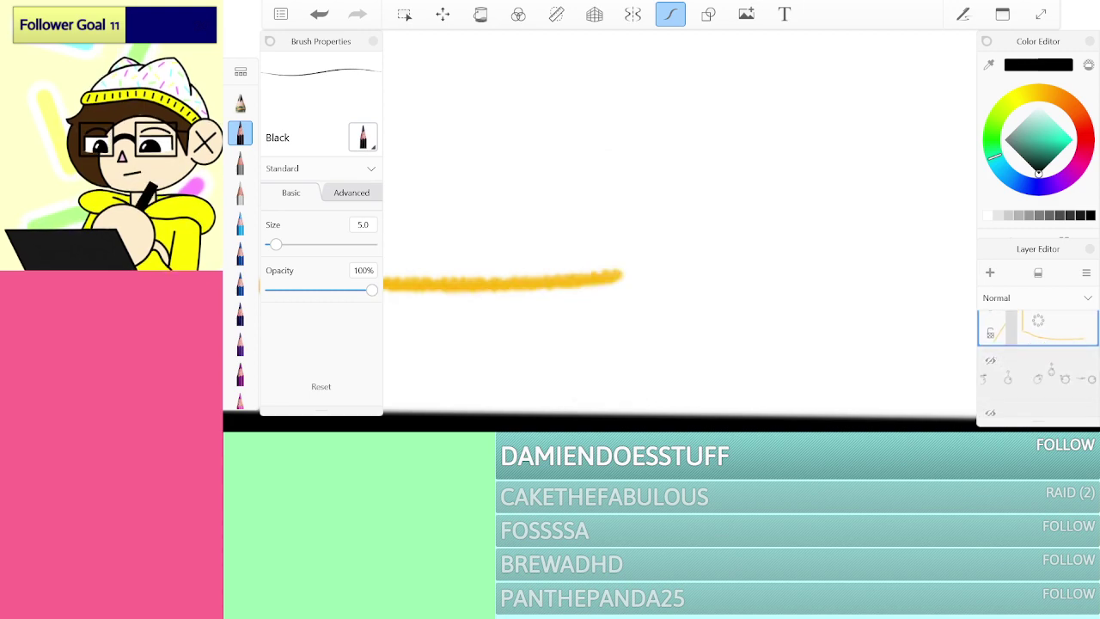
scroll(621, 283, down, 1)
click(989, 360)
drag(1059, 354, 1059, 375)
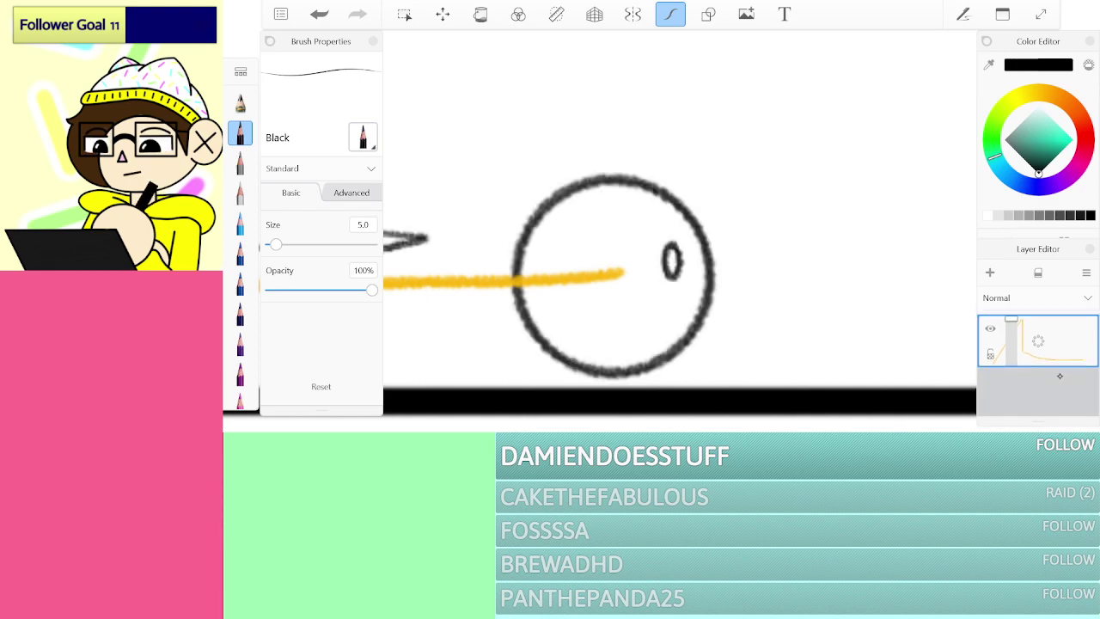
Step: On a new layer, trace the final black circle with an oval eye on its ball-facing side, and hide the earlier circles layer
click(990, 273)
mouse_move(646, 182)
mouse_down()
mouse_move(549, 209)
mouse_move(512, 277)
mouse_move(526, 328)
mouse_move(588, 372)
mouse_move(651, 376)
mouse_move(706, 326)
mouse_move(713, 249)
mouse_move(619, 186)
mouse_up()
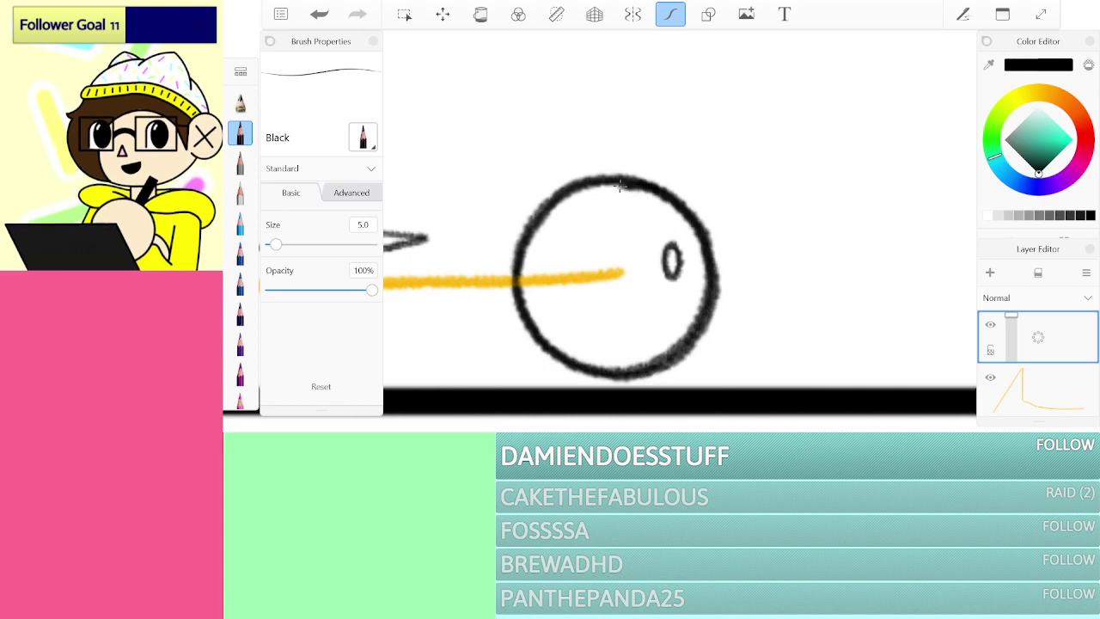
mouse_move(549, 246)
mouse_down()
mouse_move(538, 272)
mouse_move(547, 243)
mouse_up()
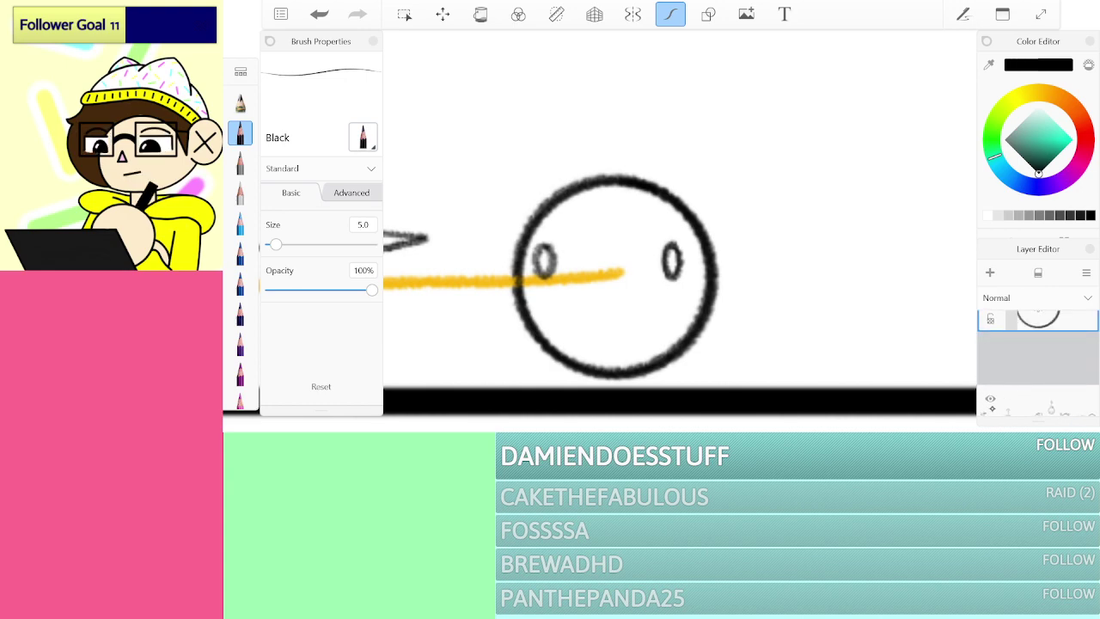
click(990, 400)
Step: Draw a black circle on the flat part of the yellow path before the final circle, with a small oval eye on its ball-facing side
scroll(617, 257, up, 4)
scroll(660, 249, down, 6)
scroll(679, 232, down, 5)
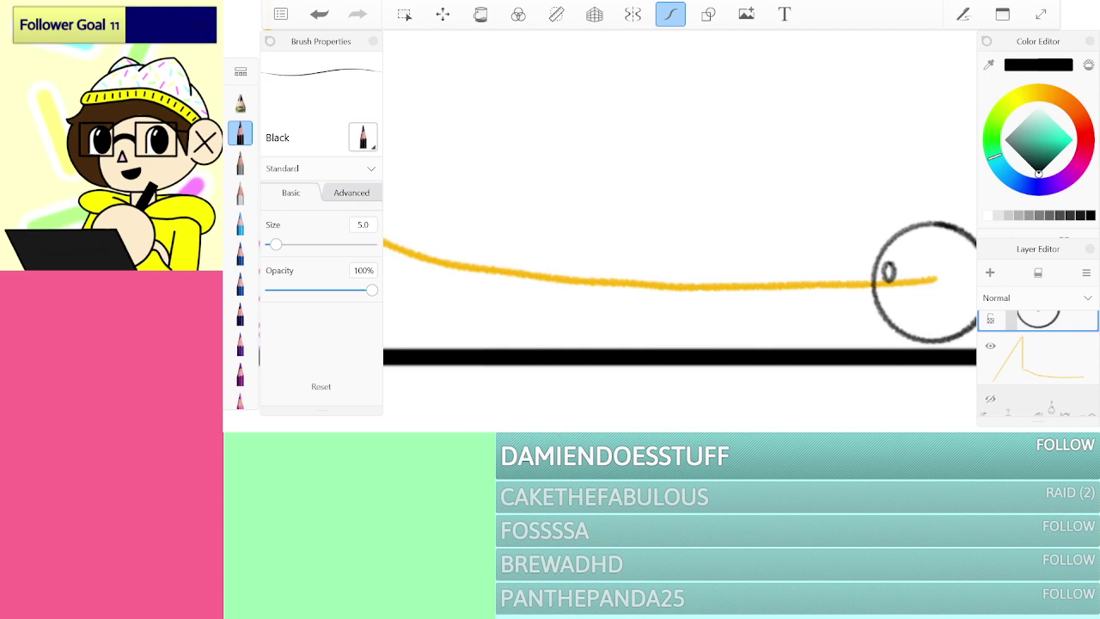
scroll(679, 258, up, 5)
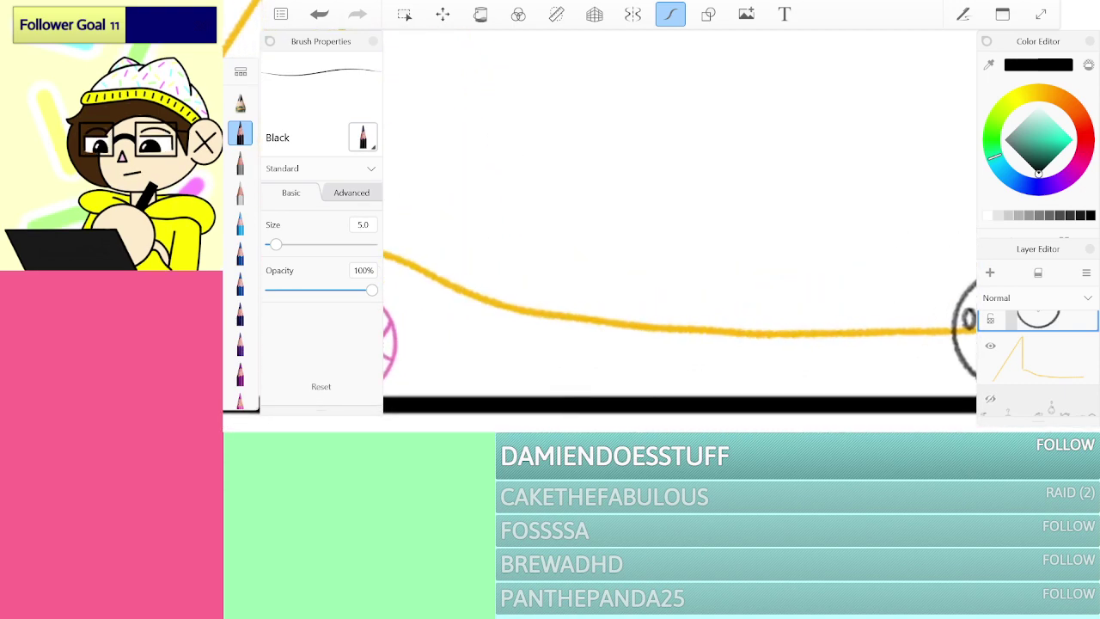
key(ctrl+z)
mouse_move(750, 301)
mouse_down()
mouse_move(658, 352)
mouse_move(670, 277)
mouse_up()
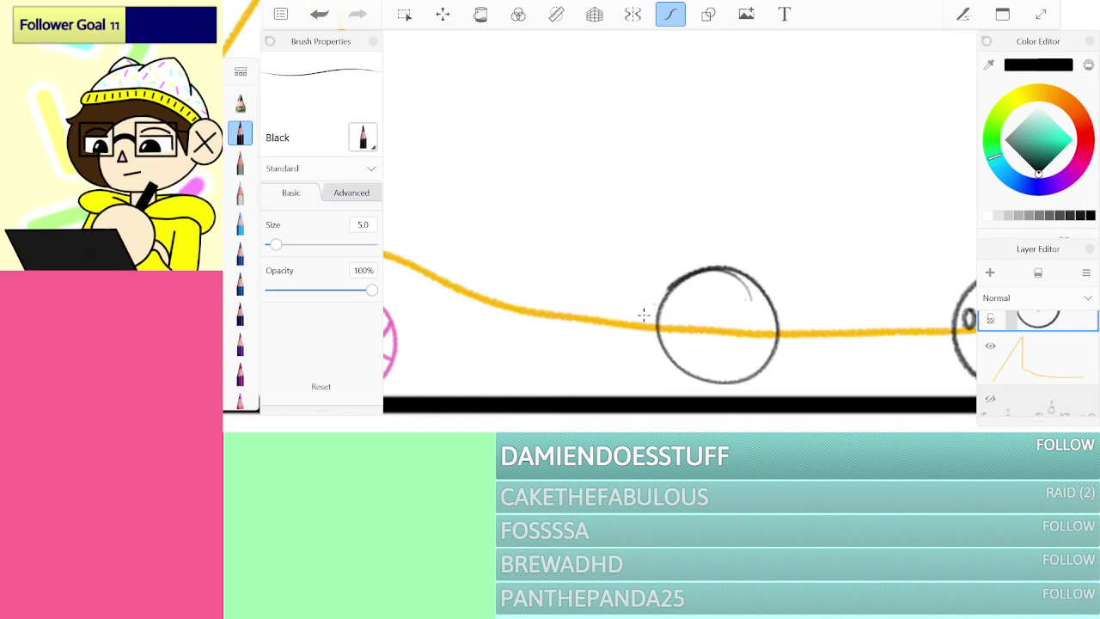
scroll(679, 258, up, 2)
key(ctrl+z)
mouse_move(687, 206)
mouse_down()
mouse_move(543, 259)
mouse_move(696, 361)
mouse_move(688, 206)
mouse_up()
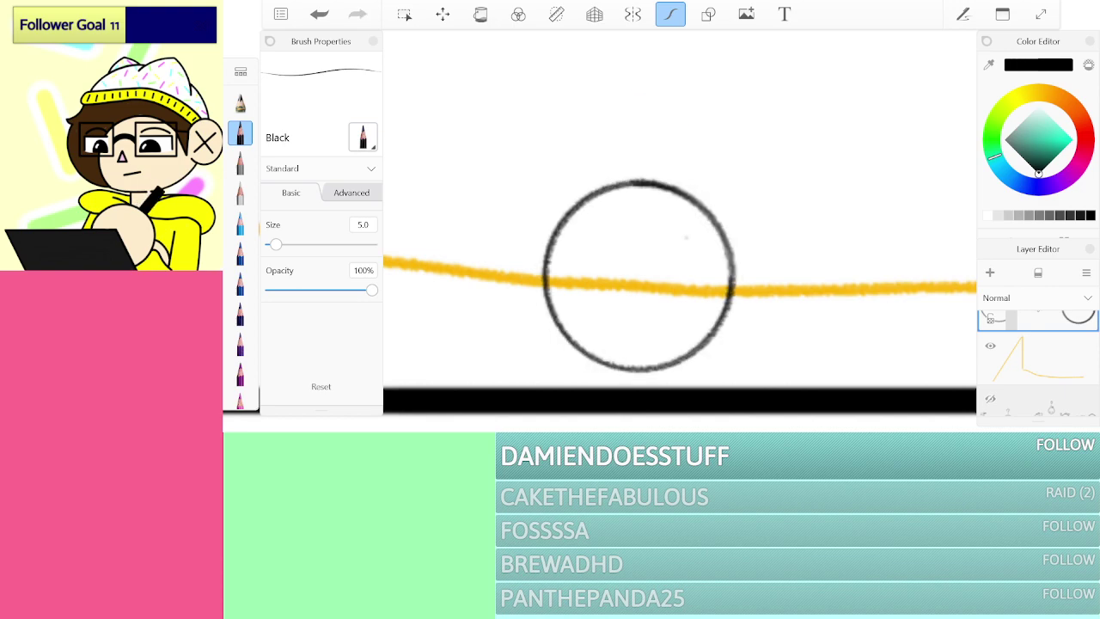
drag(572, 249, 573, 247)
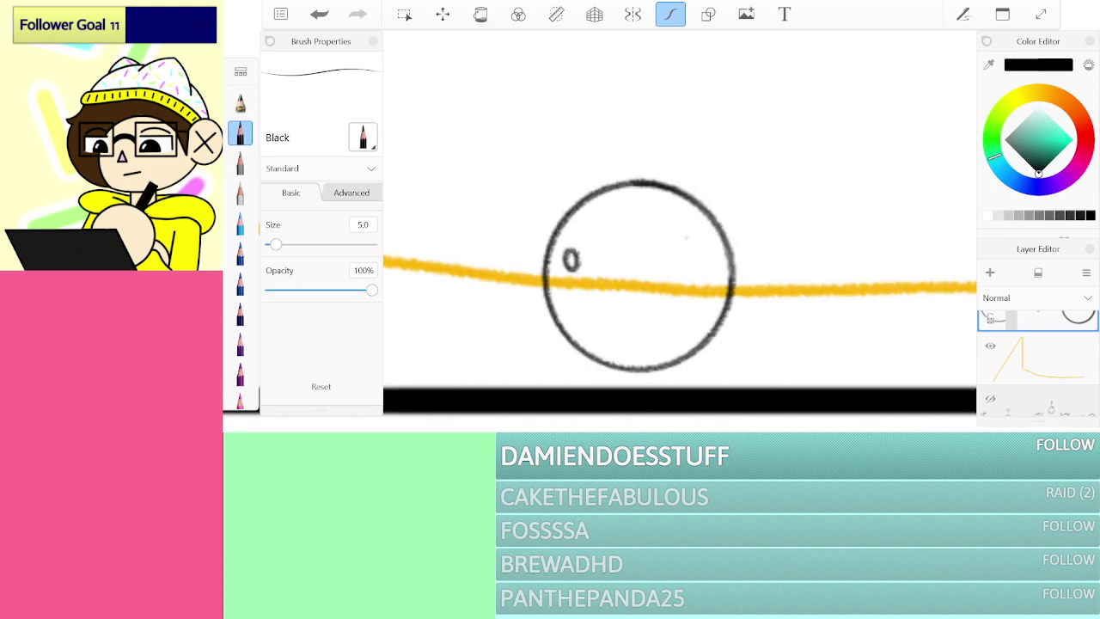
Step: Draw a black circle on the sloping yellow path just past the ball, with an oval eye on its ball-facing side
scroll(687, 241, down, 3)
scroll(390, 163, up, 3)
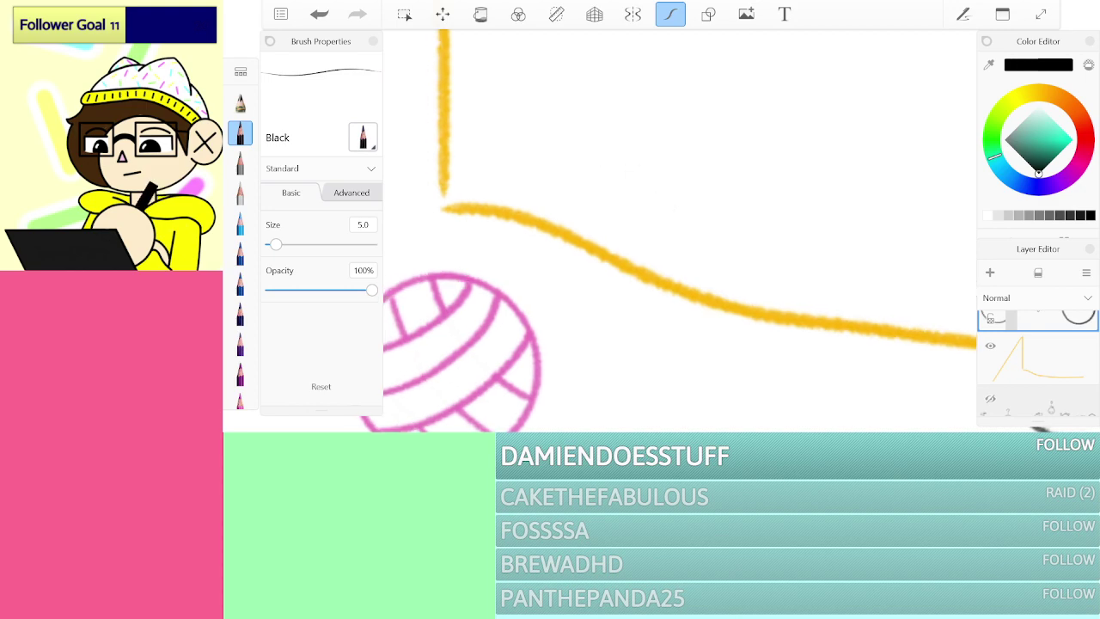
mouse_move(788, 255)
mouse_down()
mouse_move(619, 307)
mouse_move(756, 187)
mouse_move(634, 215)
mouse_up()
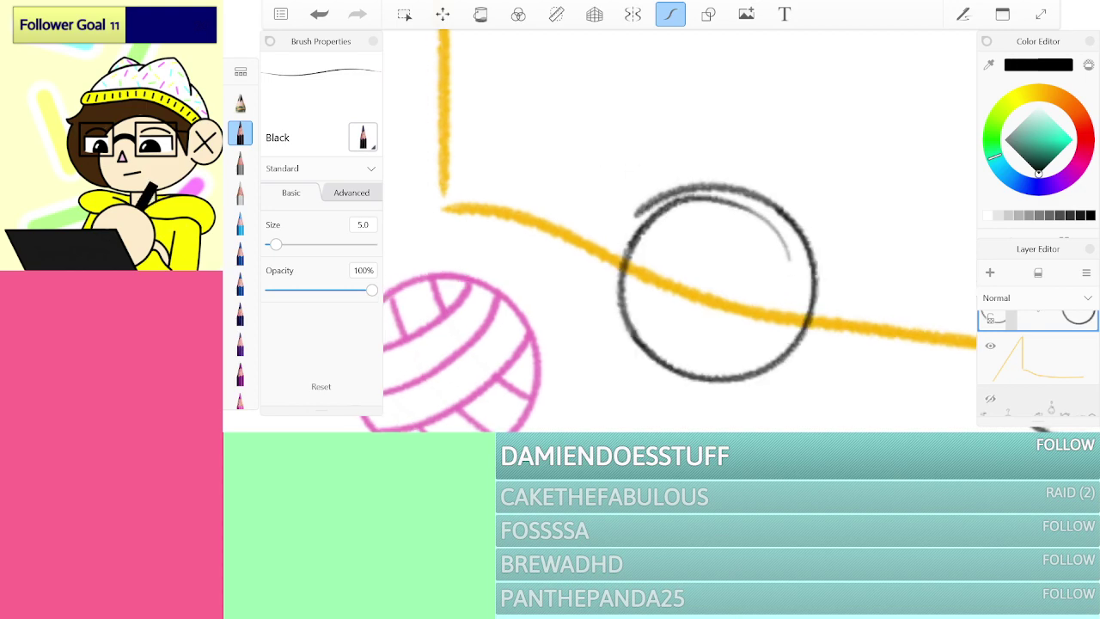
drag(650, 276, 649, 262)
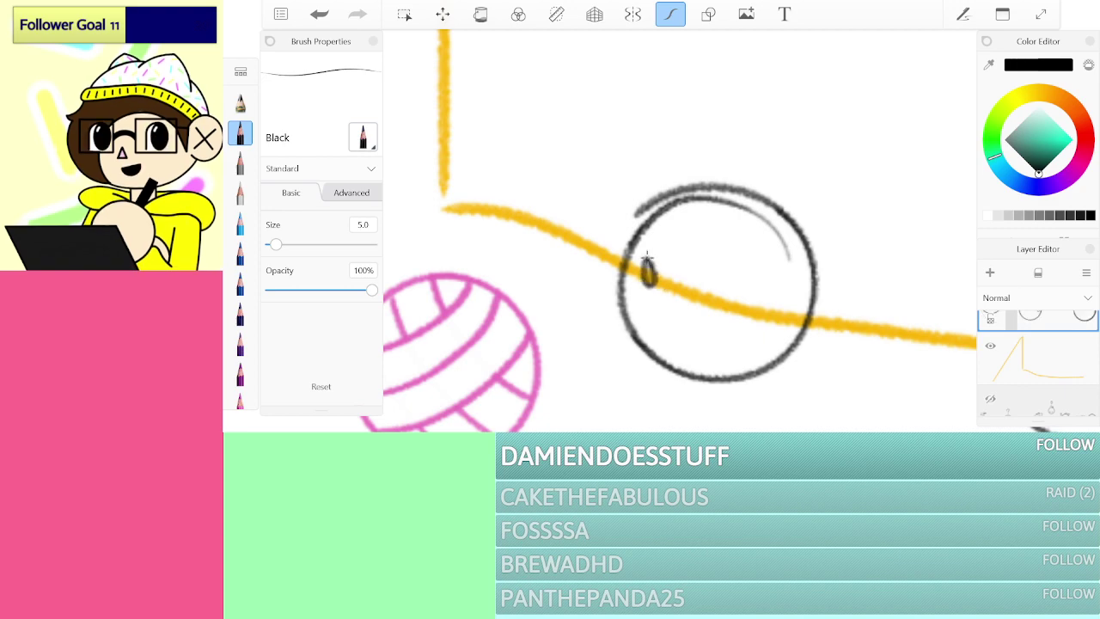
Step: Draw a tall black oval directly above the ball, around the corner of the yellow path
scroll(678, 232, down, 1)
scroll(678, 231, down, 2)
scroll(679, 232, up, 3)
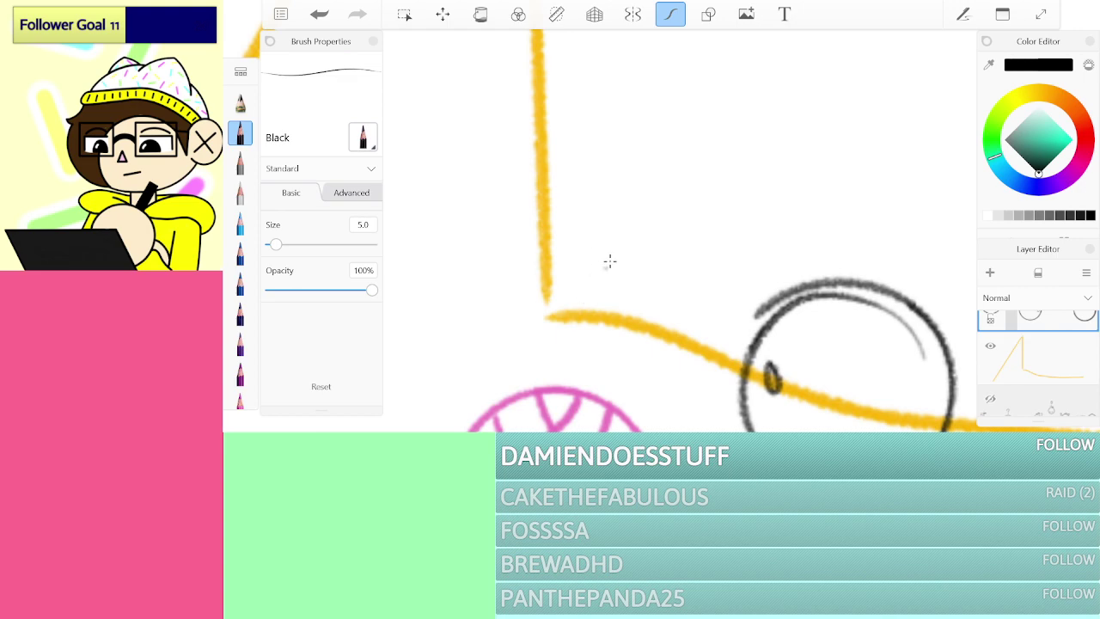
mouse_move(604, 237)
mouse_down()
mouse_move(522, 196)
mouse_move(512, 350)
mouse_move(620, 301)
mouse_move(563, 188)
mouse_up()
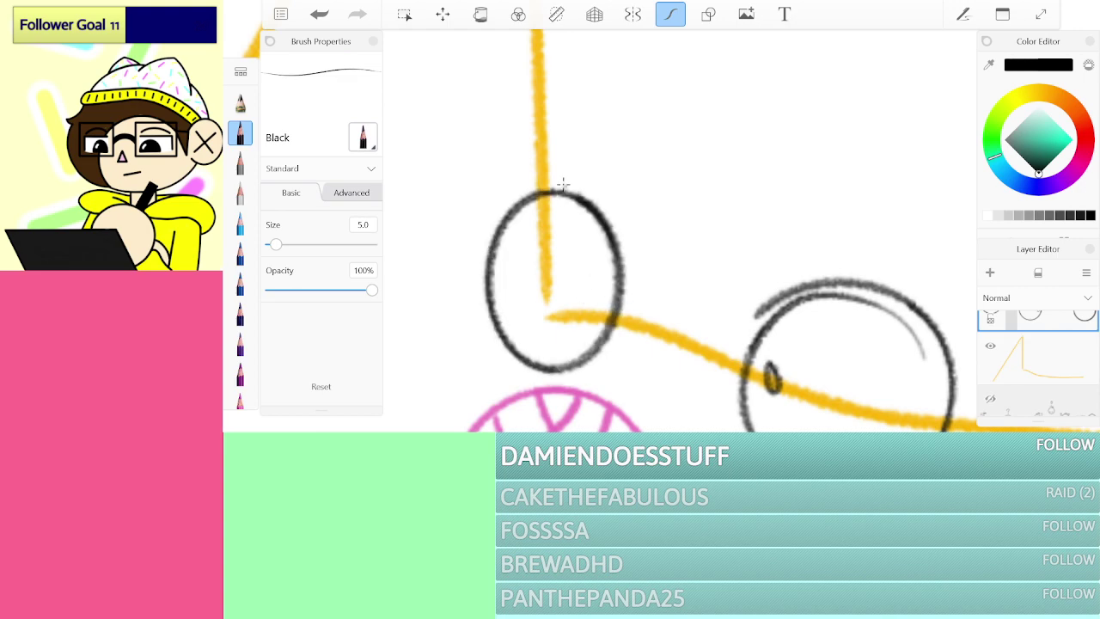
Step: Draw two small eyes in the oval above the ball and an upward arrow along the vertical yellow line
scroll(661, 232, down, 2)
scroll(601, 232, down, 2)
scroll(601, 232, up, 2)
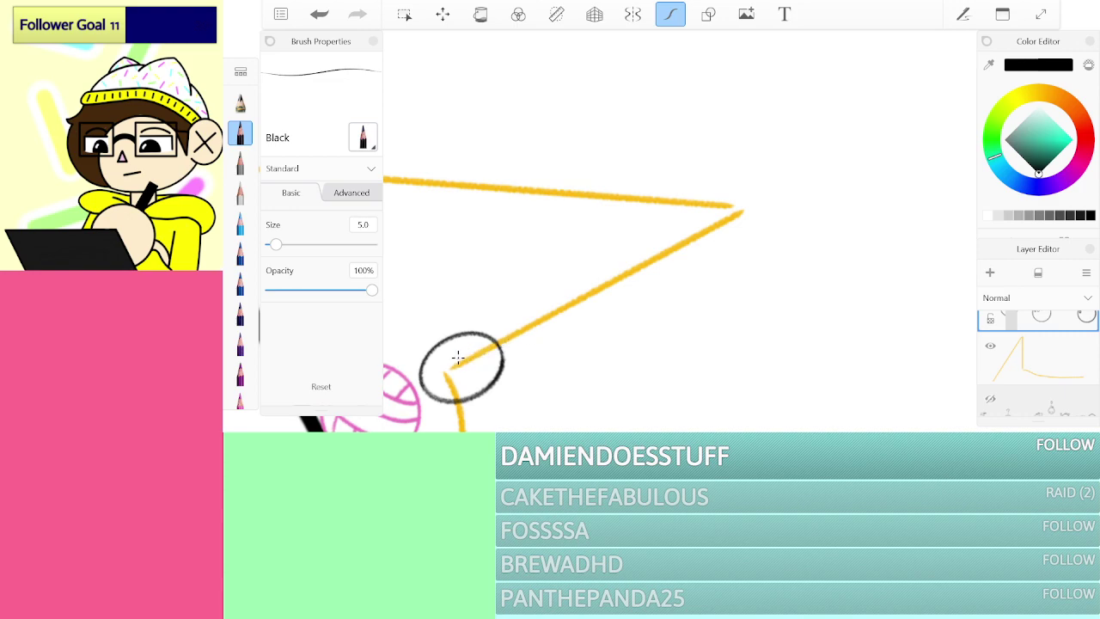
mouse_move(466, 358)
mouse_down()
mouse_move(470, 349)
mouse_move(481, 362)
mouse_move(696, 240)
mouse_move(692, 260)
mouse_up()
Step: Draw a black oval with two small eyes at the peak of the yellow path
scroll(602, 258, up, 3)
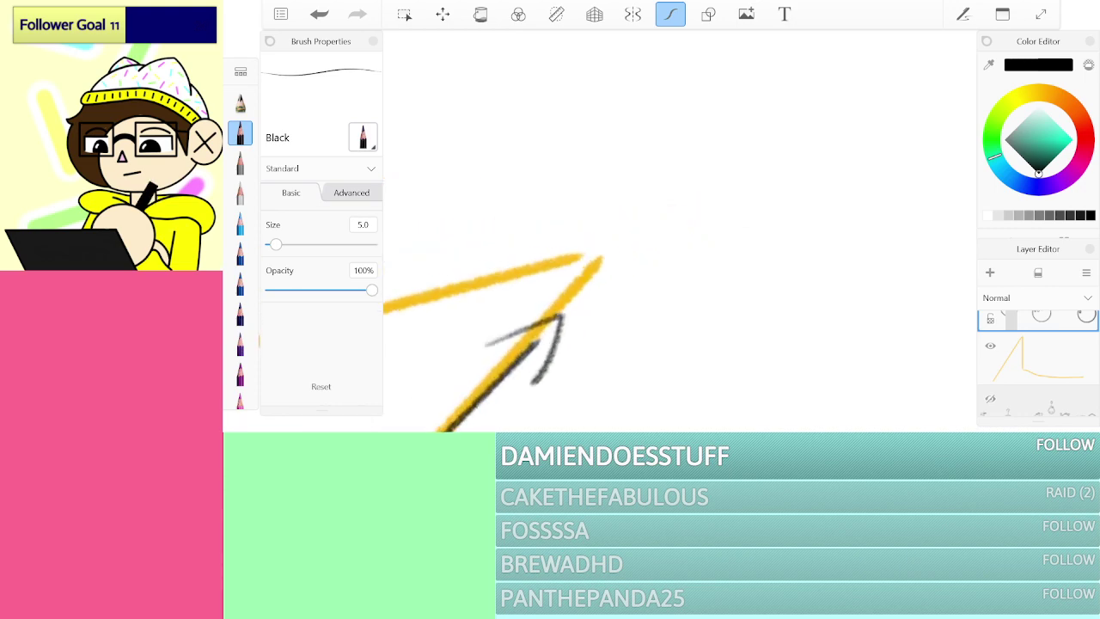
mouse_move(665, 170)
mouse_down()
mouse_move(549, 299)
mouse_move(668, 321)
mouse_move(646, 171)
mouse_up()
mouse_move(585, 289)
mouse_down()
mouse_move(615, 324)
mouse_move(620, 299)
mouse_up()
scroll(601, 258, down, 3)
scroll(602, 257, down, 5)
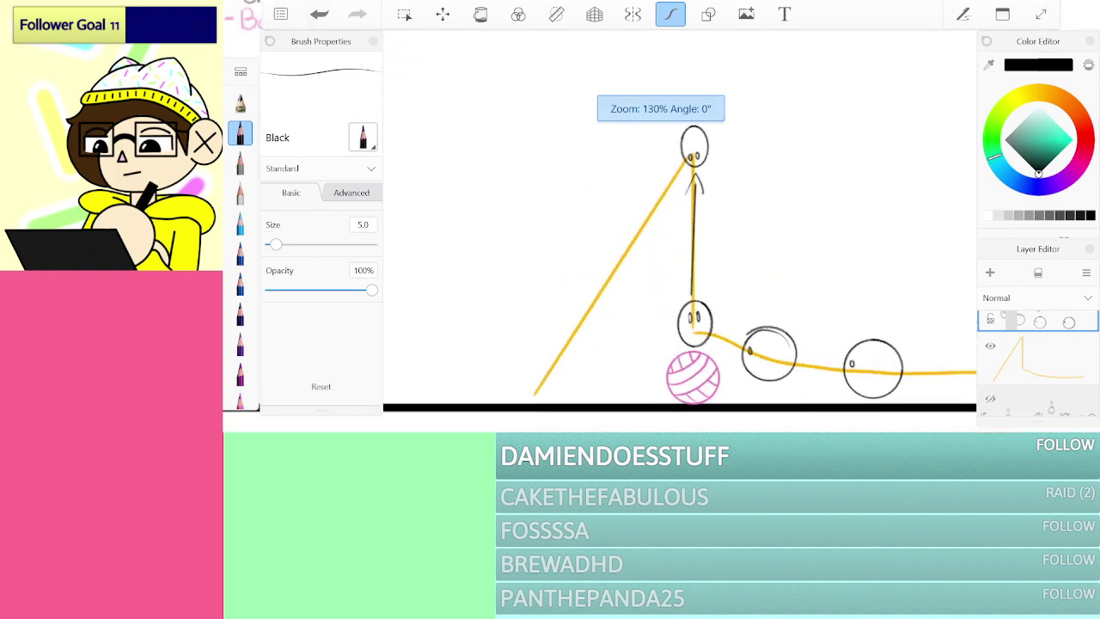
mouse_move(675, 168)
mouse_down()
mouse_move(525, 366)
mouse_move(546, 329)
mouse_move(782, 195)
mouse_up()
scroll(601, 258, up, 3)
key(ctrl+z)
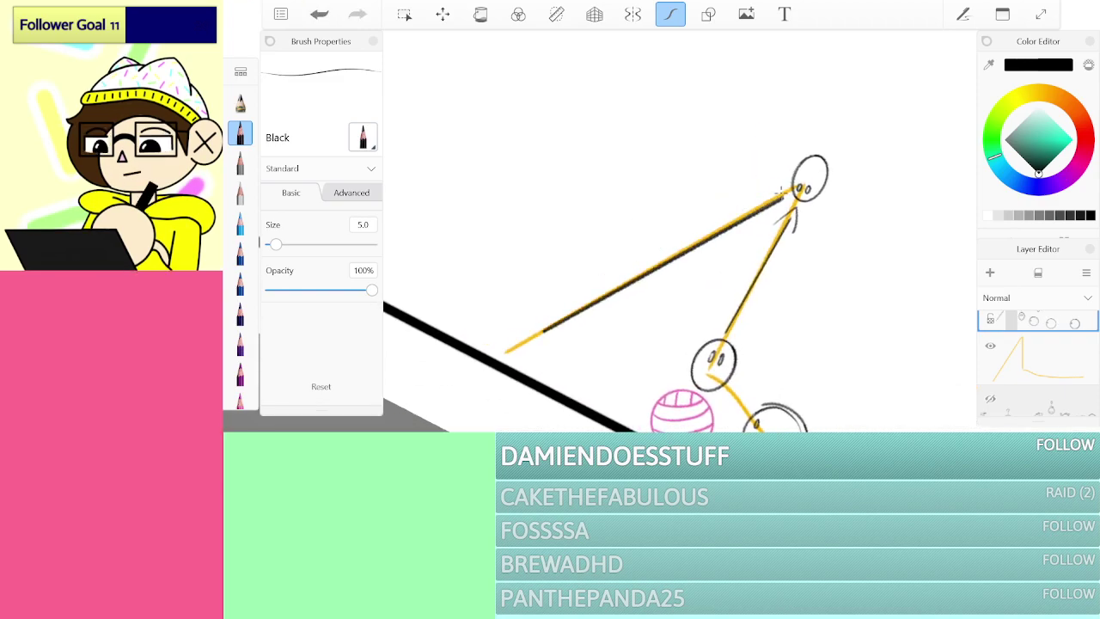
drag(536, 314, 577, 325)
scroll(601, 258, up, 5)
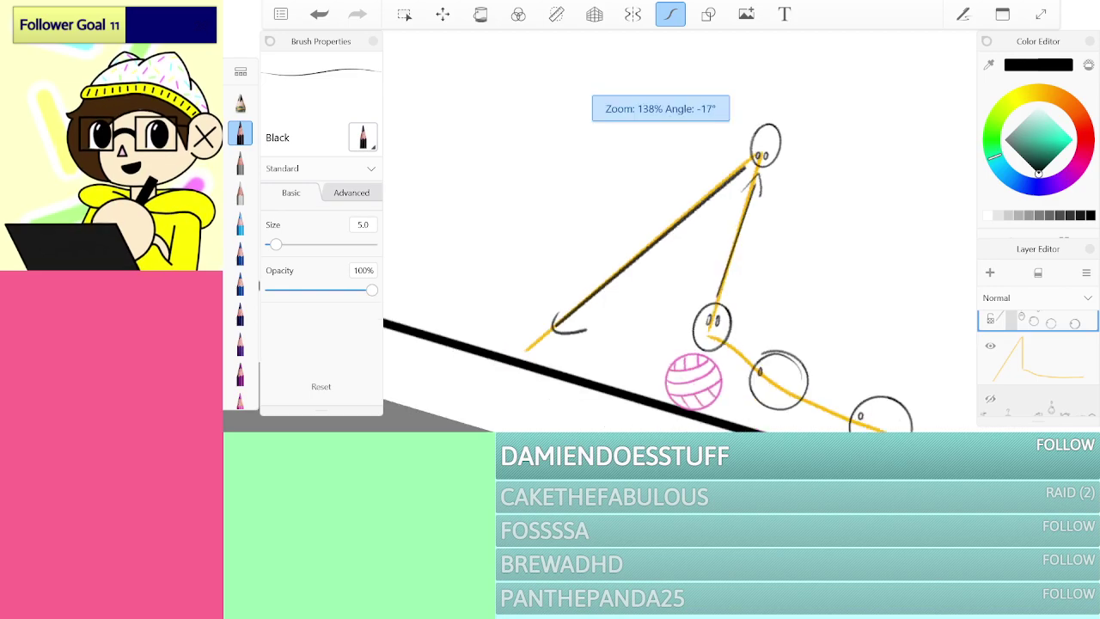
key(ctrl+z)
mouse_move(574, 180)
mouse_down()
mouse_move(586, 249)
mouse_move(675, 224)
mouse_up()
mouse_move(608, 278)
mouse_down()
mouse_move(554, 380)
mouse_move(522, 265)
mouse_up()
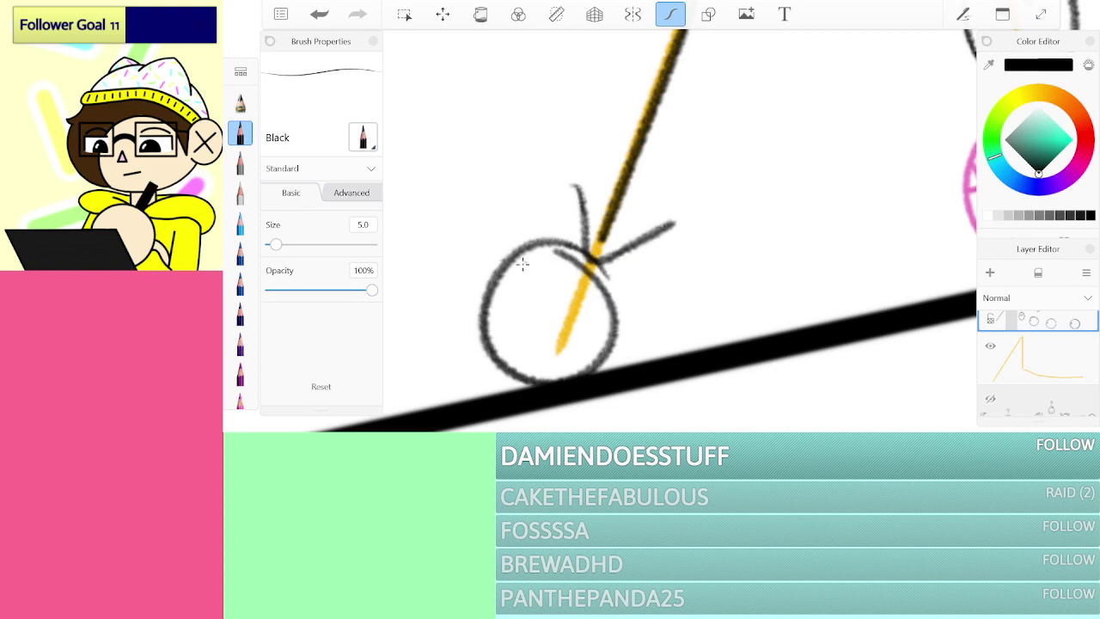
key(ctrl+z)
key(ctrl+z)
key(ctrl+z)
Step: Draw a black circle with an oval eye at the diagonal yellow line's lower end and an arrow along the line from the peak toward it
mouse_move(604, 225)
mouse_down()
mouse_move(663, 284)
mouse_move(555, 220)
mouse_up()
drag(614, 253, 611, 254)
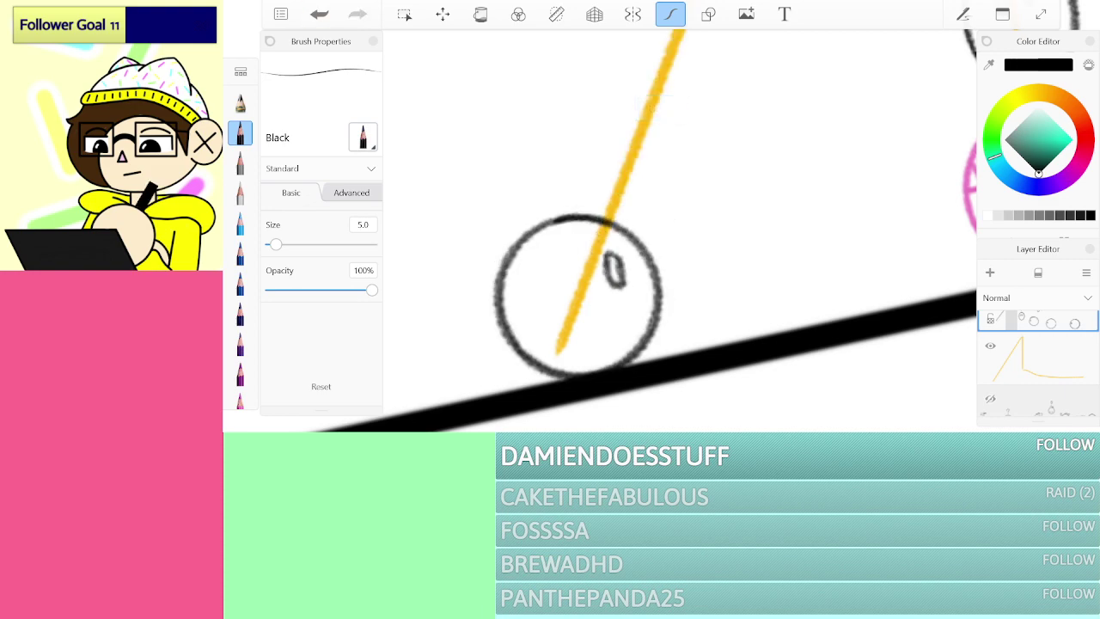
scroll(679, 232, down, 5)
scroll(678, 232, up, 2)
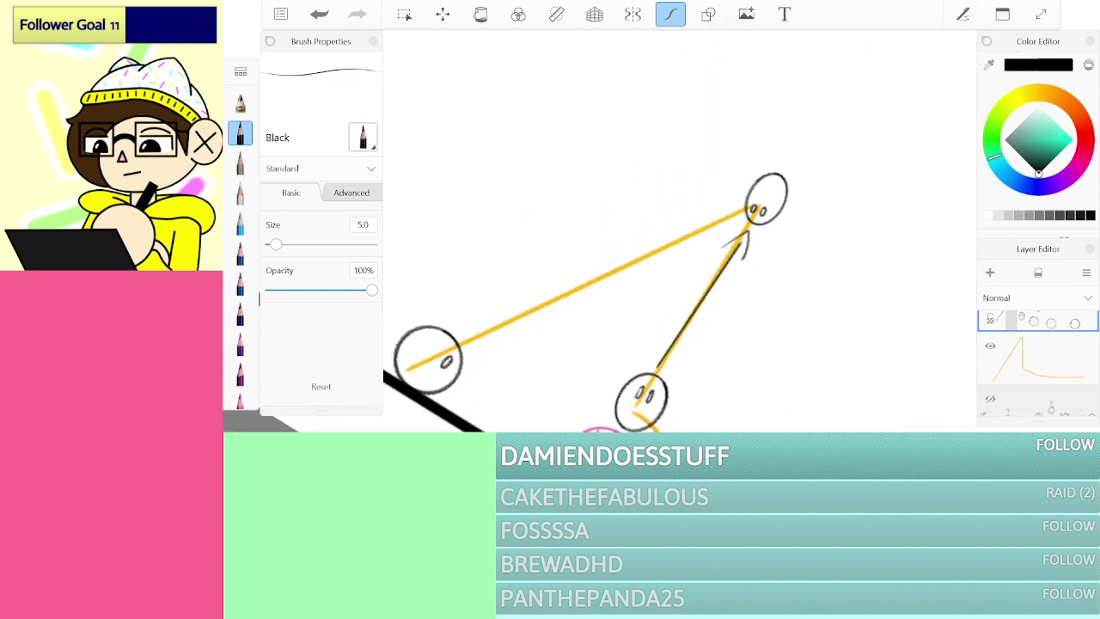
drag(508, 319, 732, 215)
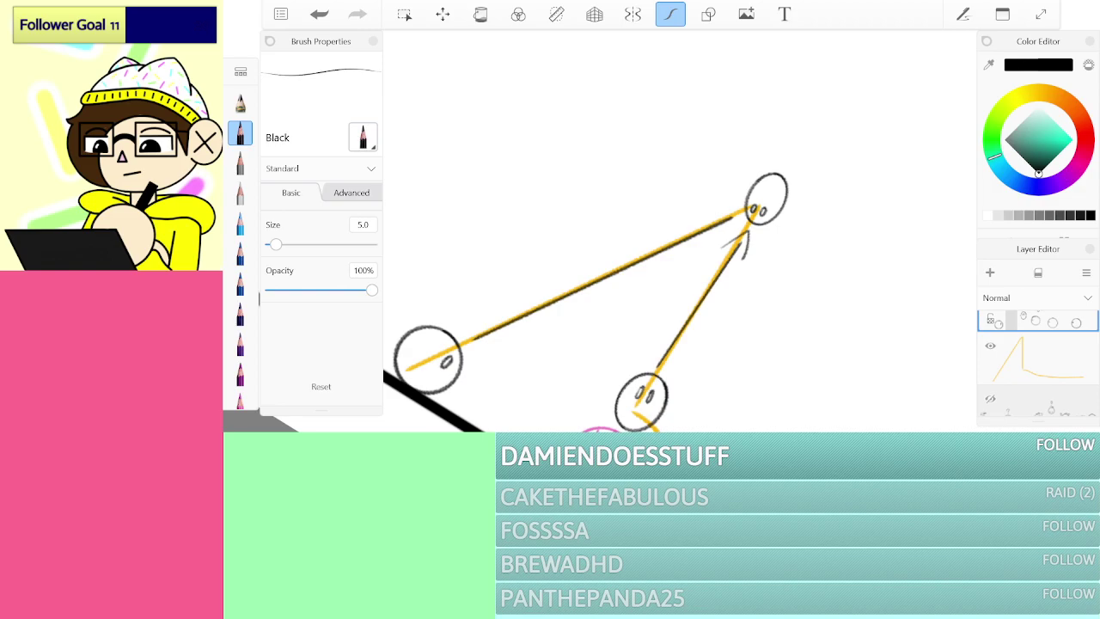
drag(484, 325, 501, 348)
Step: Compare the first and second movement drawings by switching their circle and path layers on and off
scroll(679, 232, down, 5)
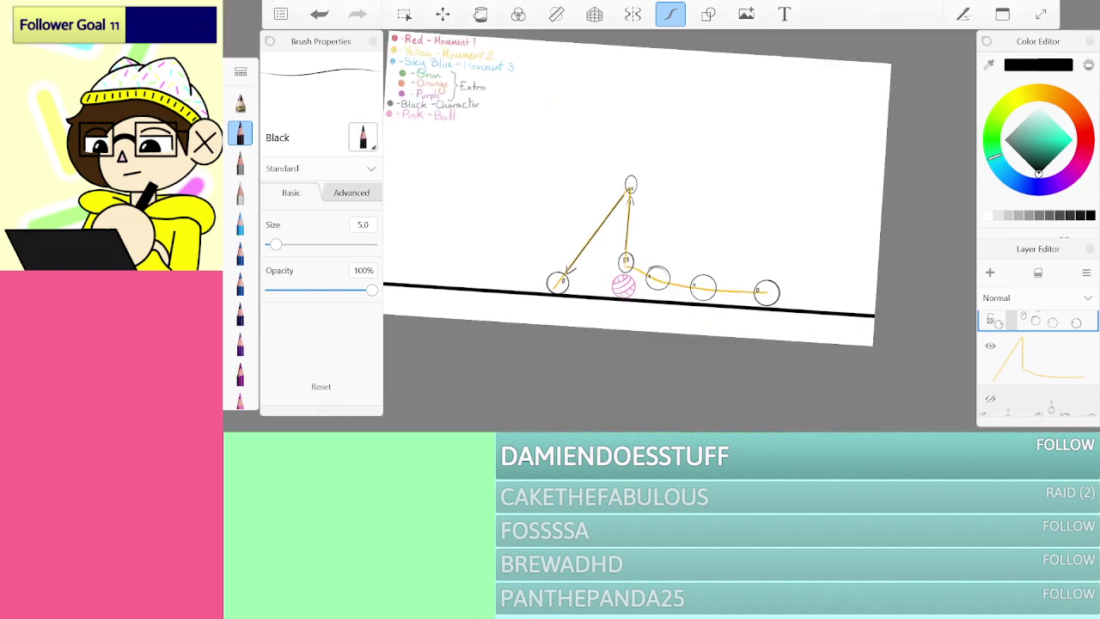
scroll(632, 231, down, 1)
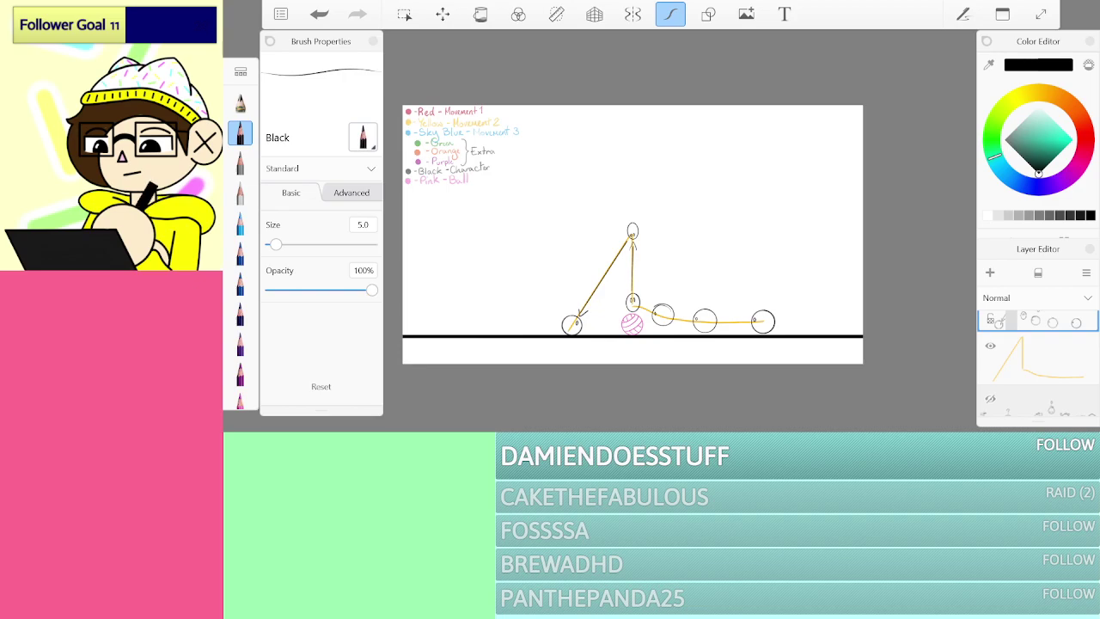
click(992, 397)
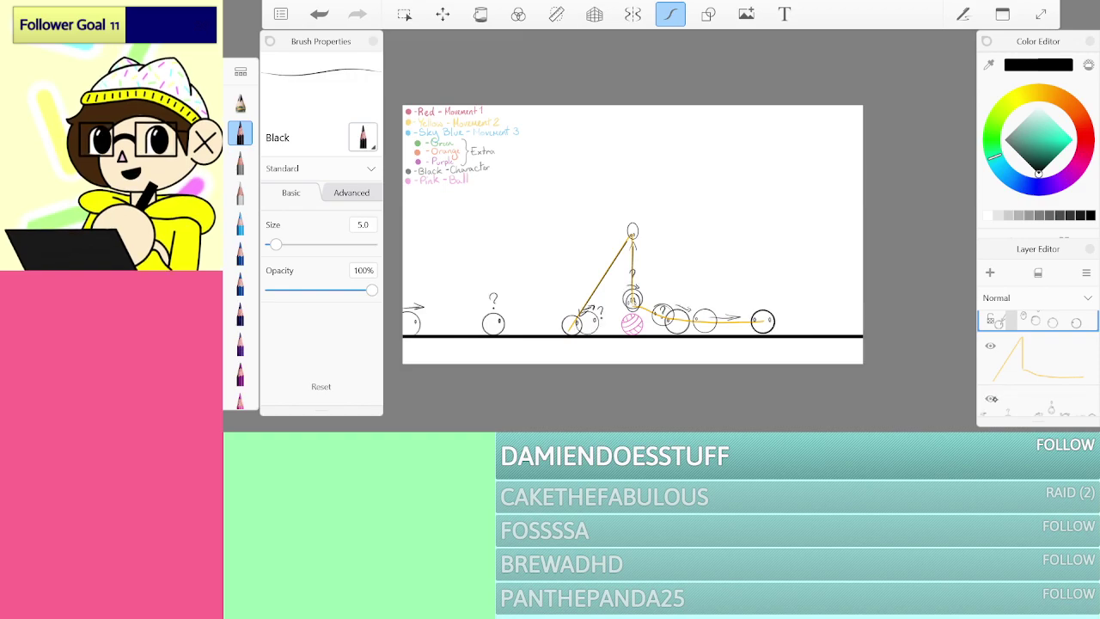
drag(1001, 404, 1019, 375)
click(990, 377)
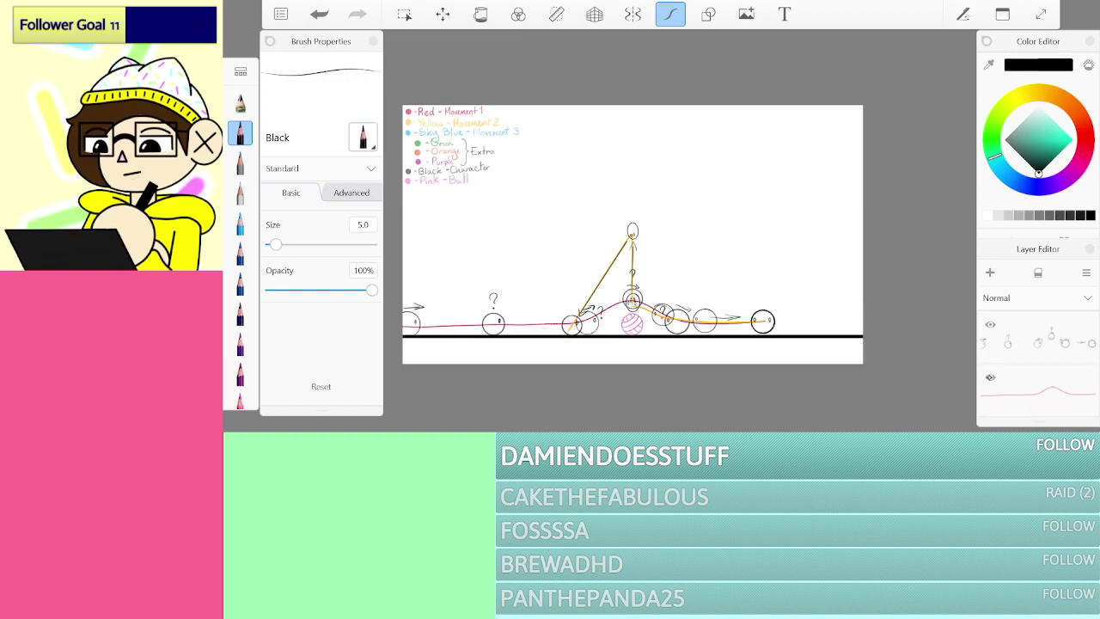
click(990, 376)
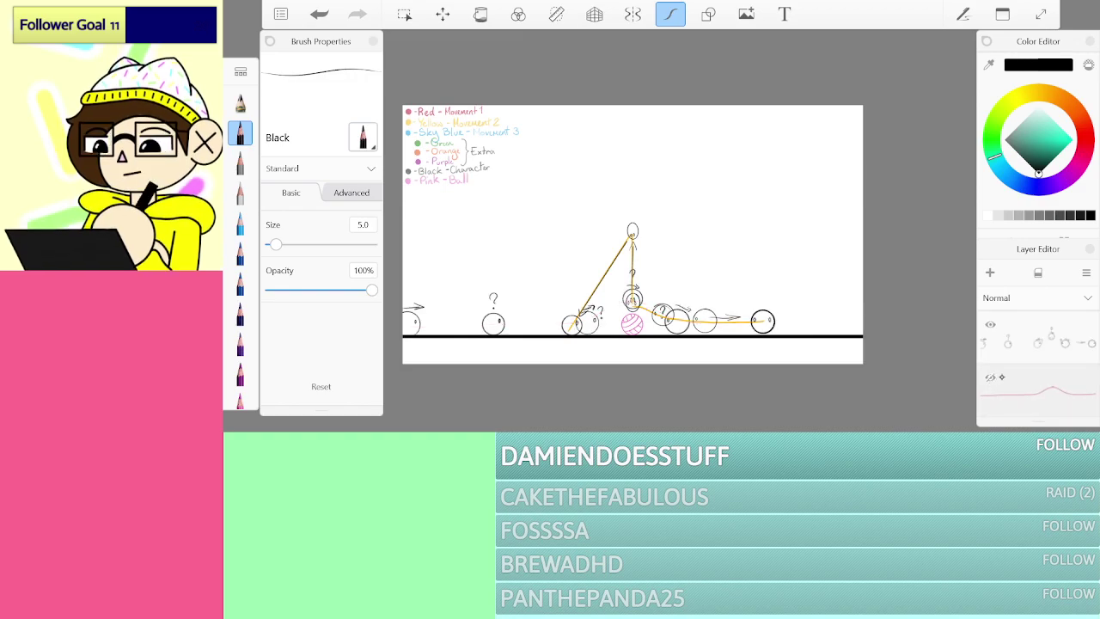
click(989, 325)
drag(1001, 326, 995, 353)
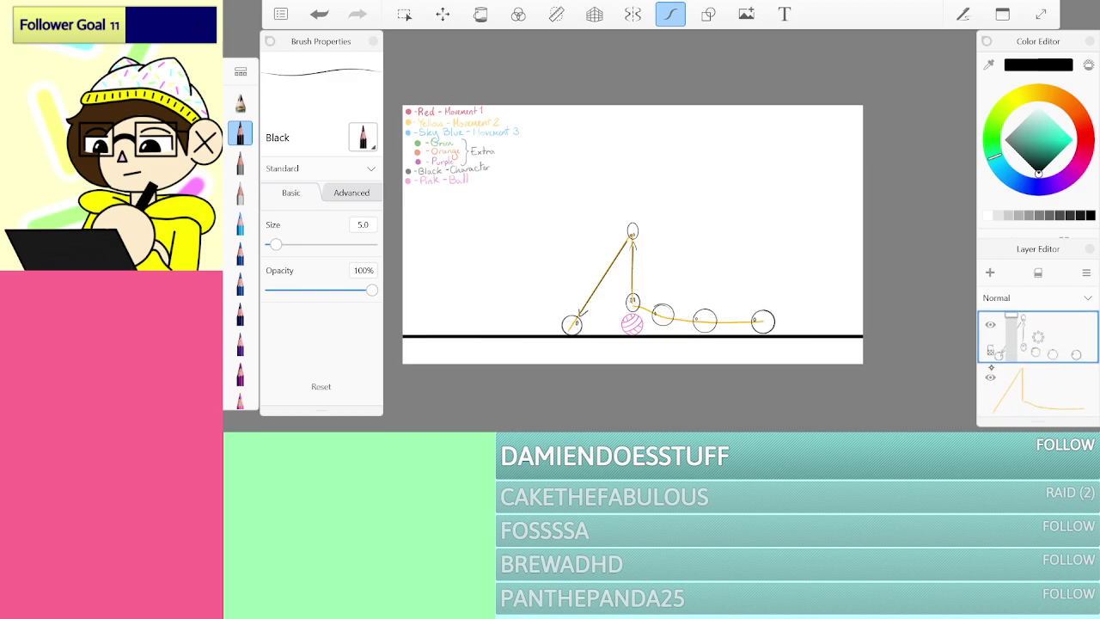
click(989, 376)
click(989, 325)
click(989, 376)
click(990, 325)
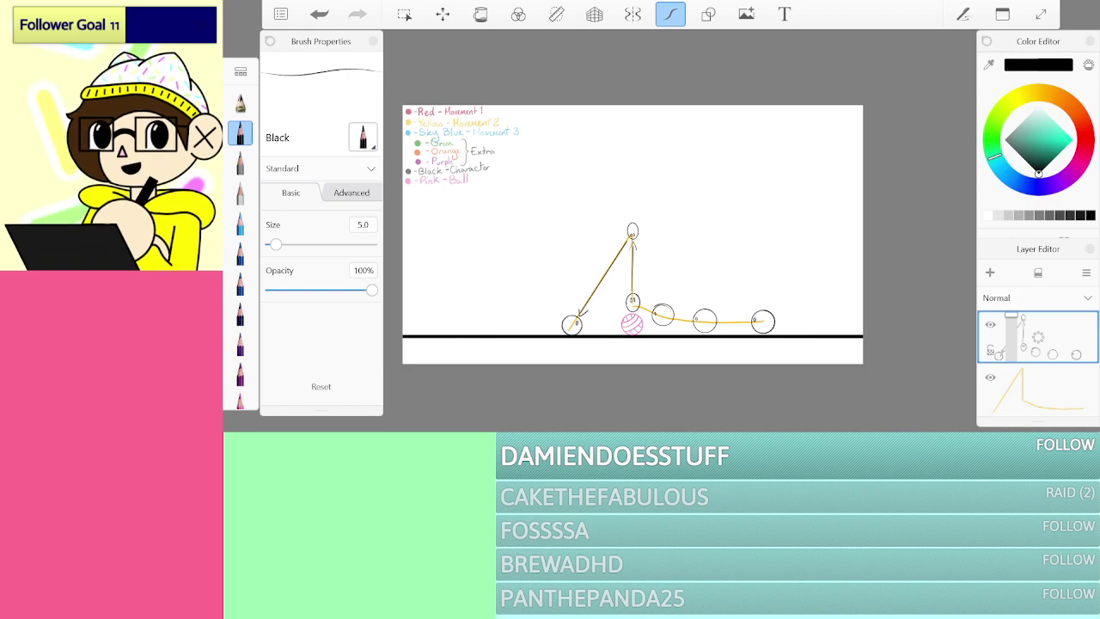
drag(1065, 403, 1020, 380)
click(1046, 361)
click(1037, 344)
drag(1038, 338, 1060, 354)
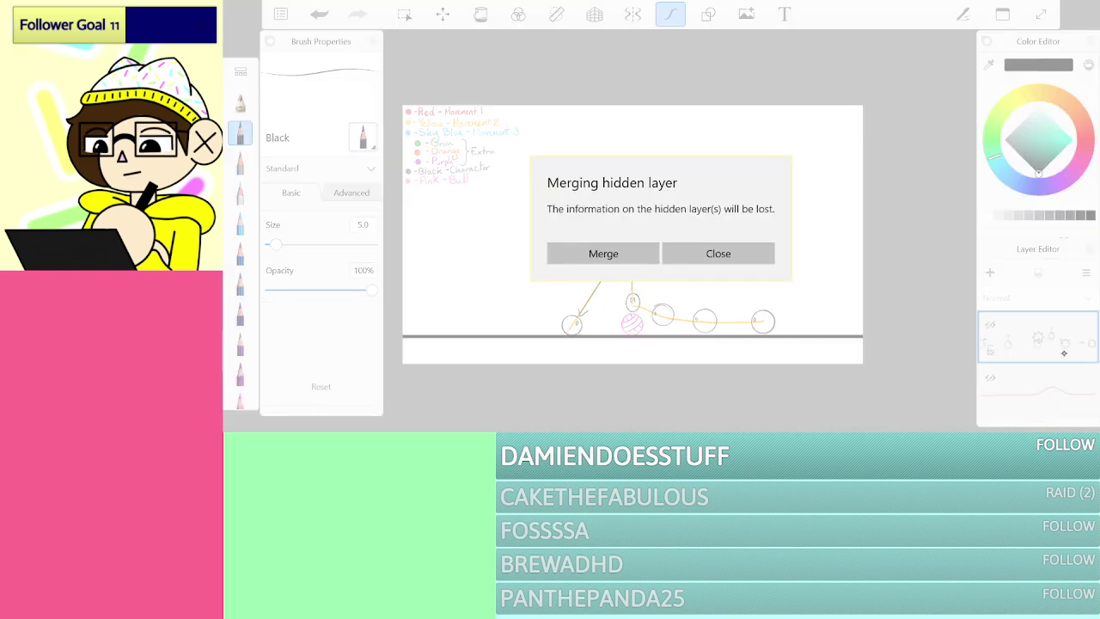
click(718, 254)
Step: Rename the red path layer as Movement 1
click(1057, 390)
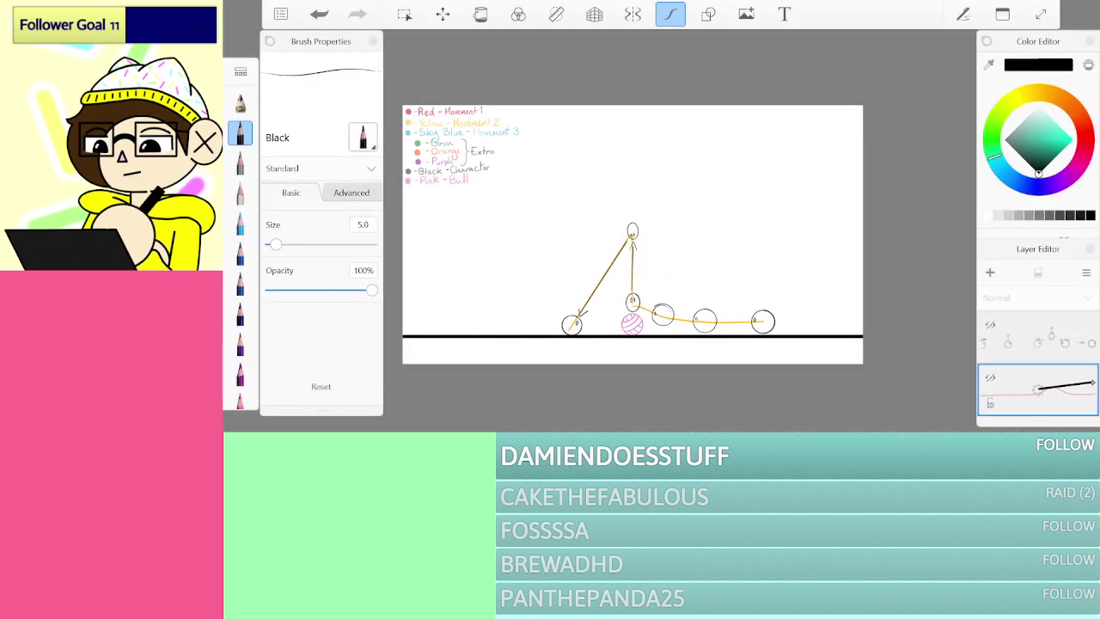
mouse_move(744, 365)
mouse_down()
mouse_move(739, 393)
mouse_move(788, 383)
mouse_move(829, 393)
mouse_up()
mouse_move(832, 394)
mouse_down()
mouse_move(855, 396)
mouse_move(866, 382)
mouse_up()
mouse_move(871, 368)
mouse_down()
mouse_move(878, 359)
mouse_move(876, 392)
mouse_up()
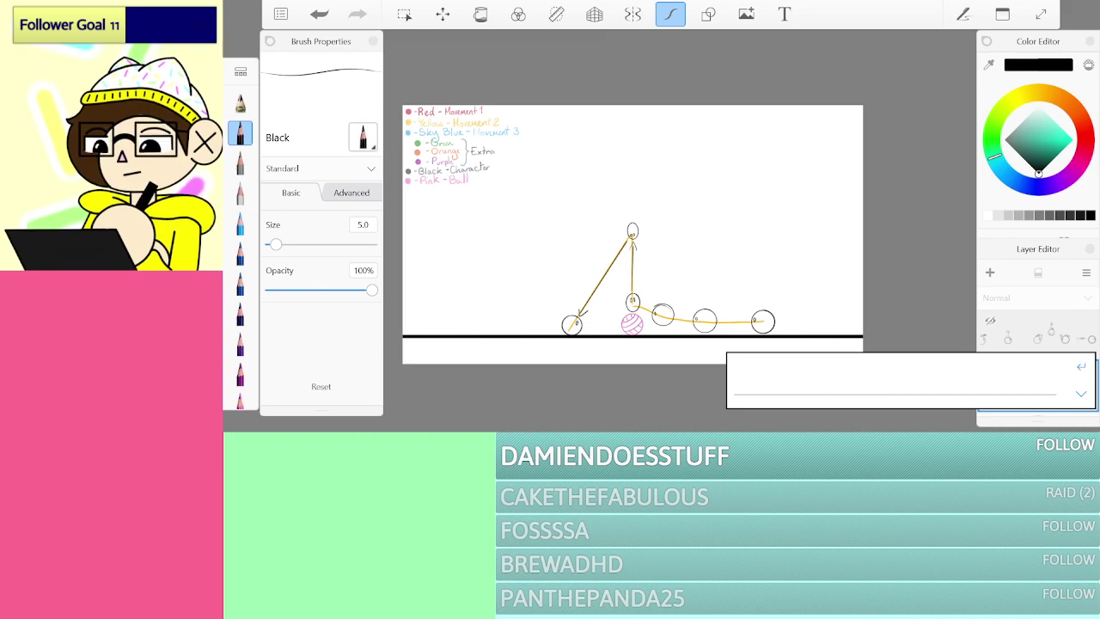
click(853, 329)
click(1082, 365)
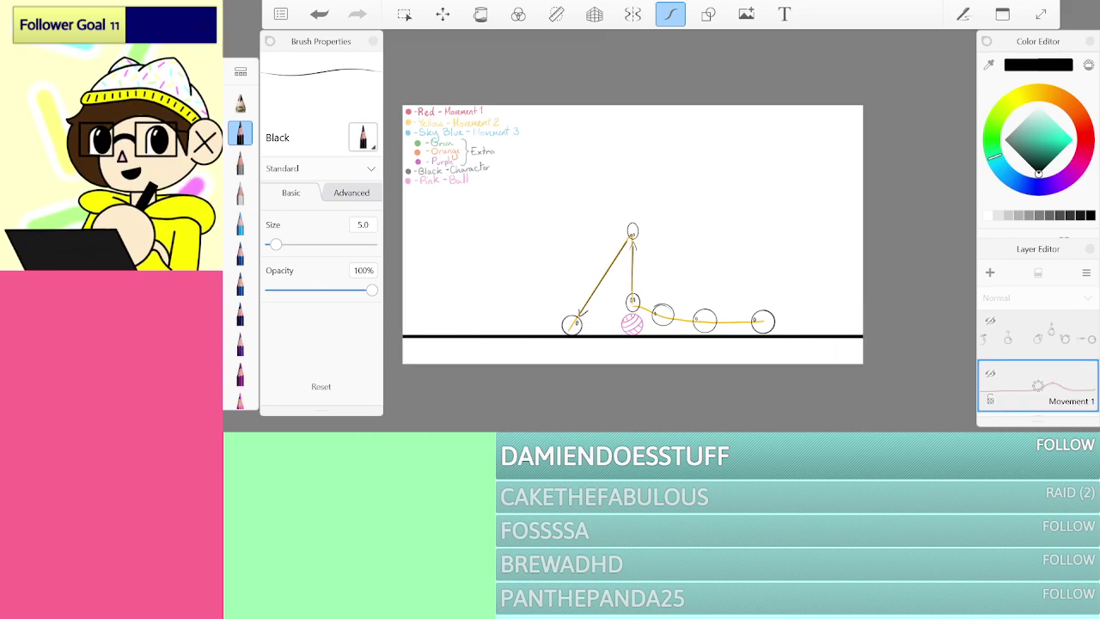
Step: Rename the yellow path layer as Movement 2
scroll(1038, 369, up, 2)
click(1038, 353)
drag(1038, 353, 1072, 352)
mouse_move(737, 404)
mouse_down()
mouse_move(744, 379)
mouse_move(773, 403)
mouse_move(799, 395)
mouse_move(828, 405)
mouse_move(851, 393)
mouse_move(857, 407)
mouse_up()
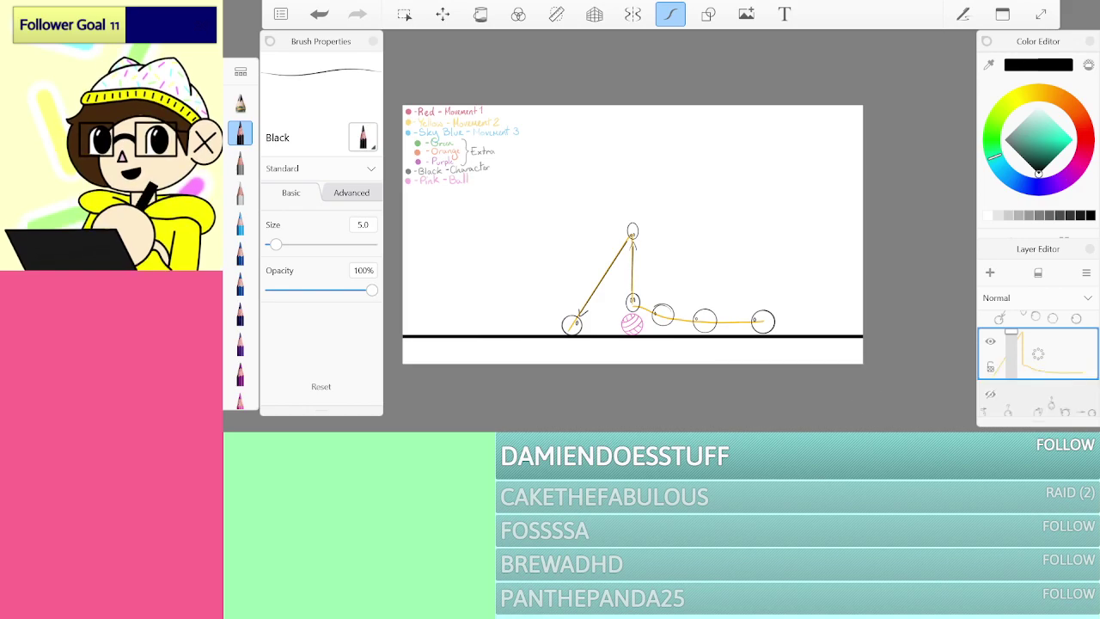
mouse_move(743, 376)
mouse_down()
mouse_move(743, 397)
mouse_move(764, 404)
mouse_move(811, 392)
mouse_move(823, 405)
mouse_move(874, 406)
mouse_up()
drag(868, 393, 890, 390)
drag(733, 401, 877, 389)
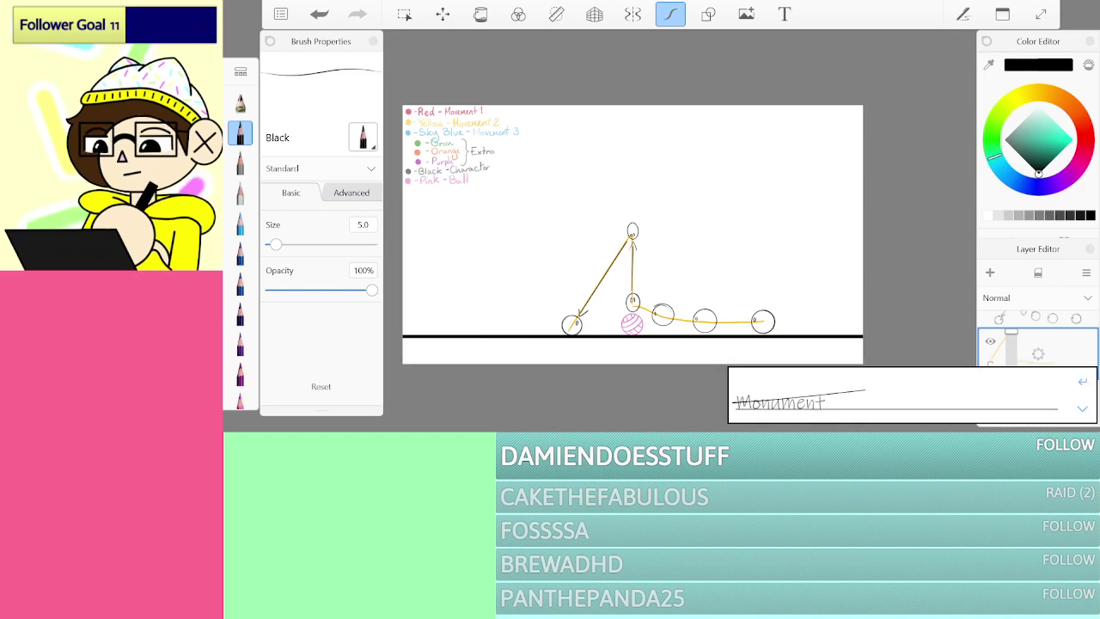
mouse_move(733, 380)
mouse_down()
mouse_move(755, 403)
mouse_move(791, 390)
mouse_move(838, 403)
mouse_move(864, 405)
mouse_up()
mouse_move(873, 369)
mouse_down()
mouse_move(874, 407)
mouse_move(889, 390)
mouse_move(929, 404)
mouse_up()
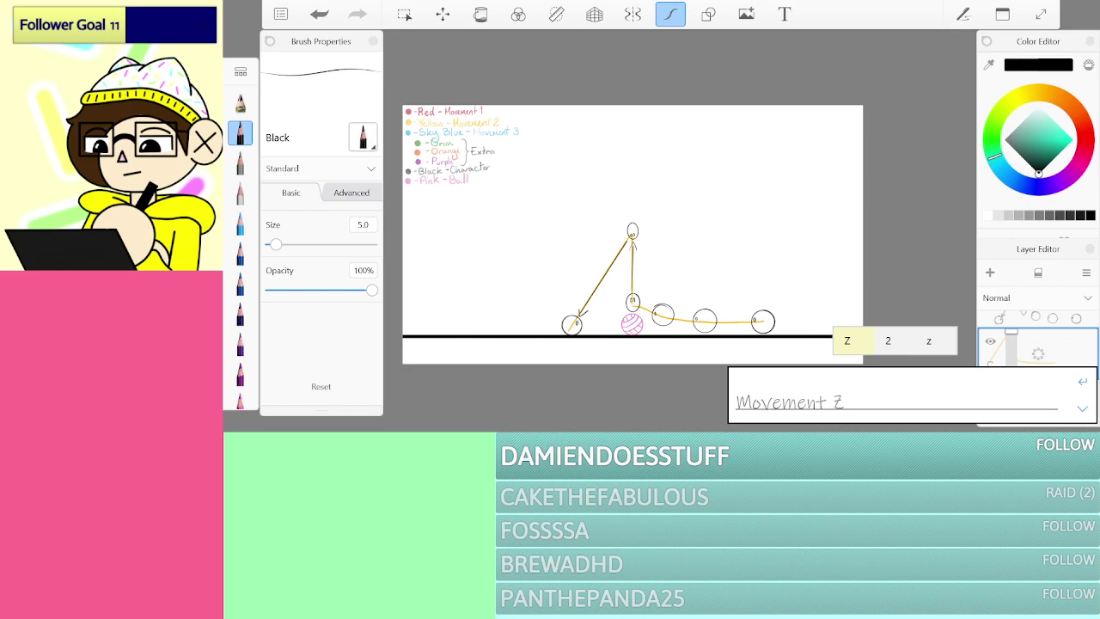
click(888, 340)
click(1081, 380)
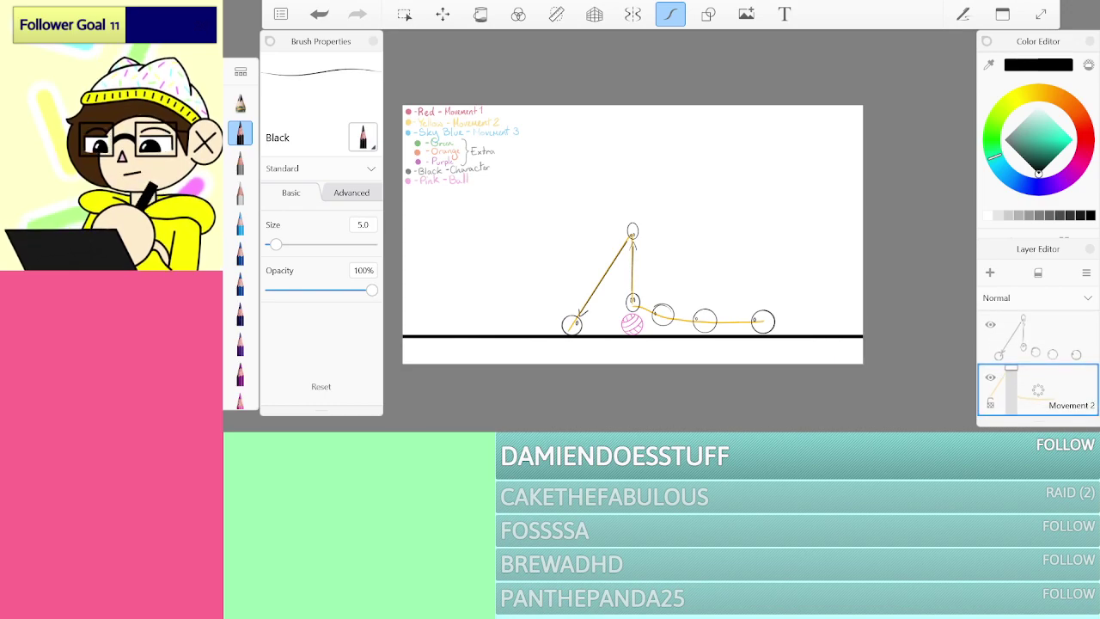
Step: Merge the black character drawings into their Movement 2 and Movement 1 path layers, and show Movement 1
click(1052, 342)
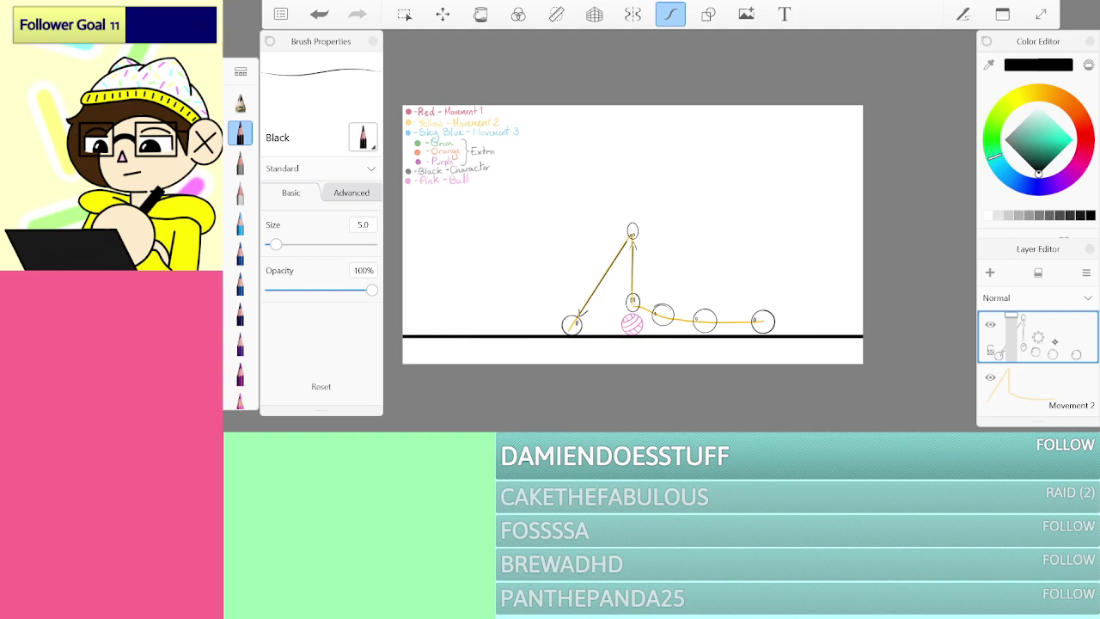
mouse_move(1038, 337)
mouse_down()
mouse_move(1041, 379)
mouse_move(1055, 374)
mouse_up()
click(1055, 401)
click(990, 378)
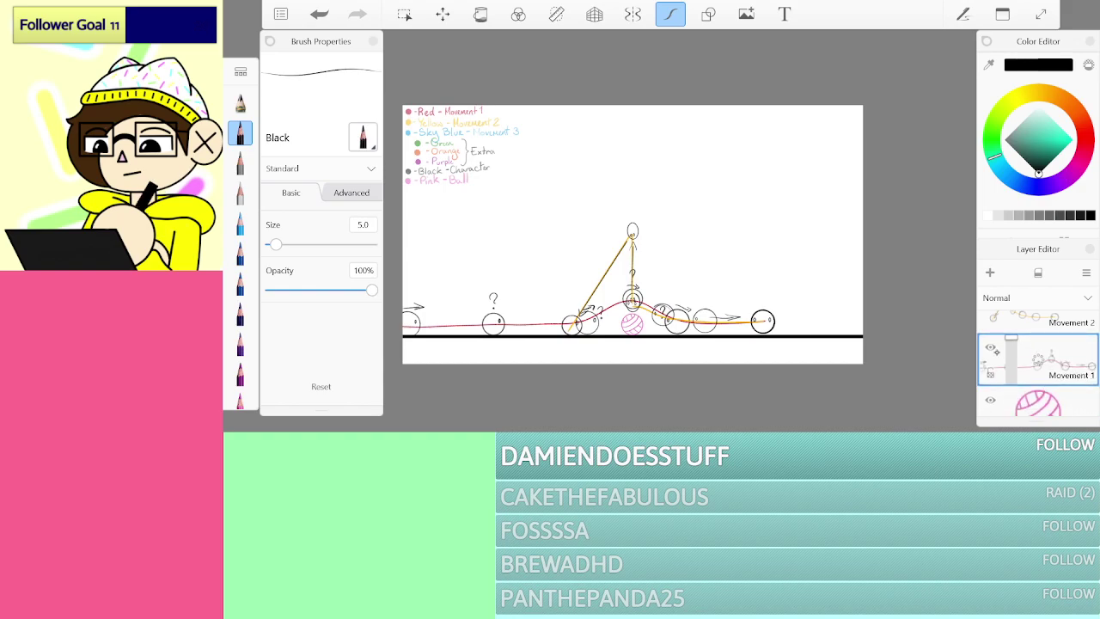
Step: Hide the Movement 1 and Movement 2 layers and add an empty layer above them
click(991, 347)
drag(1001, 344, 999, 376)
click(990, 327)
click(1038, 336)
click(990, 272)
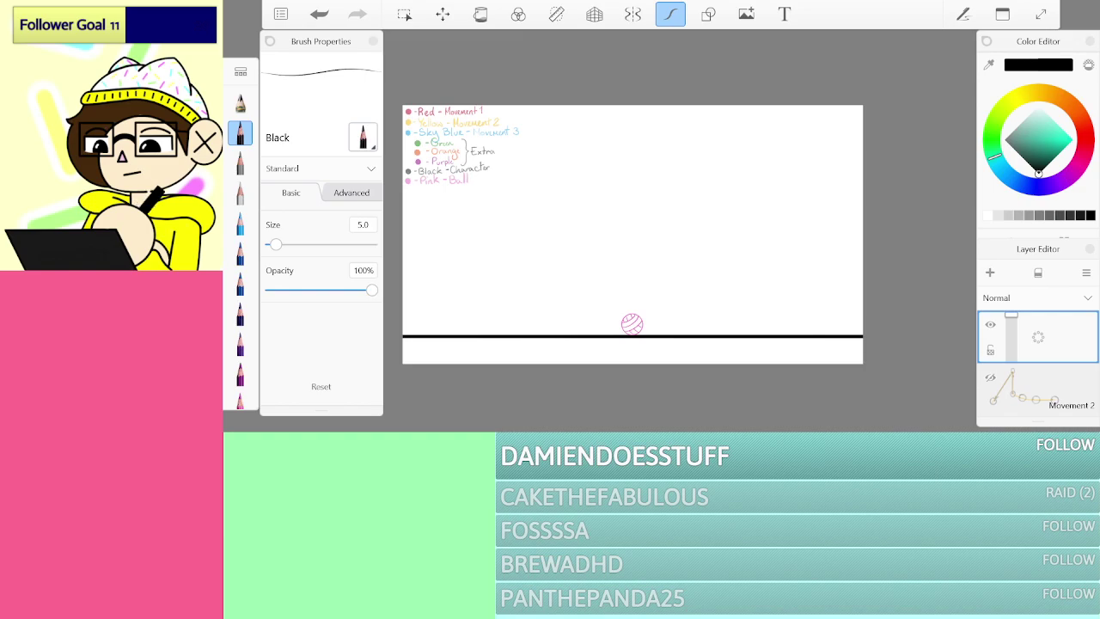
Step: Compare the merged Movement 1 and Movement 2 drawings by switching their layers on and off, leaving only Movement 2 shown
click(991, 377)
mouse_move(1042, 387)
mouse_down()
mouse_move(1037, 326)
mouse_move(1038, 378)
mouse_up()
click(990, 358)
click(991, 347)
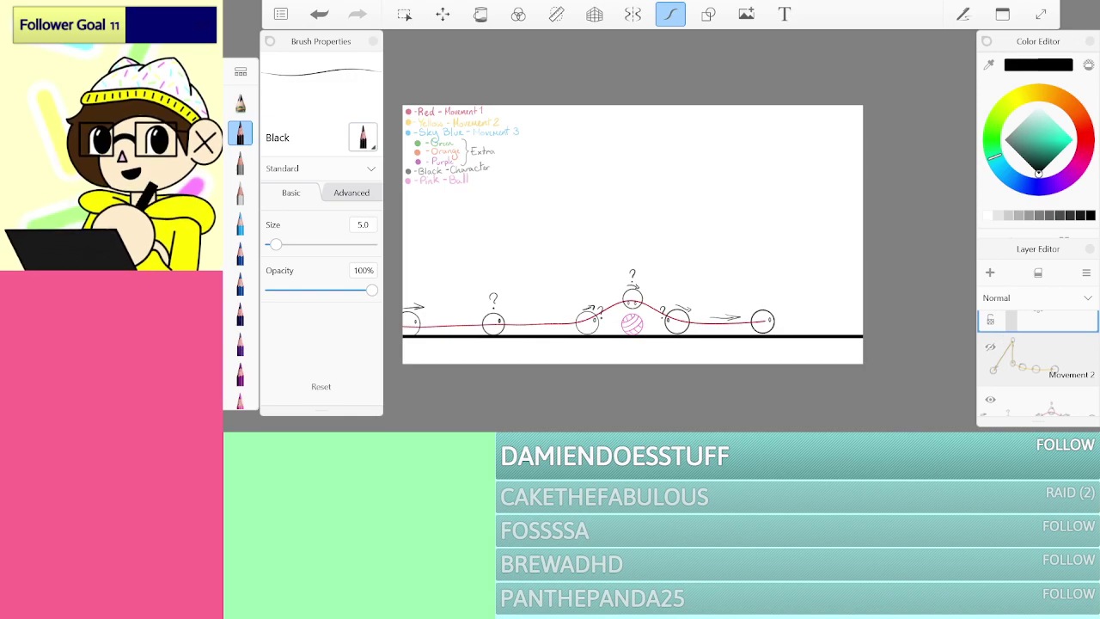
click(990, 400)
click(990, 346)
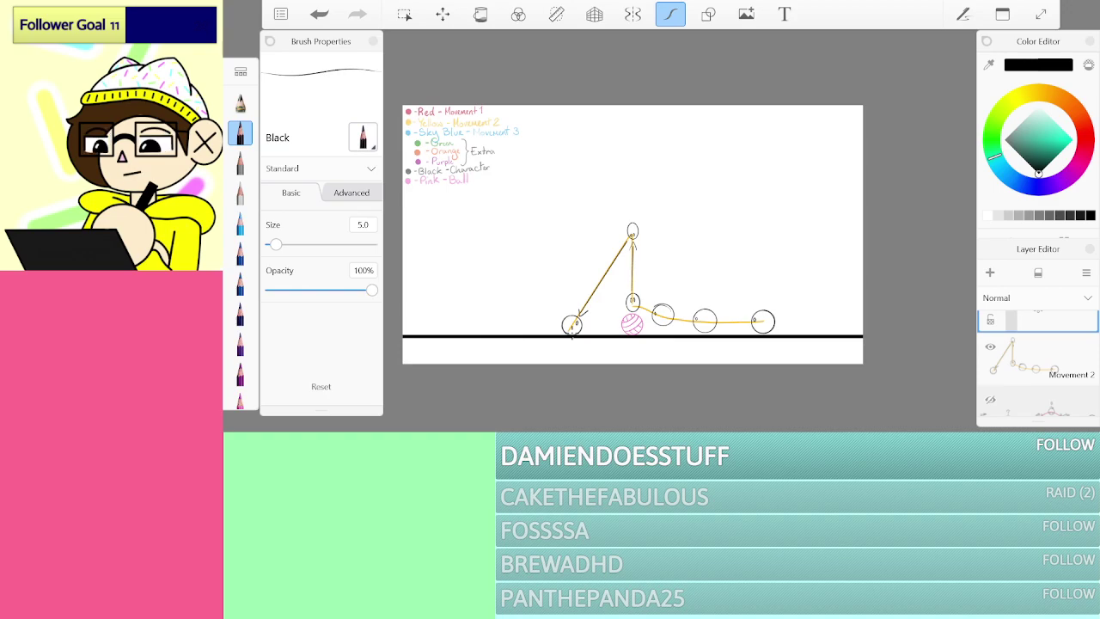
Step: Draw black exclamation marks beside the oval on the ball and the oval at the yellow path's peak on the Movement 2 layer
scroll(649, 292, up, 8)
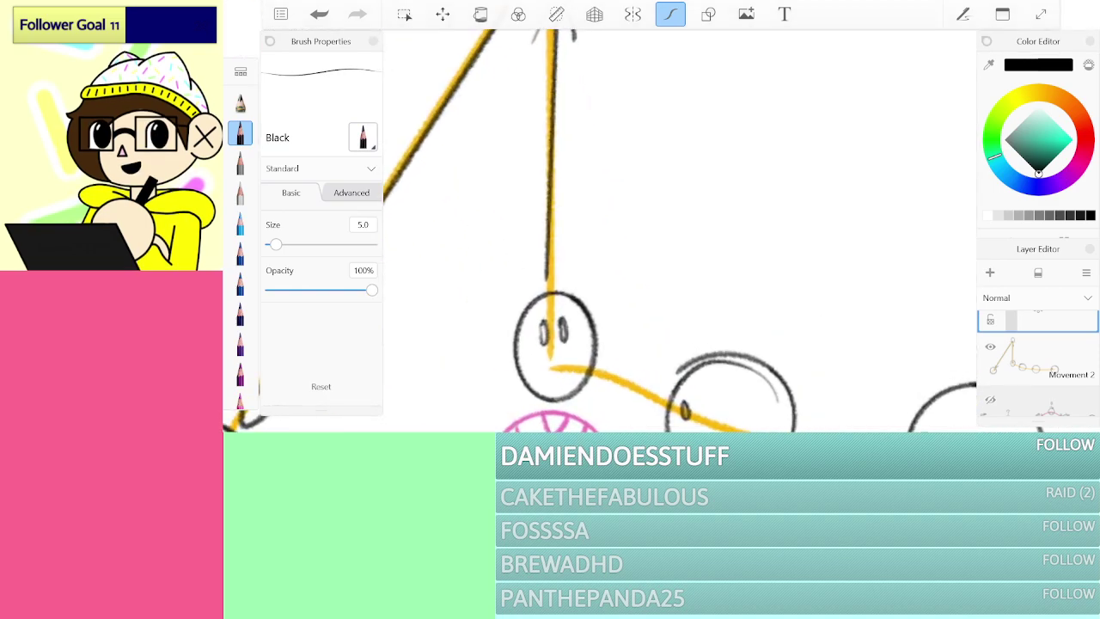
click(1038, 373)
mouse_move(590, 260)
mouse_down()
mouse_move(580, 269)
mouse_move(593, 262)
mouse_move(573, 183)
mouse_move(630, 400)
mouse_up()
scroll(593, 232, up, 5)
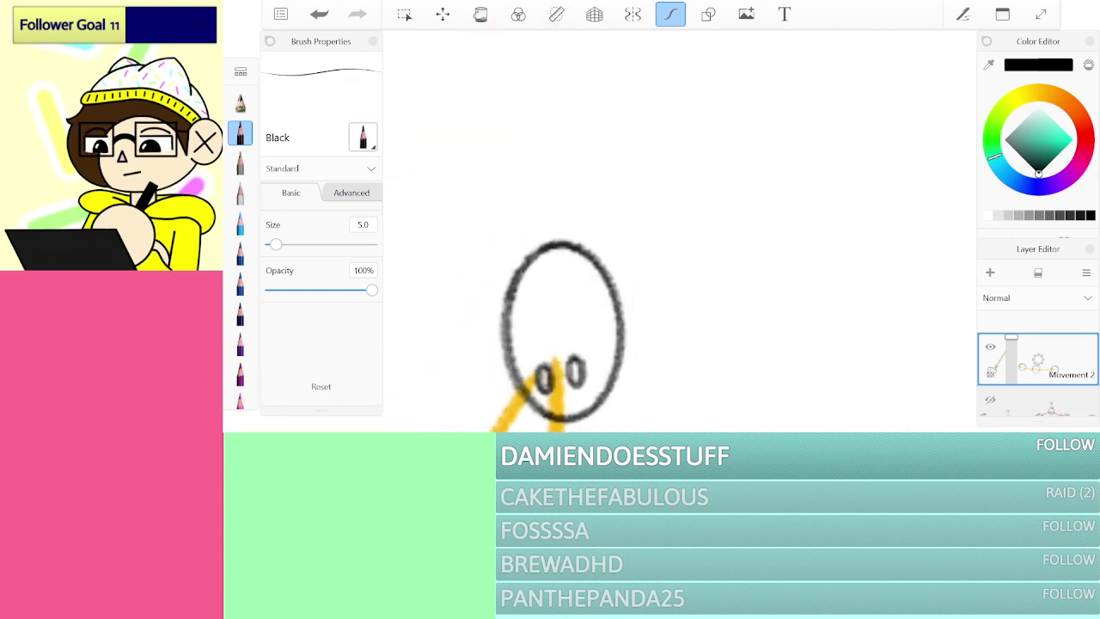
mouse_move(653, 208)
mouse_down()
mouse_move(655, 258)
mouse_move(652, 214)
mouse_up()
mouse_move(608, 86)
mouse_down()
mouse_move(652, 168)
mouse_move(694, 89)
mouse_move(619, 87)
mouse_move(653, 178)
mouse_move(623, 101)
mouse_up()
key(ctrl+z)
scroll(679, 232, down, 5)
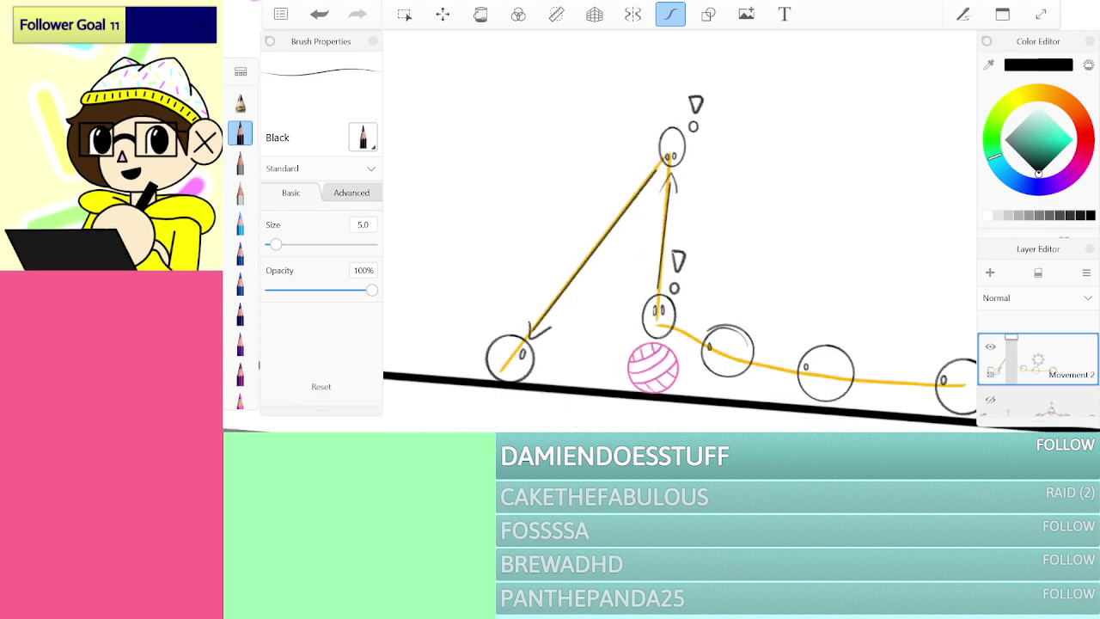
scroll(679, 241, down, 5)
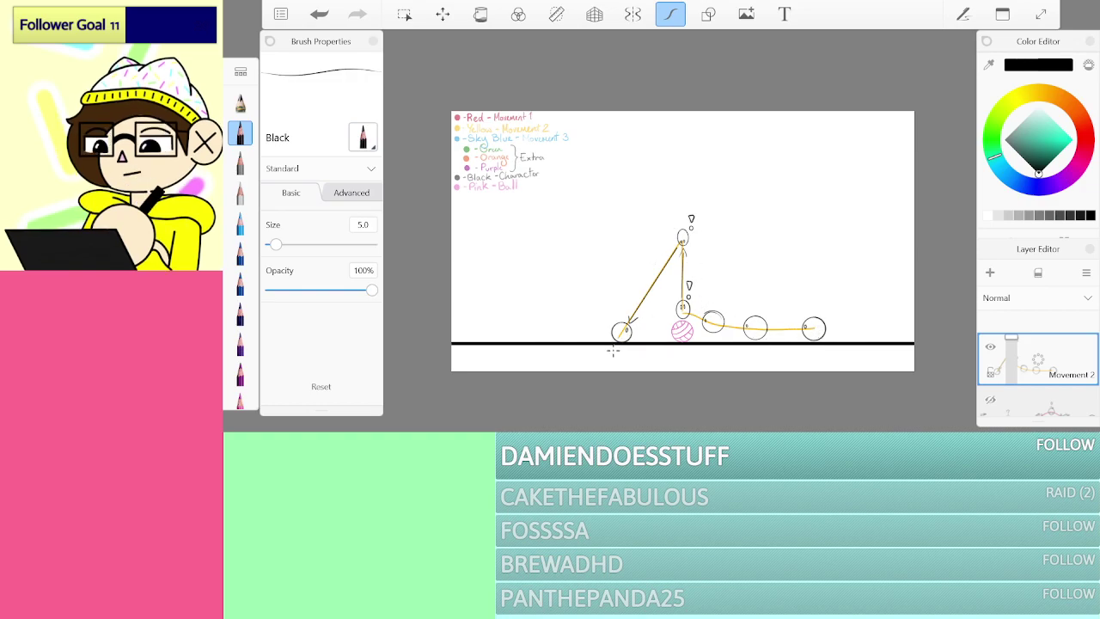
Step: Review the Movement 1 and Movement 2 drawings separately and overlaid by toggling their layer visibility
click(990, 400)
click(990, 346)
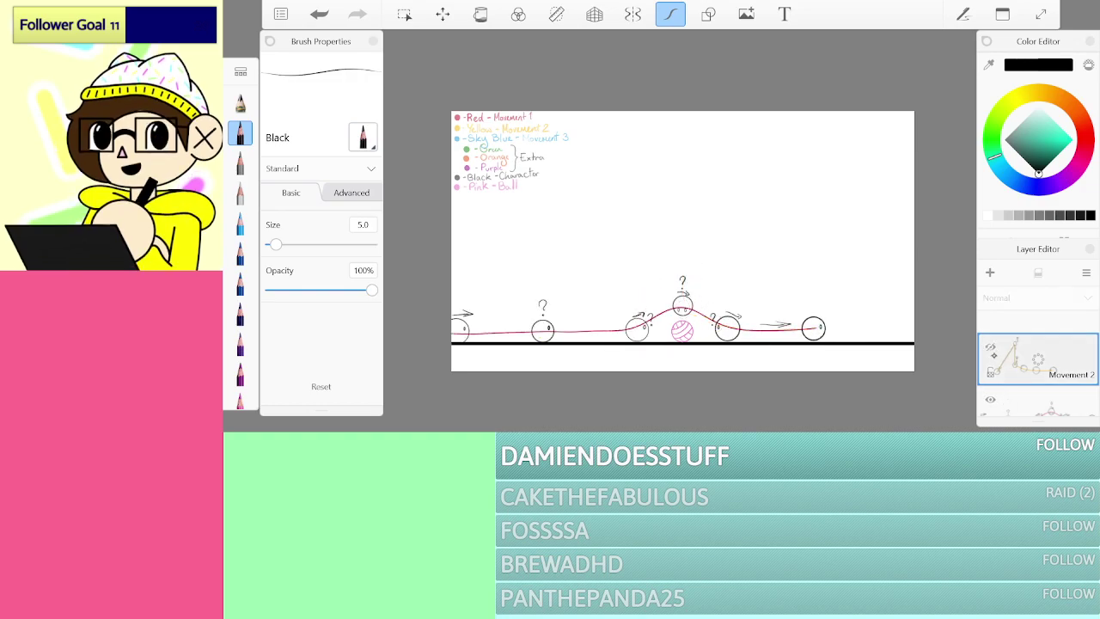
click(990, 347)
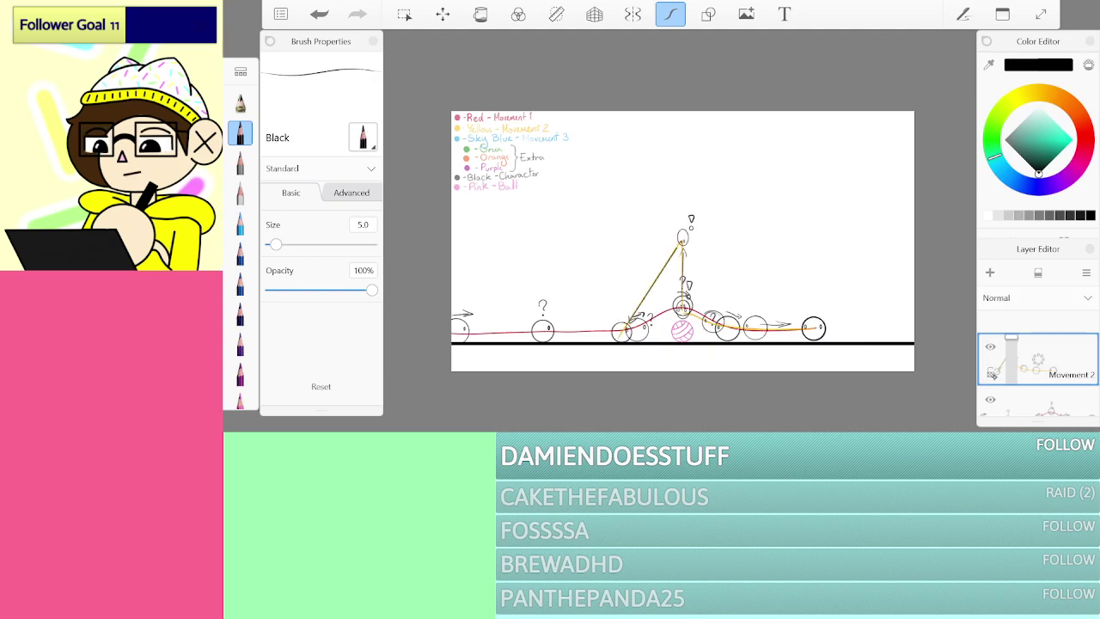
click(990, 399)
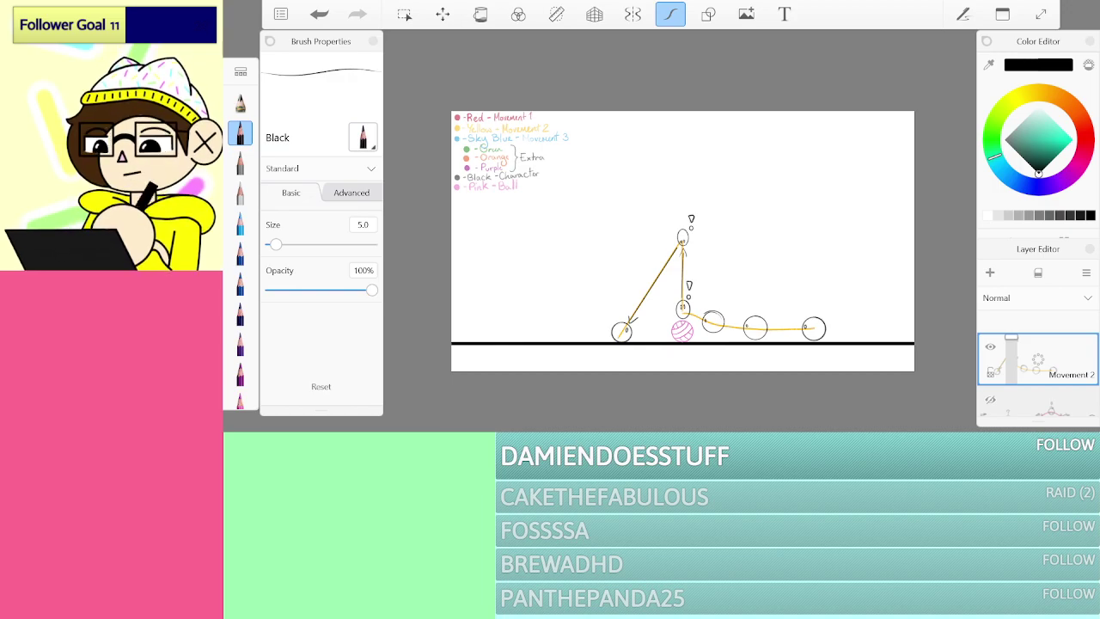
scroll(1038, 370, down, 1)
click(991, 351)
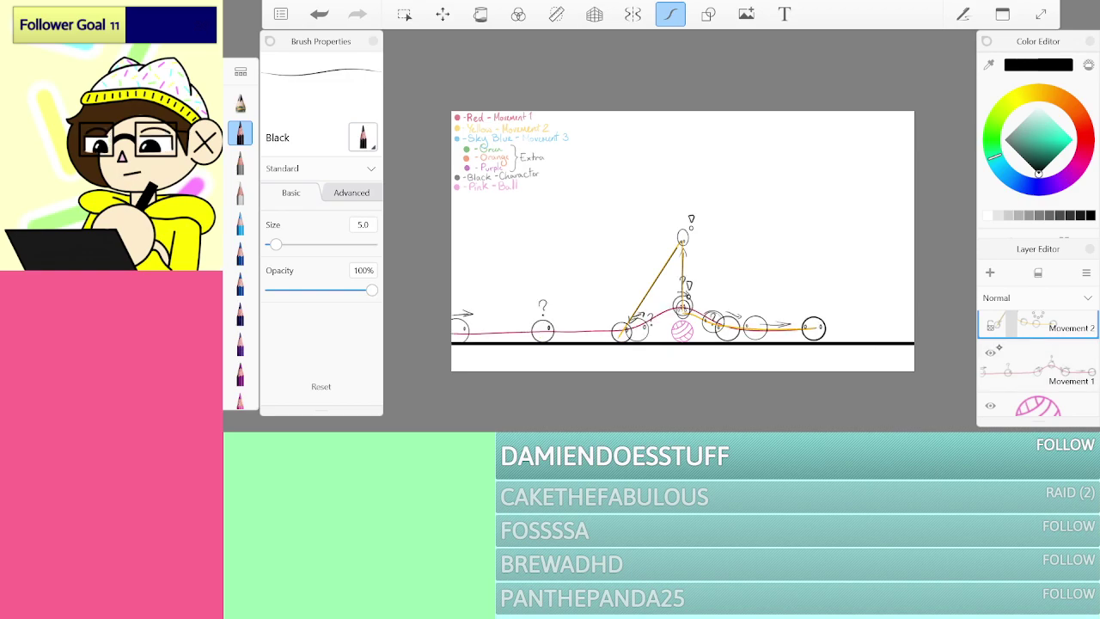
click(992, 351)
scroll(1038, 361, up, 1)
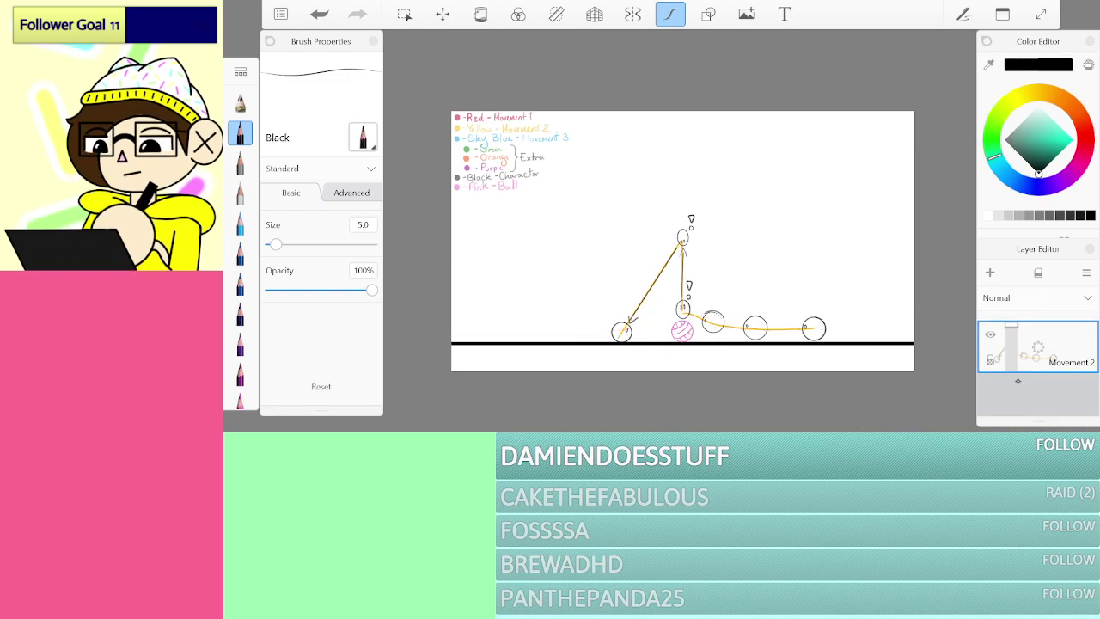
Step: Hide the Movement 2 layer and add a new layer above it
click(989, 335)
click(990, 335)
click(990, 335)
click(989, 272)
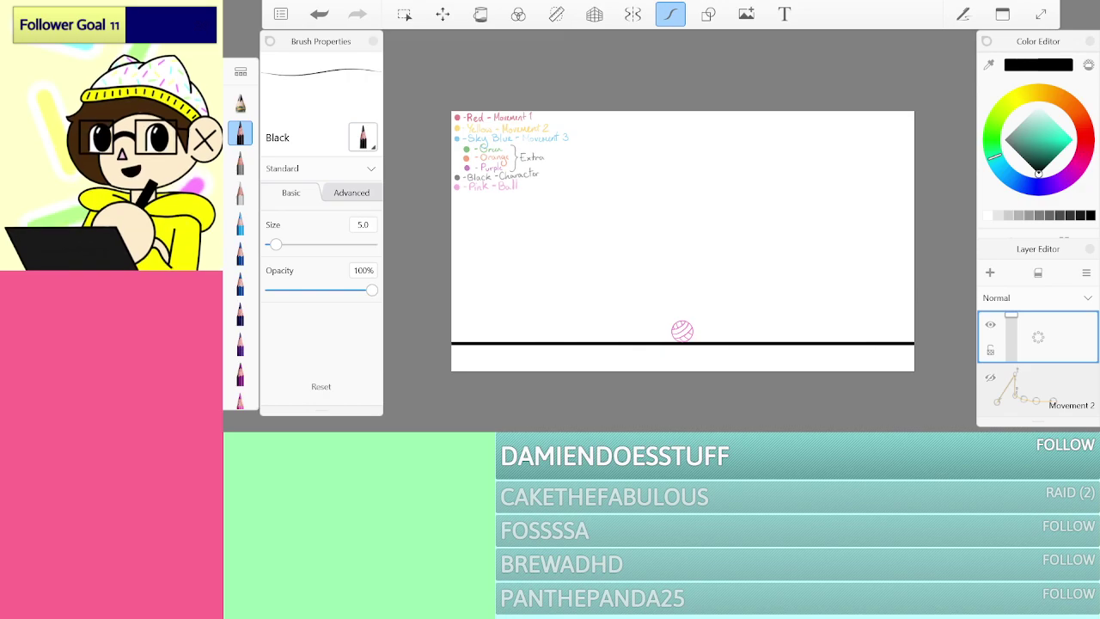
Step: Examine the colour legend and the Movement 2 drawing around the ball
scroll(682, 241, up, 5)
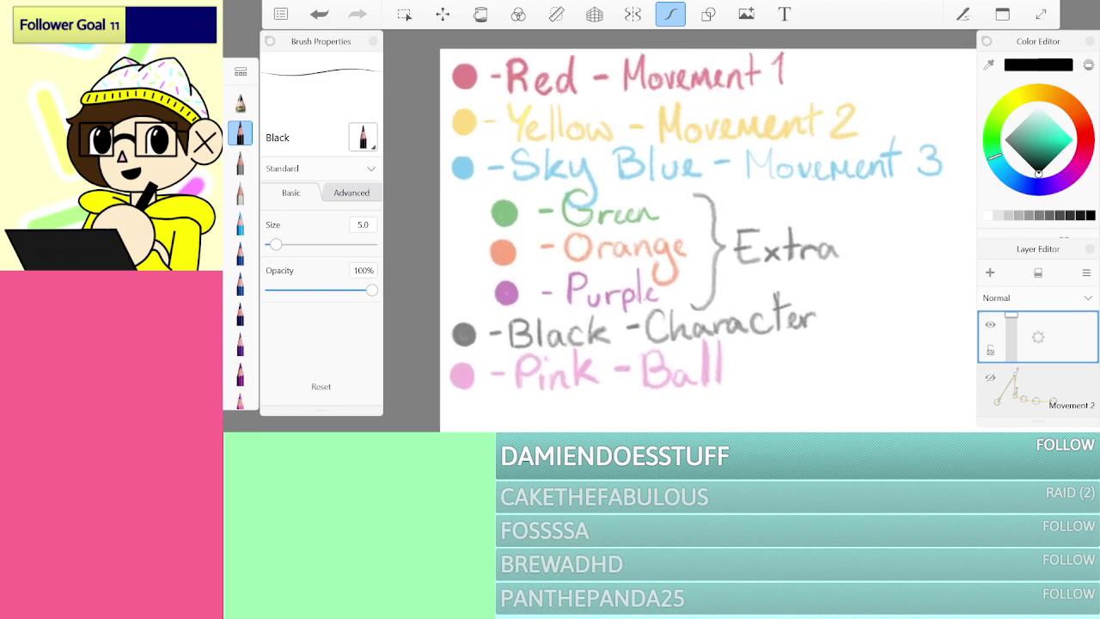
scroll(709, 240, down, 3)
scroll(709, 258, down, 5)
scroll(709, 258, up, 2)
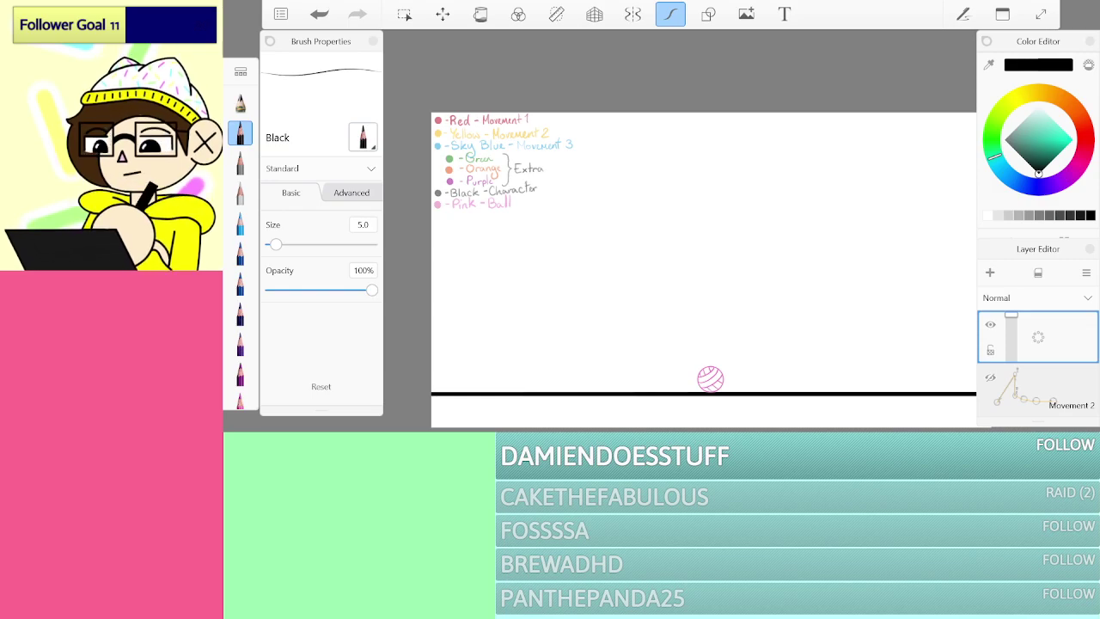
click(989, 377)
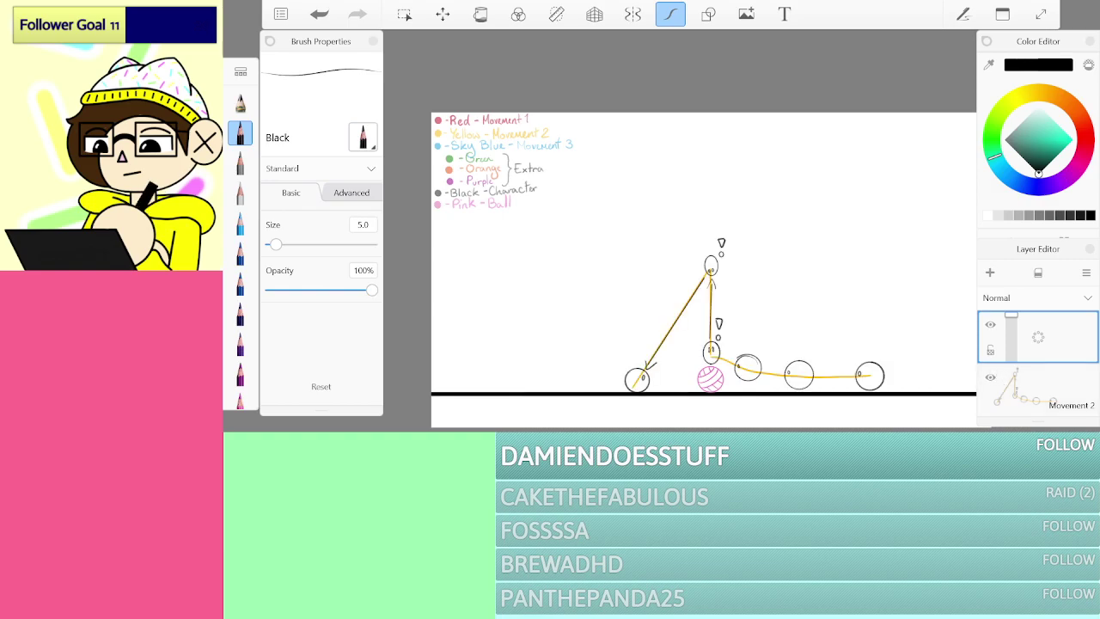
click(990, 378)
click(989, 377)
scroll(674, 386, up, 5)
scroll(691, 298, up, 1)
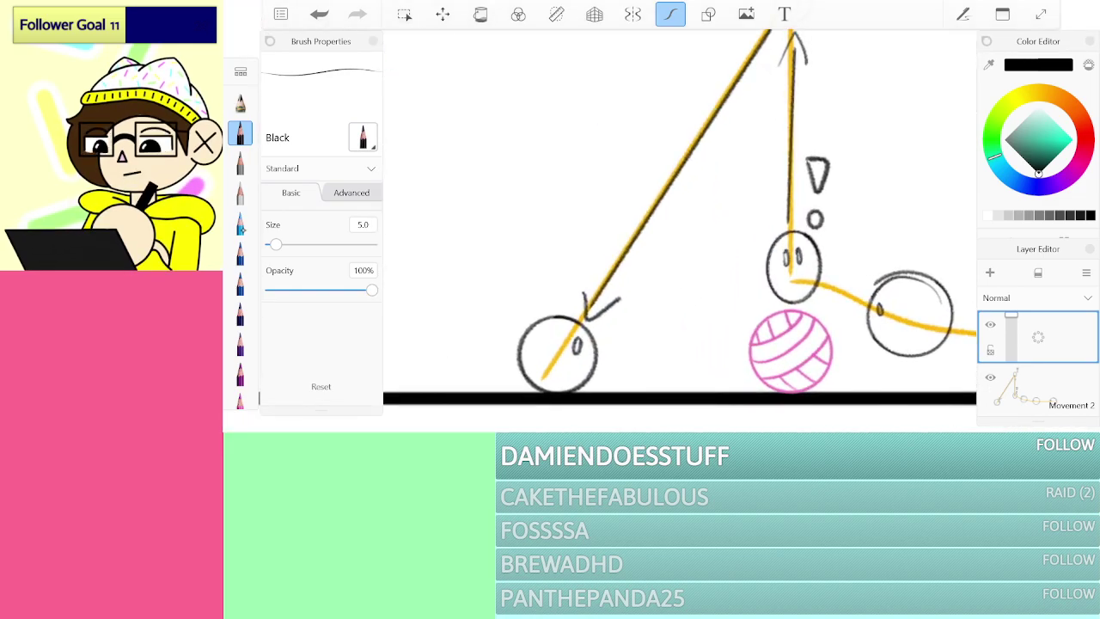
click(242, 228)
scroll(565, 361, up, 5)
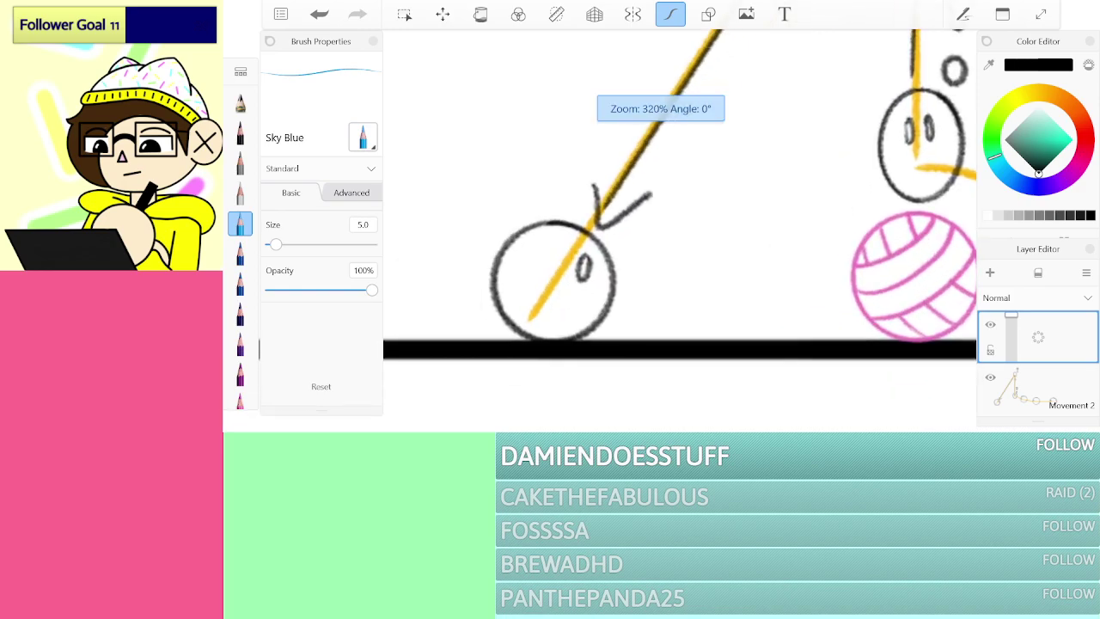
scroll(553, 281, up, 2)
scroll(552, 281, down, 1)
scroll(679, 189, down, 5)
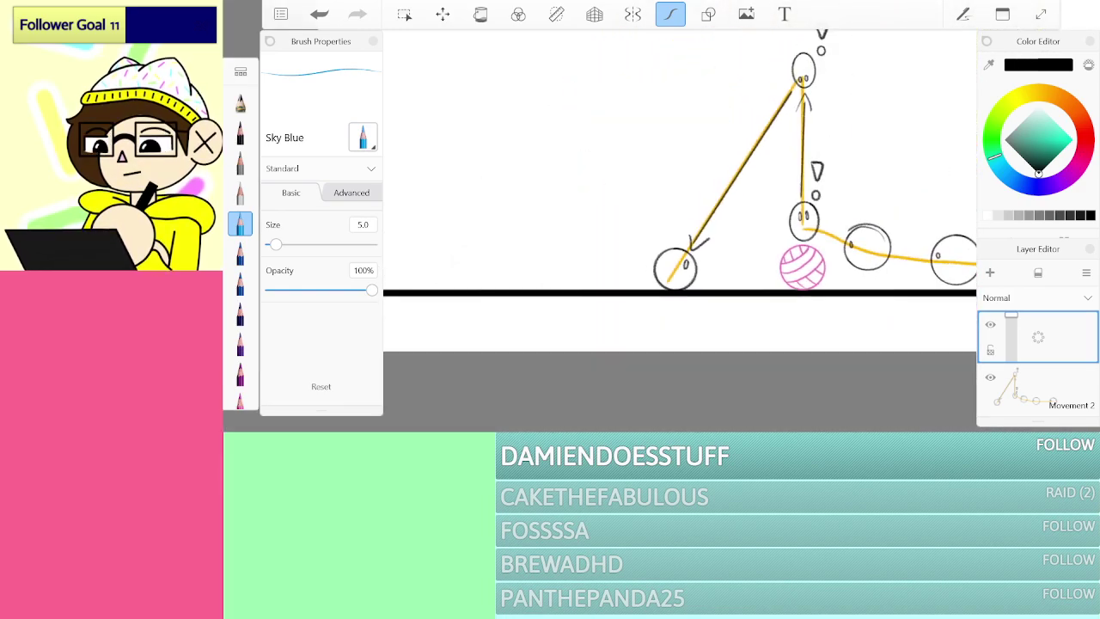
scroll(703, 305, down, 2)
Step: Hide the Movement 2 layer, show Movement 1 and select the Black pencil
click(990, 377)
scroll(1058, 386, down, 1)
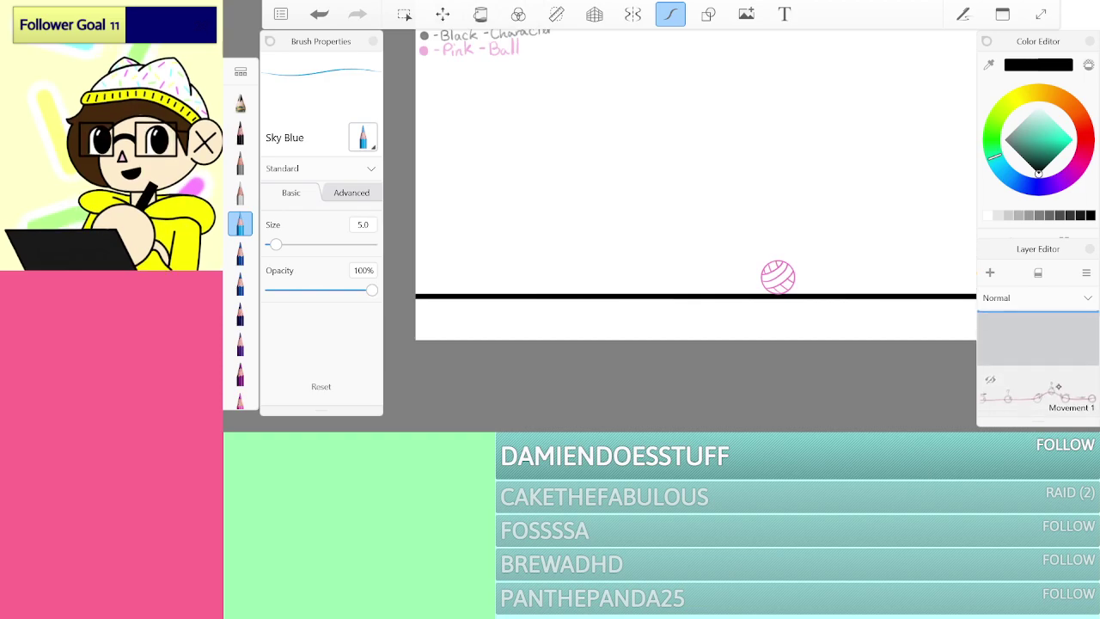
click(990, 379)
click(990, 378)
click(989, 378)
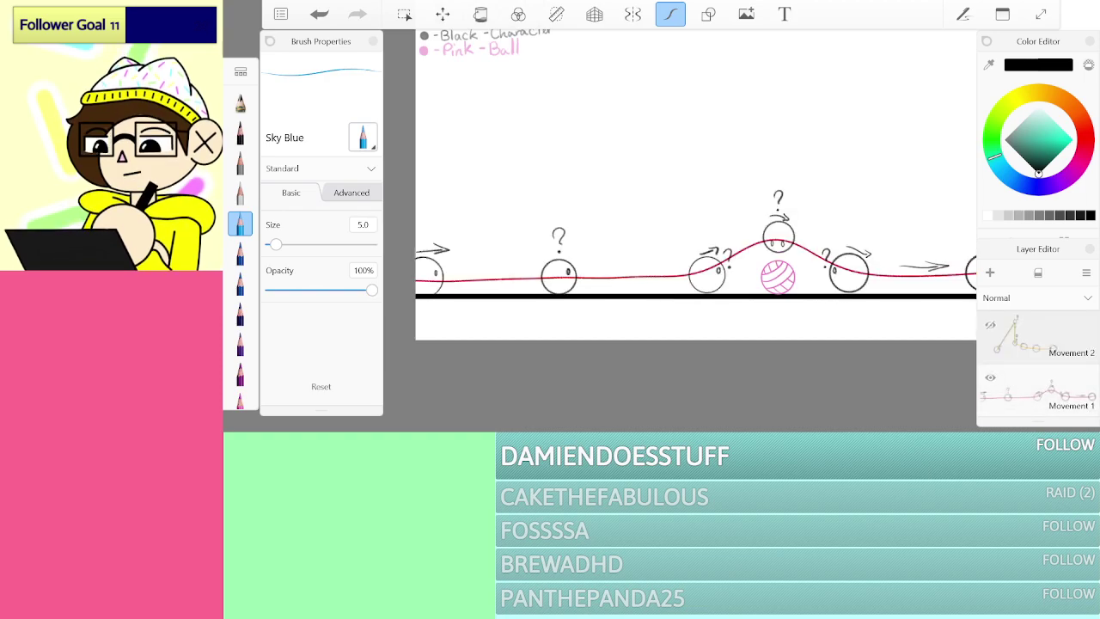
click(241, 133)
Step: Try writing the numbers 1 to 4 above the first four character circles on the red path
scroll(662, 232, up, 3)
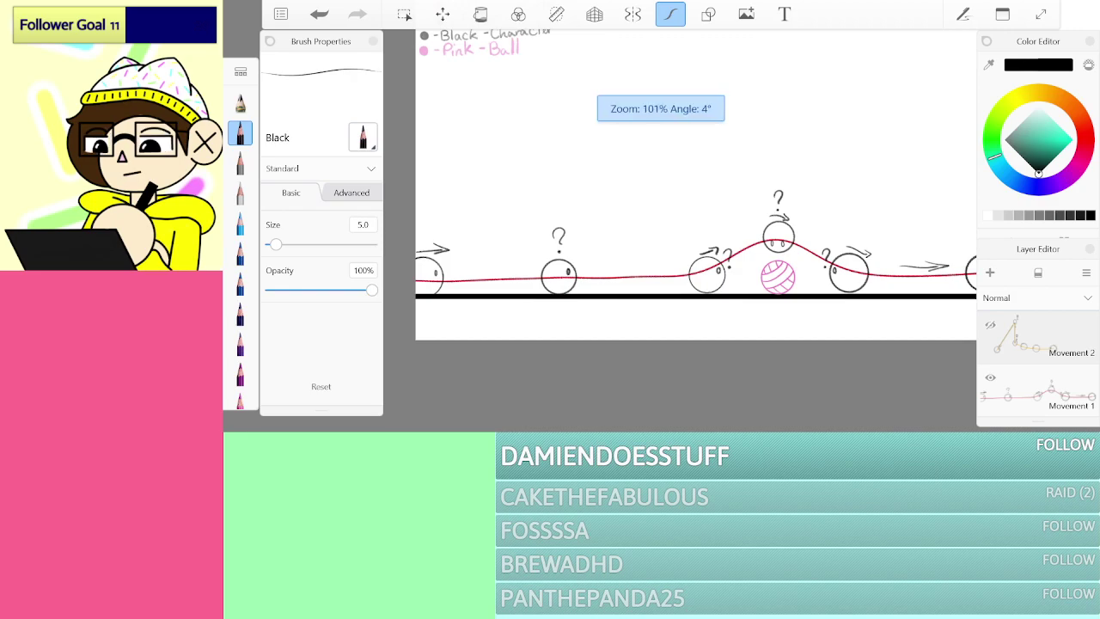
scroll(696, 232, up, 3)
drag(422, 185, 435, 238)
scroll(436, 239, up, 2)
scroll(662, 232, down, 3)
scroll(678, 232, up, 3)
mouse_move(620, 209)
mouse_down()
mouse_move(621, 239)
mouse_move(665, 233)
mouse_up()
scroll(657, 232, down, 4)
scroll(885, 172, up, 3)
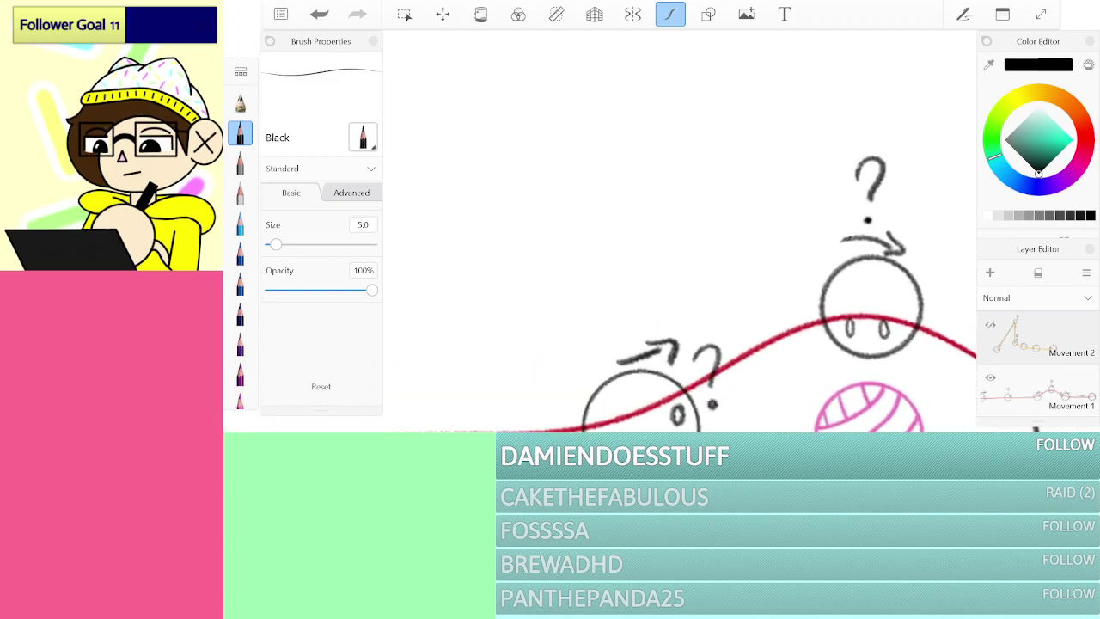
key(ctrl+z)
drag(619, 256, 620, 290)
mouse_move(875, 96)
mouse_down()
mouse_move(890, 121)
mouse_move(880, 130)
mouse_up()
Step: Draw a line from the fourth circle to the number 3, and undo it along with the numbers above the circles
drag(859, 293, 608, 285)
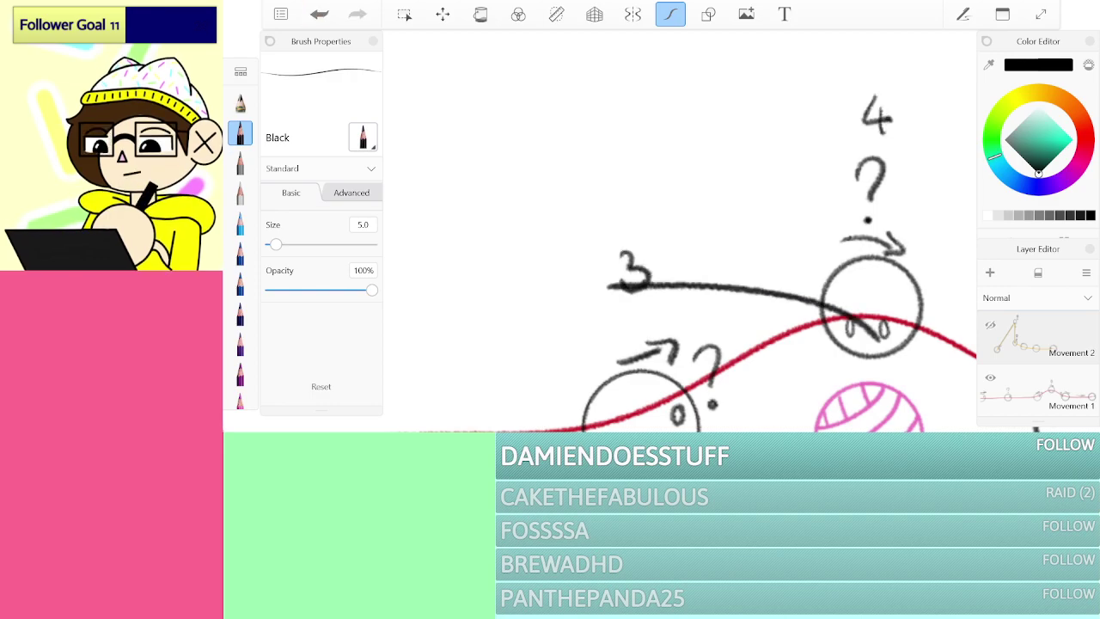
scroll(773, 283, down, 5)
key(ctrl+z)
key(ctrl+z)
key(ctrl+z)
key(ctrl+z)
key(ctrl+z)
key(ctrl+z)
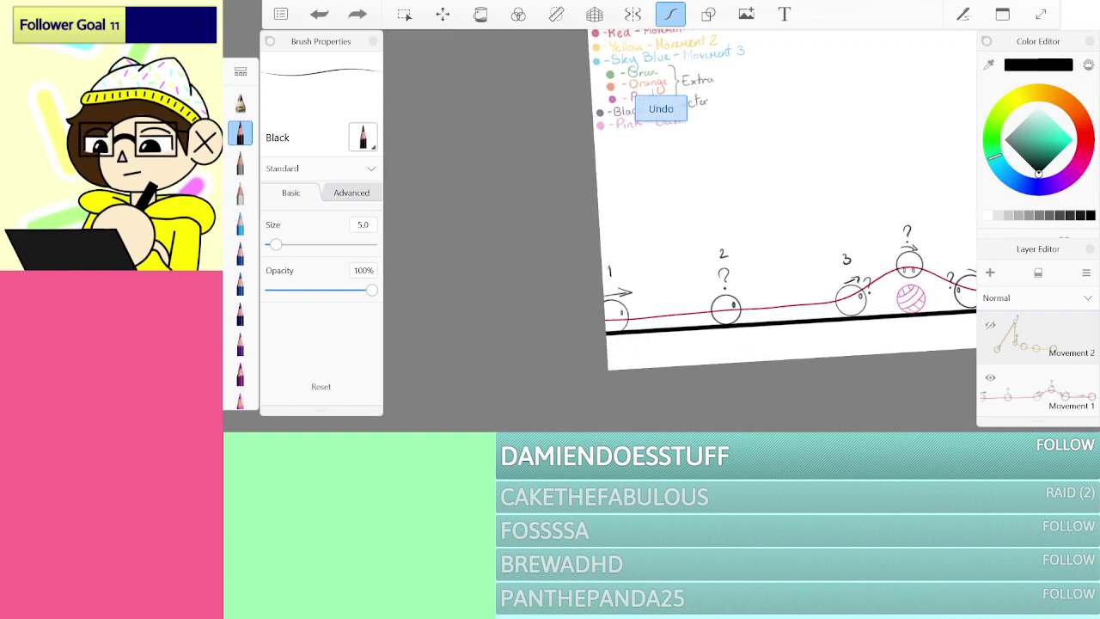
Step: Write the numbers 1 and 2 in black inside the first two character circles on the red path
scroll(756, 283, up, 8)
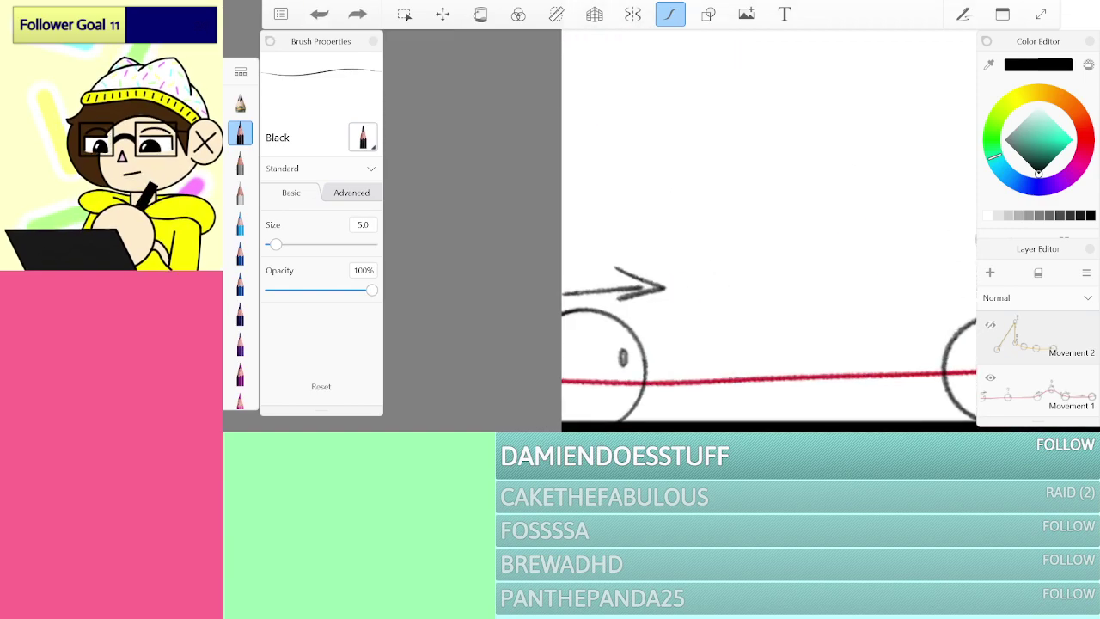
drag(576, 367, 587, 381)
scroll(756, 284, right, 3)
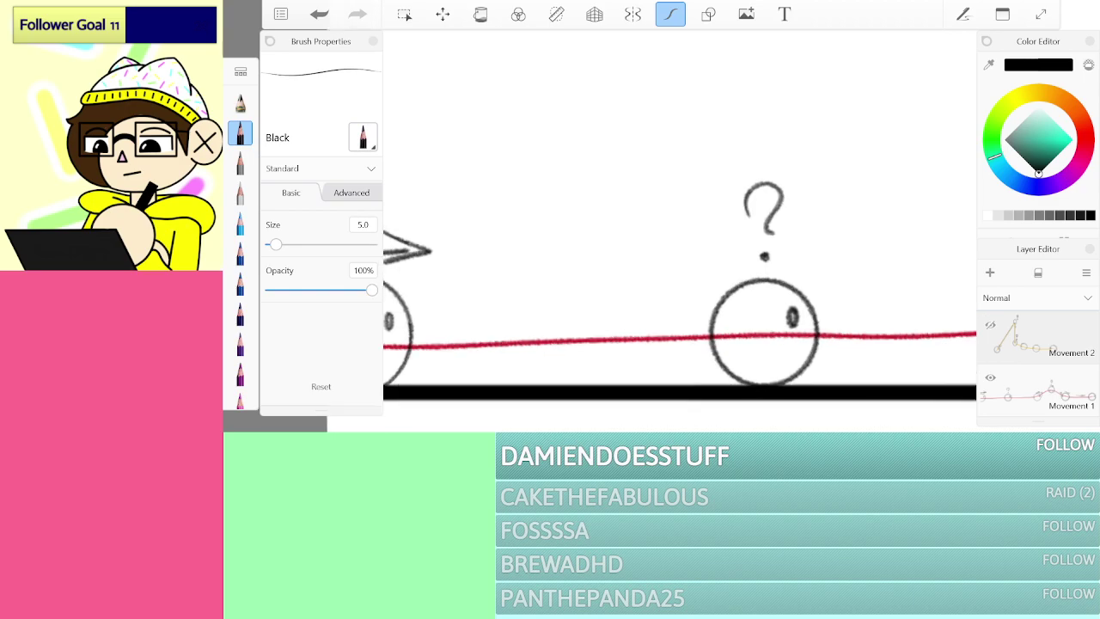
scroll(756, 284, up, 2)
mouse_move(679, 342)
mouse_down()
mouse_move(680, 371)
mouse_move(717, 371)
mouse_up()
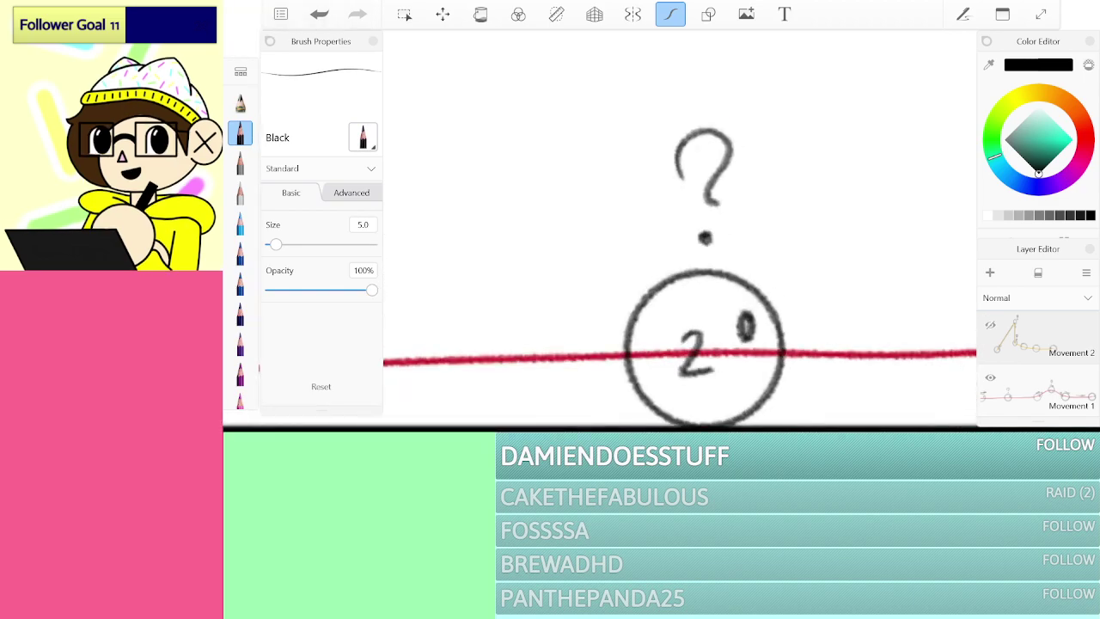
Step: Write the numbers 3 and 4 inside the next two circles, before and above the pink ball
scroll(679, 257, down, 3)
scroll(678, 257, up, 2)
scroll(679, 258, up, 2)
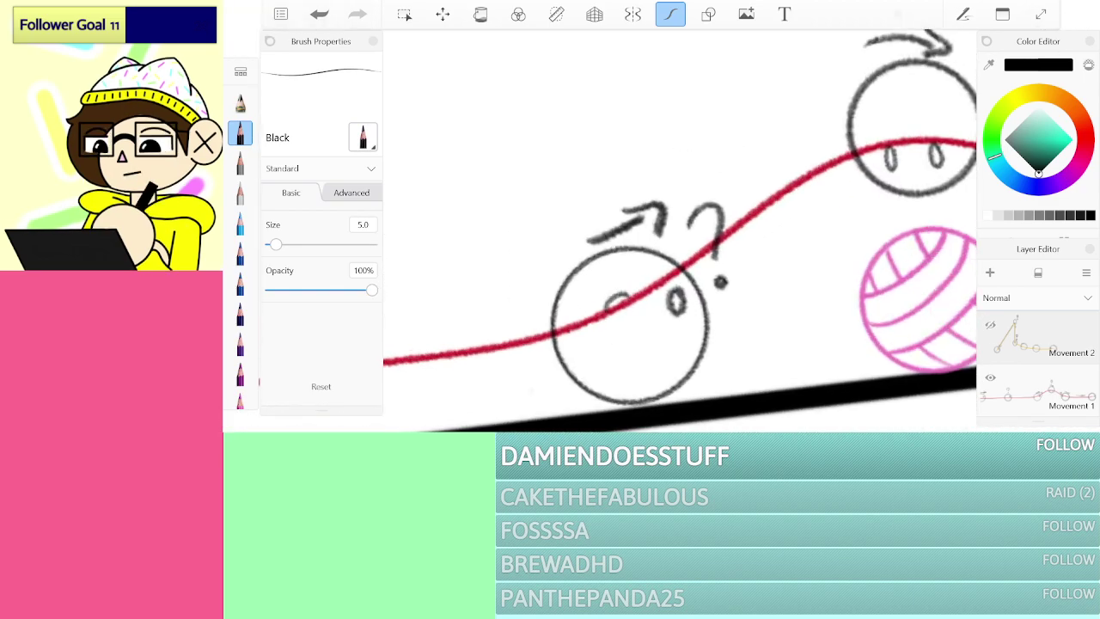
drag(619, 297, 604, 333)
scroll(679, 257, right, 3)
mouse_move(694, 196)
mouse_down()
mouse_move(713, 222)
mouse_move(690, 300)
mouse_up()
Step: Write the numbers 5 and 6 inside the last two circles on the red path
scroll(679, 232, down, 2)
scroll(678, 232, right, 3)
scroll(678, 232, up, 3)
drag(700, 243, 760, 239)
mouse_move(705, 266)
mouse_down()
mouse_move(528, 197)
mouse_move(421, 227)
mouse_up()
scroll(679, 232, up, 3)
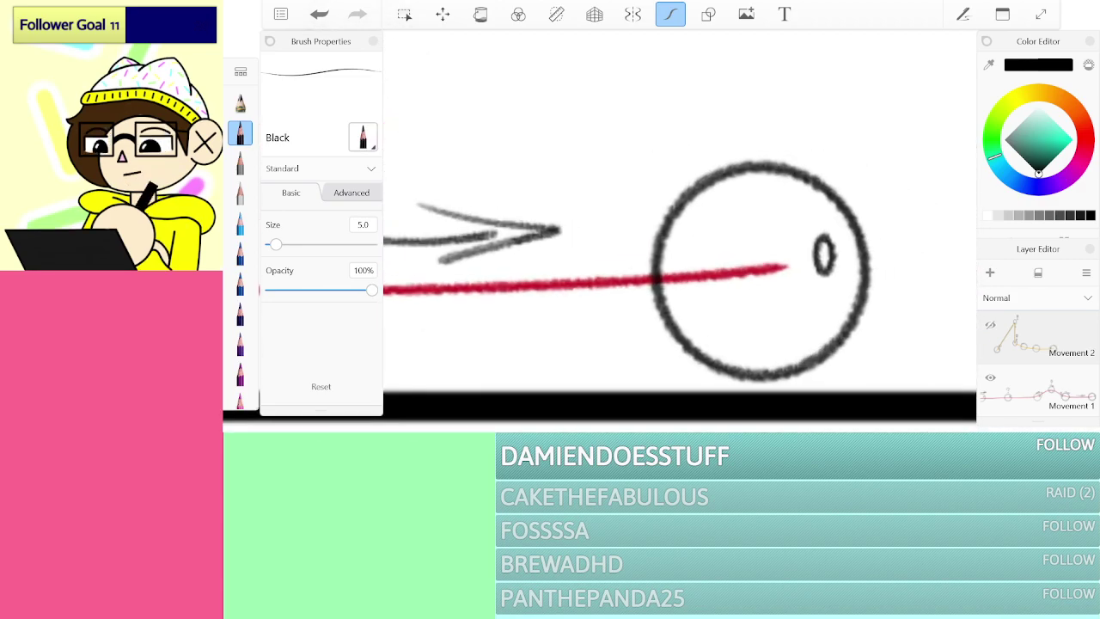
drag(756, 217, 737, 283)
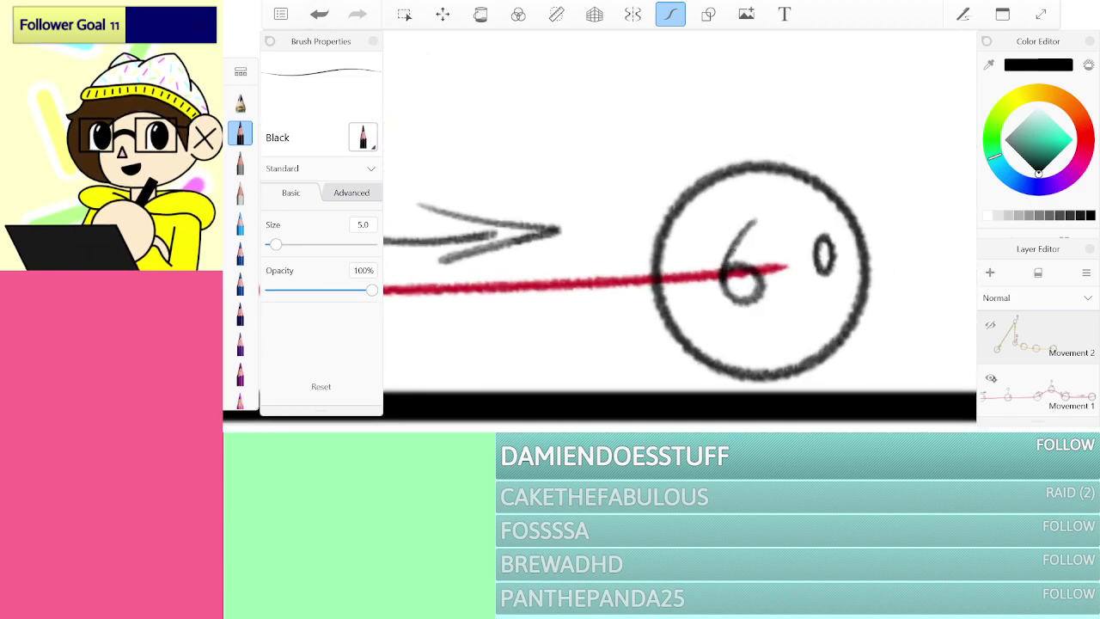
Step: Show Movement 2, merge the written numbers into the Movement 1 layer and keep Movement 1 hidden
click(990, 325)
click(990, 378)
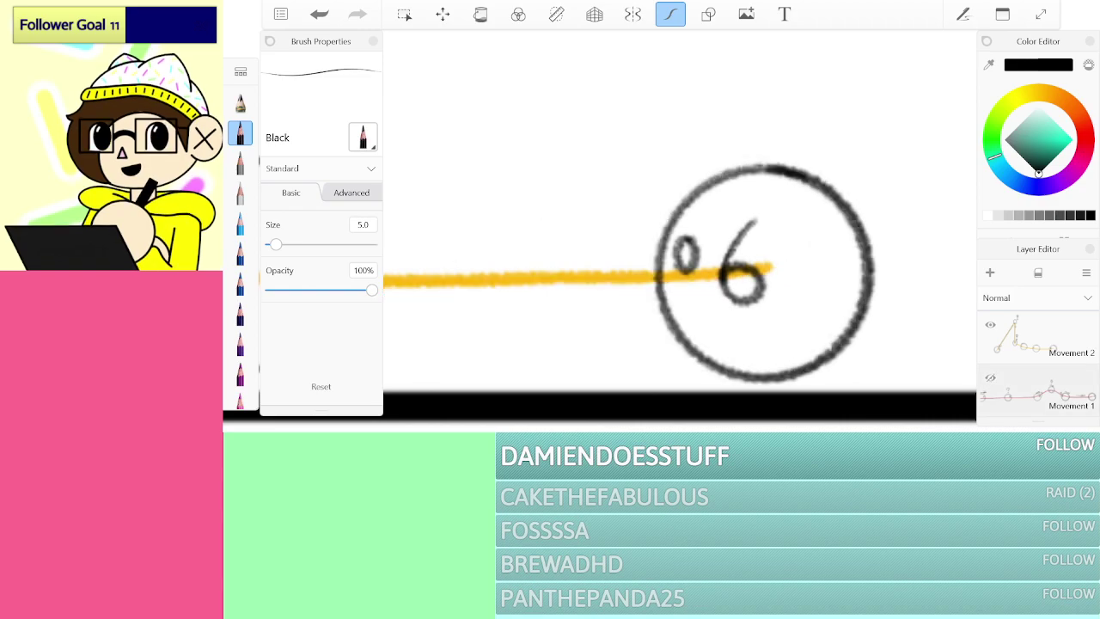
mouse_move(1072, 356)
mouse_down()
mouse_move(1072, 414)
mouse_move(1063, 368)
mouse_up()
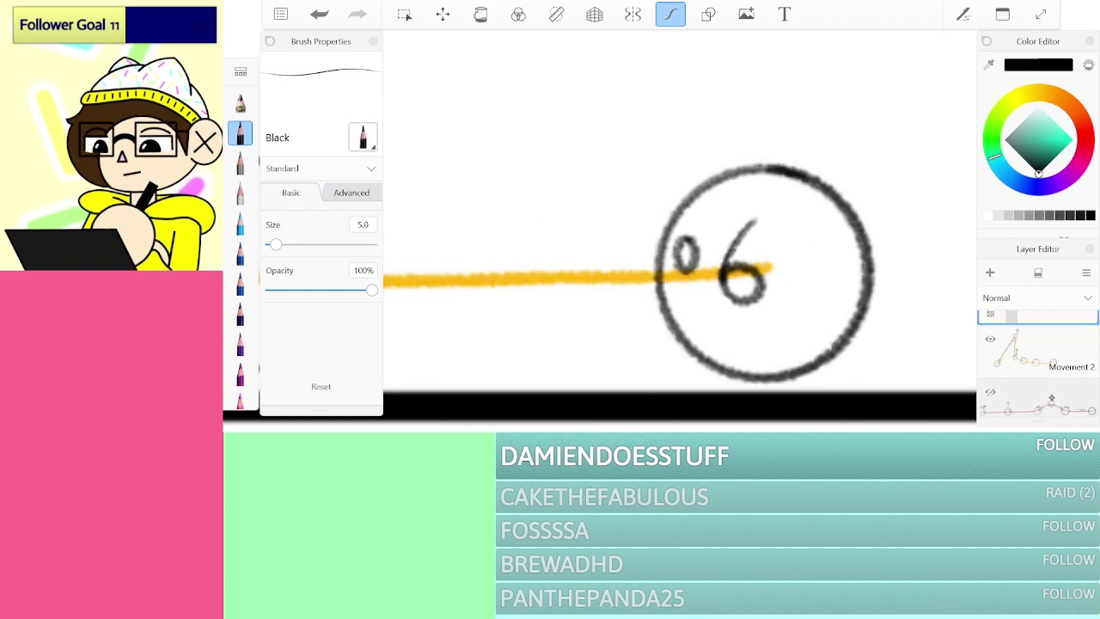
scroll(1038, 361, up, 2)
drag(1053, 382, 1053, 419)
click(990, 340)
drag(1040, 344, 1039, 384)
click(1039, 340)
mouse_move(1039, 340)
mouse_down()
mouse_move(1041, 394)
mouse_move(1060, 336)
mouse_up()
click(991, 373)
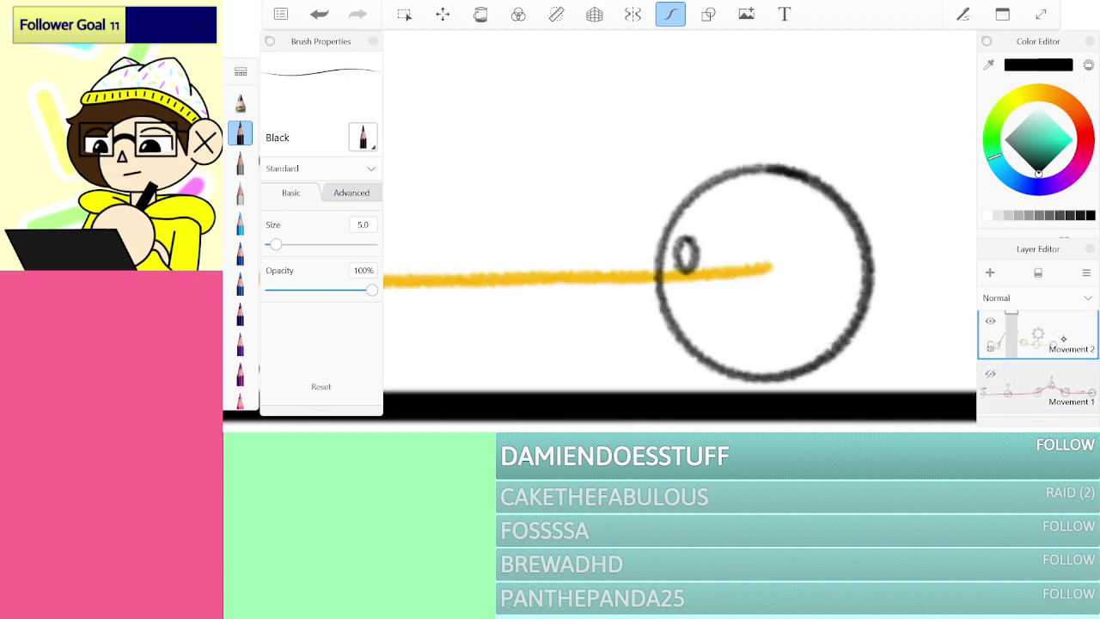
Step: On the Movement 2 layer, write the numbers 1 and 2 inside the two circles at the start of the yellow path
scroll(771, 165, up, 2)
mouse_move(744, 282)
mouse_down()
mouse_move(776, 295)
mouse_move(772, 352)
mouse_up()
scroll(722, 292, down, 6)
scroll(679, 275, up, 2)
scroll(587, 215, up, 2)
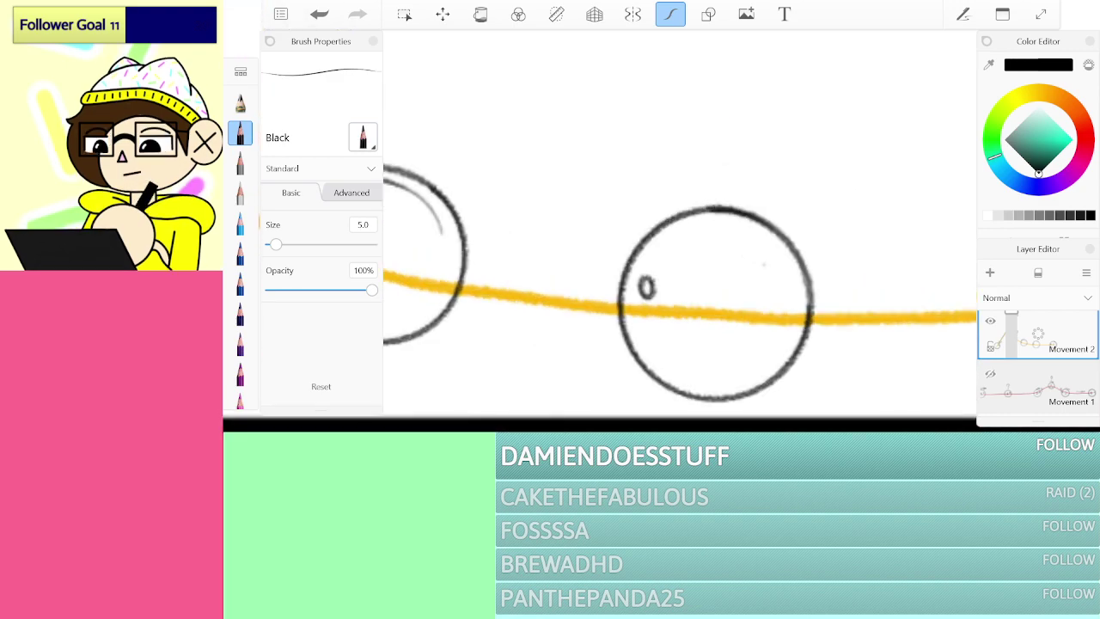
mouse_move(704, 294)
mouse_down()
mouse_move(727, 293)
mouse_move(736, 322)
mouse_up()
scroll(678, 275, down, 1)
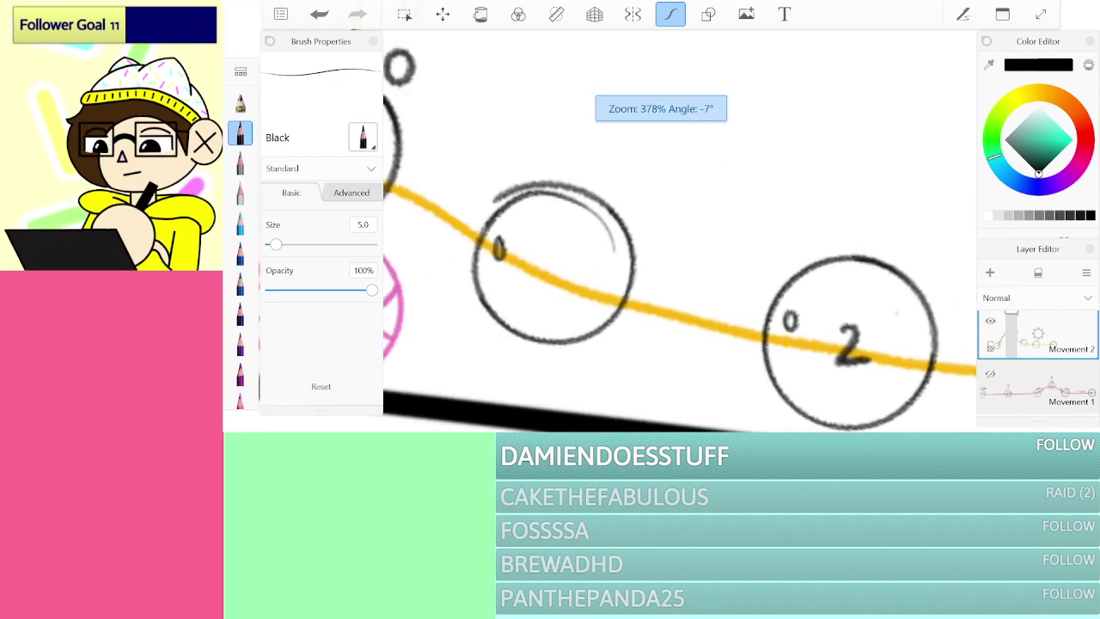
Step: Write 3 in the circle beside the ball and 4 in the narrow character shape above the ball on the yellow path
mouse_move(617, 268)
mouse_down()
mouse_move(611, 303)
mouse_move(606, 292)
mouse_move(681, 310)
mouse_move(657, 361)
mouse_up()
scroll(610, 275, up, 1)
key(ctrl+z)
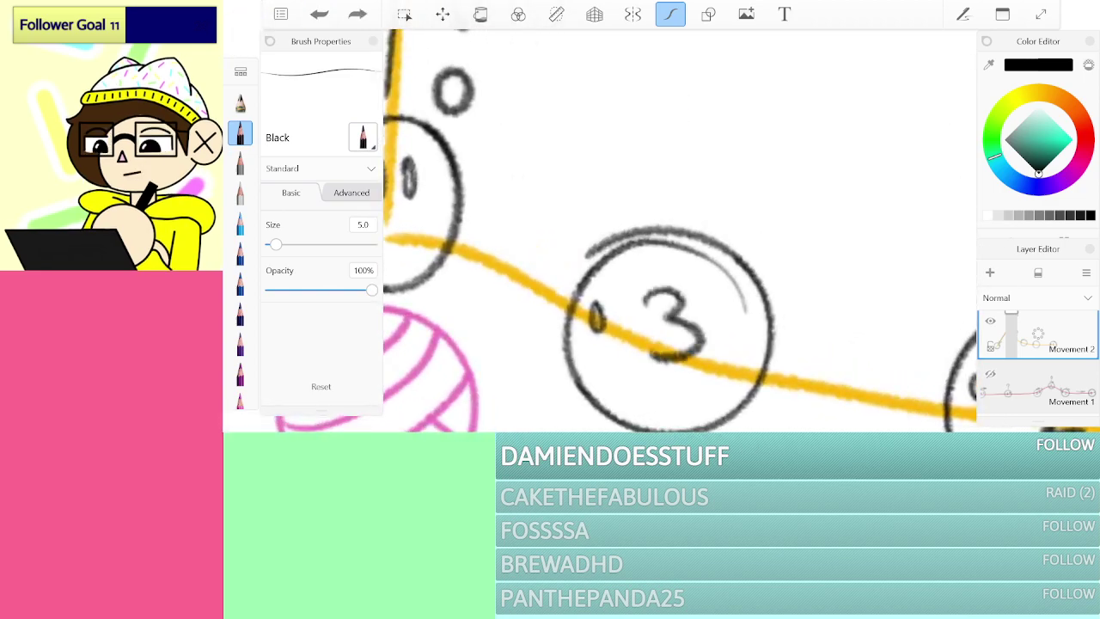
scroll(670, 258, down, 1)
scroll(679, 230, up, 2)
mouse_move(574, 233)
mouse_down()
mouse_move(591, 260)
mouse_move(586, 277)
mouse_up()
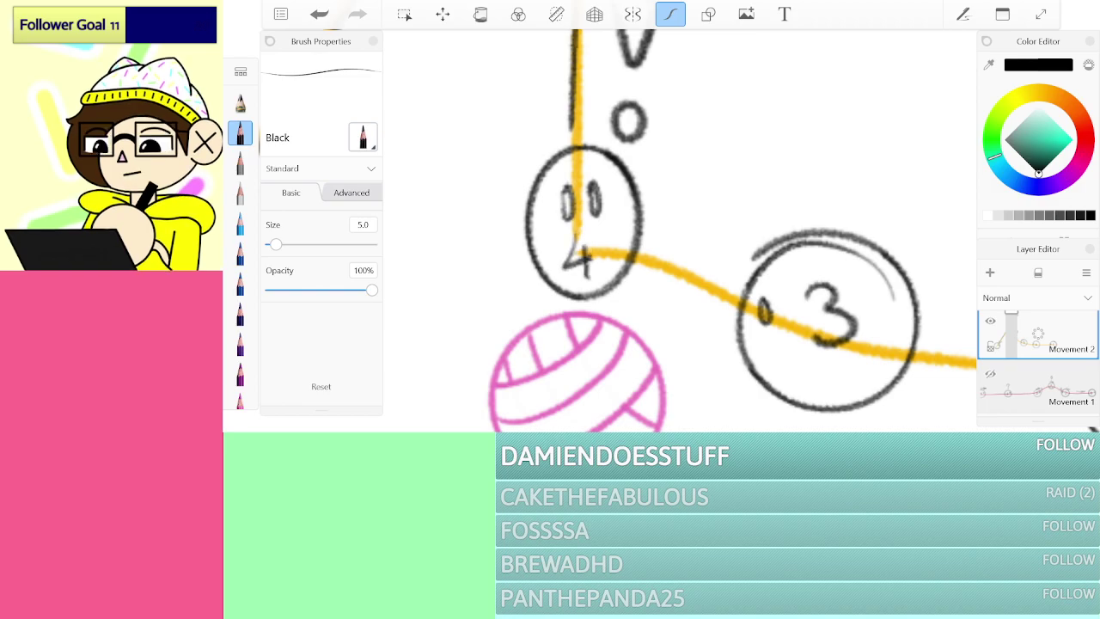
Step: Write 5 in the character shape at the peak of the yellow path and 6 in its landing circle
scroll(678, 230, up, 6)
scroll(678, 230, up, 2)
mouse_move(622, 218)
mouse_down()
mouse_move(631, 239)
mouse_move(603, 265)
mouse_move(644, 216)
mouse_up()
scroll(679, 230, down, 4)
scroll(678, 230, down, 5)
scroll(679, 231, up, 5)
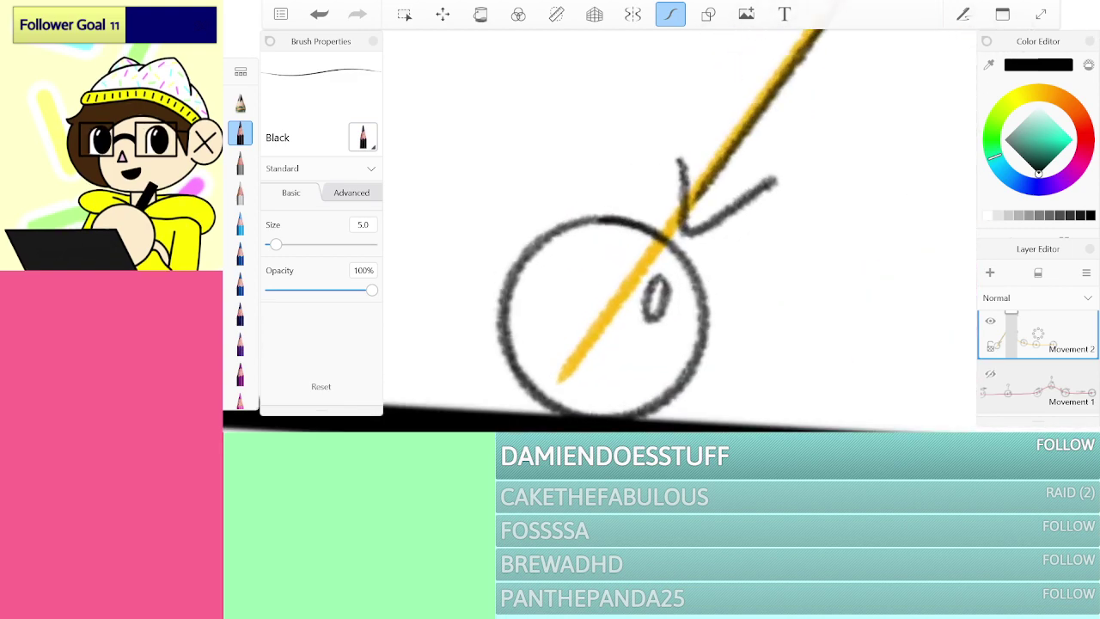
drag(590, 282, 589, 337)
scroll(678, 232, down, 5)
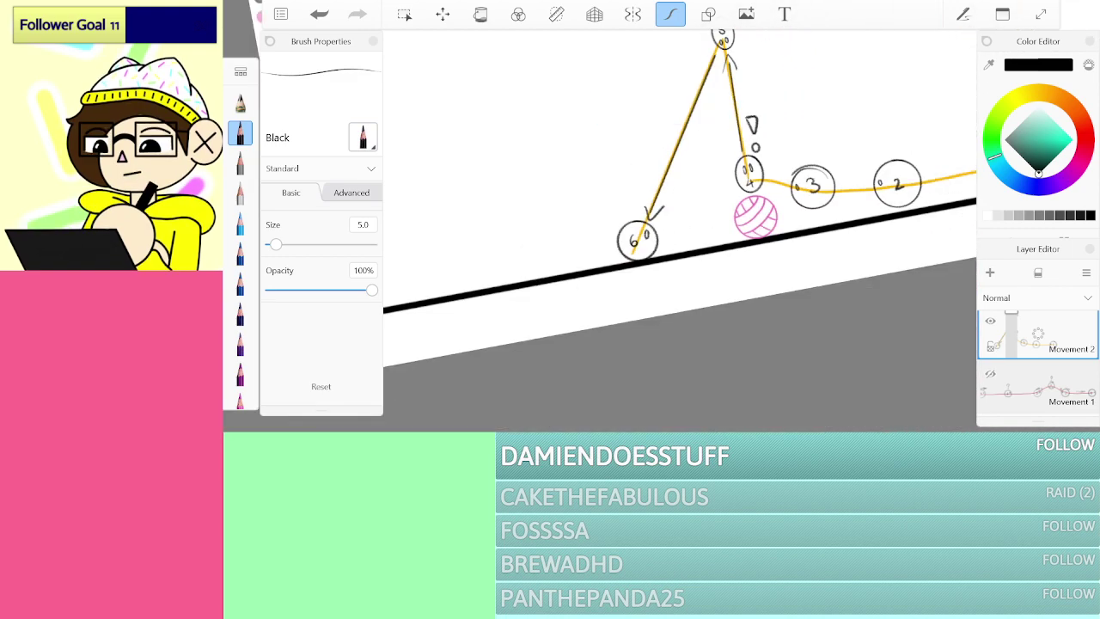
scroll(672, 236, down, 3)
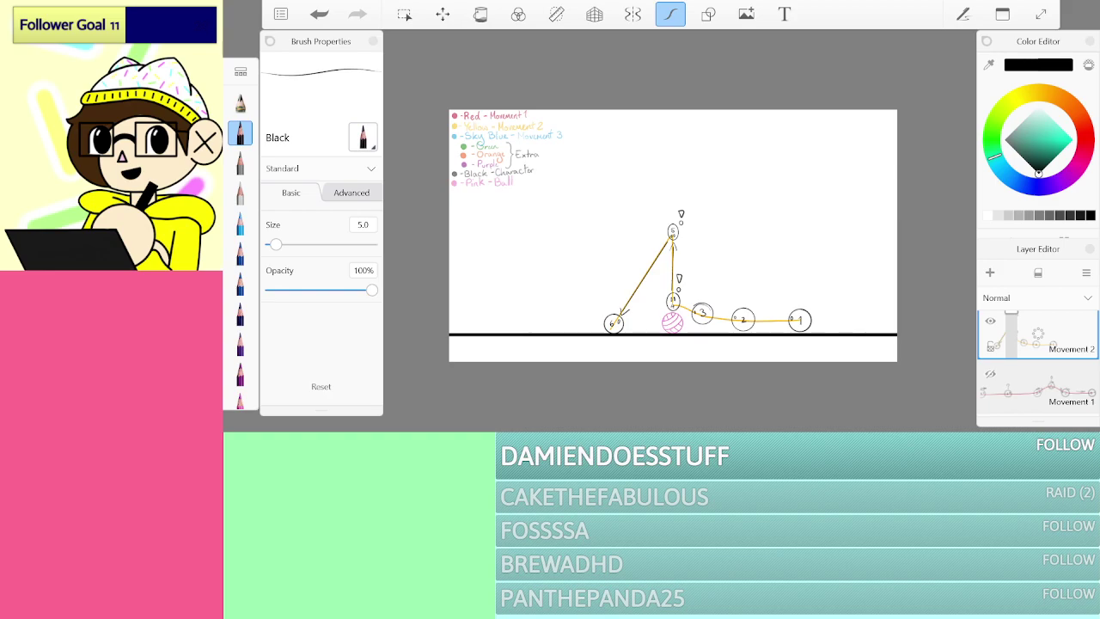
Step: Select the Sky Blue pencil and add a new layer above Movement 2
scroll(672, 235, up, 2)
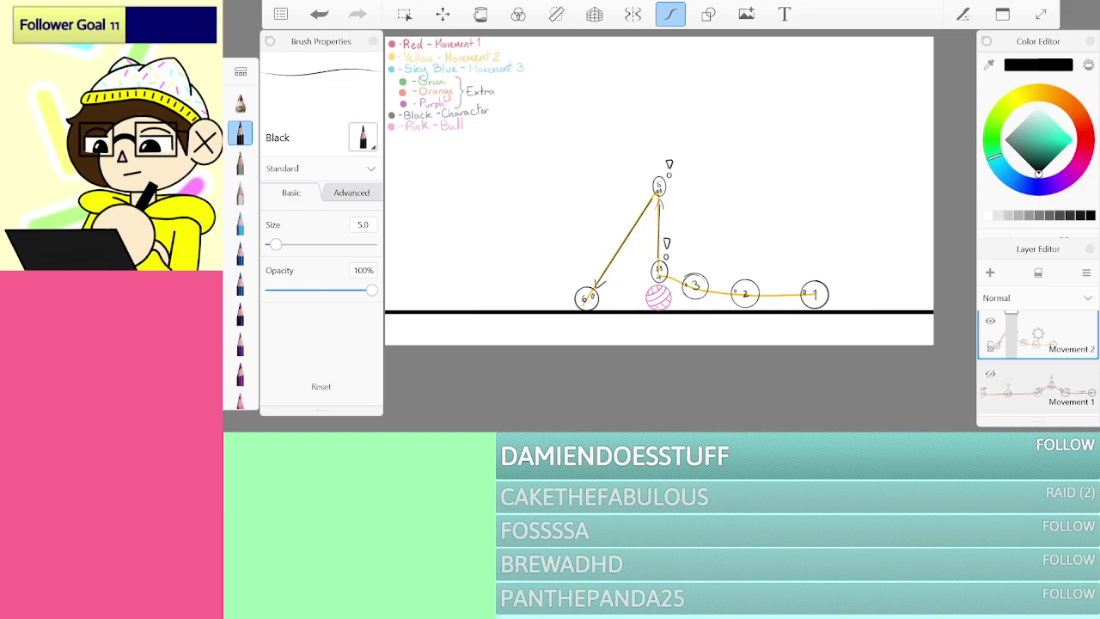
click(240, 224)
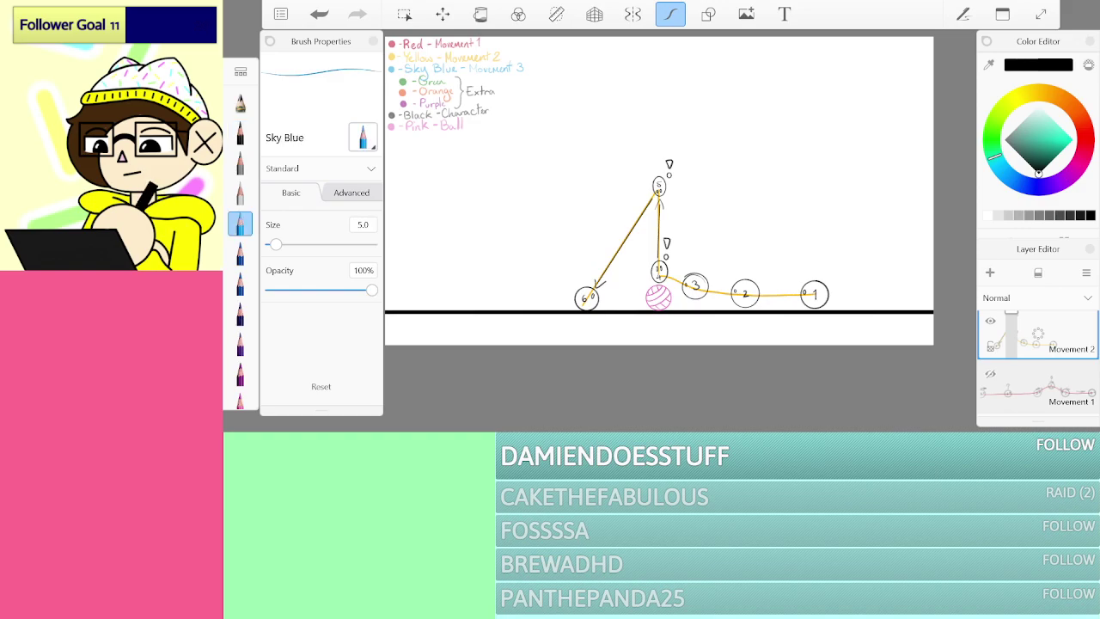
drag(1064, 374, 1063, 378)
click(990, 273)
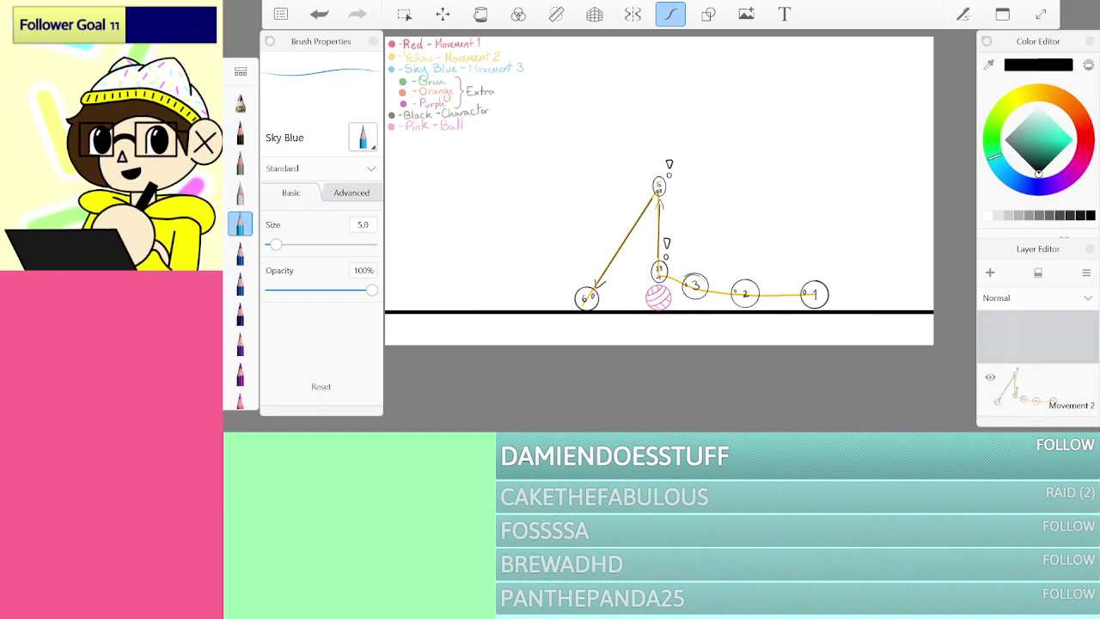
click(989, 377)
scroll(680, 232, up, 5)
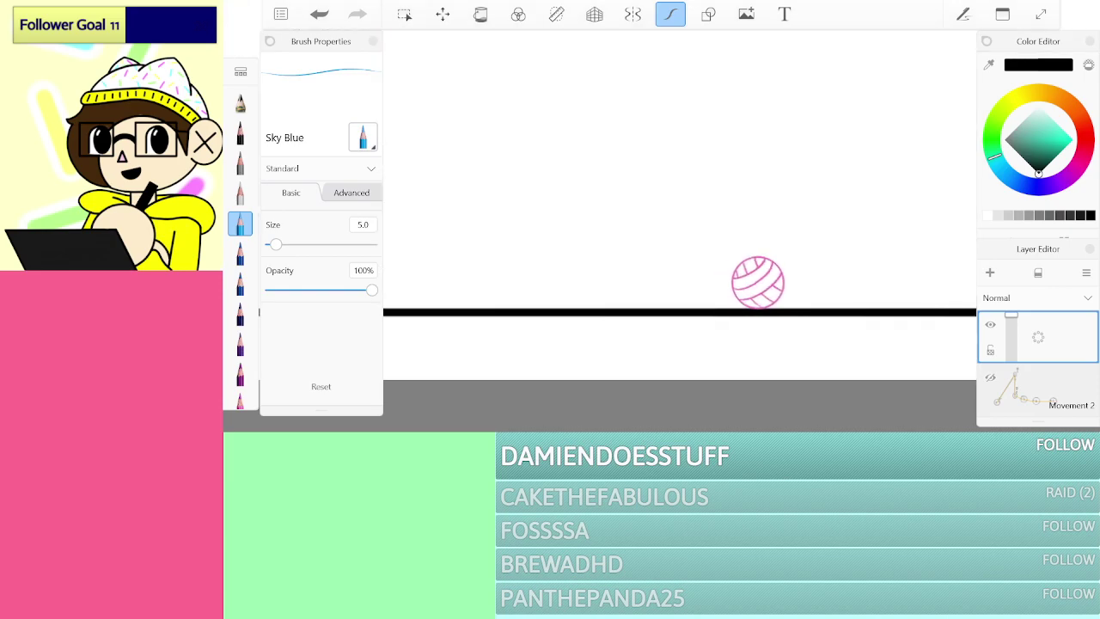
drag(791, 299, 829, 335)
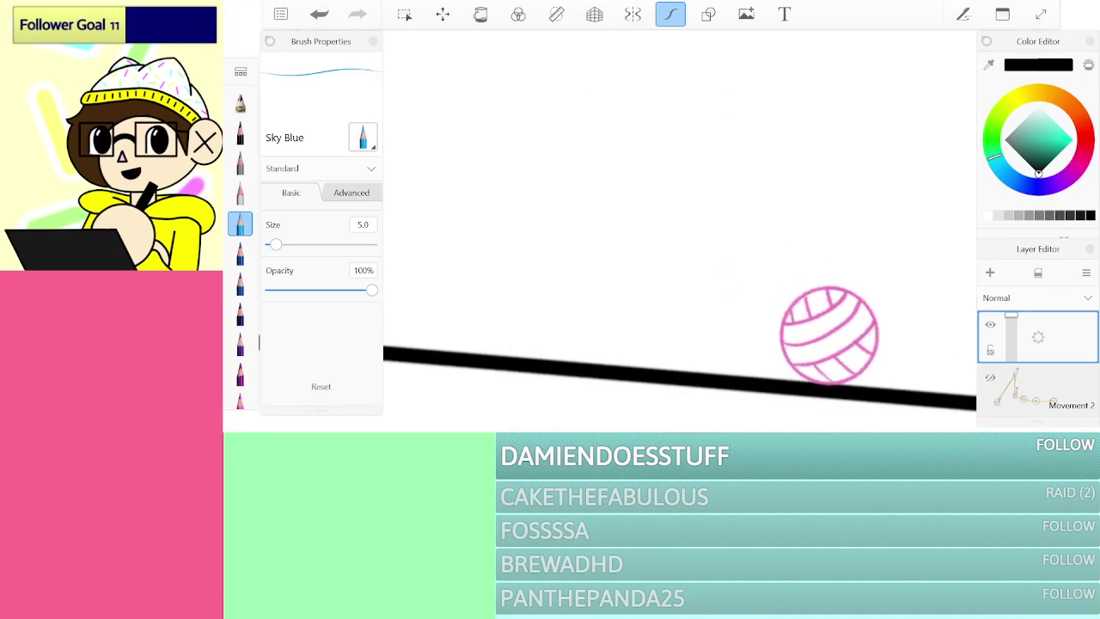
click(989, 377)
Step: Draw a sky blue path from the centre of circle 6 along the ground, curving up towards the pink ball
scroll(679, 232, up, 1)
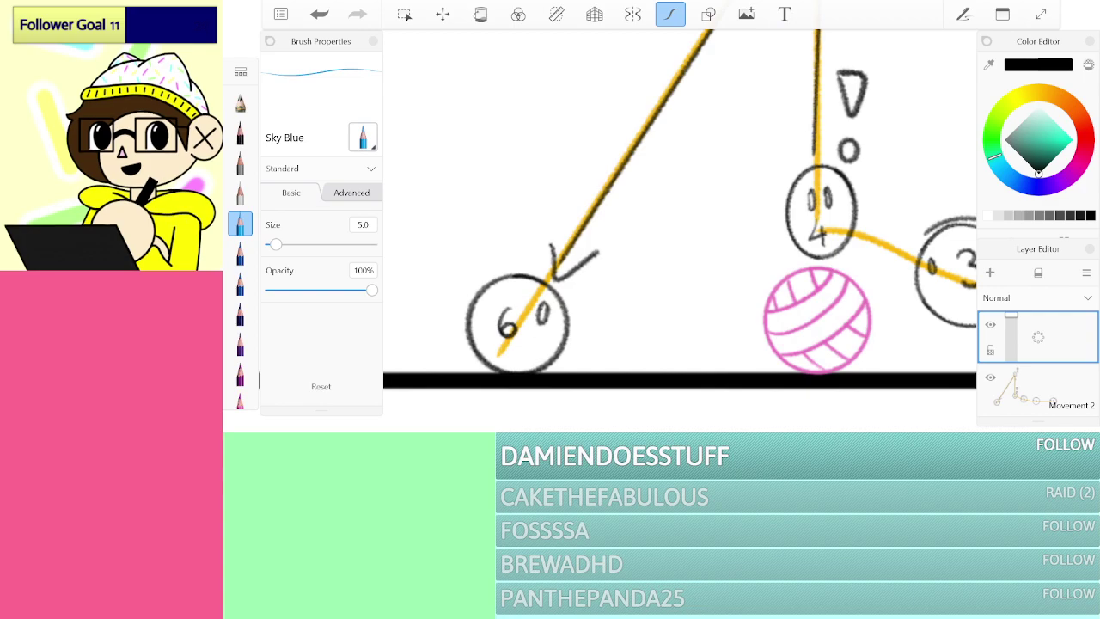
drag(514, 325, 545, 323)
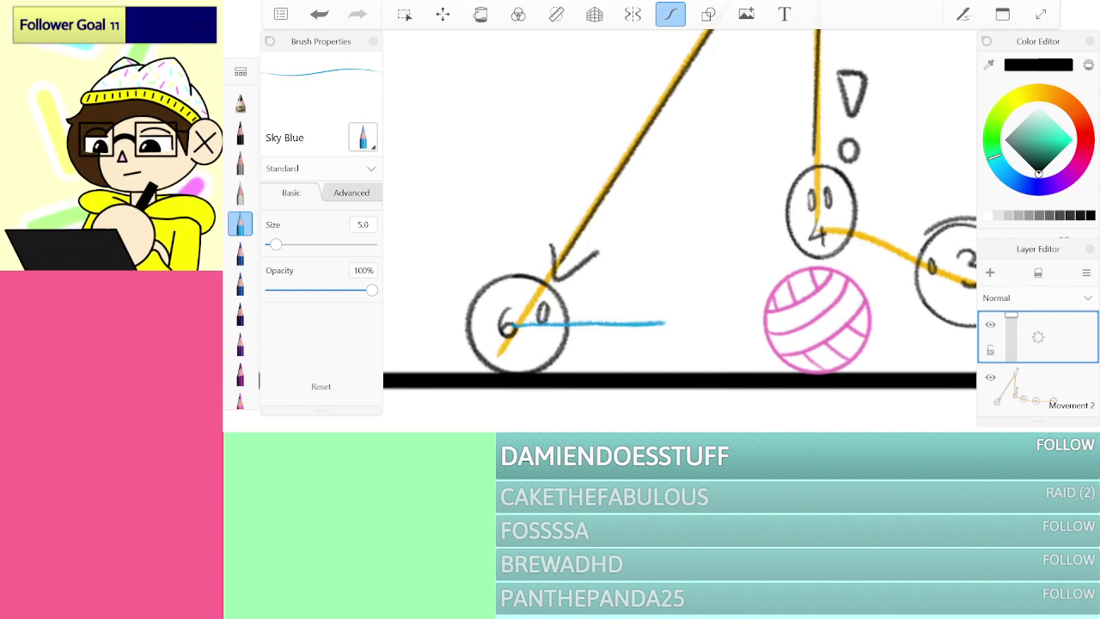
drag(700, 319, 739, 302)
scroll(850, 258, up, 6)
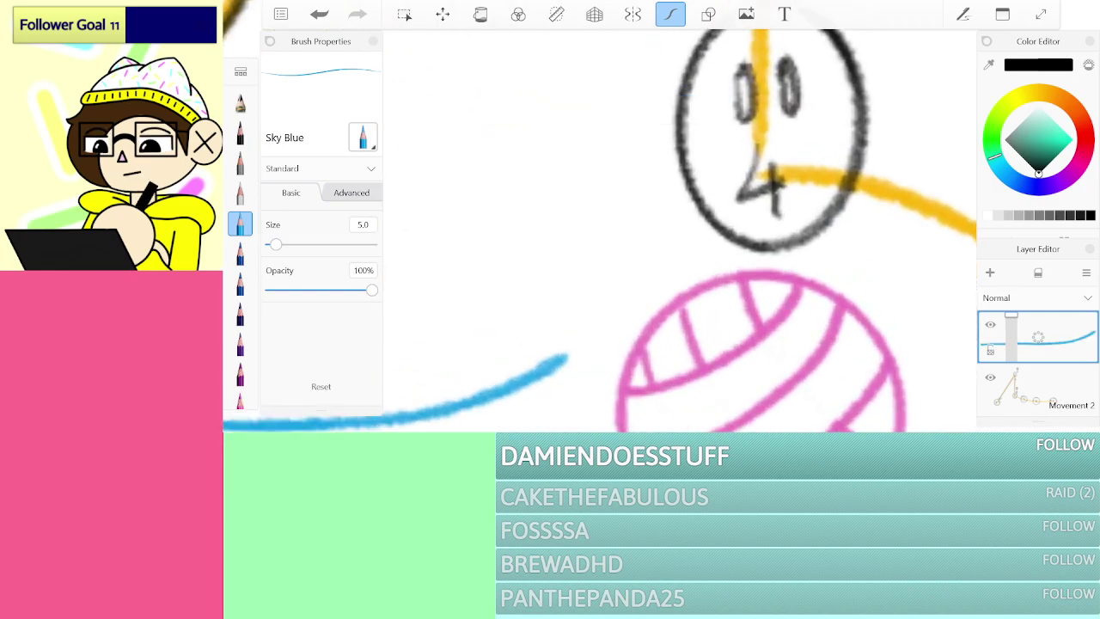
scroll(862, 122, down, 5)
scroll(526, 145, up, 2)
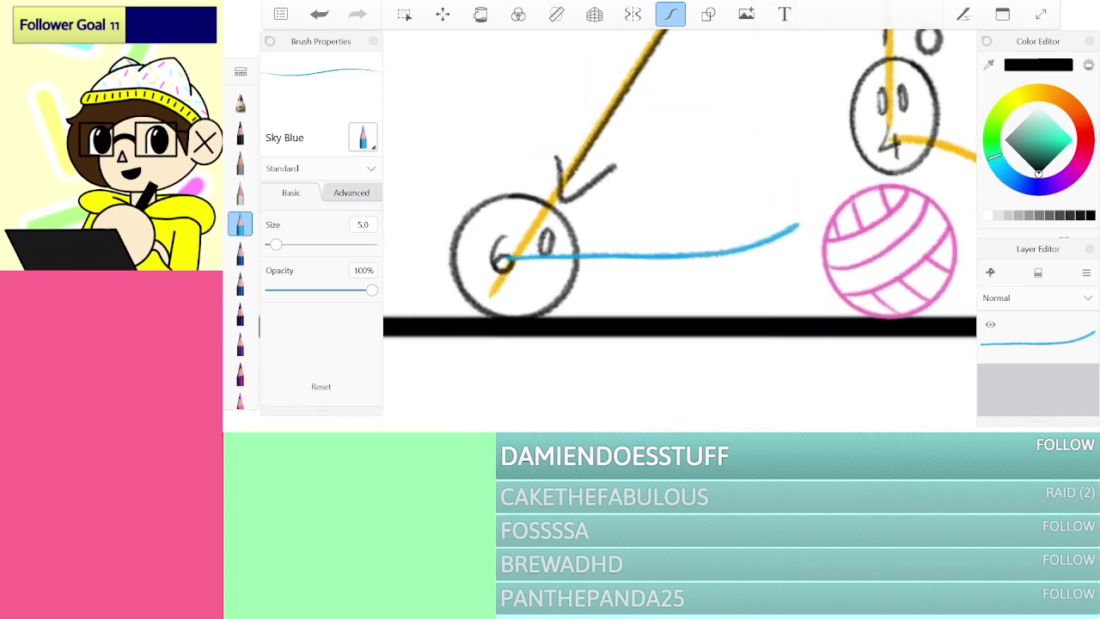
Step: Add another layer above the blue path and trace the outline of circle 6 with the Black pencil
click(990, 272)
click(241, 133)
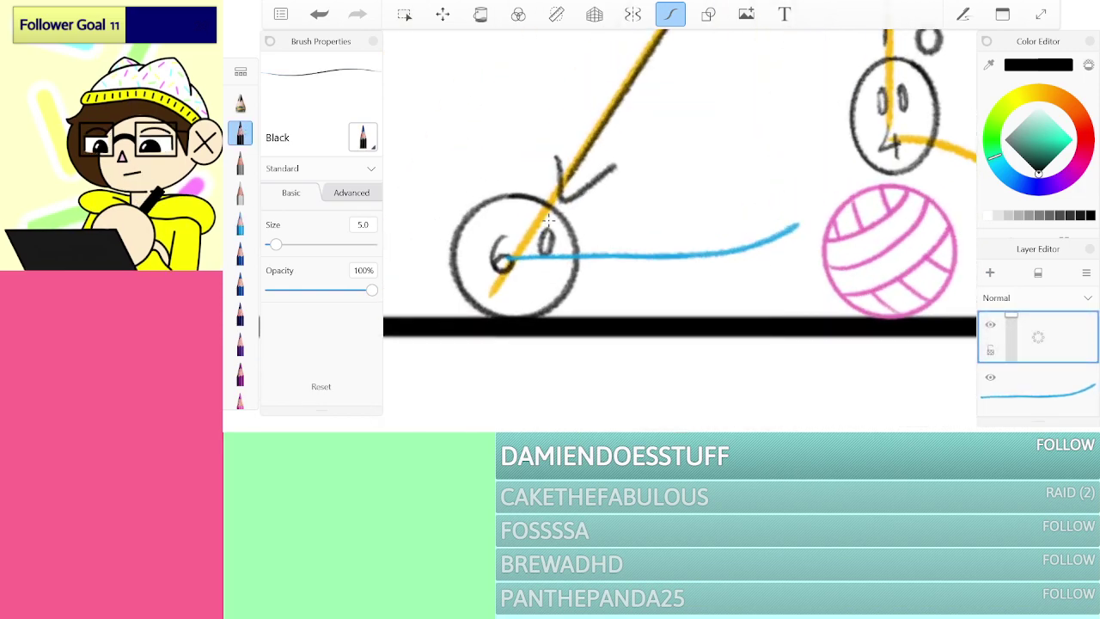
mouse_move(551, 202)
mouse_down()
mouse_move(482, 206)
mouse_move(461, 292)
mouse_up()
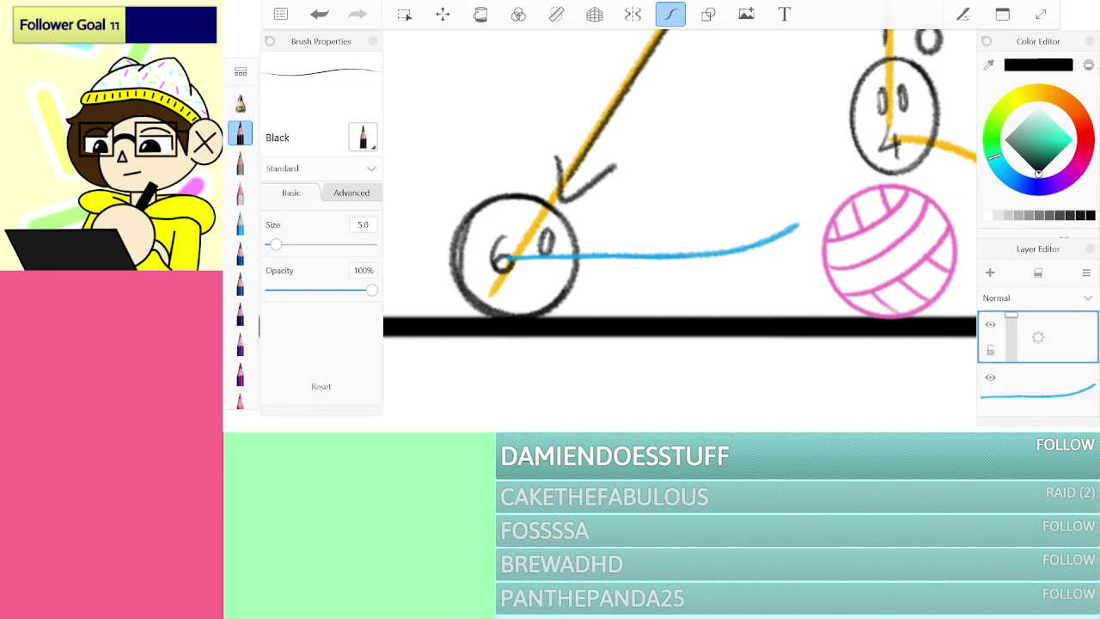
drag(569, 222, 486, 207)
key(ctrl+z)
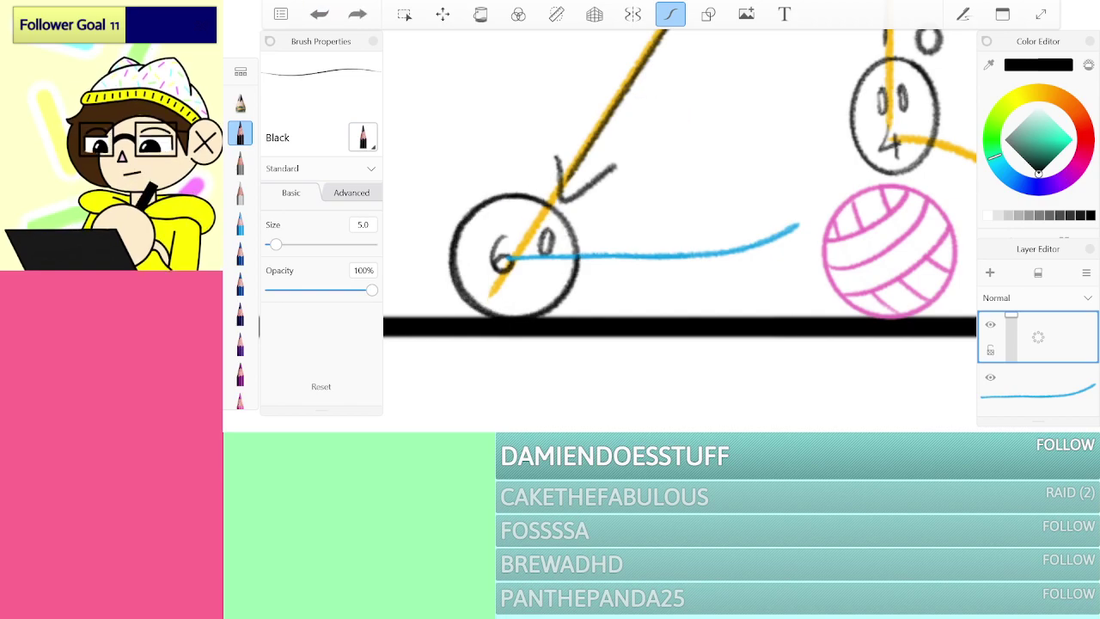
Step: Trace the eye, write the number 1 inside the new circle and hide the Movement 2 layer
scroll(508, 206, up, 5)
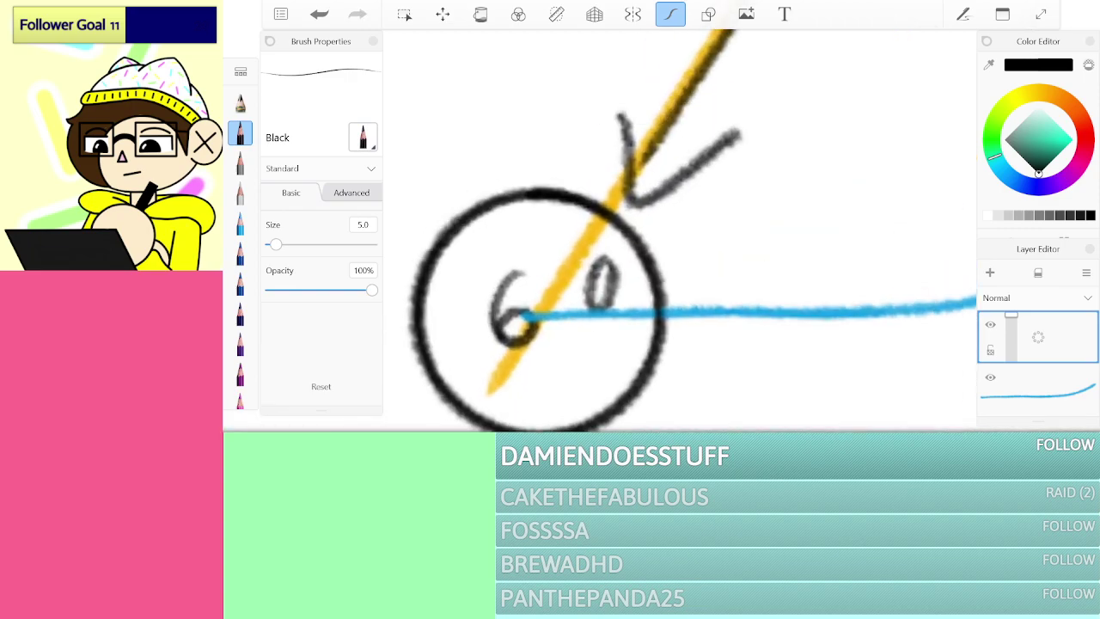
mouse_move(603, 256)
mouse_down()
mouse_move(587, 307)
mouse_move(612, 261)
mouse_up()
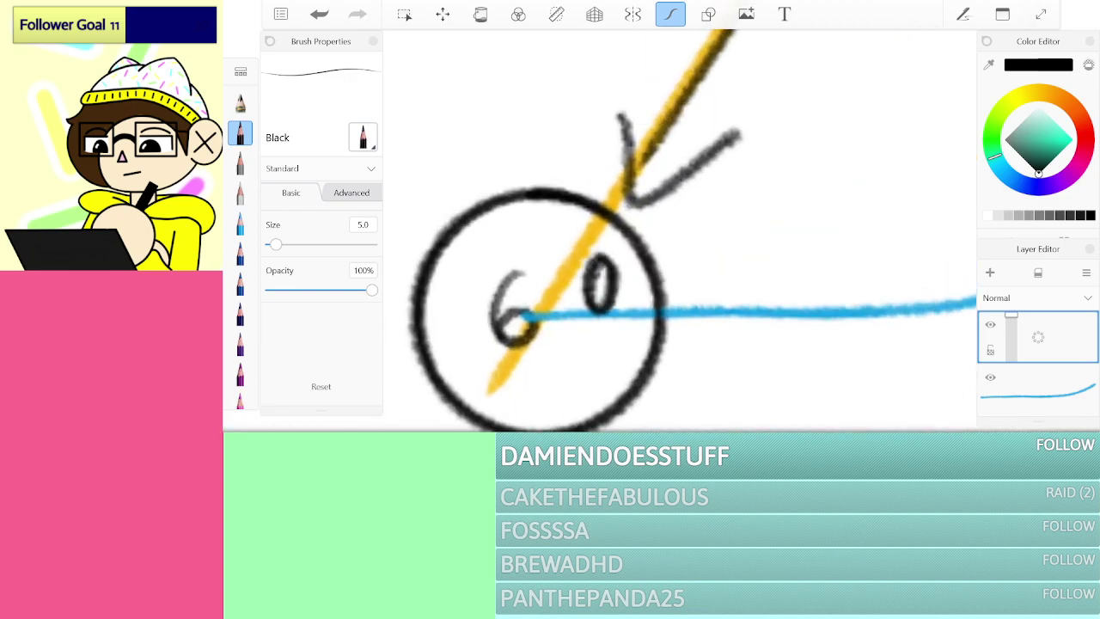
drag(521, 272, 528, 319)
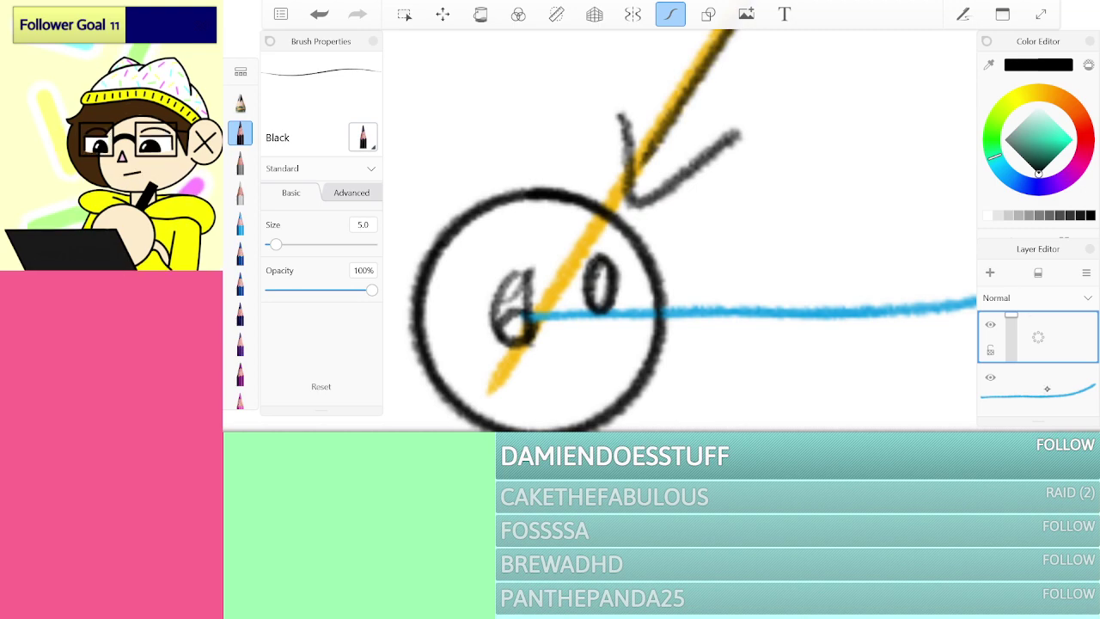
click(989, 378)
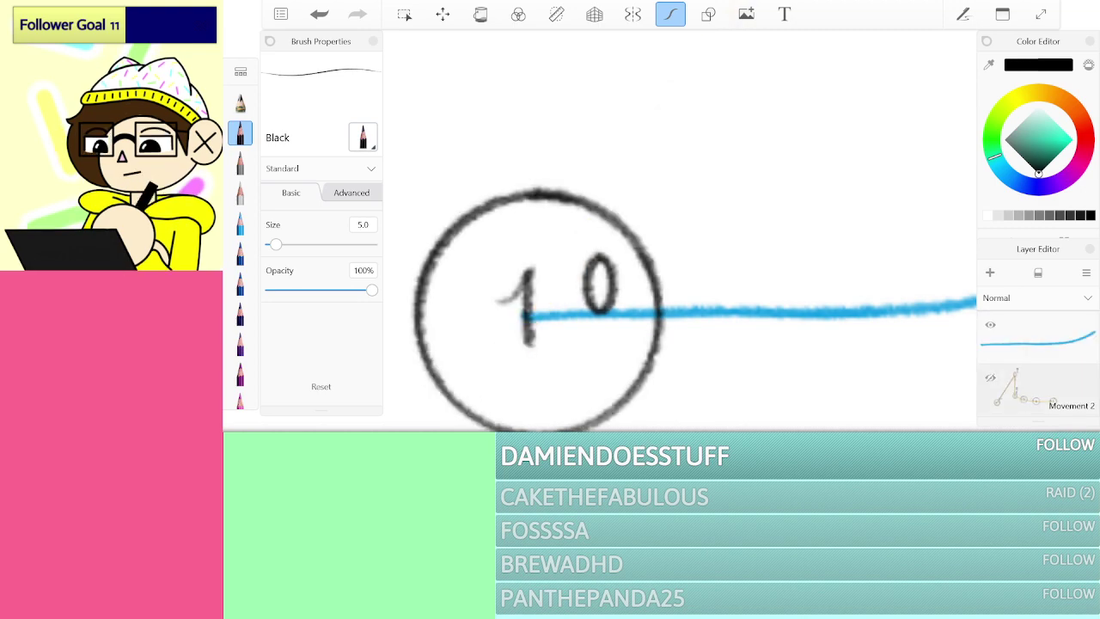
Step: Draw a small black arrow above circle 1 pointing in the direction of the ball
scroll(587, 207, down, 5)
scroll(799, 212, up, 3)
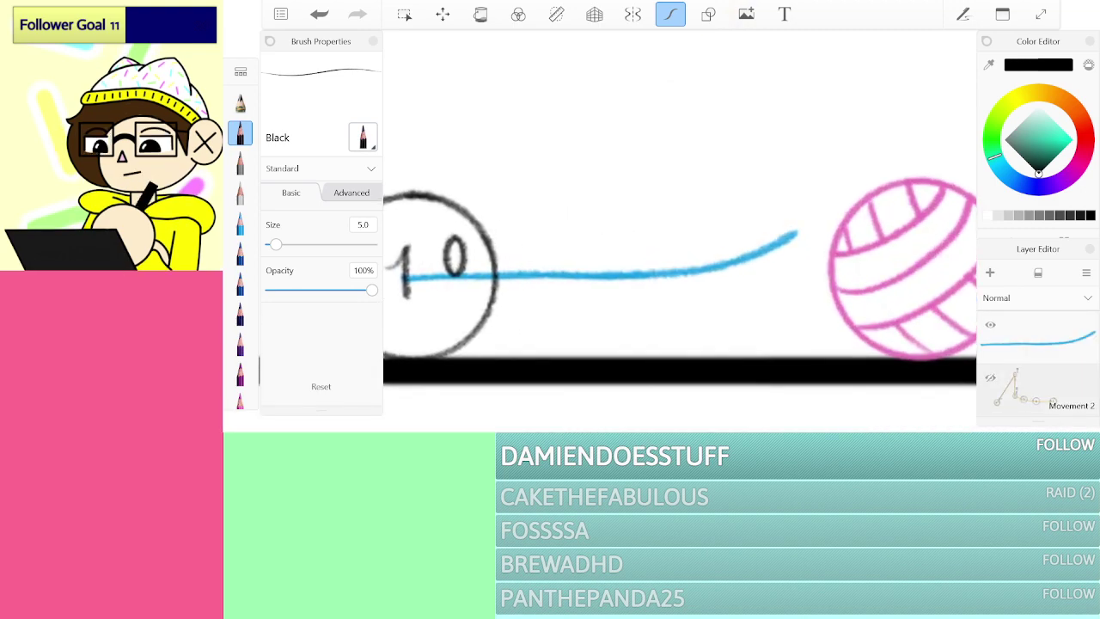
drag(408, 278, 609, 398)
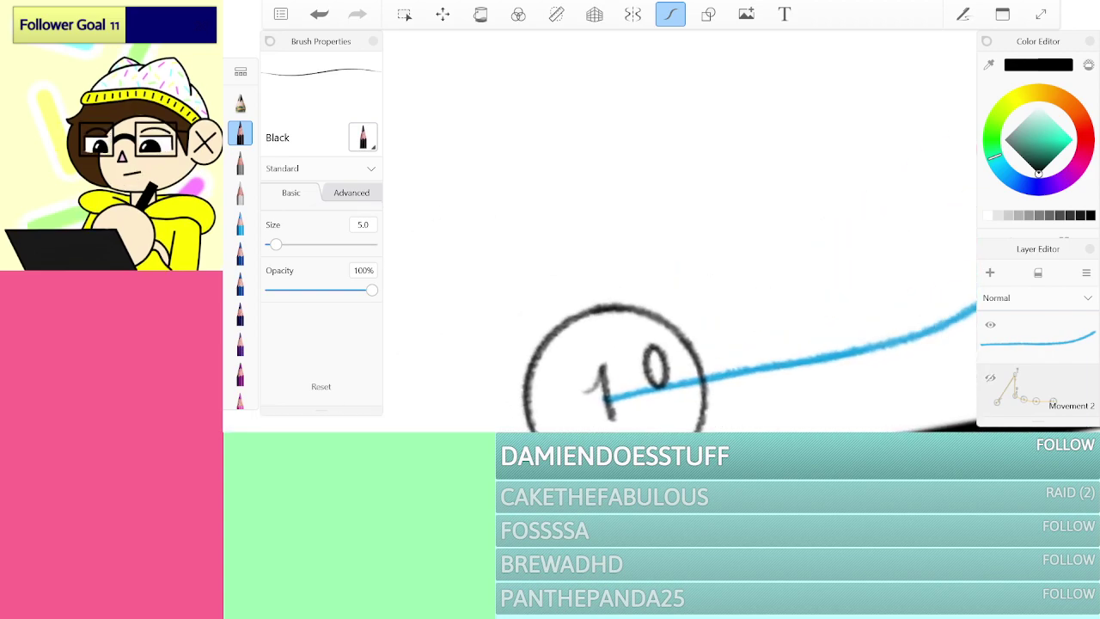
mouse_move(540, 296)
mouse_down()
mouse_move(594, 277)
mouse_move(594, 298)
mouse_up()
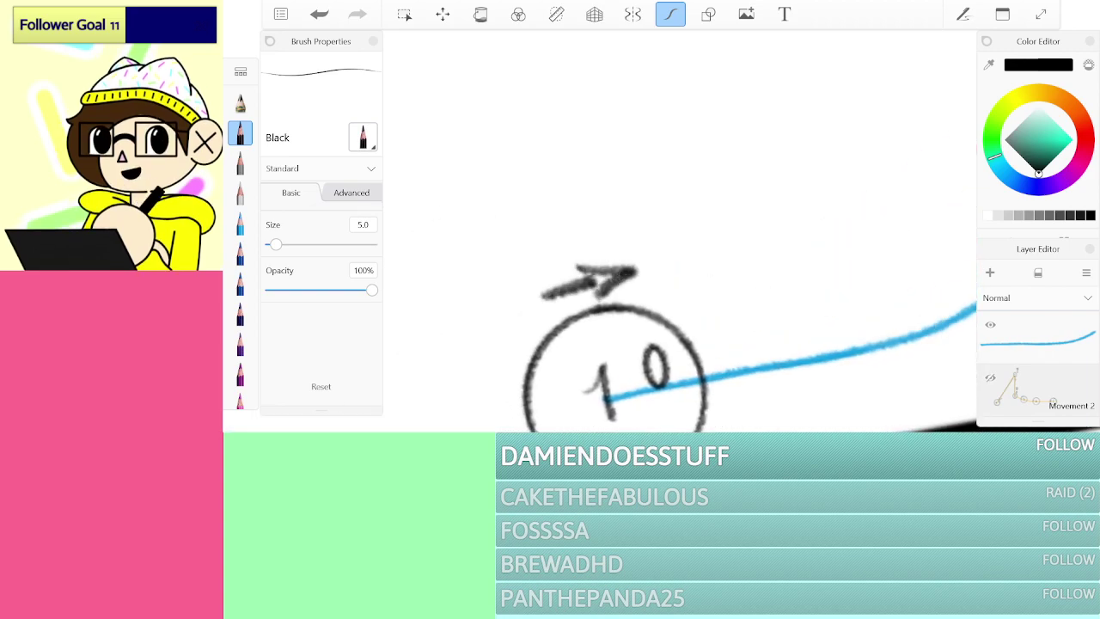
Step: Draw a black circle on the blue path just before the ball, with an eye, the number 2 and an arrow above pointing towards the ball
scroll(679, 232, down, 3)
scroll(678, 284, up, 3)
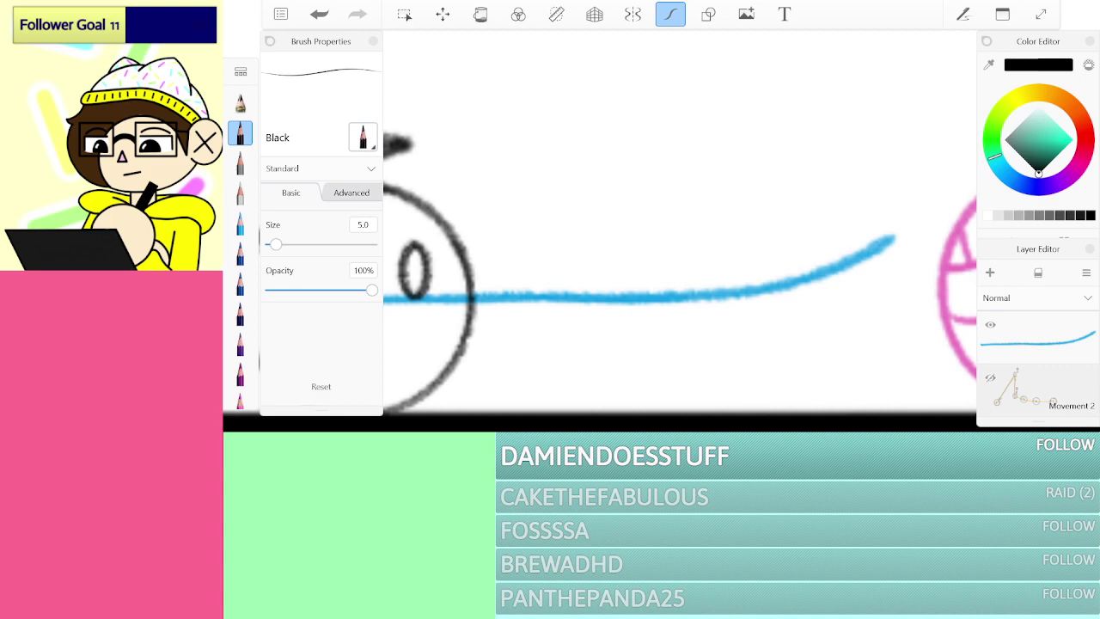
mouse_move(730, 226)
mouse_down()
mouse_move(707, 196)
mouse_move(611, 209)
mouse_move(592, 370)
mouse_move(739, 395)
mouse_move(809, 286)
mouse_move(683, 182)
mouse_up()
mouse_move(748, 245)
mouse_down()
mouse_move(750, 290)
mouse_move(753, 246)
mouse_up()
mouse_move(651, 286)
mouse_down()
mouse_move(692, 287)
mouse_move(713, 335)
mouse_up()
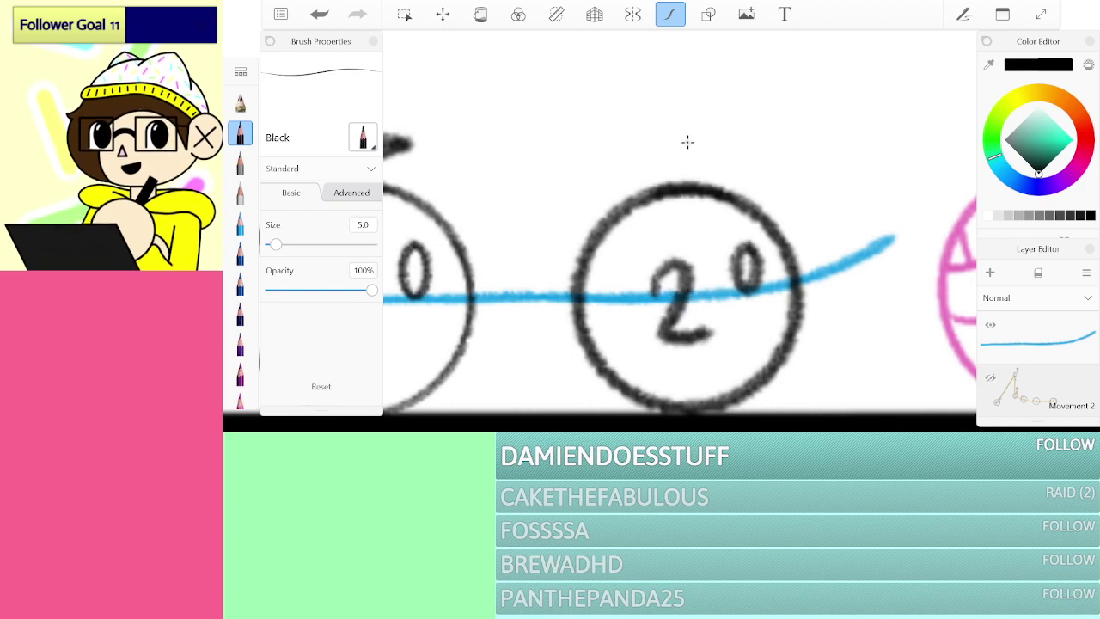
mouse_move(618, 148)
mouse_down()
mouse_move(770, 148)
mouse_move(716, 173)
mouse_up()
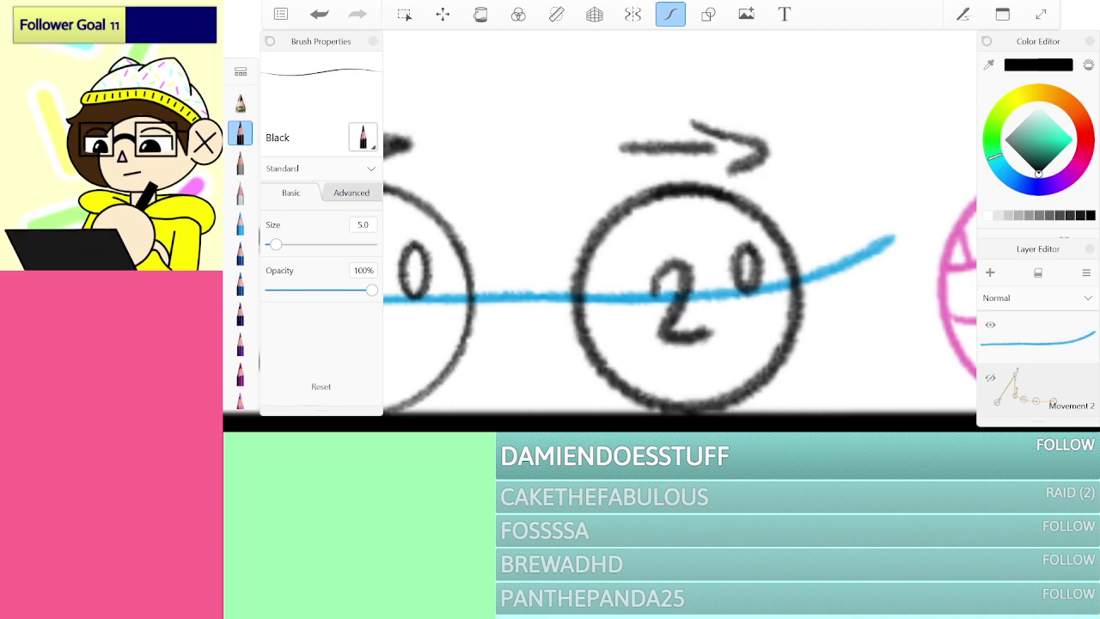
Step: Make the blue path's layer the active layer
scroll(678, 232, down, 3)
scroll(678, 232, up, 2)
scroll(679, 232, up, 1)
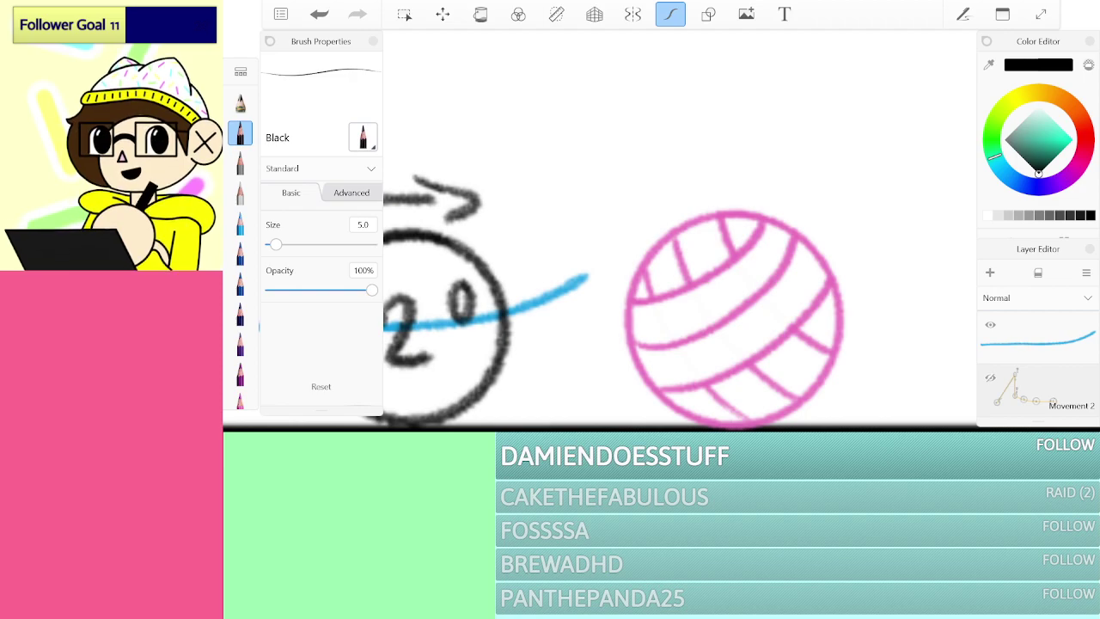
scroll(1038, 366, down, 3)
click(1057, 386)
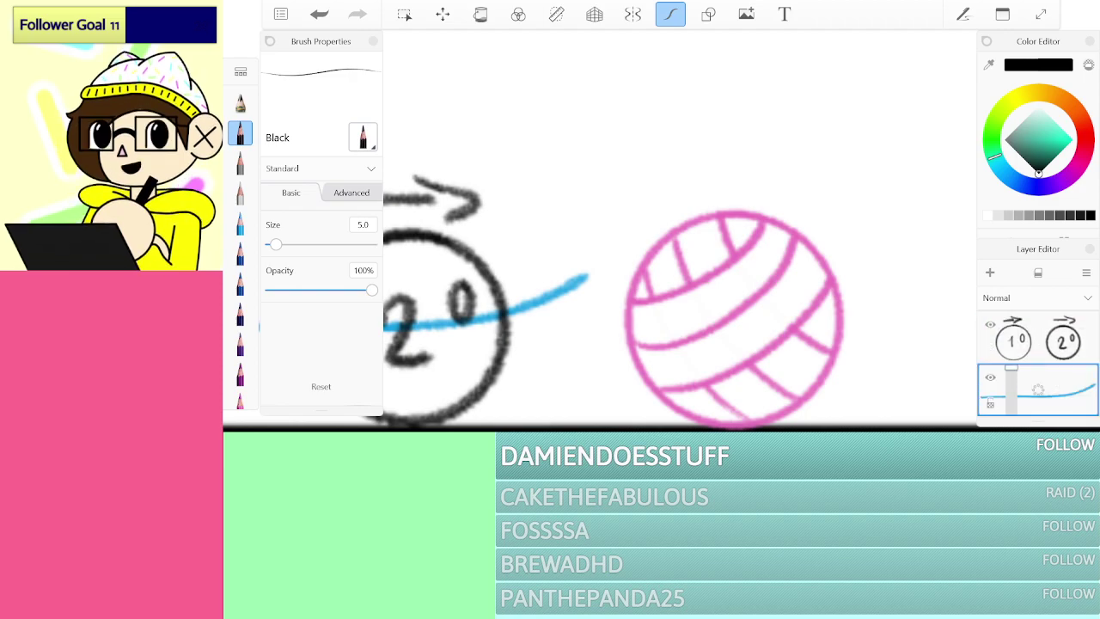
scroll(687, 225, down, 5)
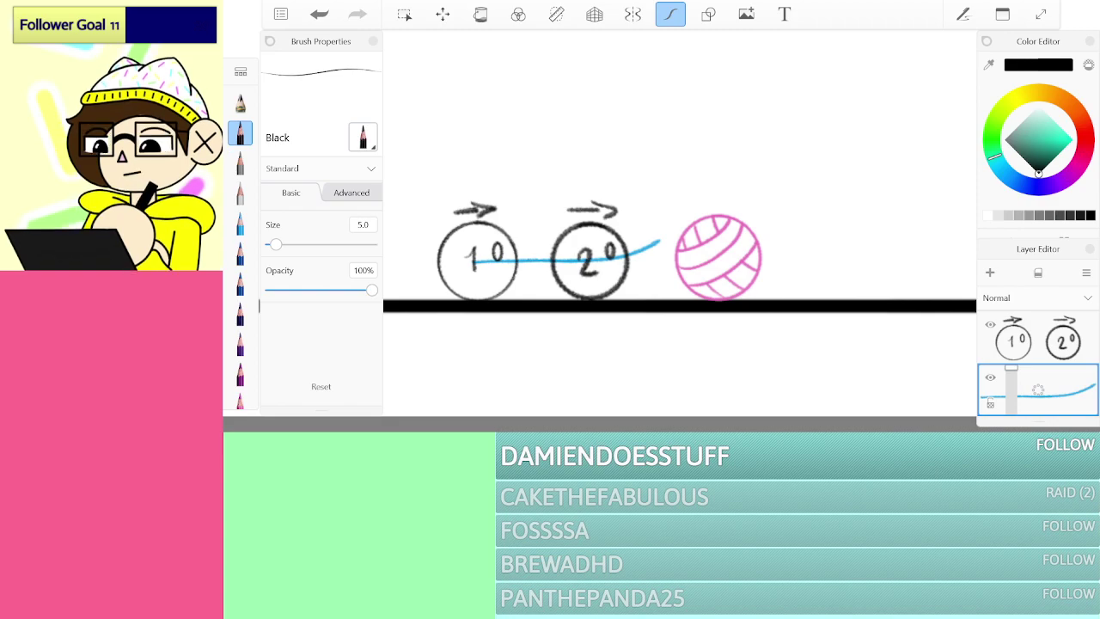
drag(480, 347, 470, 358)
drag(589, 339, 591, 343)
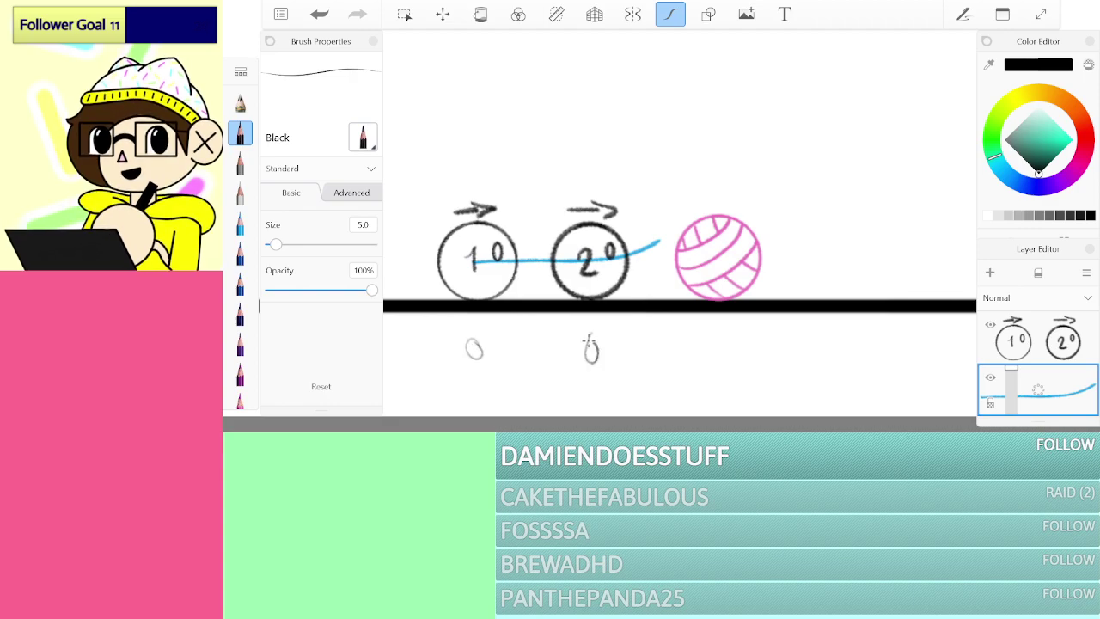
click(319, 16)
key(ctrl+z)
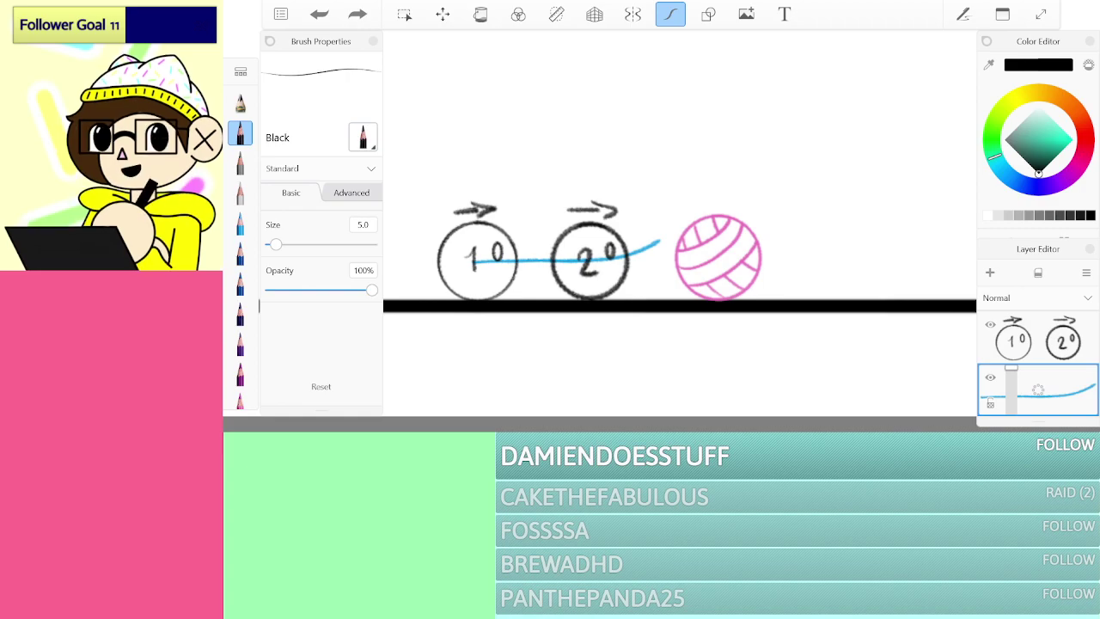
Step: Extend the path with the Sky Blue pencil from its raised end up to just above the pink ball
click(241, 224)
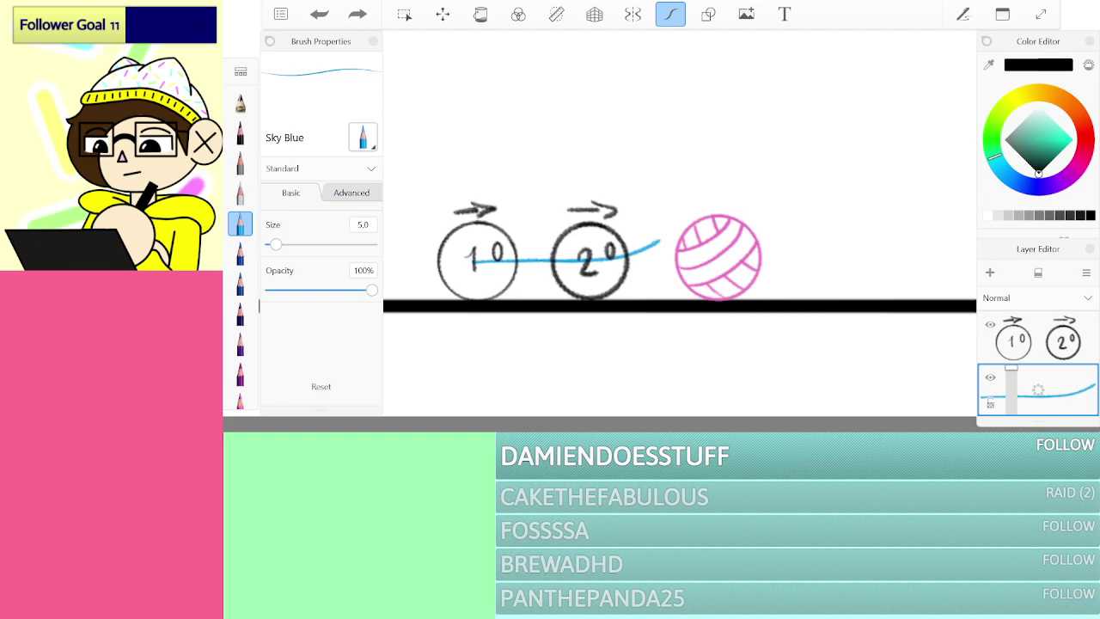
scroll(739, 204, up, 5)
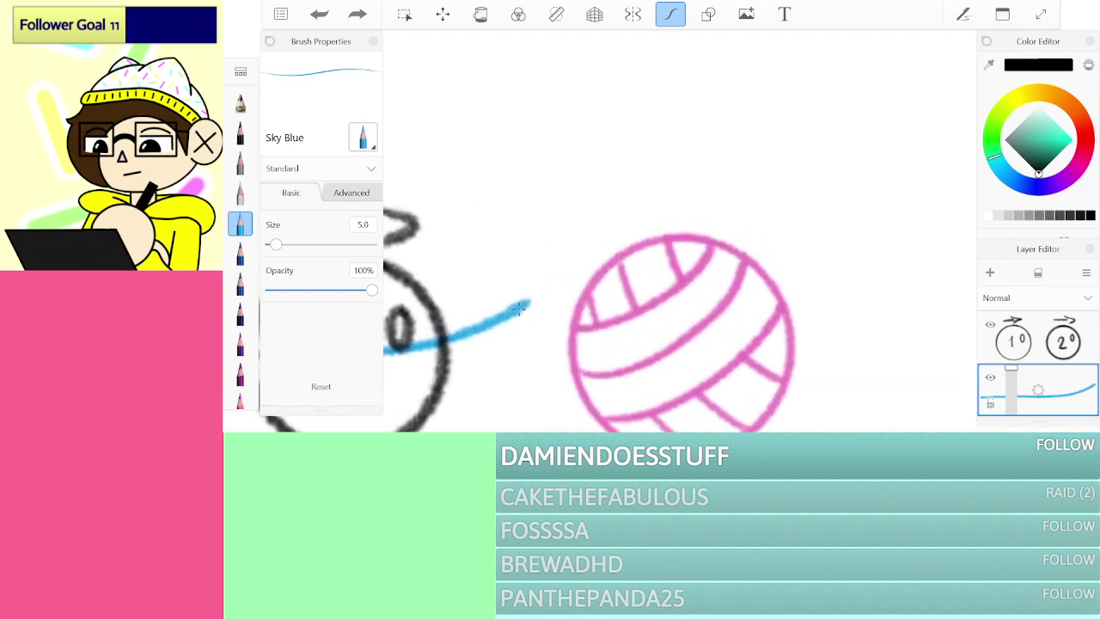
drag(515, 304, 629, 258)
click(319, 14)
mouse_move(507, 313)
mouse_down()
mouse_move(578, 255)
mouse_move(670, 217)
mouse_up()
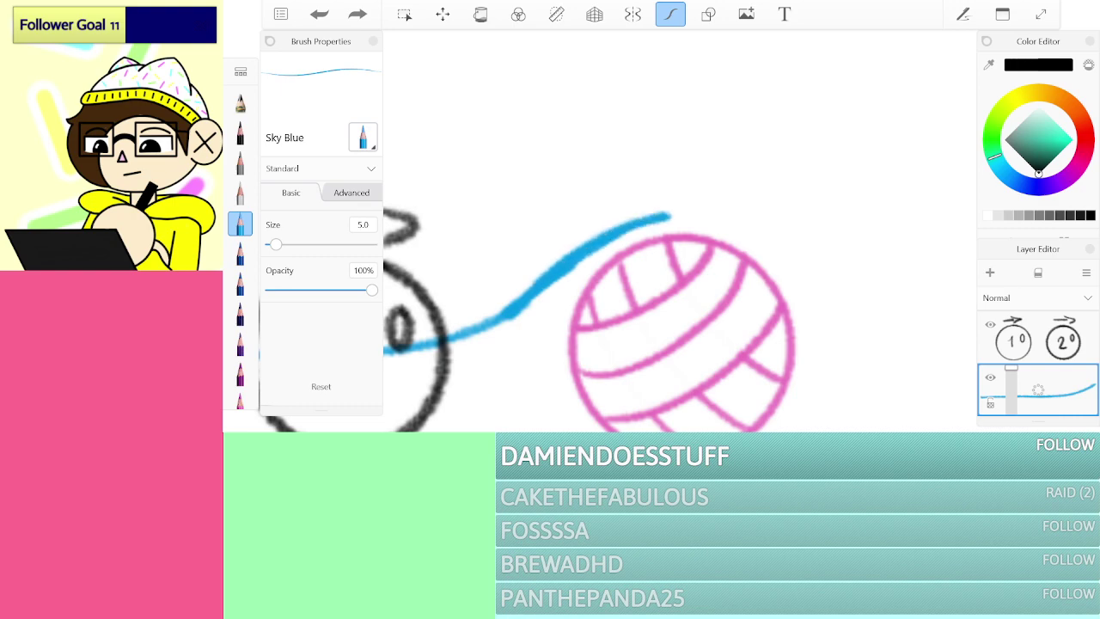
Step: On the character layer, draw a black circle at the path's end on top of the ball, with two eyes and the number 3
click(240, 133)
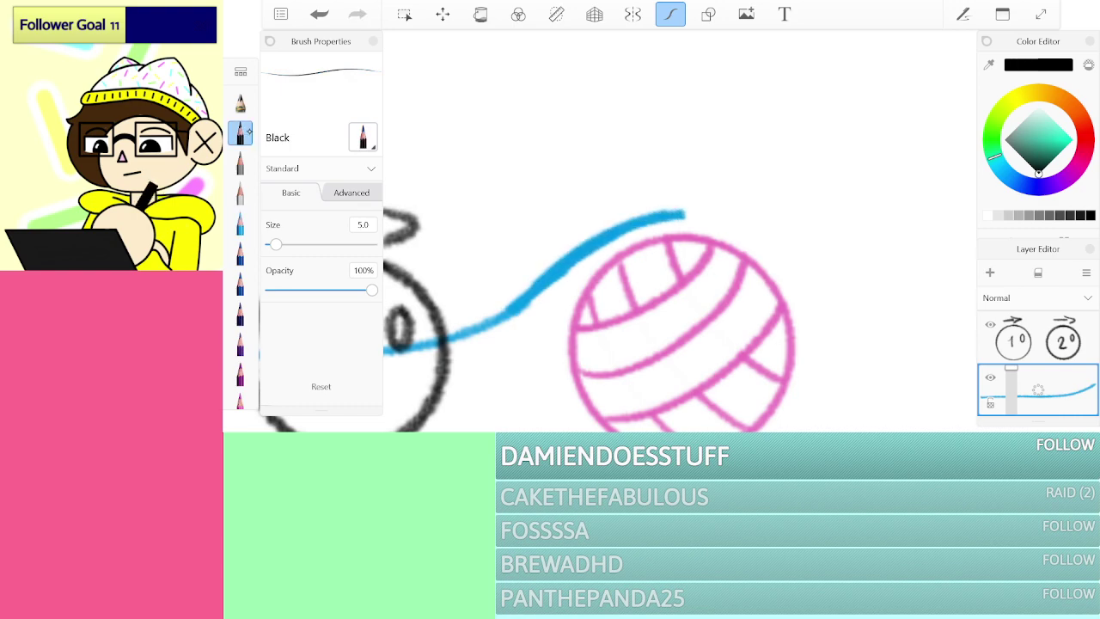
click(1038, 338)
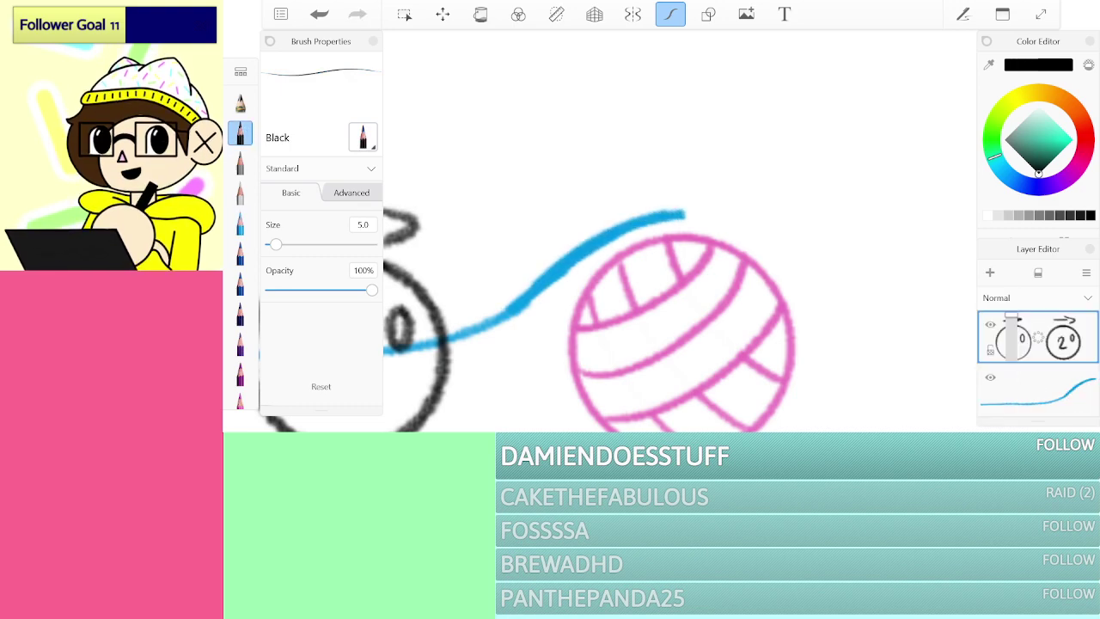
mouse_move(753, 134)
mouse_down()
mouse_move(666, 90)
mouse_move(589, 233)
mouse_move(727, 301)
mouse_move(774, 136)
mouse_move(632, 101)
mouse_up()
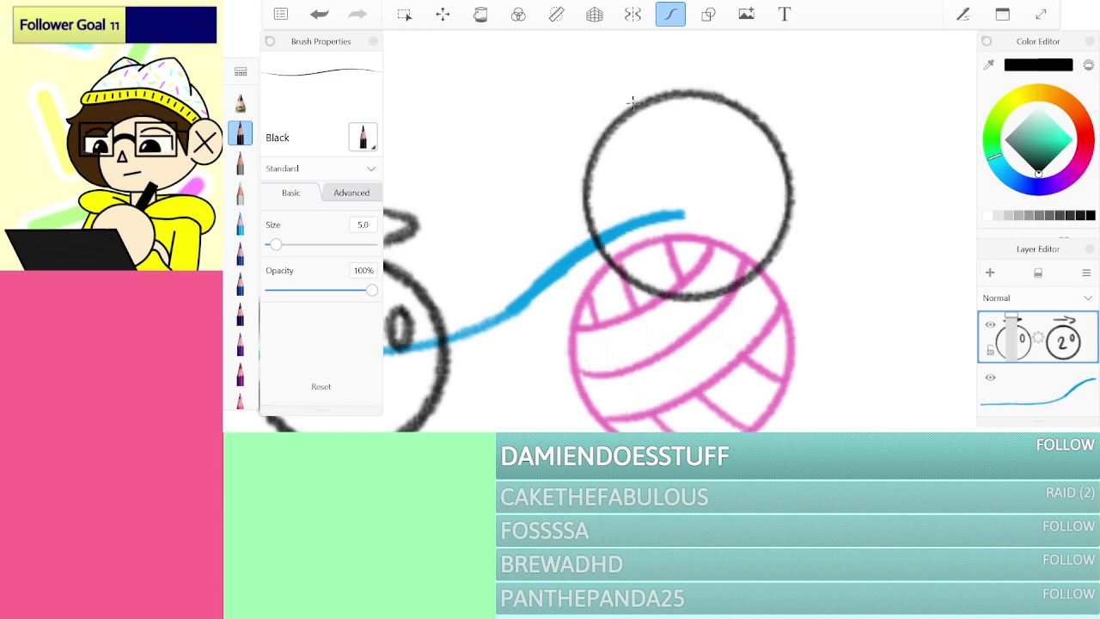
scroll(739, 93, up, 3)
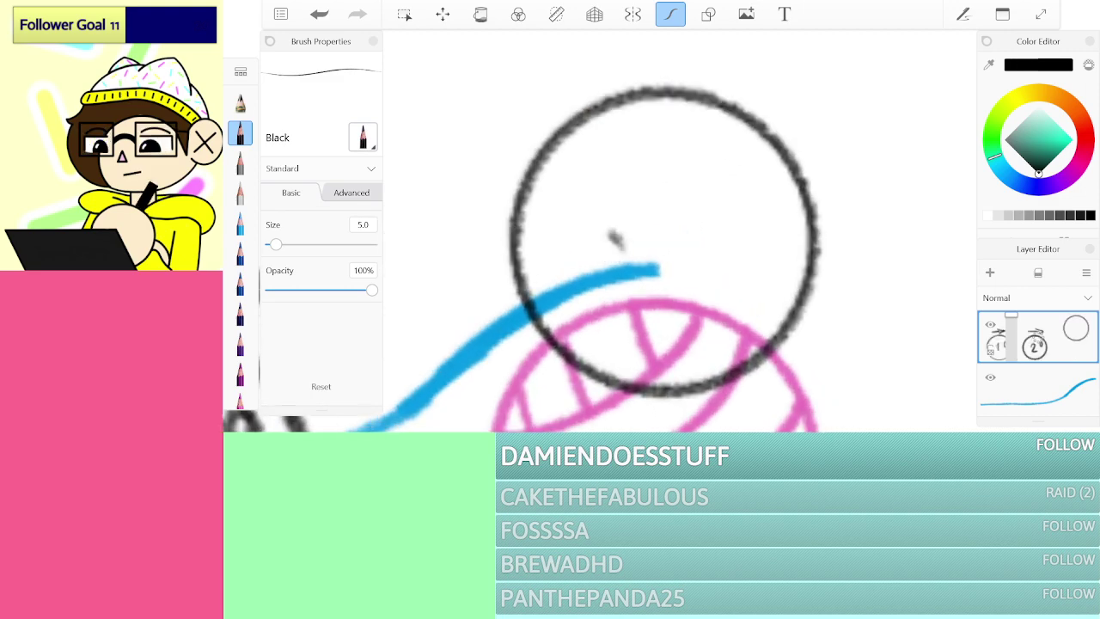
drag(615, 240, 614, 234)
mouse_move(713, 260)
mouse_down()
mouse_move(686, 271)
mouse_move(710, 249)
mouse_move(651, 253)
mouse_move(671, 255)
mouse_move(701, 300)
mouse_move(663, 309)
mouse_up()
scroll(661, 241, up, 2)
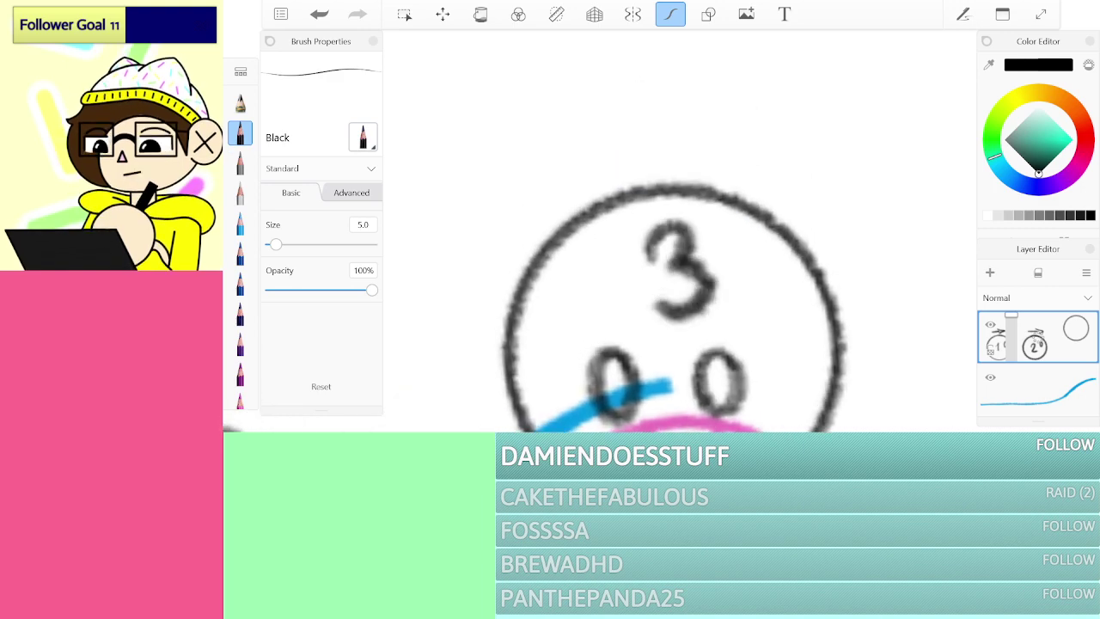
Step: Scribble a small black mark beside the upper edge of circle 3, on the side away from circle 2
scroll(635, 335, down, 3)
scroll(650, 344, up, 3)
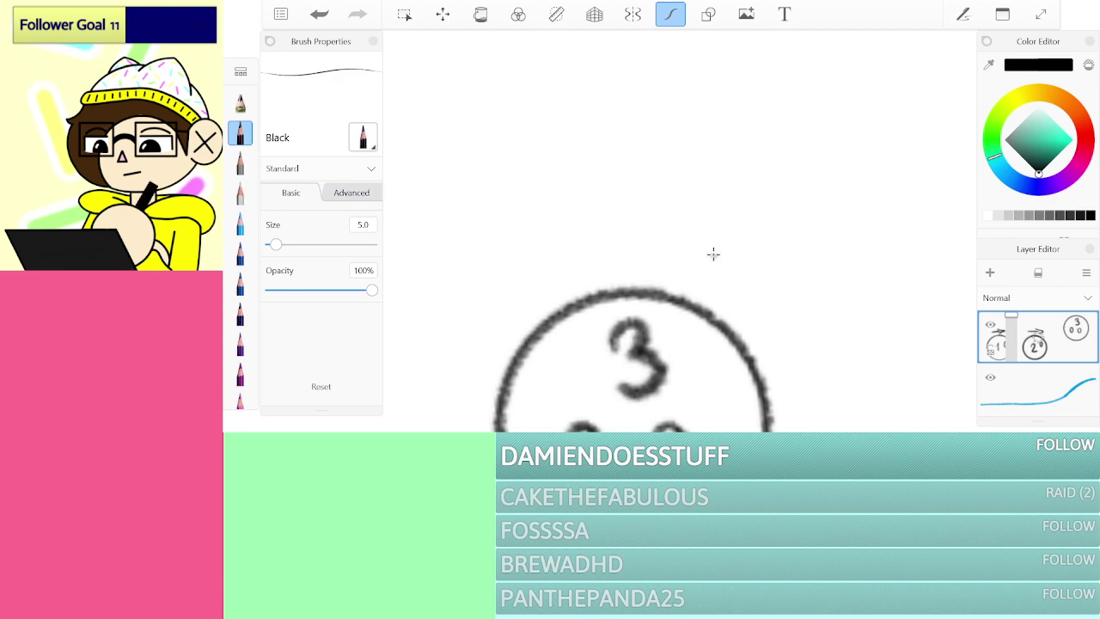
mouse_move(709, 254)
mouse_down()
mouse_move(726, 223)
mouse_move(788, 297)
mouse_move(781, 306)
mouse_move(764, 234)
mouse_move(719, 279)
mouse_move(790, 268)
mouse_move(786, 288)
mouse_up()
key(ctrl+z)
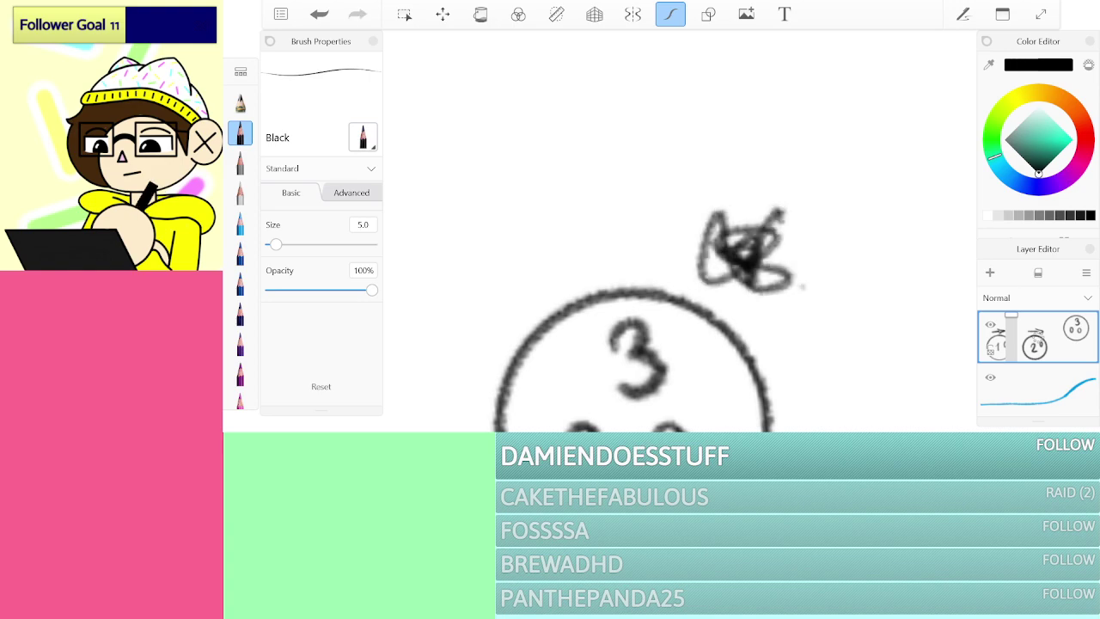
scroll(679, 232, down, 4)
scroll(679, 232, down, 2)
scroll(670, 232, up, 3)
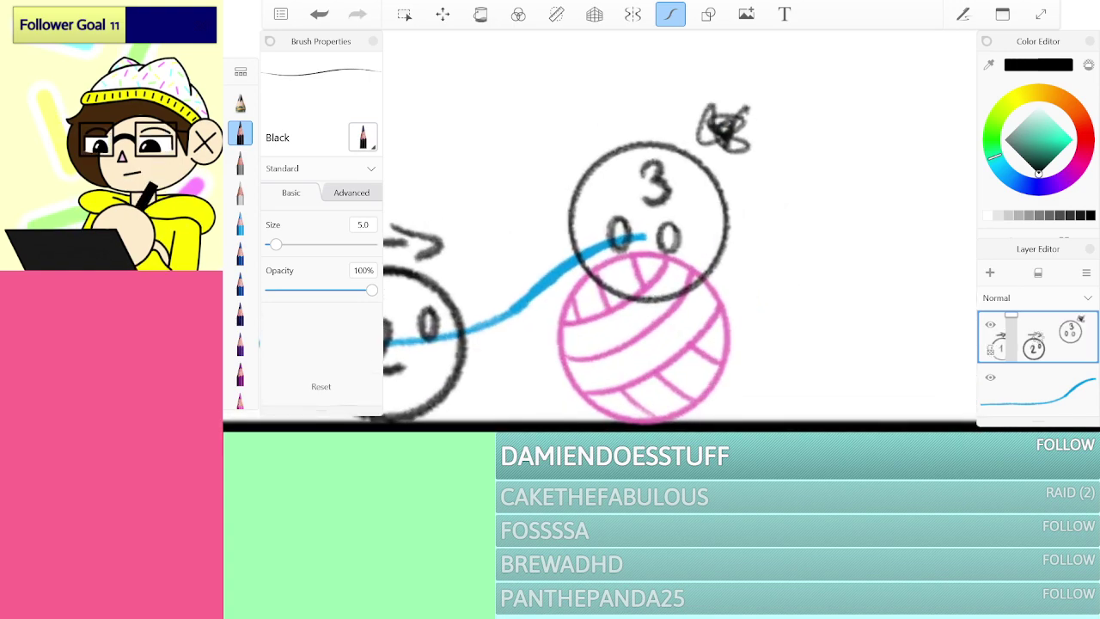
scroll(653, 258, down, 2)
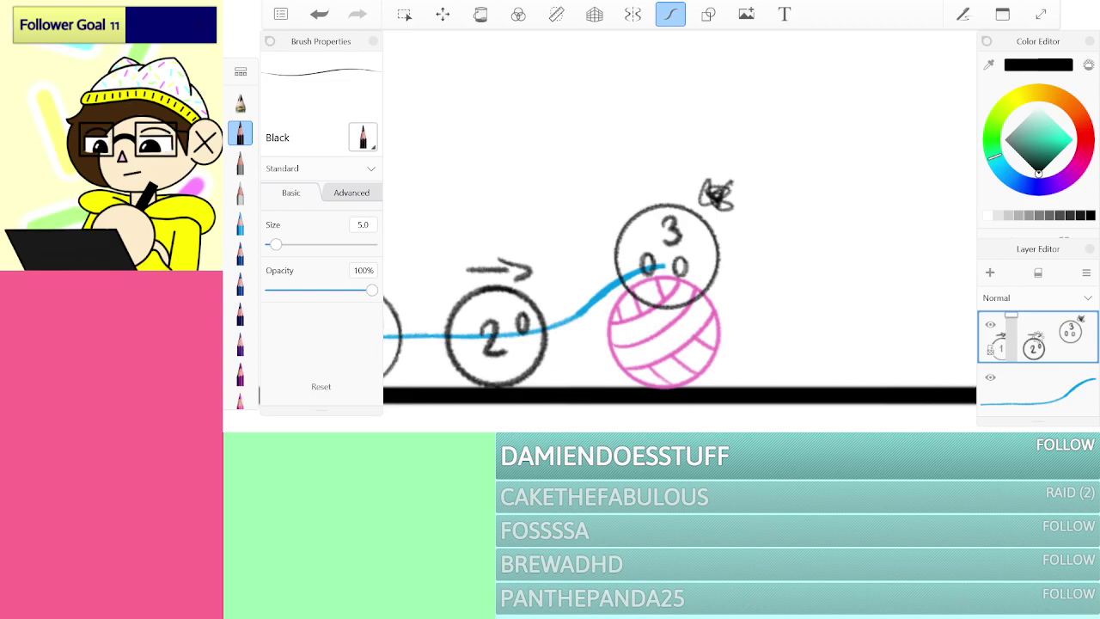
click(239, 223)
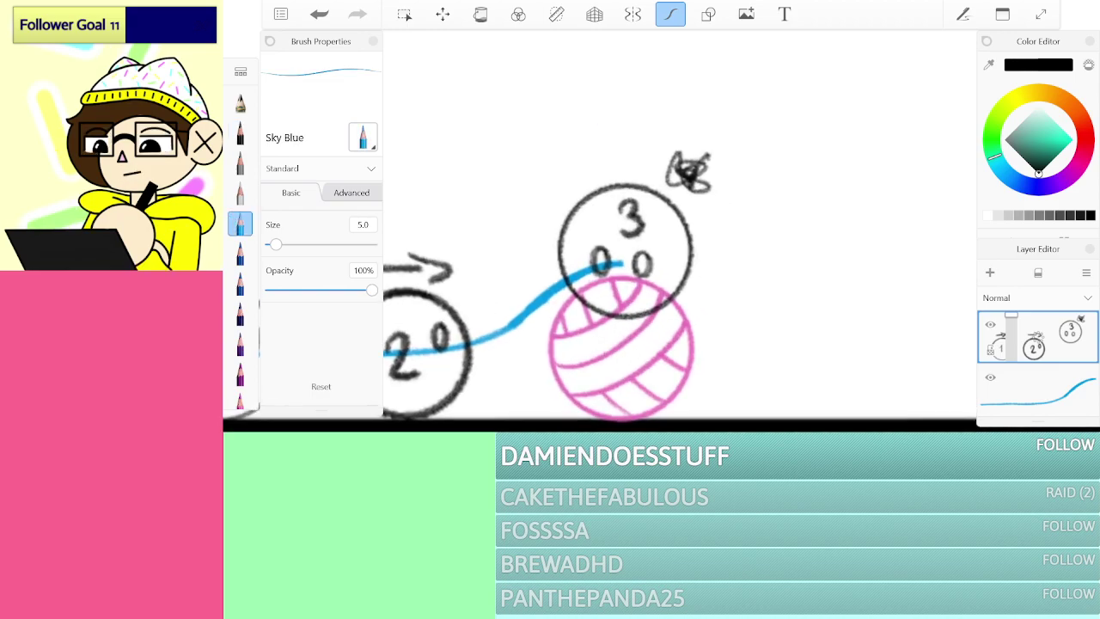
scroll(619, 283, up, 2)
scroll(618, 283, up, 1)
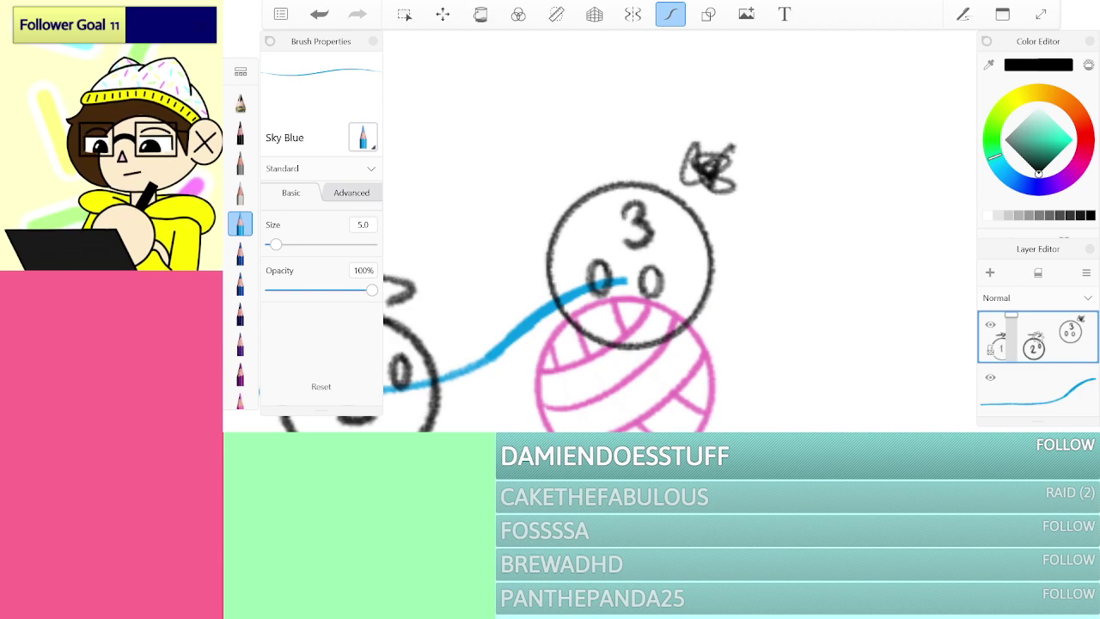
click(240, 133)
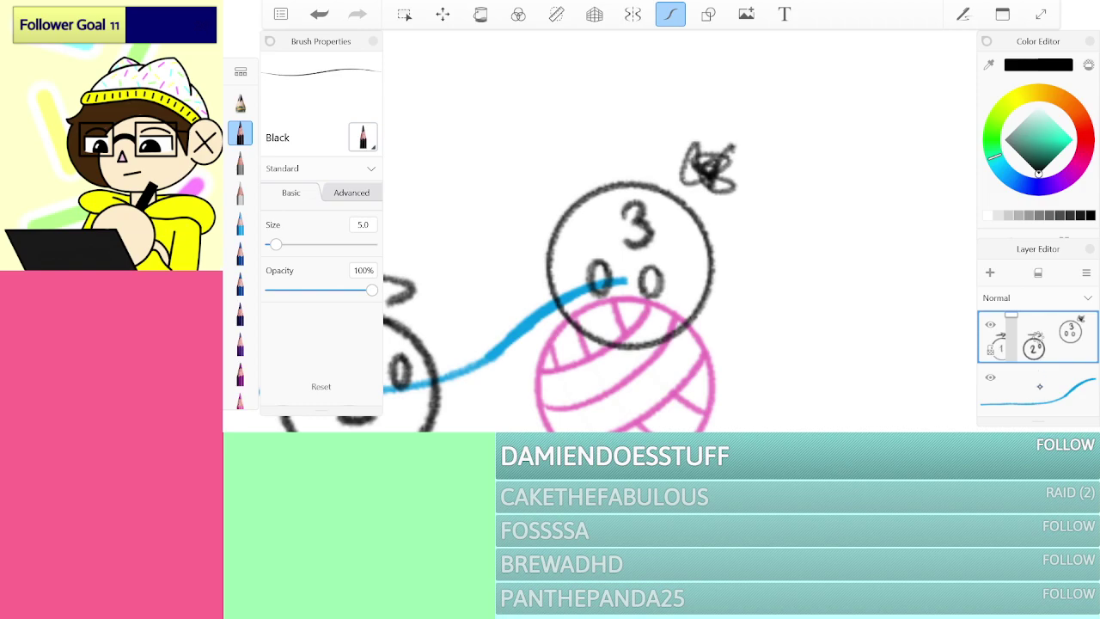
Step: Show the Movement 2 layer together with the Movement 3 drawing, leaving Movement 1 hidden
scroll(1039, 381, down, 3)
click(989, 377)
scroll(722, 187, down, 5)
scroll(679, 232, down, 1)
click(990, 377)
click(989, 324)
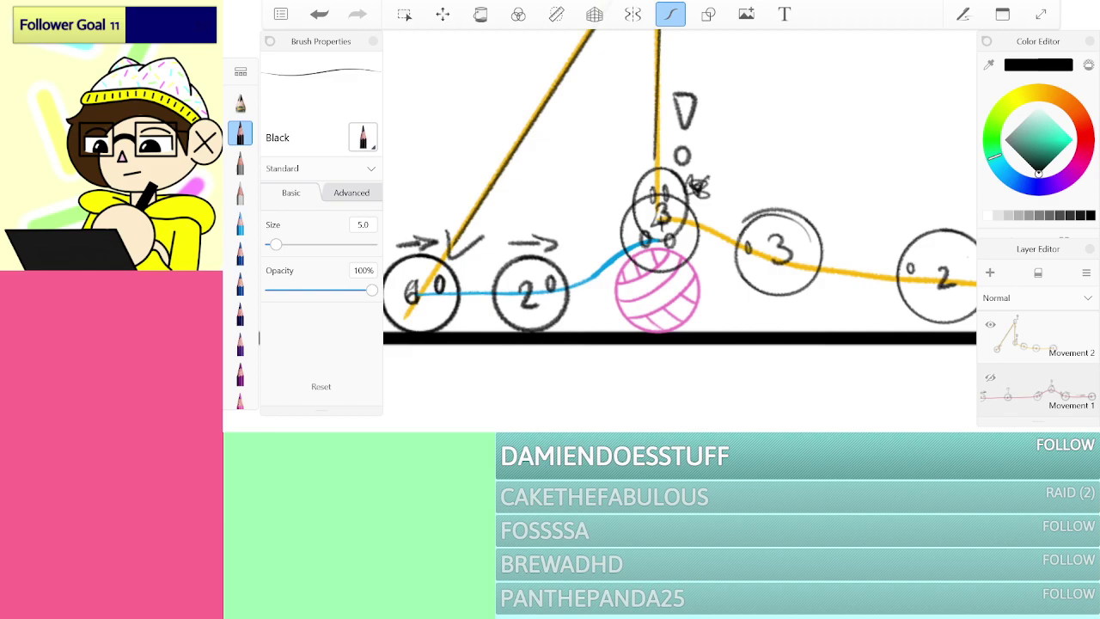
Step: Handwrite "Bap" in quotation marks above circle 3 of Movement 2 with the Black pencil
scroll(679, 230, up, 5)
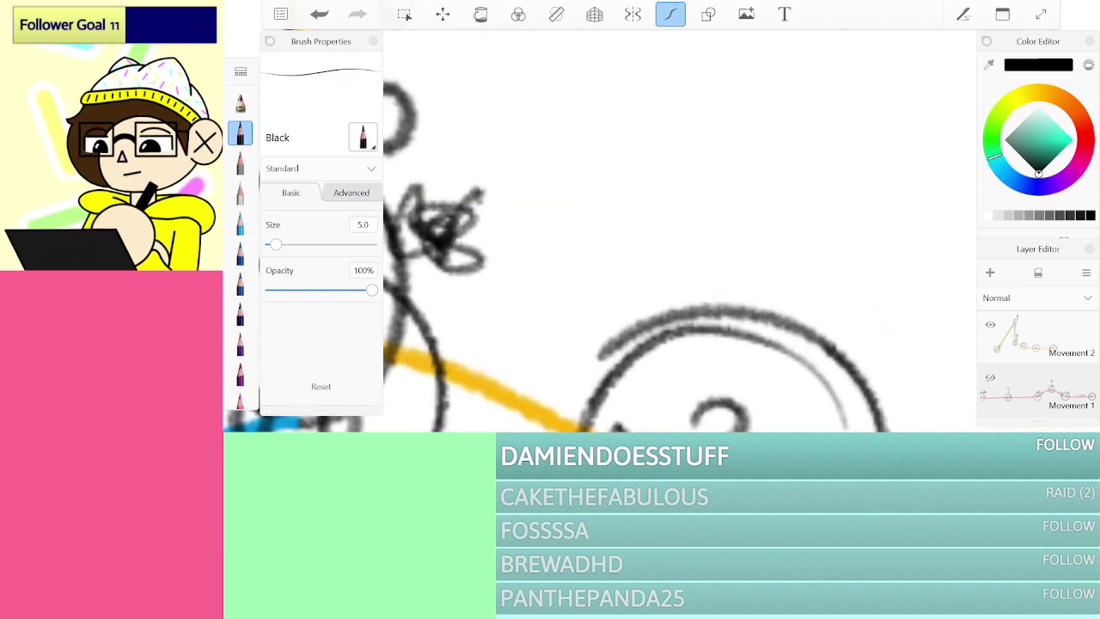
mouse_move(626, 231)
mouse_down()
mouse_move(632, 281)
mouse_move(623, 211)
mouse_move(672, 220)
mouse_move(643, 247)
mouse_move(629, 282)
mouse_up()
mouse_move(739, 242)
mouse_down()
mouse_move(720, 280)
mouse_move(756, 284)
mouse_up()
mouse_move(783, 249)
mouse_down()
mouse_move(777, 298)
mouse_move(783, 276)
mouse_up()
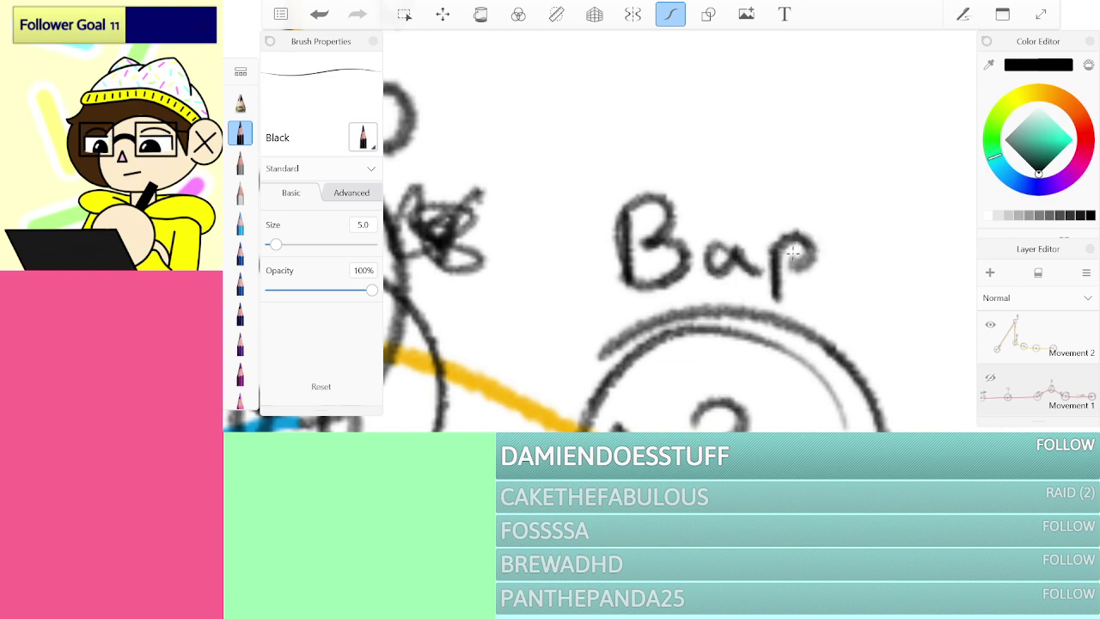
mouse_move(586, 175)
mouse_down()
mouse_move(569, 222)
mouse_move(601, 207)
mouse_move(592, 224)
mouse_up()
mouse_move(812, 180)
mouse_down()
mouse_move(854, 209)
mouse_move(816, 216)
mouse_up()
mouse_move(829, 166)
mouse_down()
mouse_move(821, 220)
mouse_move(845, 225)
mouse_up()
scroll(849, 195, down, 3)
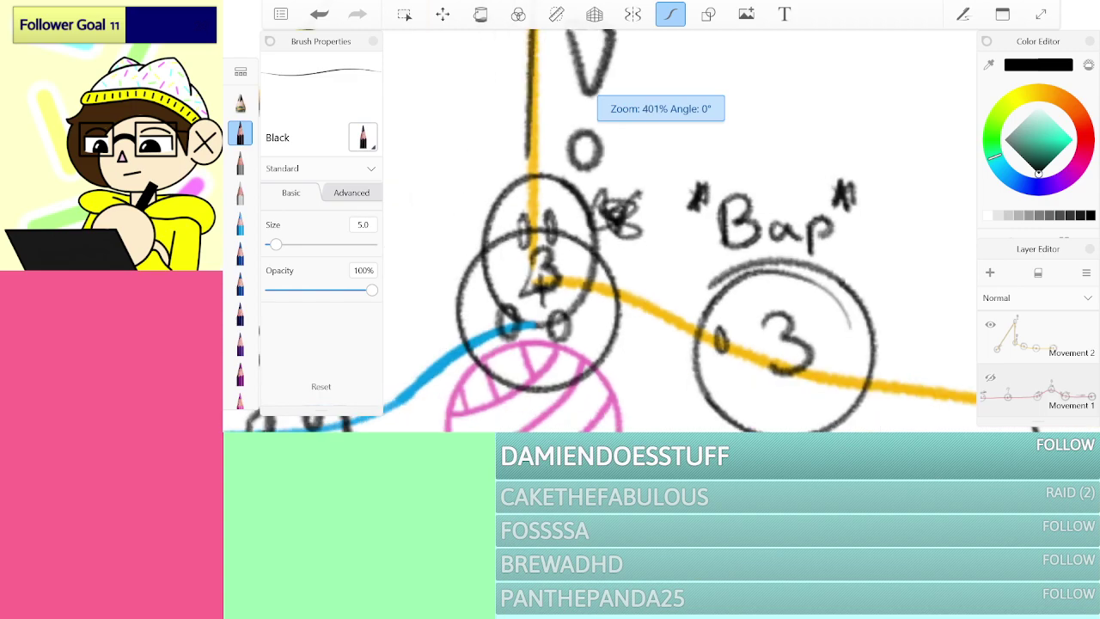
Step: Start a handwritten note beginning with "Alo" beside the exclamation mark above the ball
scroll(633, 88, up, 5)
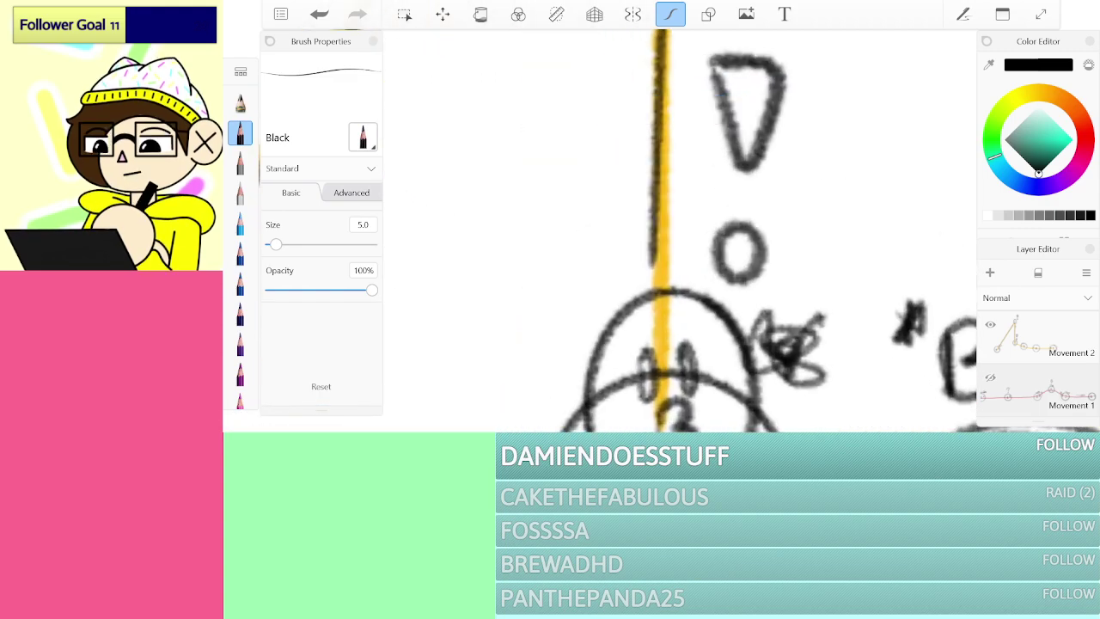
scroll(601, 189, up, 2)
mouse_move(597, 189)
mouse_down()
mouse_move(636, 182)
mouse_move(590, 222)
mouse_move(642, 229)
mouse_up()
drag(691, 169, 684, 199)
drag(709, 151, 670, 244)
drag(713, 153, 744, 242)
drag(670, 216, 757, 194)
drag(756, 151, 773, 245)
mouse_move(823, 196)
mouse_down()
mouse_move(843, 227)
mouse_move(841, 200)
mouse_move(898, 199)
mouse_up()
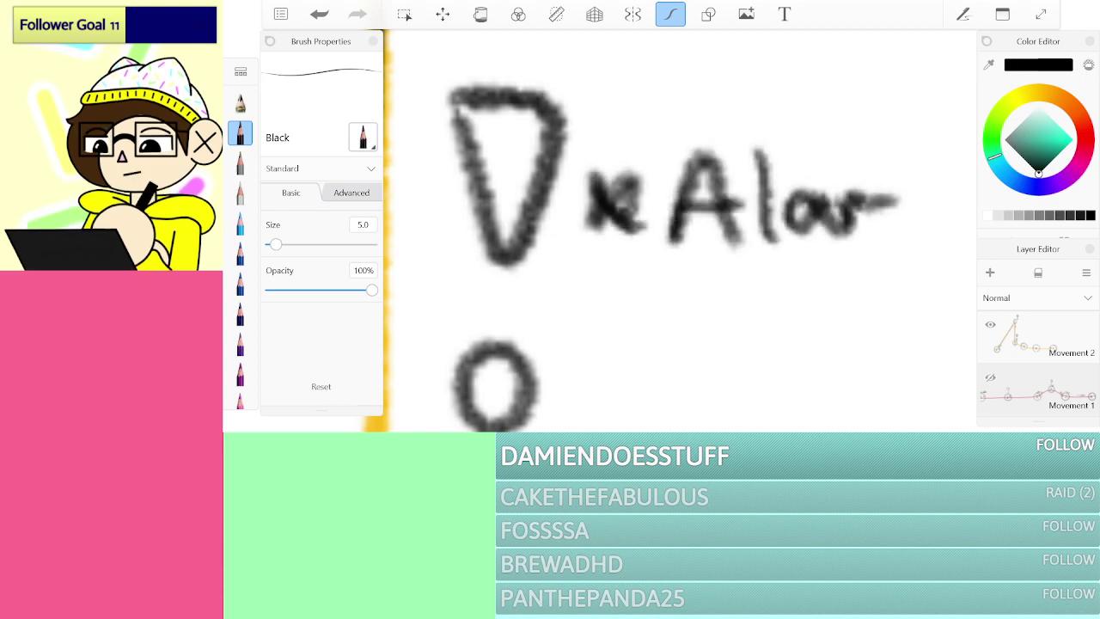
Step: Hide the Movement 2 layer and the Movement 3 character layer
click(991, 378)
click(990, 378)
click(990, 324)
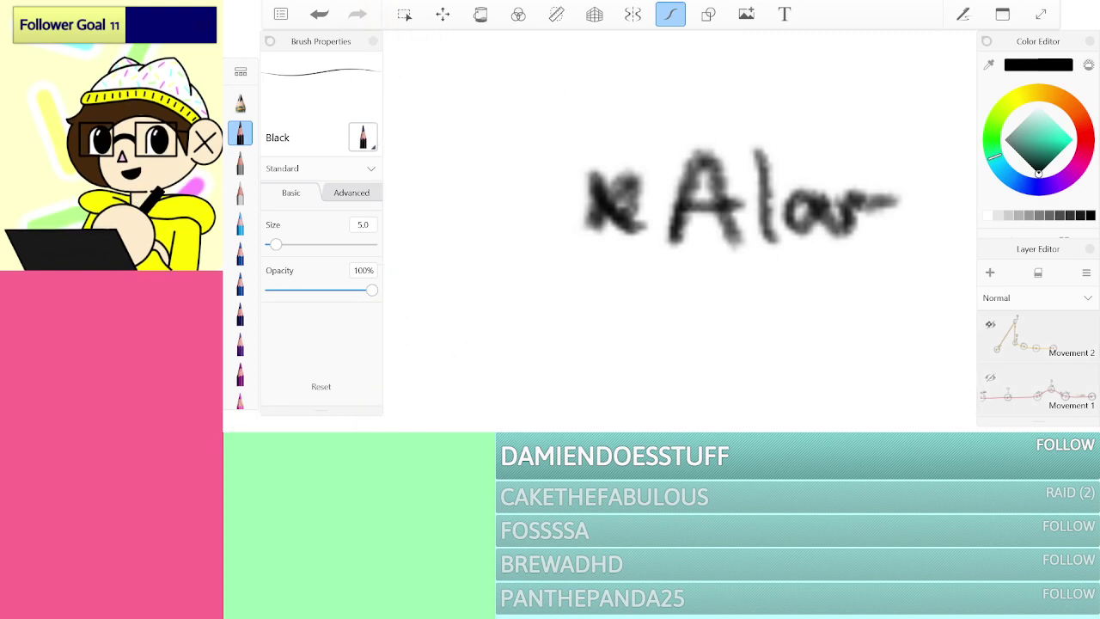
scroll(1038, 362, up, 3)
click(991, 326)
scroll(1038, 362, down, 2)
scroll(1037, 363, up, 3)
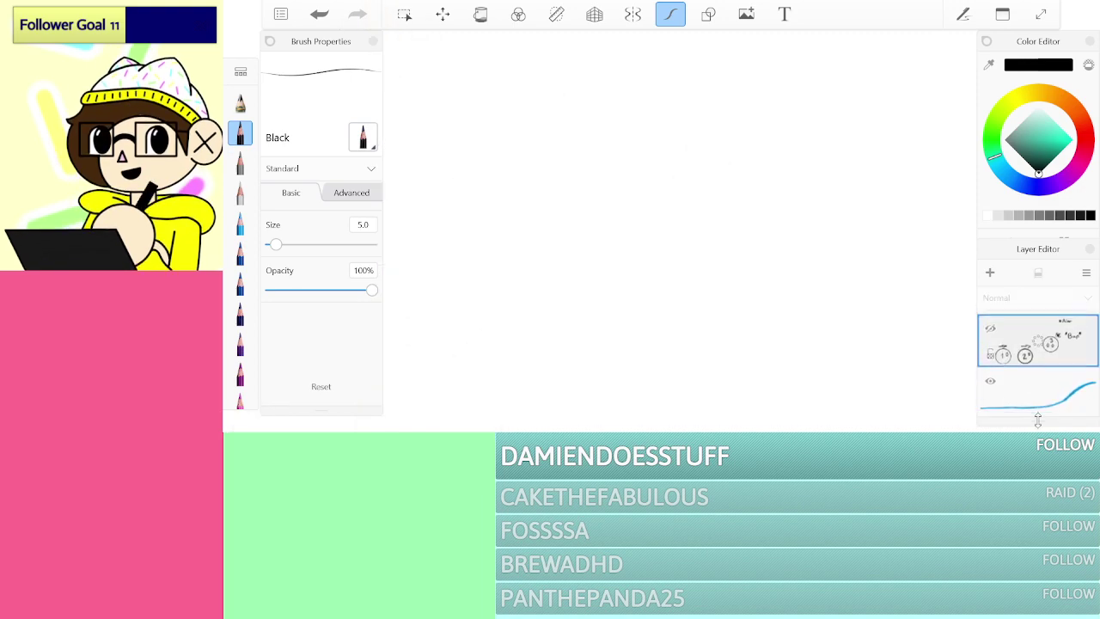
Step: Undo the handwritten notes and the extra vertical stroke, keeping the numbered circles and the scribbled mark beside circle 3
key(ctrl+z)
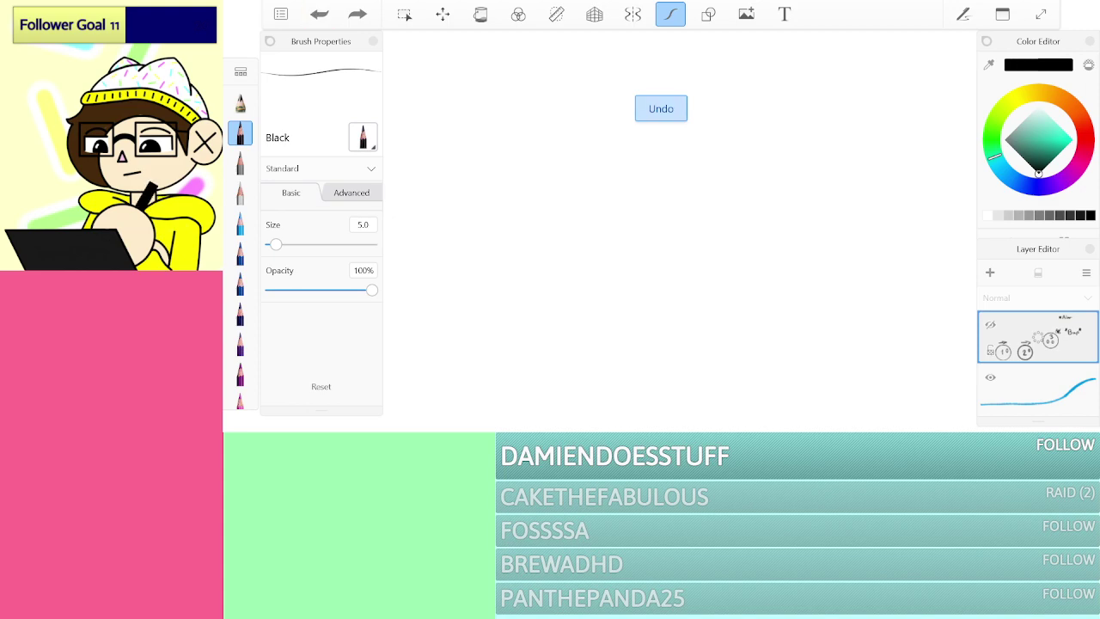
mouse_move(781, 351)
mouse_down()
mouse_move(794, 182)
mouse_move(780, 204)
mouse_up()
scroll(780, 258, down, 5)
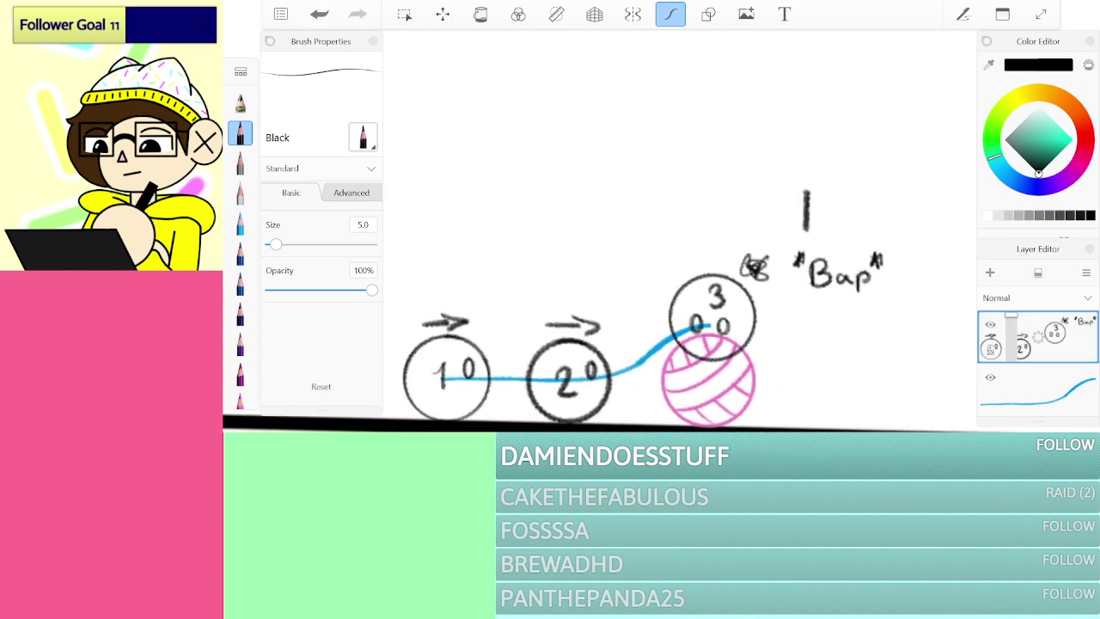
key(ctrl+z)
key(ctrl+z)
key(ctrl+z)
key(ctrl+z)
key(ctrl+z)
key(ctrl+z)
key(ctrl+z)
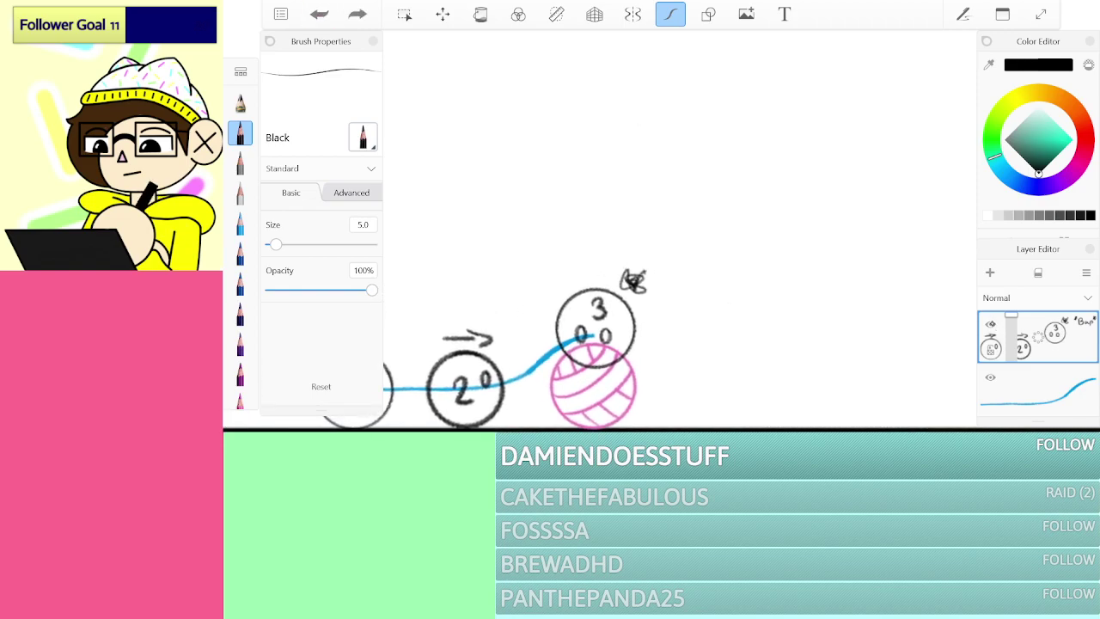
Step: Hide the Movement 3 character layer and the blue path layer so only the ball and ground show
click(991, 323)
click(990, 377)
mouse_move(1030, 384)
mouse_down()
mouse_move(1026, 316)
mouse_move(1011, 351)
mouse_up()
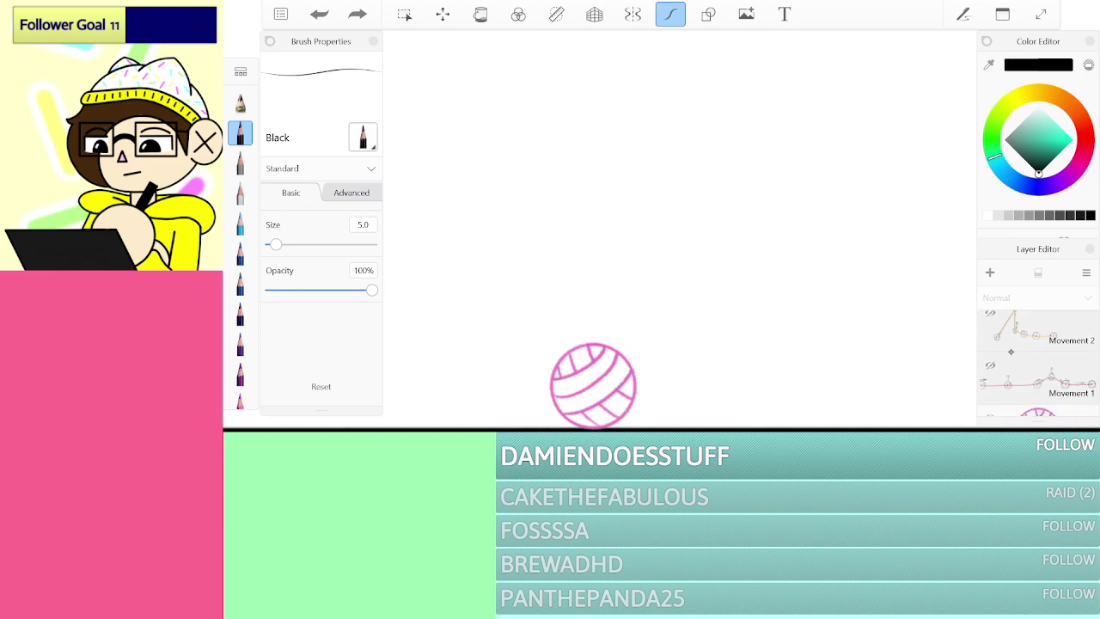
Step: Show the Movement 1 layer and make it the active layer for drawing
click(990, 366)
scroll(734, 232, down, 5)
scroll(601, 249, up, 6)
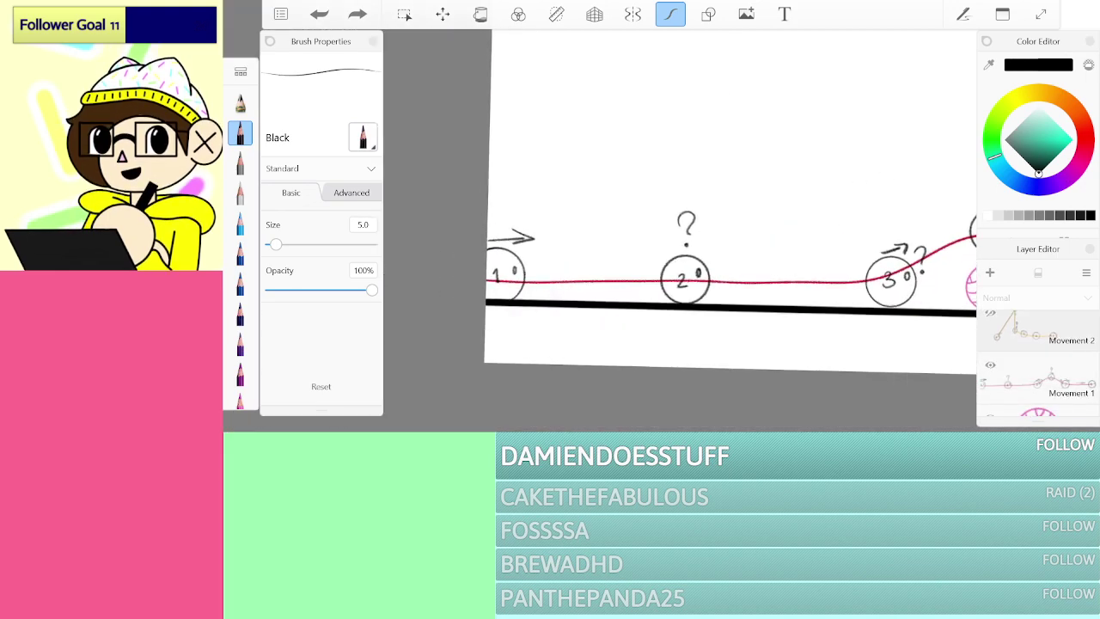
scroll(679, 257, down, 3)
scroll(674, 275, up, 6)
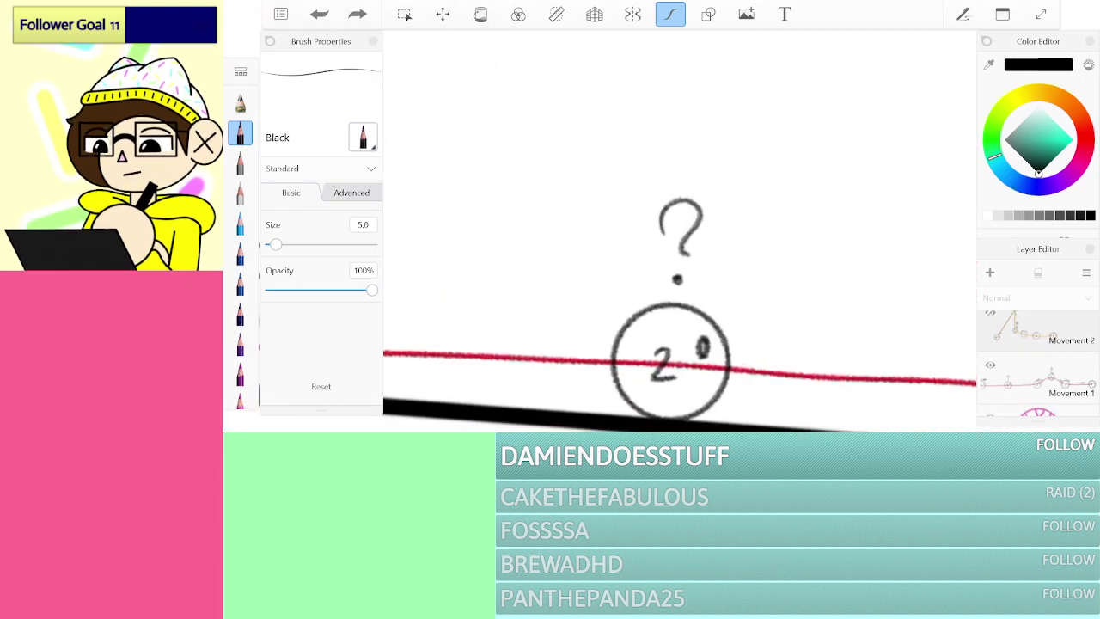
scroll(687, 232, up, 1)
scroll(1054, 365, up, 3)
scroll(1053, 365, down, 3)
click(1039, 355)
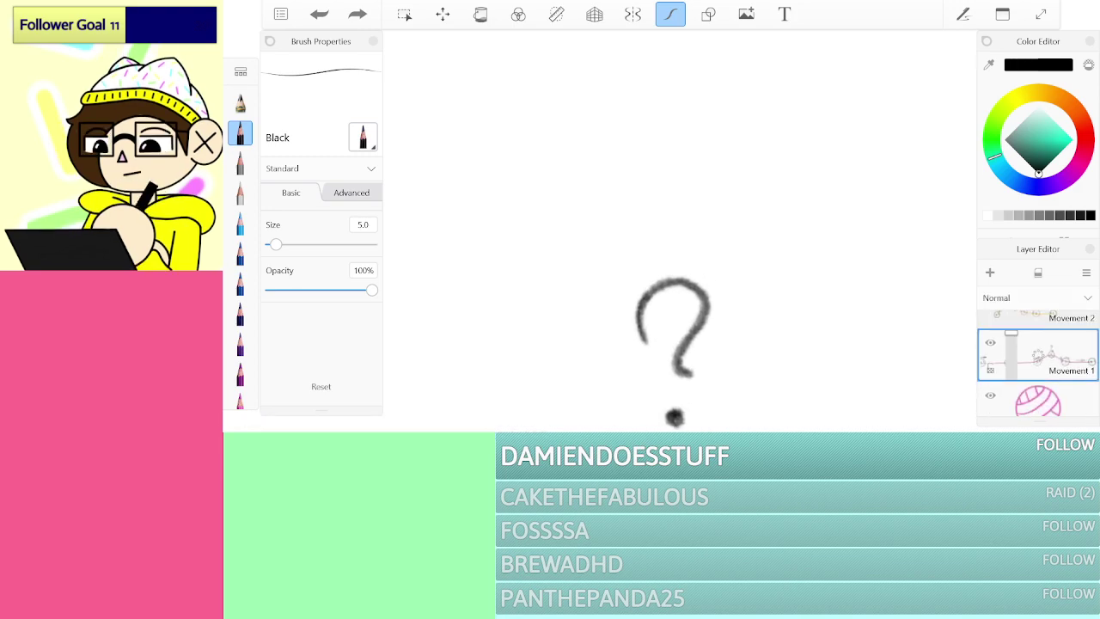
mouse_move(591, 213)
mouse_down()
mouse_move(565, 225)
mouse_move(591, 263)
mouse_move(599, 246)
mouse_move(633, 239)
mouse_move(635, 257)
mouse_move(660, 233)
mouse_move(669, 256)
mouse_move(678, 231)
mouse_up()
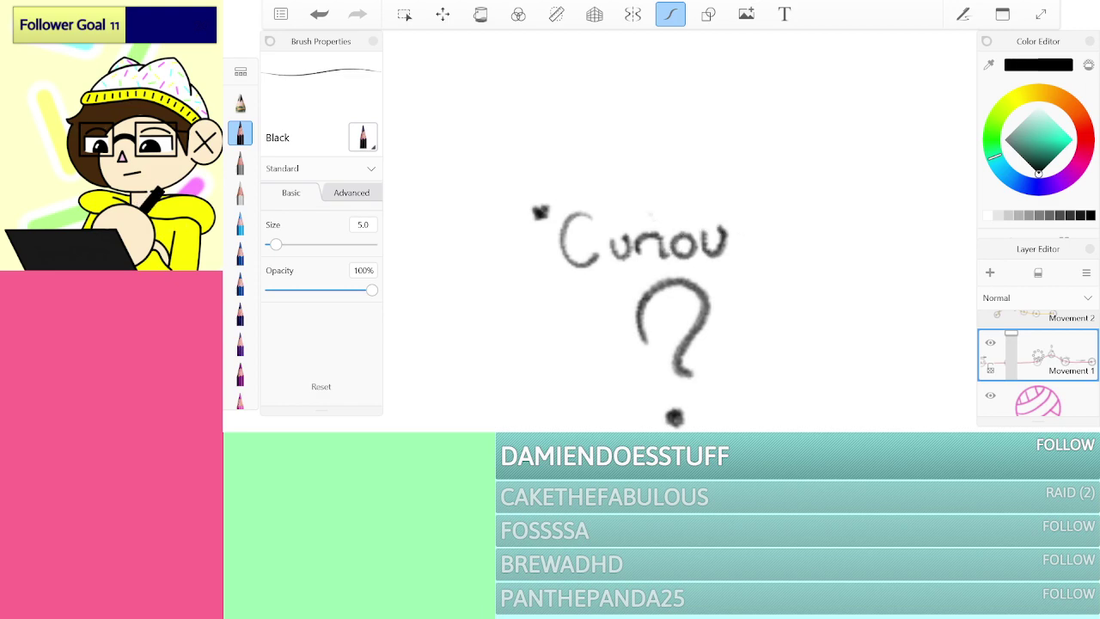
drag(748, 227, 739, 256)
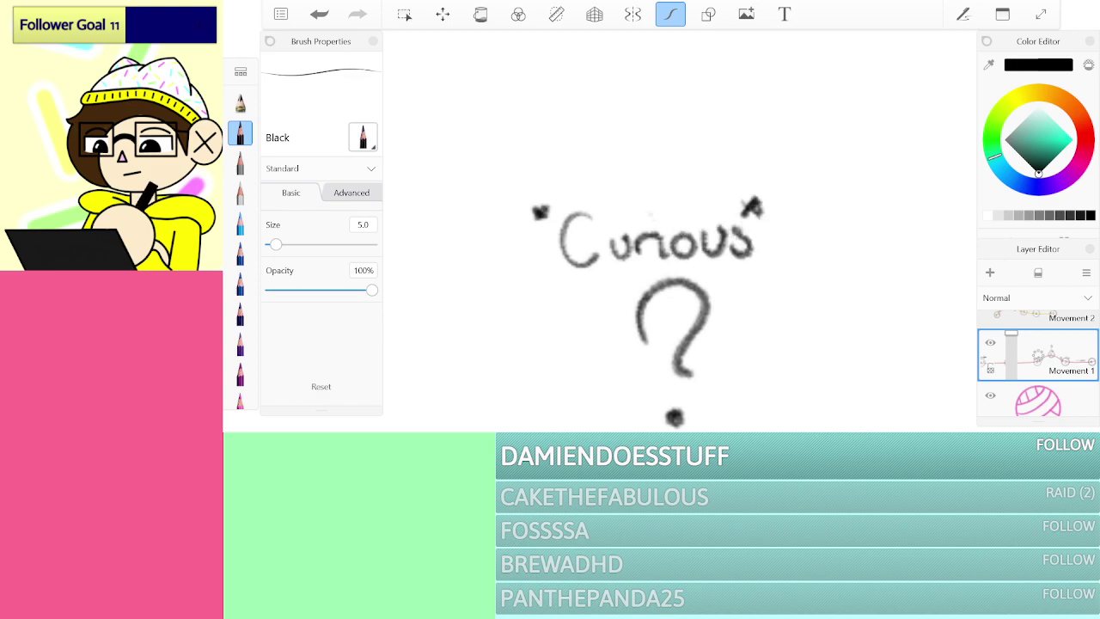
key(ctrl+z)
key(ctrl+z)
key(ctrl+z)
key(ctrl+z)
scroll(704, 177, up, 4)
key(ctrl+z)
scroll(705, 177, up, 1)
key(ctrl+z)
click(319, 14)
click(318, 14)
click(319, 13)
Step: Handwrite the note "*Confusion*" in black above the question mark over circle 2
mouse_move(565, 290)
mouse_down()
mouse_move(595, 314)
mouse_move(634, 315)
mouse_move(681, 346)
mouse_move(680, 302)
mouse_up()
drag(691, 277, 727, 316)
mouse_move(759, 263)
mouse_down()
mouse_move(730, 311)
mouse_move(794, 311)
mouse_up()
drag(825, 263, 818, 266)
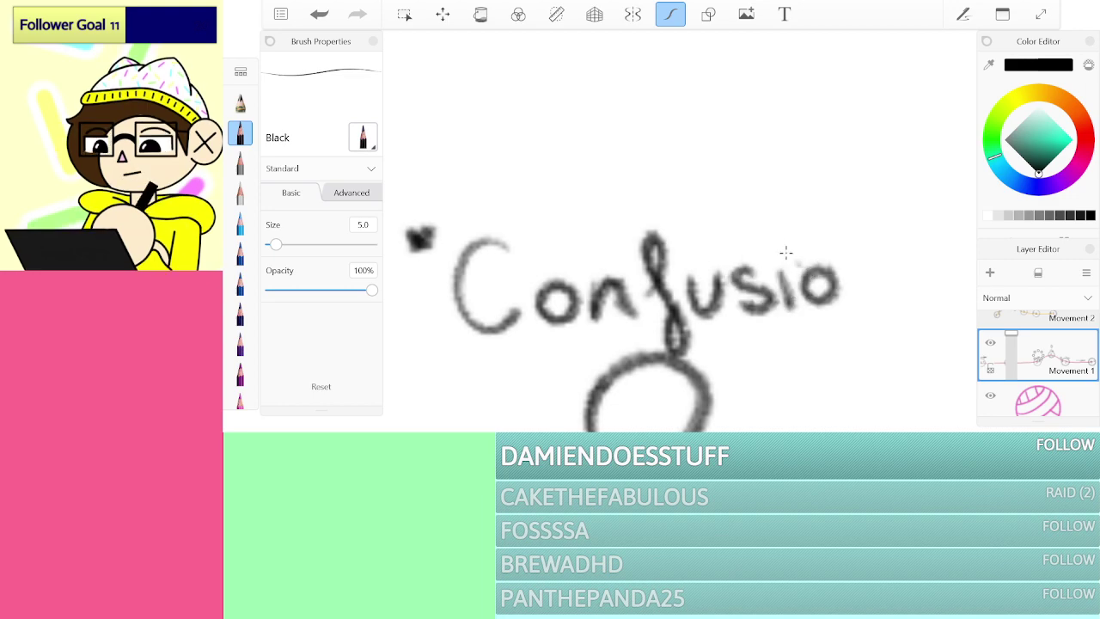
drag(851, 306, 898, 301)
drag(890, 226, 918, 250)
Step: Draw a wide black bracket with a central peak spanning above circles 3, 4 and 5
scroll(679, 232, down, 5)
scroll(679, 232, up, 4)
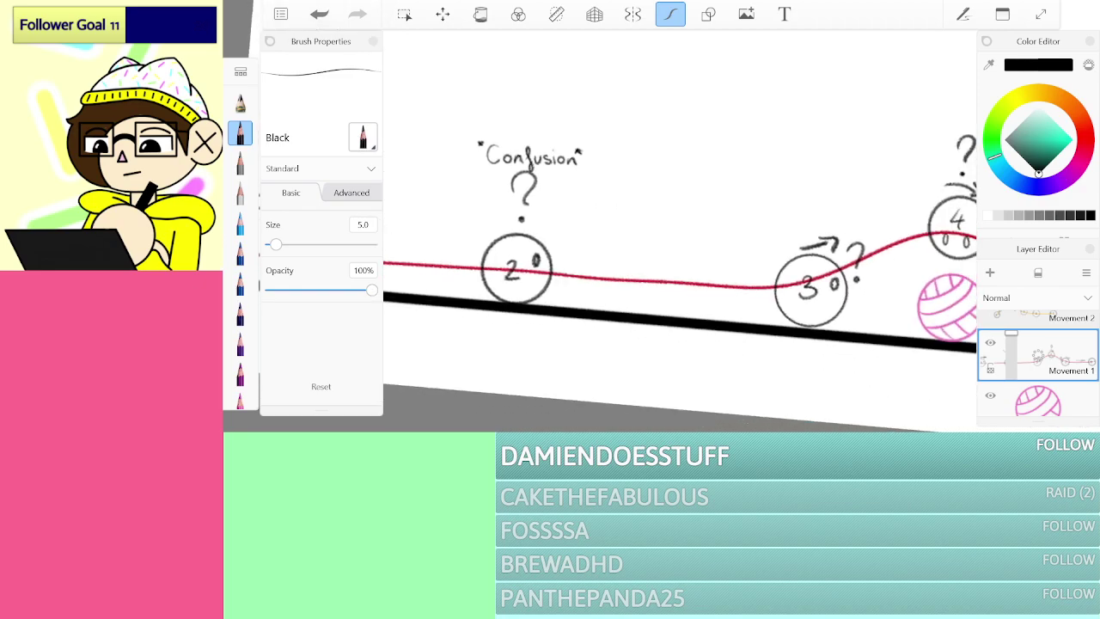
scroll(781, 196, up, 3)
scroll(679, 258, down, 3)
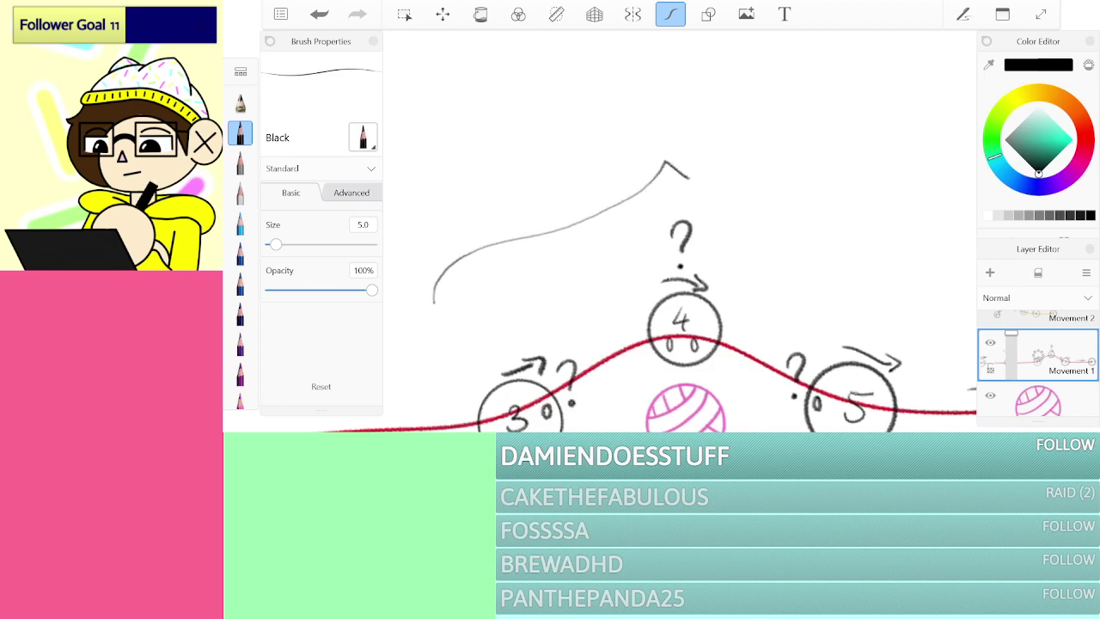
scroll(919, 307, up, 5)
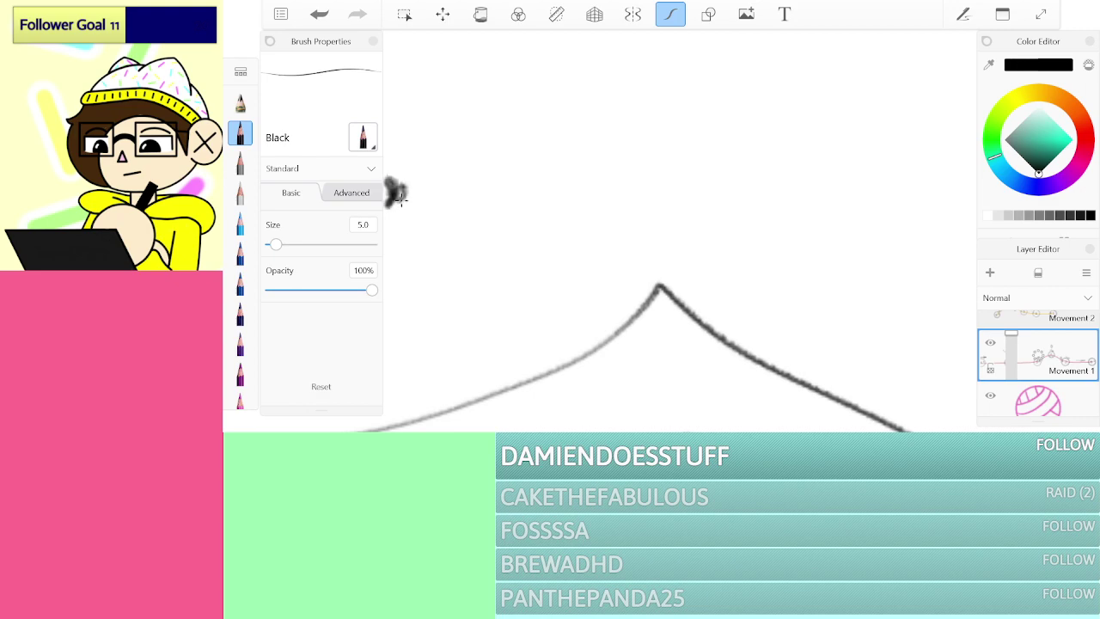
Step: Handwrite the note "*Curious investigation*" above the peak of the bracket over circles 3 to 5
mouse_move(428, 172)
mouse_down()
mouse_move(464, 236)
mouse_move(502, 219)
mouse_move(516, 230)
mouse_up()
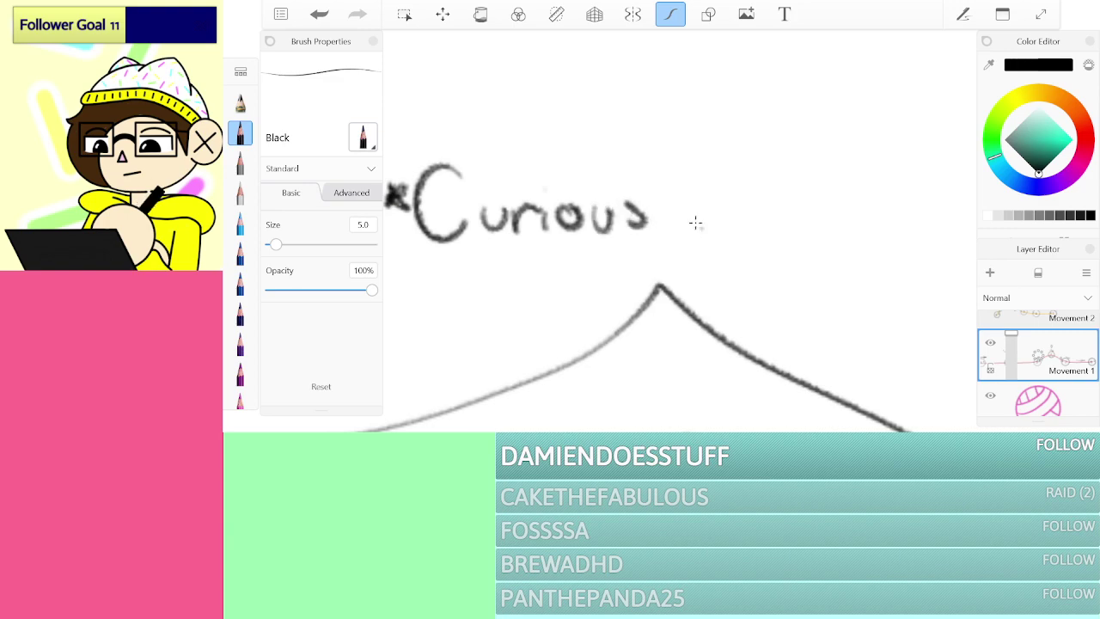
mouse_move(705, 225)
mouse_down()
mouse_move(757, 225)
mouse_move(782, 197)
mouse_move(784, 226)
mouse_up()
click(822, 164)
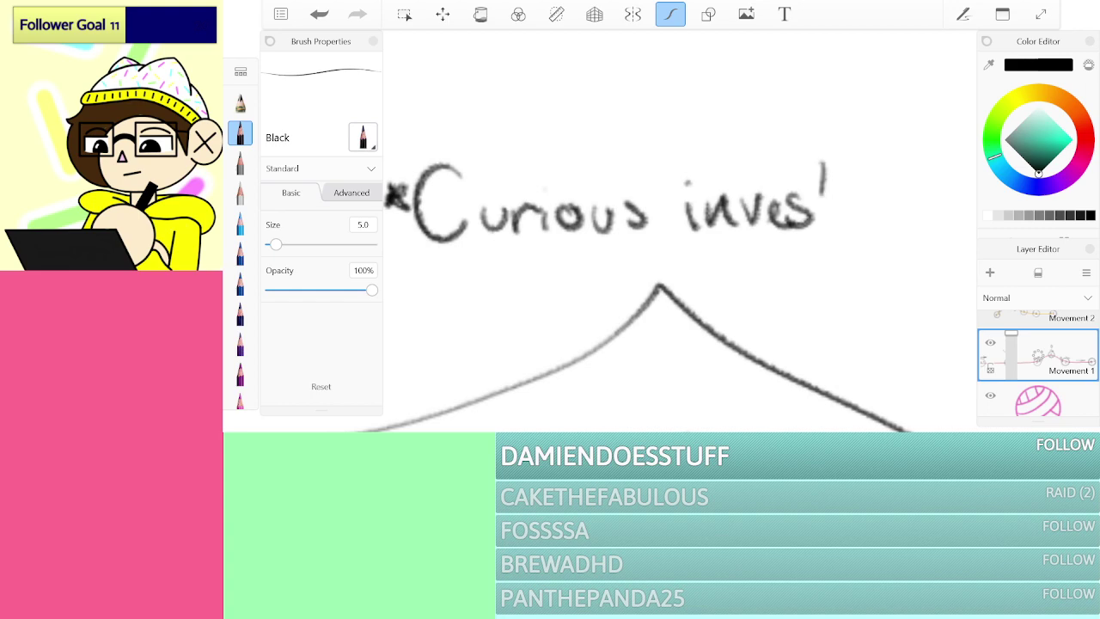
mouse_move(877, 190)
mouse_down()
mouse_move(881, 210)
mouse_move(846, 254)
mouse_up()
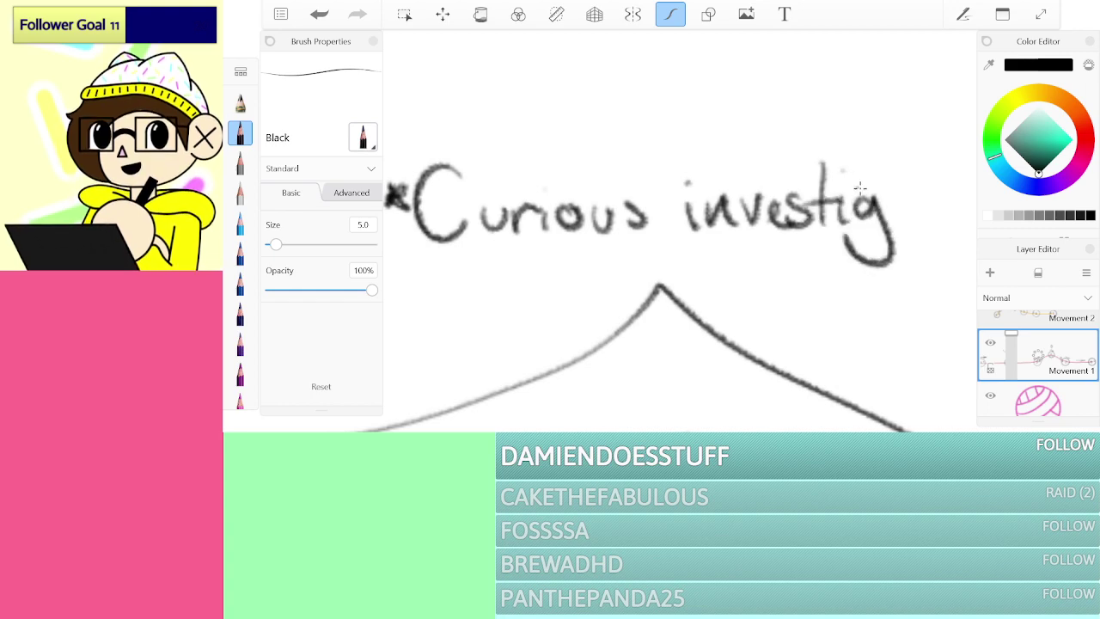
click(918, 168)
mouse_move(912, 198)
mouse_down()
mouse_move(921, 220)
mouse_move(748, 198)
mouse_move(711, 206)
mouse_move(736, 225)
mouse_move(783, 225)
mouse_up()
drag(778, 163, 806, 160)
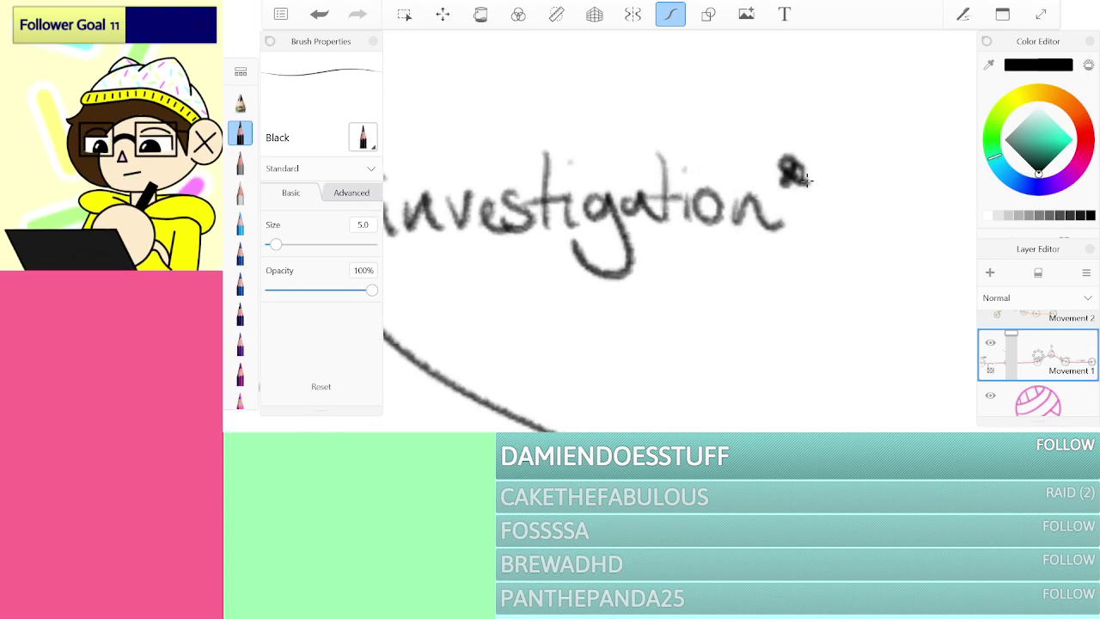
scroll(681, 231, down, 5)
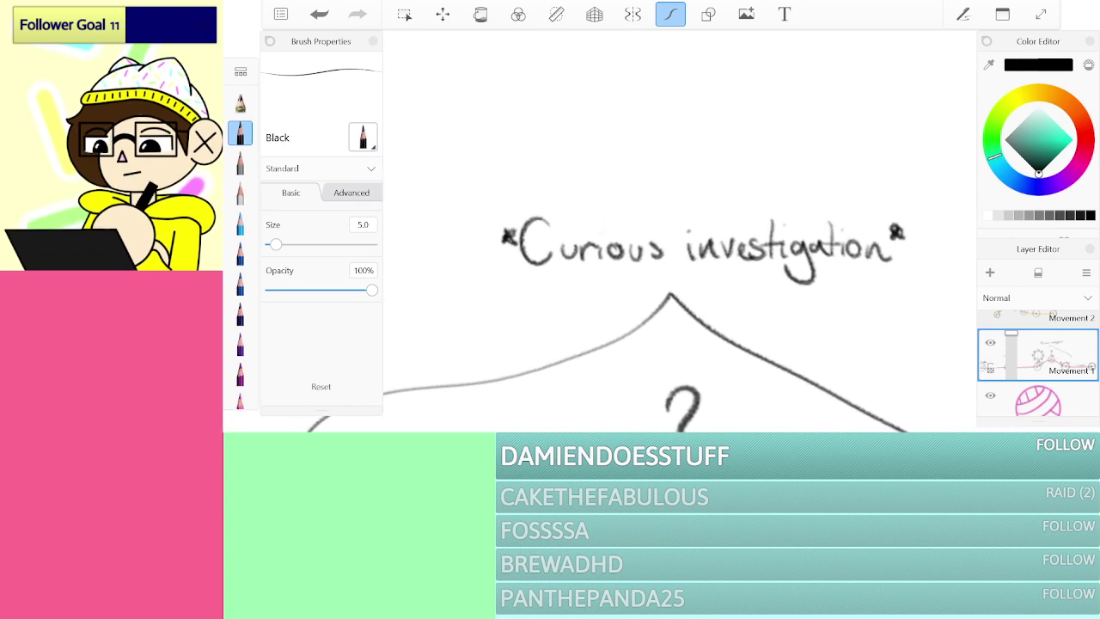
Step: Select the "*Curious investigation*" note and move it slightly down so it sits centred over the bracket's peak
click(404, 13)
mouse_move(516, 179)
mouse_down()
mouse_move(468, 226)
mouse_move(857, 306)
mouse_move(919, 275)
mouse_move(855, 165)
mouse_up()
click(442, 13)
drag(704, 245, 663, 268)
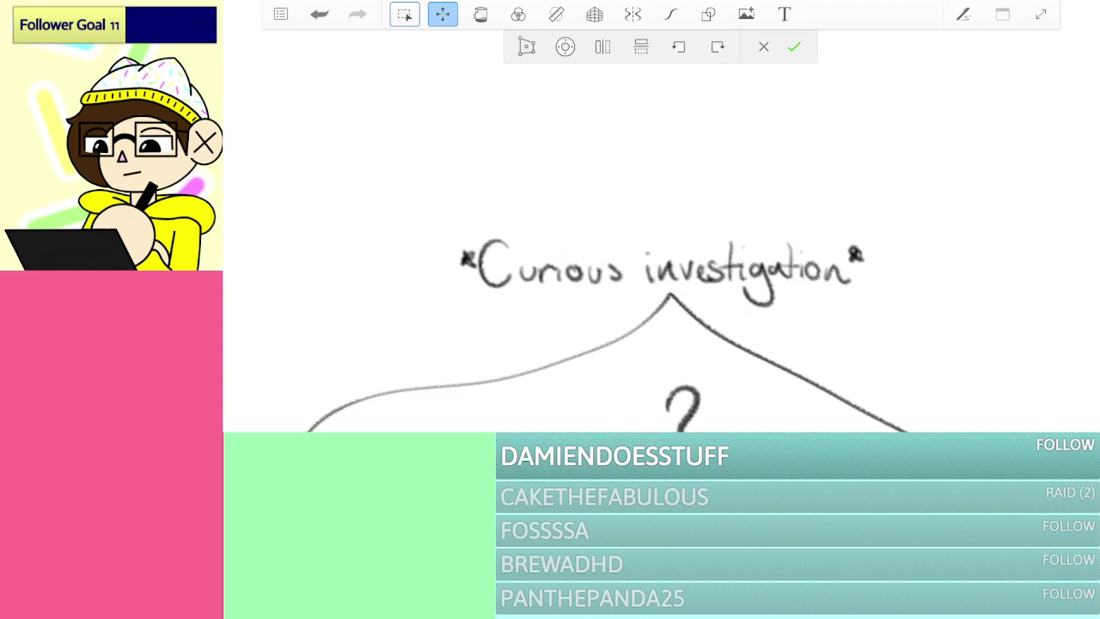
click(794, 47)
Step: Handwrite the note "*Disinterest*" in black above circle 6 at the end of the red path
scroll(670, 258, down, 5)
scroll(670, 258, up, 3)
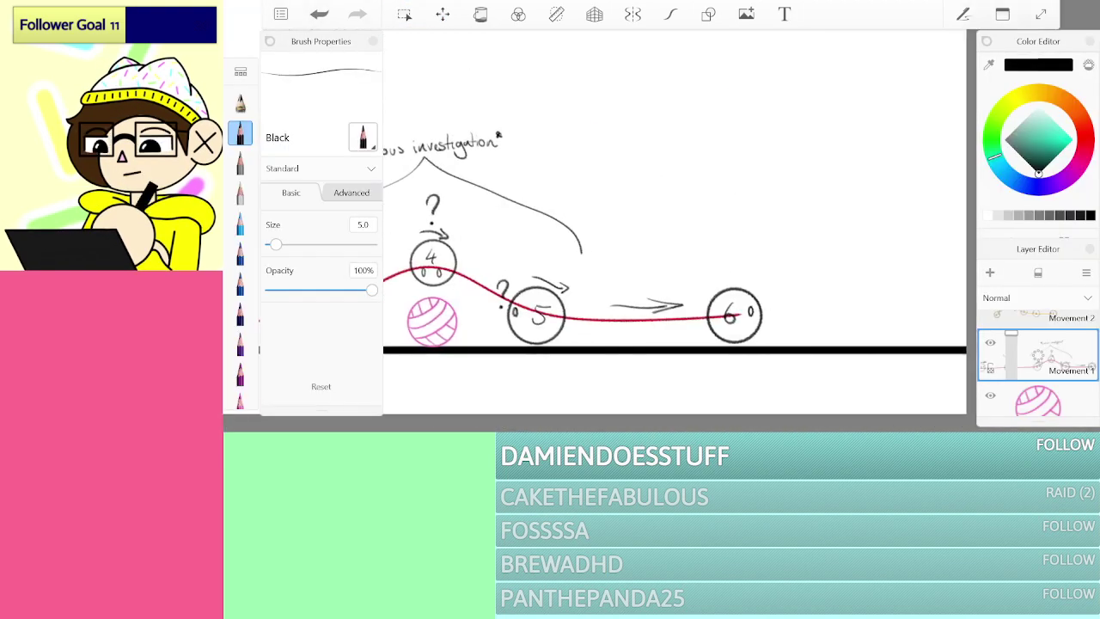
scroll(756, 283, up, 6)
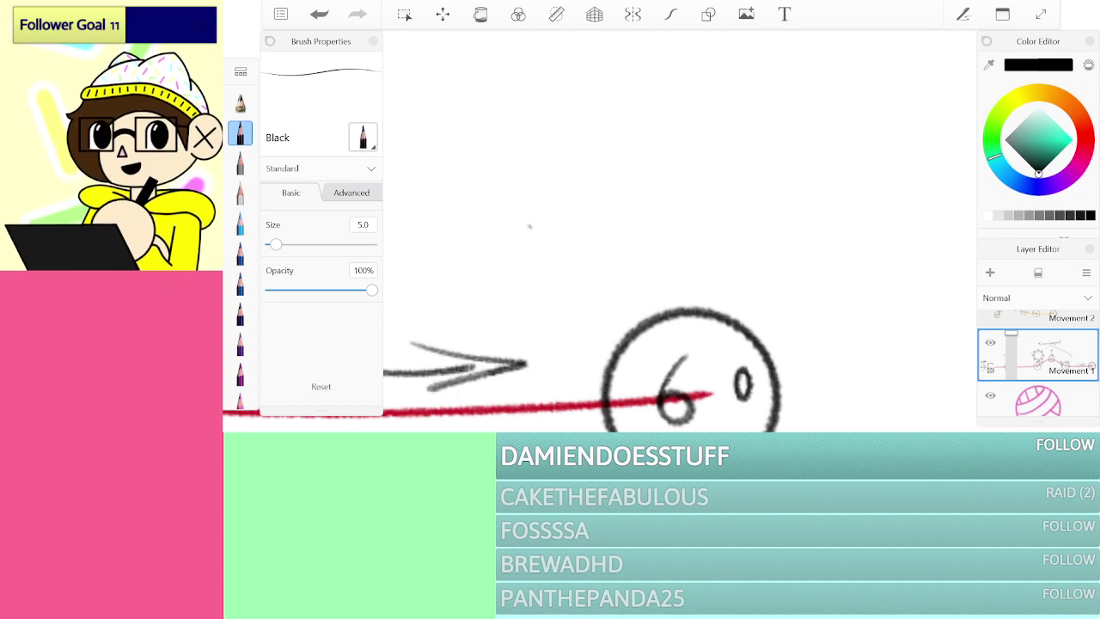
drag(574, 237, 575, 275)
drag(574, 204, 582, 268)
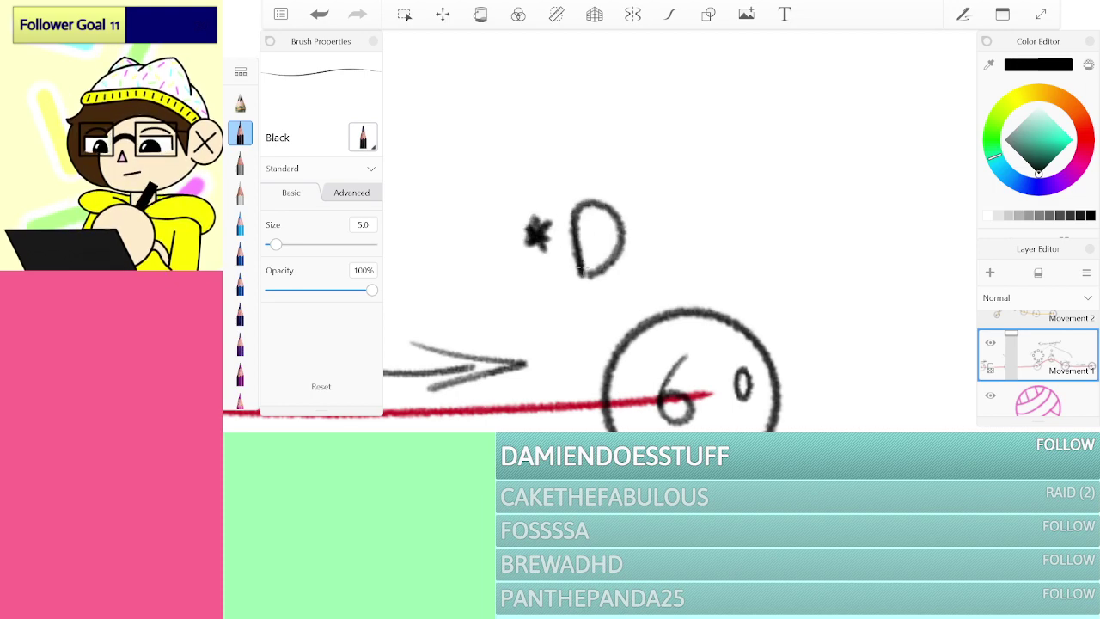
click(641, 215)
mouse_move(668, 251)
mouse_down()
mouse_move(645, 268)
mouse_move(736, 267)
mouse_up()
click(688, 208)
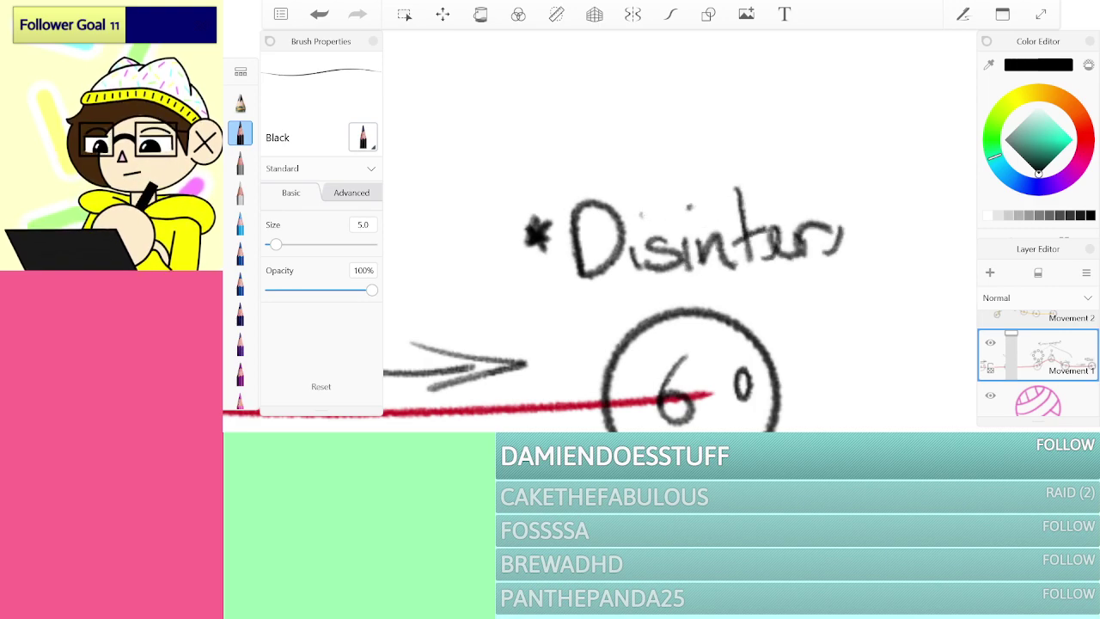
drag(885, 230, 852, 262)
drag(877, 174, 893, 263)
drag(868, 230, 935, 199)
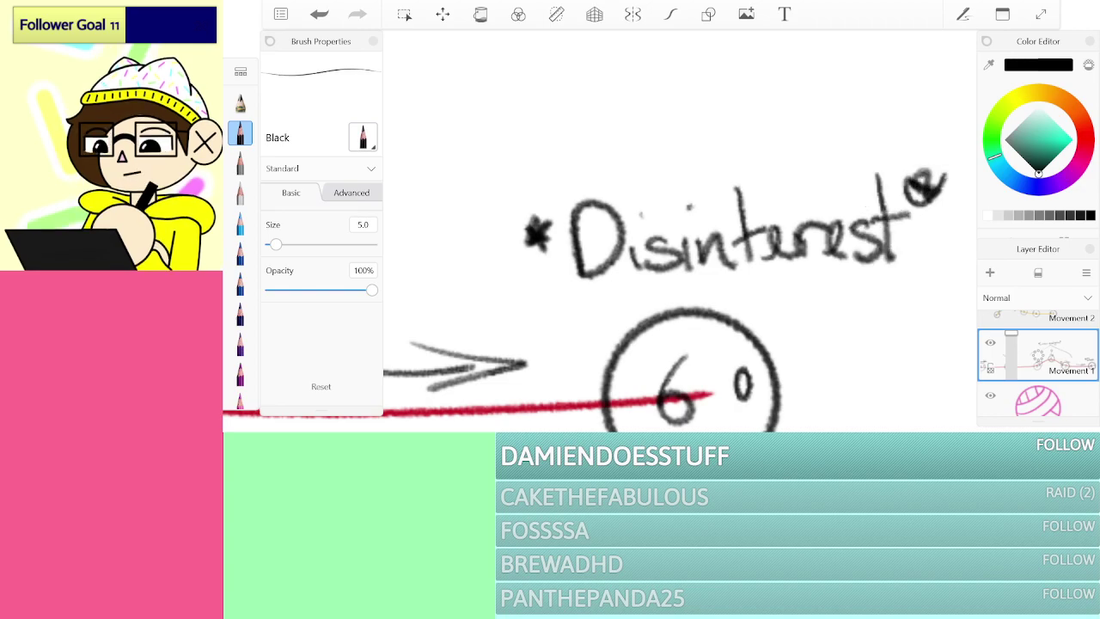
Step: Hide the Movement 1 layer, show the Movement 2 layer and make Movement 2 the active layer
click(990, 343)
scroll(1038, 361, up, 2)
click(990, 377)
scroll(725, 189, down, 3)
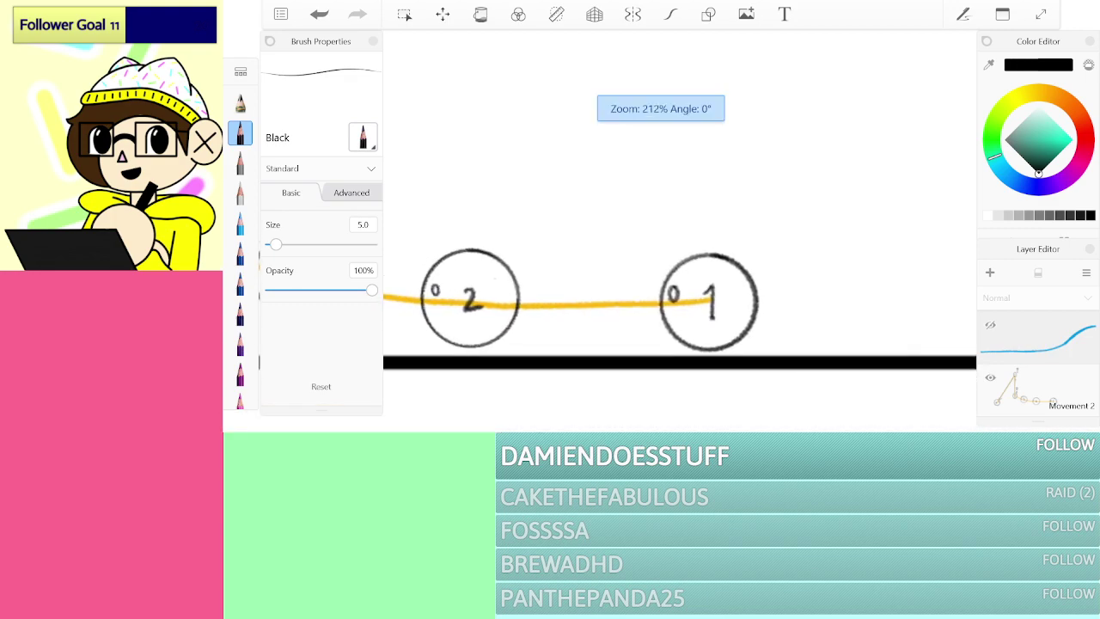
scroll(709, 301, up, 5)
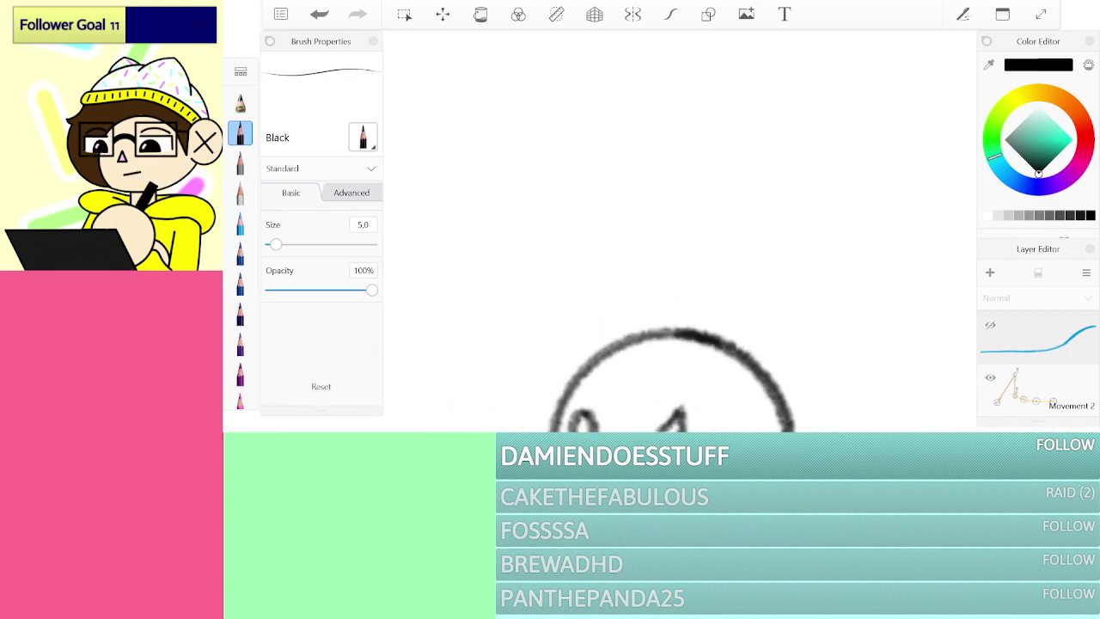
scroll(679, 232, up, 1)
click(508, 239)
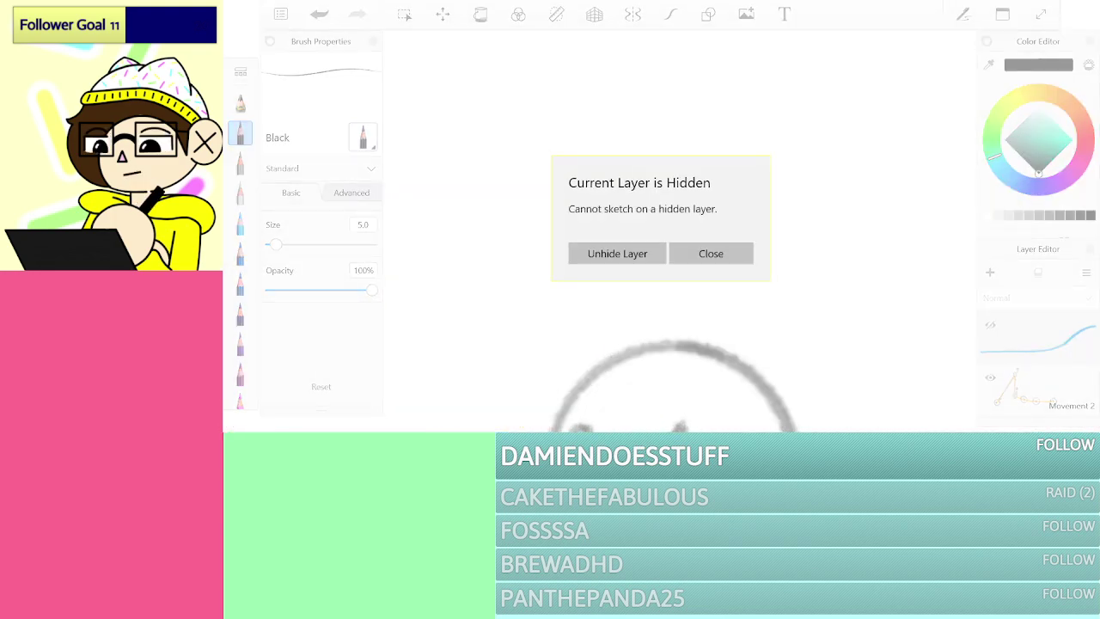
click(711, 253)
click(1038, 390)
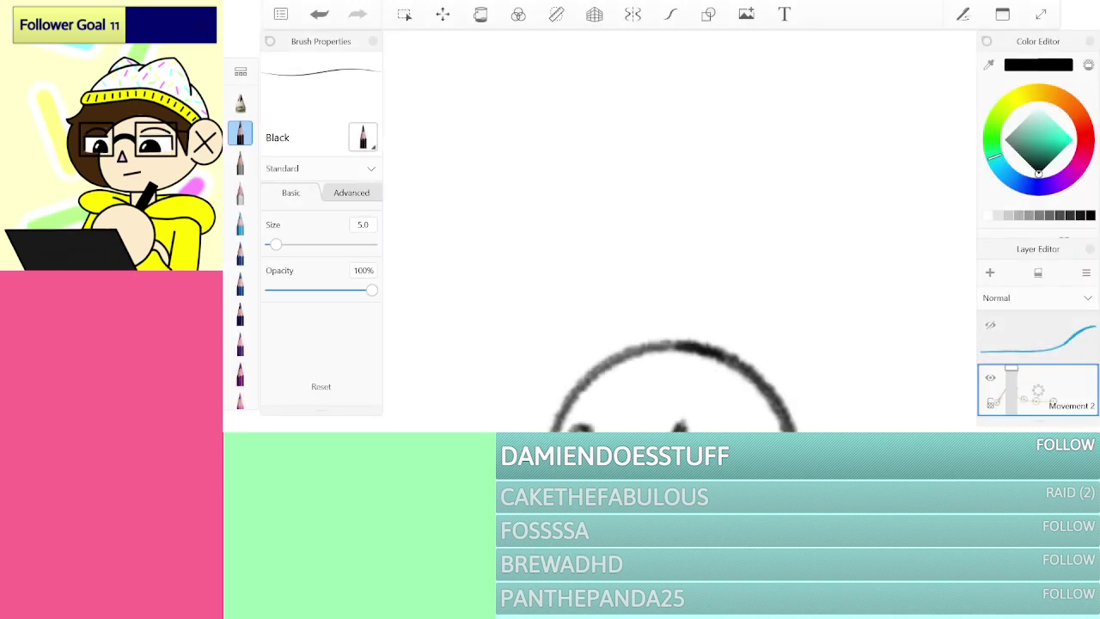
Step: Handwrite "*Second" in black above circle 1 of the yellow path
mouse_move(556, 195)
mouse_down()
mouse_move(524, 202)
mouse_move(539, 259)
mouse_move(620, 256)
mouse_up()
drag(677, 221, 684, 257)
drag(698, 219, 778, 251)
mouse_move(815, 216)
mouse_down()
mouse_move(809, 252)
mouse_move(837, 249)
mouse_up()
scroll(679, 232, down, 5)
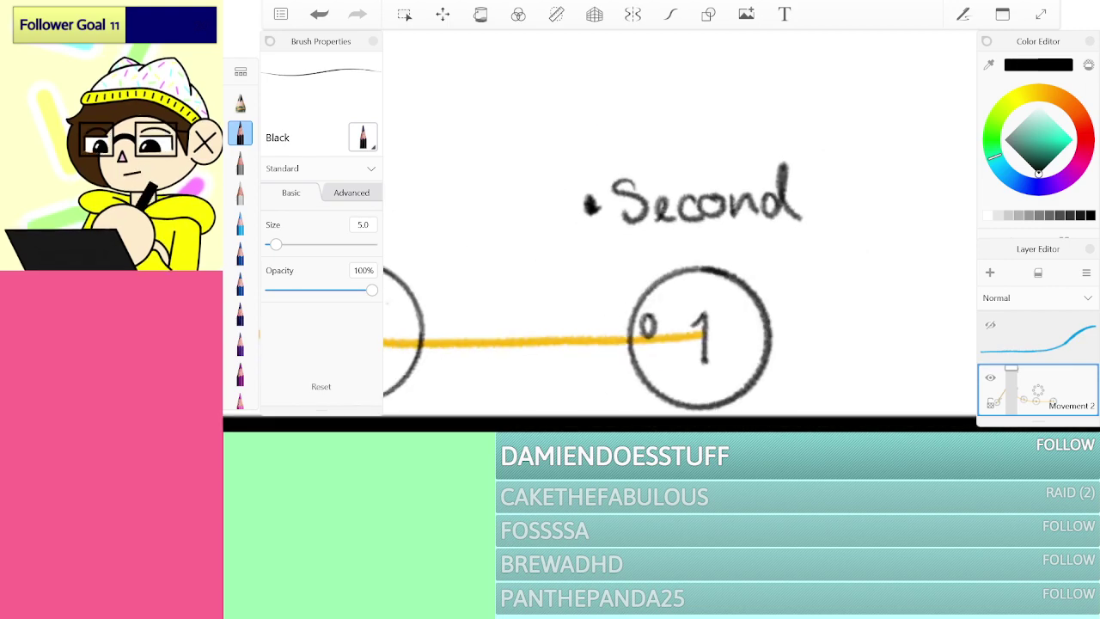
mouse_move(781, 204)
mouse_down()
mouse_move(788, 258)
mouse_move(829, 256)
mouse_up()
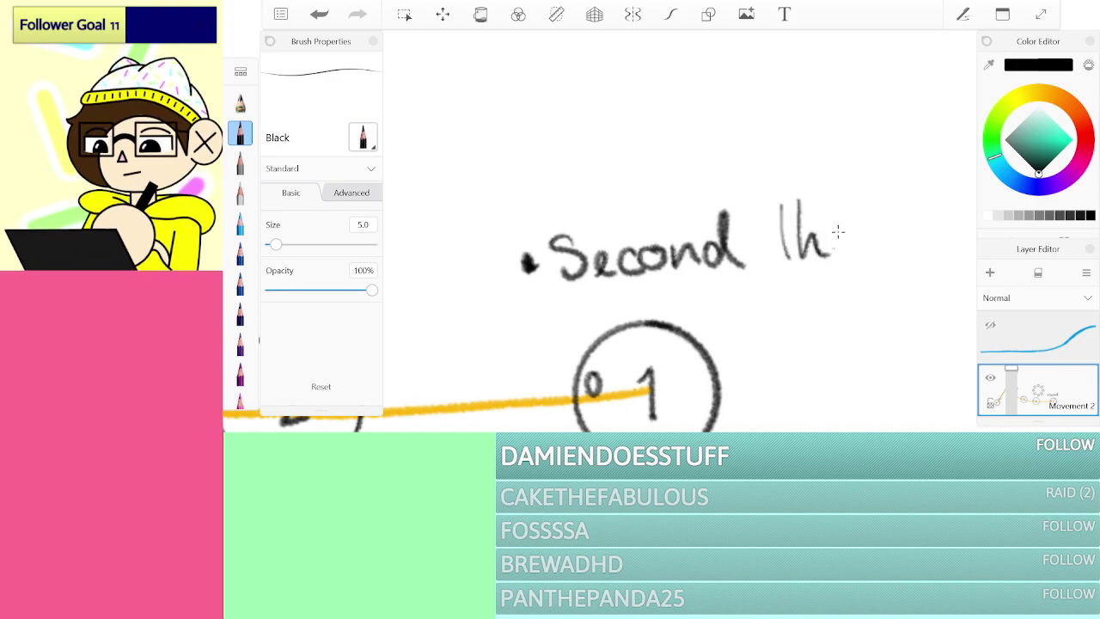
key(ctrl+z)
key(ctrl+z)
Step: Select the handwritten word "Second" and move it upward to make room for a line above circle 1
click(404, 15)
mouse_move(588, 175)
mouse_down()
mouse_move(559, 305)
mouse_move(744, 175)
mouse_up()
key(v)
mouse_move(640, 249)
mouse_down()
mouse_move(633, 189)
mouse_move(647, 197)
mouse_up()
click(794, 47)
Step: Handwrite "thoughts*" on a second line beneath "Second", above circle 1
scroll(580, 137, up, 3)
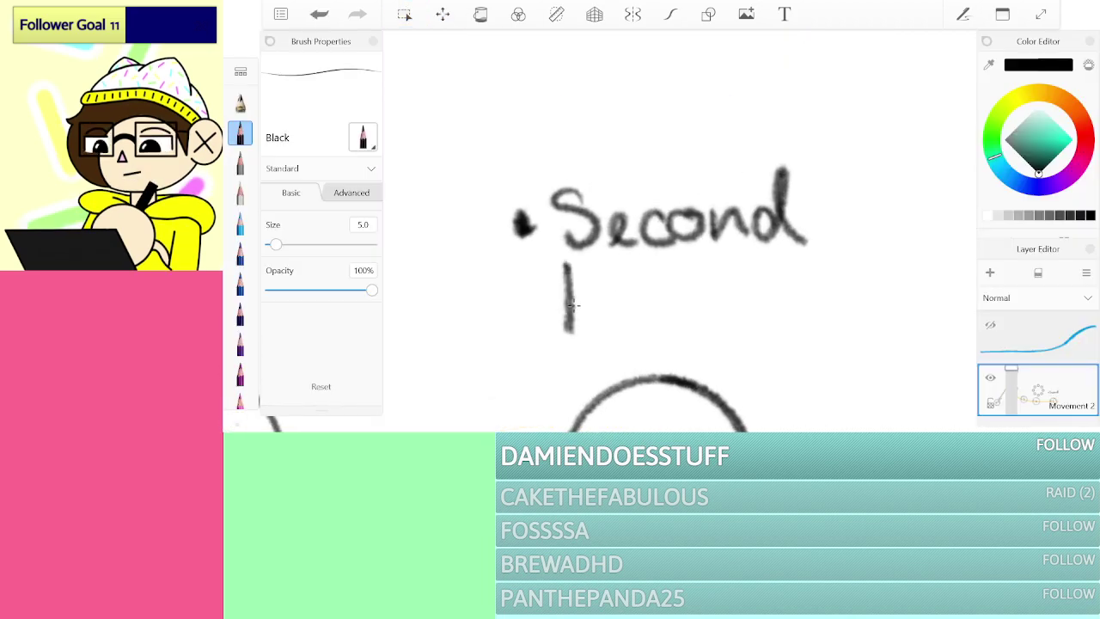
drag(587, 258, 615, 333)
mouse_move(546, 303)
mouse_down()
mouse_move(615, 273)
mouse_move(704, 327)
mouse_move(761, 342)
mouse_move(718, 368)
mouse_up()
mouse_move(768, 259)
mouse_down()
mouse_move(764, 287)
mouse_move(797, 332)
mouse_up()
mouse_move(815, 261)
mouse_down()
mouse_move(805, 285)
mouse_move(833, 326)
mouse_up()
drag(901, 255, 905, 277)
scroll(867, 198, down, 5)
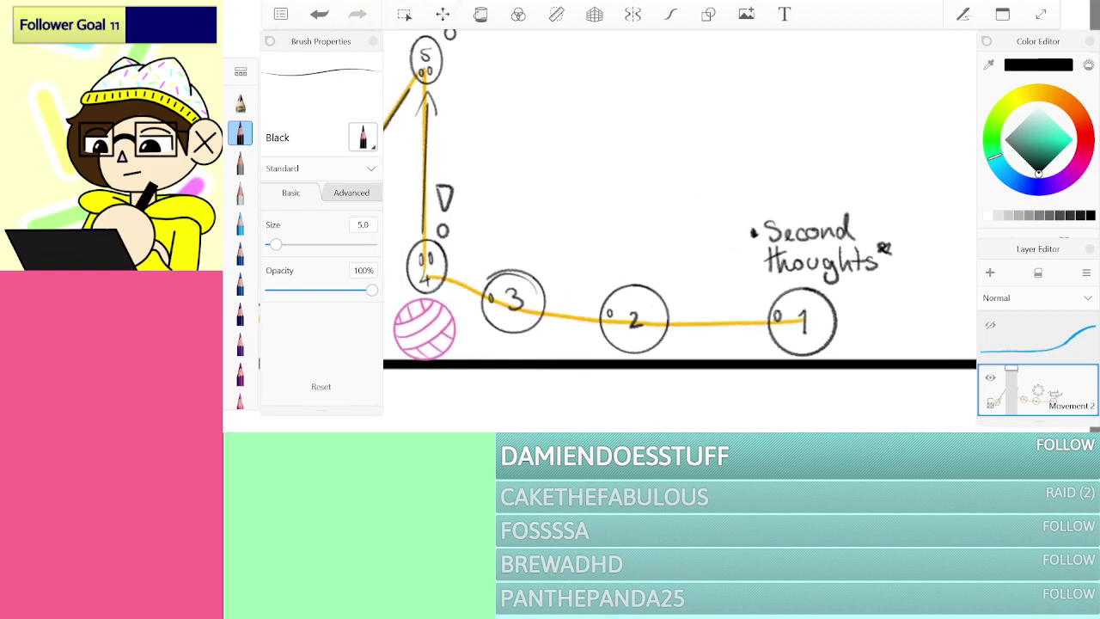
Step: Draw a small black direction arrow above circle 2 pointing toward circle 3
scroll(725, 327, up, 5)
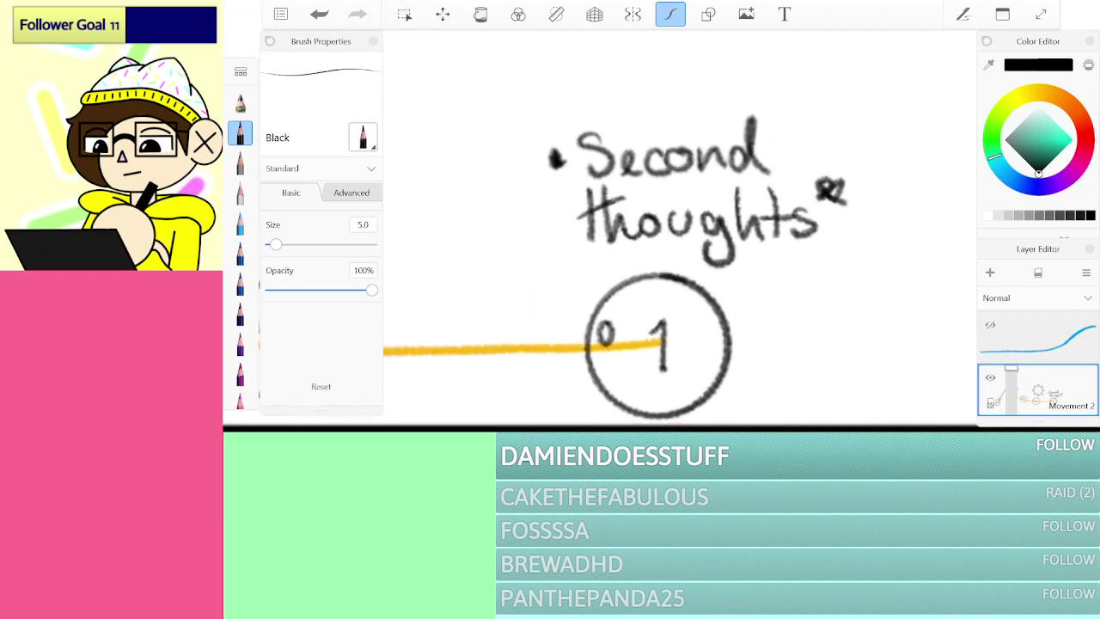
scroll(579, 309, up, 2)
scroll(697, 307, down, 3)
scroll(678, 318, left, 3)
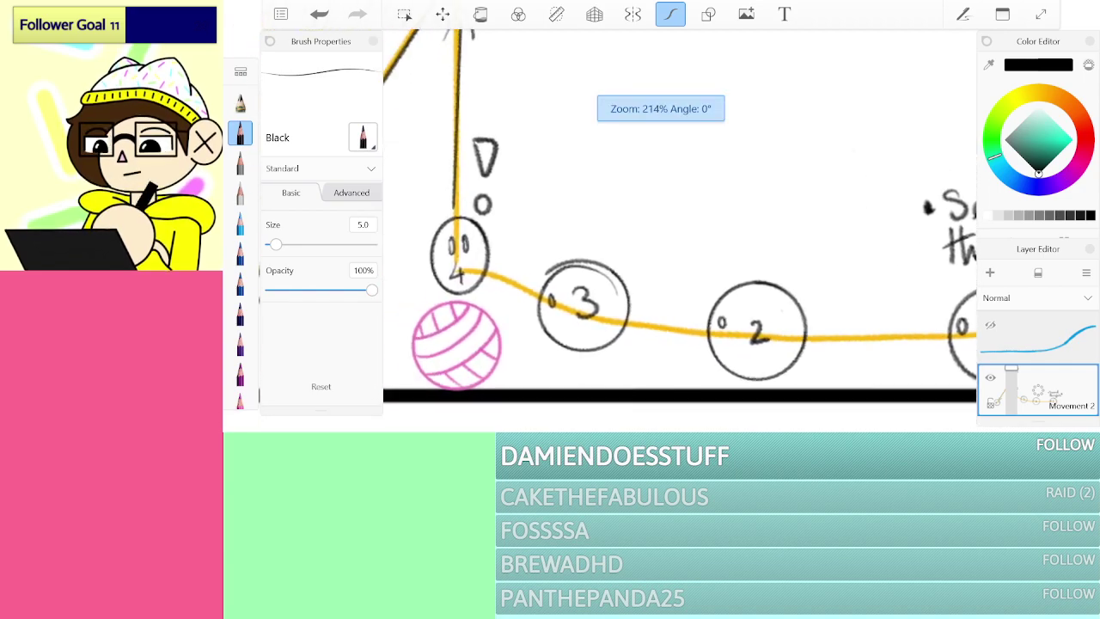
scroll(761, 292, up, 5)
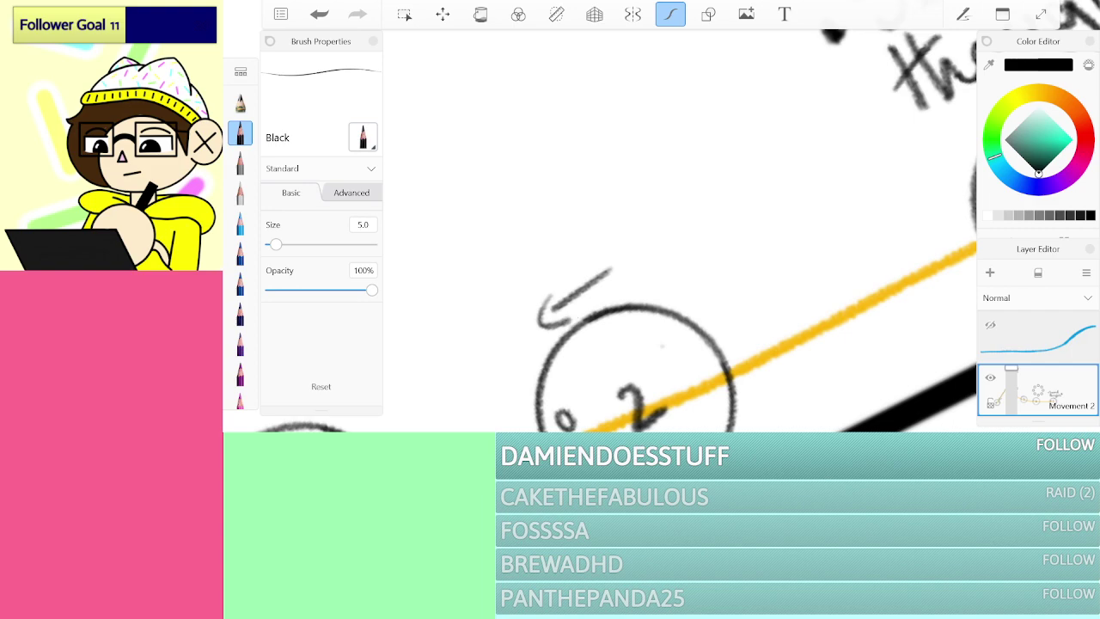
Step: Draw a black question mark above circle 3 on the yellow path
scroll(678, 232, down, 3)
scroll(678, 232, left, 3)
scroll(679, 232, up, 3)
scroll(593, 159, up, 3)
drag(590, 249, 609, 268)
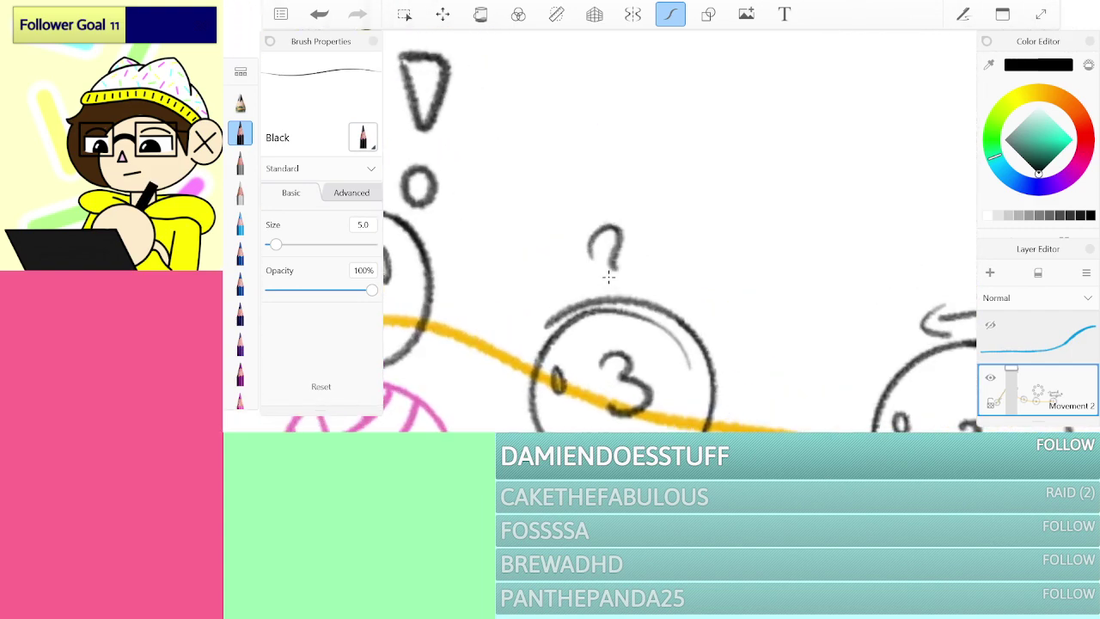
Step: Handwrite the note "*Bap*" in black beside the exclamation mark above circle 4
scroll(678, 232, down, 3)
scroll(679, 232, right, 3)
scroll(679, 231, up, 3)
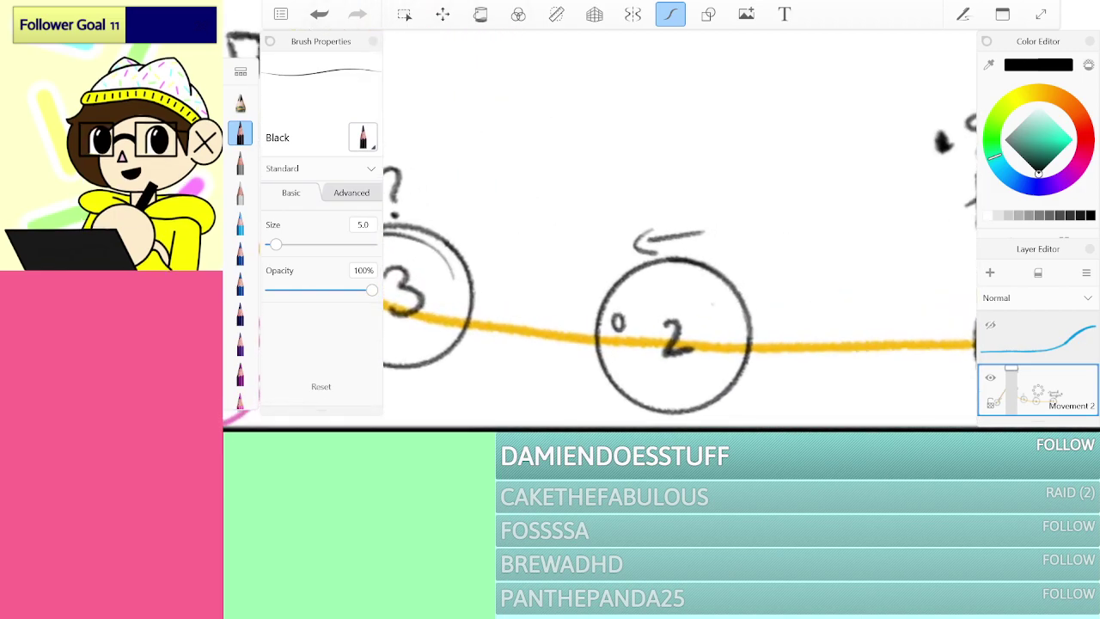
scroll(679, 232, down, 2)
scroll(679, 232, left, 3)
scroll(678, 232, up, 5)
mouse_move(485, 183)
mouse_down()
mouse_move(511, 194)
mouse_move(481, 214)
mouse_move(517, 206)
mouse_up()
mouse_move(536, 163)
mouse_down()
mouse_move(552, 209)
mouse_move(528, 159)
mouse_move(559, 227)
mouse_up()
mouse_move(657, 189)
mouse_down()
mouse_move(684, 216)
mouse_move(684, 185)
mouse_move(701, 255)
mouse_move(692, 202)
mouse_up()
mouse_move(730, 137)
mouse_down()
mouse_move(751, 163)
mouse_move(786, 170)
mouse_up()
Step: Handwrite the note "*Alarm*" next to the exclamation mark's upper part, above the "*Bap*" note
scroll(777, 243, down, 5)
scroll(674, 112, up, 4)
mouse_move(640, 185)
mouse_down()
mouse_move(653, 214)
mouse_move(679, 207)
mouse_move(749, 230)
mouse_up()
mouse_move(755, 163)
mouse_down()
mouse_move(790, 222)
mouse_move(822, 214)
mouse_move(816, 224)
mouse_move(860, 200)
mouse_move(894, 227)
mouse_up()
drag(881, 161, 910, 181)
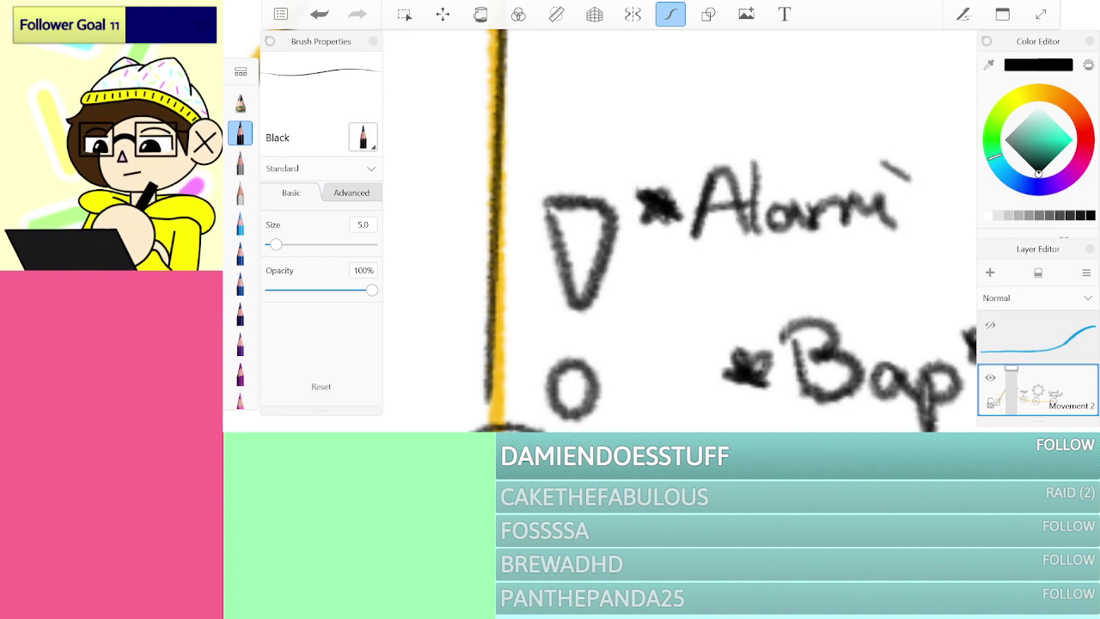
scroll(661, 232, down, 5)
scroll(635, 211, up, 5)
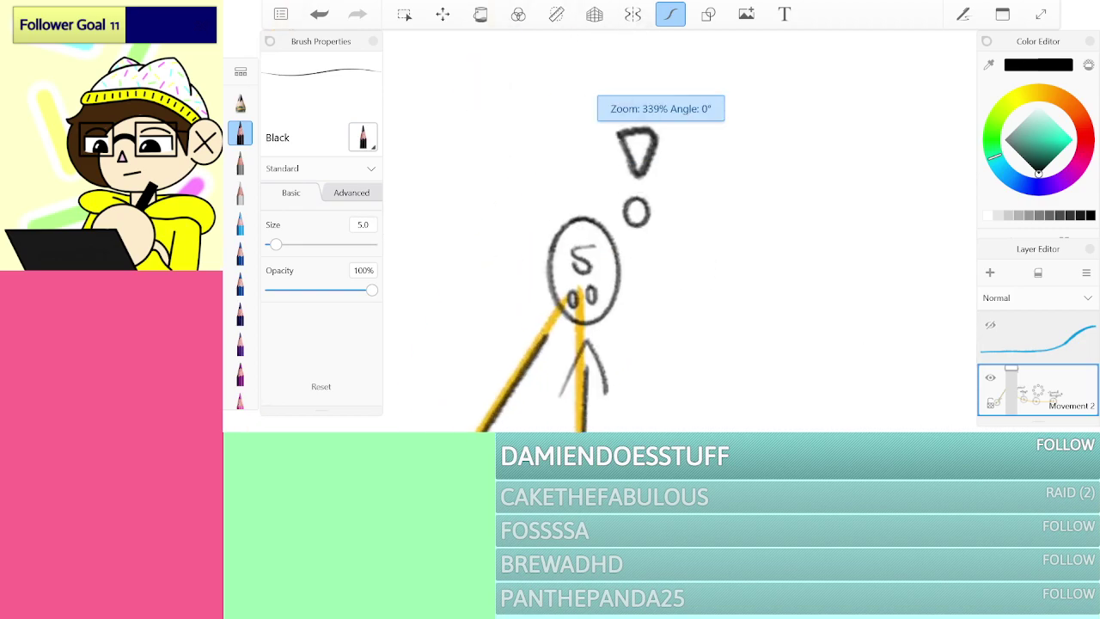
Step: Handwrite the note "*Alarm*" in black beside the exclamation mark above circle 5
mouse_move(640, 178)
mouse_down()
mouse_move(668, 206)
mouse_move(684, 167)
mouse_move(705, 246)
mouse_move(767, 244)
mouse_move(760, 213)
mouse_up()
drag(784, 159, 778, 244)
mouse_move(830, 215)
mouse_down()
mouse_move(857, 242)
mouse_move(899, 229)
mouse_move(944, 255)
mouse_up()
drag(975, 173, 950, 205)
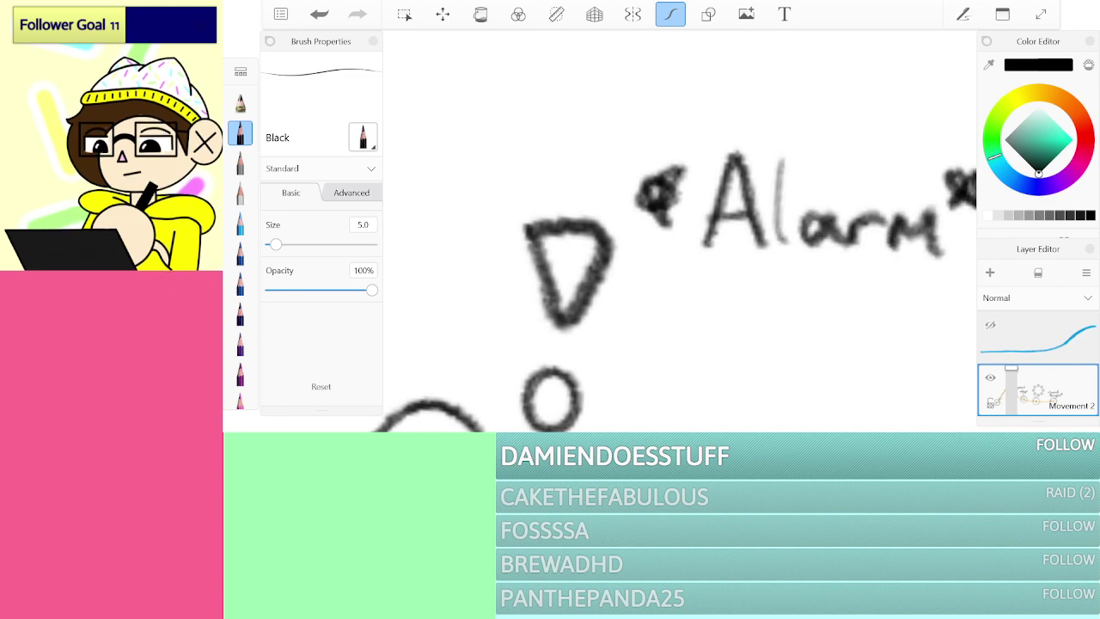
Step: Draw a black zigzag shaking line on each side of circle 6
scroll(739, 171, down, 8)
scroll(582, 211, up, 8)
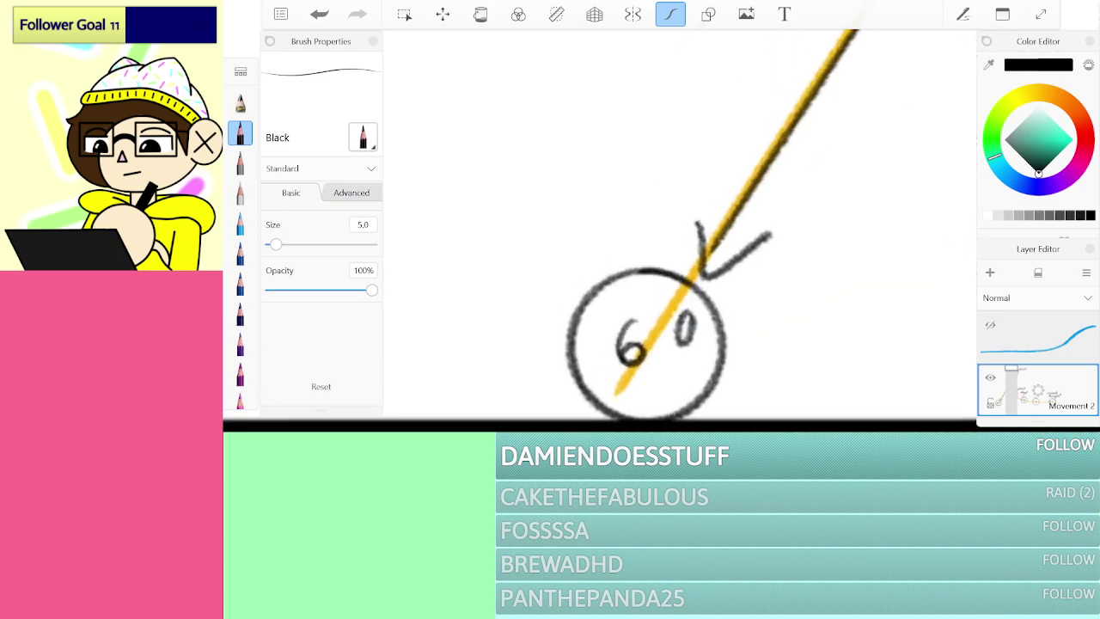
scroll(653, 257, up, 2)
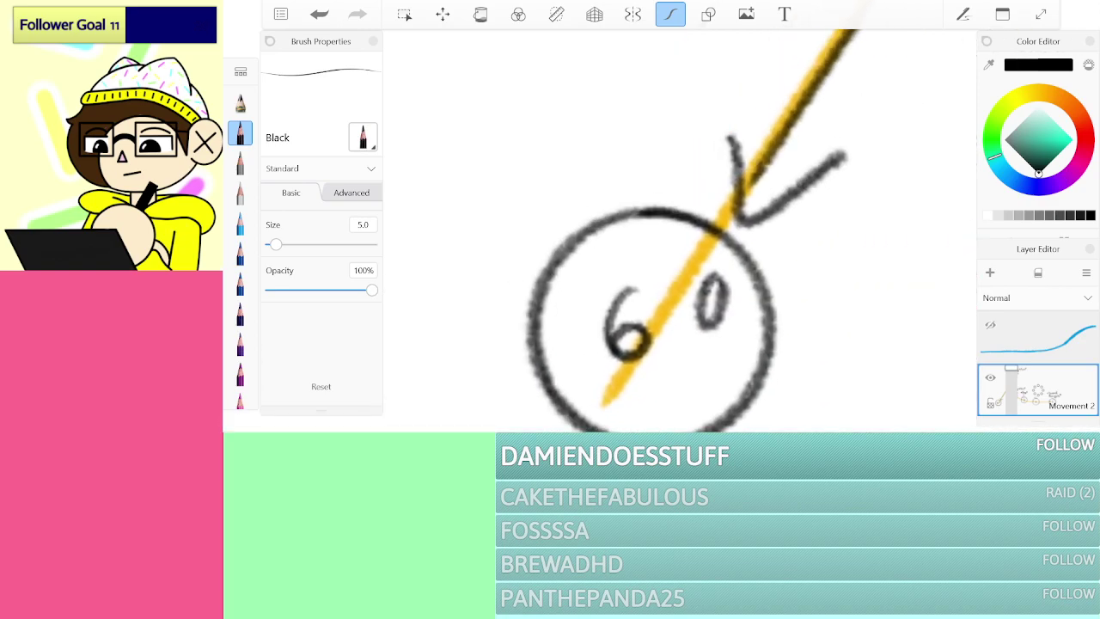
mouse_move(458, 292)
mouse_down()
mouse_move(477, 315)
mouse_move(505, 322)
mouse_move(457, 354)
mouse_move(507, 391)
mouse_up()
mouse_move(853, 248)
mouse_down()
mouse_move(802, 276)
mouse_move(872, 316)
mouse_move(812, 342)
mouse_move(866, 393)
mouse_move(789, 419)
mouse_up()
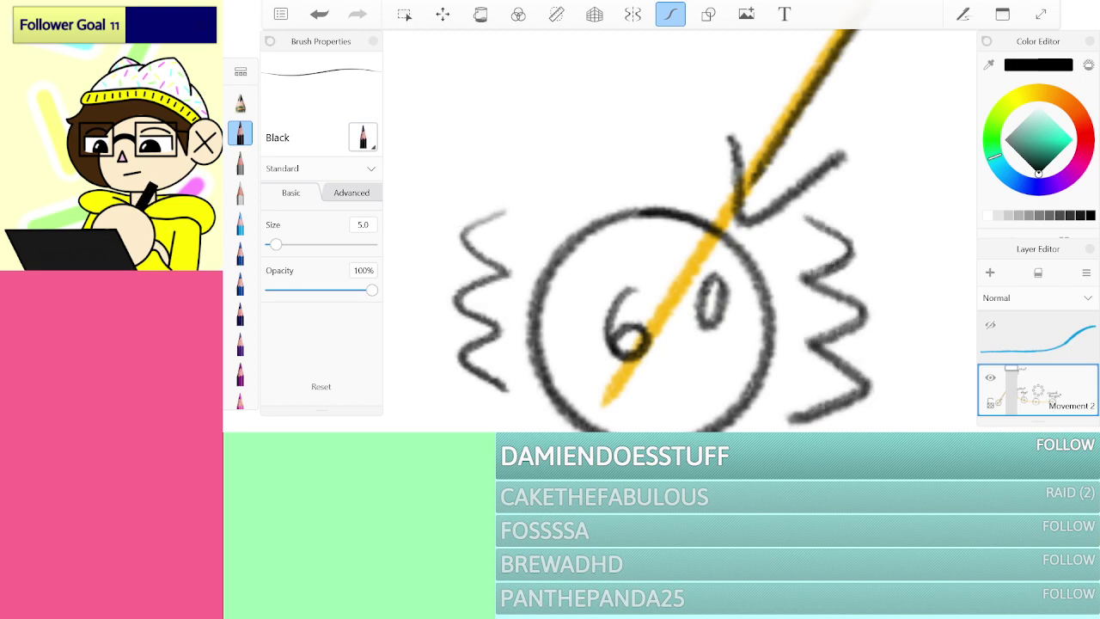
Step: Handwrite a black note starting with an asterisk and a capital C above circle 6, beside the yellow path
drag(453, 87, 431, 122)
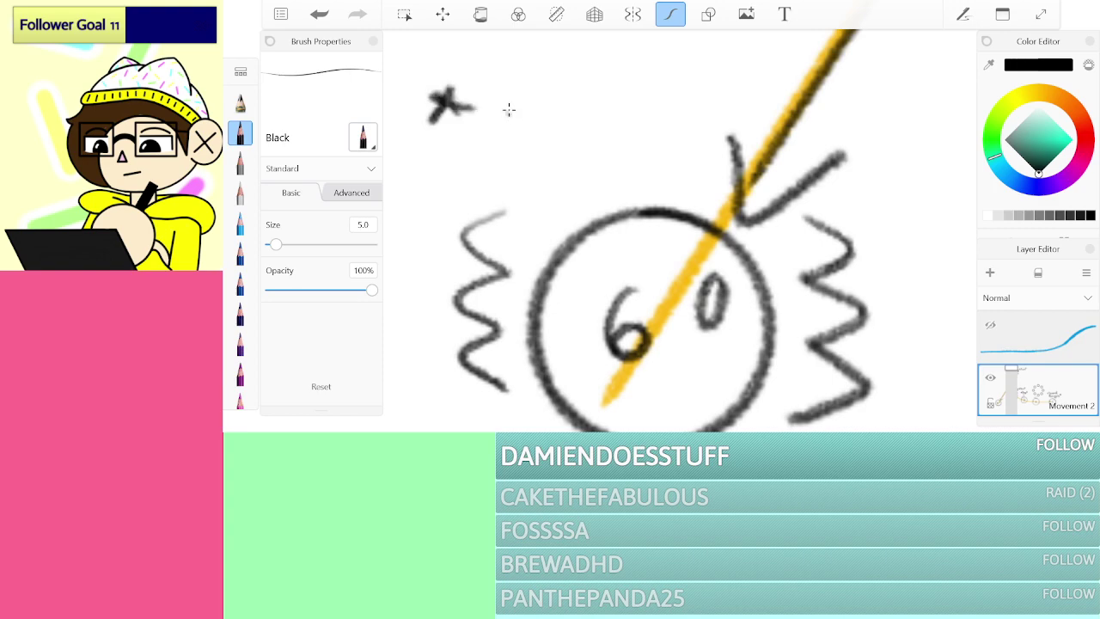
mouse_move(526, 75)
mouse_down()
mouse_move(490, 97)
mouse_move(523, 110)
mouse_up()
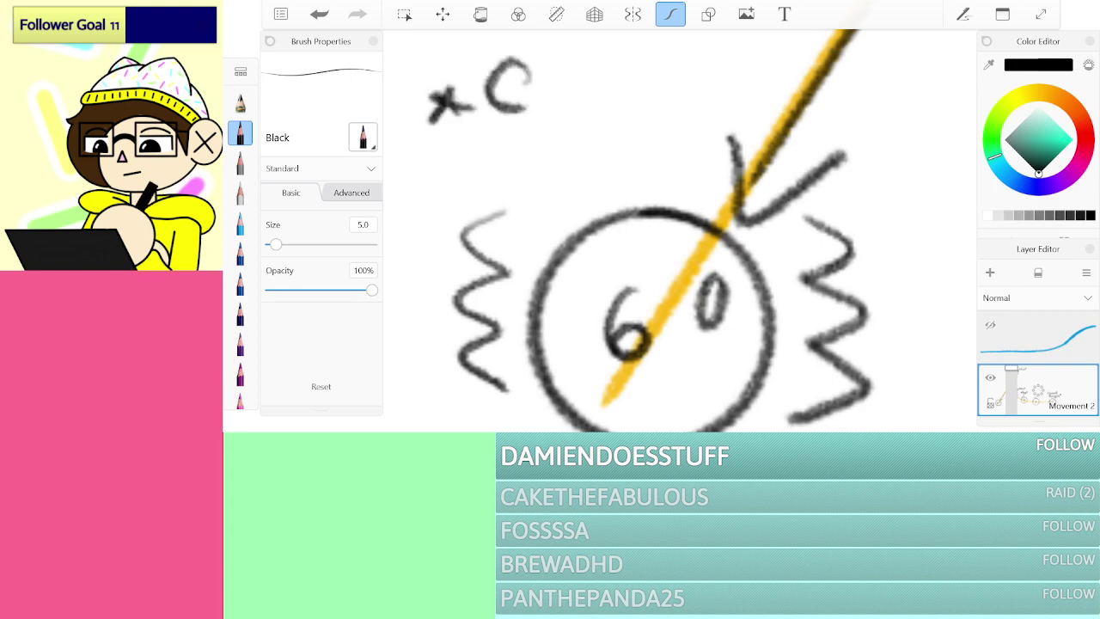
click(319, 14)
drag(532, 72, 507, 122)
mouse_move(575, 95)
mouse_down()
mouse_move(577, 131)
mouse_move(623, 129)
mouse_move(672, 98)
mouse_move(700, 125)
mouse_move(697, 116)
mouse_up()
drag(718, 49, 737, 127)
drag(755, 57, 772, 65)
Step: Hide the Movement 2 layer, and show and select the layer with circles 1 to 3 around the pink ball
click(989, 378)
scroll(1038, 363, up, 1)
click(989, 324)
scroll(660, 257, down, 3)
scroll(660, 258, up, 1)
scroll(659, 258, up, 1)
click(510, 216)
click(709, 252)
click(1038, 336)
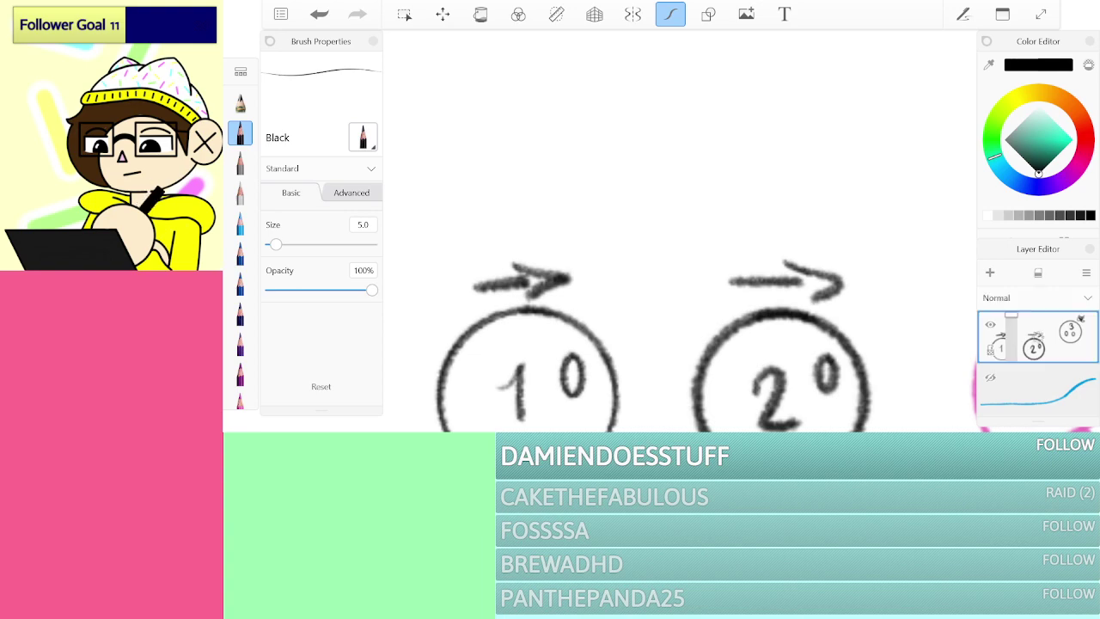
Step: Draw a black curly brace spanning the arrows above circles 1 and 2
mouse_move(429, 256)
mouse_down()
mouse_move(497, 225)
mouse_move(587, 212)
mouse_move(635, 157)
mouse_move(690, 208)
mouse_move(848, 237)
mouse_move(876, 268)
mouse_up()
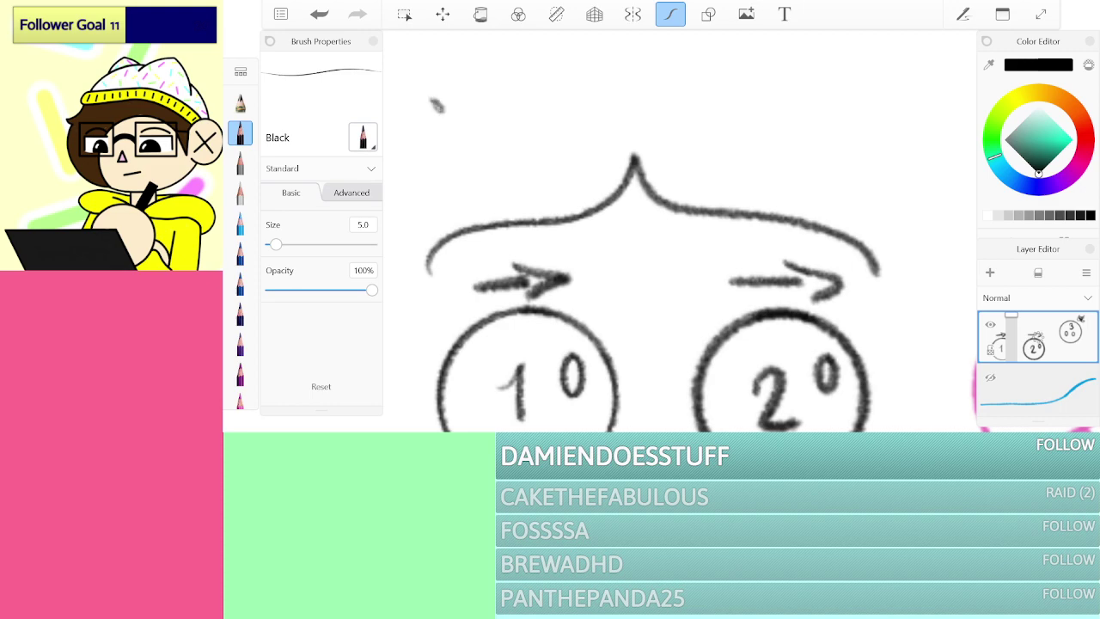
key(ctrl+z)
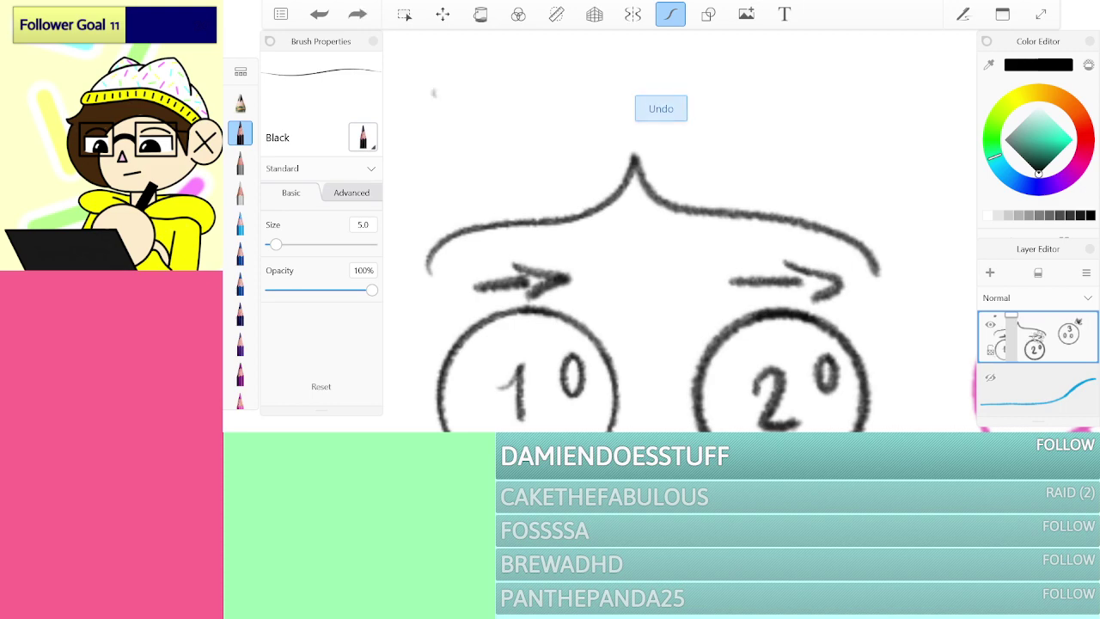
Step: Handwrite "*Hesitant" in black above the curly brace
scroll(678, 231, up, 3)
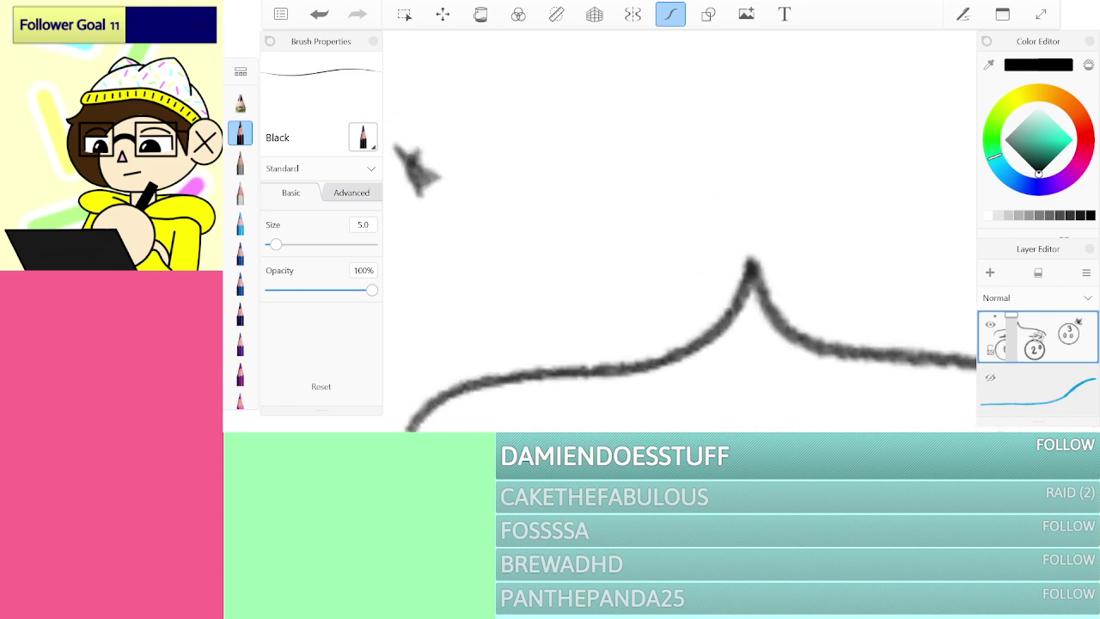
drag(461, 121, 461, 211)
drag(452, 169, 508, 156)
mouse_move(500, 109)
mouse_down()
mouse_move(512, 213)
mouse_move(574, 206)
mouse_up()
mouse_move(603, 145)
mouse_down()
mouse_move(633, 186)
mouse_move(589, 206)
mouse_up()
drag(643, 142, 637, 205)
drag(666, 73, 663, 198)
mouse_move(640, 141)
mouse_down()
mouse_move(717, 127)
mouse_move(718, 172)
mouse_move(743, 176)
mouse_up()
mouse_move(756, 193)
mouse_down()
mouse_move(782, 139)
mouse_move(849, 190)
mouse_up()
drag(839, 86, 857, 180)
drag(820, 148, 896, 127)
scroll(679, 232, down, 5)
scroll(601, 258, up, 5)
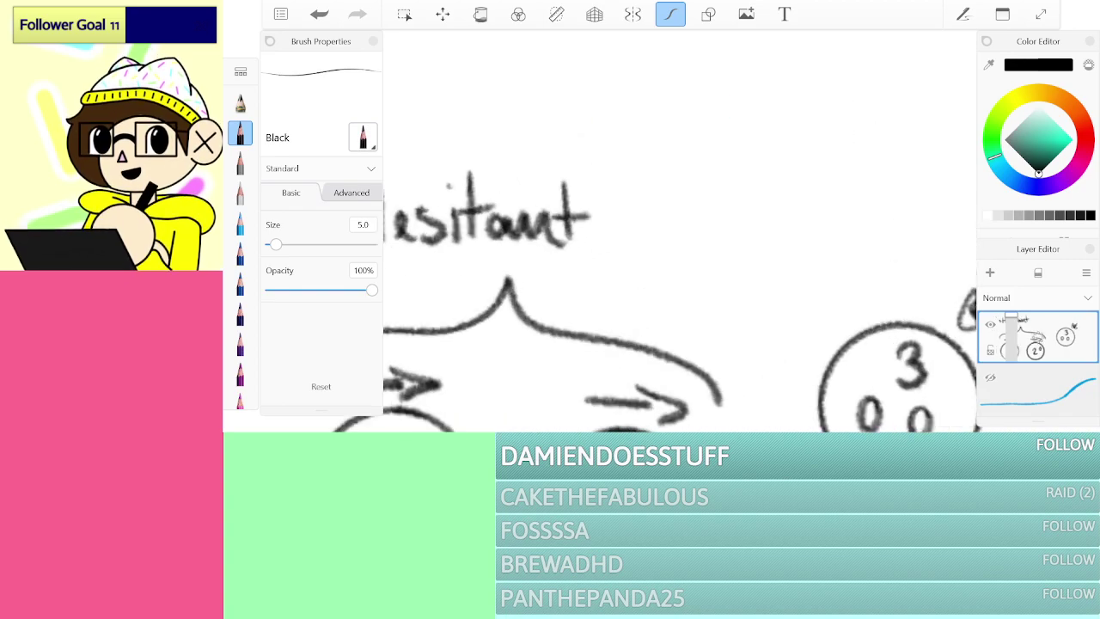
scroll(602, 257, down, 4)
scroll(602, 258, up, 2)
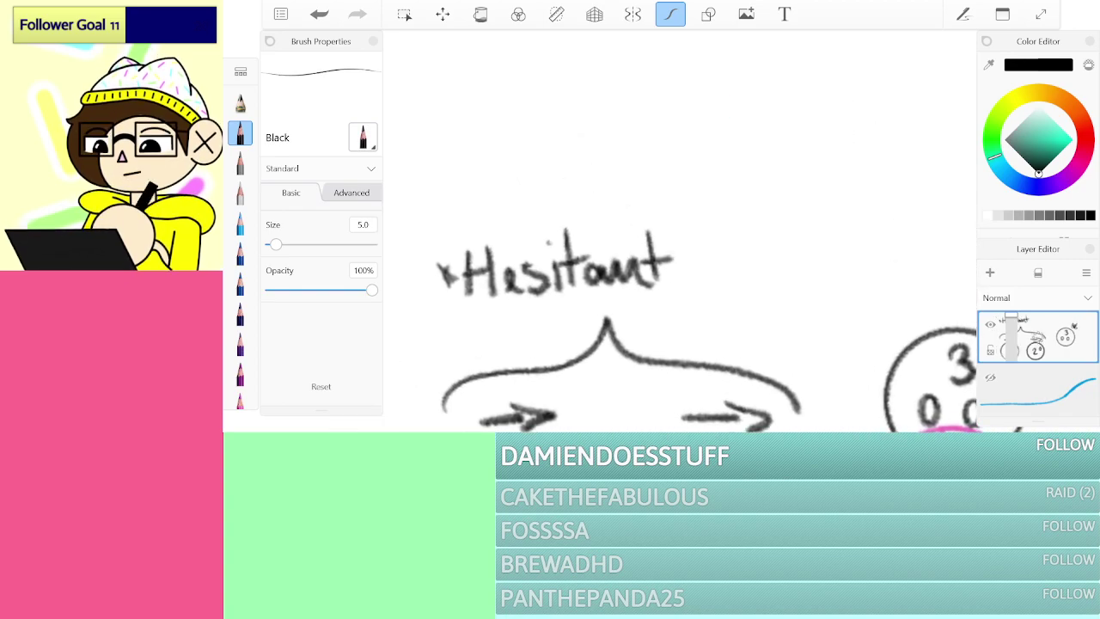
click(442, 14)
mouse_move(453, 192)
mouse_down()
mouse_move(422, 285)
mouse_move(459, 191)
mouse_up()
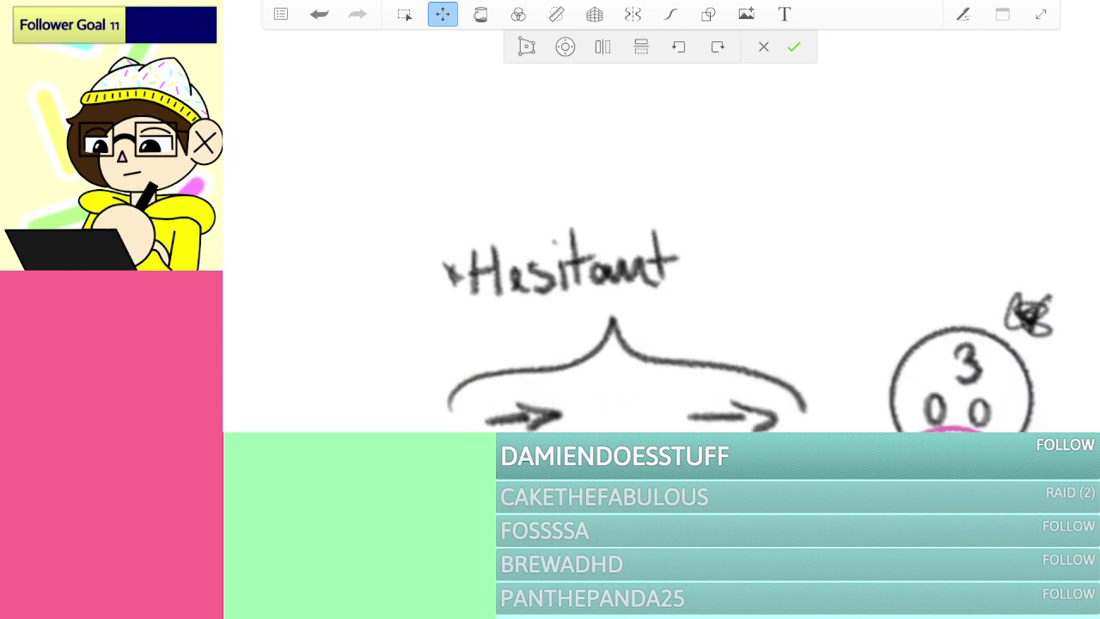
key(Escape)
Step: Lasso the "*Hesitant" text and move it left and slightly down to make room for a second word
click(405, 14)
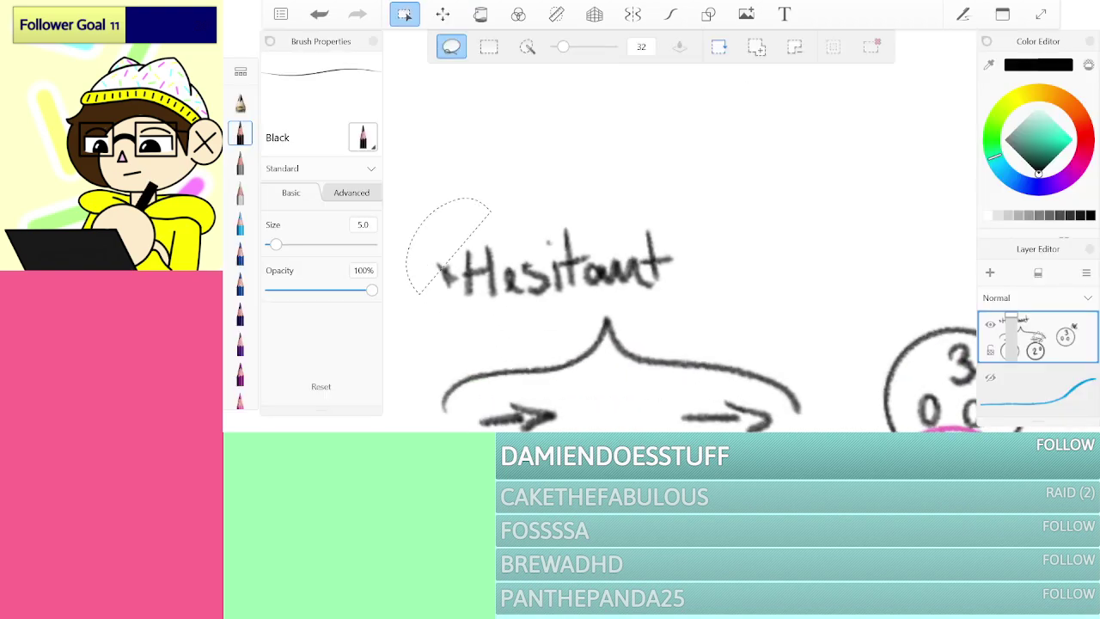
drag(631, 295, 490, 206)
click(443, 15)
drag(714, 240, 629, 249)
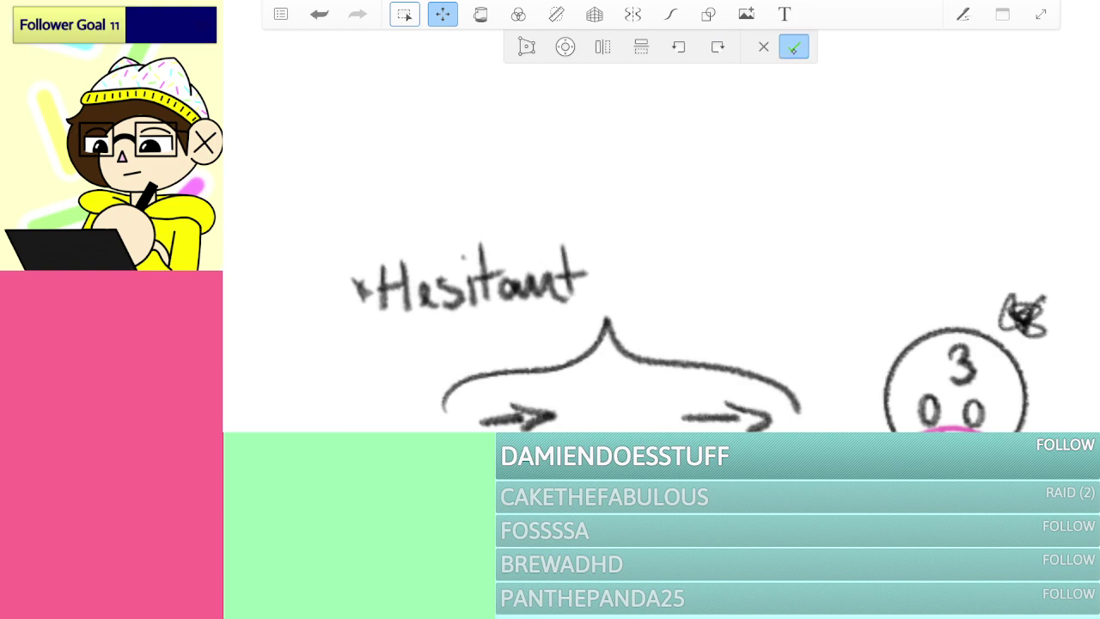
click(794, 48)
Step: Handwrite "approach*" in black to the right of "Hesitant"
scroll(706, 318, up, 5)
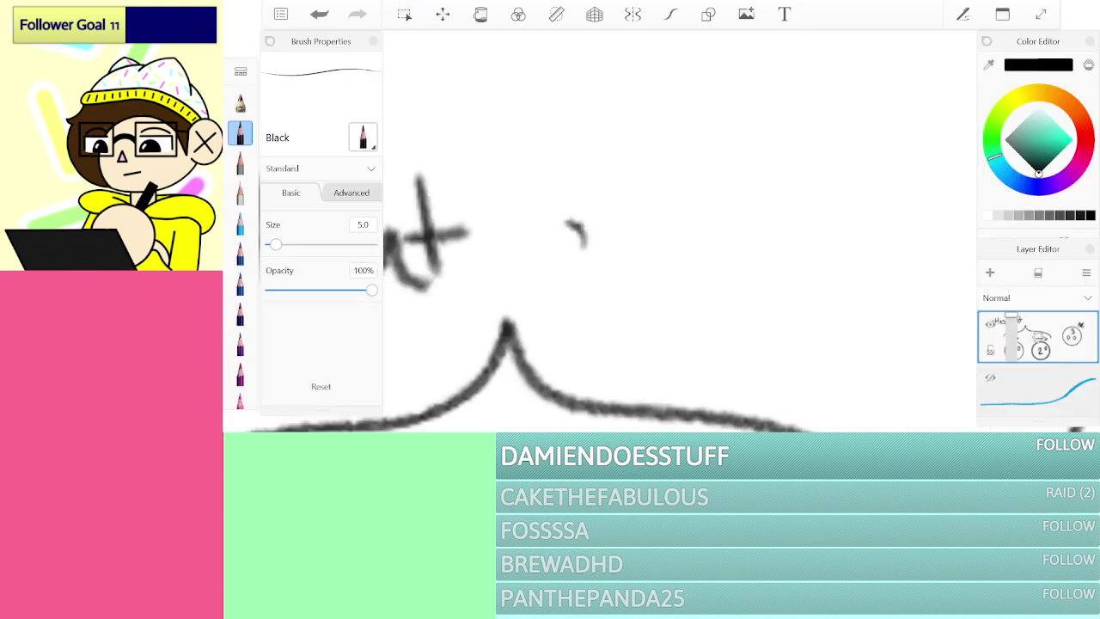
drag(581, 232, 602, 279)
drag(640, 227, 659, 310)
drag(644, 250, 656, 277)
mouse_move(717, 223)
mouse_down()
mouse_move(750, 220)
mouse_move(728, 262)
mouse_move(849, 218)
mouse_move(900, 262)
mouse_move(933, 257)
mouse_up()
drag(962, 220, 974, 257)
scroll(633, 260, down, 5)
scroll(633, 260, right, 3)
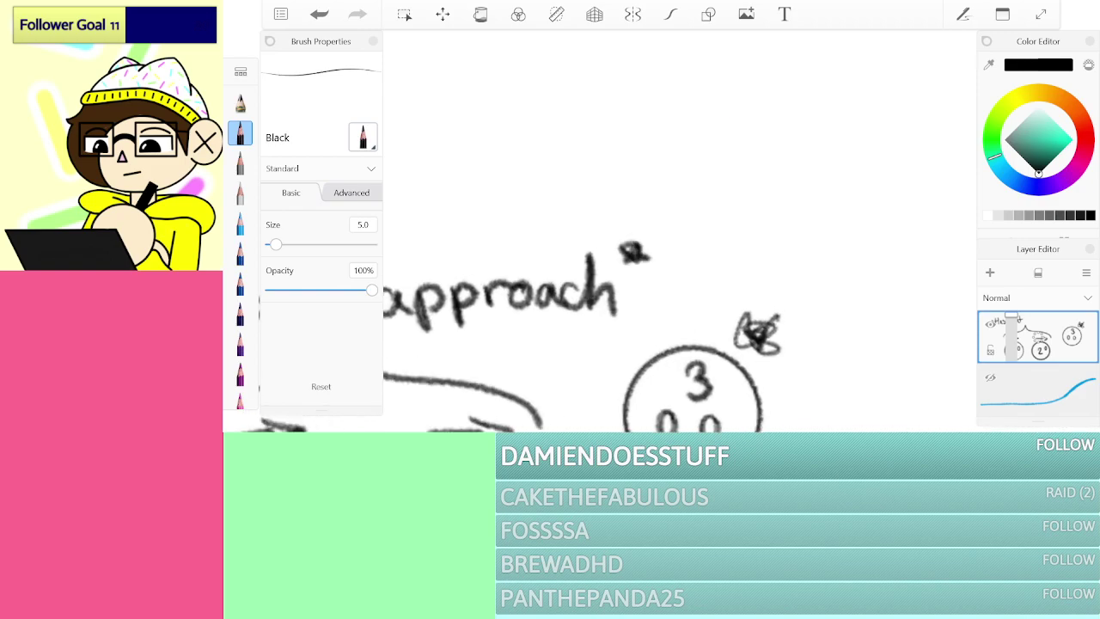
Step: Redraw the note's opening asterisk bolder and slightly higher, and remove the old one with the Hard Eraser
scroll(684, 232, down, 5)
scroll(684, 232, up, 2)
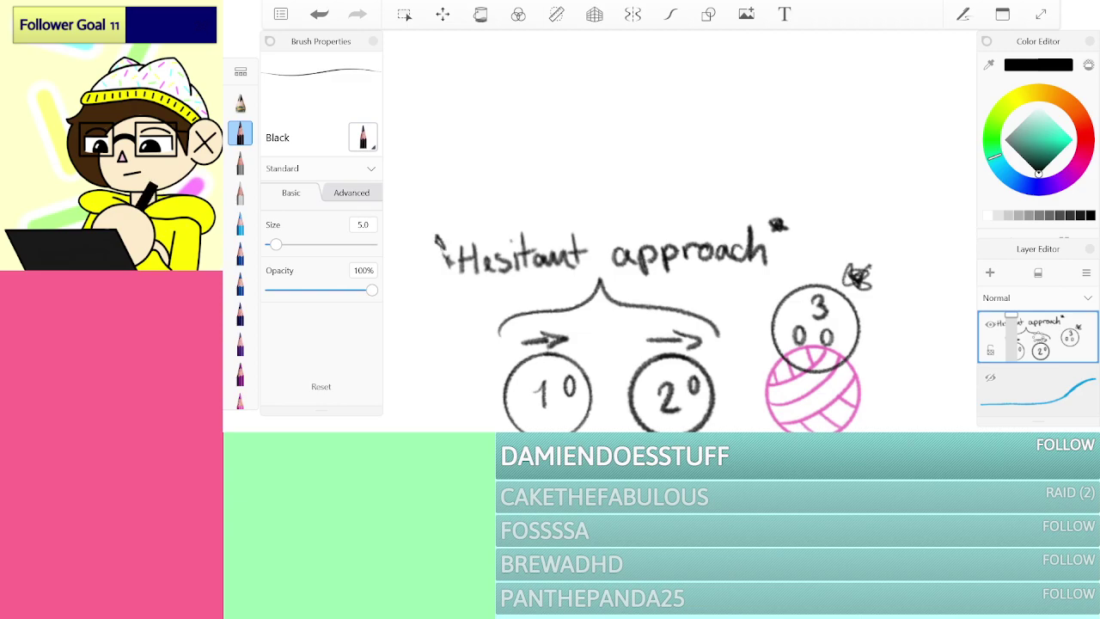
scroll(240, 250, down, 5)
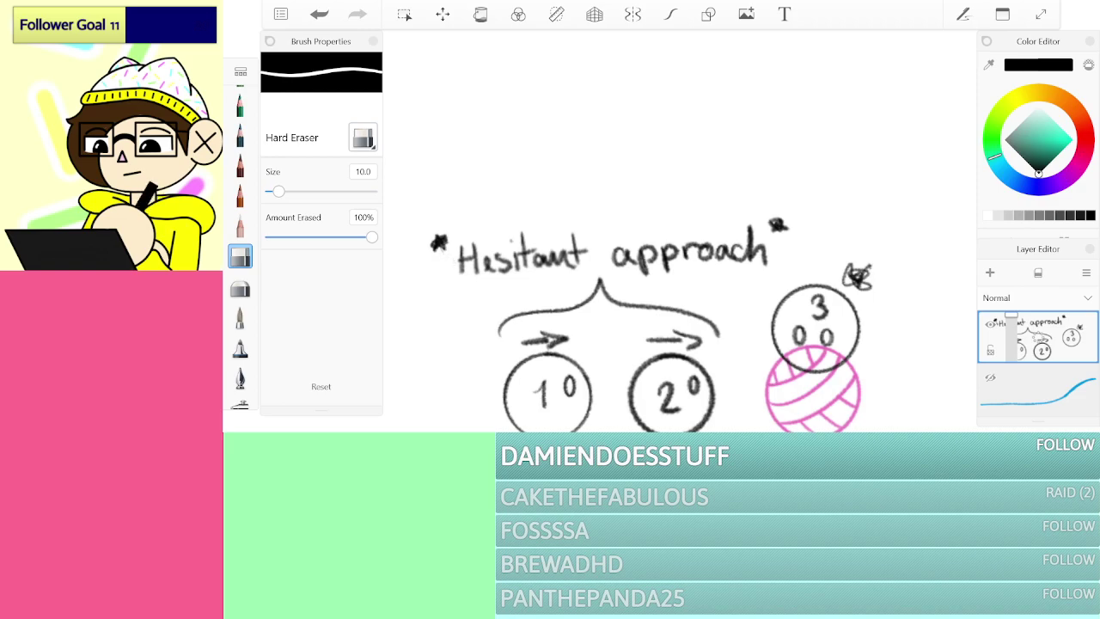
Step: Stack the note in two lines centred over the brace, moving "*Hesitant" up and right and "approach*" beneath it
click(404, 15)
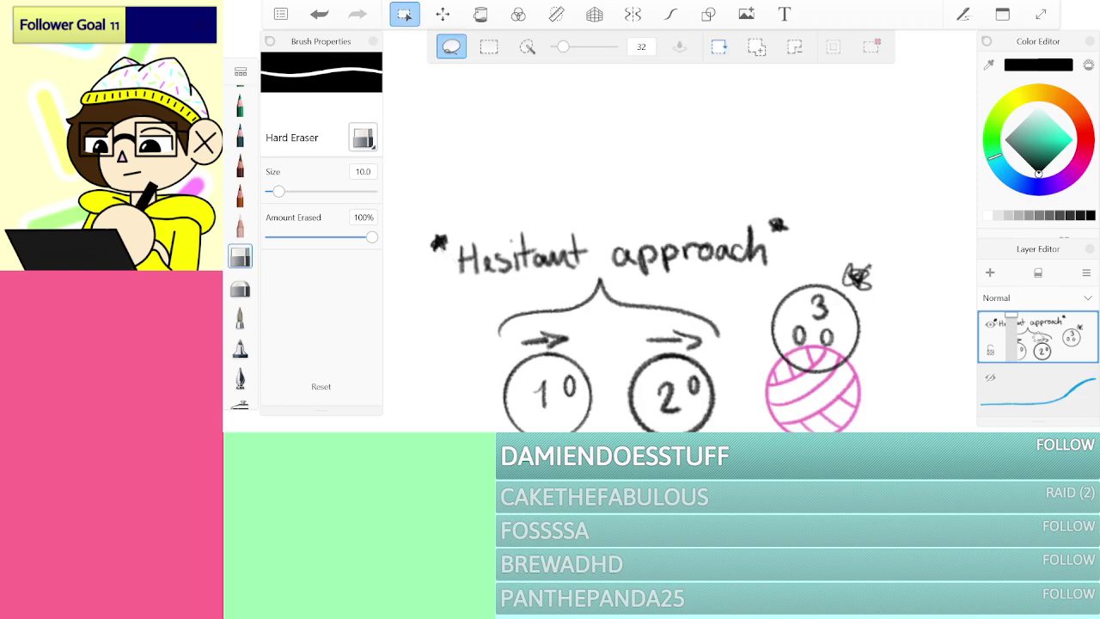
mouse_move(416, 244)
mouse_down()
mouse_move(459, 289)
mouse_move(588, 262)
mouse_move(663, 294)
mouse_move(786, 268)
mouse_move(773, 177)
mouse_move(640, 172)
mouse_up()
mouse_move(456, 221)
mouse_down()
mouse_move(429, 223)
mouse_move(446, 292)
mouse_move(600, 267)
mouse_move(622, 282)
mouse_move(752, 277)
mouse_move(801, 245)
mouse_move(795, 209)
mouse_move(780, 200)
mouse_up()
click(443, 14)
mouse_move(612, 254)
mouse_down()
mouse_move(581, 244)
mouse_move(610, 256)
mouse_move(613, 214)
mouse_move(679, 205)
mouse_move(859, 237)
mouse_move(889, 147)
mouse_up()
click(406, 14)
click(442, 15)
drag(773, 206, 609, 251)
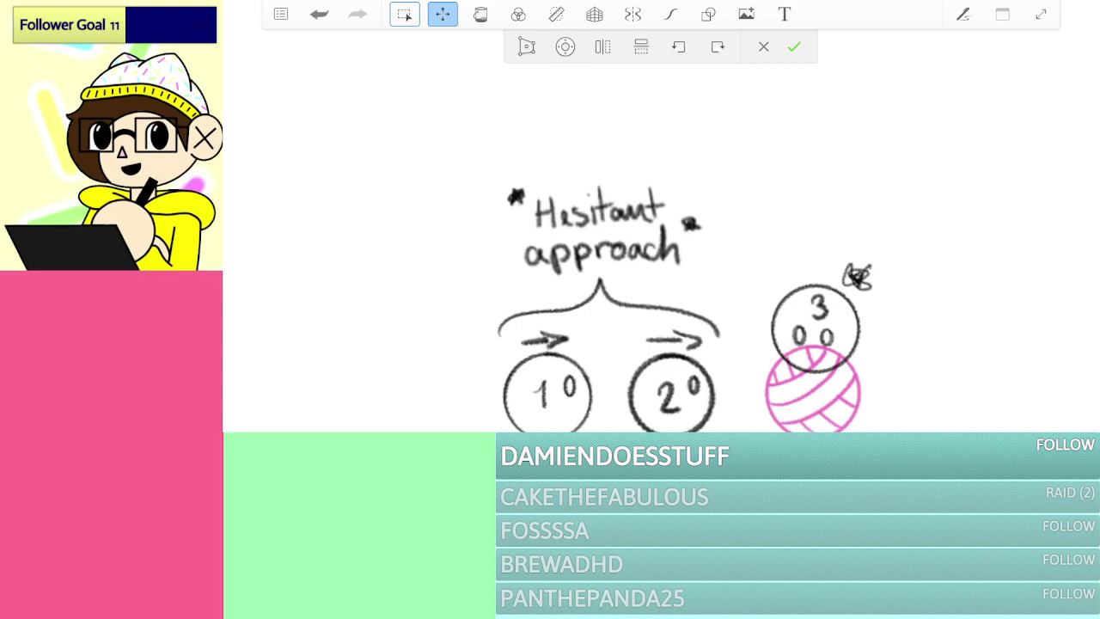
click(794, 47)
Step: Handwrite "*Bap" above circle 3 with the Black pencil
drag(670, 284, 563, 263)
scroll(869, 219, up, 2)
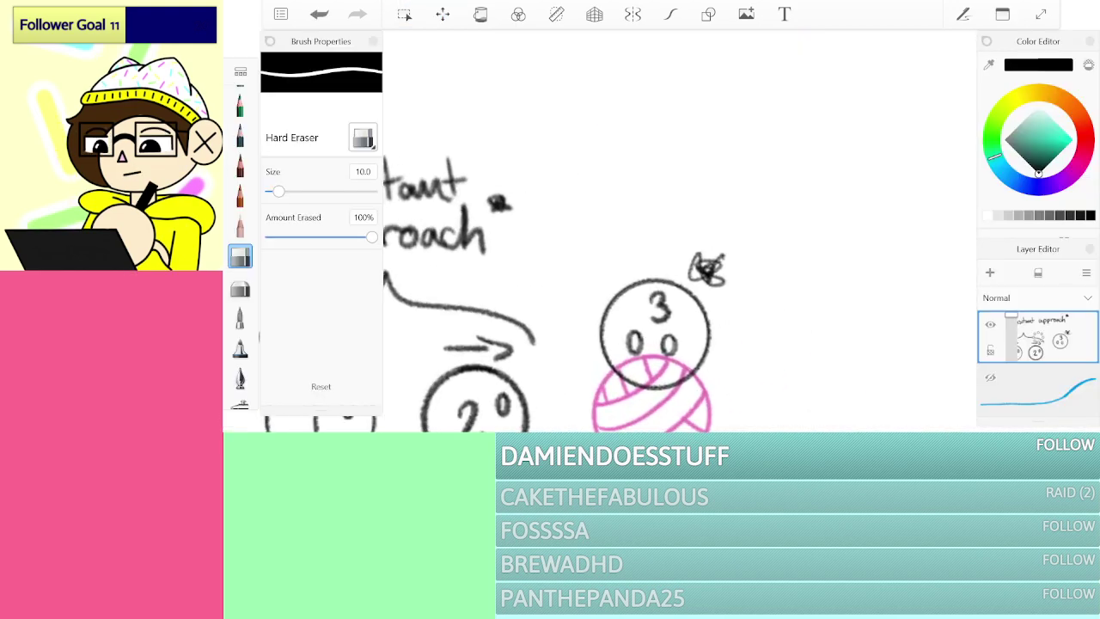
scroll(241, 249, up, 8)
click(240, 134)
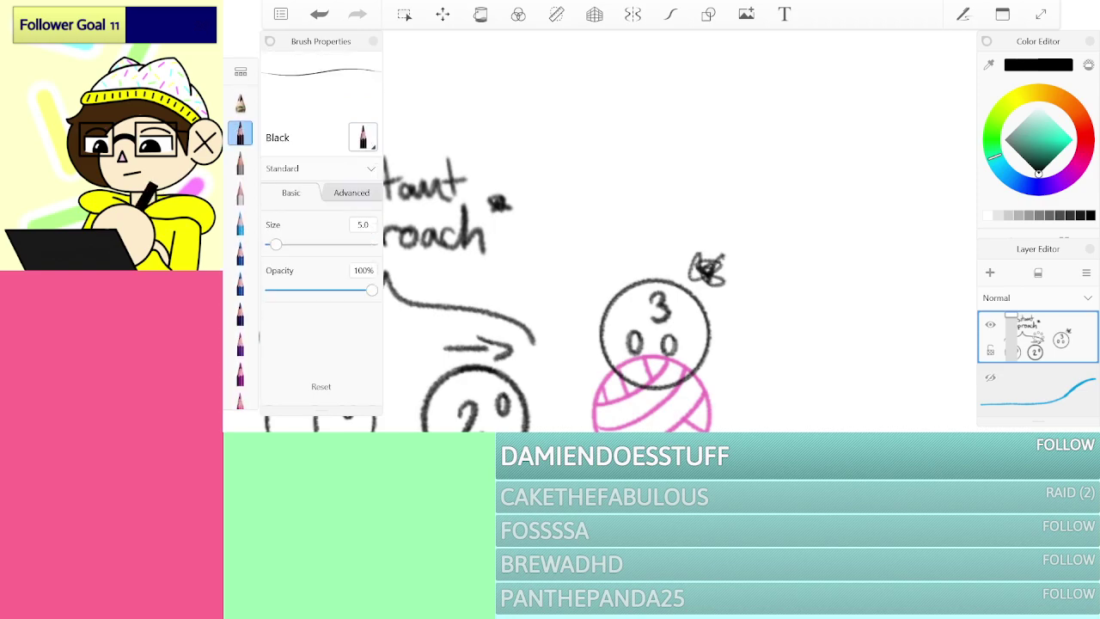
scroll(677, 205, up, 3)
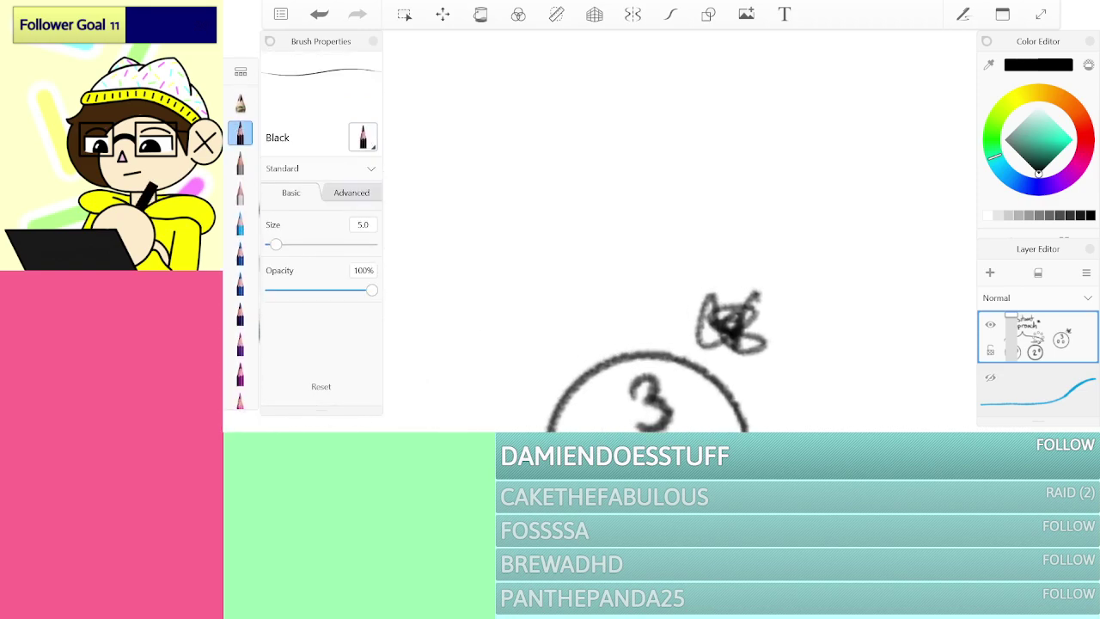
mouse_move(452, 143)
mouse_down()
mouse_move(495, 138)
mouse_move(522, 177)
mouse_up()
mouse_move(509, 120)
mouse_down()
mouse_move(522, 176)
mouse_move(549, 101)
mouse_move(521, 146)
mouse_move(557, 183)
mouse_move(523, 173)
mouse_up()
mouse_move(621, 146)
mouse_down()
mouse_move(619, 178)
mouse_move(664, 155)
mouse_move(672, 198)
mouse_up()
drag(659, 141, 671, 169)
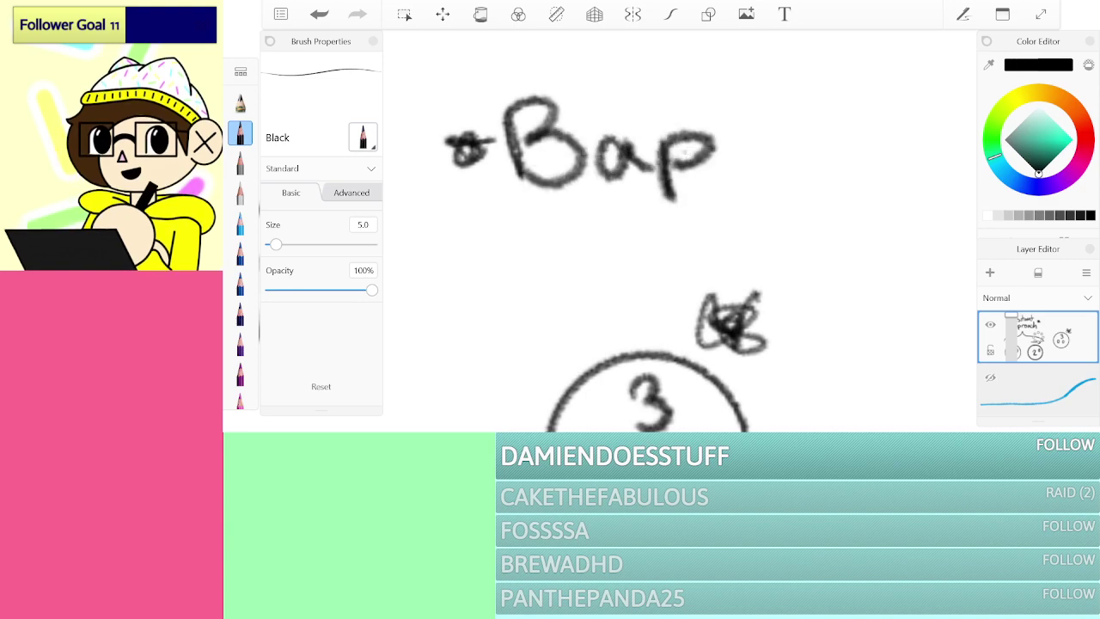
Step: Handwrite "again" beneath "Bap" and close the note with an asterisk
mouse_move(568, 233)
mouse_down()
mouse_move(567, 268)
mouse_move(596, 260)
mouse_up()
mouse_move(611, 228)
mouse_down()
mouse_move(628, 246)
mouse_move(629, 324)
mouse_move(615, 268)
mouse_up()
mouse_move(668, 227)
mouse_down()
mouse_move(650, 253)
mouse_move(705, 252)
mouse_up()
mouse_move(729, 219)
mouse_down()
mouse_move(729, 248)
mouse_move(777, 255)
mouse_up()
drag(706, 181, 711, 185)
mouse_move(777, 177)
mouse_down()
mouse_move(803, 172)
mouse_move(833, 196)
mouse_up()
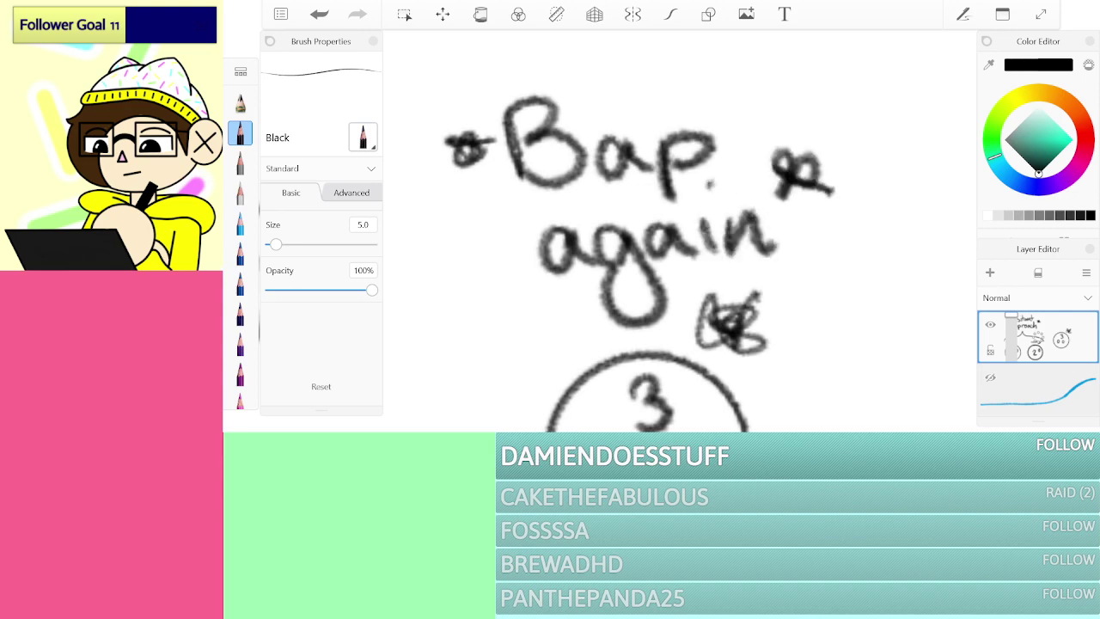
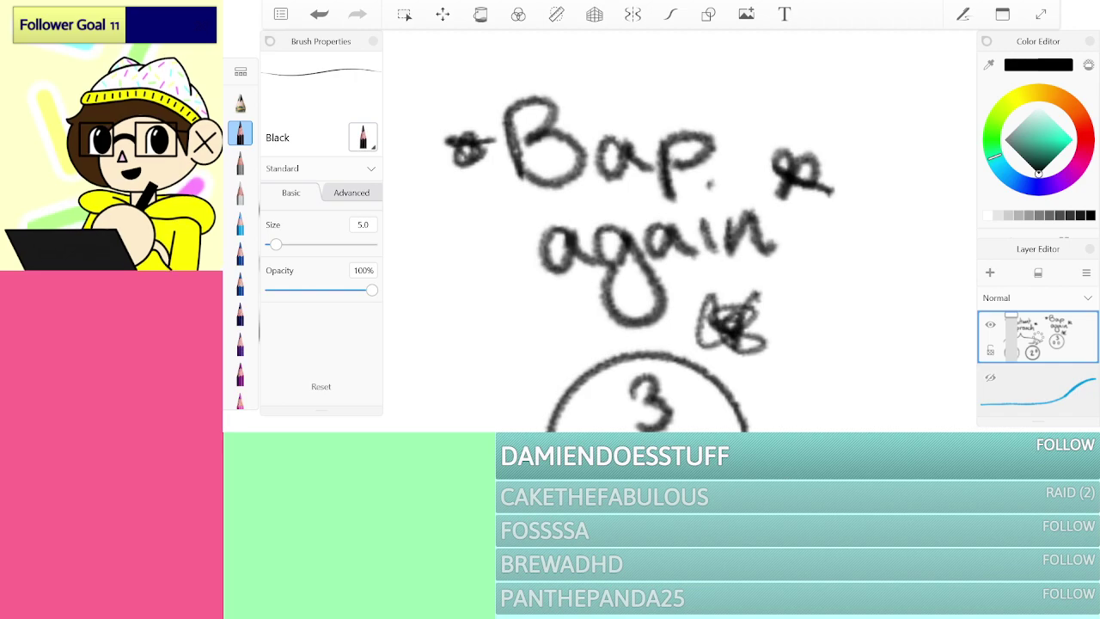
Step: Show the layer with the blue path running through circles 1, 2 and 3
scroll(679, 232, down, 5)
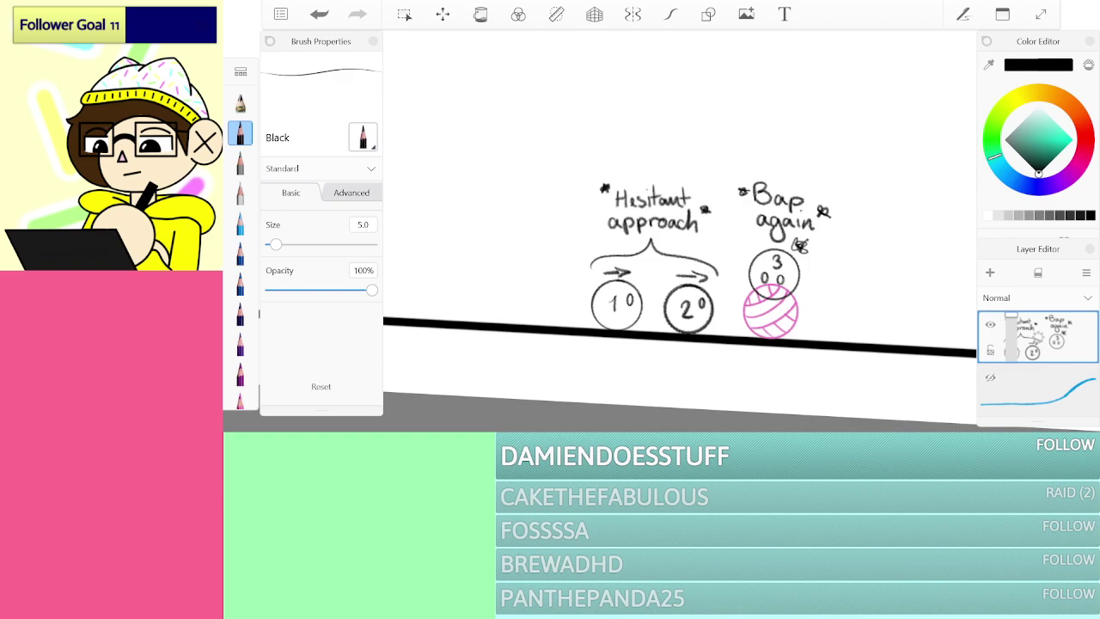
drag(611, 306, 756, 285)
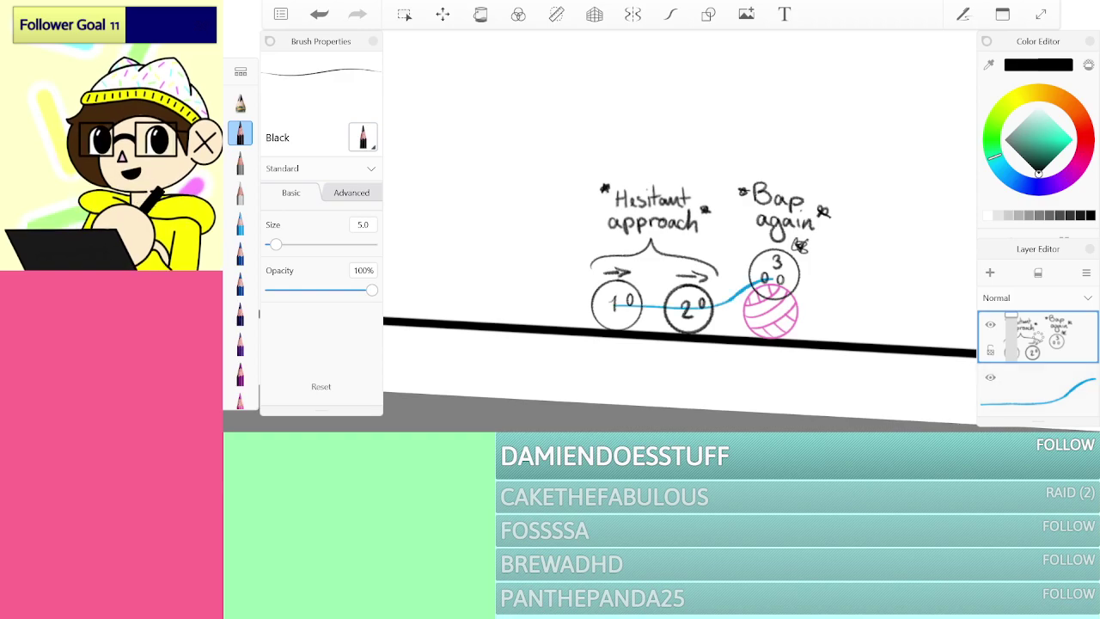
scroll(679, 274, up, 2)
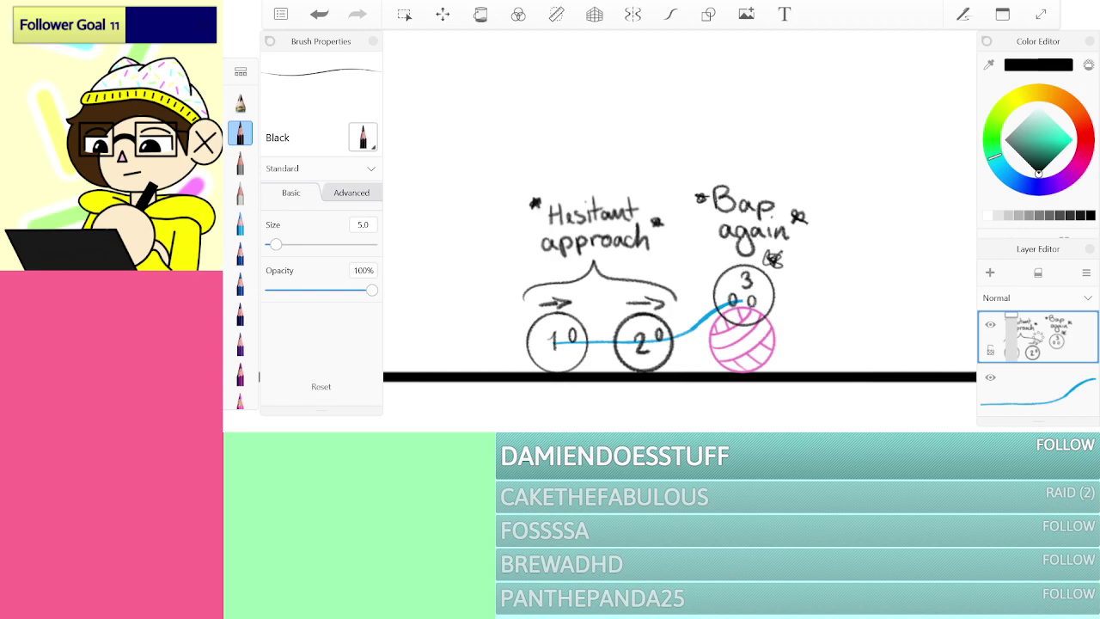
Step: Rename the blue path layer as "Movement 3"
double_click(1040, 391)
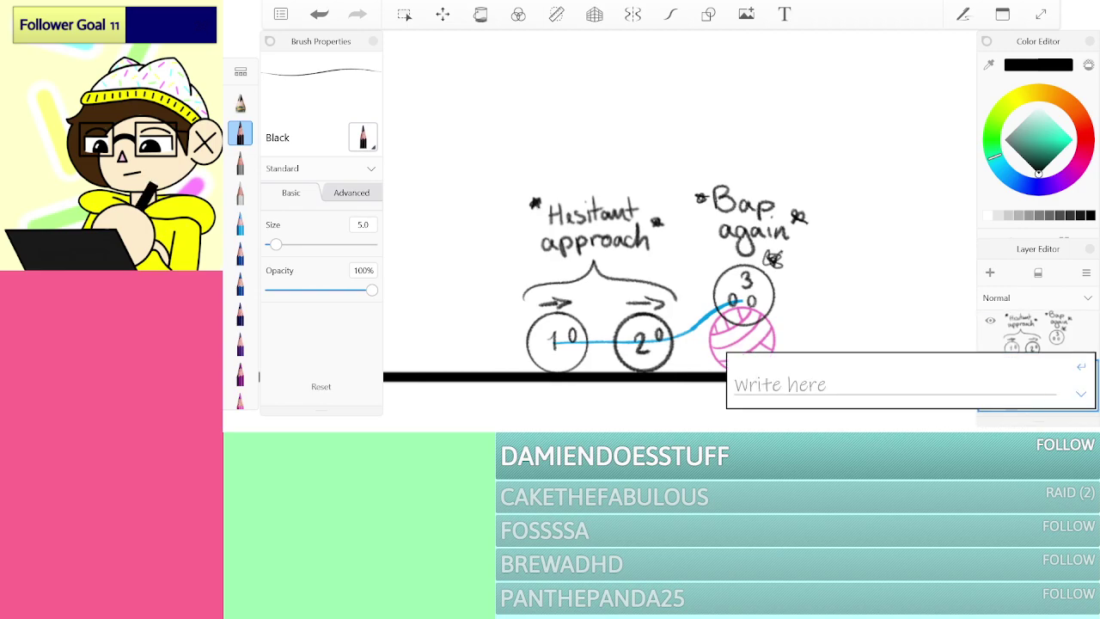
drag(736, 371, 735, 396)
mouse_move(736, 364)
mouse_down()
mouse_move(735, 394)
mouse_move(755, 396)
mouse_move(766, 380)
mouse_move(784, 394)
mouse_move(798, 385)
mouse_move(823, 396)
mouse_move(858, 397)
mouse_up()
mouse_move(863, 357)
mouse_down()
mouse_move(864, 397)
mouse_move(881, 380)
mouse_up()
drag(907, 367, 909, 394)
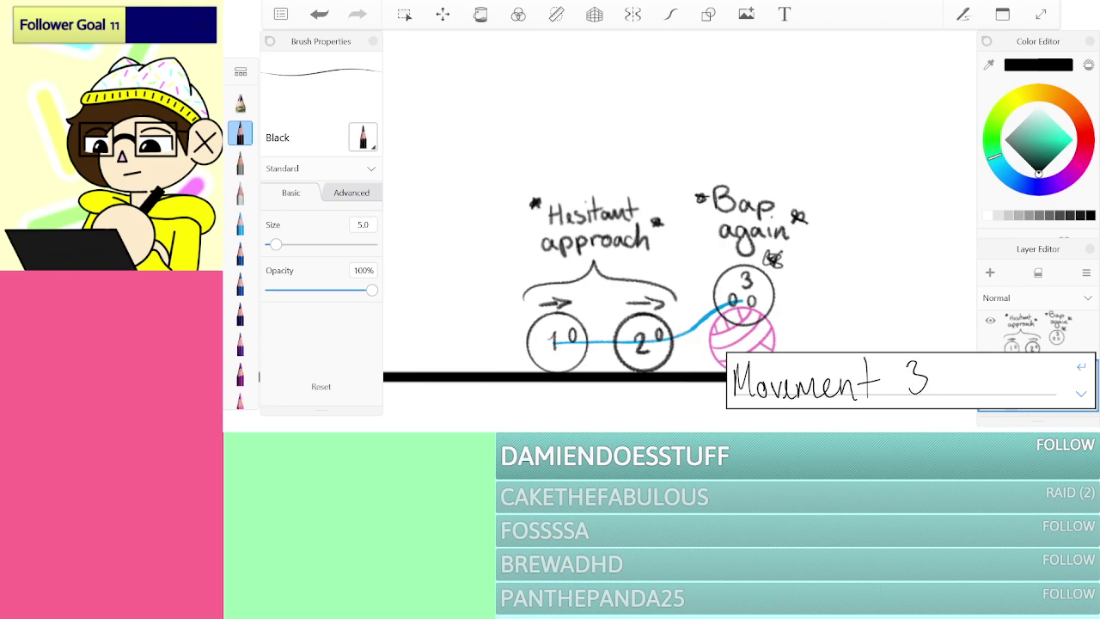
click(1082, 366)
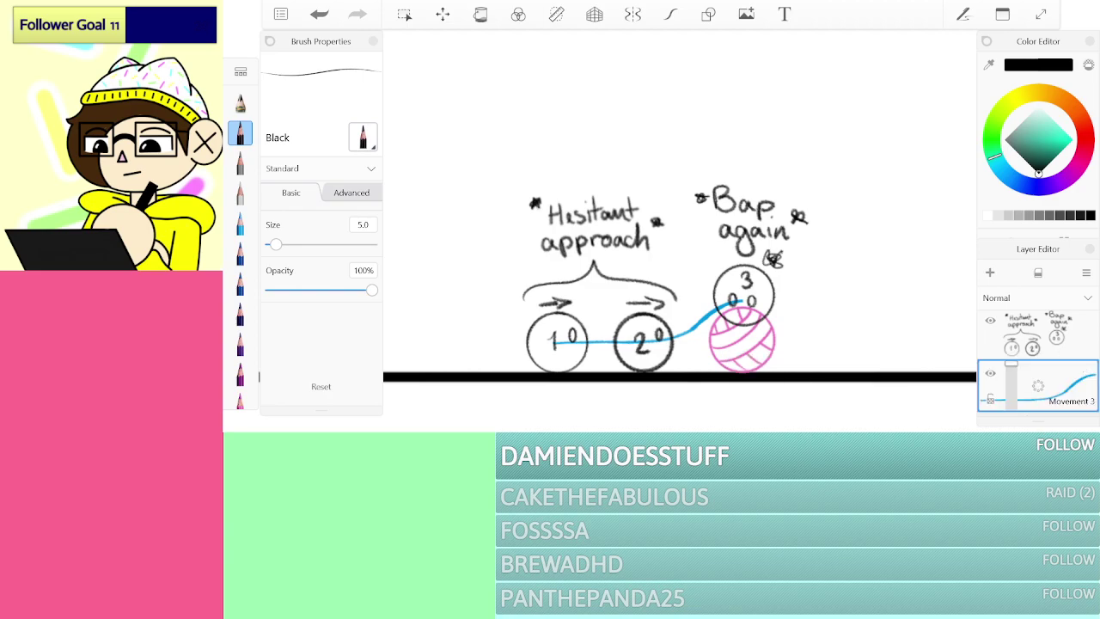
Step: Merge the layer with the circles and notes into the Movement 3 layer
scroll(786, 304, down, 5)
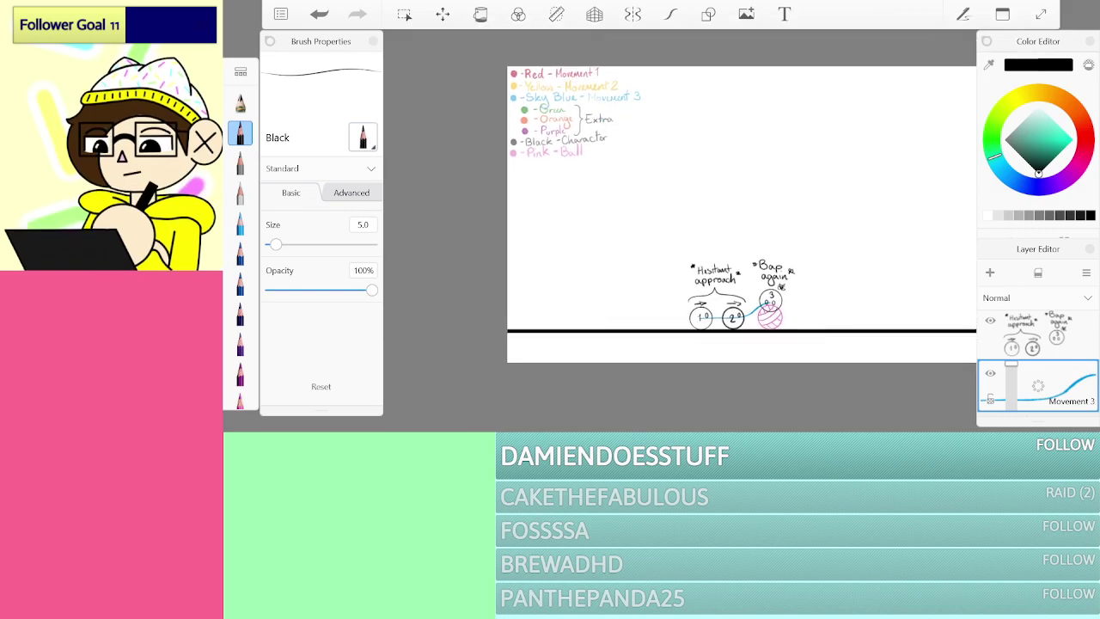
click(1040, 335)
drag(1040, 335, 1039, 371)
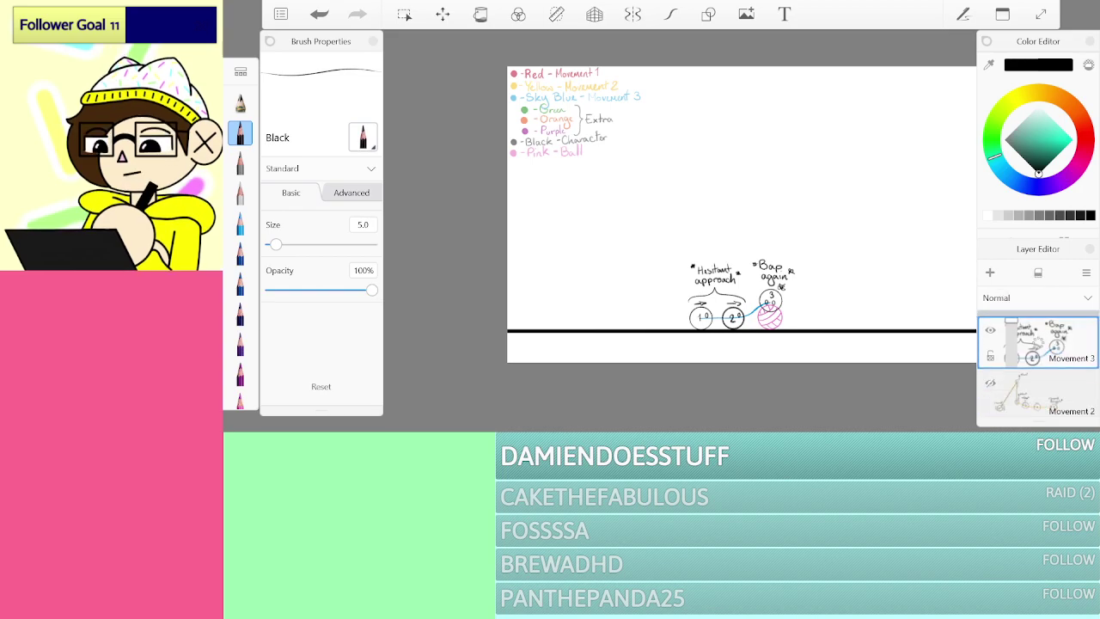
Step: Name the lower of the two pink ball layers "Yarn", scratching out the stray mark after the word
scroll(713, 240, down, 3)
scroll(713, 240, up, 1)
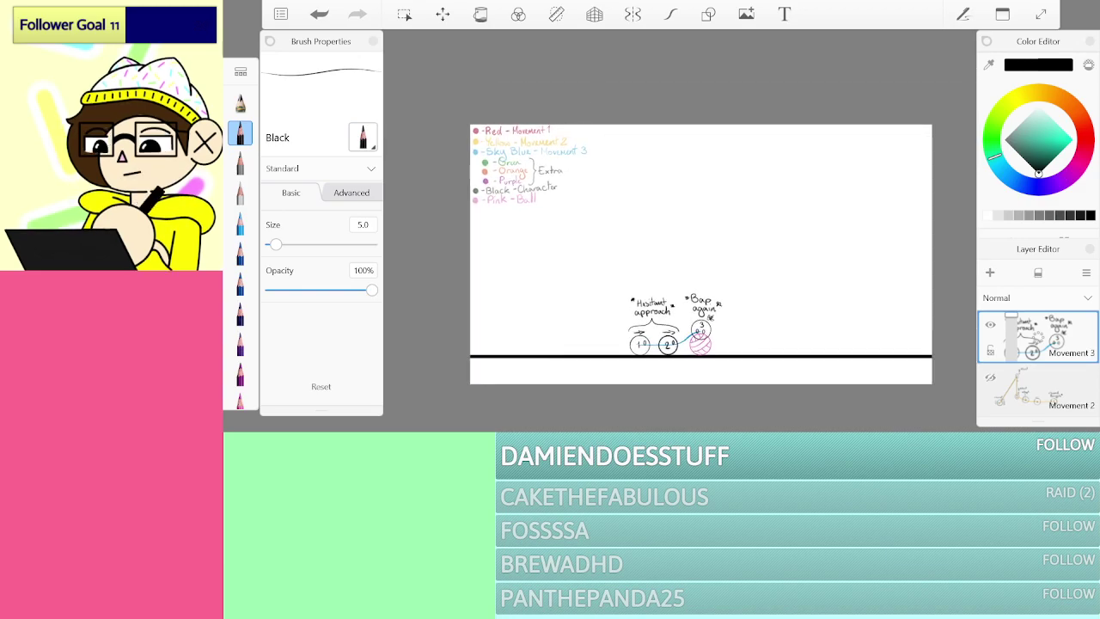
scroll(1040, 361, down, 3)
click(1042, 357)
drag(1039, 354, 1006, 323)
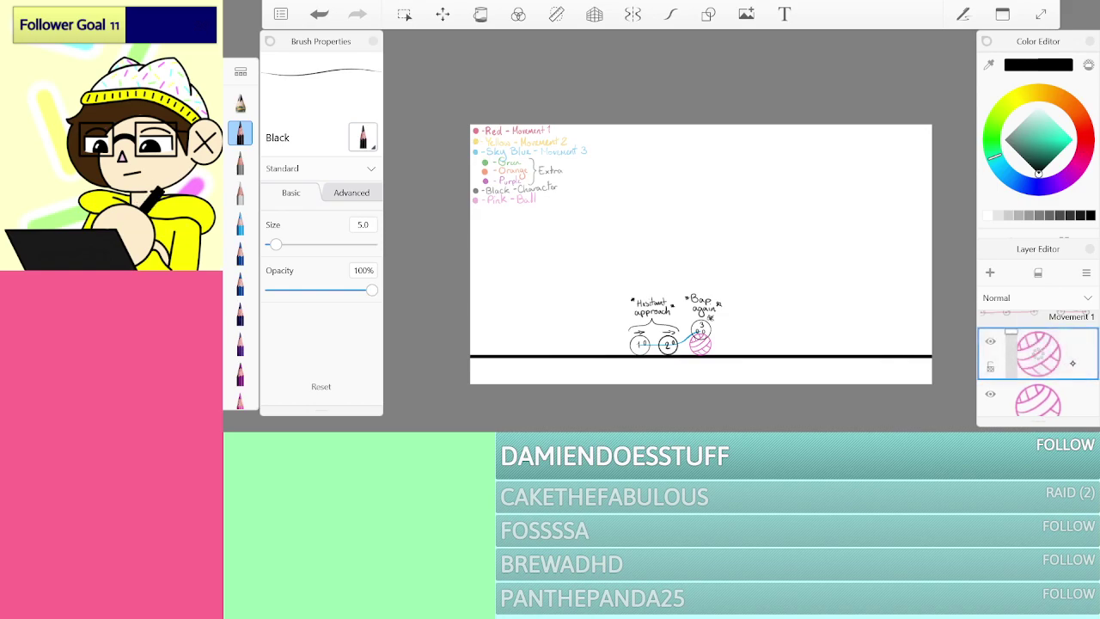
click(1053, 403)
double_click(1065, 393)
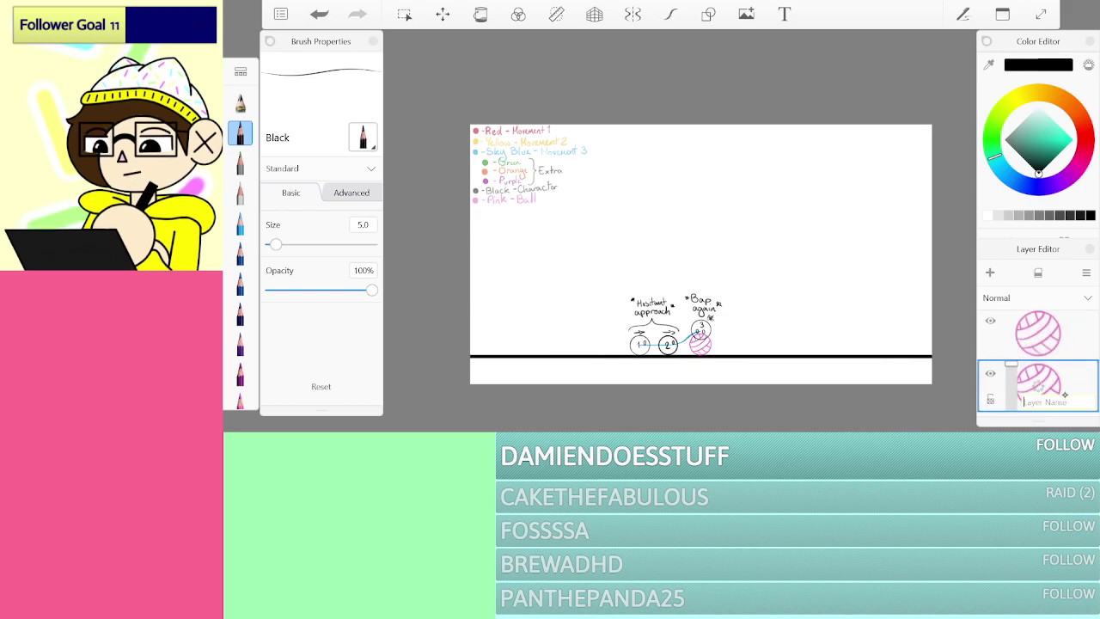
drag(738, 370, 751, 375)
drag(756, 359, 750, 398)
drag(765, 383, 818, 393)
mouse_move(830, 364)
mouse_down()
mouse_move(836, 358)
mouse_move(837, 390)
mouse_up()
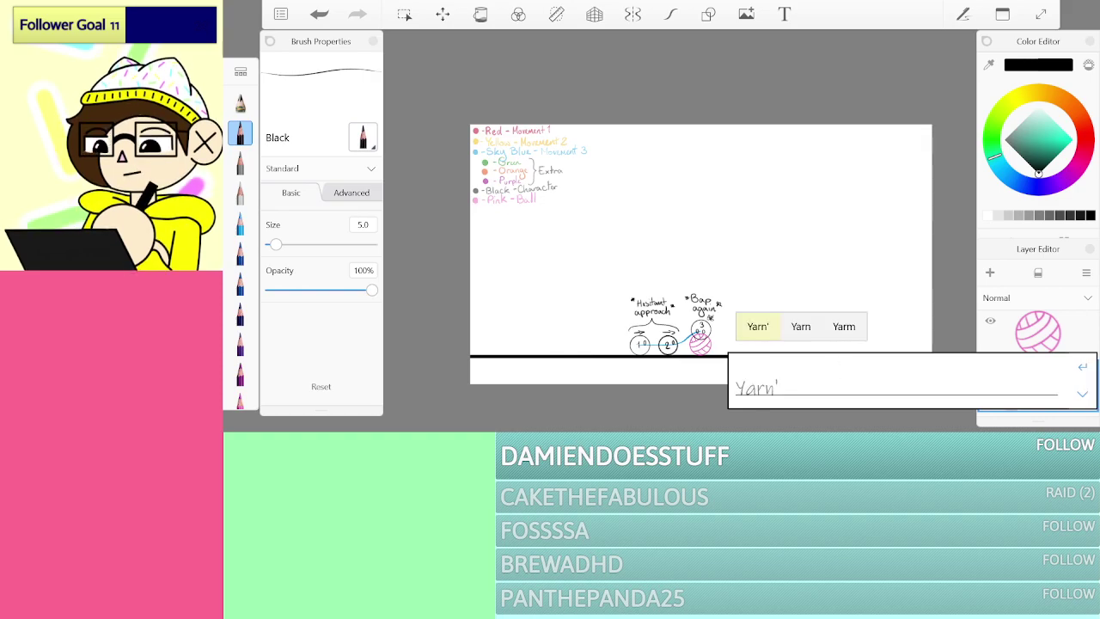
drag(776, 384, 786, 383)
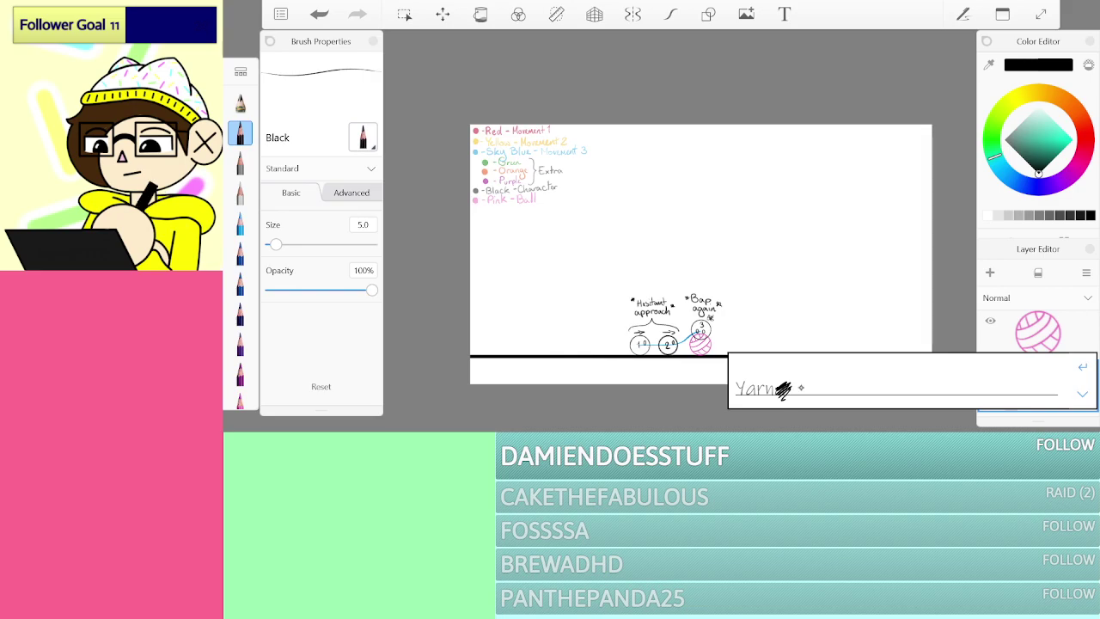
Step: Name the lower yarn ball layer "Yarn 1"
drag(779, 380, 781, 401)
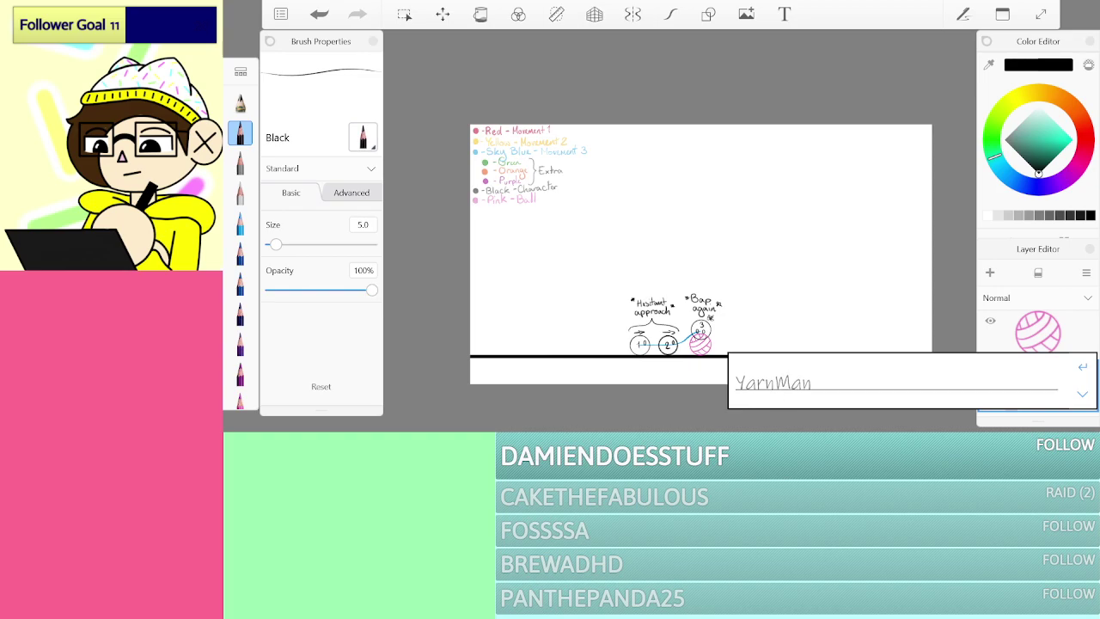
drag(775, 387, 842, 387)
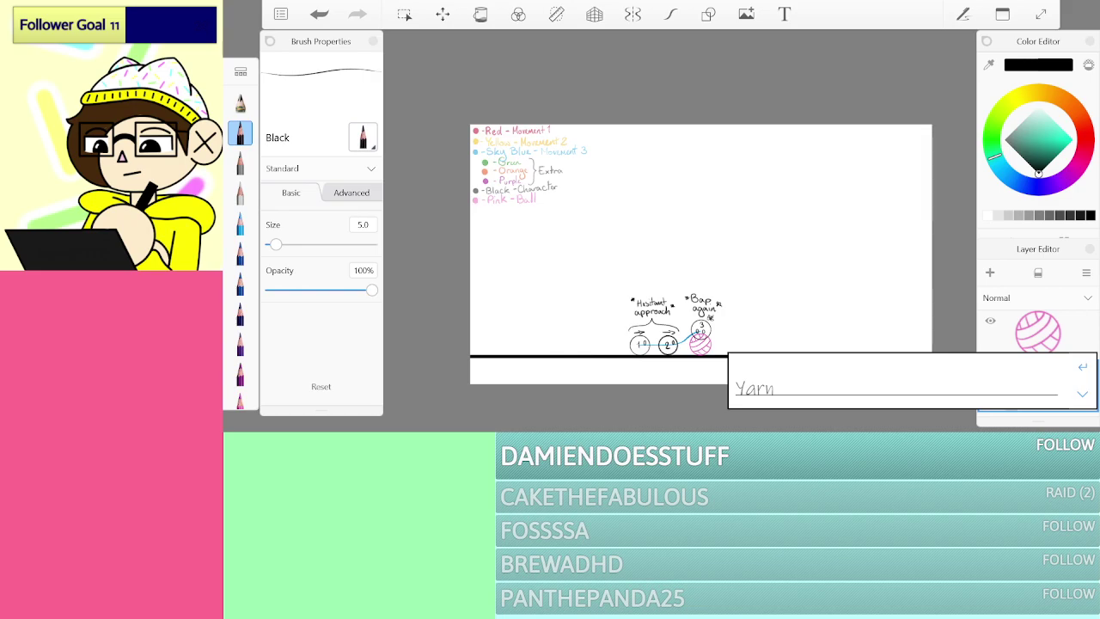
mouse_move(802, 383)
mouse_down()
mouse_move(811, 372)
mouse_move(808, 394)
mouse_move(821, 391)
mouse_up()
click(804, 326)
click(1082, 366)
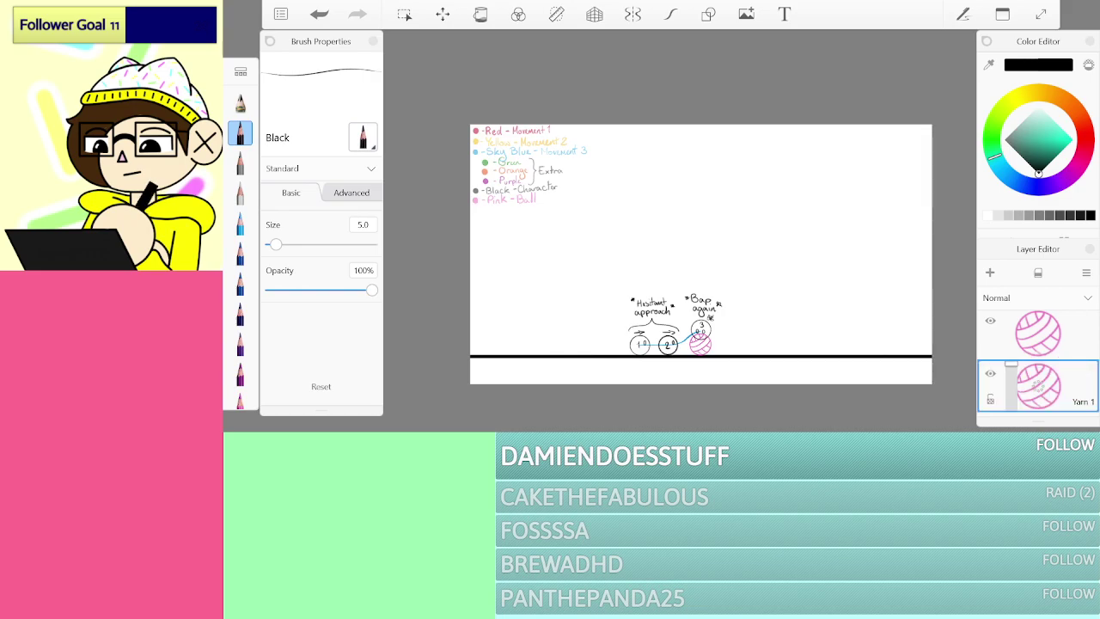
Step: Name the upper yarn ball layer "Yarn 2"
click(1082, 340)
double_click(1079, 341)
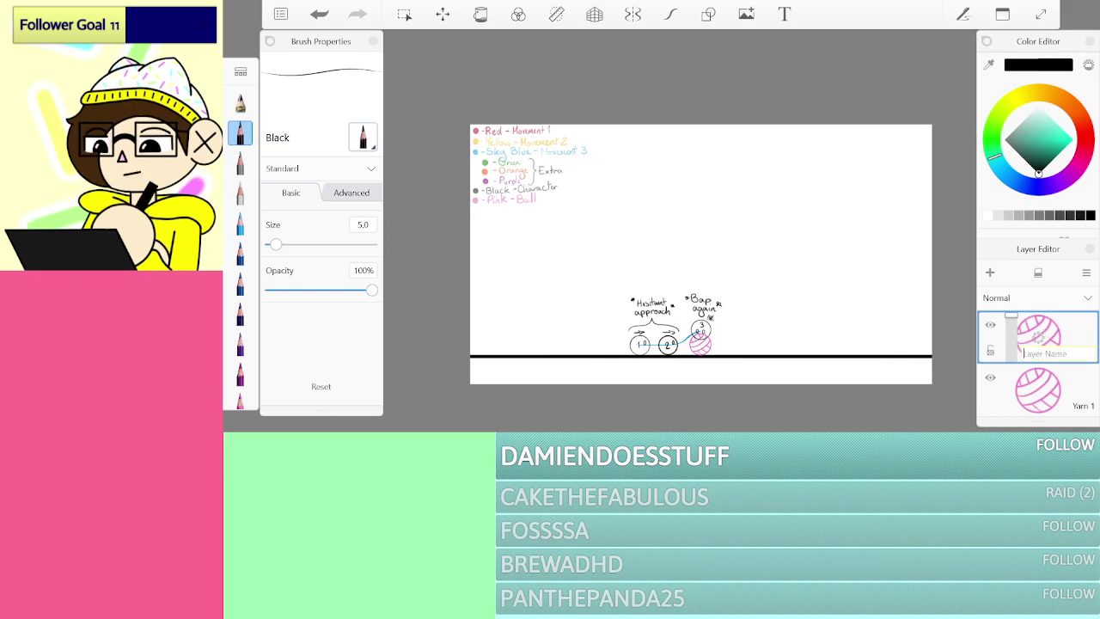
drag(735, 358, 744, 374)
mouse_move(751, 354)
mouse_down()
mouse_move(741, 392)
mouse_move(795, 378)
mouse_move(805, 392)
mouse_up()
mouse_move(878, 363)
mouse_down()
mouse_move(890, 379)
mouse_move(914, 383)
mouse_up()
click(804, 323)
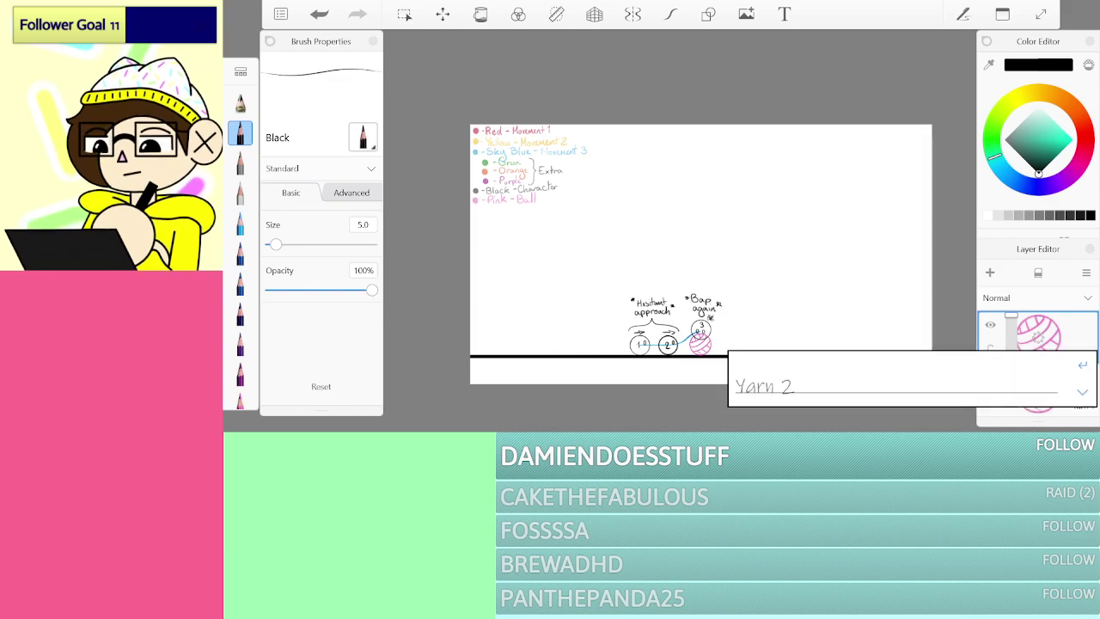
click(1082, 366)
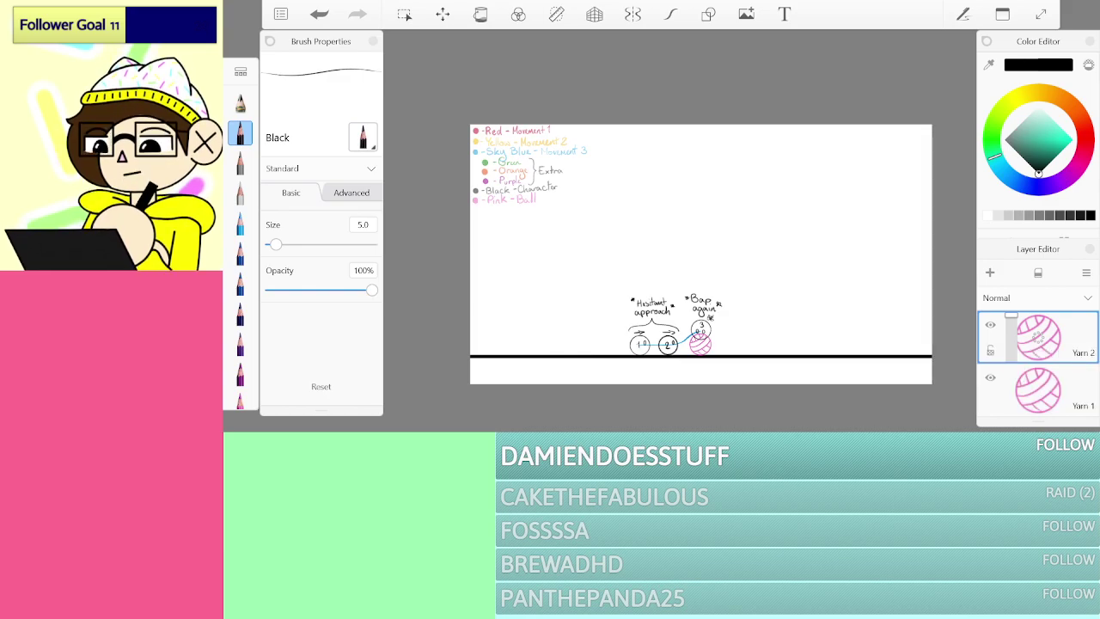
Step: Hide the Movement 3 sketch layer and switch to the Green pencil
scroll(1038, 361, down, 3)
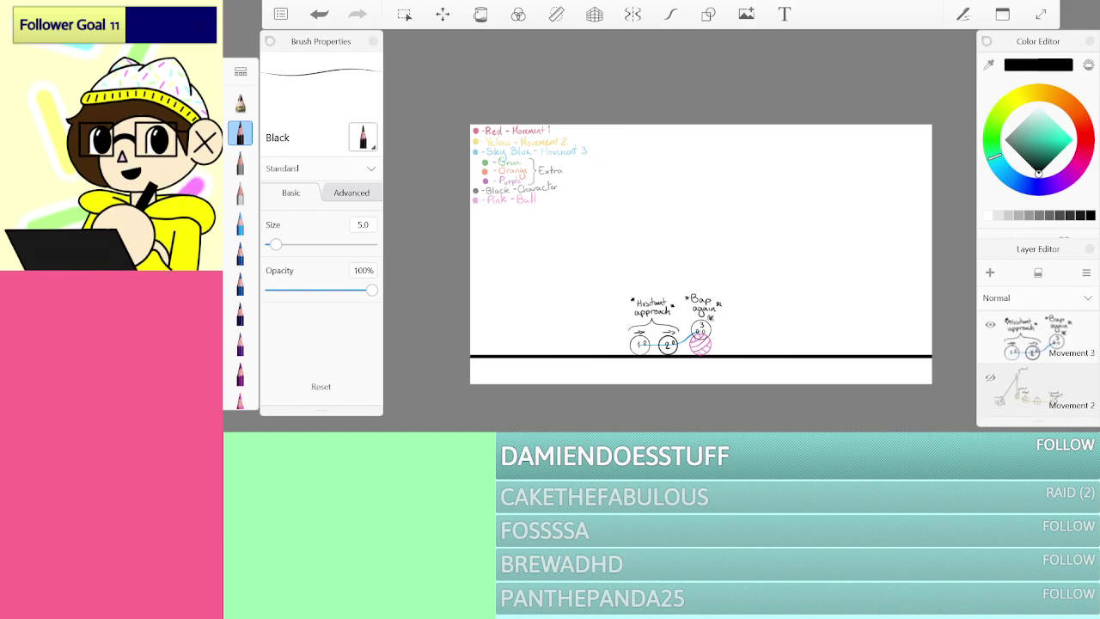
click(990, 324)
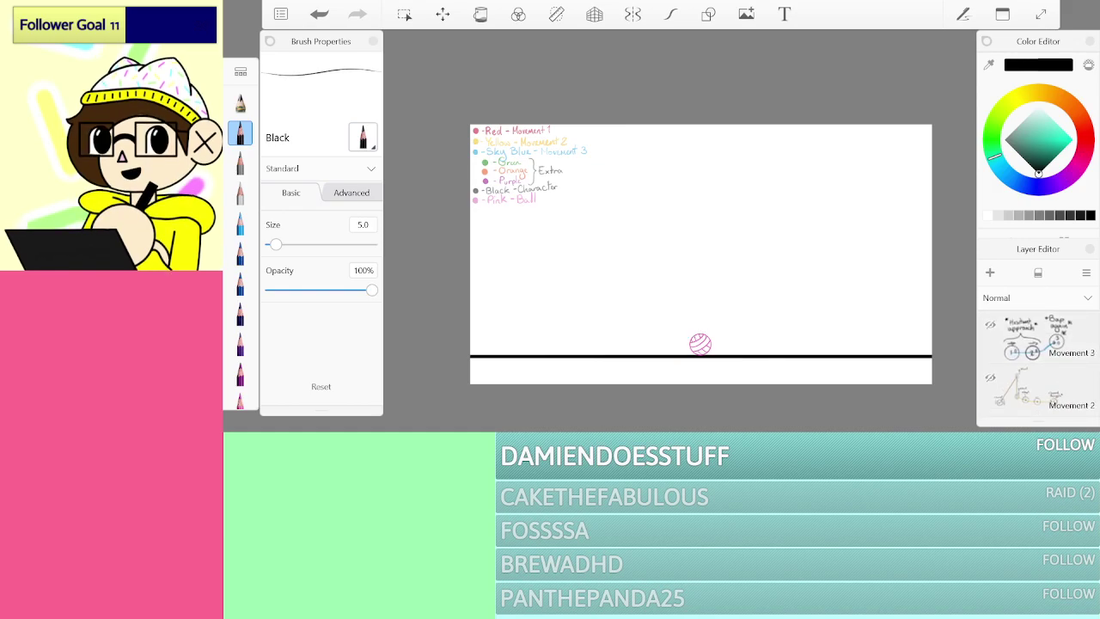
scroll(700, 254, up, 4)
scroll(250, 256, down, 4)
scroll(245, 256, down, 3)
click(240, 168)
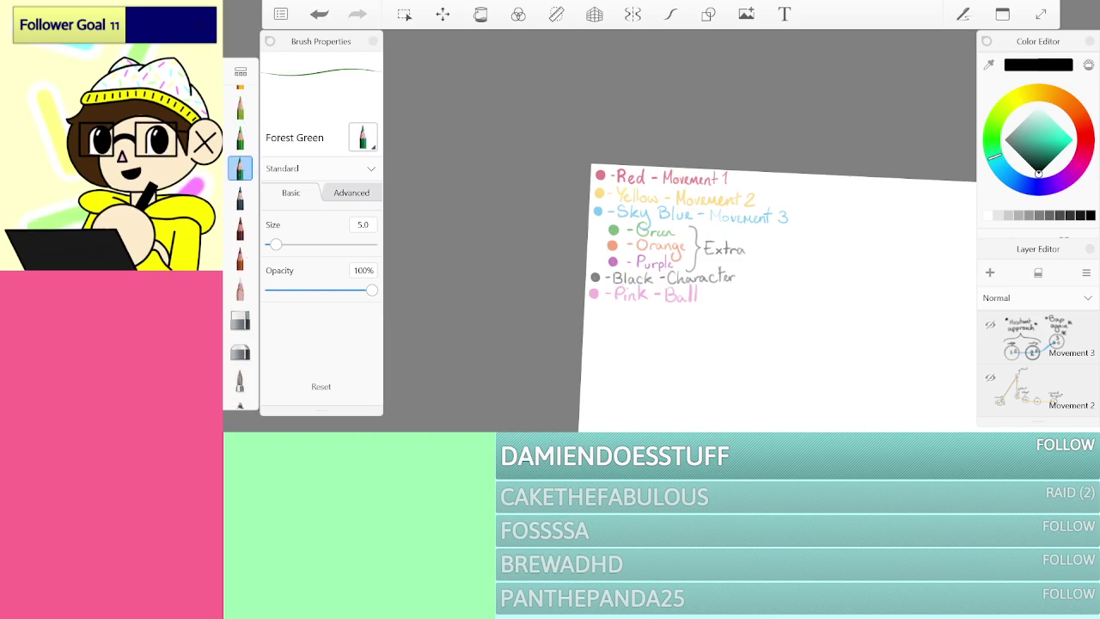
click(240, 139)
scroll(773, 275, up, 3)
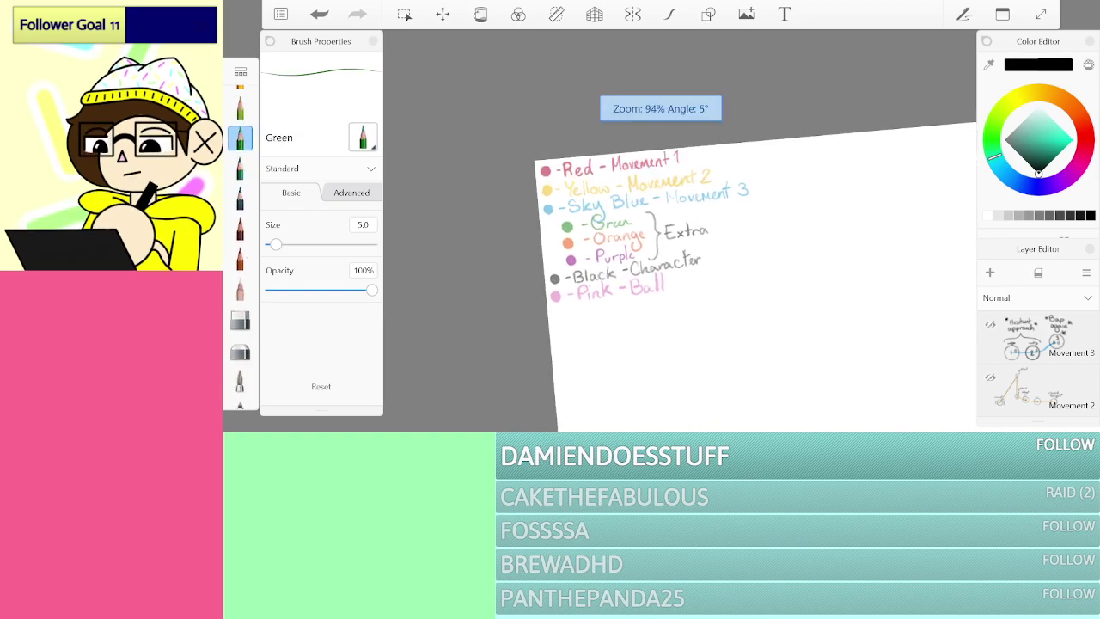
scroll(542, 201, up, 3)
drag(594, 272, 670, 267)
key(ctrl+z)
scroll(687, 249, down, 5)
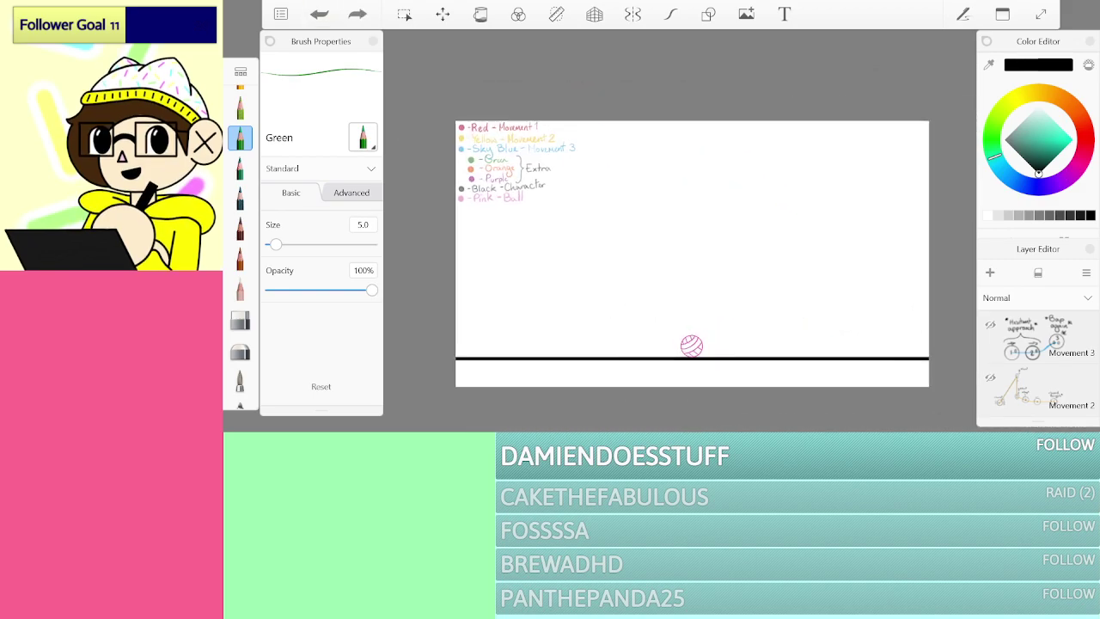
Step: Enlarge the Yarn 2 ball to about four times its size, resting on the ground line, and hide the Yarn 1 layer
scroll(1038, 366, down, 4)
scroll(1038, 365, up, 1)
scroll(1037, 365, down, 1)
click(442, 14)
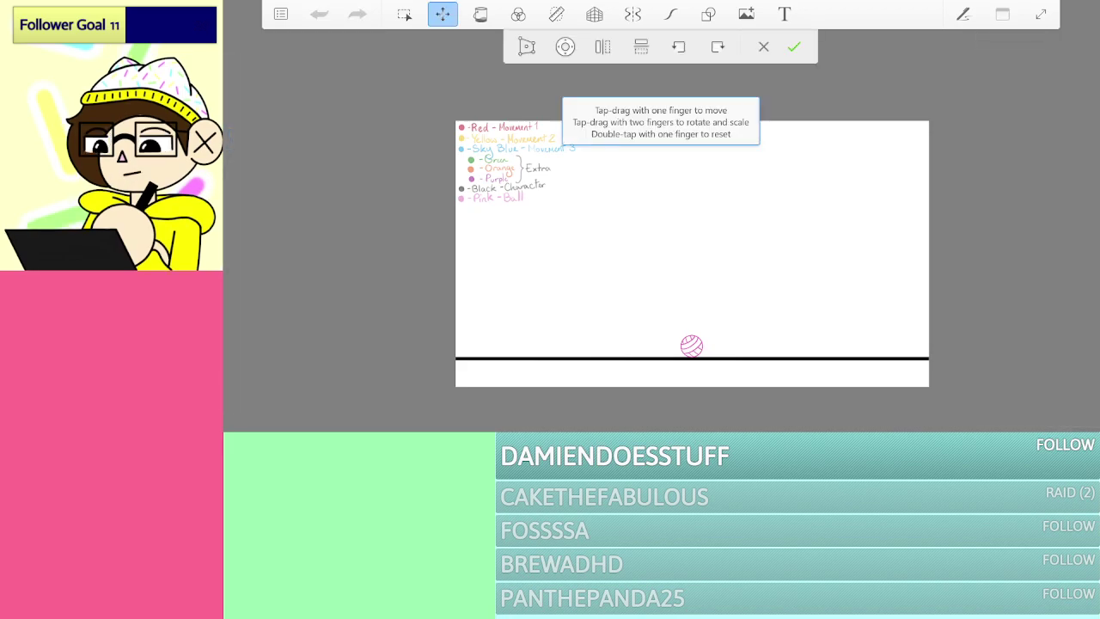
drag(691, 345, 690, 313)
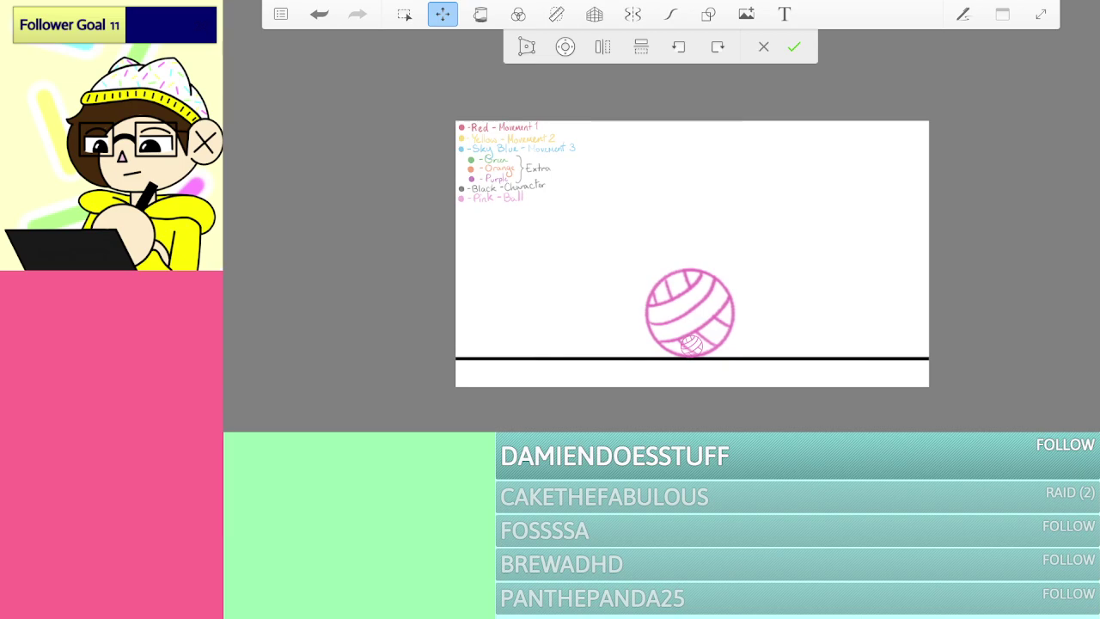
click(794, 47)
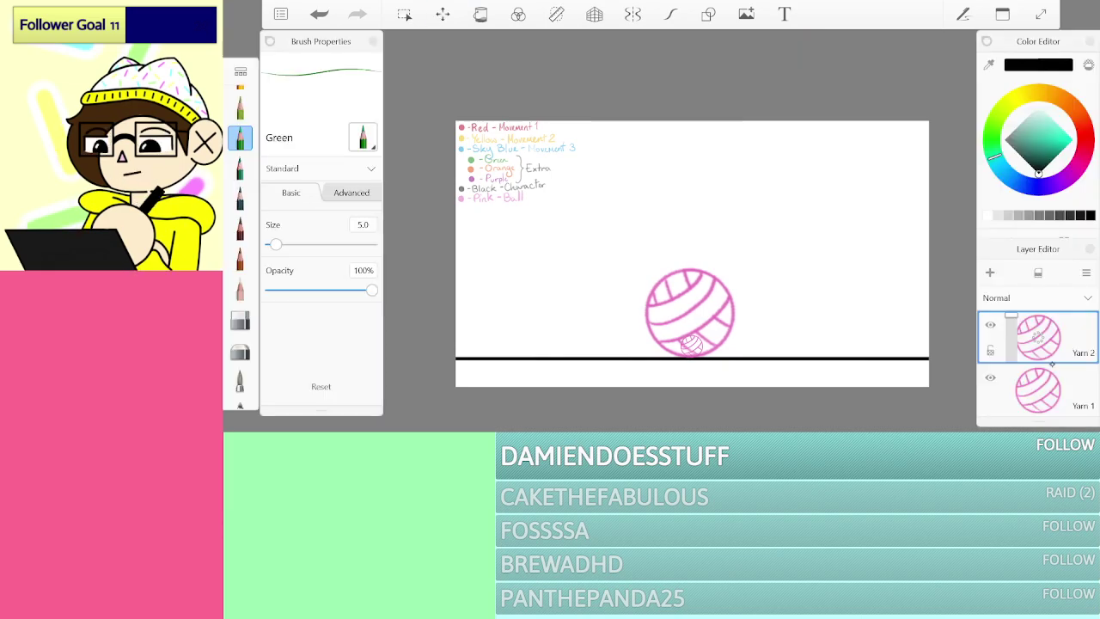
scroll(1038, 378, down, 5)
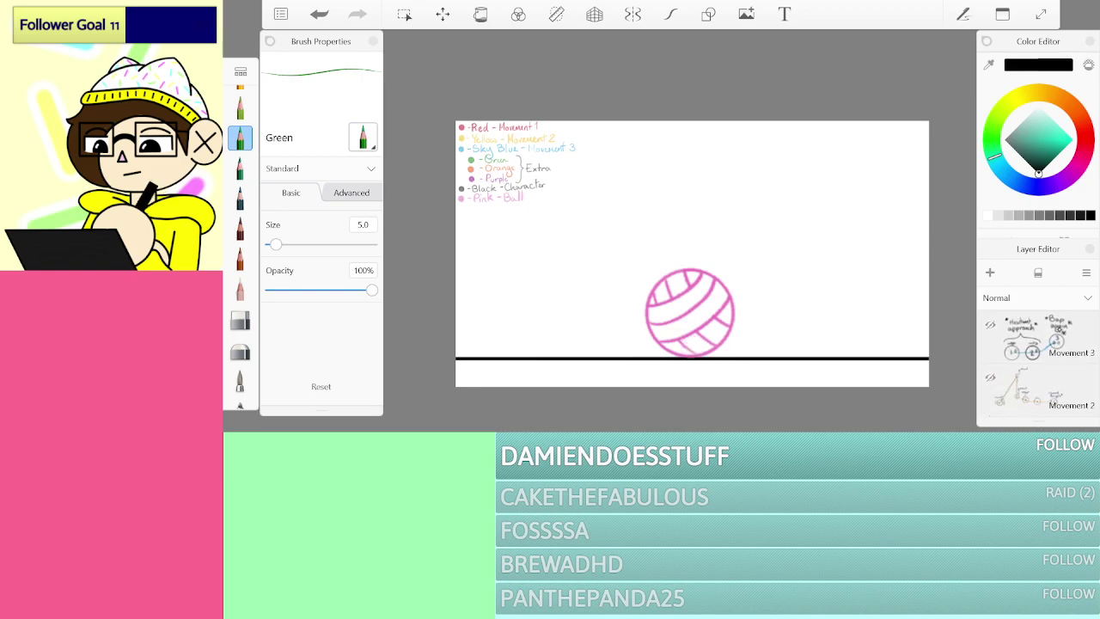
Step: Add a layer above Movement 3 and draw four green arrows from the canvas corners pointing inward around the yarn ball
click(989, 272)
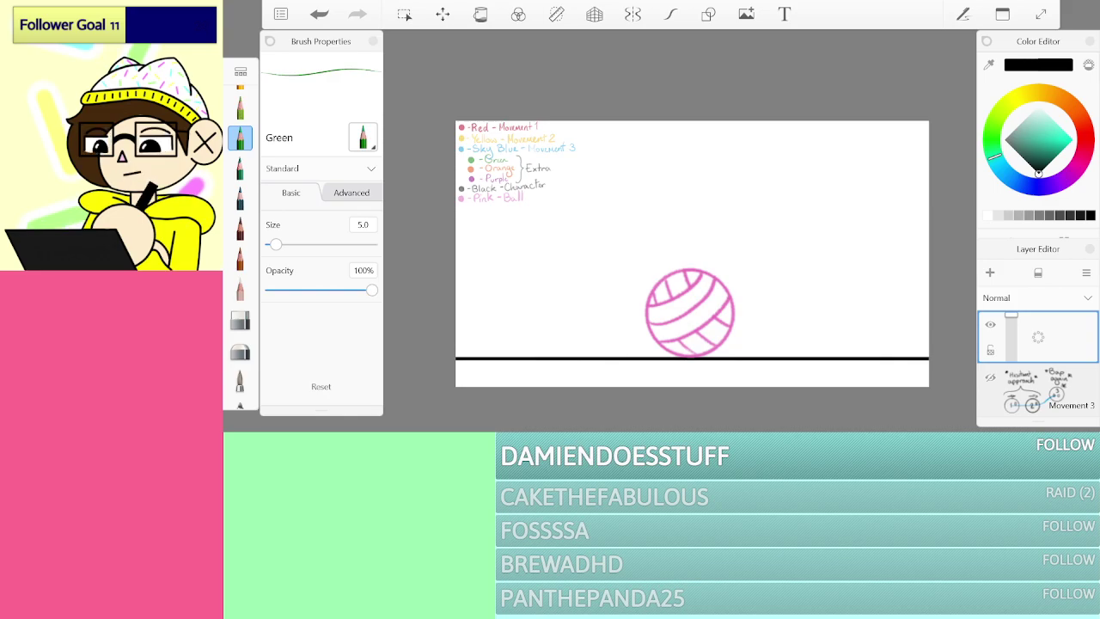
scroll(678, 232, up, 3)
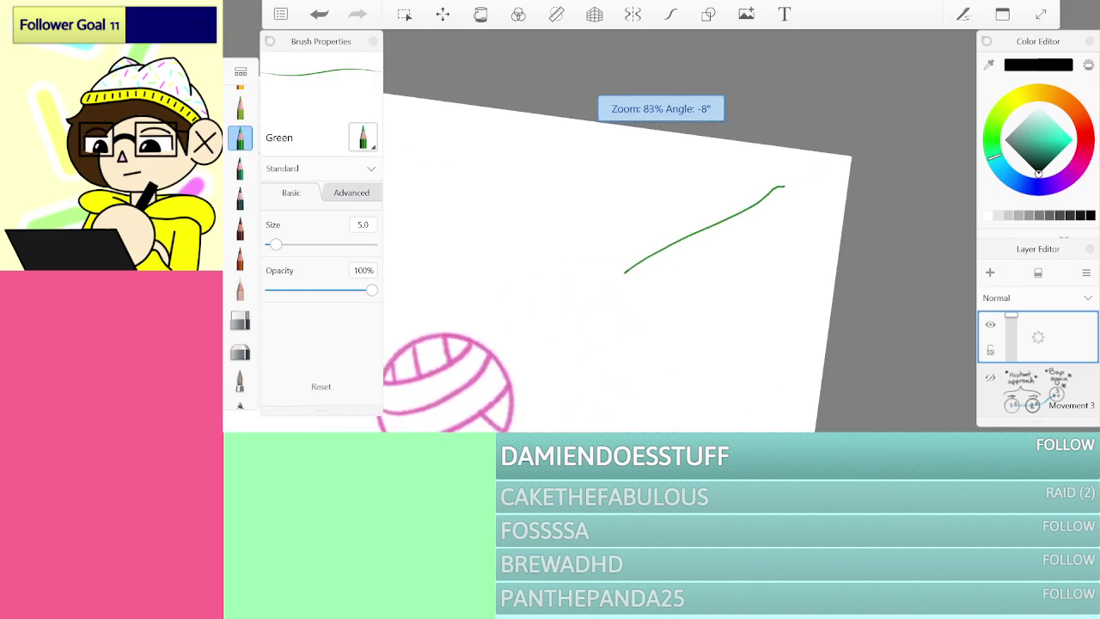
key(ctrl+z)
click(670, 14)
drag(584, 286, 772, 187)
scroll(653, 258, down, 3)
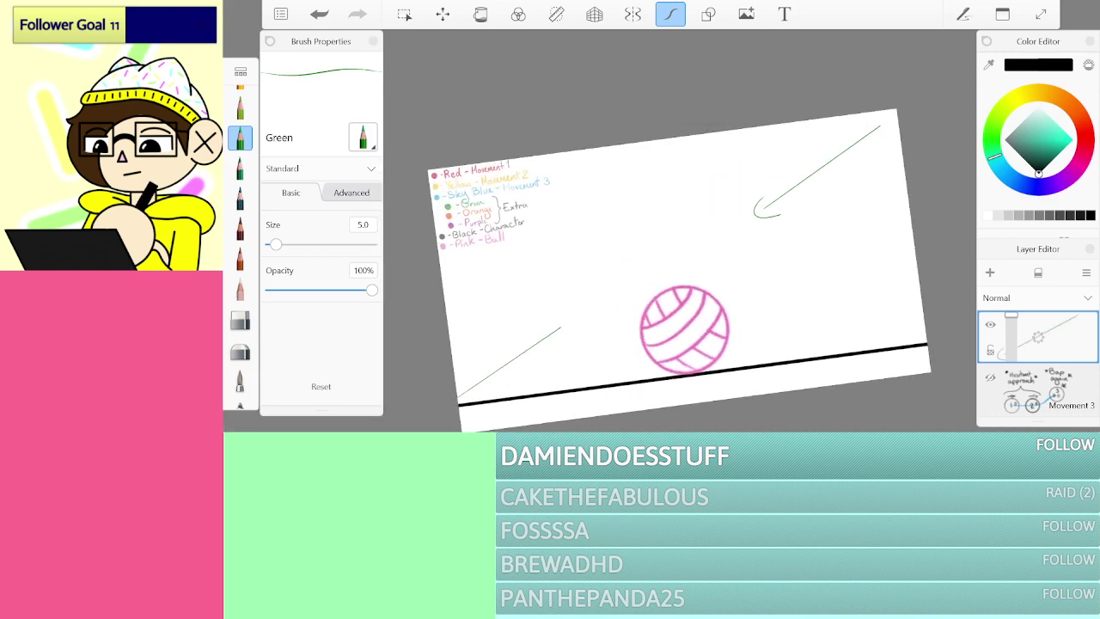
mouse_move(440, 186)
mouse_down()
mouse_move(555, 220)
mouse_move(530, 242)
mouse_up()
drag(861, 317, 806, 294)
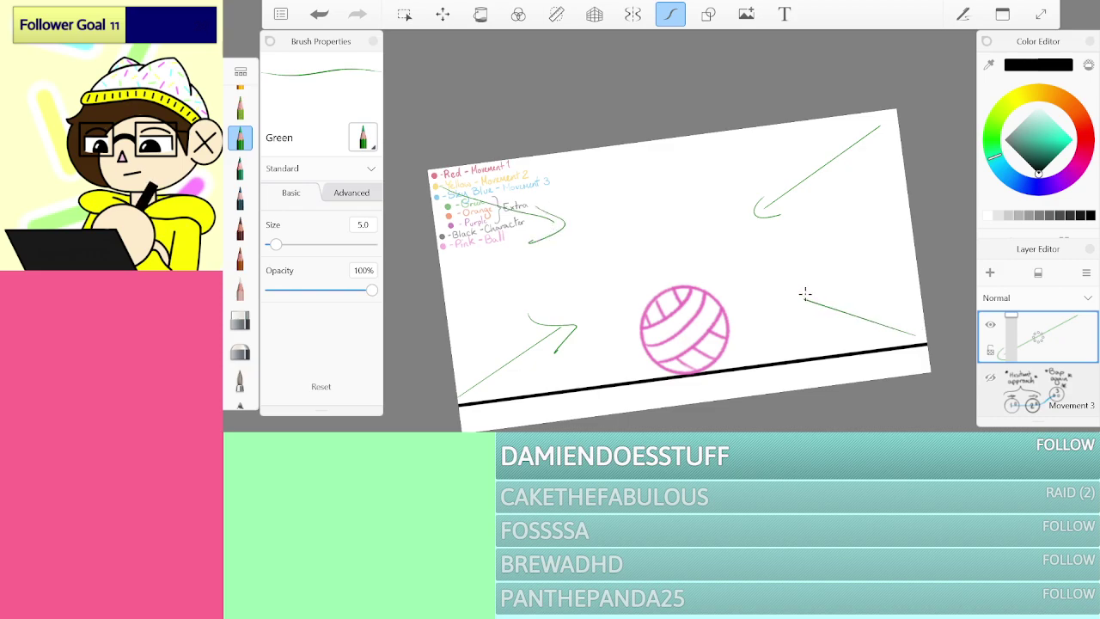
drag(685, 330, 664, 363)
Step: Write the caption "*Zoom in*" with the Black pencil along the upper edge of the canvas
scroll(240, 245, up, 5)
click(240, 134)
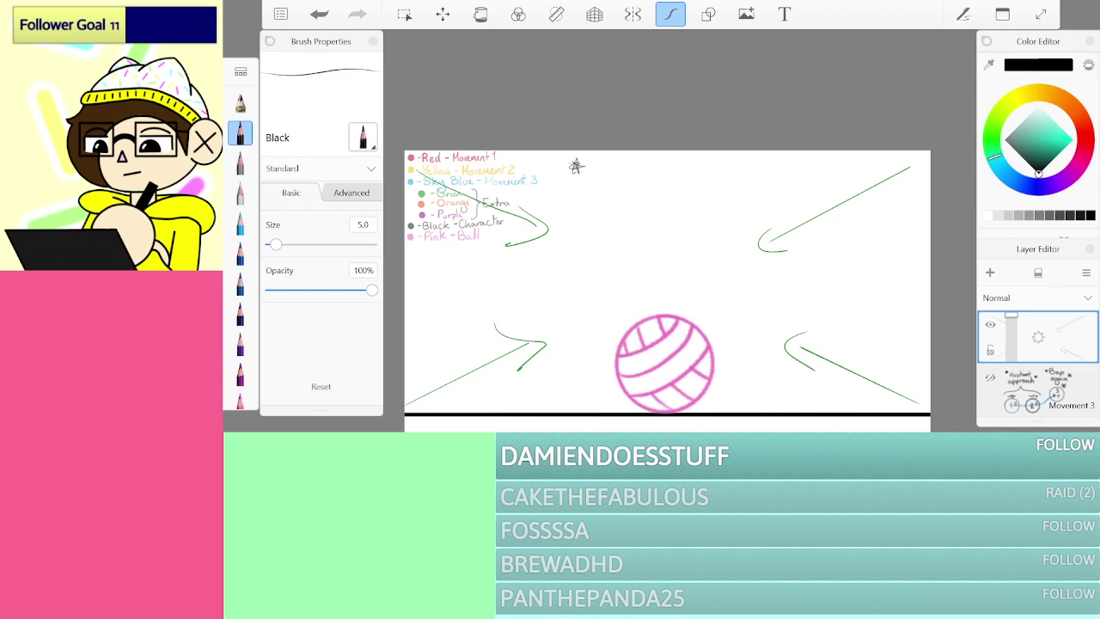
mouse_move(593, 158)
mouse_down()
mouse_move(615, 156)
mouse_move(641, 178)
mouse_up()
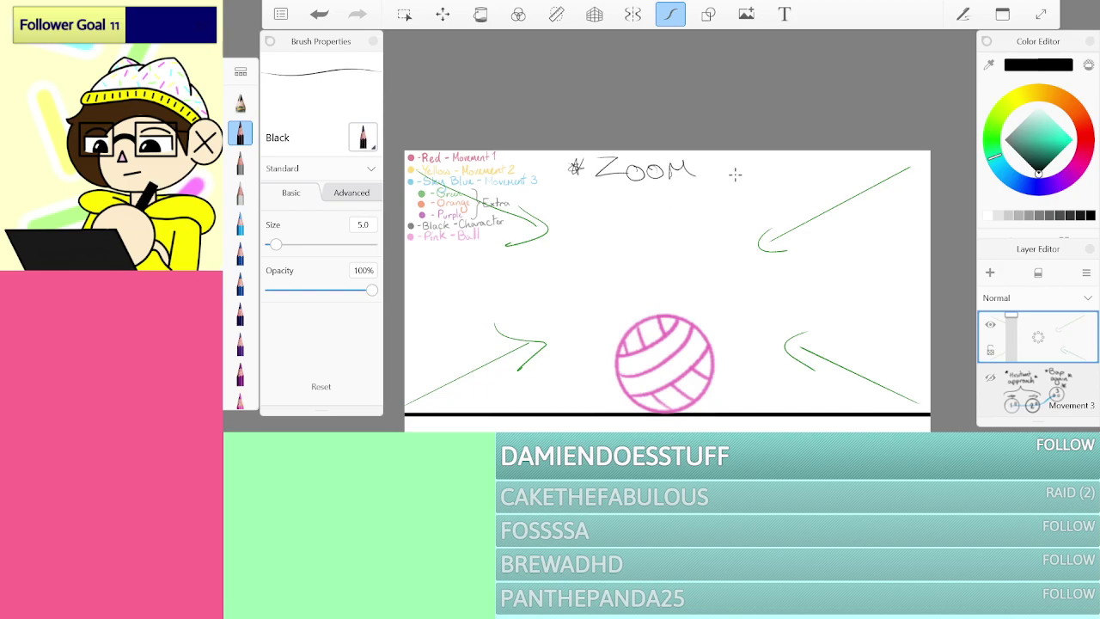
drag(726, 172, 746, 180)
Step: Select the "*Zoom in*" caption and move it slightly down and to the left
click(403, 15)
drag(585, 204, 560, 156)
click(443, 15)
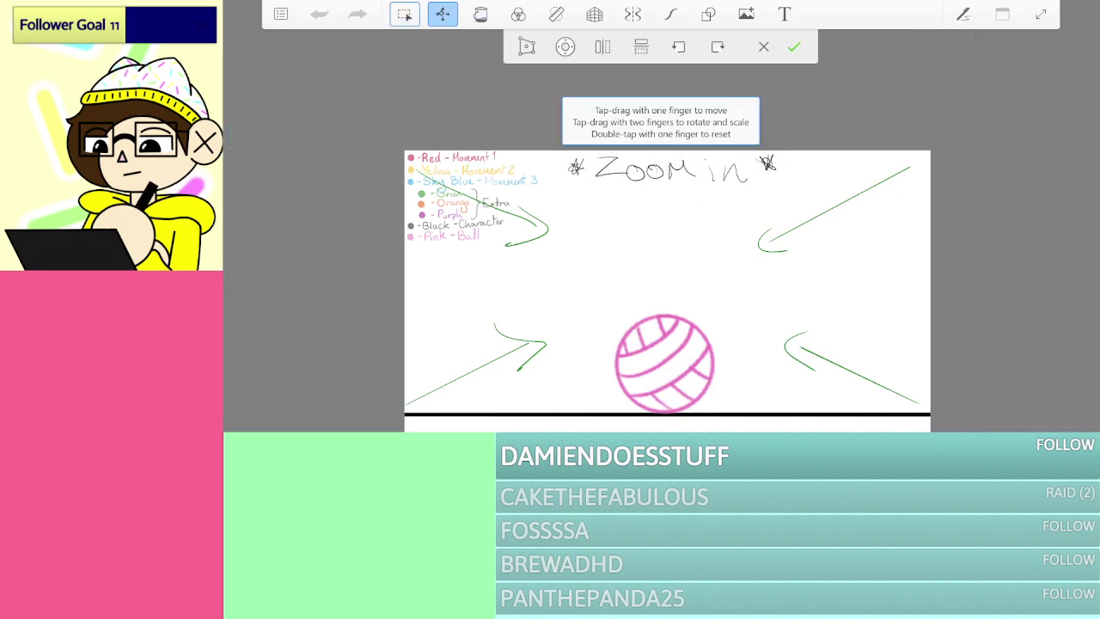
mouse_move(715, 226)
mouse_down()
mouse_move(695, 247)
mouse_move(701, 235)
mouse_up()
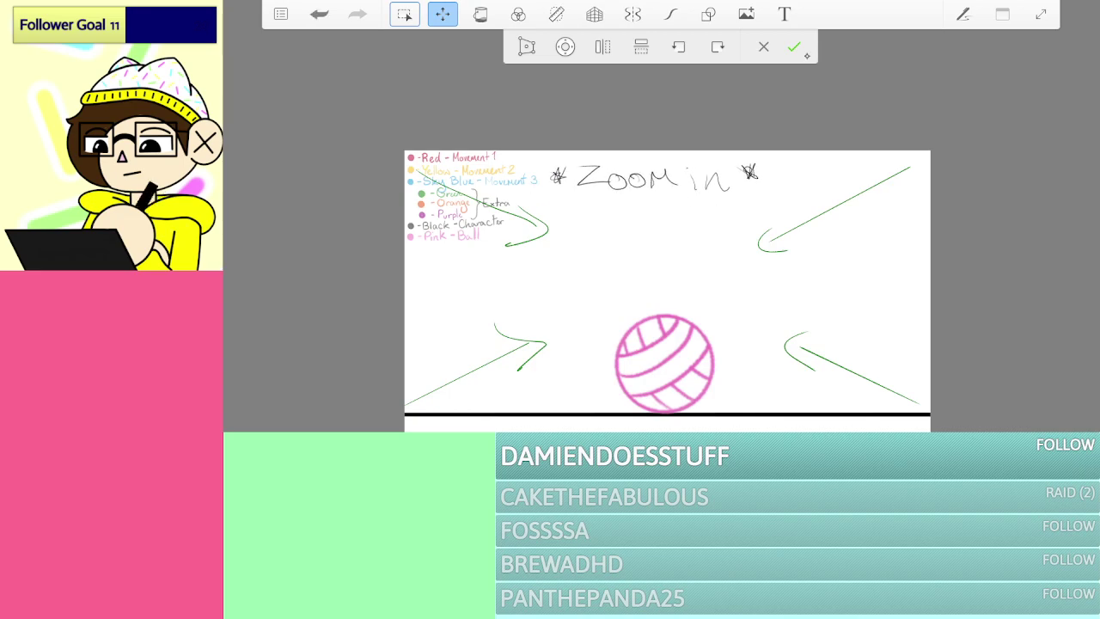
click(794, 47)
Step: Add a new layer and draw a black circle for the character's head, overlapping the upper edge of the yarn ball
click(990, 272)
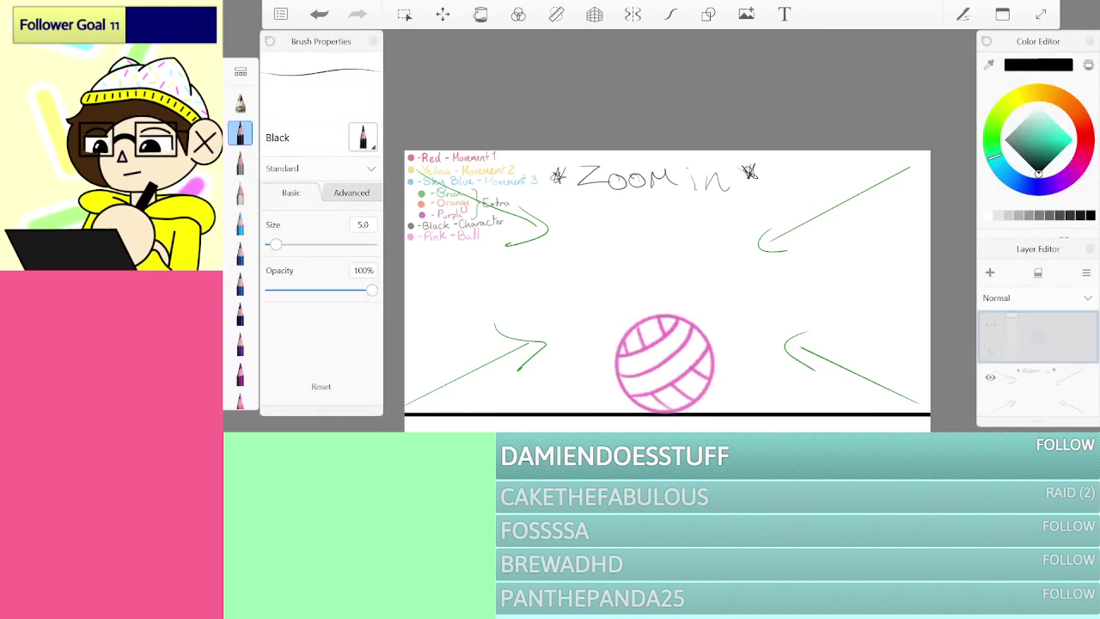
click(670, 14)
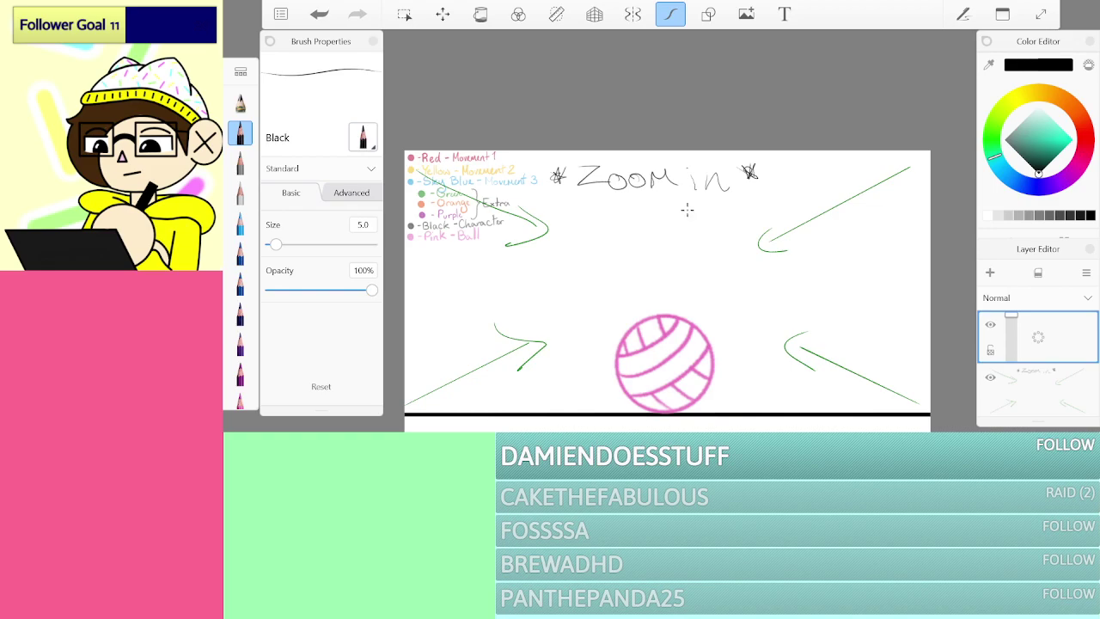
mouse_move(586, 294)
mouse_down()
mouse_move(713, 337)
mouse_move(633, 210)
mouse_move(679, 187)
mouse_move(611, 352)
mouse_move(687, 194)
mouse_up()
scroll(679, 257, up, 4)
key(ctrl+z)
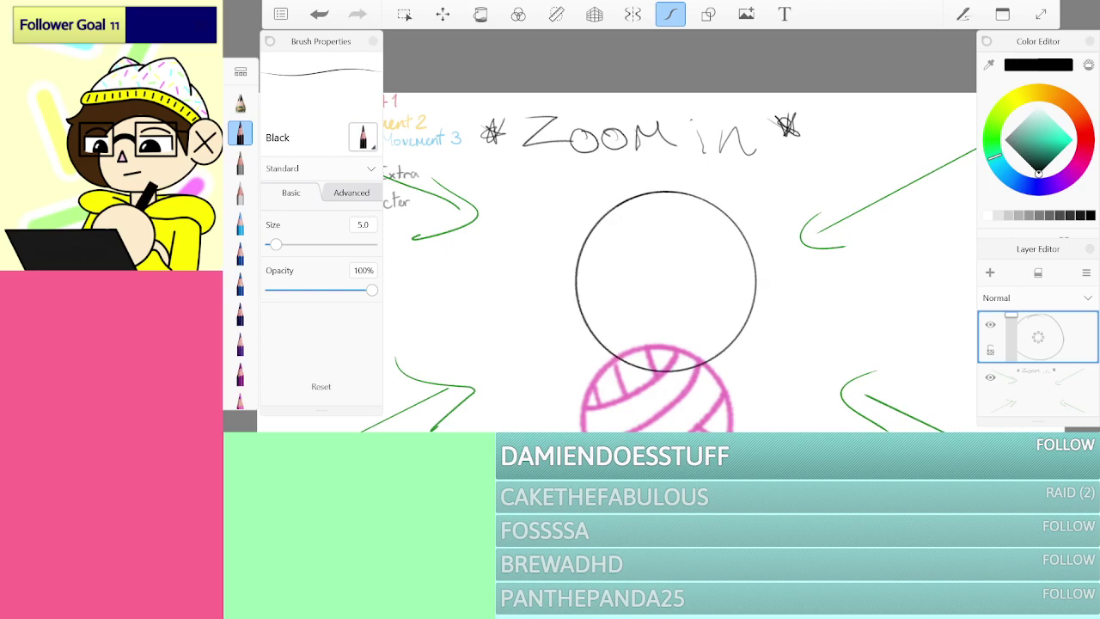
Step: Draw two upright oval eyes in the lower half of the character's head circle
scroll(644, 283, up, 2)
scroll(636, 275, up, 2)
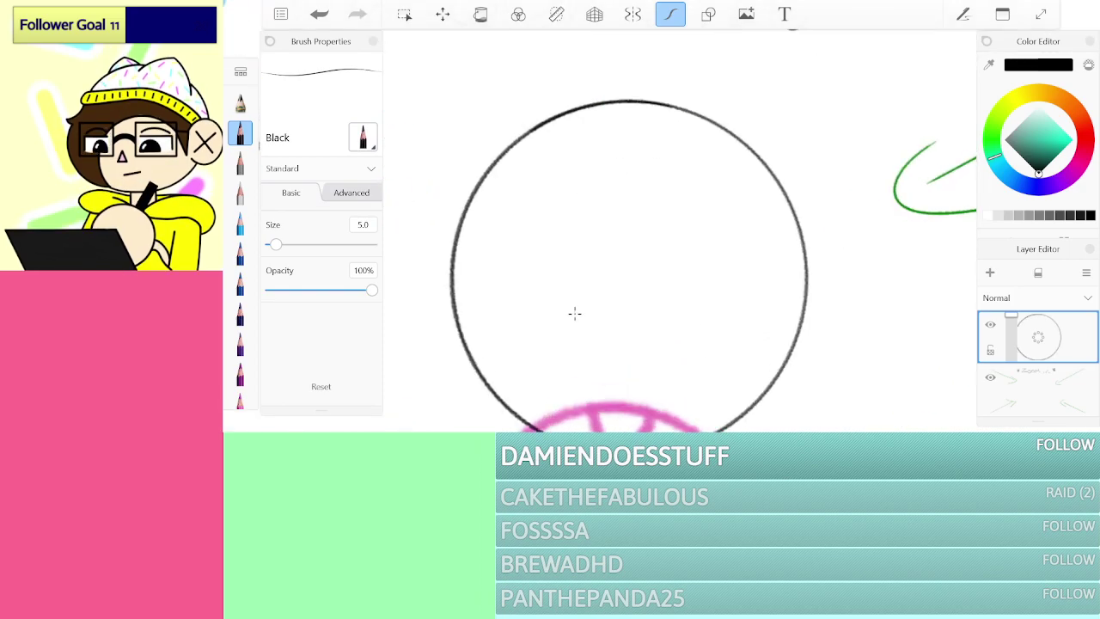
mouse_move(574, 302)
mouse_down()
mouse_move(581, 359)
mouse_move(570, 301)
mouse_up()
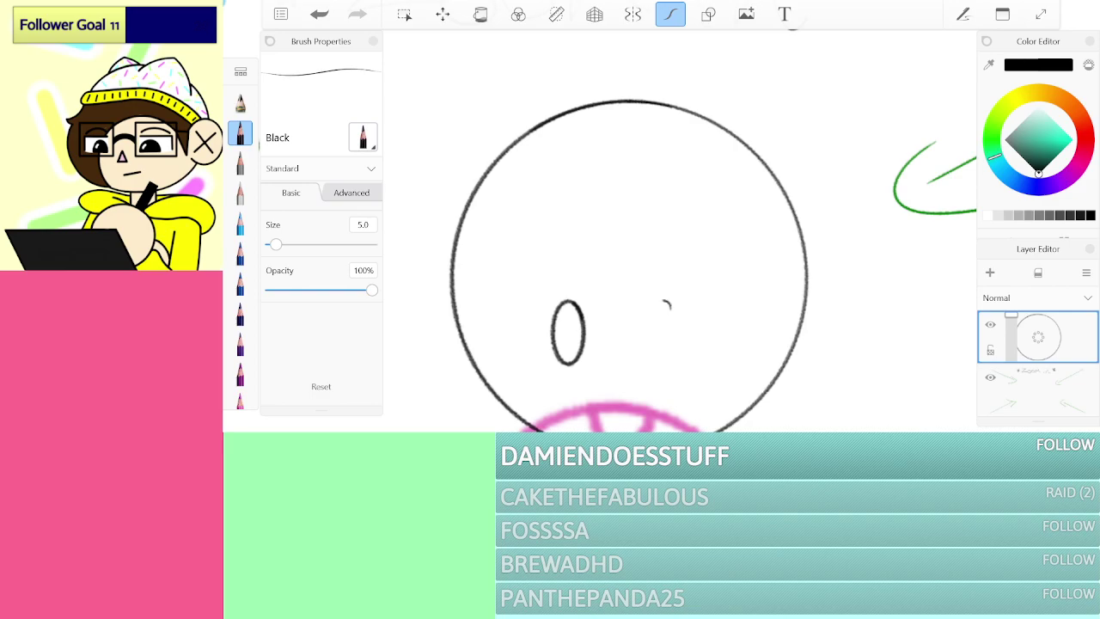
mouse_move(667, 303)
mouse_down()
mouse_move(672, 359)
mouse_move(655, 309)
mouse_up()
scroll(692, 215, down, 8)
scroll(707, 180, up, 4)
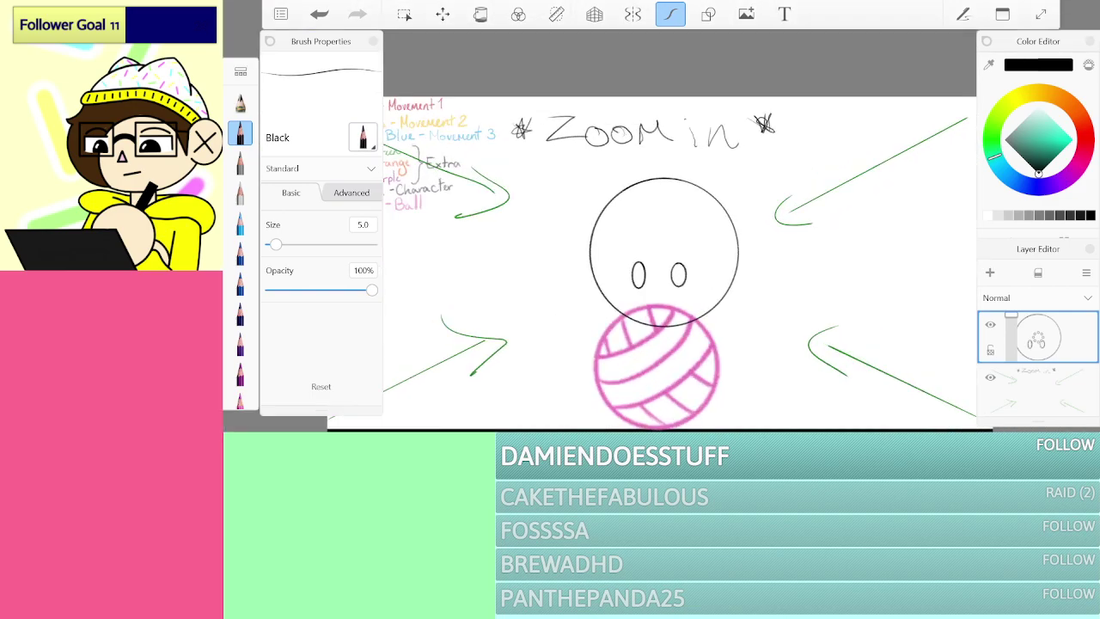
scroll(1051, 352, down, 1)
Step: Briefly show the Movement 2 layer to check the earlier character sketch
scroll(1051, 351, down, 3)
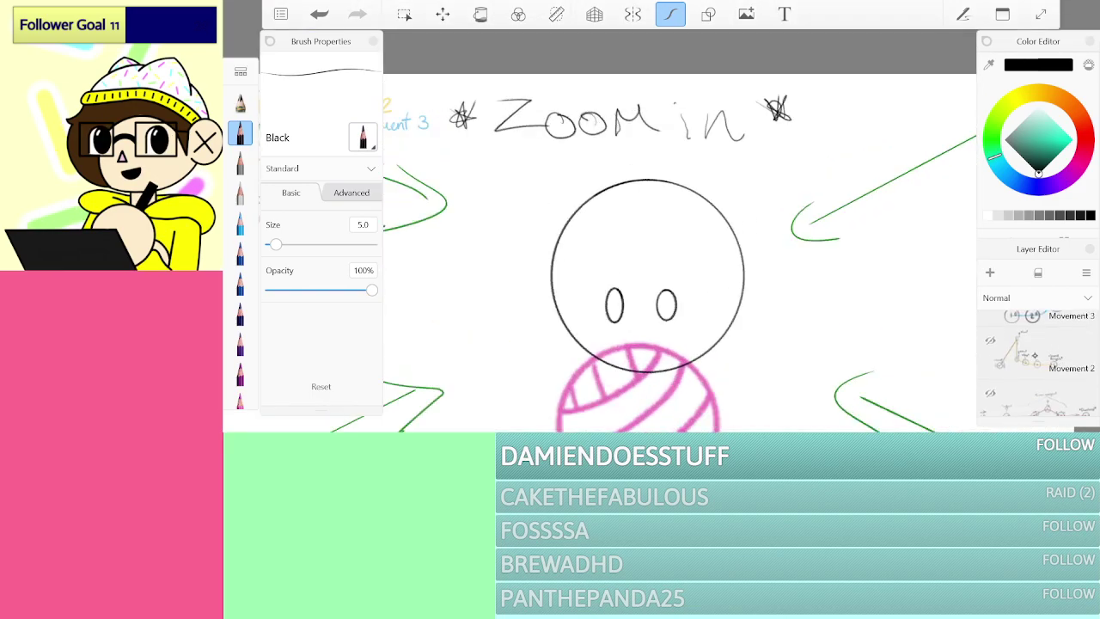
click(989, 340)
scroll(1059, 366, down, 1)
scroll(1059, 366, up, 1)
click(990, 323)
Step: Draw two pointed, curved ears inside the head circle above the eyes
scroll(1050, 351, up, 4)
scroll(623, 233, up, 3)
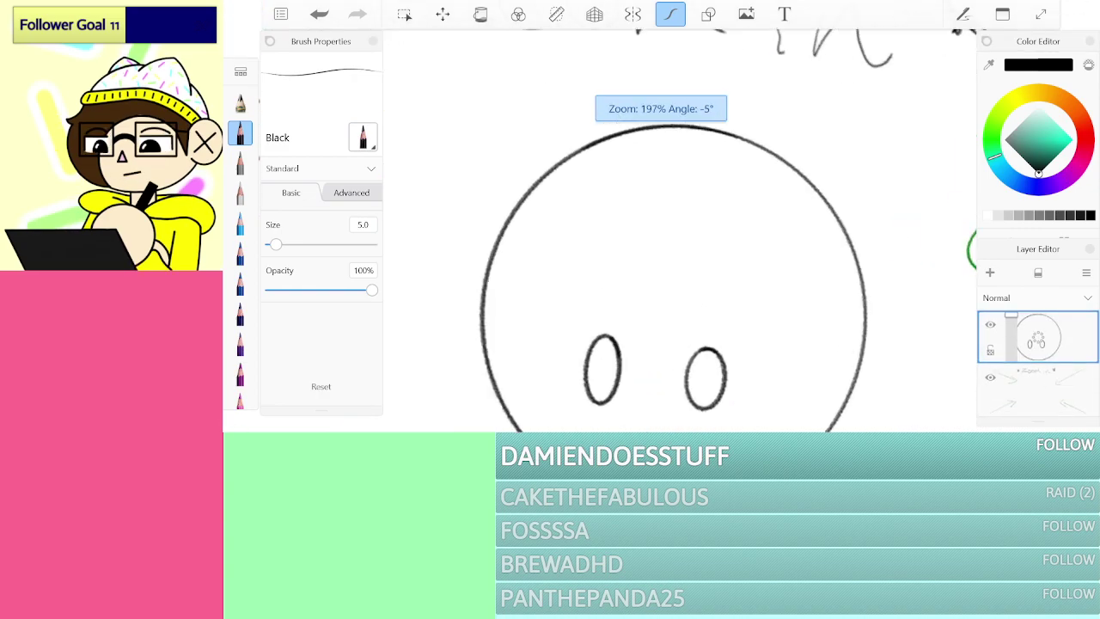
mouse_move(511, 299)
mouse_down()
mouse_move(538, 217)
mouse_move(607, 275)
mouse_up()
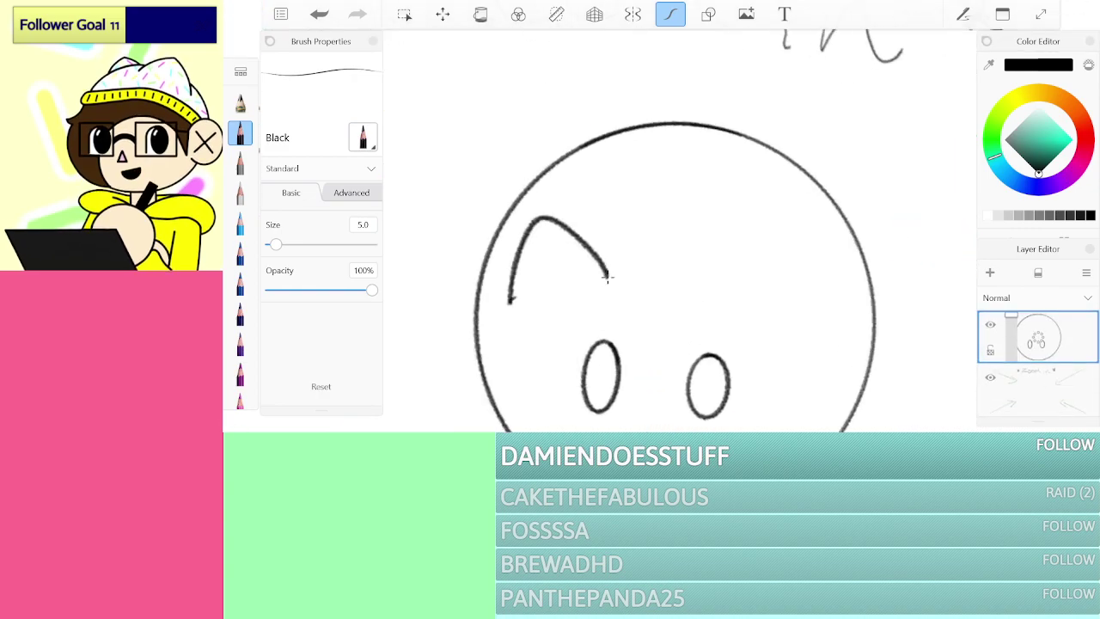
mouse_move(727, 277)
mouse_down()
mouse_move(797, 243)
mouse_move(812, 255)
mouse_move(817, 319)
mouse_up()
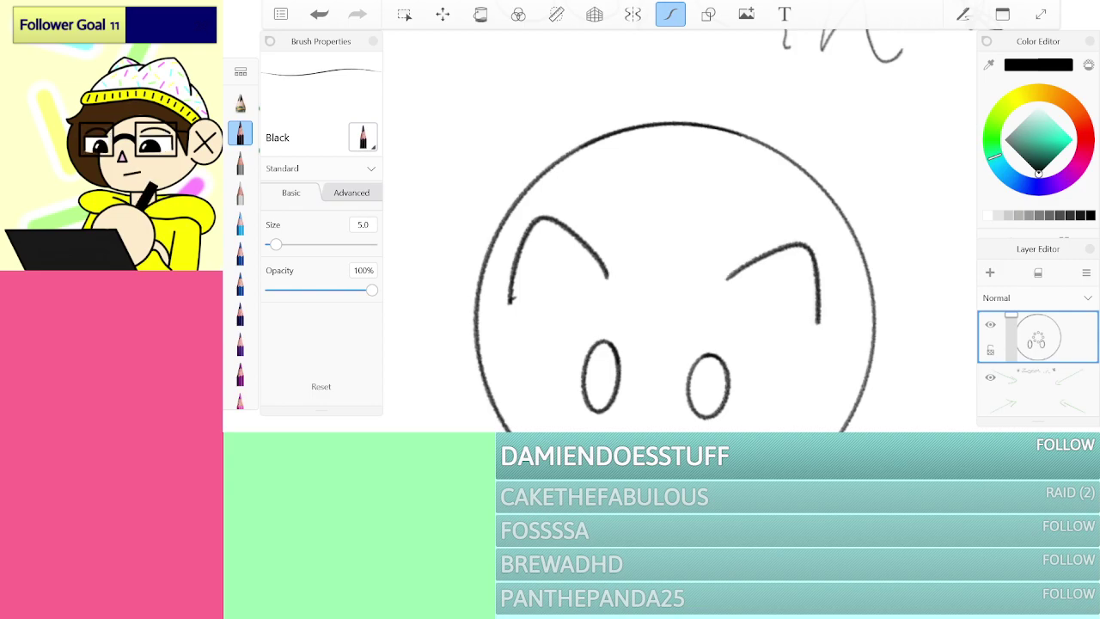
scroll(678, 232, down, 5)
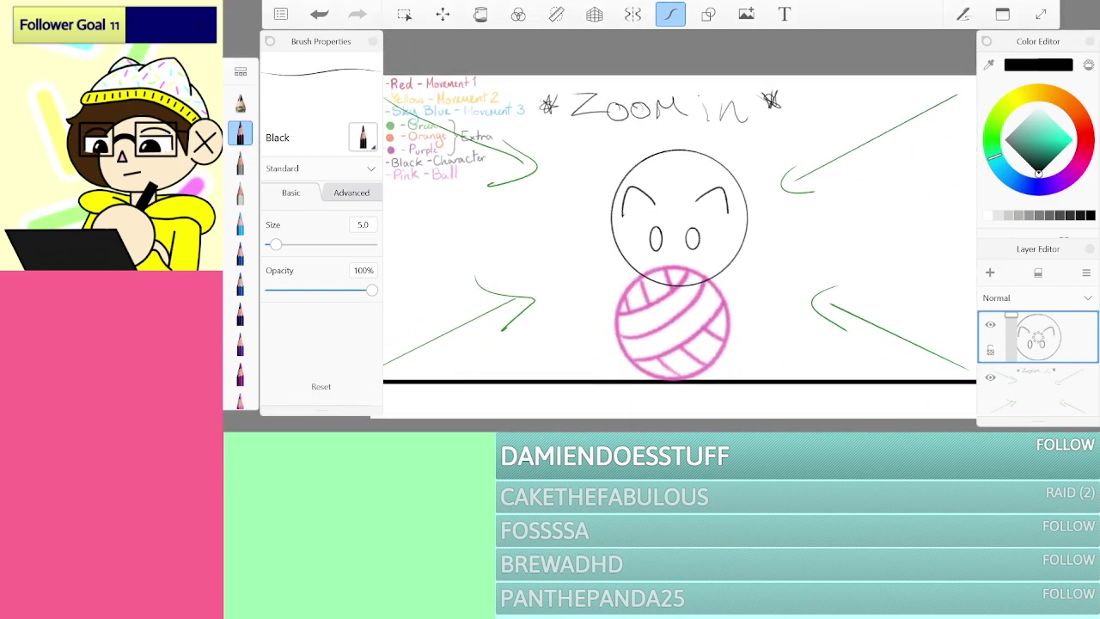
Step: Write the number 1 on the character's forehead and hide that character layer
mouse_move(1038, 336)
mouse_down()
mouse_move(999, 307)
mouse_move(1038, 335)
mouse_up()
scroll(679, 129, up, 5)
drag(657, 206, 674, 239)
click(990, 327)
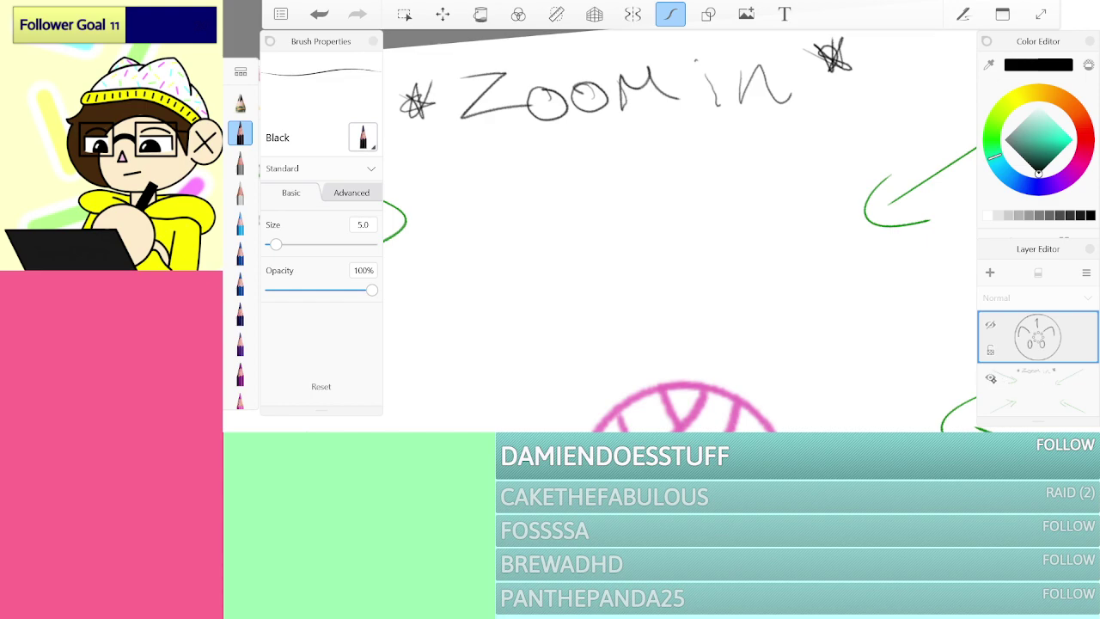
Step: Hide the "Zoom in" arrows layer and add a new empty layer above the hidden character layer
click(990, 378)
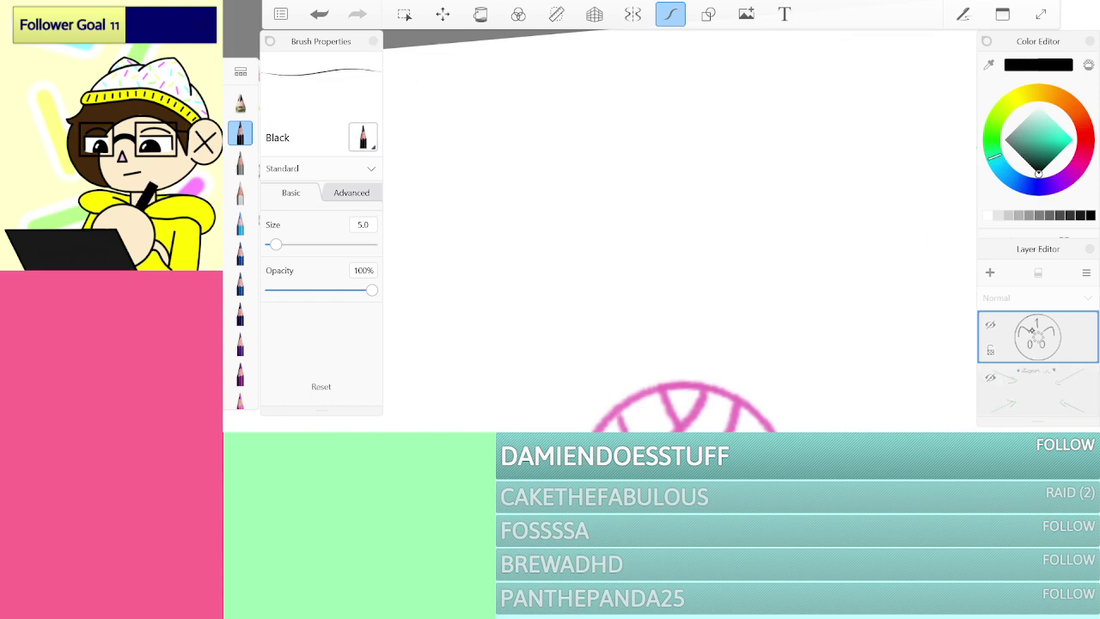
click(990, 272)
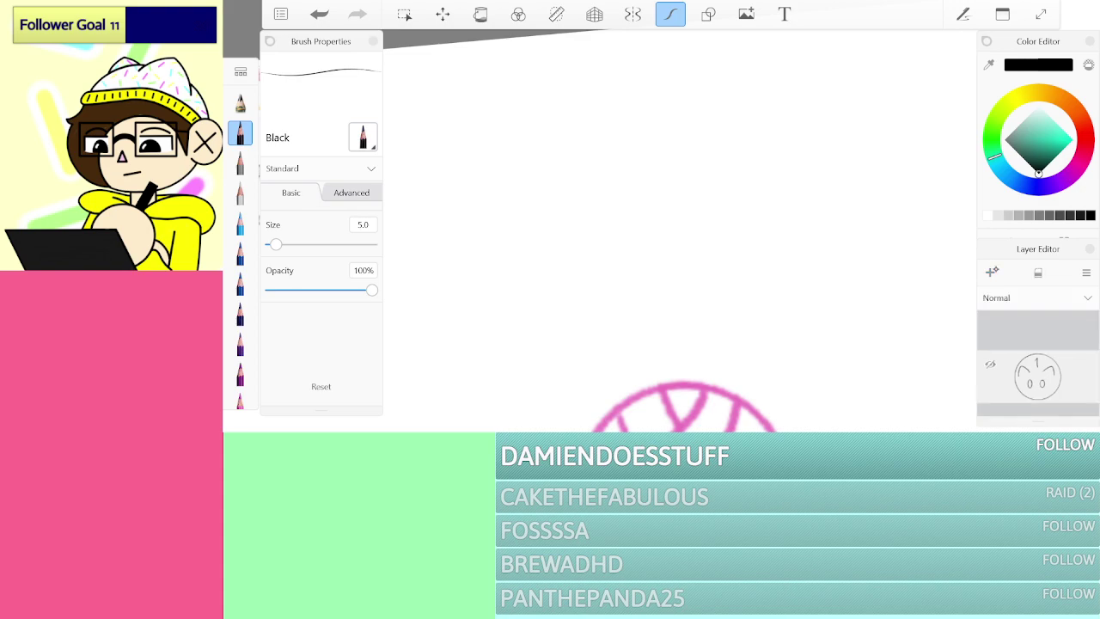
scroll(688, 215, down, 5)
scroll(676, 193, down, 1)
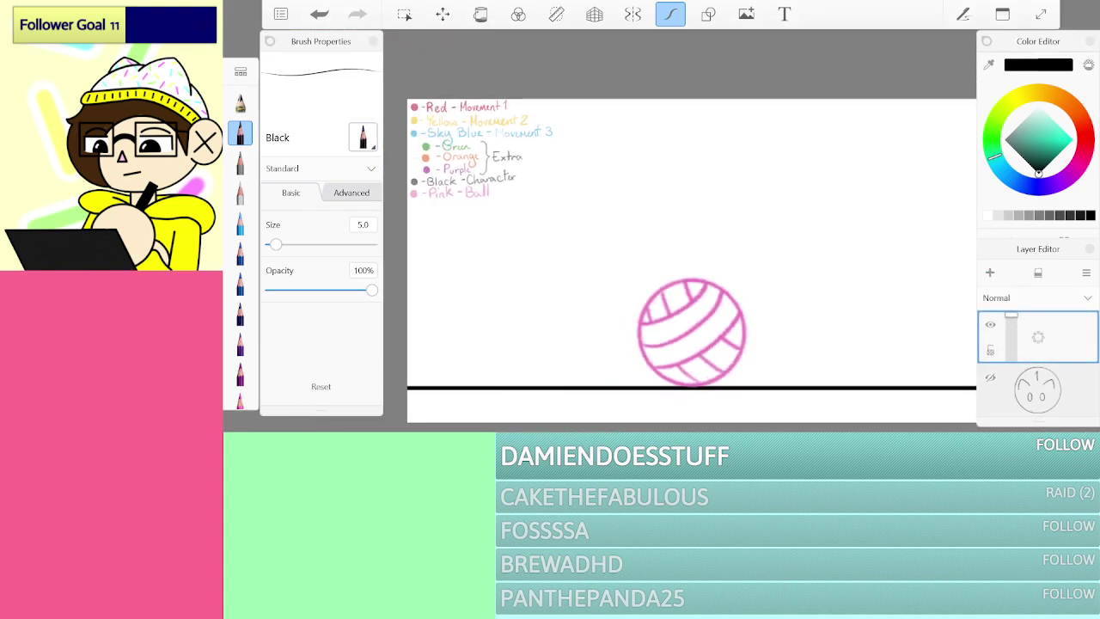
Step: Merge the numbered character layer into the "Zoom in" arrows layer, keep it hidden and select the empty layer
click(1050, 384)
click(993, 376)
scroll(1071, 394, down, 1)
click(990, 378)
drag(1042, 340, 1039, 384)
click(990, 377)
click(1037, 337)
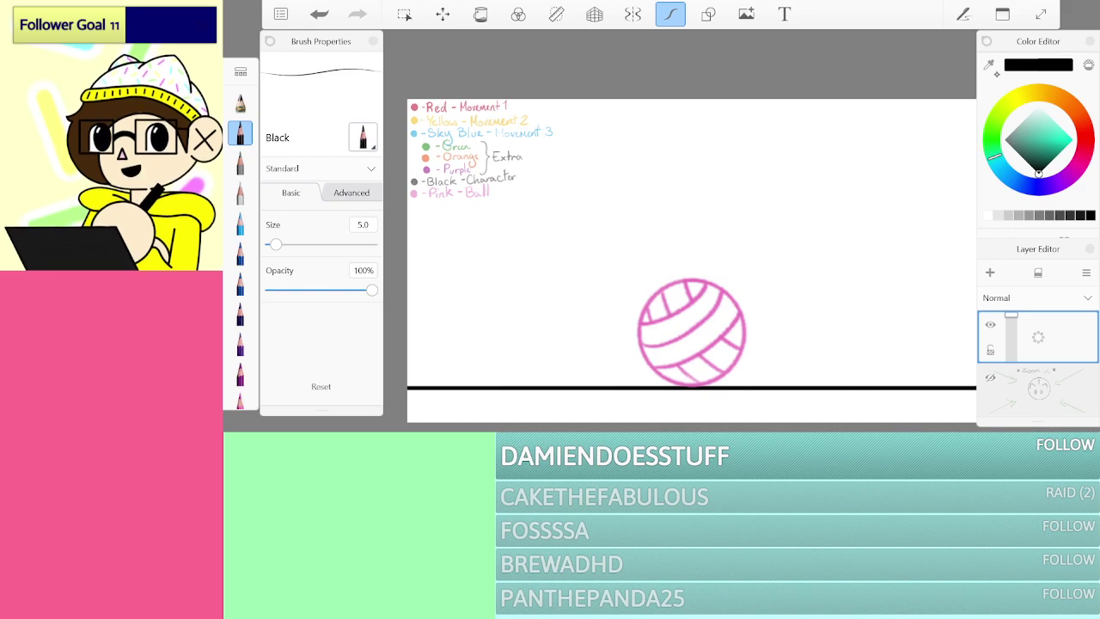
Step: Draw three connected bumps with the Orange pencil as the left edge of a cloud above the ball
drag(237, 287, 235, 280)
scroll(239, 280, down, 5)
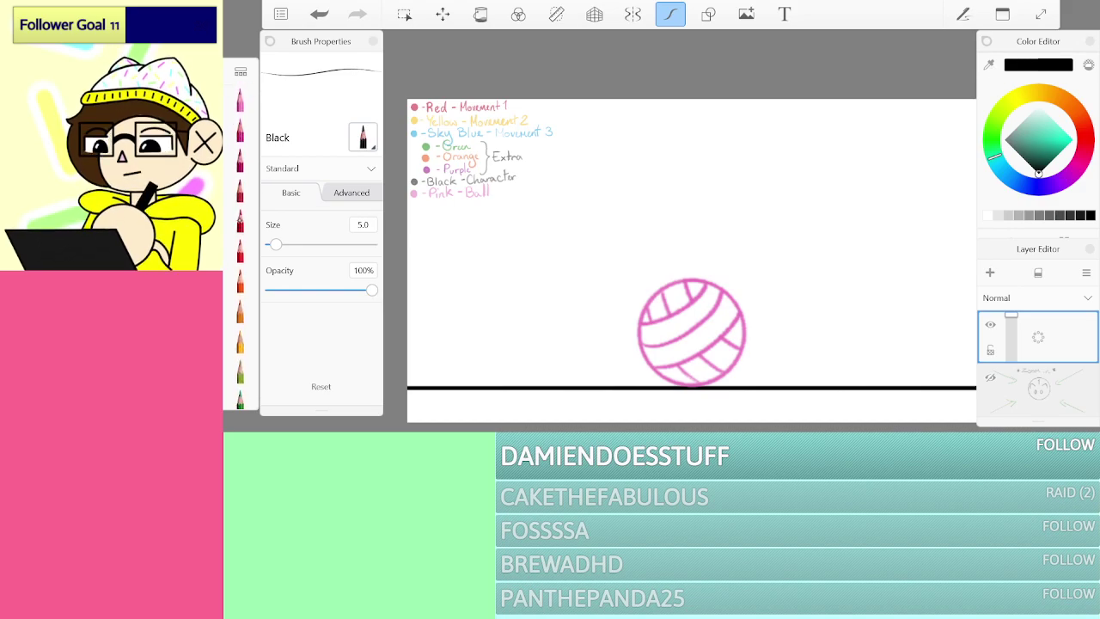
click(240, 309)
scroll(675, 203, up, 2)
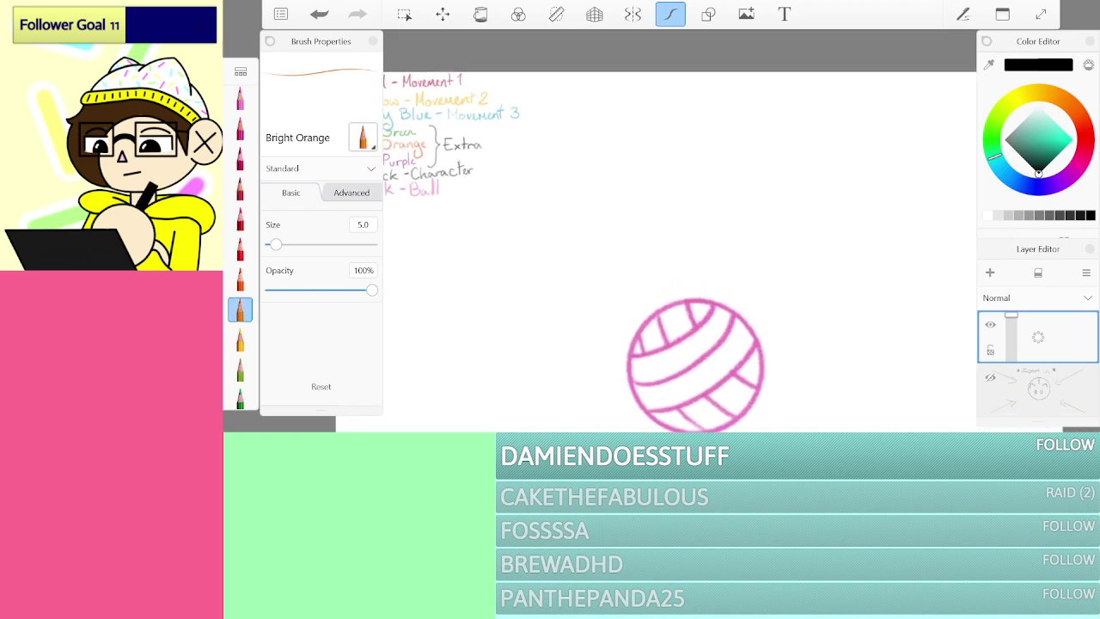
click(239, 279)
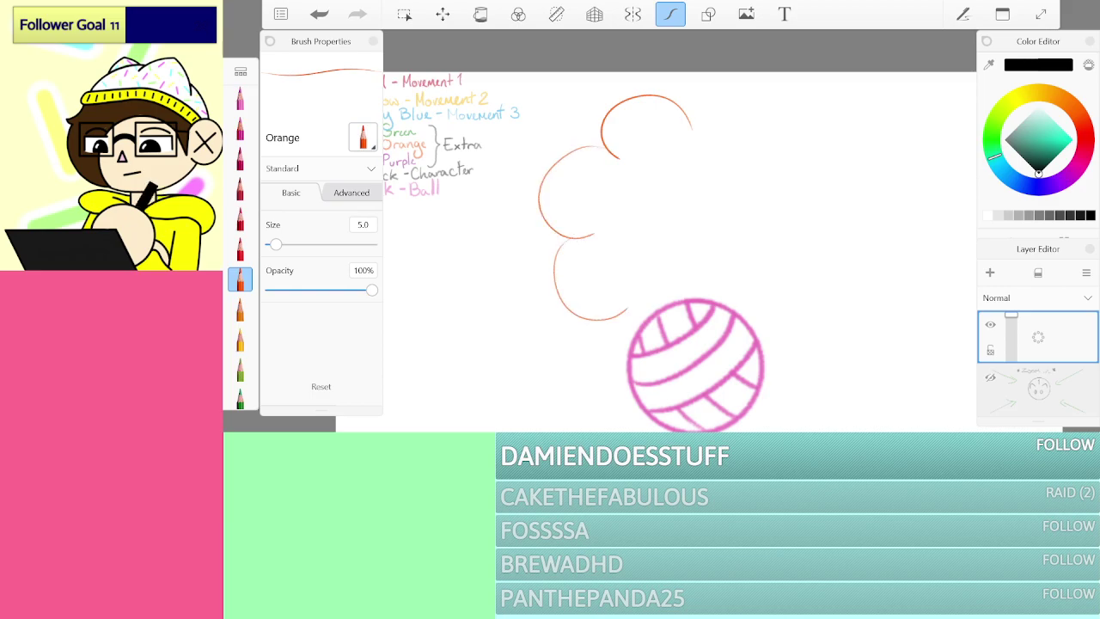
key(ctrl+z)
key(ctrl+z)
key(ctrl+z)
mouse_move(699, 122)
mouse_down()
mouse_move(686, 105)
mouse_move(606, 150)
mouse_up()
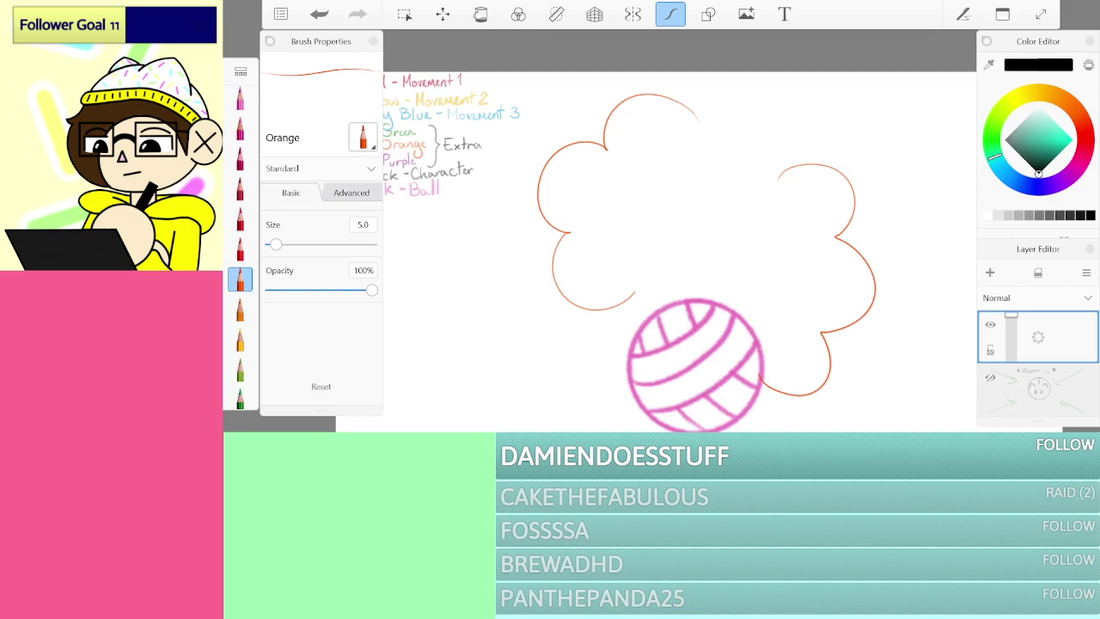
key(ctrl+z)
mouse_move(792, 153)
mouse_down()
mouse_move(849, 200)
mouse_move(826, 215)
mouse_up()
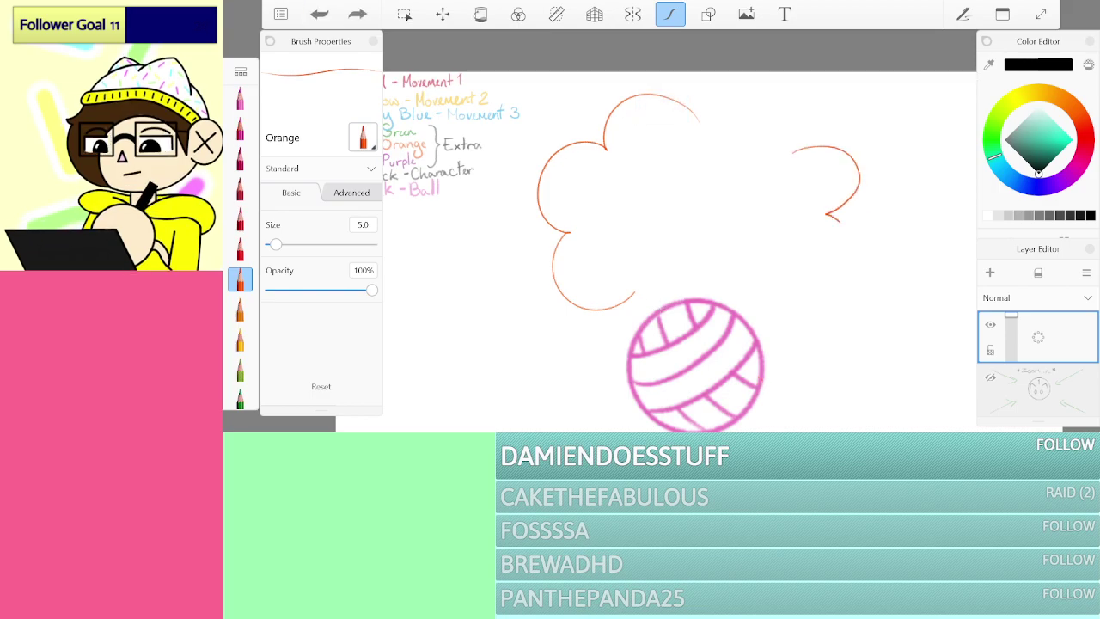
drag(748, 370, 747, 364)
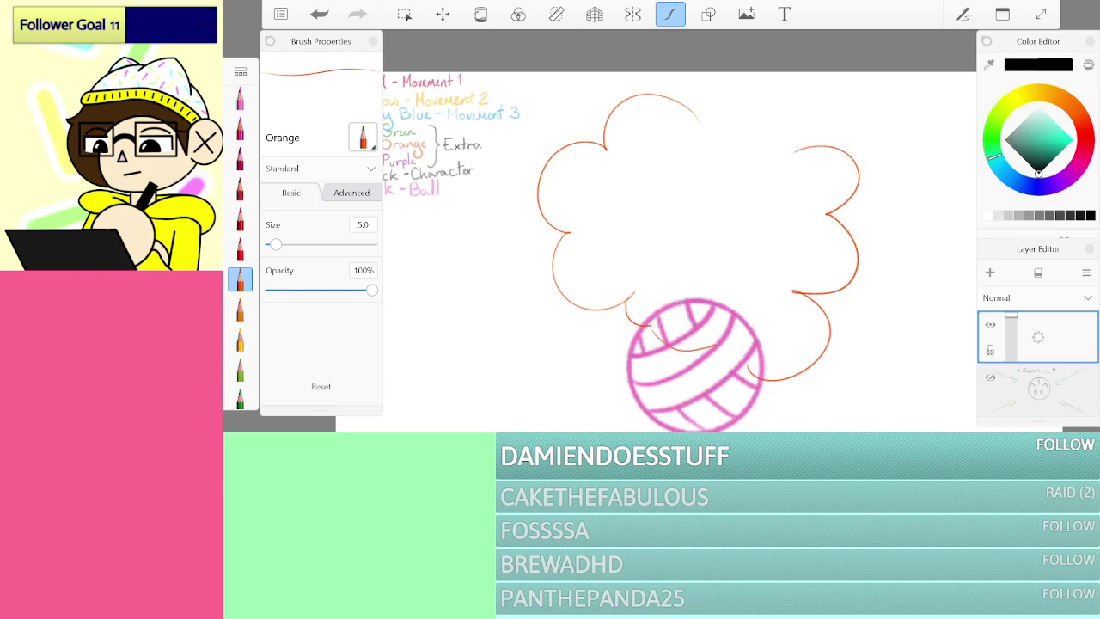
key(ctrl+z)
key(ctrl+z)
key(ctrl+z)
scroll(679, 249, up, 1)
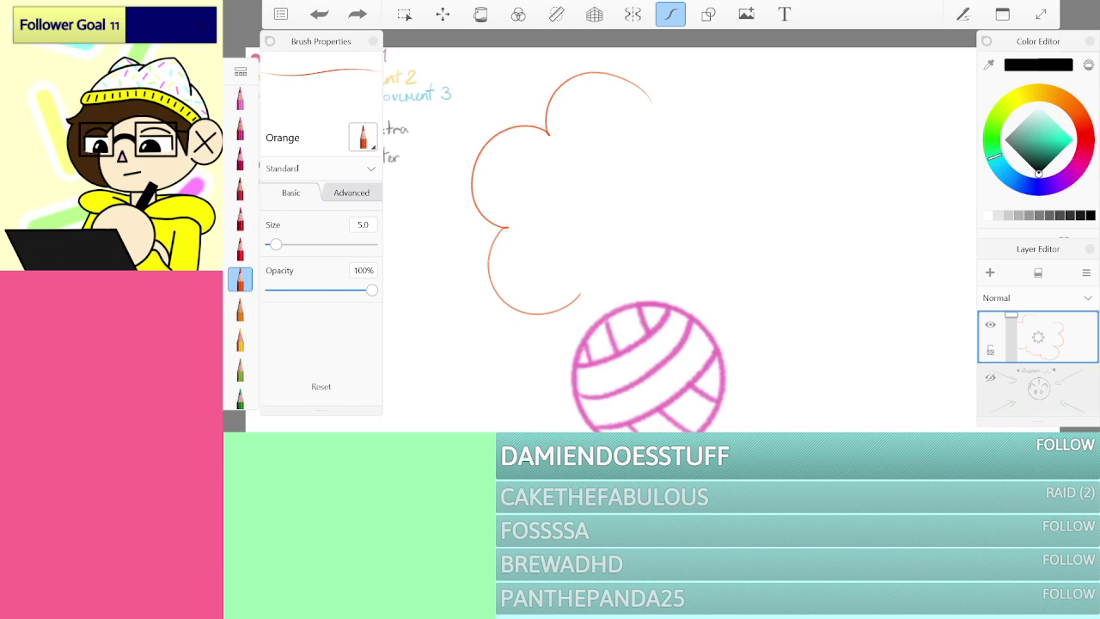
Step: Duplicate the layer holding the cloud's left edge
click(1031, 330)
click(1044, 343)
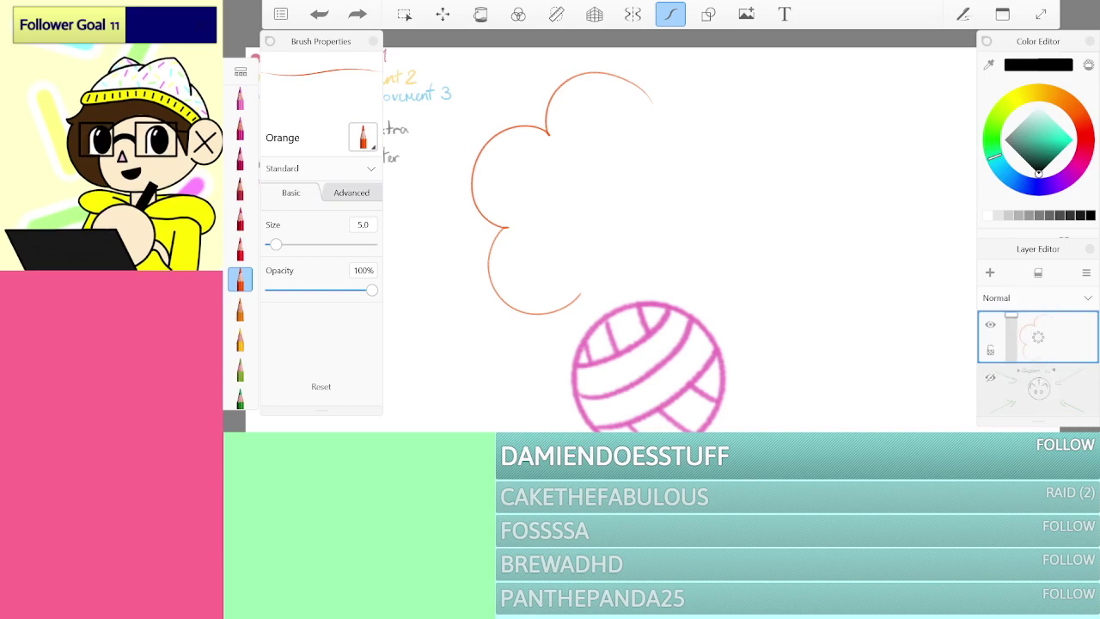
drag(1038, 337, 1010, 314)
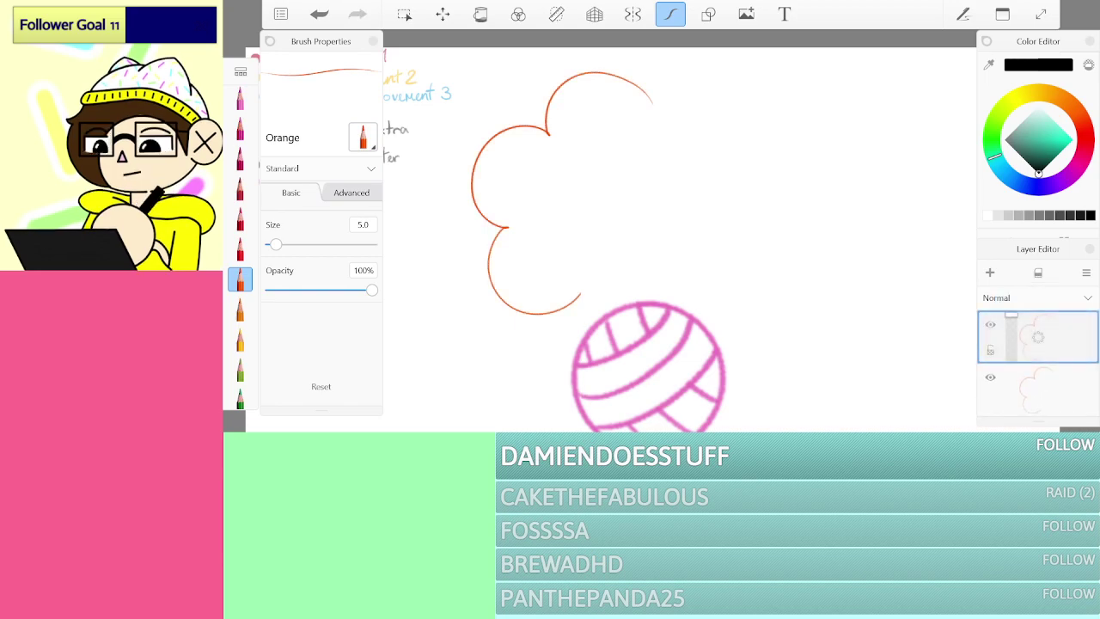
Step: Flip the copied edge horizontally and vertically, position it as the cloud's right edge, and merge it with the left edge's layer
click(443, 14)
click(612, 53)
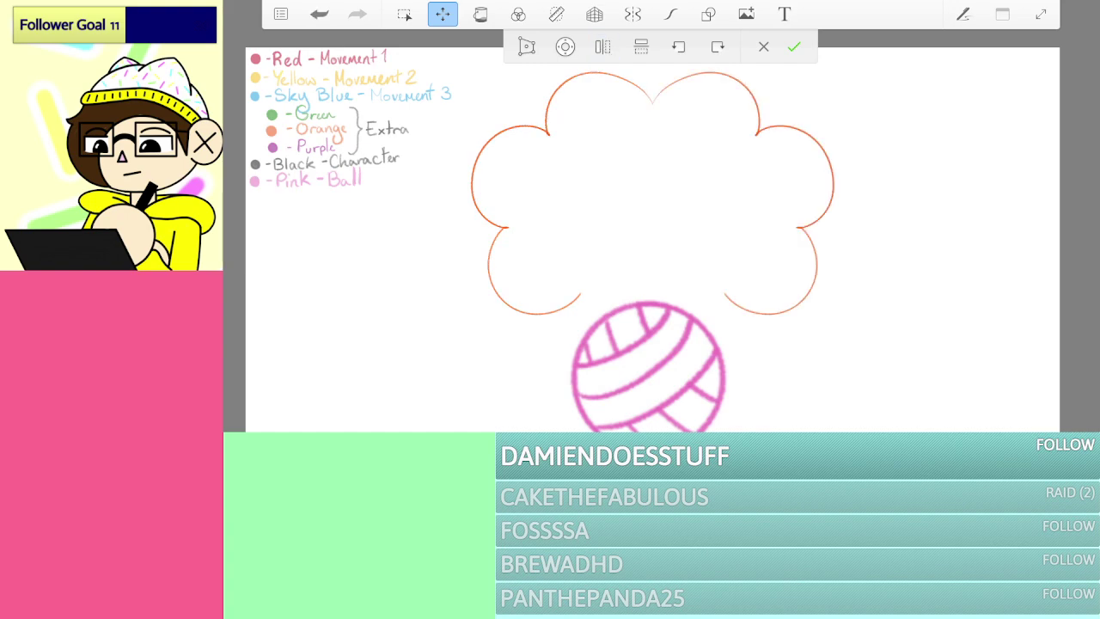
click(641, 46)
drag(747, 343, 763, 225)
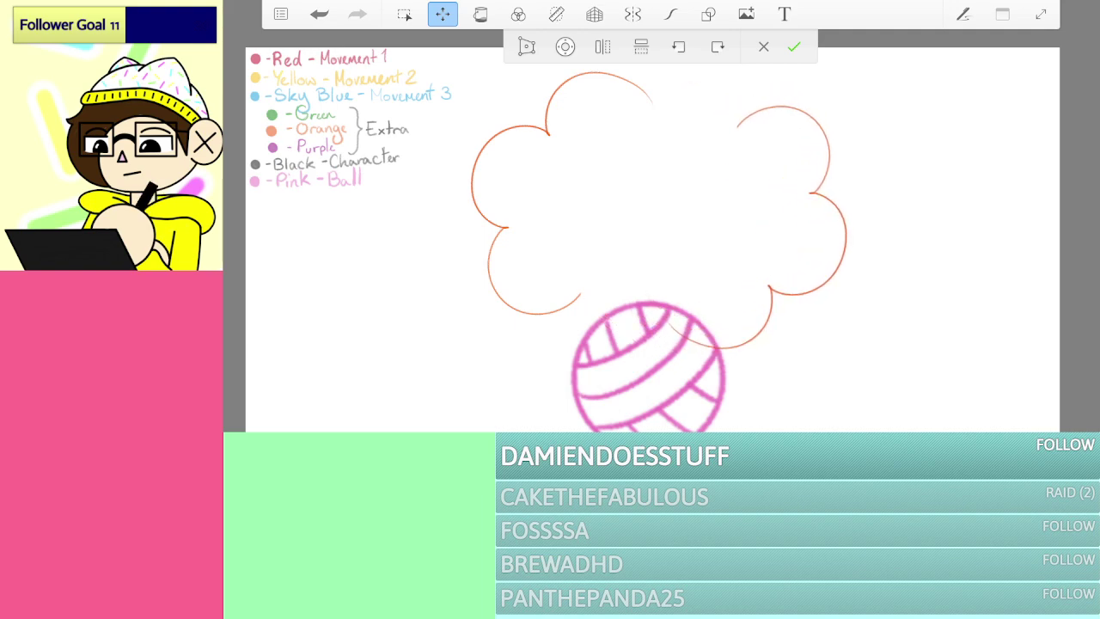
click(793, 47)
drag(1036, 337, 1036, 390)
scroll(687, 116, up, 5)
click(670, 14)
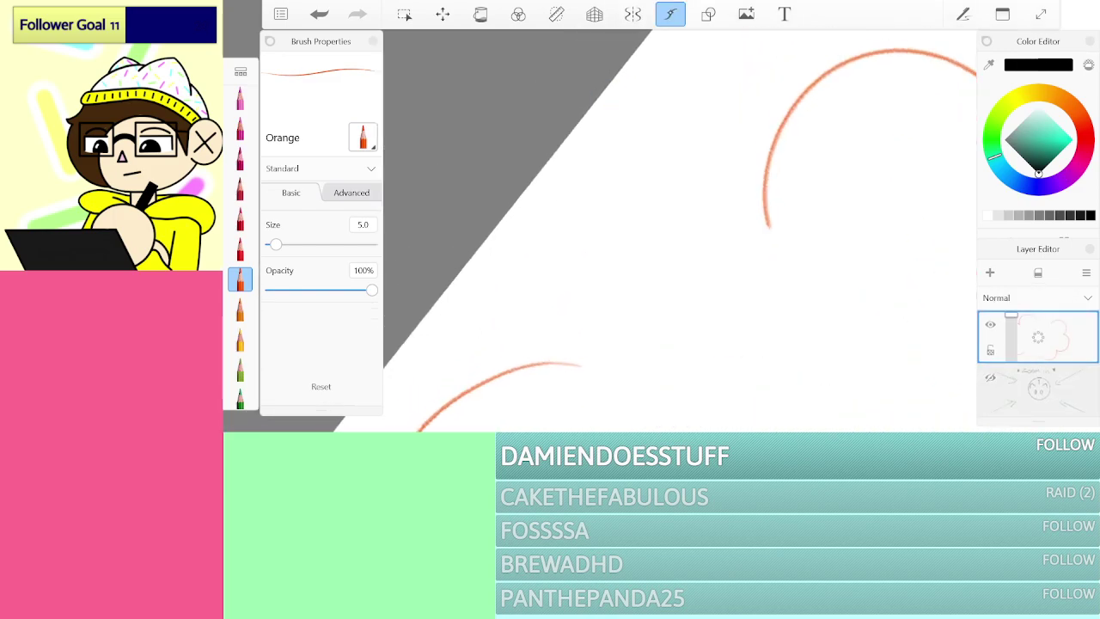
mouse_move(544, 355)
mouse_down()
mouse_move(617, 263)
mouse_move(707, 274)
mouse_up()
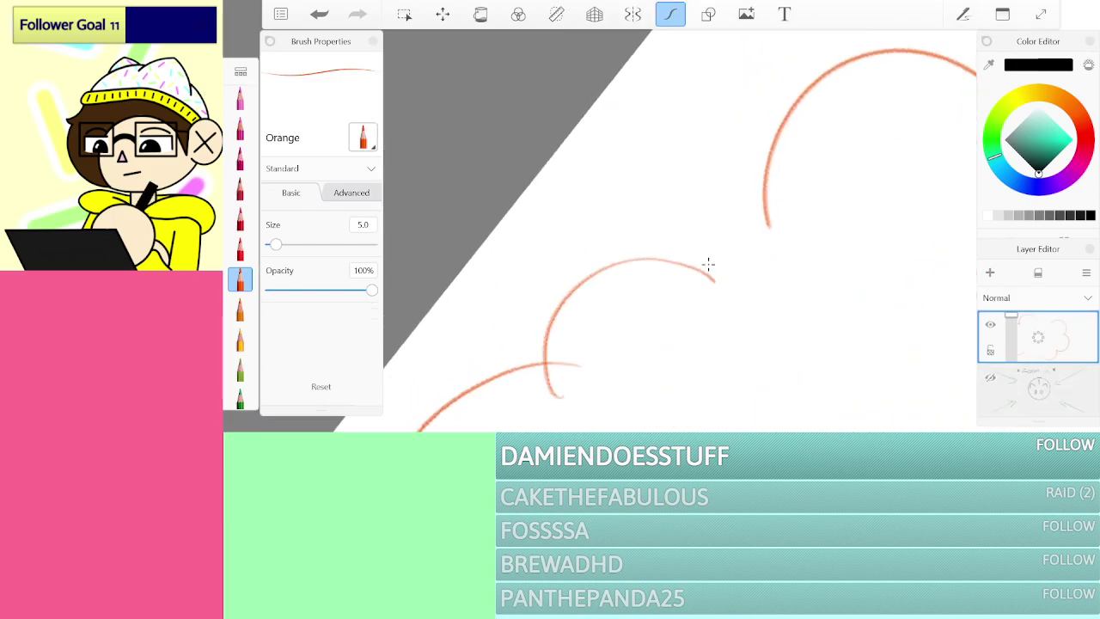
drag(782, 345, 719, 125)
scroll(687, 232, down, 5)
scroll(679, 223, up, 2)
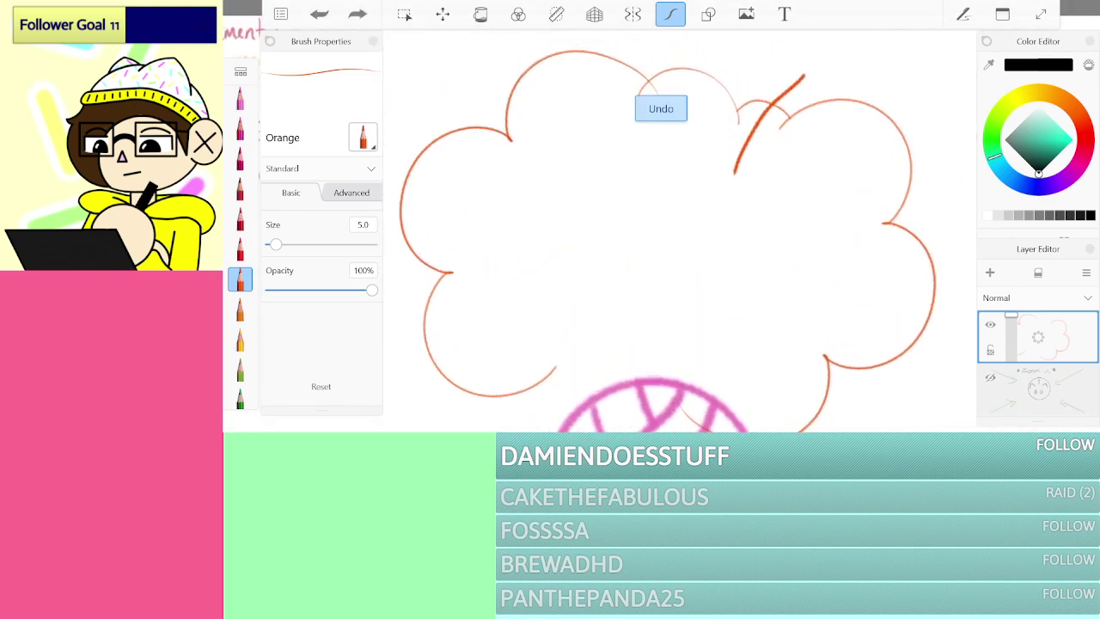
key(ctrl+z)
scroll(678, 171, up, 4)
key(ctrl+z)
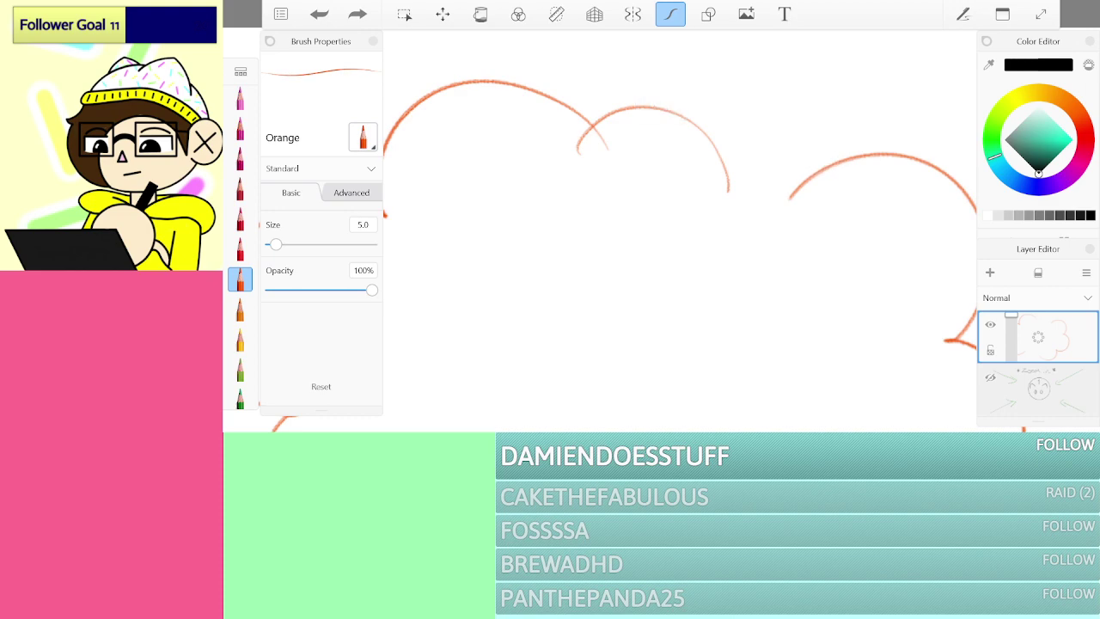
mouse_move(838, 157)
mouse_down()
mouse_move(794, 132)
mouse_move(770, 150)
mouse_move(720, 145)
mouse_up()
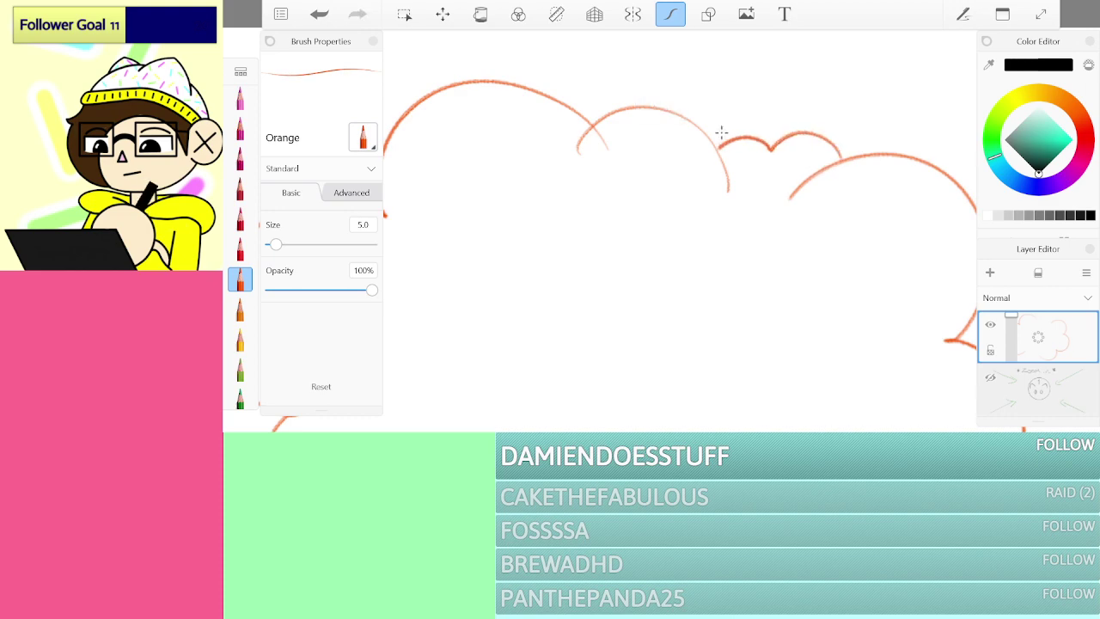
scroll(678, 232, down, 4)
scroll(653, 232, up, 3)
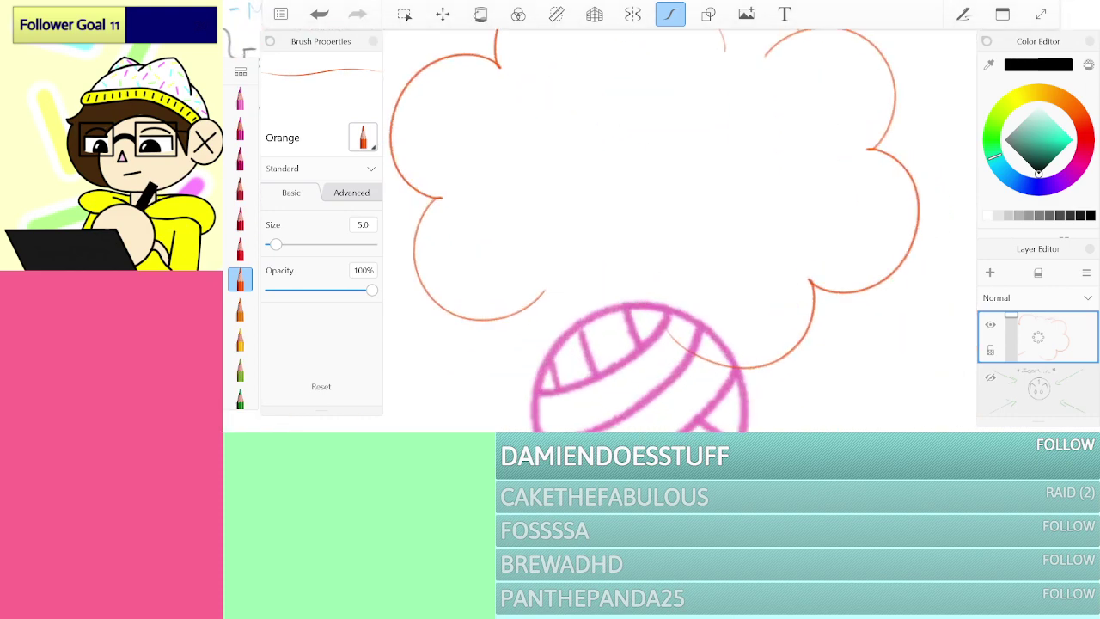
scroll(678, 215, up, 4)
key(ctrl+z)
key(ctrl+z)
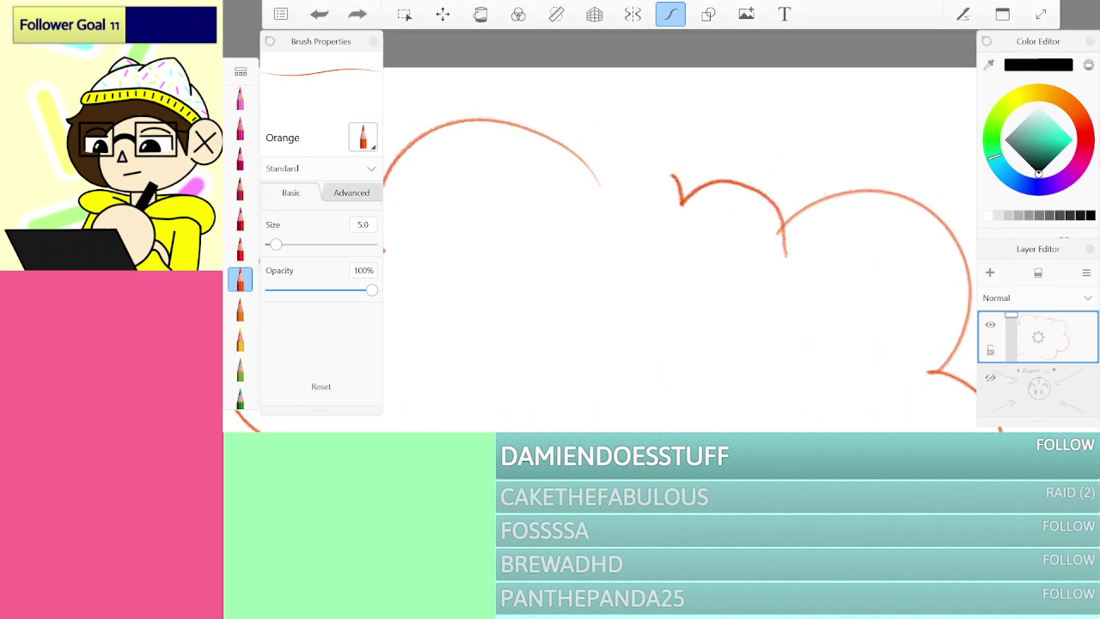
Step: Close the gap at the top of the cloud outline with small connected Orange bumps
drag(601, 149, 579, 154)
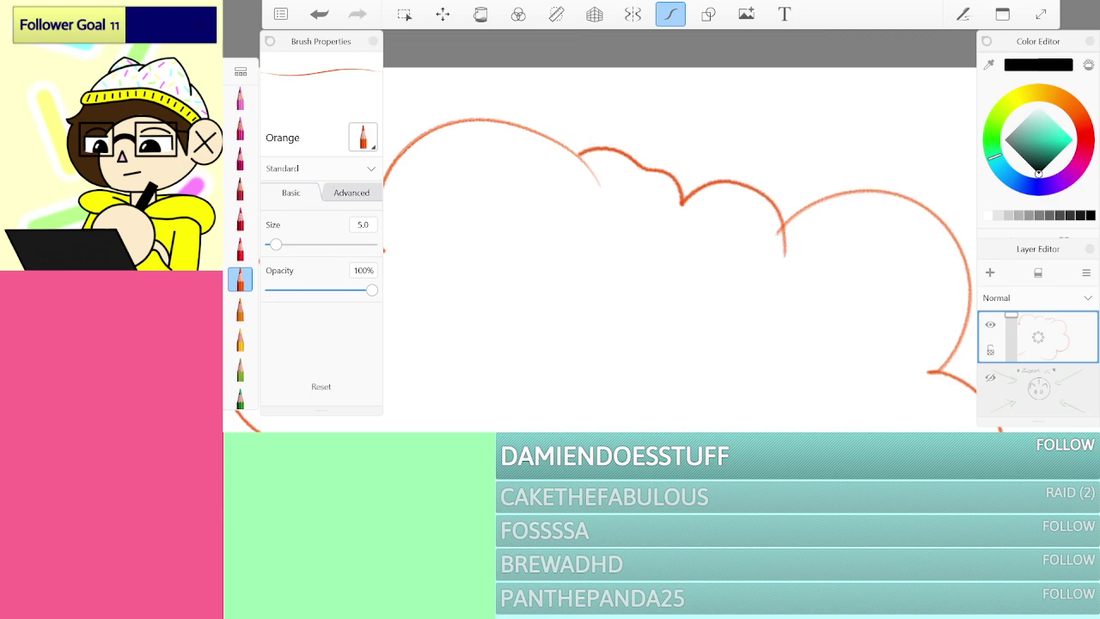
scroll(679, 215, up, 4)
key(ctrl+z)
mouse_move(831, 342)
mouse_down()
mouse_move(802, 240)
mouse_move(660, 210)
mouse_move(612, 284)
mouse_move(603, 233)
mouse_move(521, 235)
mouse_move(488, 208)
mouse_move(435, 215)
mouse_up()
scroll(678, 232, down, 5)
scroll(678, 232, up, 2)
scroll(630, 148, up, 1)
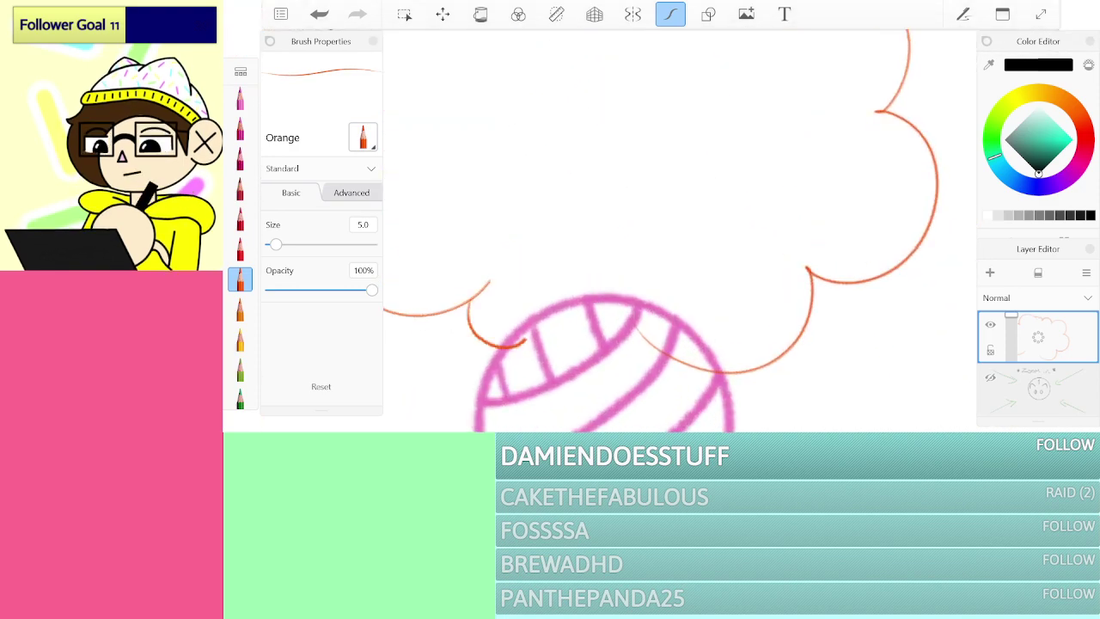
Step: Close the gap at the bottom of the cloud outline with small bumps across the top of the ball
drag(606, 352, 650, 343)
scroll(645, 241, down, 6)
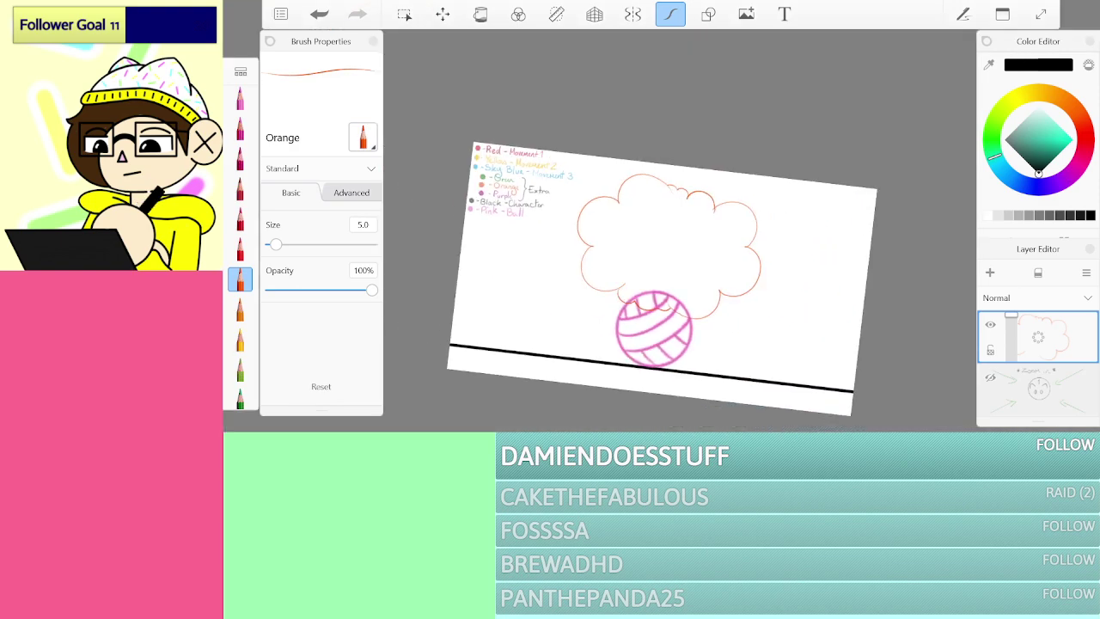
scroll(644, 240, up, 2)
click(319, 14)
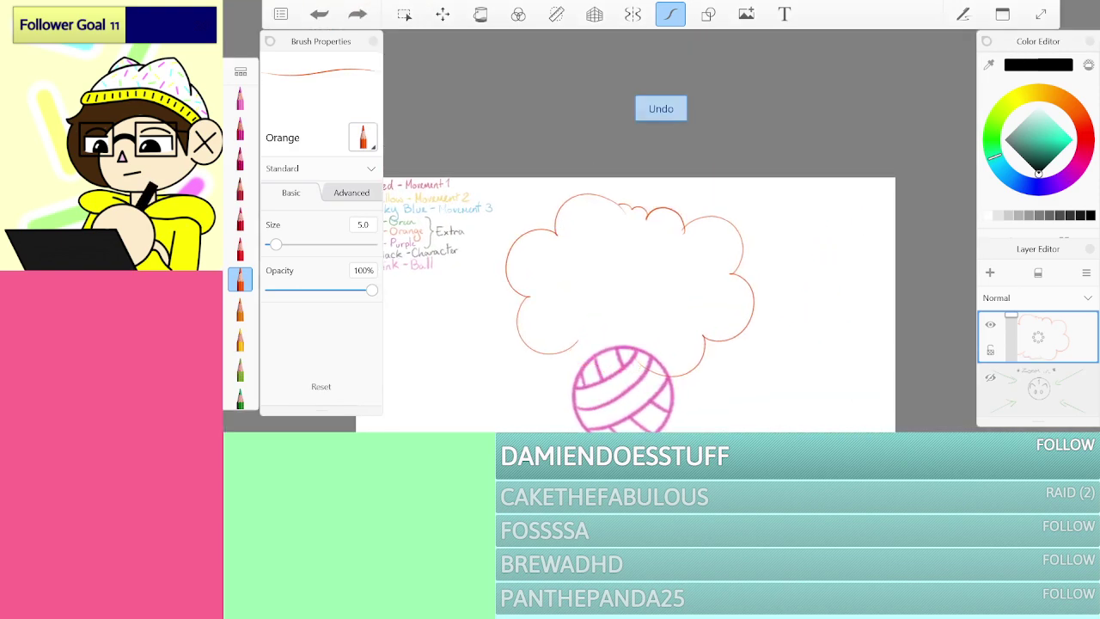
click(1038, 335)
click(1038, 333)
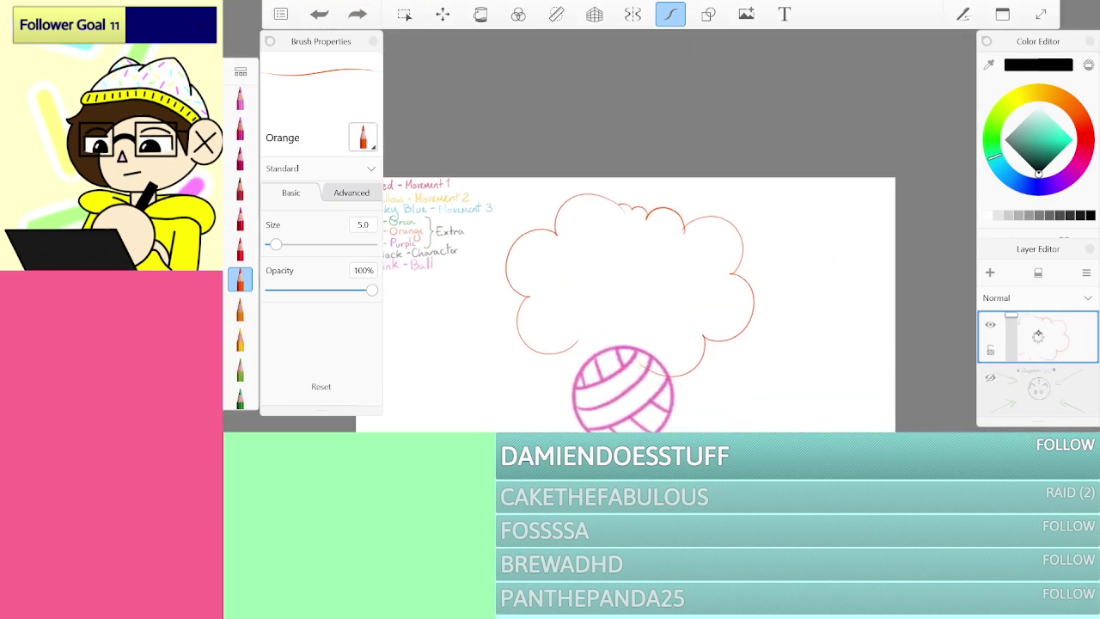
click(357, 13)
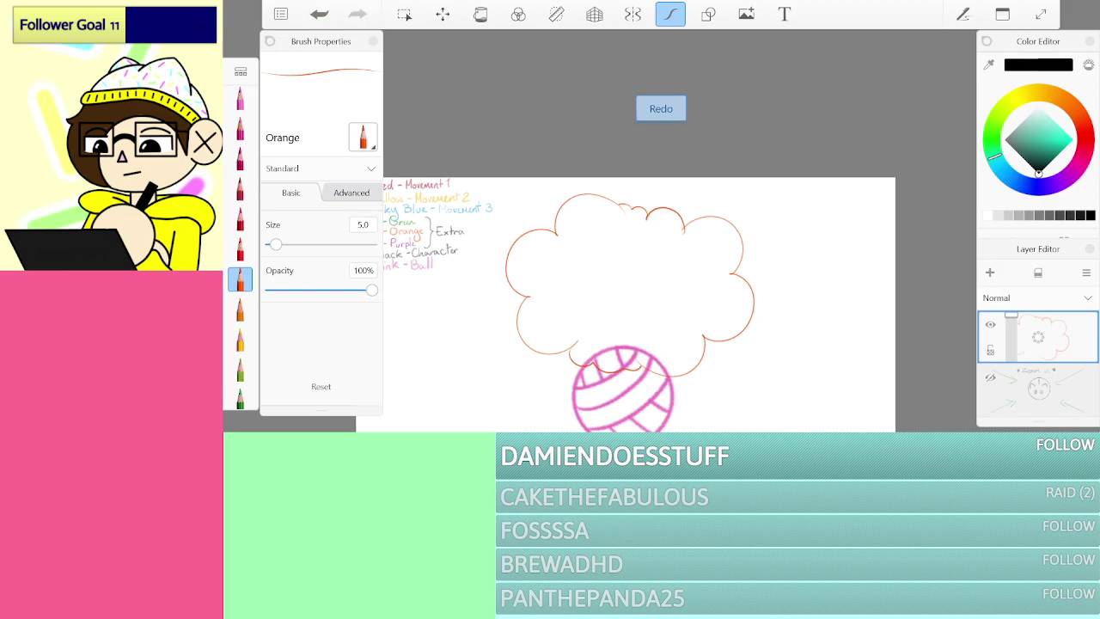
Step: Draw a second cloud outline with larger bumps over the first one on a new layer, using the Orange pencil
click(990, 273)
scroll(582, 283, up, 4)
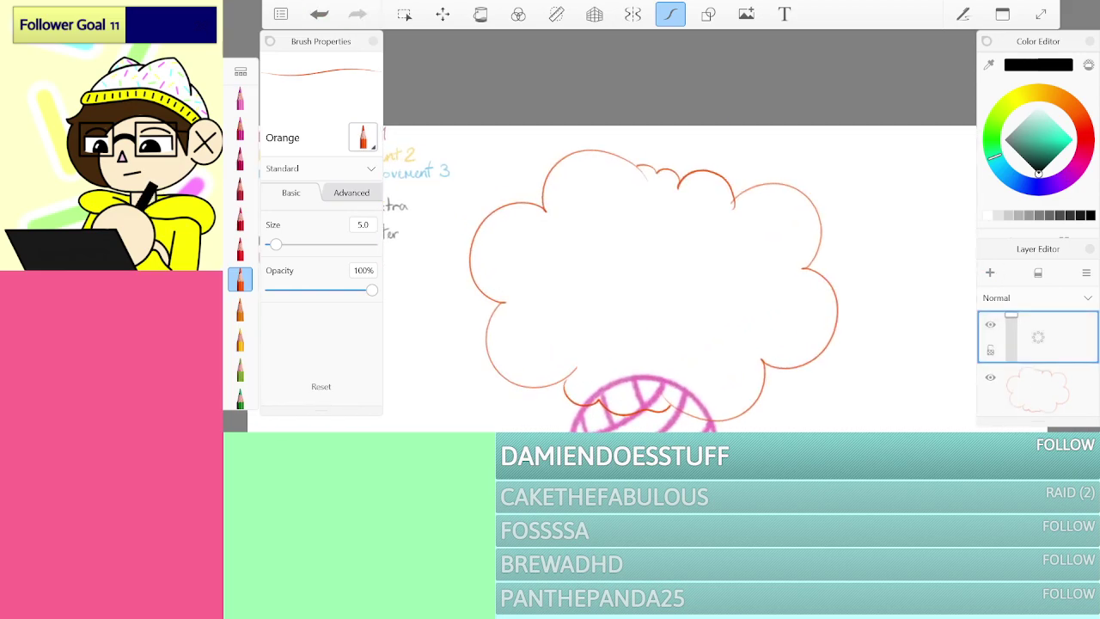
drag(556, 172, 650, 177)
mouse_move(513, 307)
mouse_down()
mouse_move(473, 355)
mouse_move(525, 386)
mouse_move(570, 357)
mouse_move(633, 397)
mouse_up()
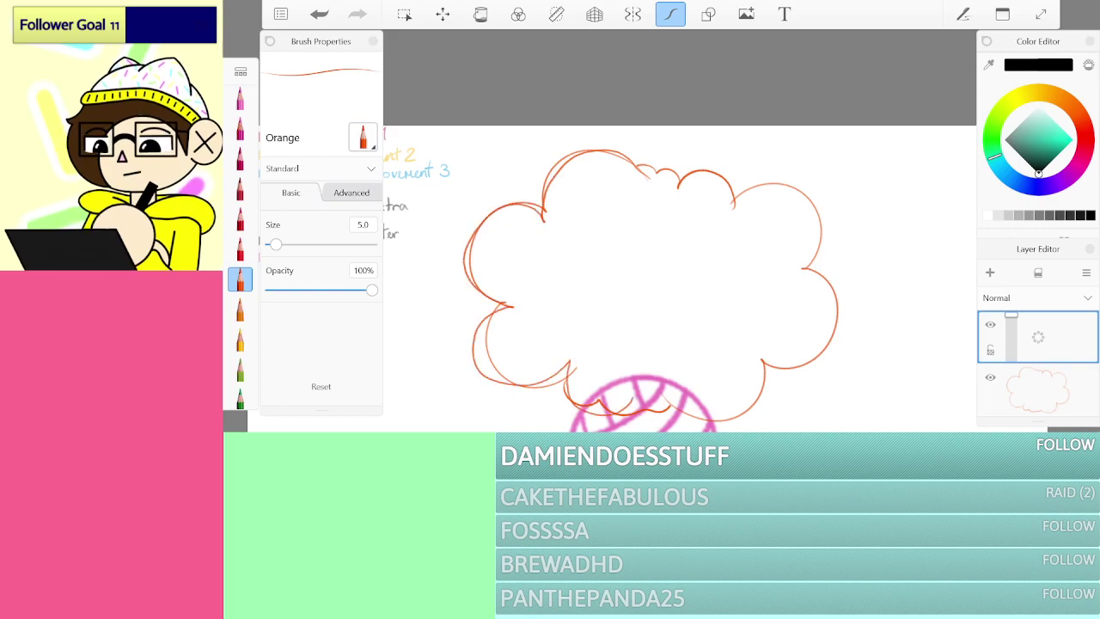
drag(718, 388, 715, 428)
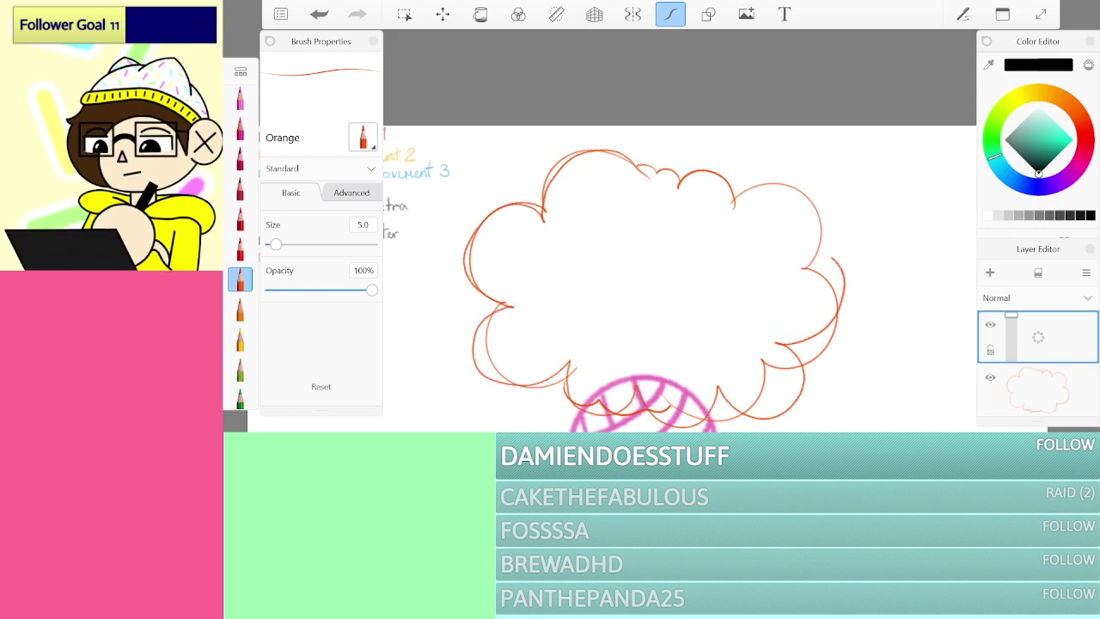
drag(646, 176, 677, 150)
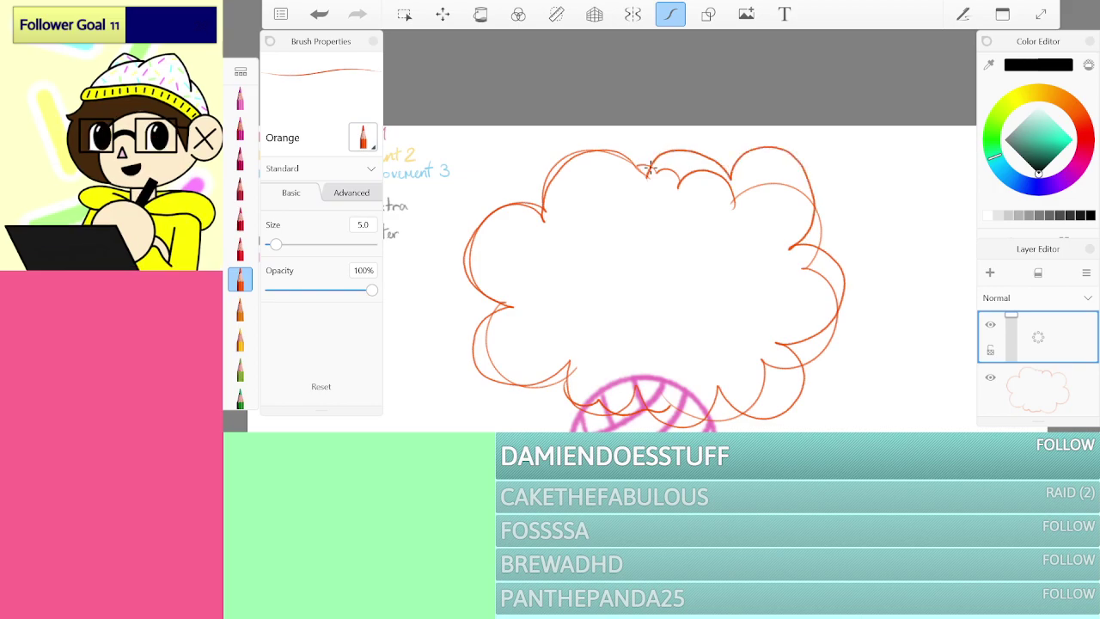
Step: Hide the first cloud, delete the layer with the second cloud outline, and show the first cloud again
click(990, 376)
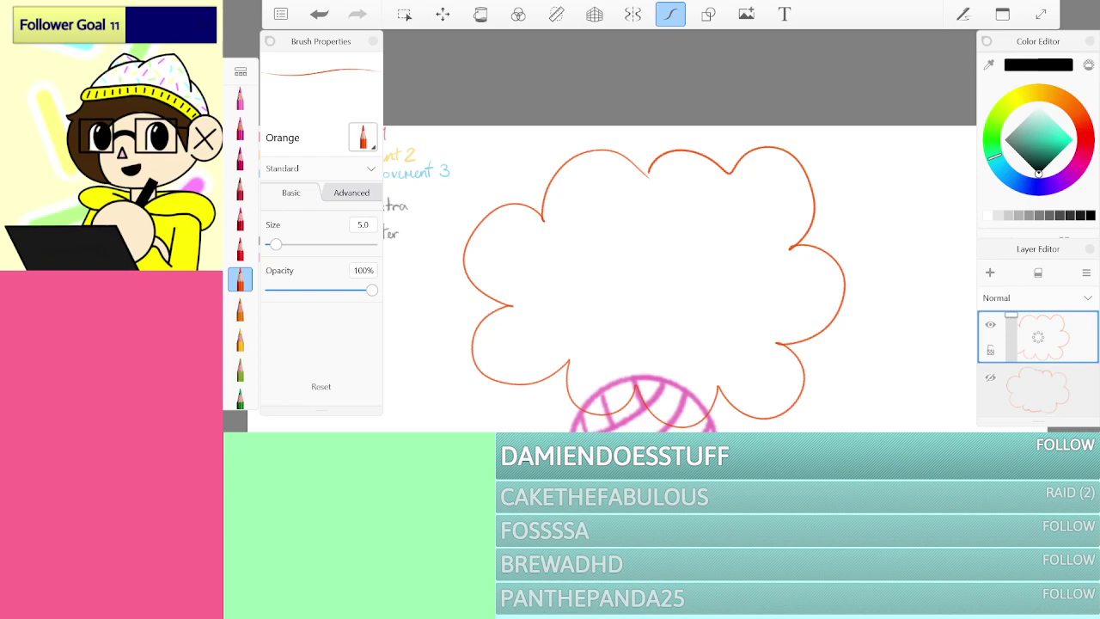
scroll(635, 258, up, 3)
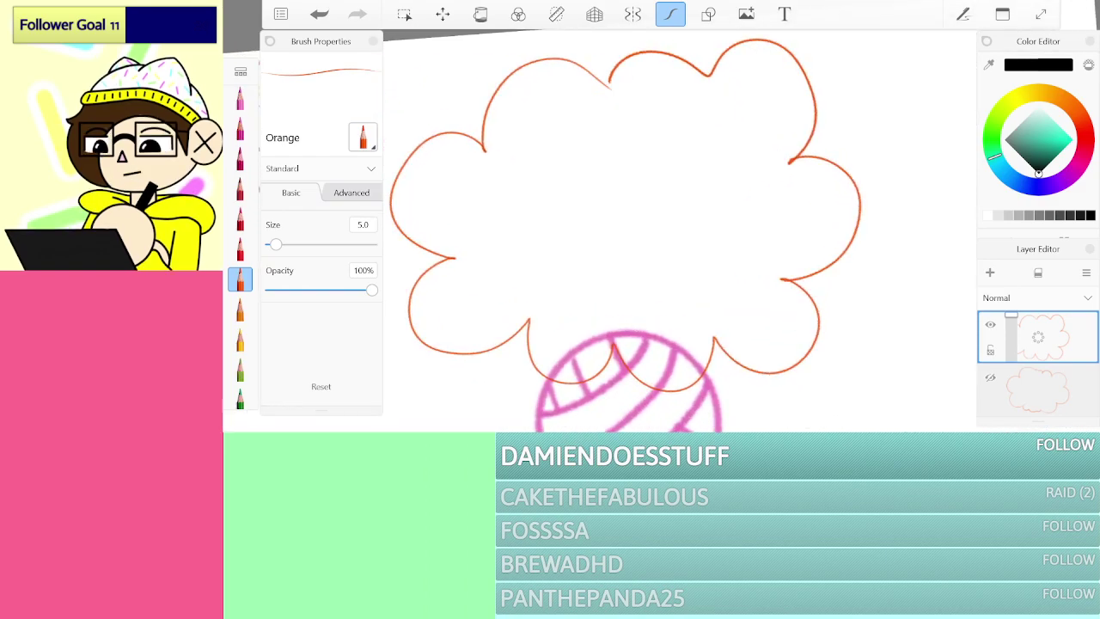
scroll(240, 321, down, 3)
scroll(238, 323, down, 1)
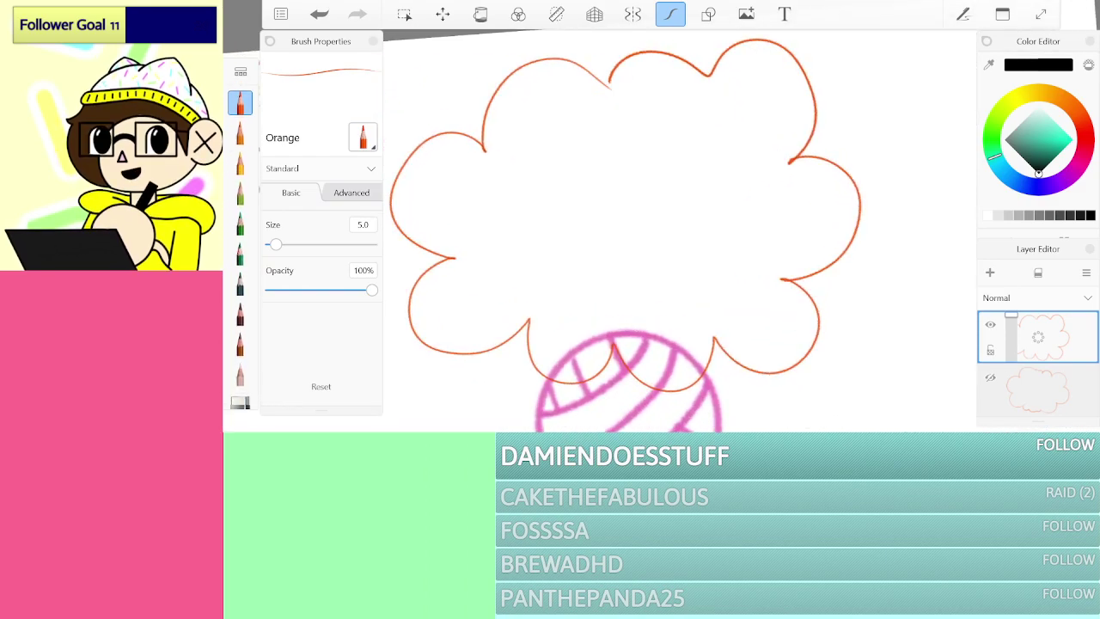
drag(1038, 337, 1074, 315)
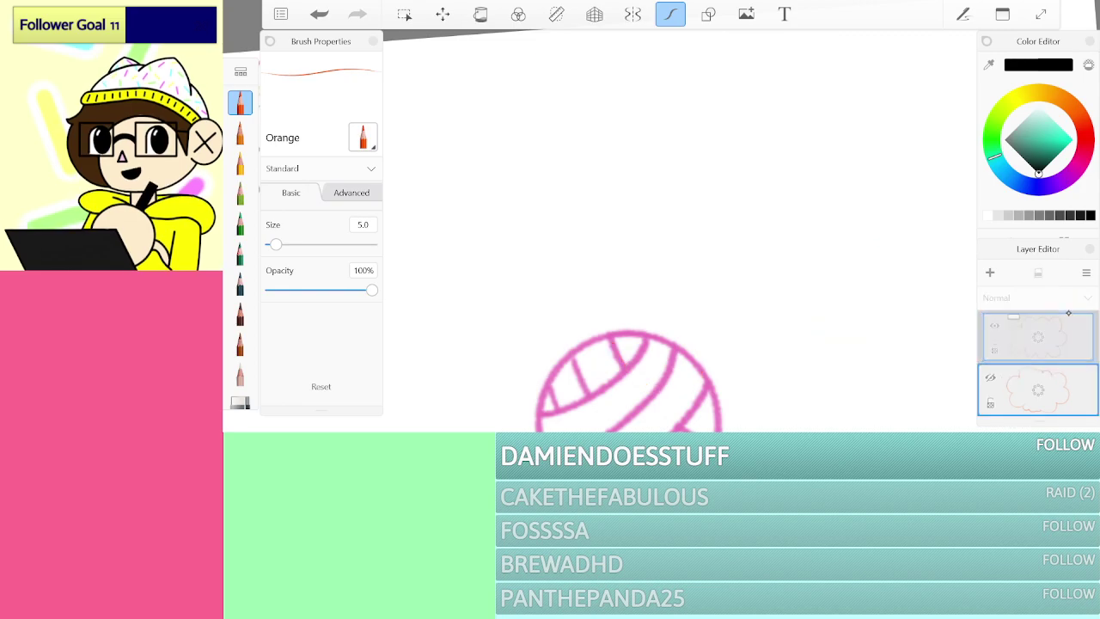
click(991, 325)
scroll(661, 249, down, 2)
scroll(661, 249, down, 2)
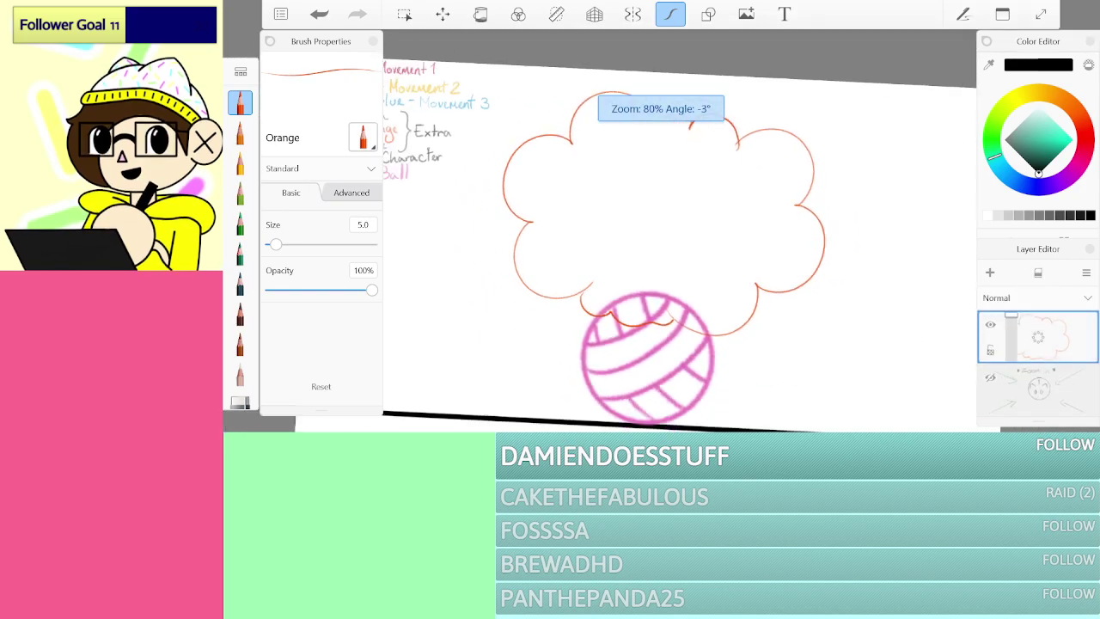
Step: Undo the bumps filling the cloud's gaps and close the top gap with one large and one smaller Orange bump
scroll(660, 249, up, 5)
scroll(660, 249, up, 4)
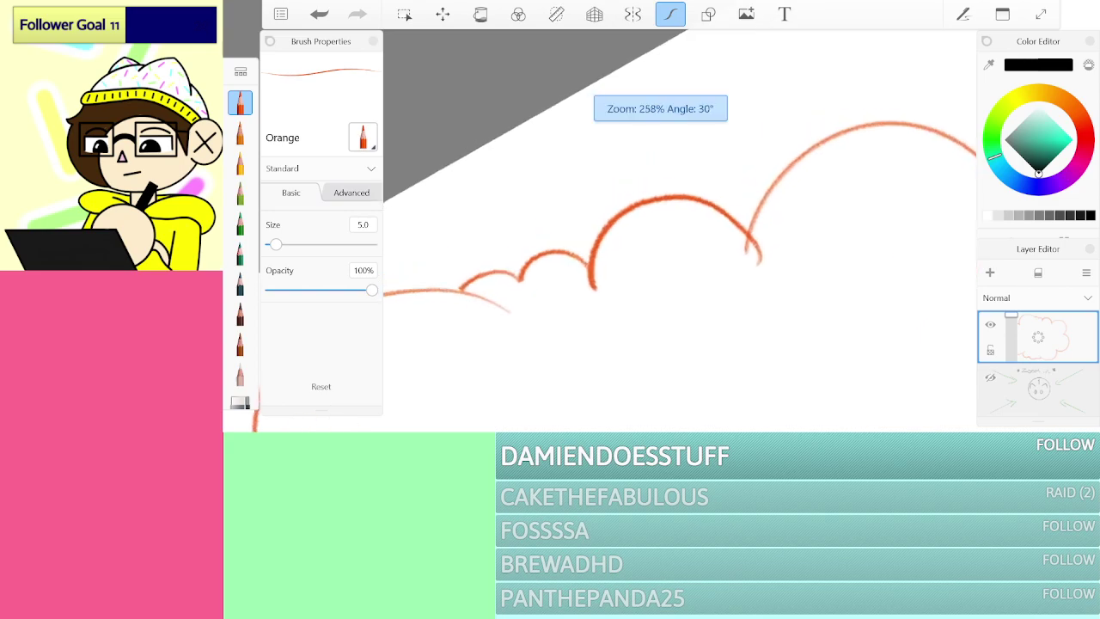
key(ctrl+z)
click(320, 14)
click(320, 14)
click(320, 14)
scroll(661, 249, up, 3)
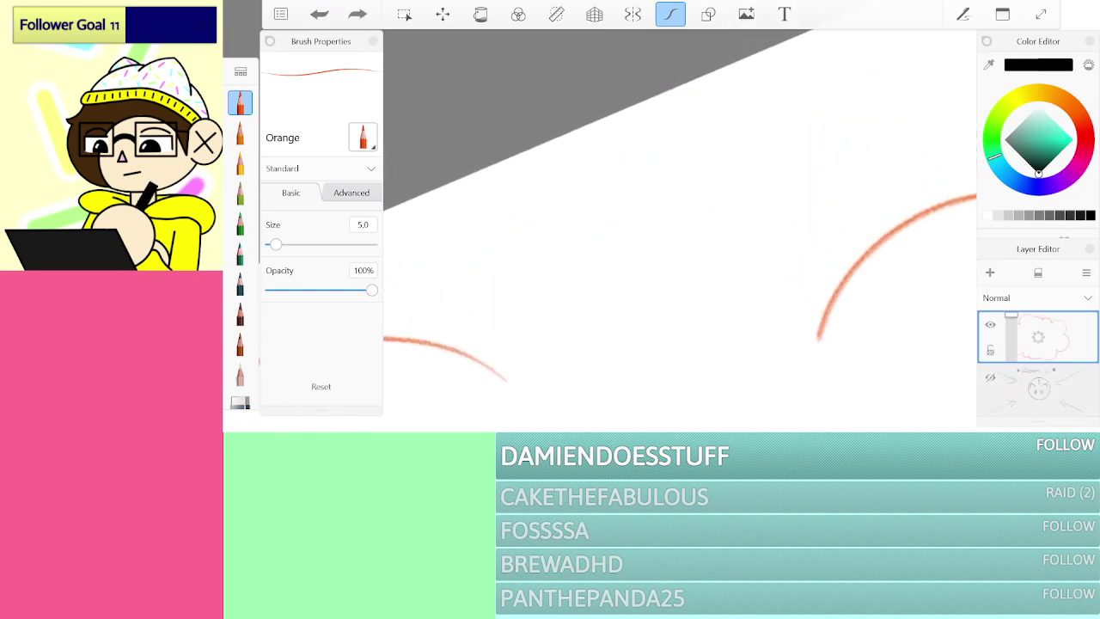
mouse_move(404, 340)
mouse_down()
mouse_move(431, 270)
mouse_move(518, 198)
mouse_move(631, 186)
mouse_move(731, 239)
mouse_move(707, 210)
mouse_move(790, 180)
mouse_move(877, 197)
mouse_move(904, 232)
mouse_up()
Step: Close the bottom gap of the cloud across the top of the ball with one large and two small Orange bumps
scroll(679, 231, down, 4)
scroll(679, 232, down, 5)
scroll(679, 232, up, 8)
scroll(679, 232, up, 1)
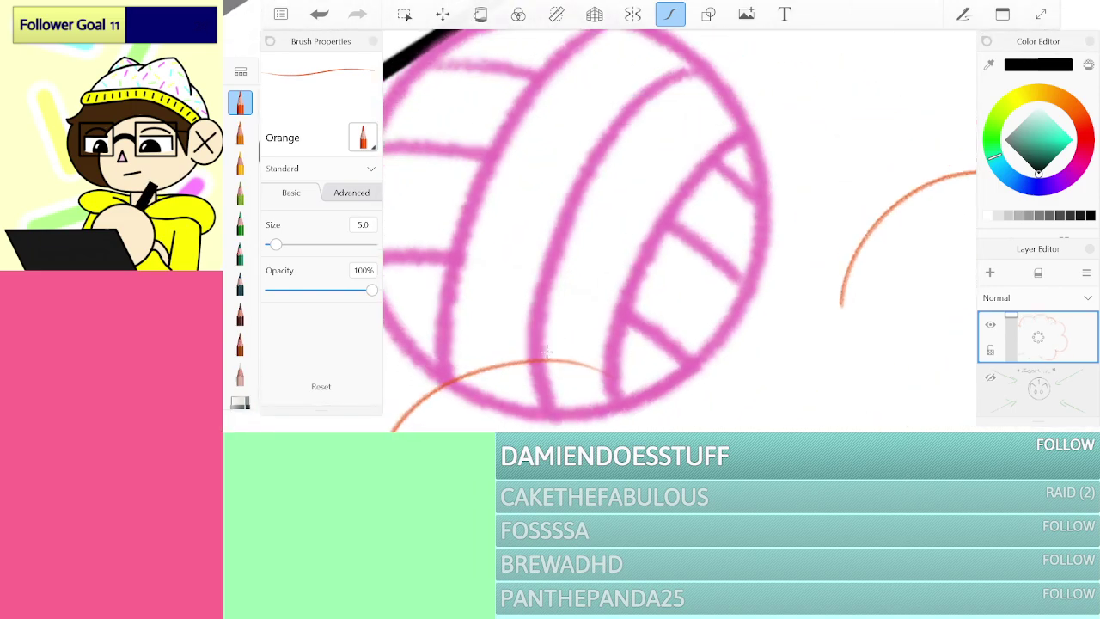
mouse_move(540, 359)
mouse_down()
mouse_move(601, 264)
mouse_move(696, 242)
mouse_move(749, 268)
mouse_move(766, 213)
mouse_move(809, 223)
mouse_move(878, 218)
mouse_up()
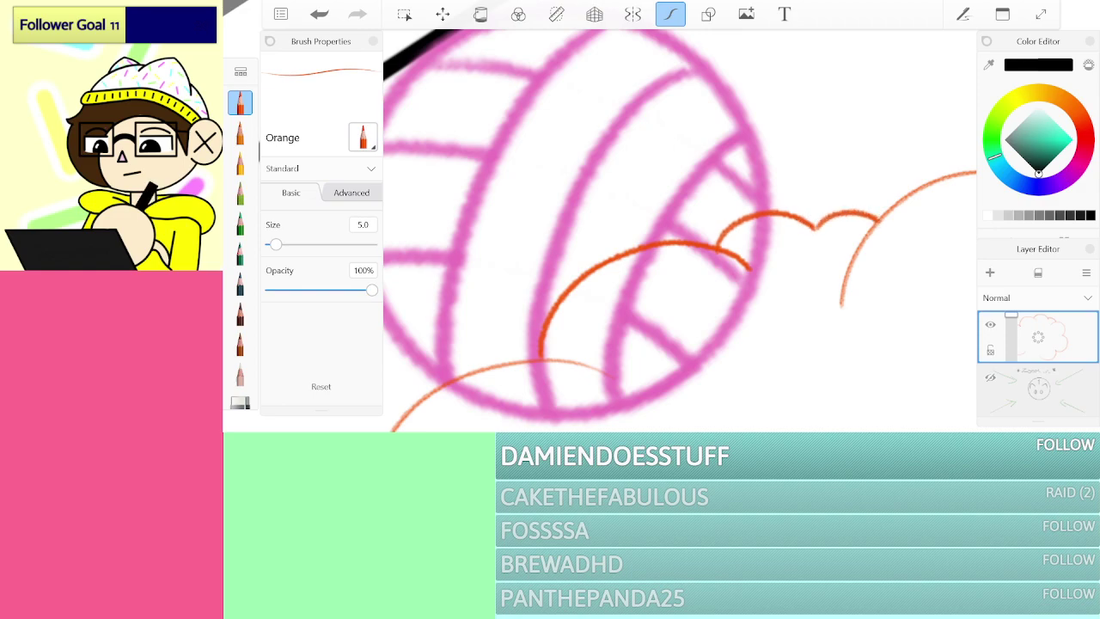
scroll(679, 231, down, 8)
scroll(679, 230, up, 2)
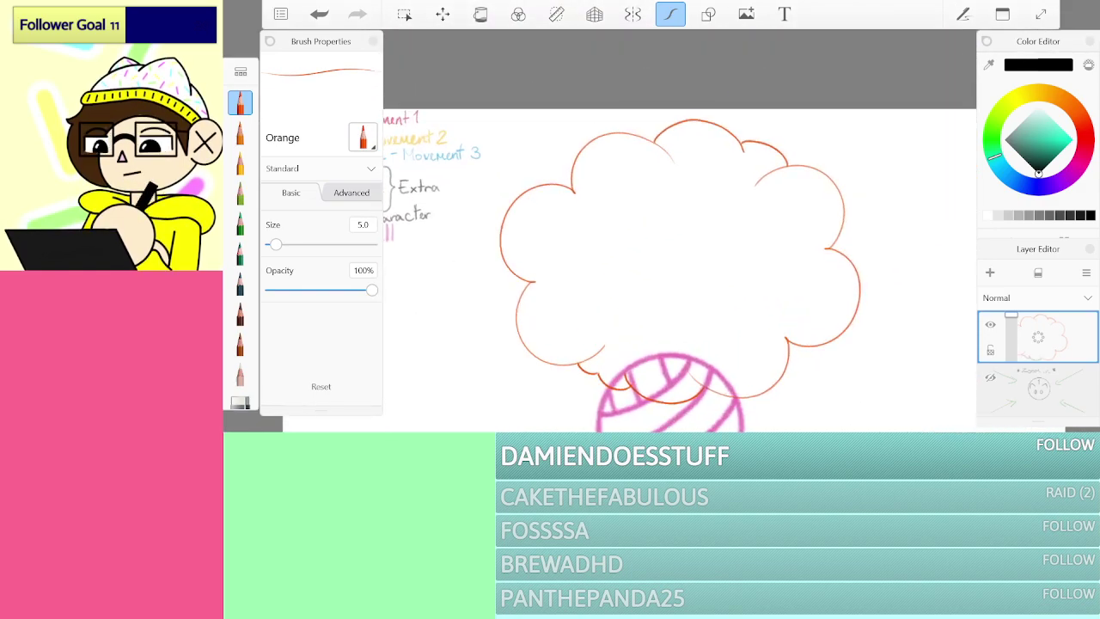
Step: Write "POOF" inside the cloud with the Black pencil, with a scribble on each side of the word
scroll(240, 241, up, 5)
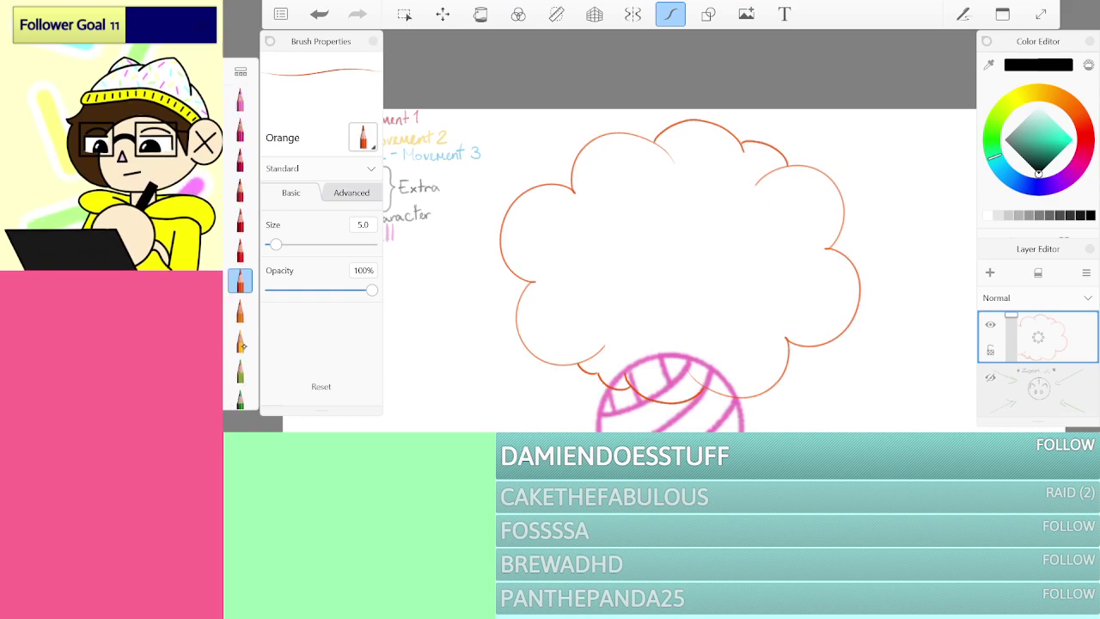
click(240, 133)
scroll(716, 193, up, 3)
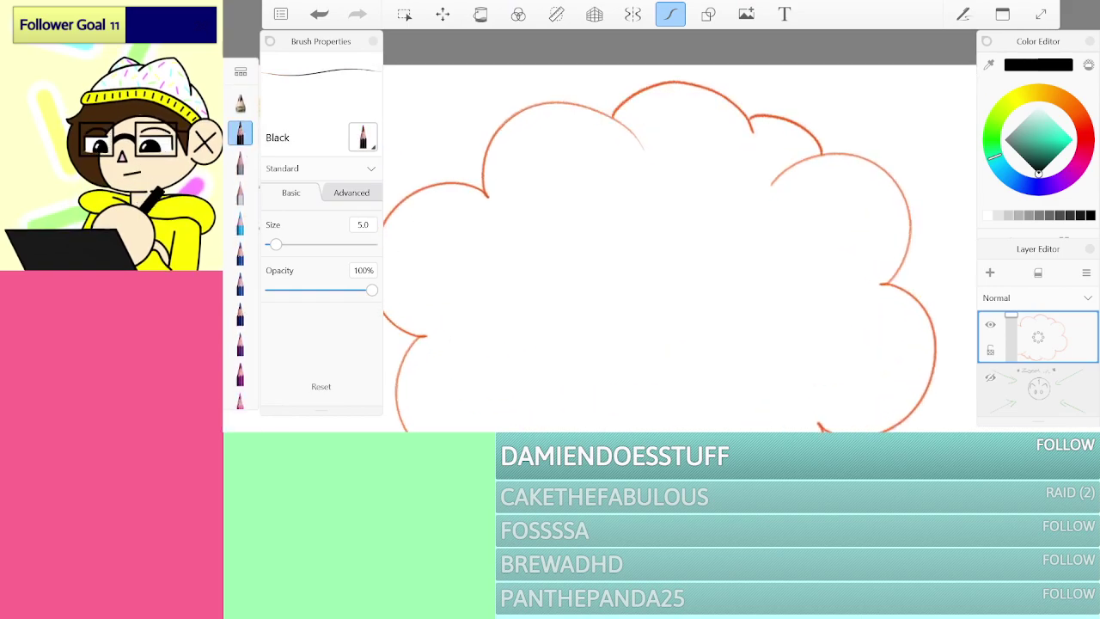
mouse_move(459, 312)
mouse_down()
mouse_move(503, 318)
mouse_move(515, 292)
mouse_move(440, 305)
mouse_move(514, 328)
mouse_up()
mouse_move(533, 272)
mouse_down()
mouse_move(593, 252)
mouse_move(549, 307)
mouse_up()
mouse_move(645, 256)
mouse_down()
mouse_move(603, 326)
mouse_move(636, 254)
mouse_move(764, 241)
mouse_up()
drag(733, 296, 759, 294)
mouse_move(789, 243)
mouse_down()
mouse_move(797, 287)
mouse_move(816, 236)
mouse_move(849, 326)
mouse_move(859, 249)
mouse_up()
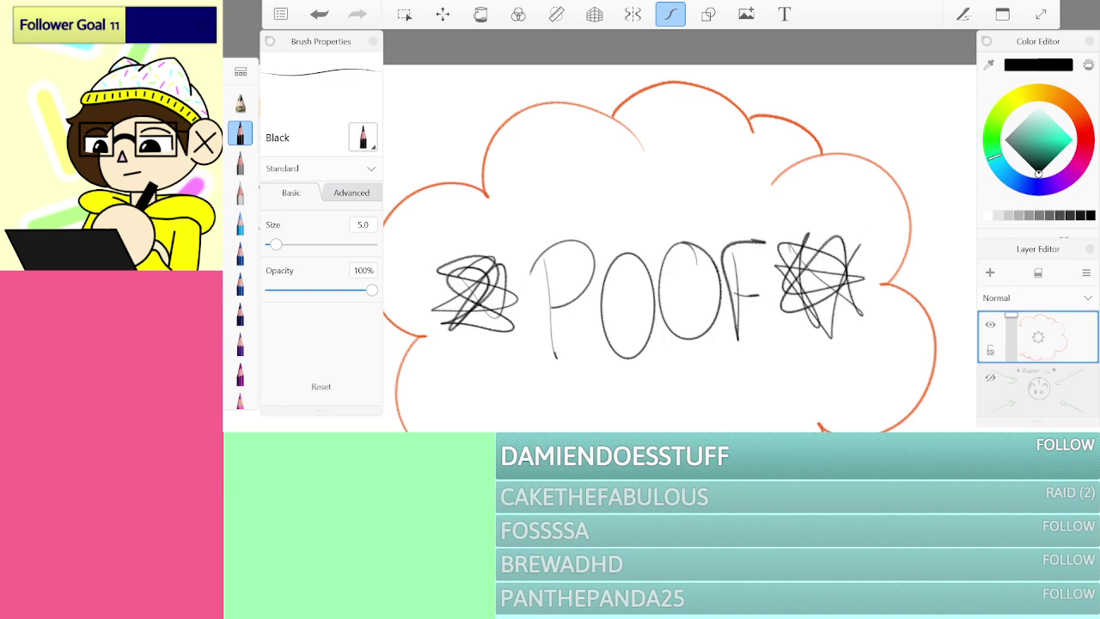
Step: Add a new layer above the POOF cloud and hide the cloud's layer
scroll(679, 258, down, 3)
scroll(679, 258, down, 5)
scroll(679, 258, up, 3)
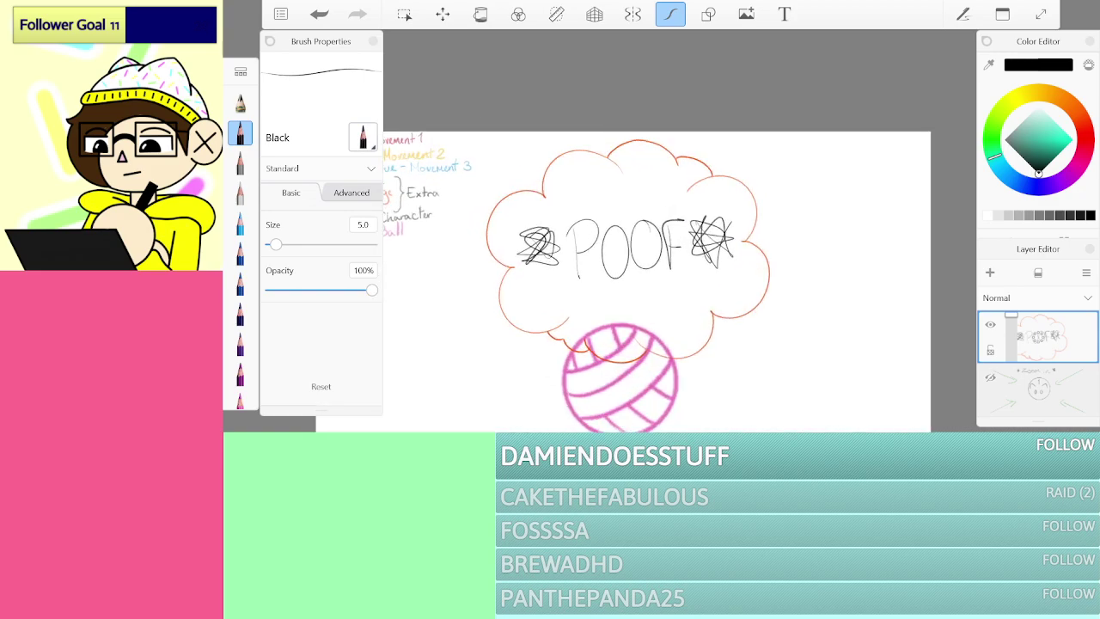
click(990, 272)
click(990, 377)
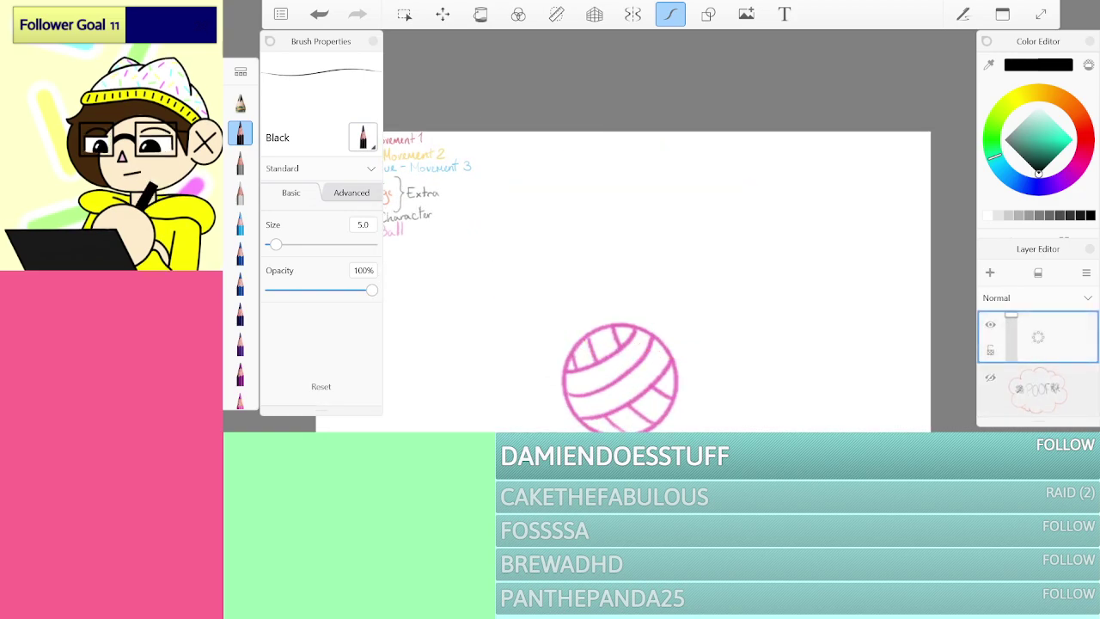
scroll(661, 284, down, 2)
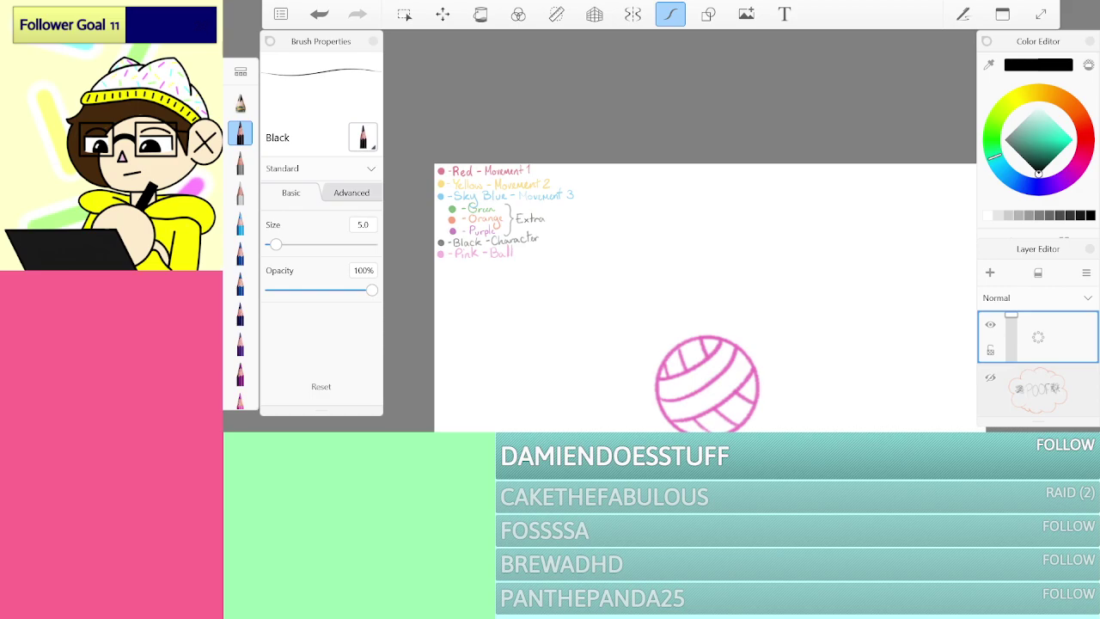
Step: Draw the character's head as a large Black circle resting on top of the ball, redrawing the first uneven attempt
scroll(799, 305, up, 5)
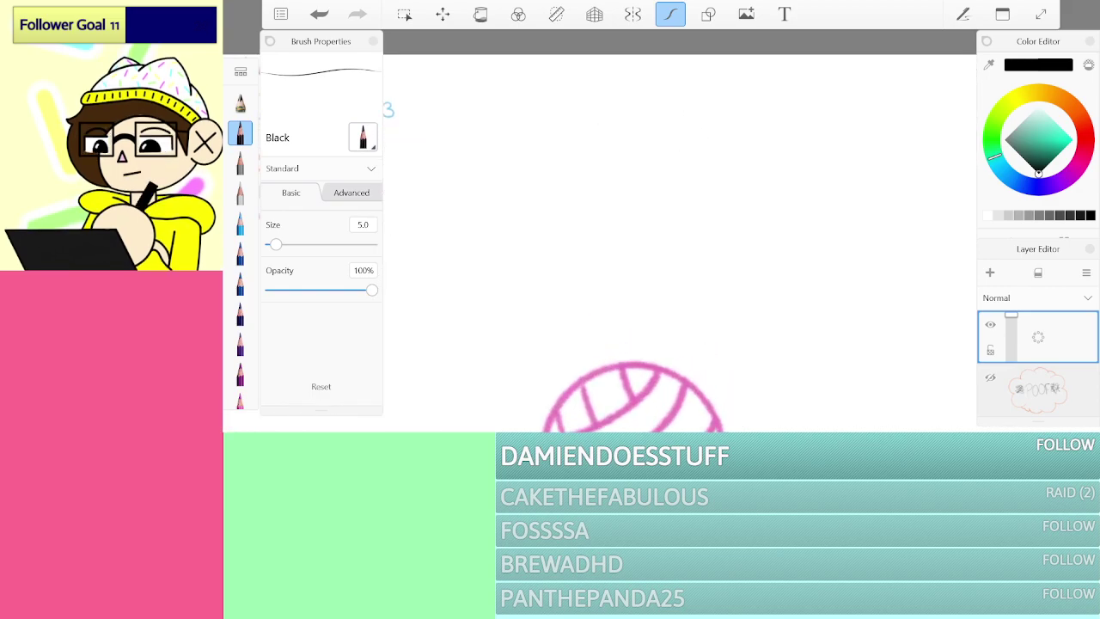
mouse_move(696, 92)
mouse_down()
mouse_move(547, 104)
mouse_move(554, 330)
mouse_move(787, 287)
mouse_move(611, 72)
mouse_move(584, 82)
mouse_up()
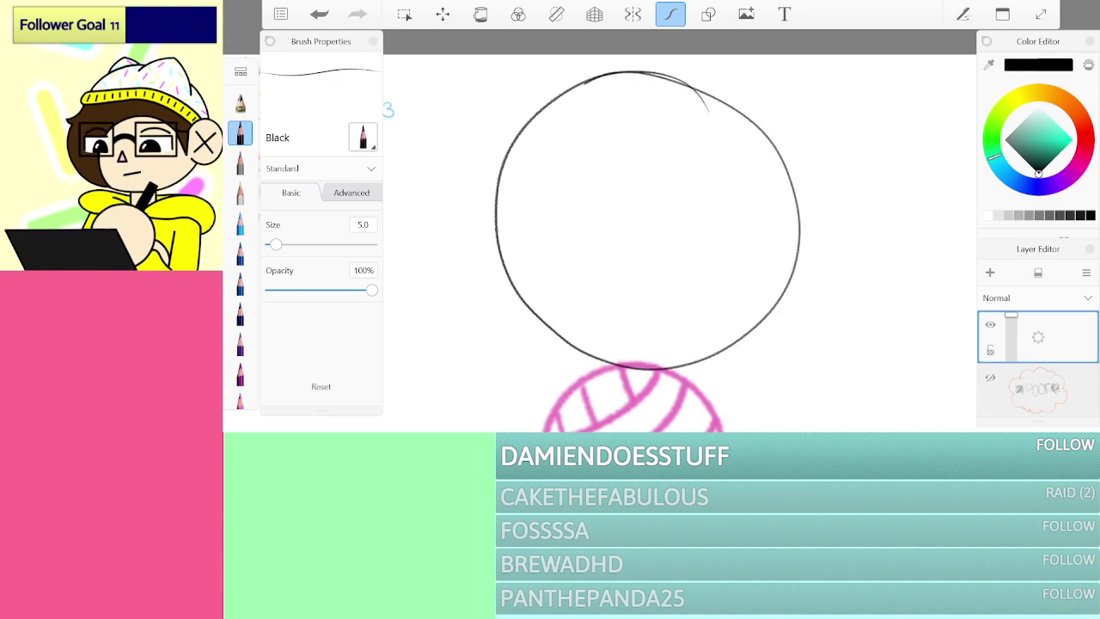
key(ctrl+z)
mouse_move(679, 129)
mouse_down()
mouse_move(609, 96)
mouse_move(601, 358)
mouse_move(725, 127)
mouse_move(680, 120)
mouse_up()
scroll(681, 248, up, 3)
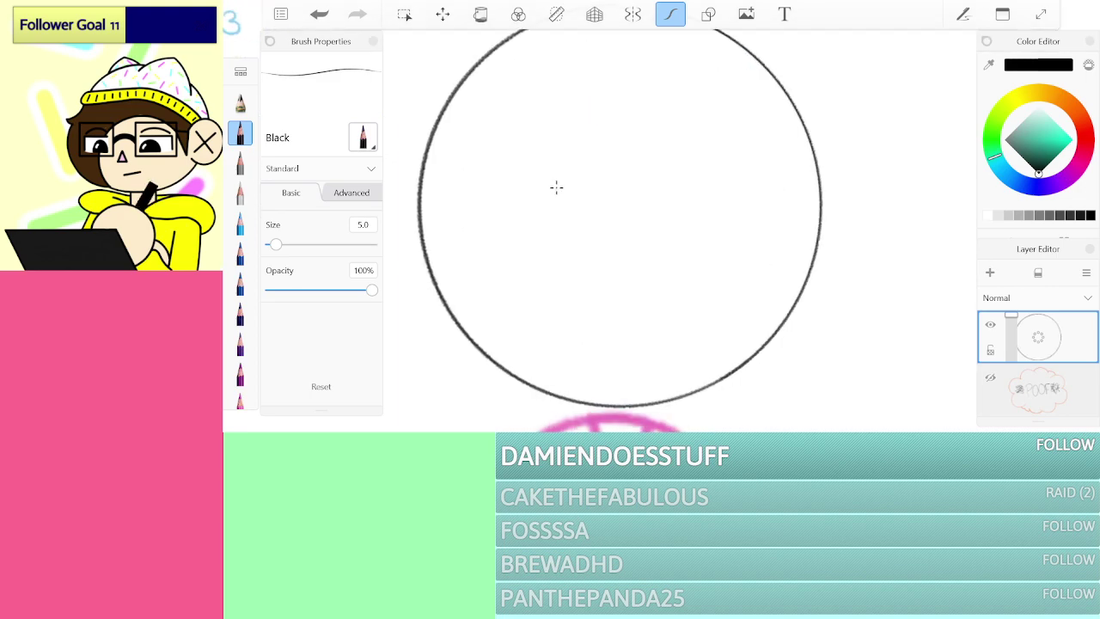
Step: Draw two tall oval eyes and a small triangular nose inside the head circle
drag(561, 178, 547, 164)
mouse_move(683, 171)
mouse_down()
mouse_move(690, 238)
mouse_move(686, 169)
mouse_up()
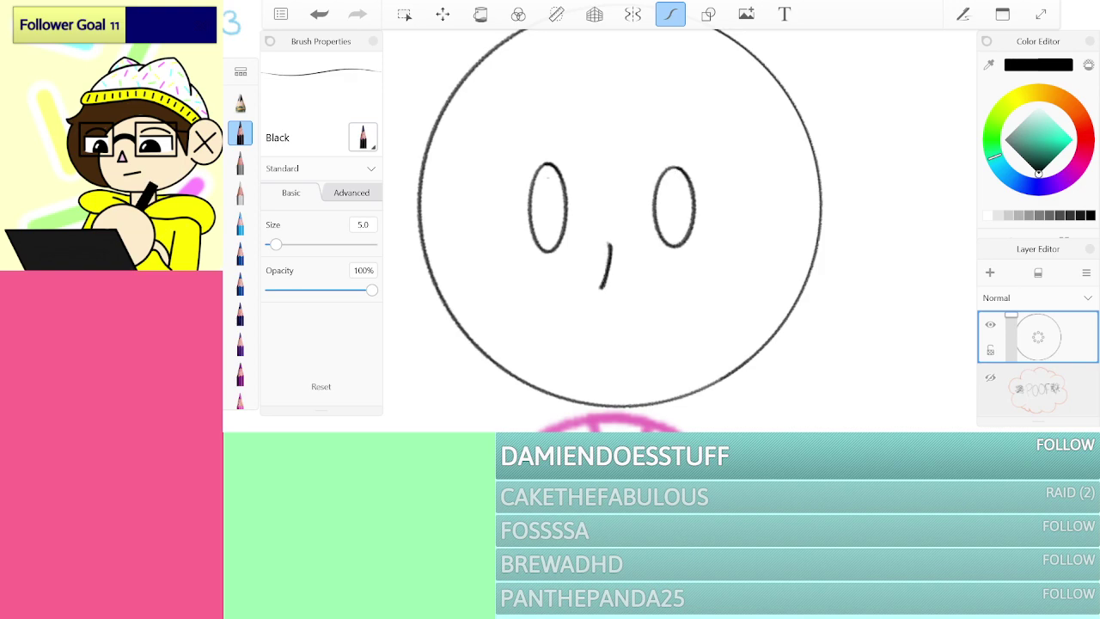
scroll(590, 161, up, 3)
key(ctrl+z)
mouse_move(622, 276)
mouse_down()
mouse_move(603, 325)
mouse_move(626, 274)
mouse_move(645, 327)
mouse_move(603, 324)
mouse_up()
scroll(644, 241, down, 2)
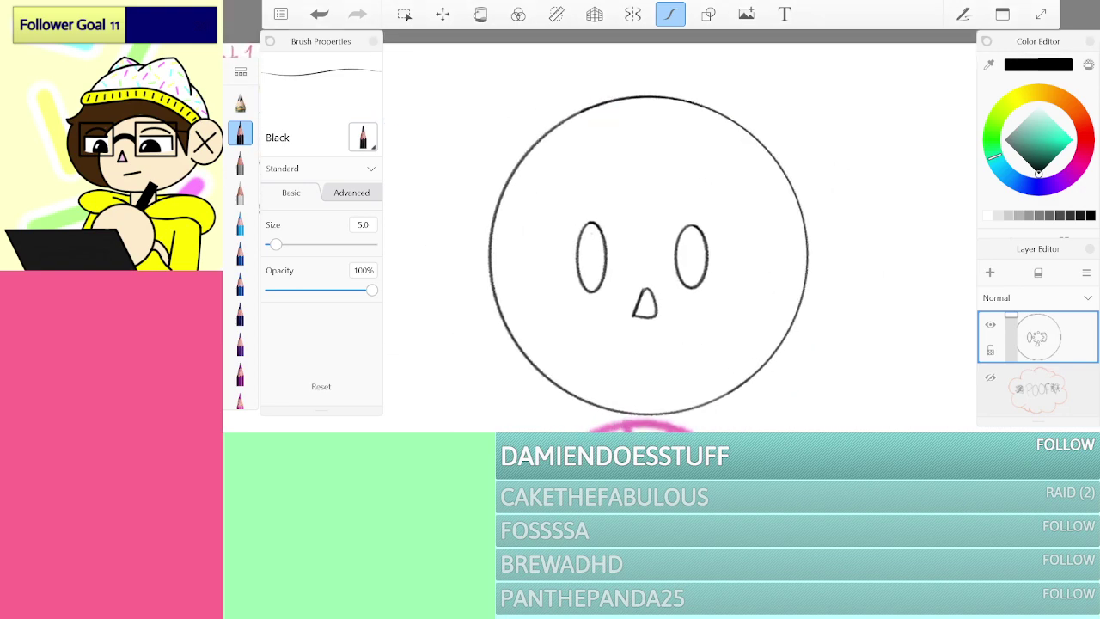
Step: Draw a rounded ear on each side of the head circle
mouse_move(488, 215)
mouse_down()
mouse_move(431, 226)
mouse_move(493, 313)
mouse_up()
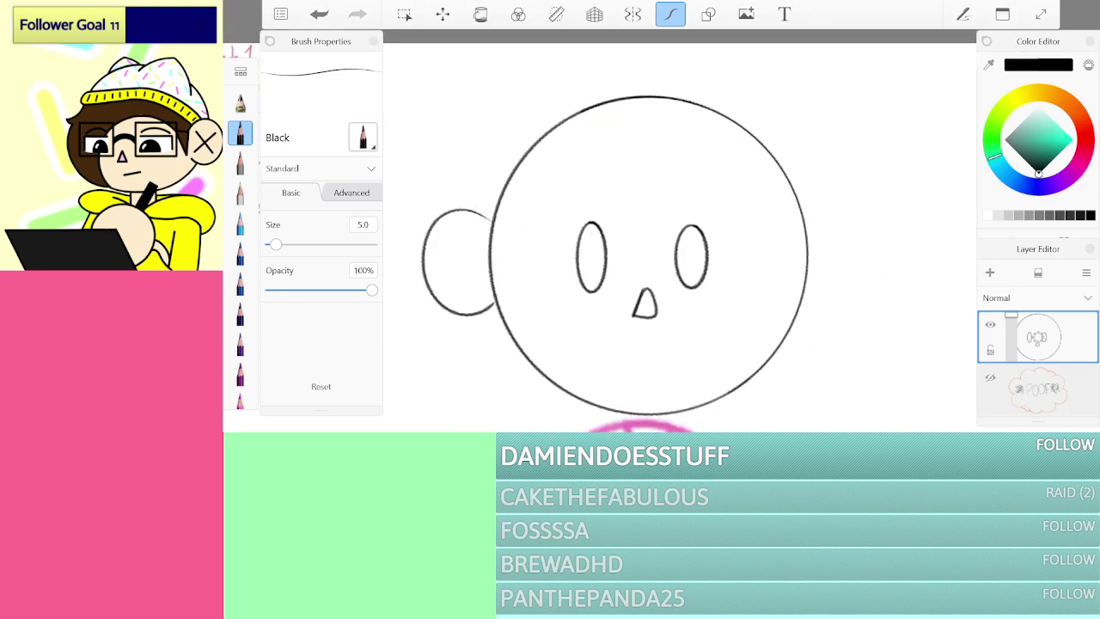
mouse_move(812, 214)
mouse_down()
mouse_move(880, 268)
mouse_move(805, 311)
mouse_up()
scroll(644, 241, down, 3)
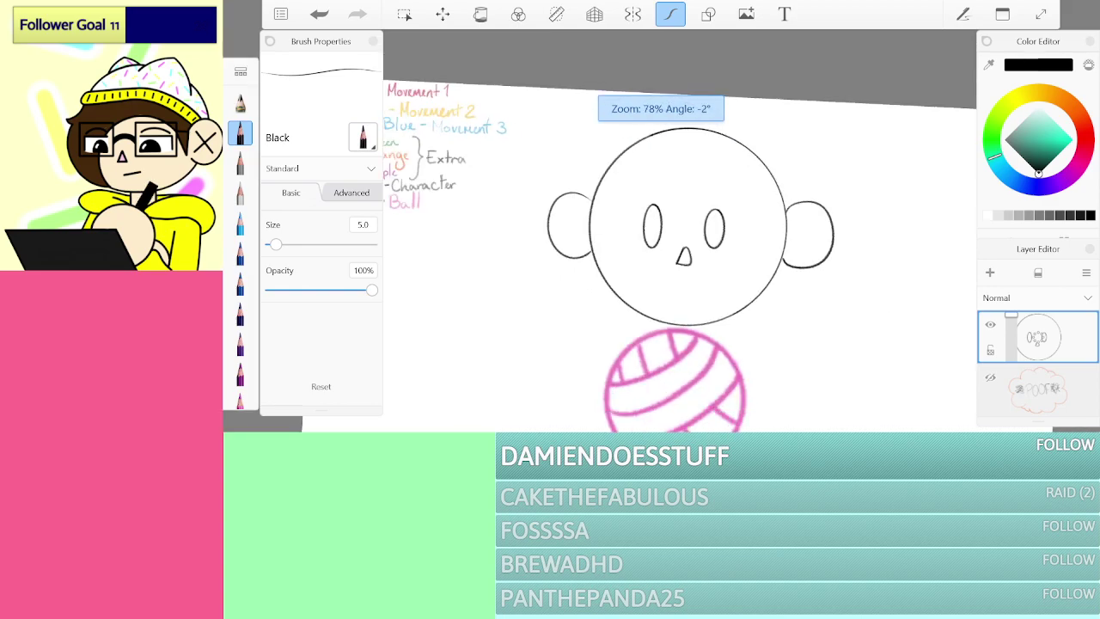
scroll(679, 241, up, 2)
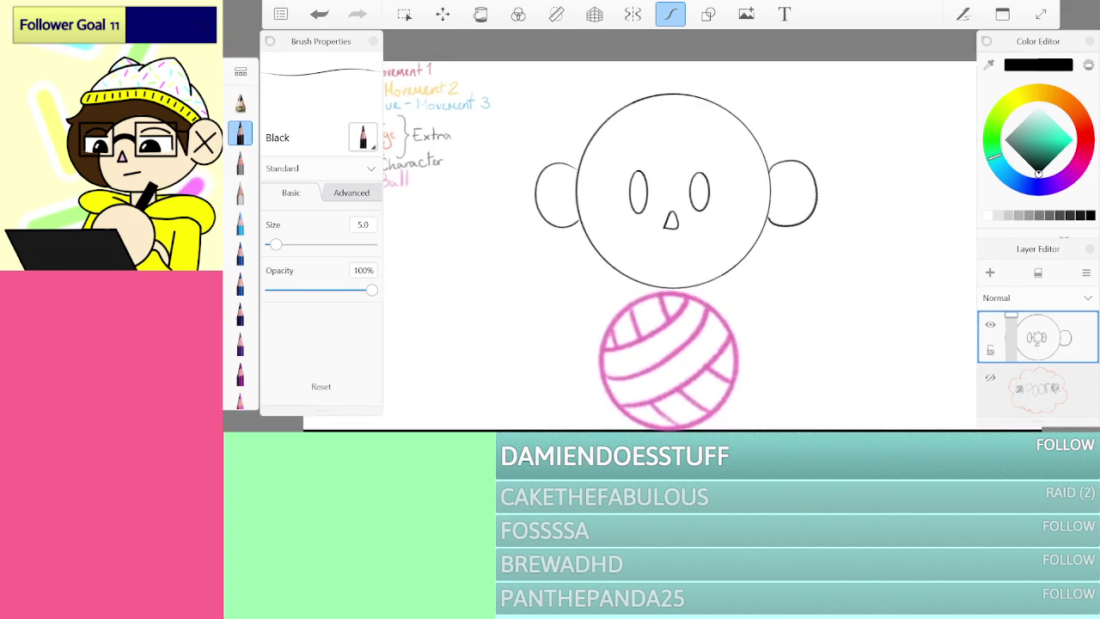
click(443, 14)
drag(673, 191, 663, 179)
click(793, 46)
key(ctrl+z)
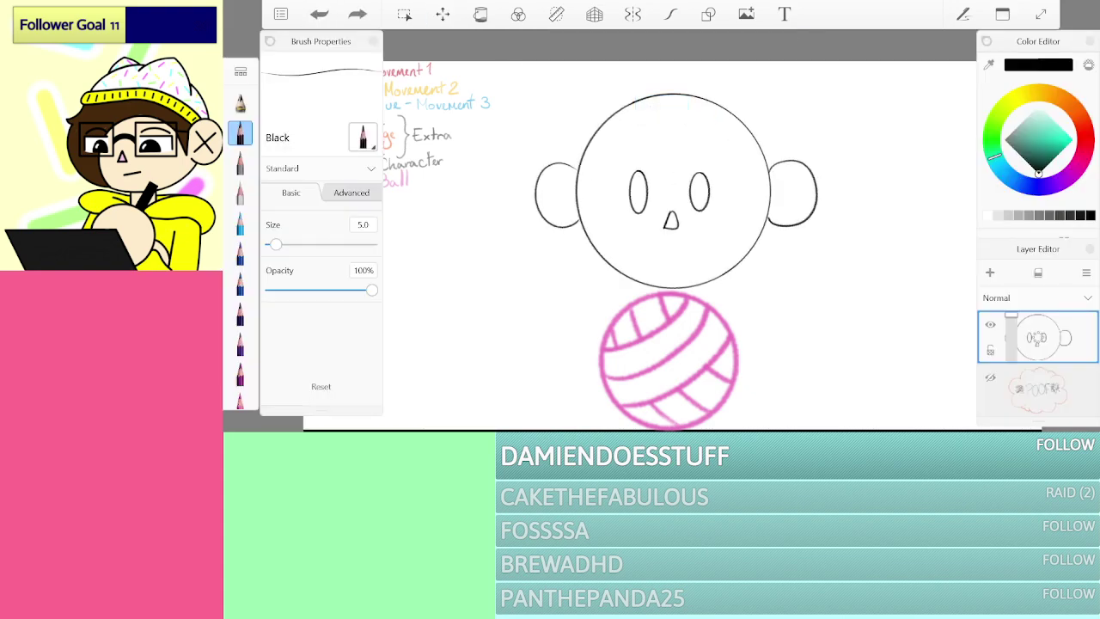
Step: Duplicate the character head's layer, switch to the Pink pencil, and remove the duplicate layer
drag(1039, 337, 1004, 307)
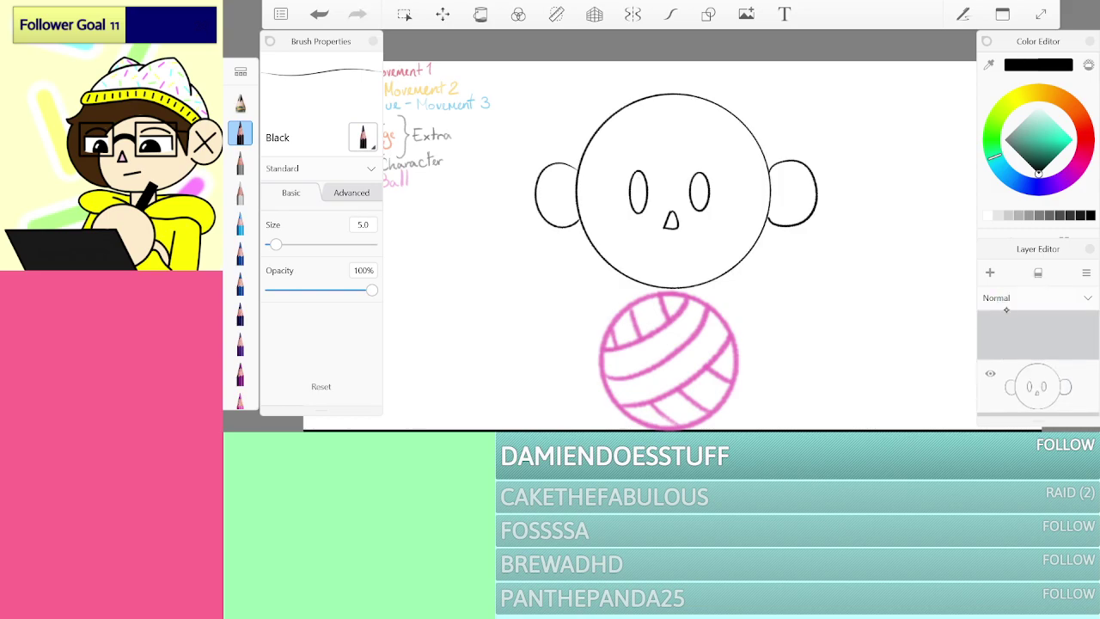
drag(240, 345, 239, 331)
click(239, 391)
scroll(672, 190, up, 4)
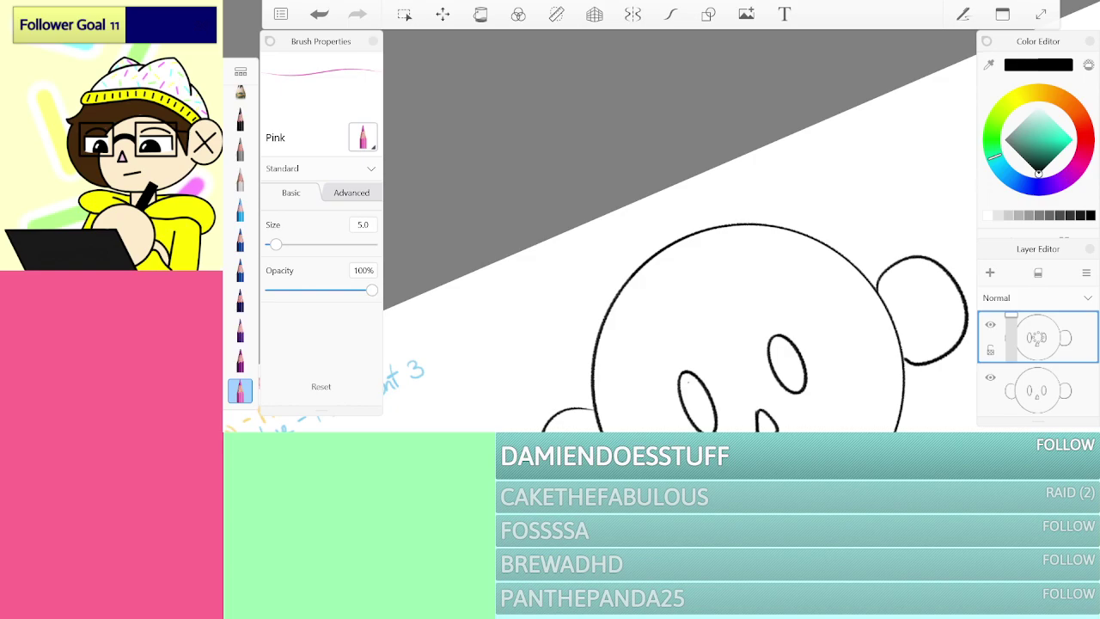
scroll(670, 258, up, 2)
key(ctrl+z)
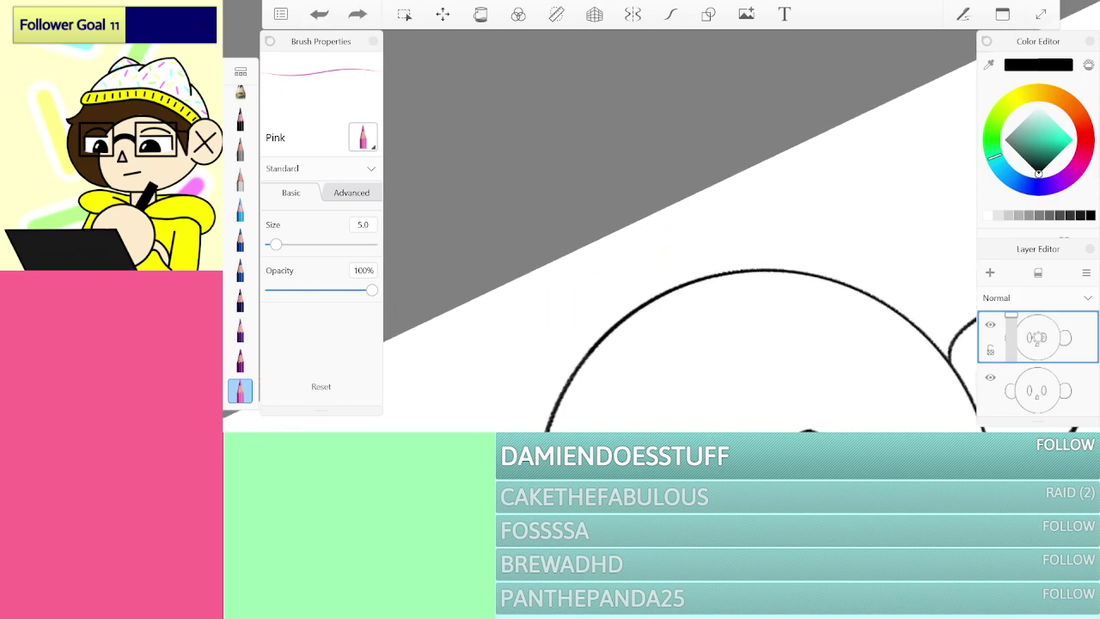
drag(1039, 336, 1068, 308)
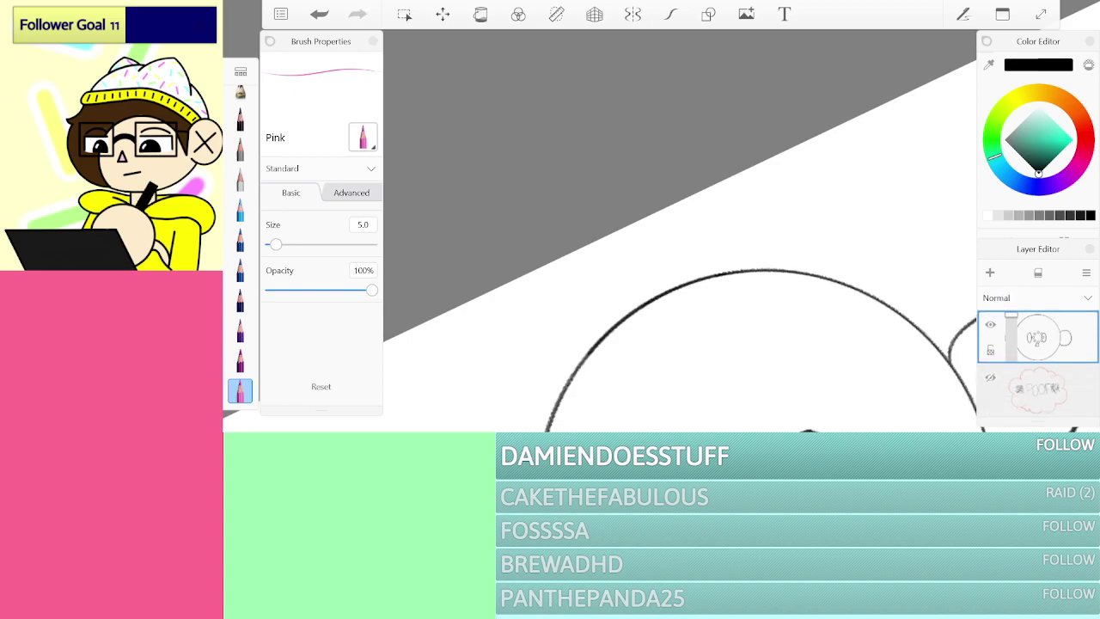
Step: Draw a double-headed Pink arrow above the character's head
drag(544, 308, 725, 221)
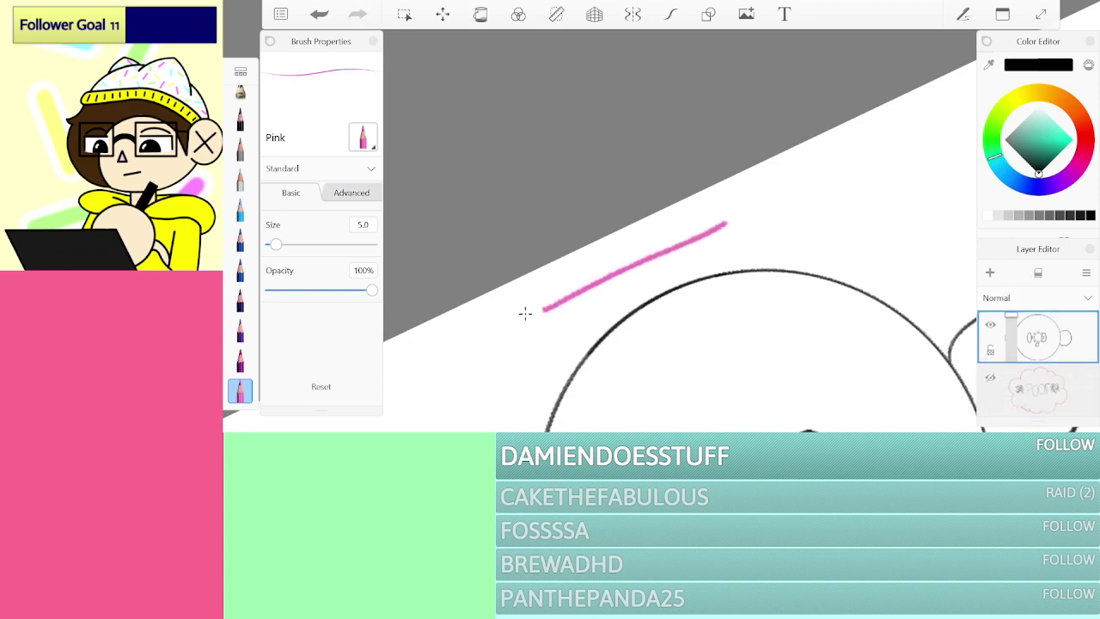
drag(519, 316, 568, 319)
mouse_move(701, 213)
mouse_down()
mouse_move(770, 198)
mouse_move(730, 246)
mouse_up()
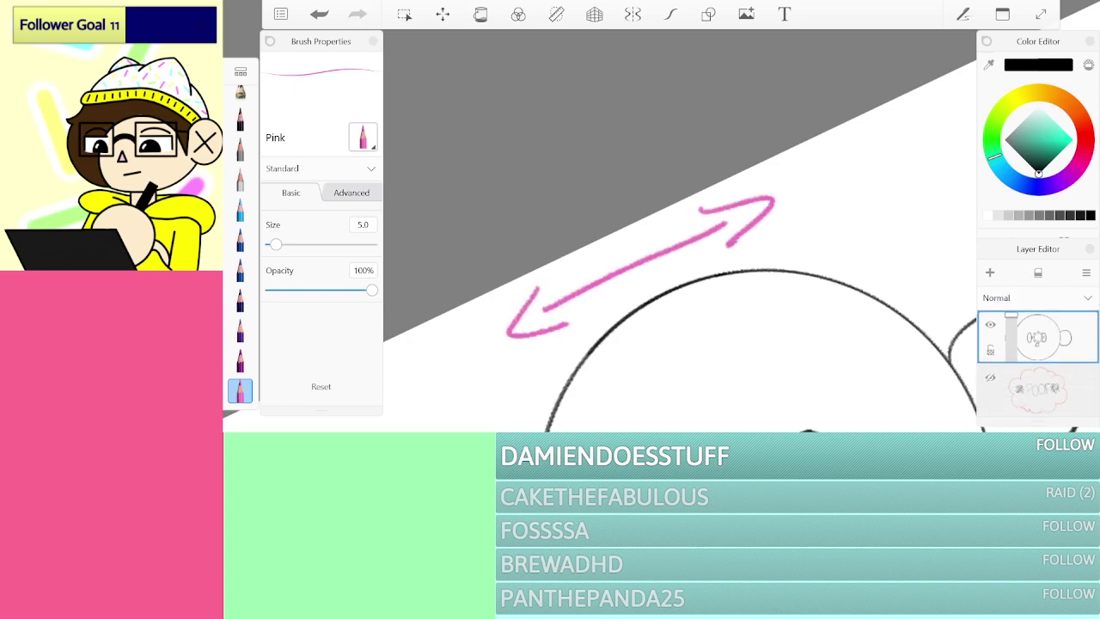
scroll(678, 231, down, 5)
scroll(678, 231, down, 2)
scroll(679, 232, up, 5)
Step: Undo the Pink double-headed arrow above the head
key(ctrl+z)
key(ctrl+z)
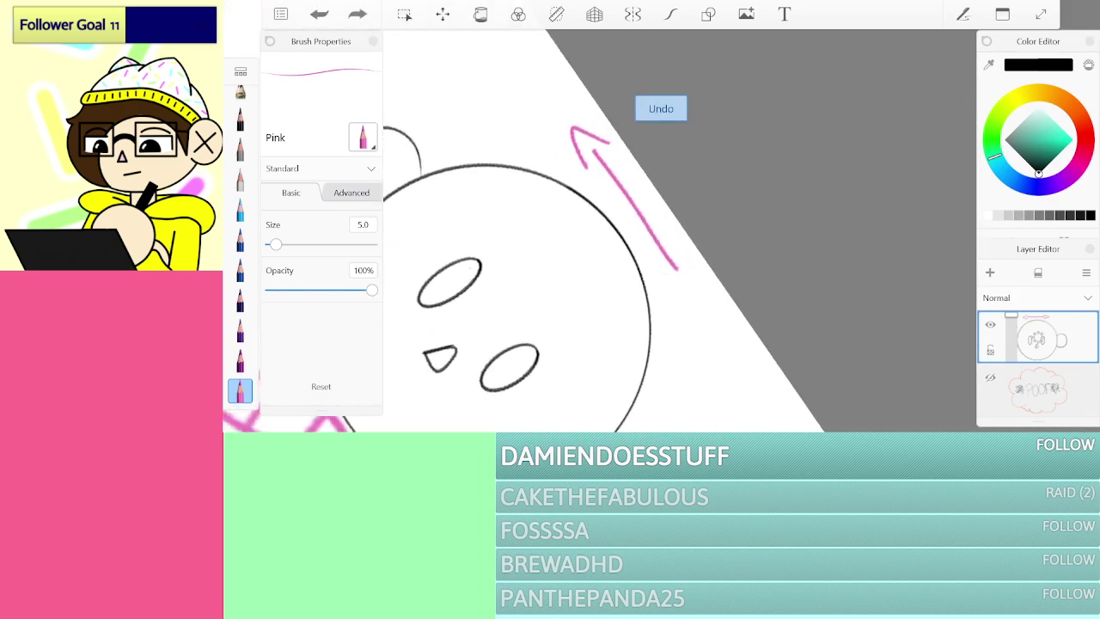
key(ctrl+y)
scroll(678, 231, up, 2)
key(ctrl+z)
key(ctrl+z)
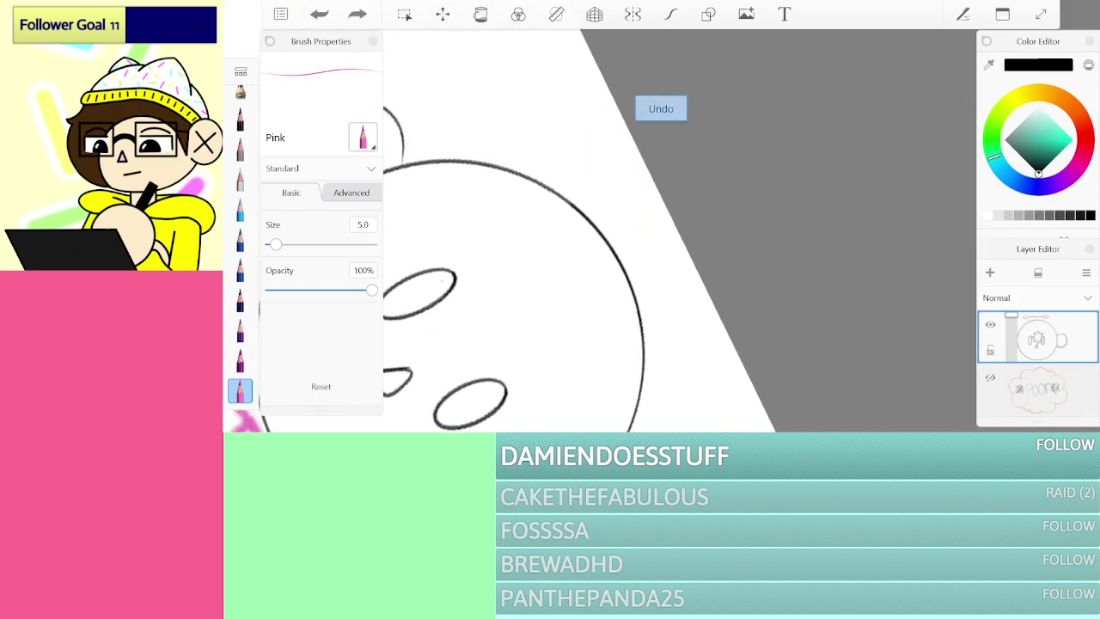
scroll(678, 231, down, 4)
scroll(678, 232, up, 4)
Step: Undo the ears, nose and eyes, leaving only the head circle above the ball
key(ctrl+z)
key(ctrl+z)
key(ctrl+z)
key(ctrl+z)
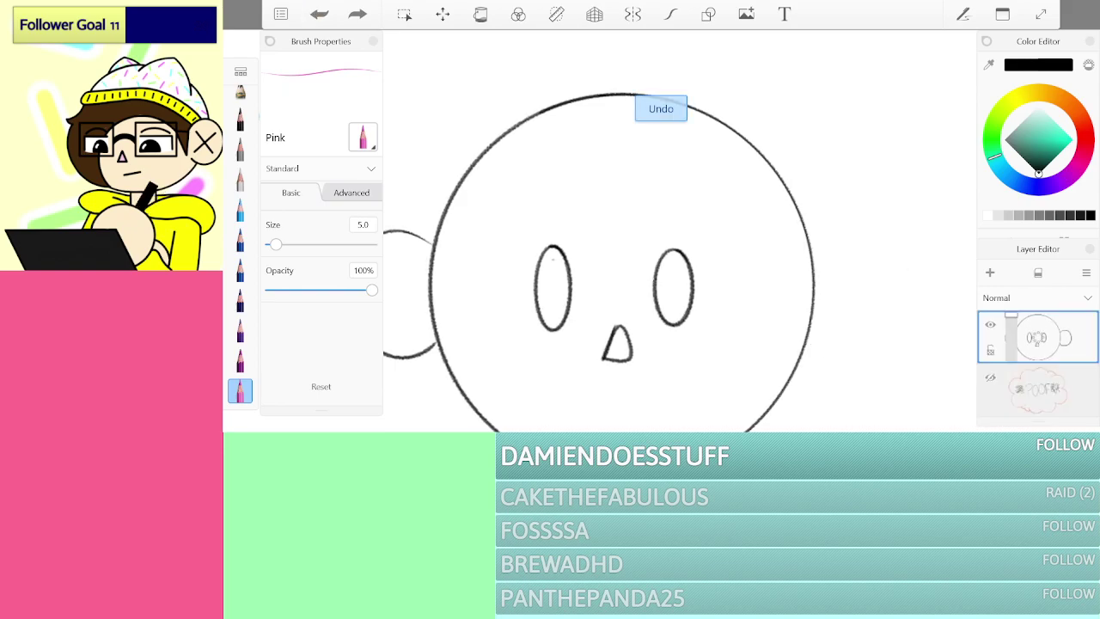
key(ctrl+z)
key(ctrl+z)
scroll(679, 232, down, 4)
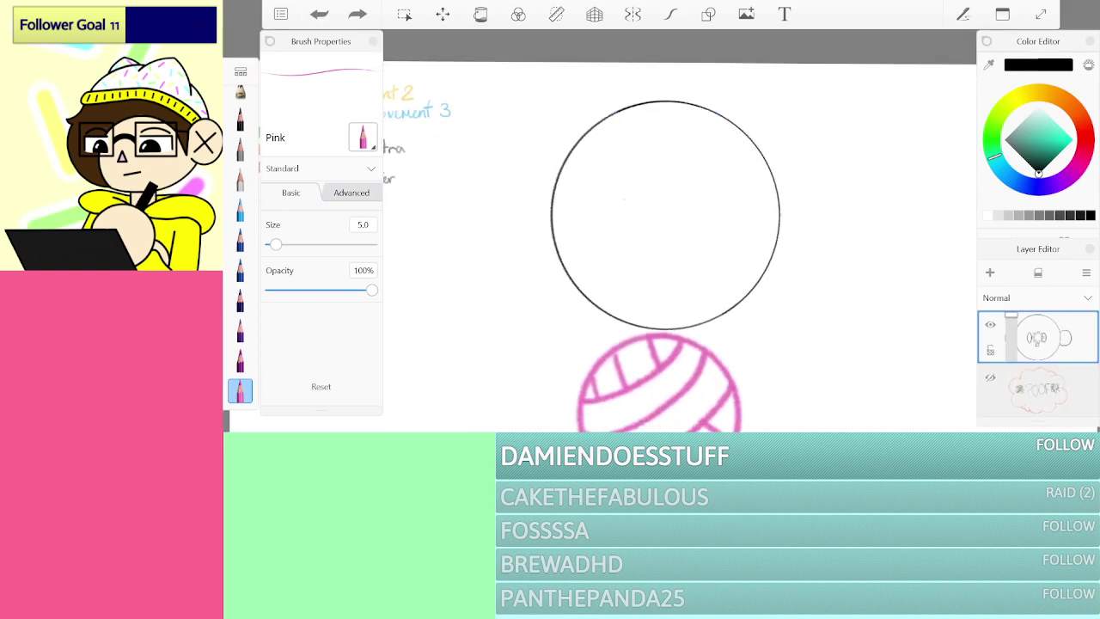
click(241, 119)
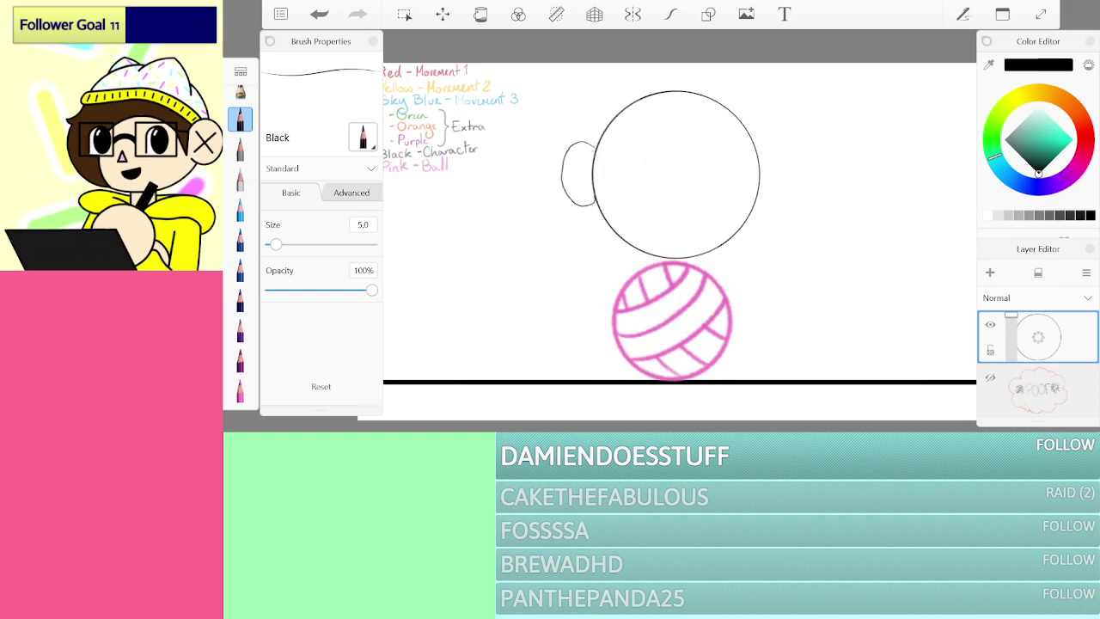
scroll(758, 137, up, 3)
key(ctrl+z)
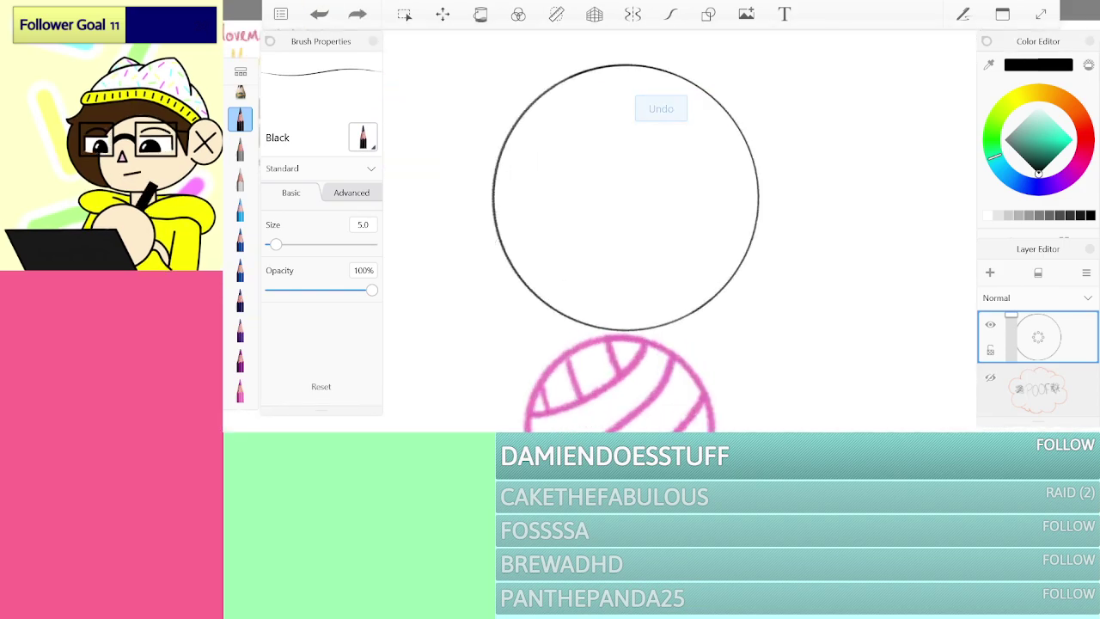
Step: Add a new layer above the head circle's layer and switch to the Purple pencil
click(1037, 337)
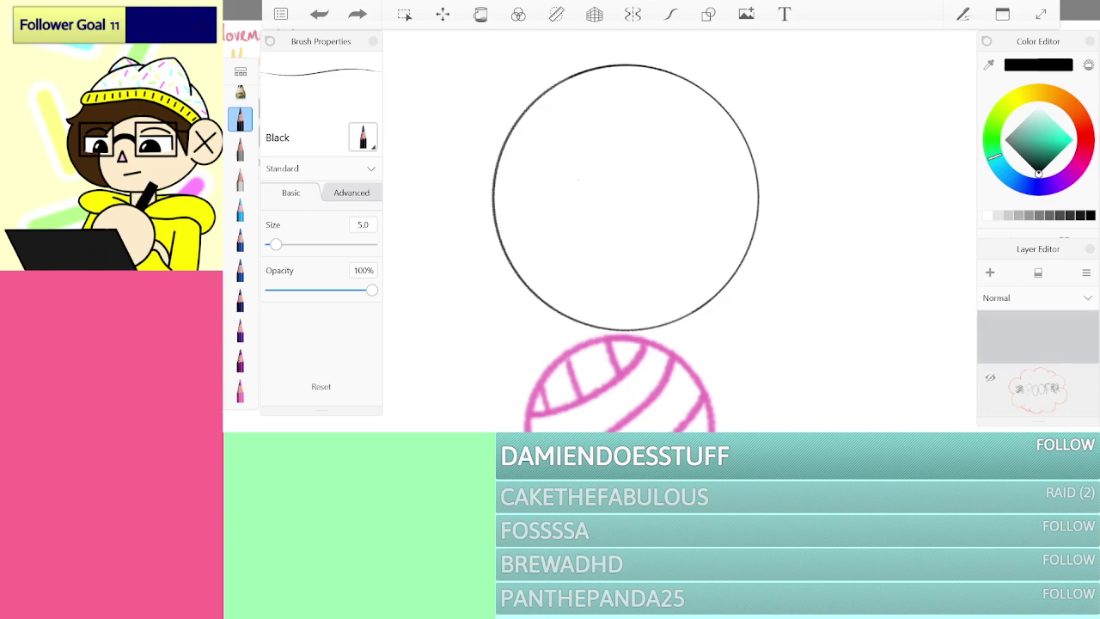
click(1038, 336)
click(990, 273)
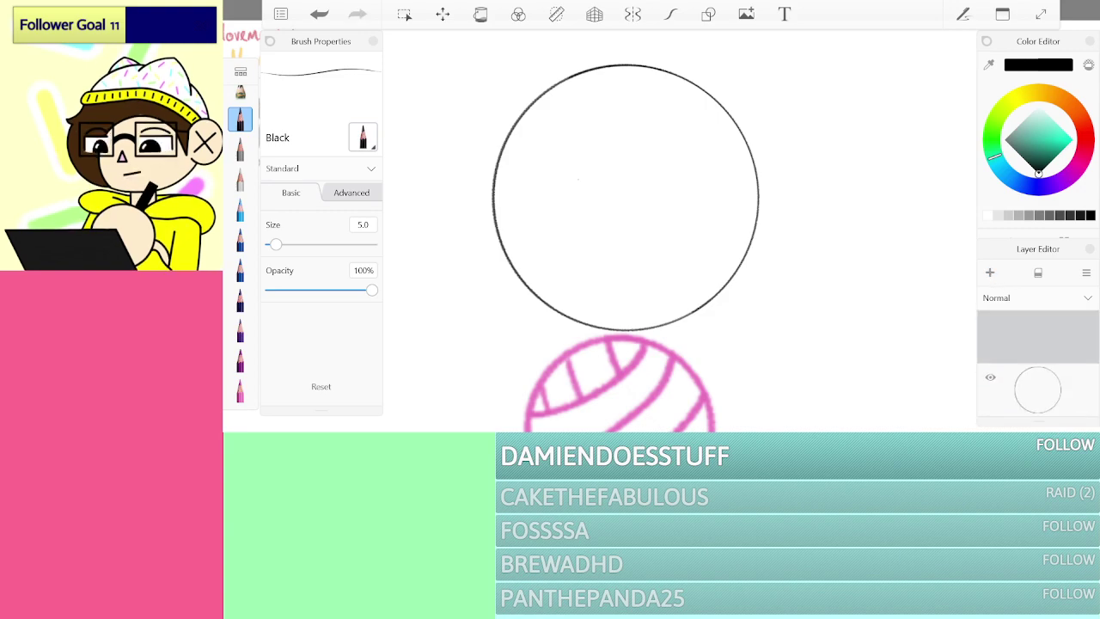
click(239, 382)
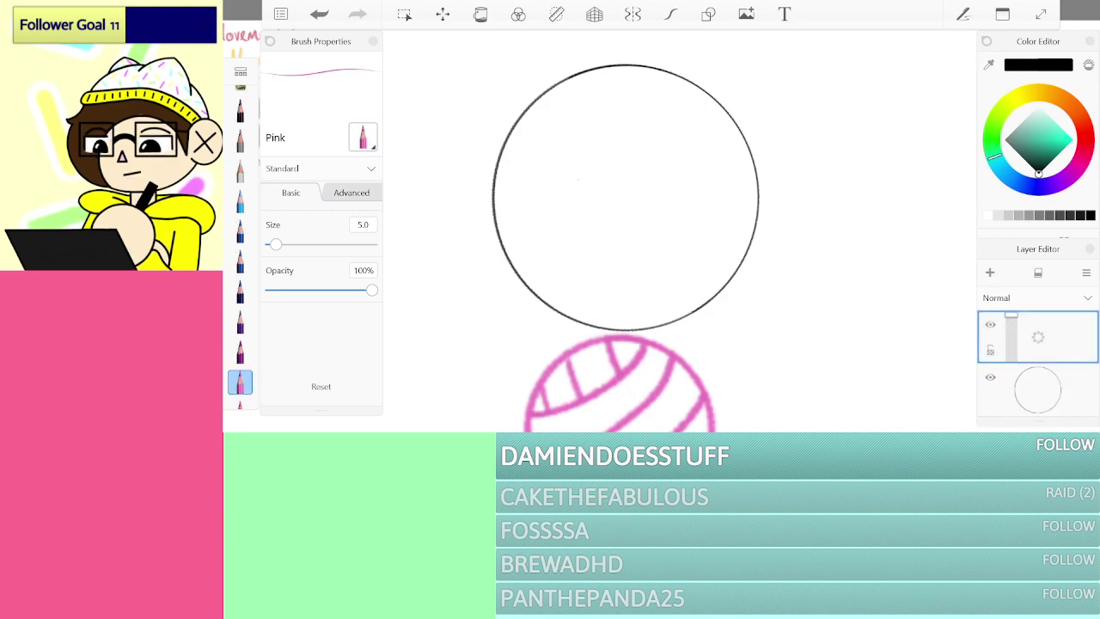
scroll(679, 232, up, 5)
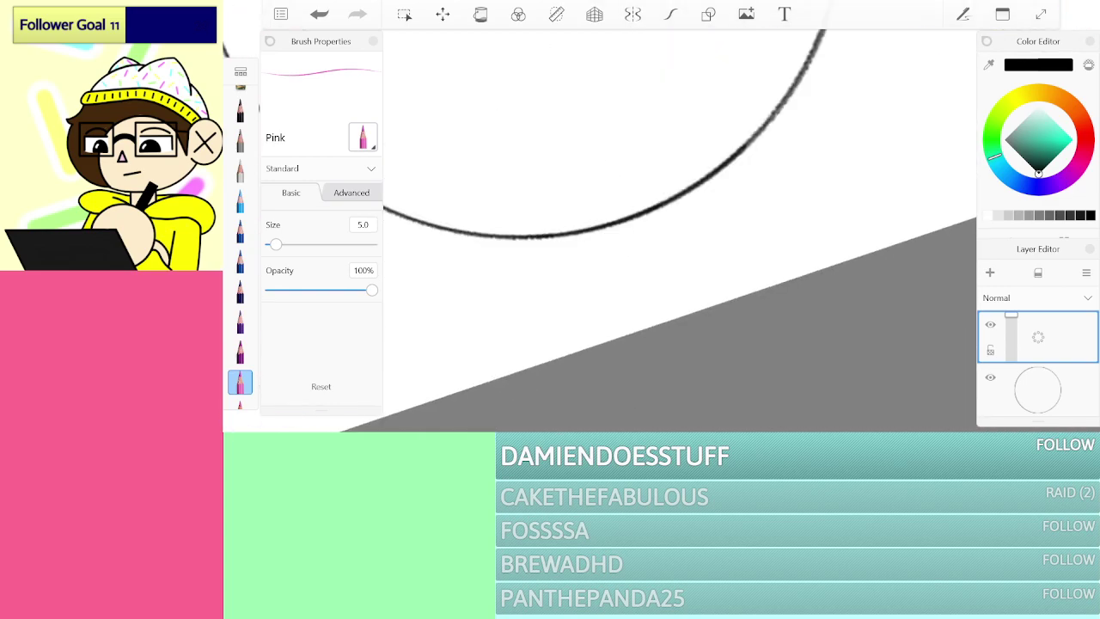
scroll(679, 232, down, 5)
scroll(678, 232, down, 1)
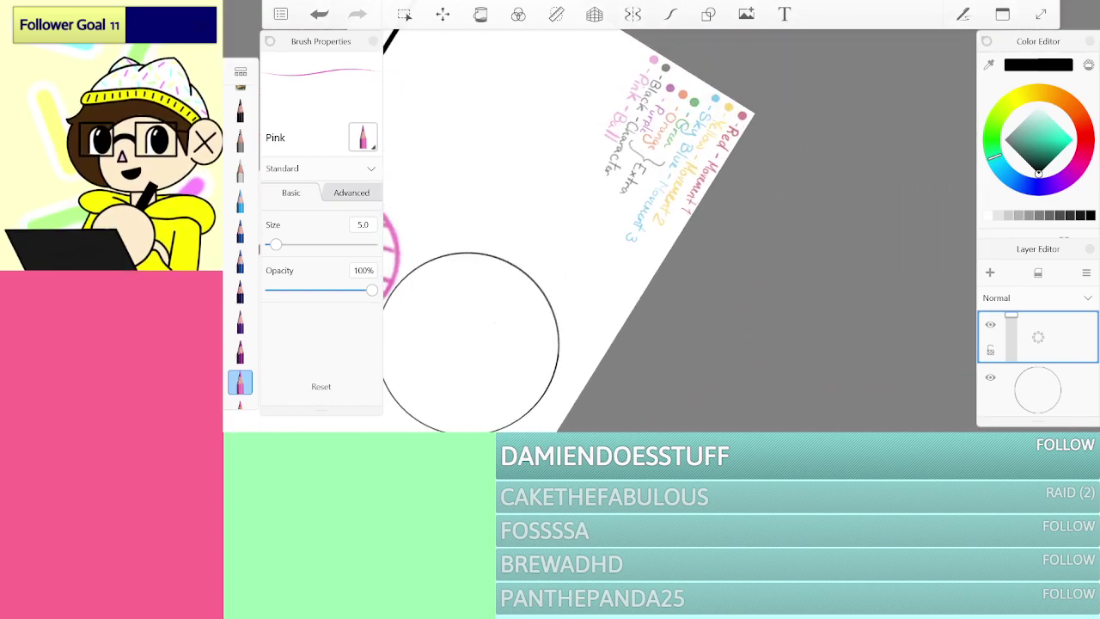
click(240, 352)
scroll(679, 232, up, 4)
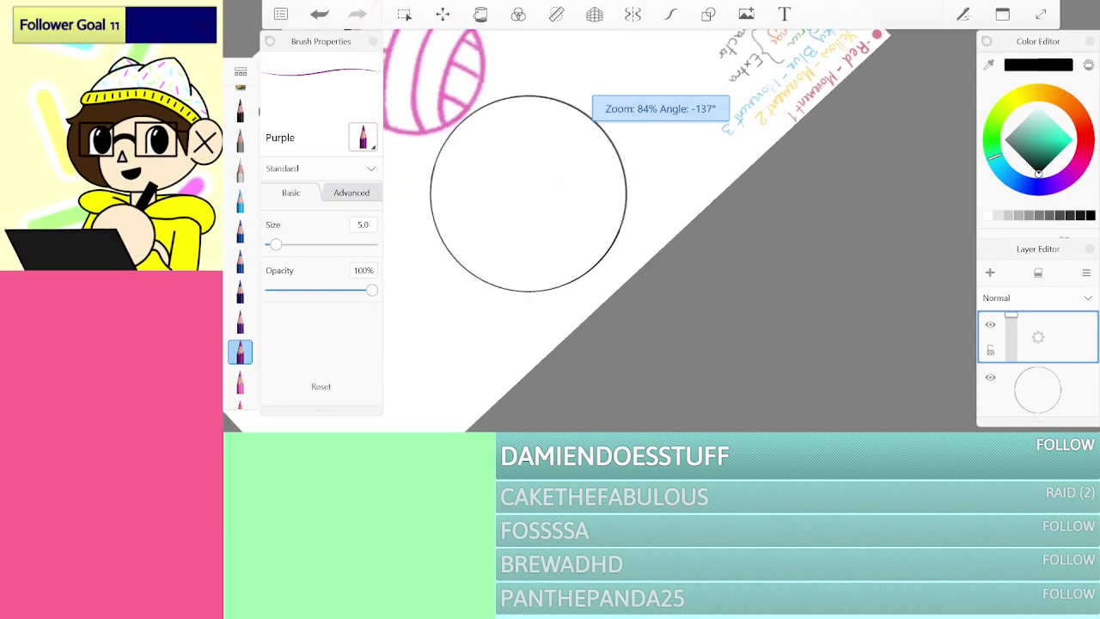
scroll(678, 232, up, 1)
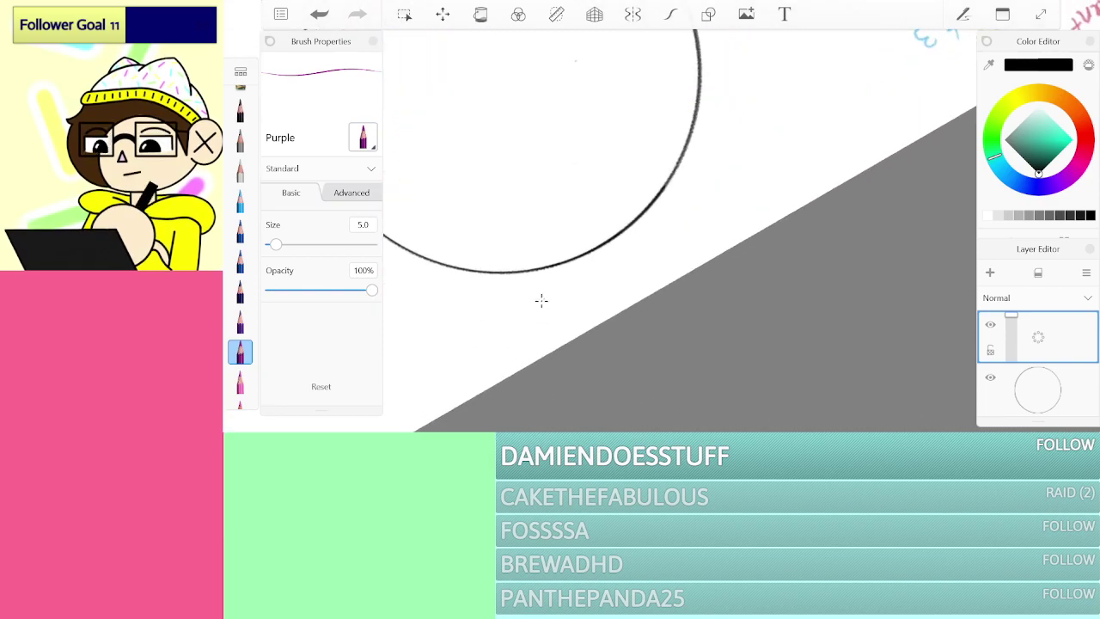
drag(581, 287, 694, 243)
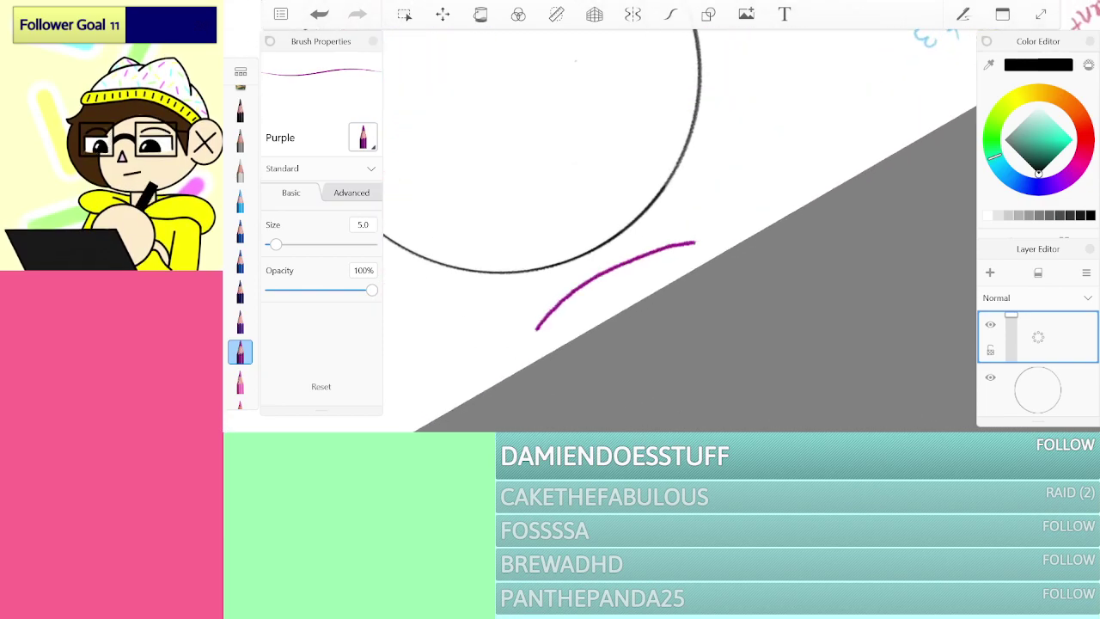
scroll(679, 232, up, 2)
key(ctrl+z)
Step: Draw a curved double-headed Purple arrow above the character's head using Predictive Stroke
click(670, 14)
mouse_move(487, 340)
mouse_down()
mouse_move(536, 288)
mouse_move(658, 219)
mouse_move(752, 208)
mouse_up()
mouse_move(492, 303)
mouse_down()
mouse_move(467, 356)
mouse_move(516, 341)
mouse_up()
mouse_move(731, 195)
mouse_down()
mouse_move(780, 202)
mouse_move(735, 232)
mouse_up()
scroll(679, 232, down, 5)
scroll(653, 232, up, 8)
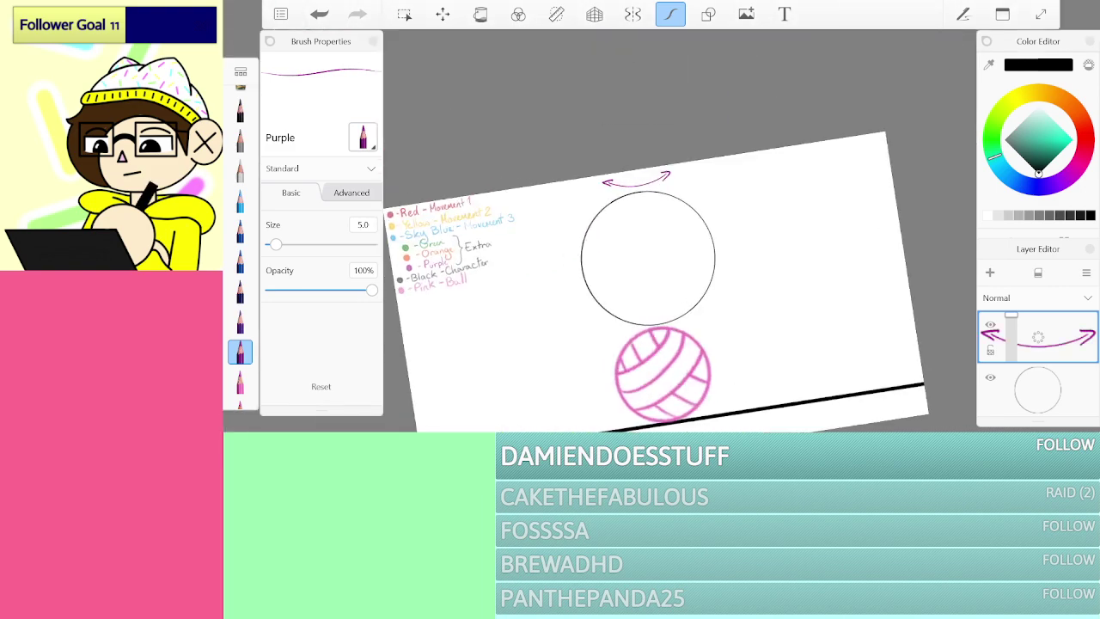
Step: Draw a left-facing nose, eye and ear inside the head circle with the Black pencil on a new layer
click(1039, 389)
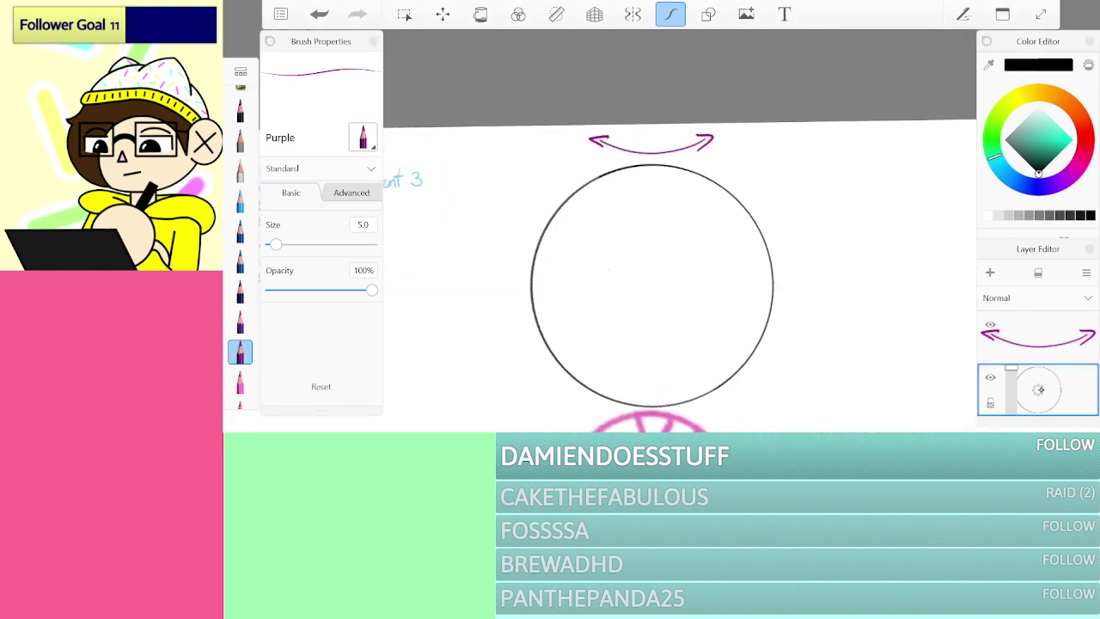
click(990, 273)
click(245, 105)
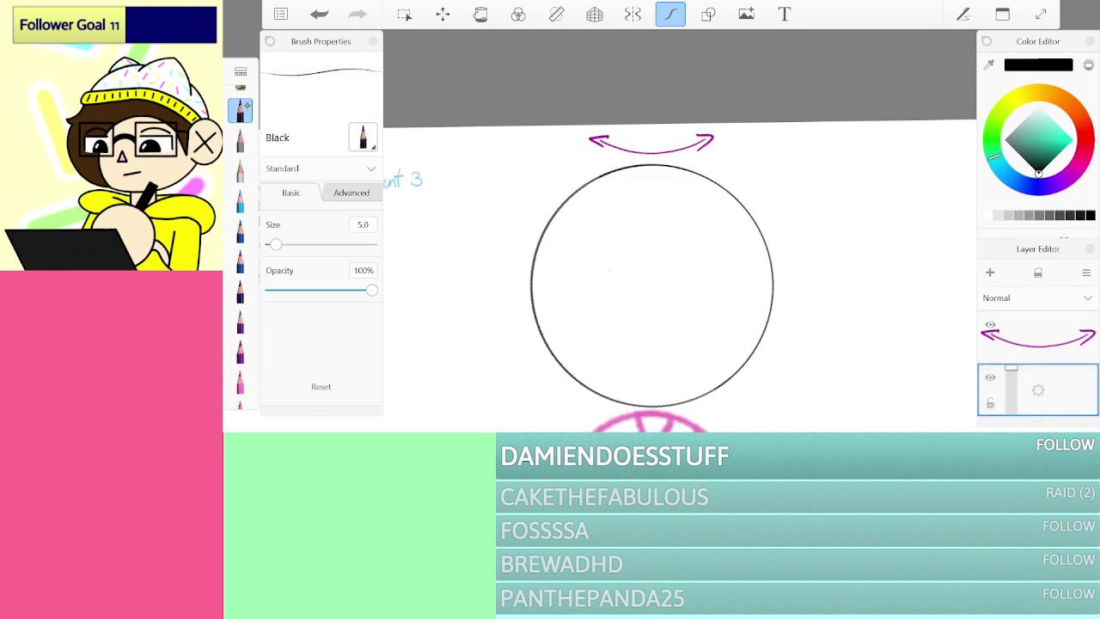
scroll(653, 257, up, 2)
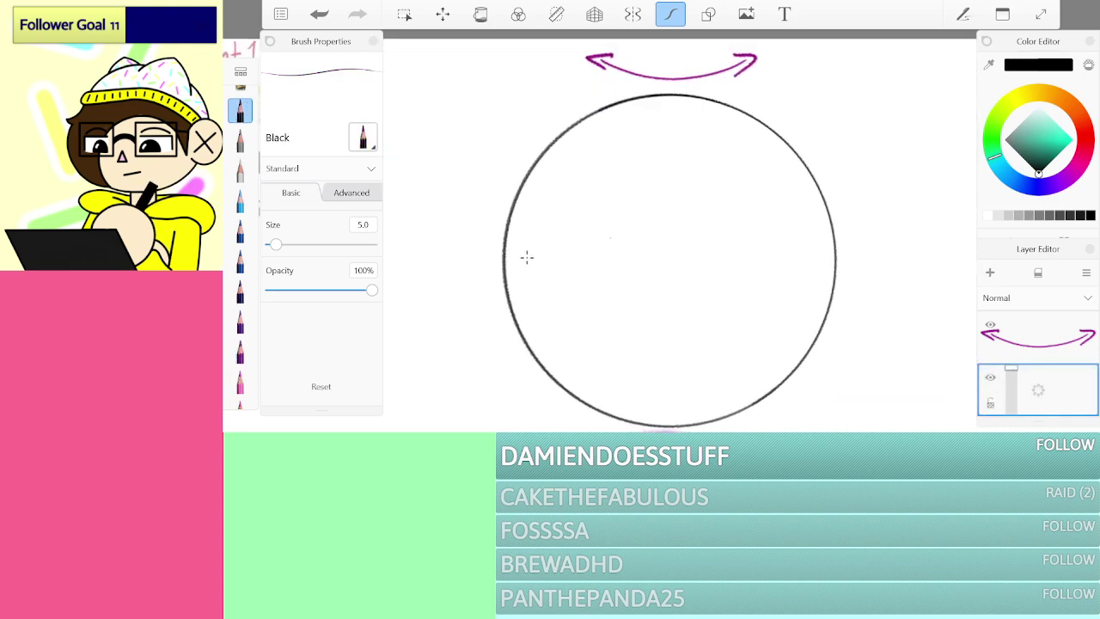
drag(540, 276, 516, 286)
mouse_move(586, 210)
mouse_down()
mouse_move(576, 242)
mouse_move(590, 215)
mouse_up()
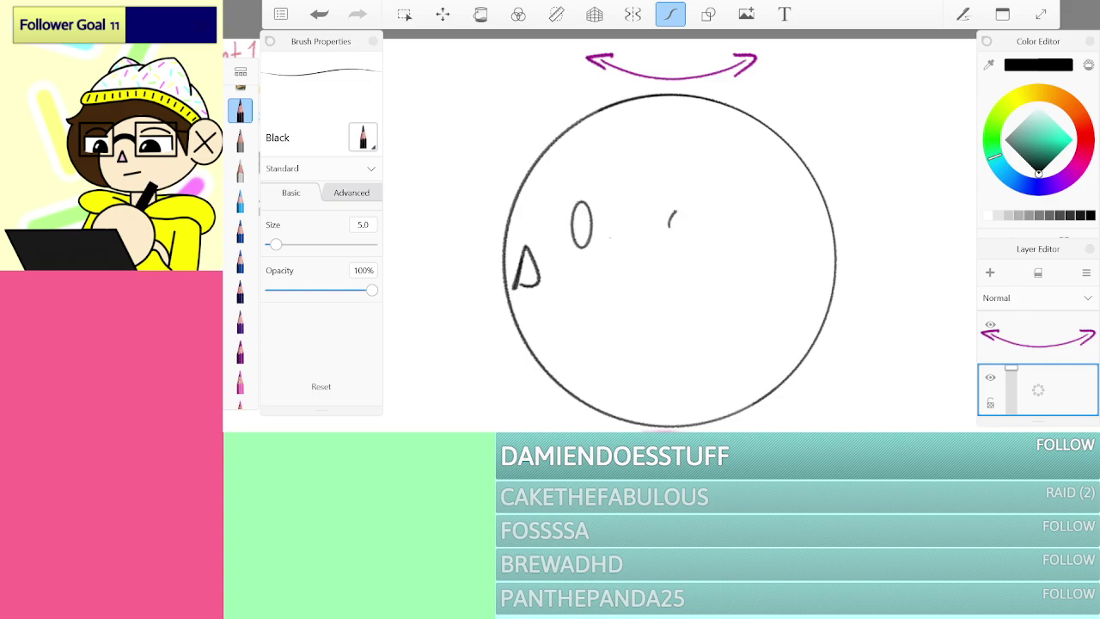
Step: Duplicate the left-facing features layer and flip the copy horizontally to make a right-facing version
drag(1036, 392, 1007, 361)
click(405, 15)
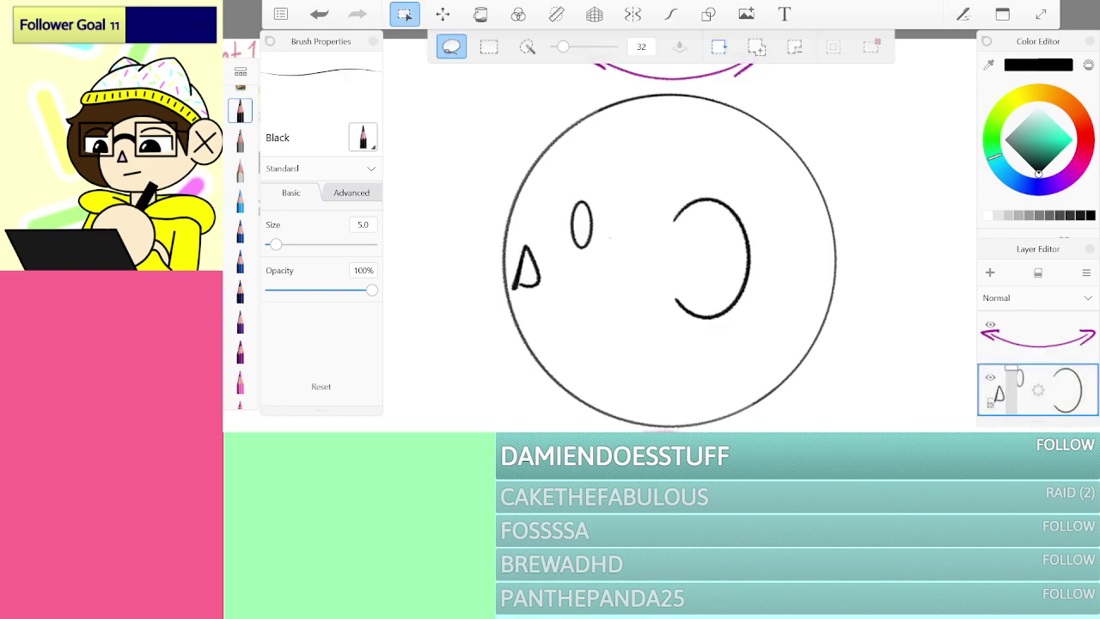
click(442, 15)
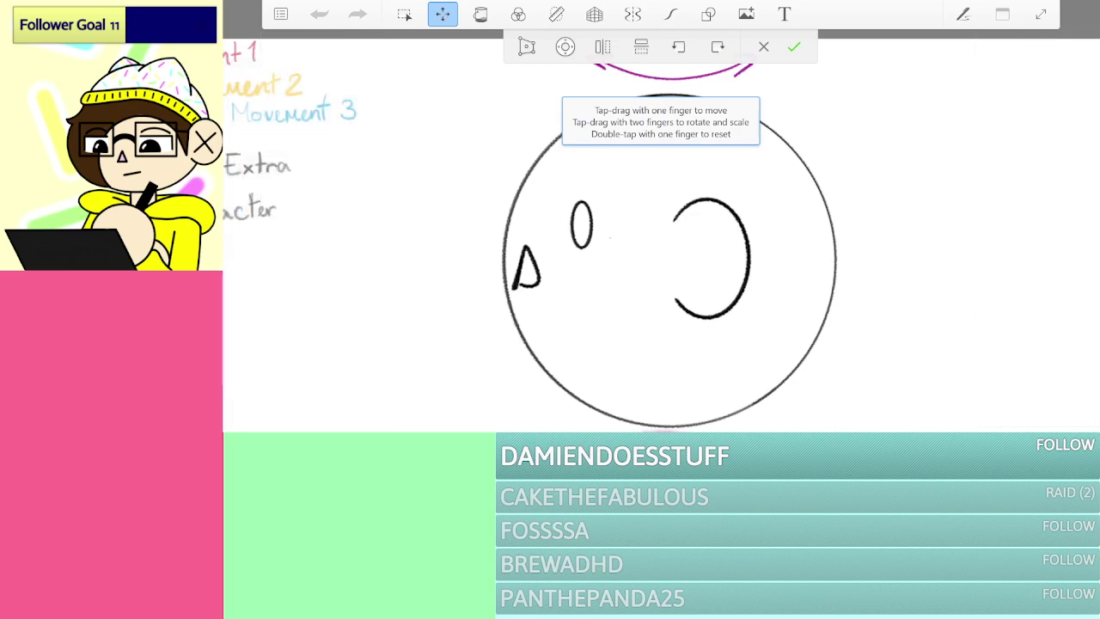
click(607, 47)
click(792, 46)
Step: Add a new layer above the head circle and hide both the left-facing and right-facing features layers
drag(1066, 390, 1059, 357)
click(1036, 391)
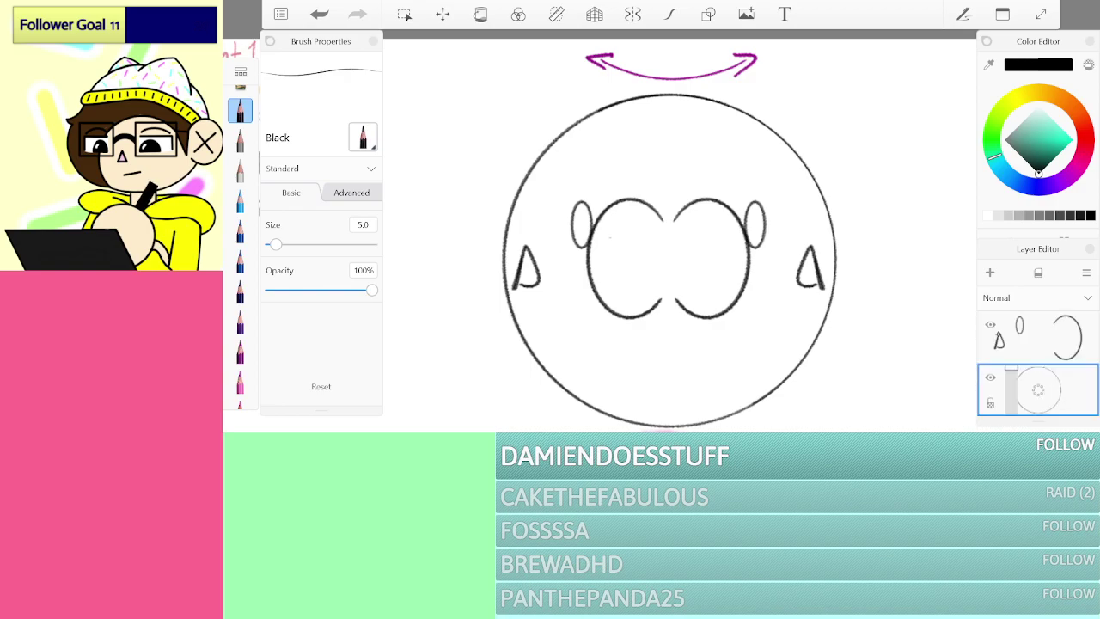
click(990, 325)
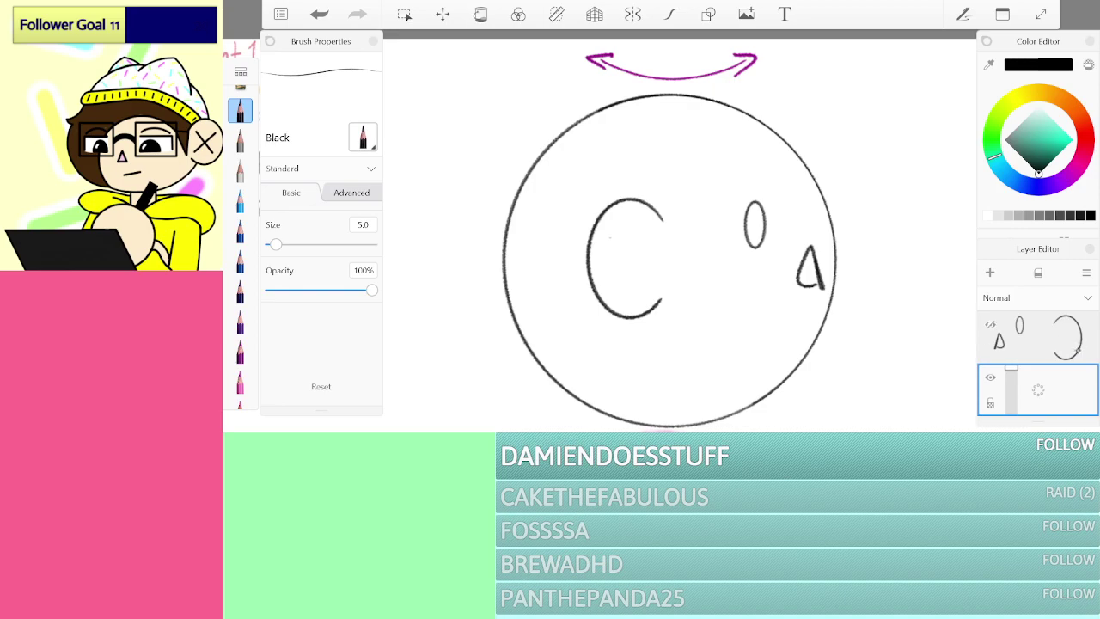
drag(1038, 331, 1038, 403)
click(990, 377)
scroll(713, 386, up, 1)
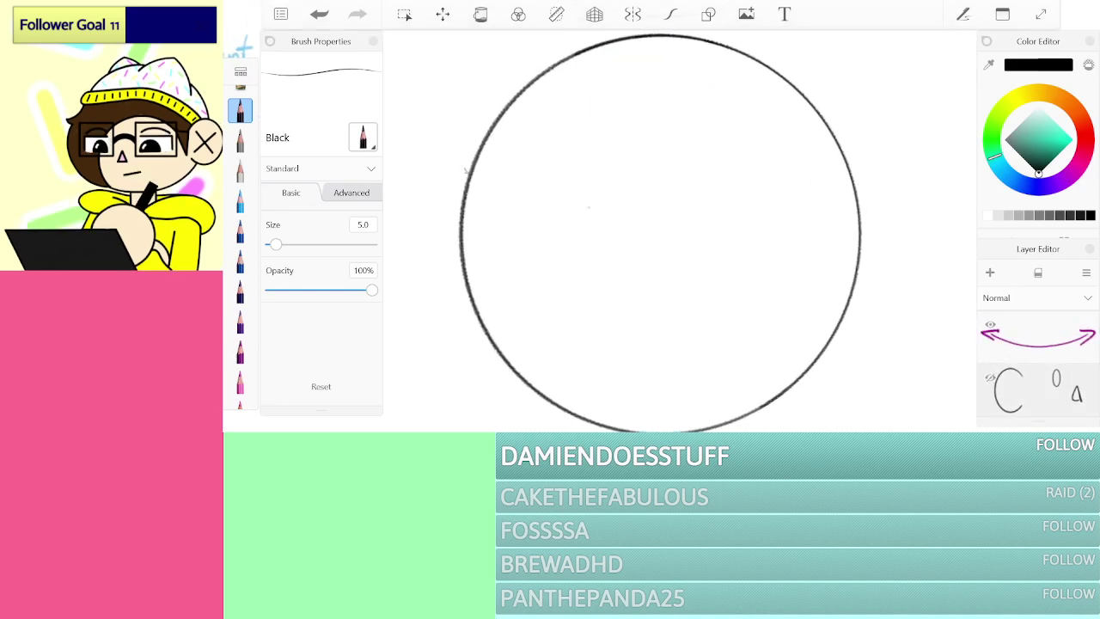
mouse_move(384, 285)
mouse_down()
mouse_move(454, 297)
mouse_move(464, 287)
mouse_up()
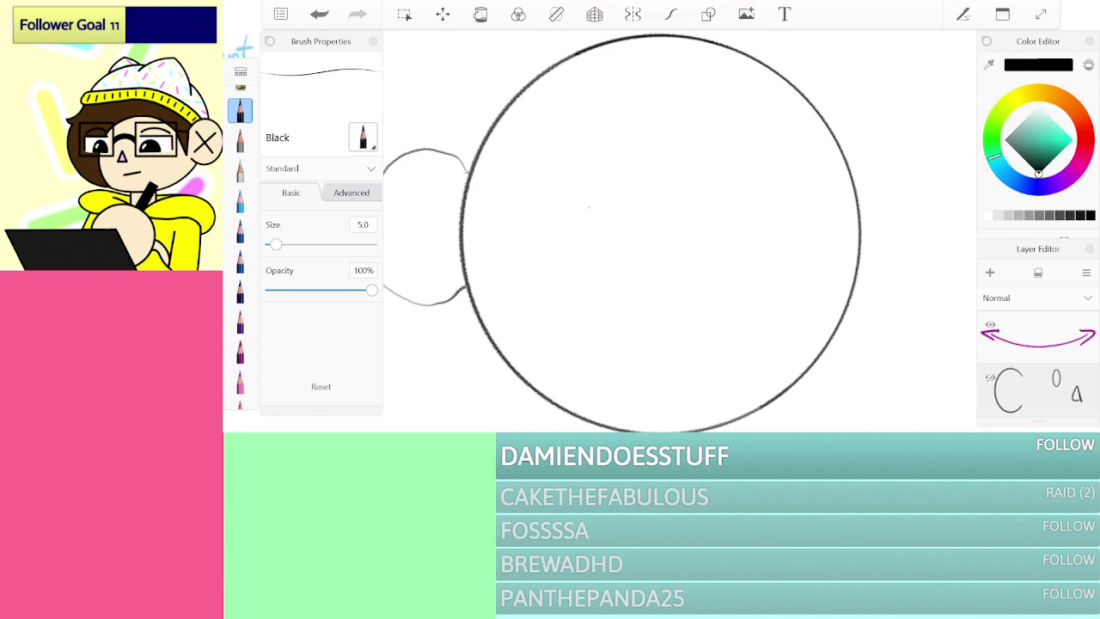
scroll(682, 130, down, 2)
key(ctrl+z)
Step: Draw one rounded ear on each side of the head circle using Predictive Stroke
click(670, 14)
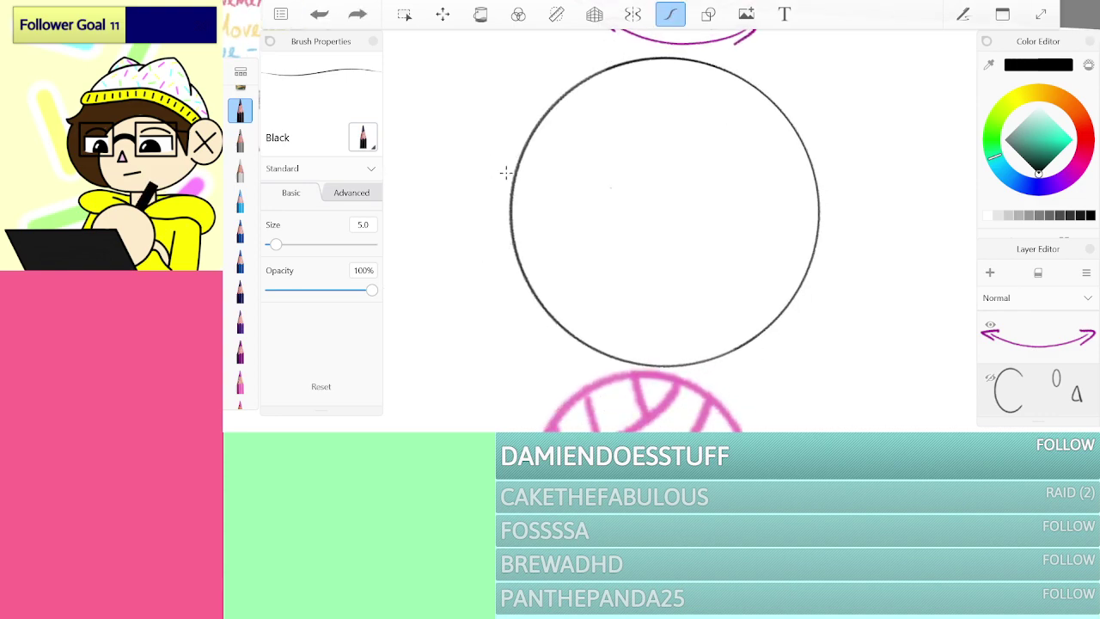
drag(508, 249, 513, 247)
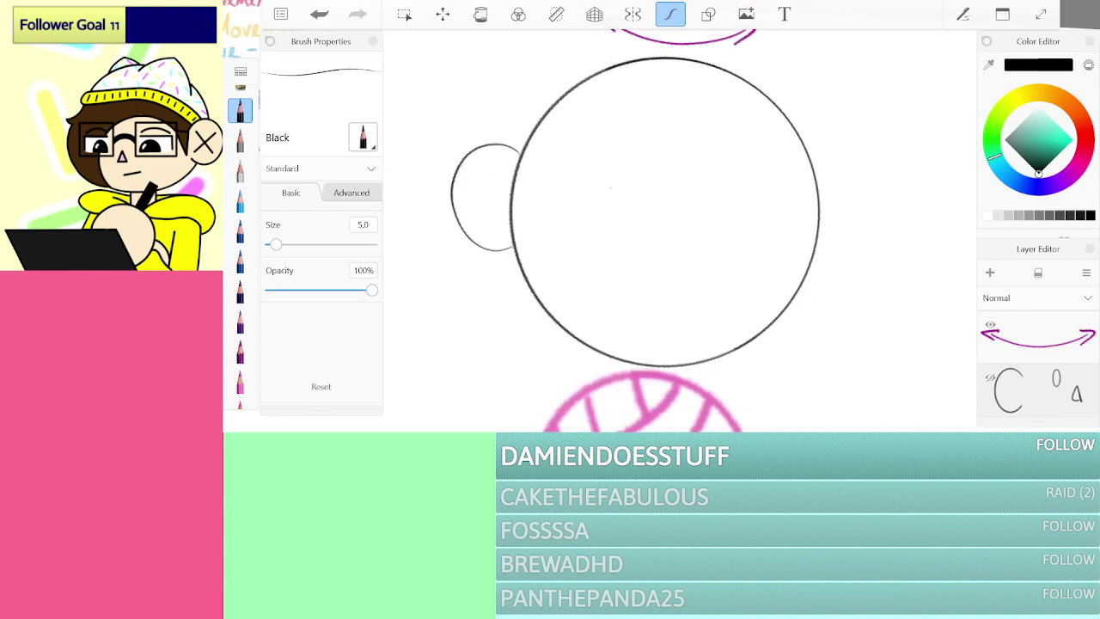
mouse_move(827, 163)
mouse_down()
mouse_move(864, 165)
mouse_move(882, 201)
mouse_up()
drag(853, 264, 813, 260)
scroll(831, 124, up, 2)
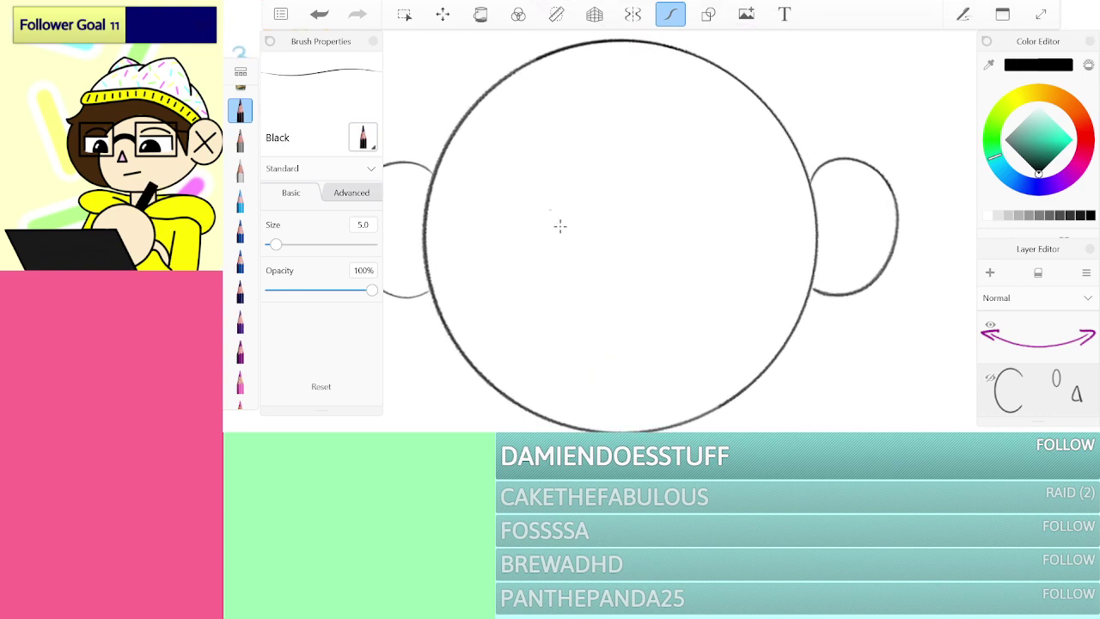
mouse_move(571, 255)
mouse_down()
mouse_move(555, 185)
mouse_move(530, 196)
mouse_move(557, 225)
mouse_move(550, 183)
mouse_up()
key(ctrl+z)
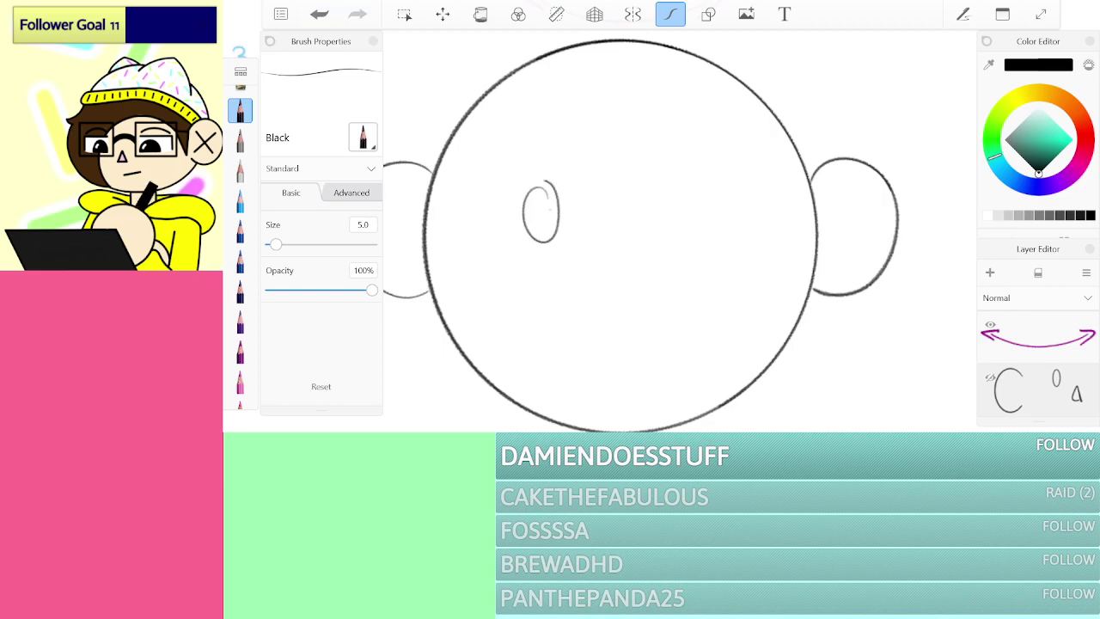
drag(696, 203, 698, 209)
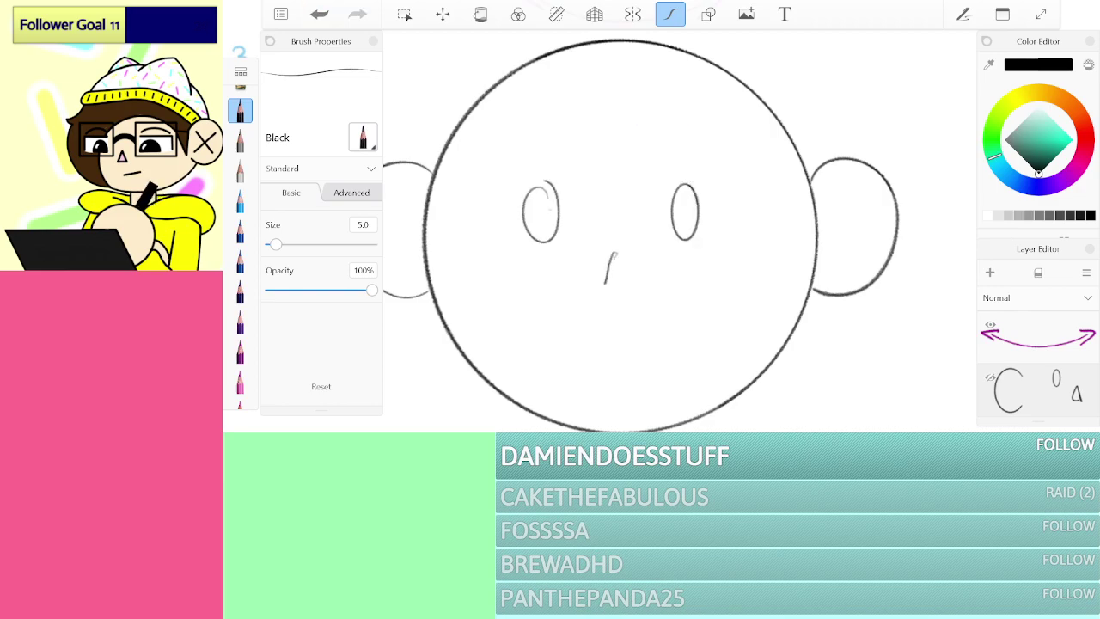
drag(640, 300, 598, 302)
scroll(709, 176, down, 5)
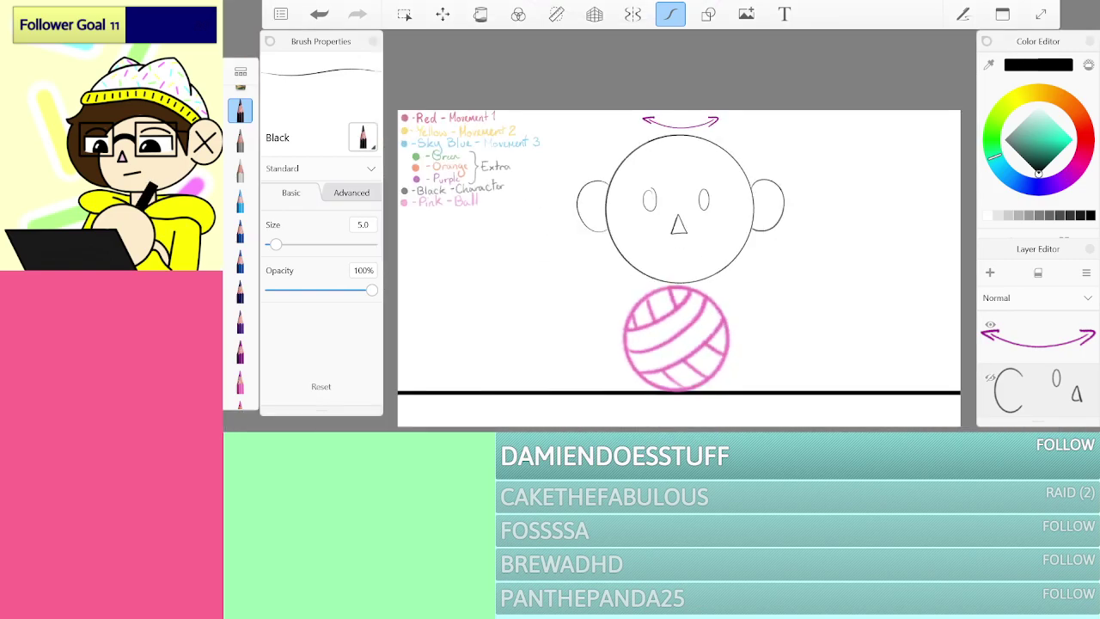
scroll(687, 163, up, 7)
key(ctrl+z)
key(ctrl+z)
key(ctrl+z)
Step: Draw two narrow oval eyes and a triangular nose for the front-facing character
drag(537, 200, 536, 203)
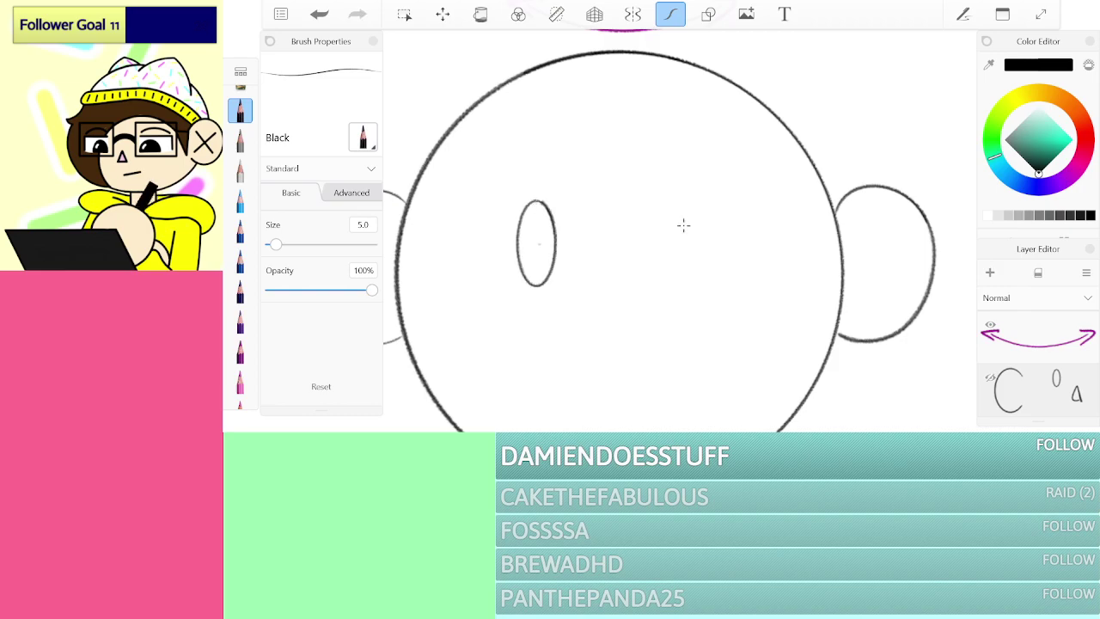
drag(698, 221, 695, 204)
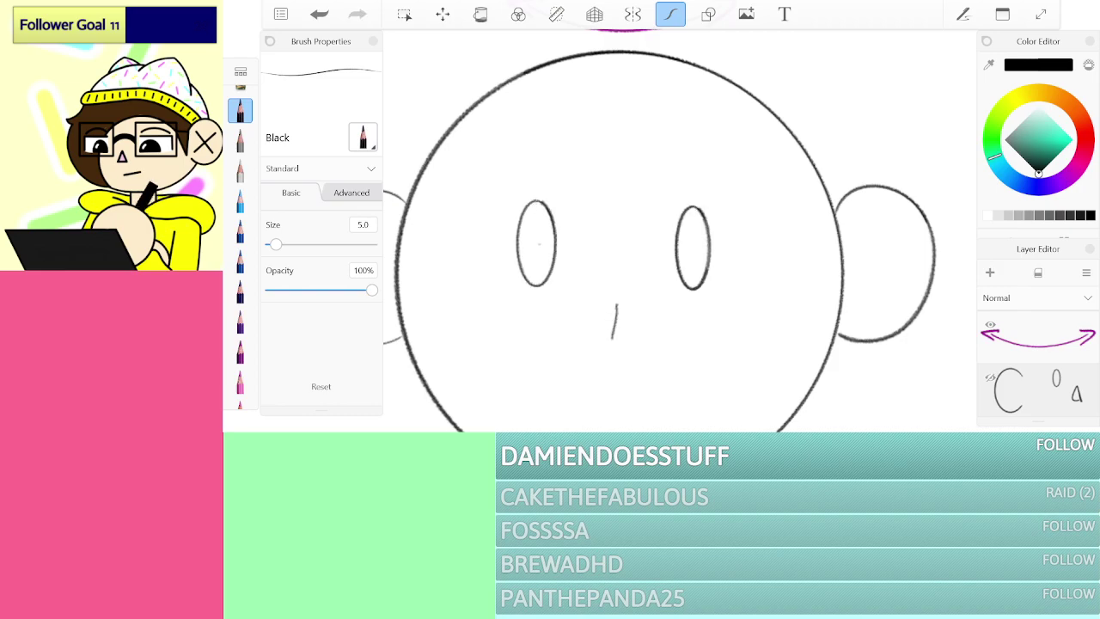
drag(638, 335, 599, 341)
key(ctrl+z)
key(ctrl+z)
mouse_move(612, 293)
mouse_down()
mouse_move(593, 345)
mouse_move(639, 342)
mouse_move(593, 348)
mouse_up()
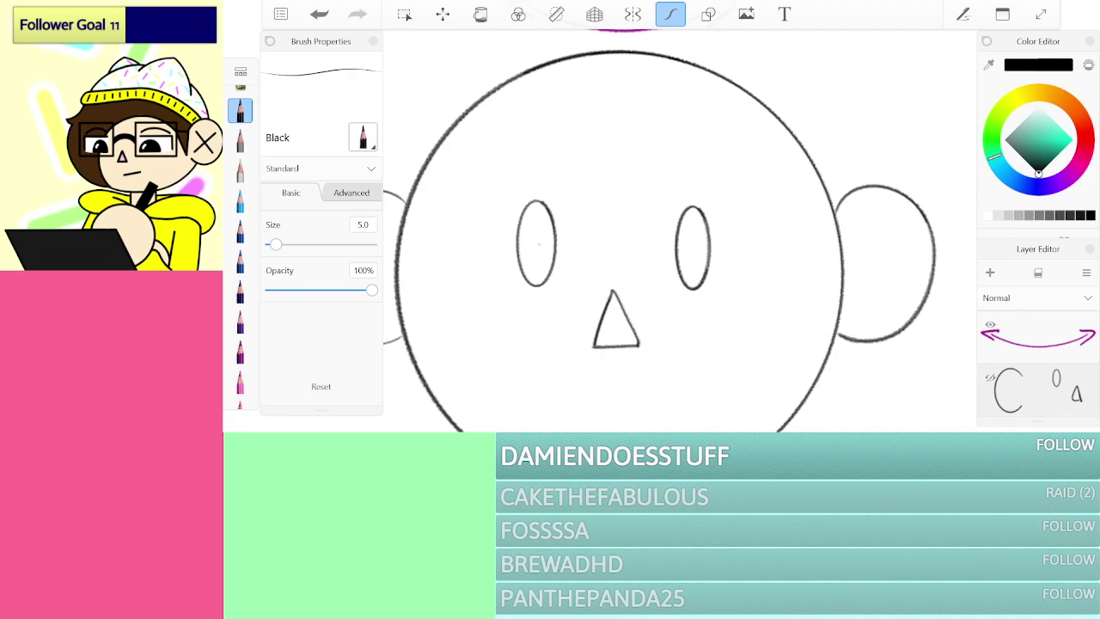
scroll(679, 194, down, 6)
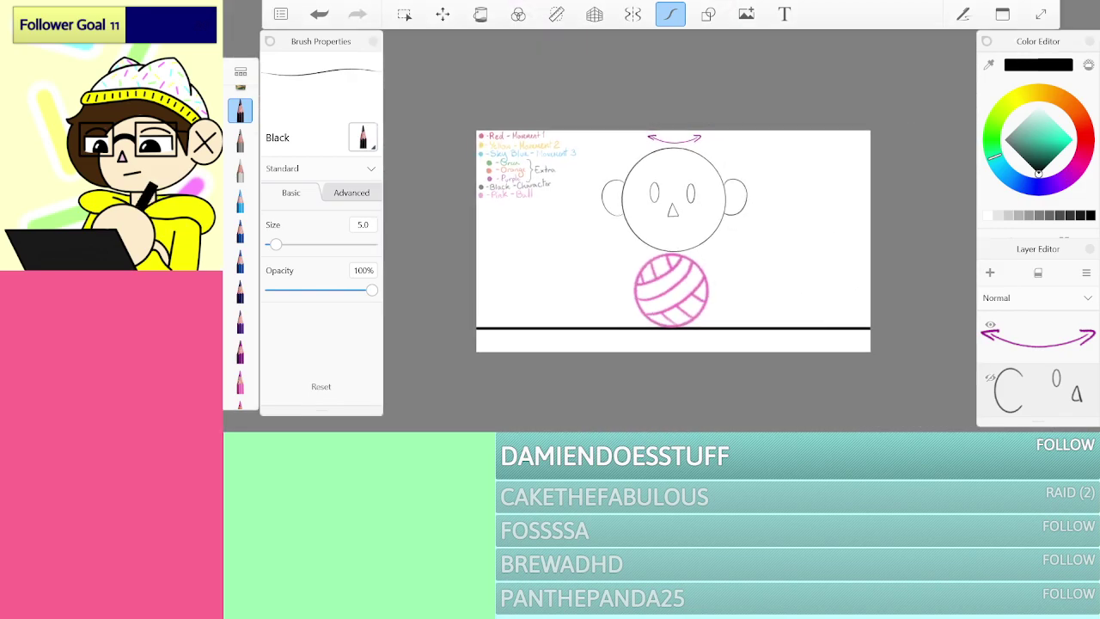
scroll(728, 145, up, 9)
mouse_move(665, 215)
mouse_down()
mouse_move(658, 192)
mouse_move(786, 151)
mouse_move(740, 297)
mouse_up()
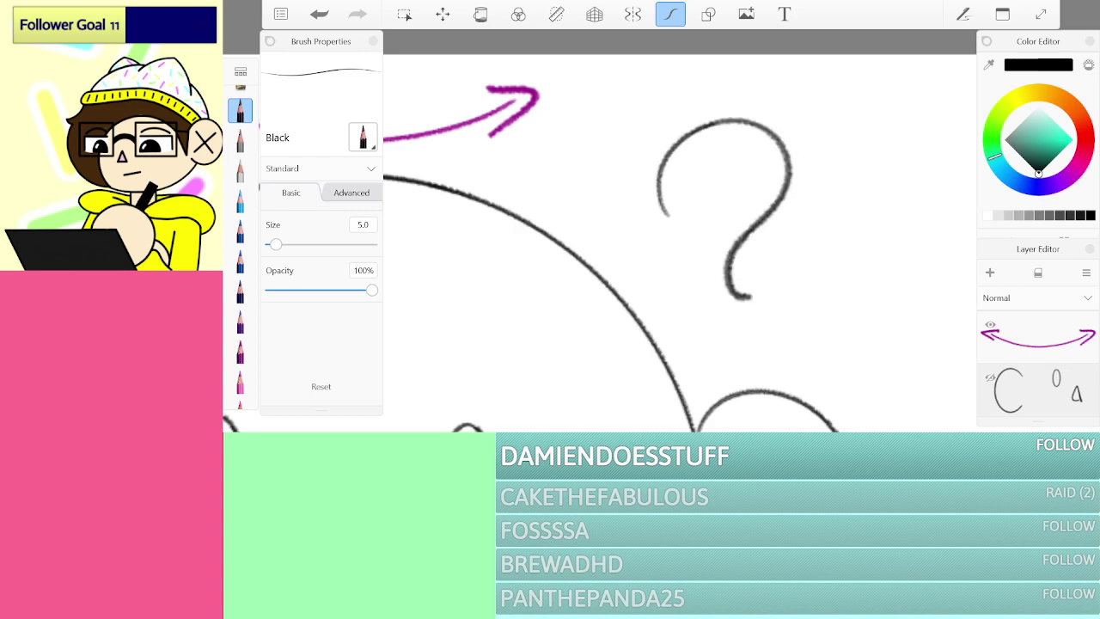
key(ctrl+z)
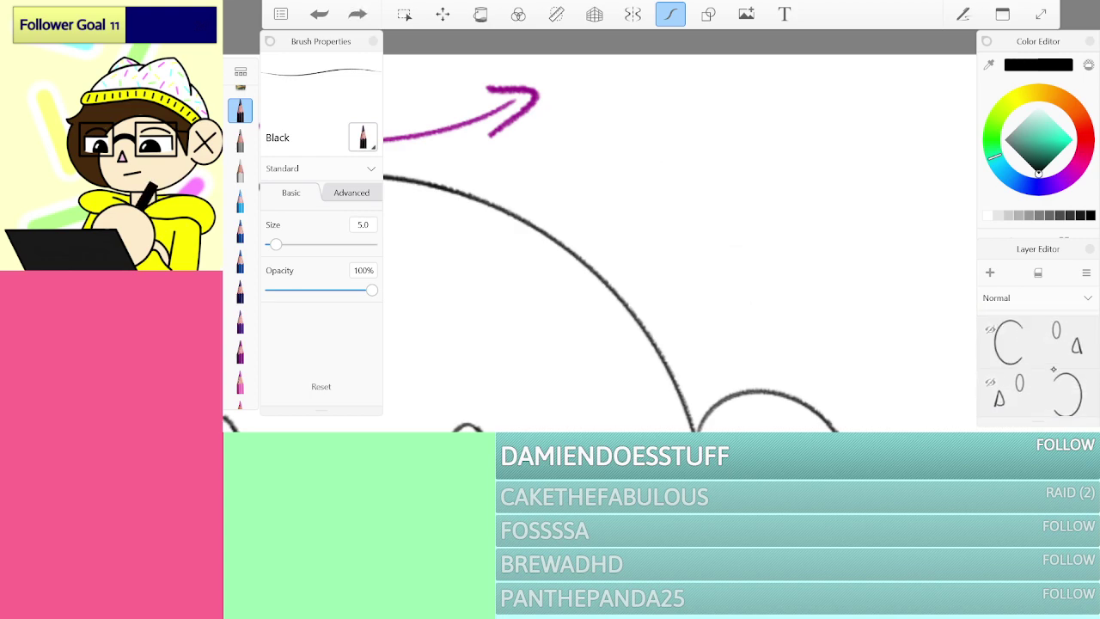
Step: Add a new layer directly above the hidden right-facing features layer
scroll(1037, 364, up, 8)
click(1038, 389)
mouse_move(1038, 389)
mouse_down()
mouse_move(1064, 362)
mouse_move(1040, 390)
mouse_up()
key(ctrl+z)
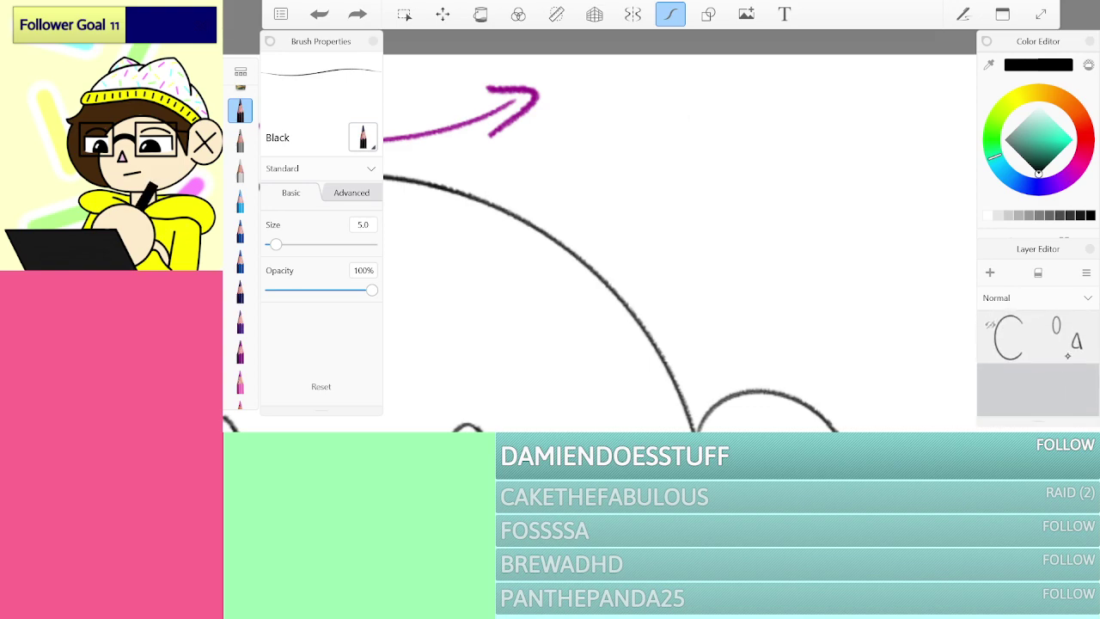
click(1038, 337)
click(989, 272)
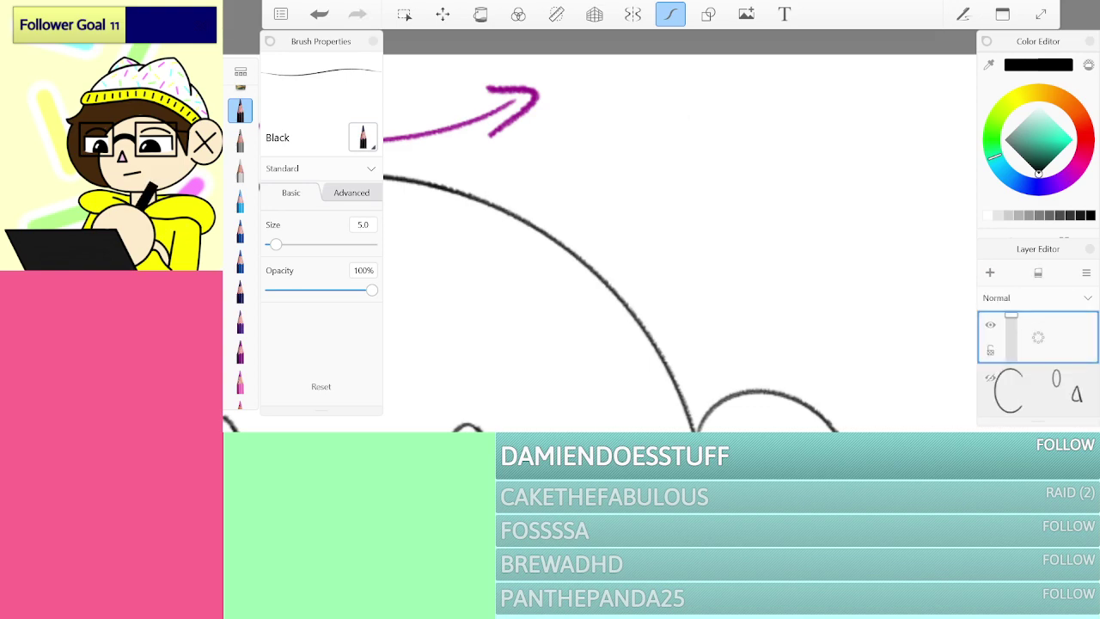
Step: Draw four question marks around the head, one above and one below each ear
mouse_move(642, 147)
mouse_down()
mouse_move(719, 250)
mouse_move(687, 292)
mouse_up()
scroll(678, 244, down, 5)
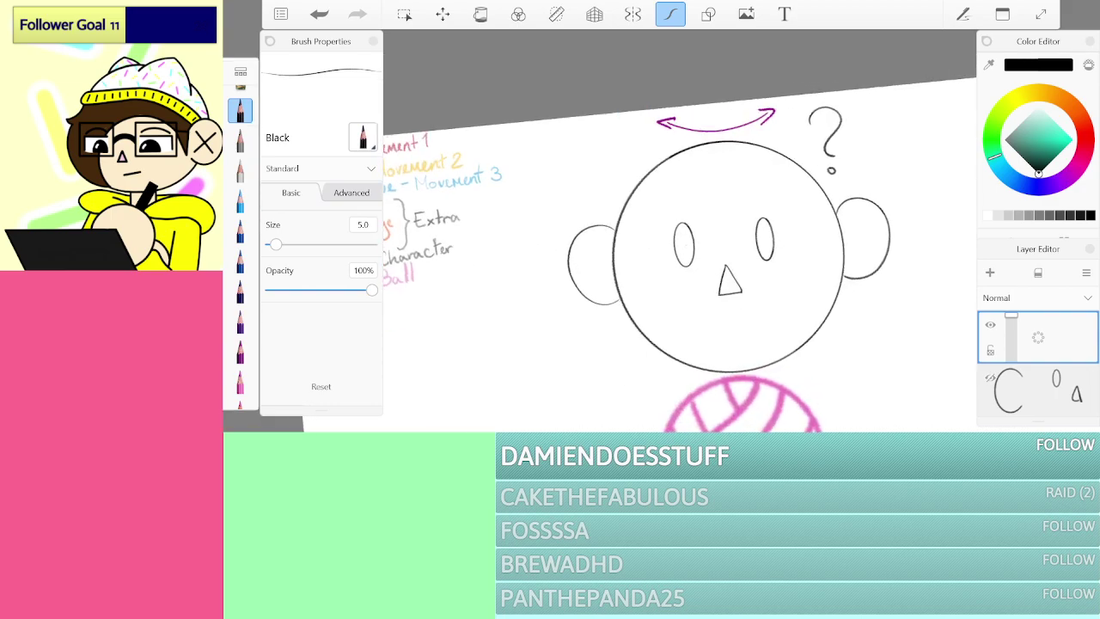
scroll(679, 245, up, 3)
mouse_move(617, 206)
mouse_down()
mouse_move(656, 170)
mouse_move(661, 250)
mouse_up()
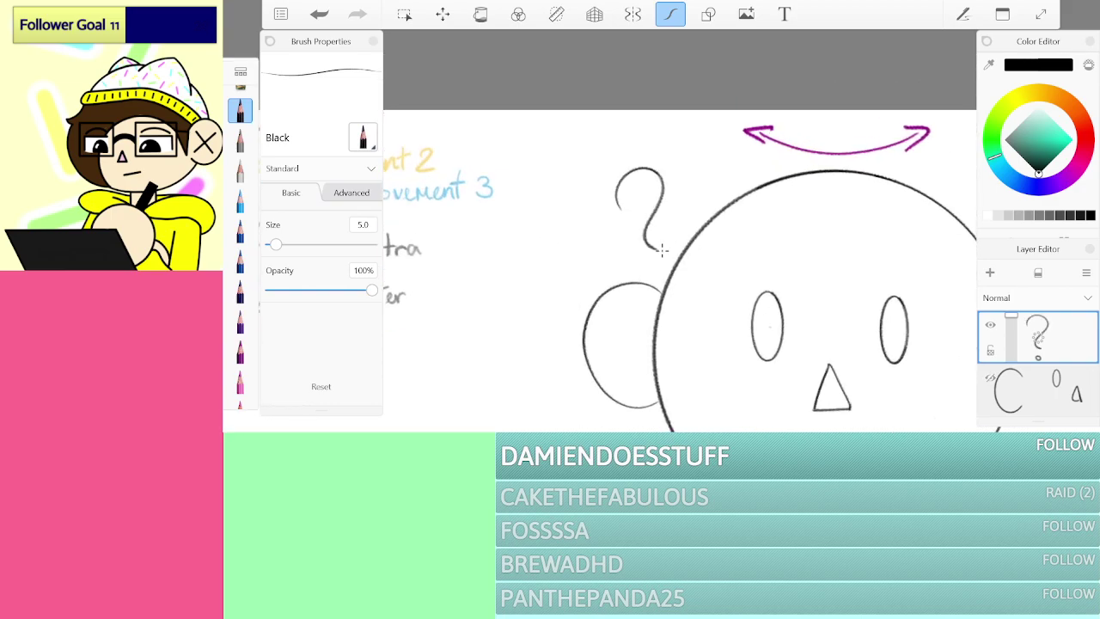
scroll(678, 245, down, 5)
scroll(679, 245, up, 3)
mouse_move(776, 300)
mouse_down()
mouse_move(787, 370)
mouse_move(769, 391)
mouse_up()
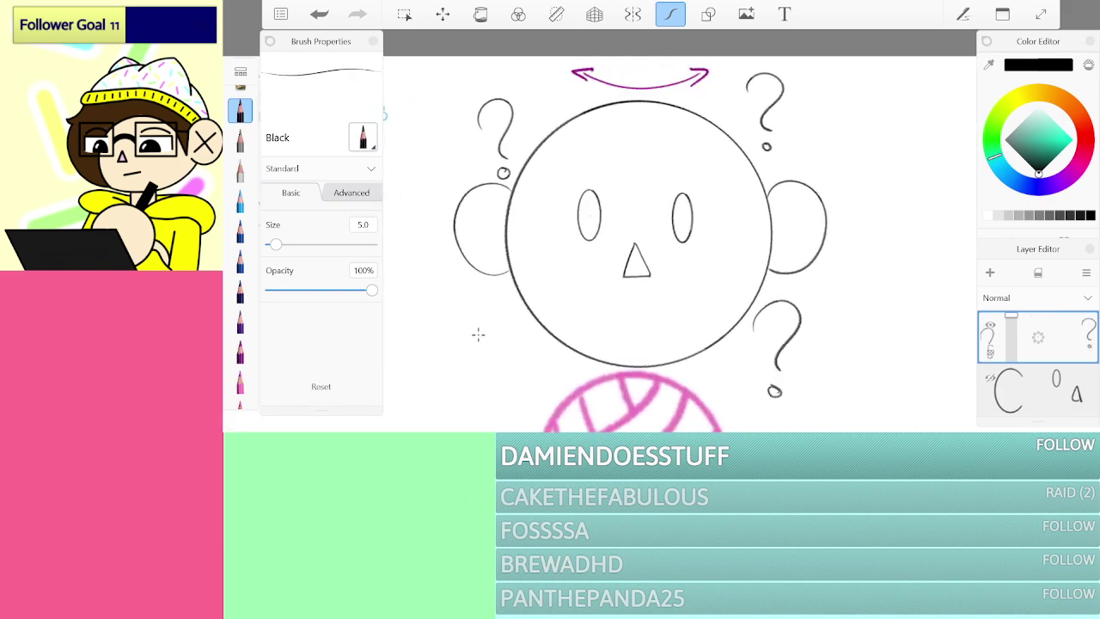
drag(505, 316, 482, 390)
Step: Write a 1 above the eyes on the front-facing features layer and hide that layer
drag(1064, 407, 1065, 357)
click(1050, 391)
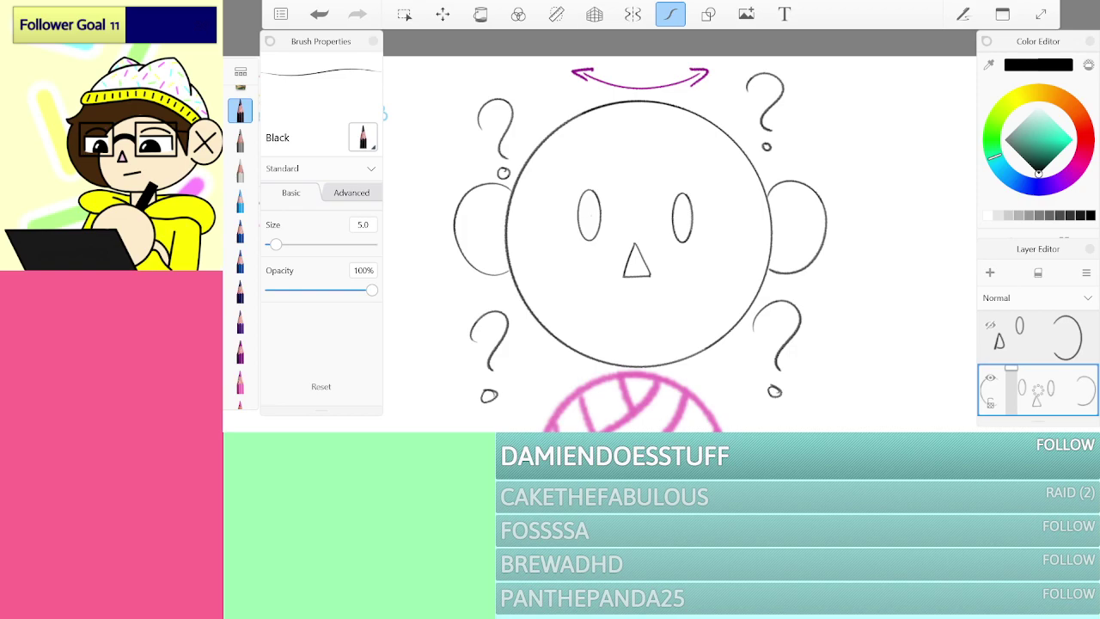
drag(642, 138, 641, 187)
click(989, 377)
Step: Show the left-facing features layer, write a 2 near the top of the head on it, and hide it again
click(989, 325)
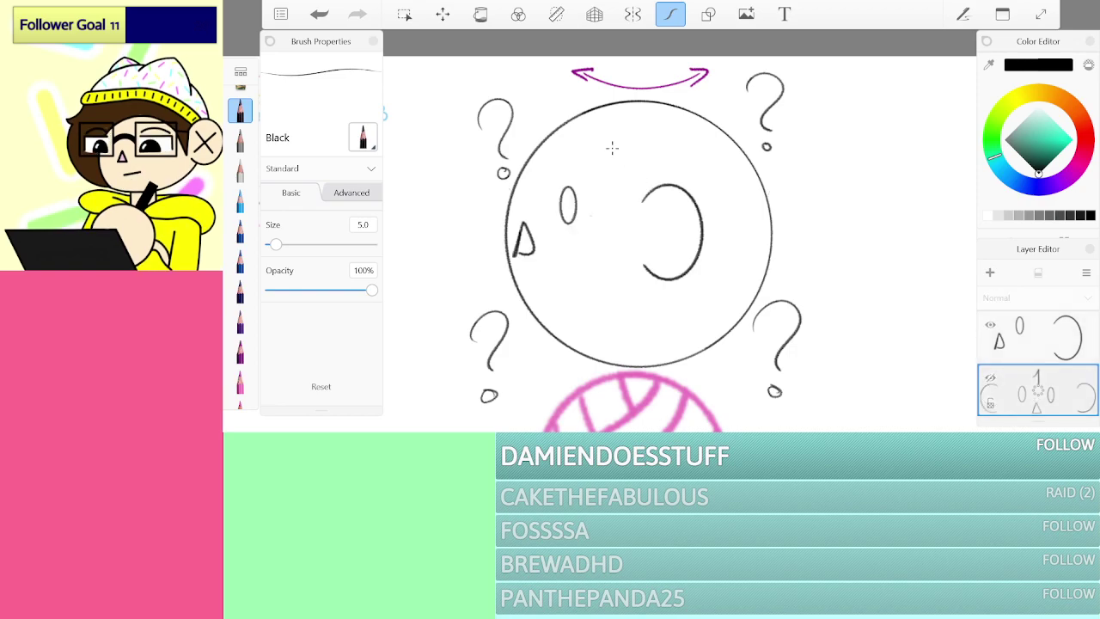
click(611, 147)
click(710, 252)
click(1045, 325)
drag(620, 180, 654, 175)
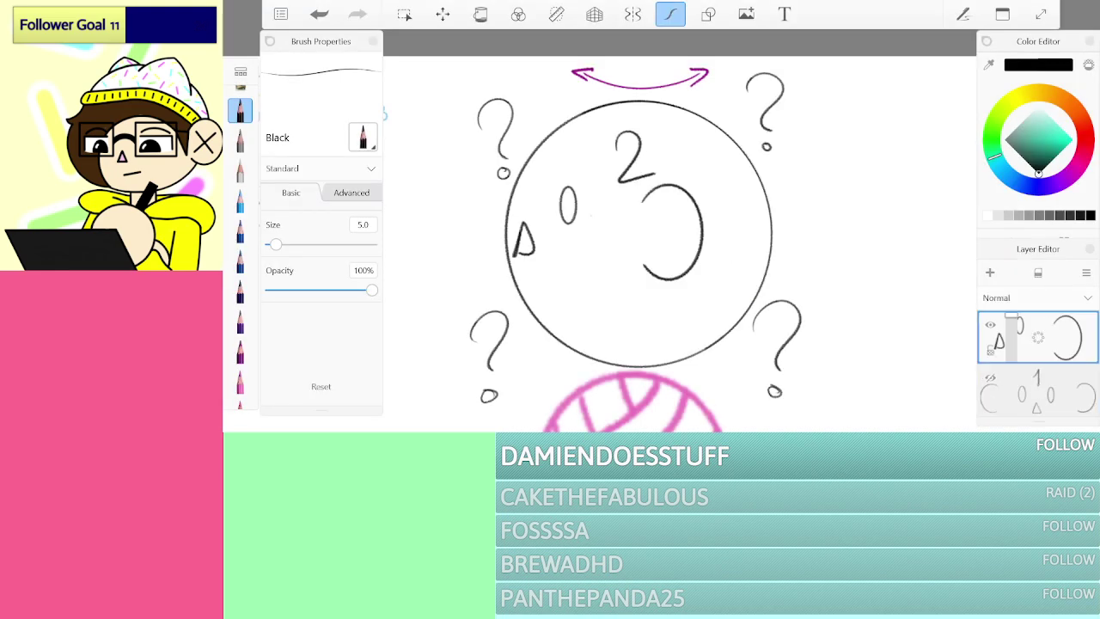
click(989, 325)
Step: Show the right-facing features layer, write its sequence number near the top of the head, and hide it again
scroll(1037, 364, up, 2)
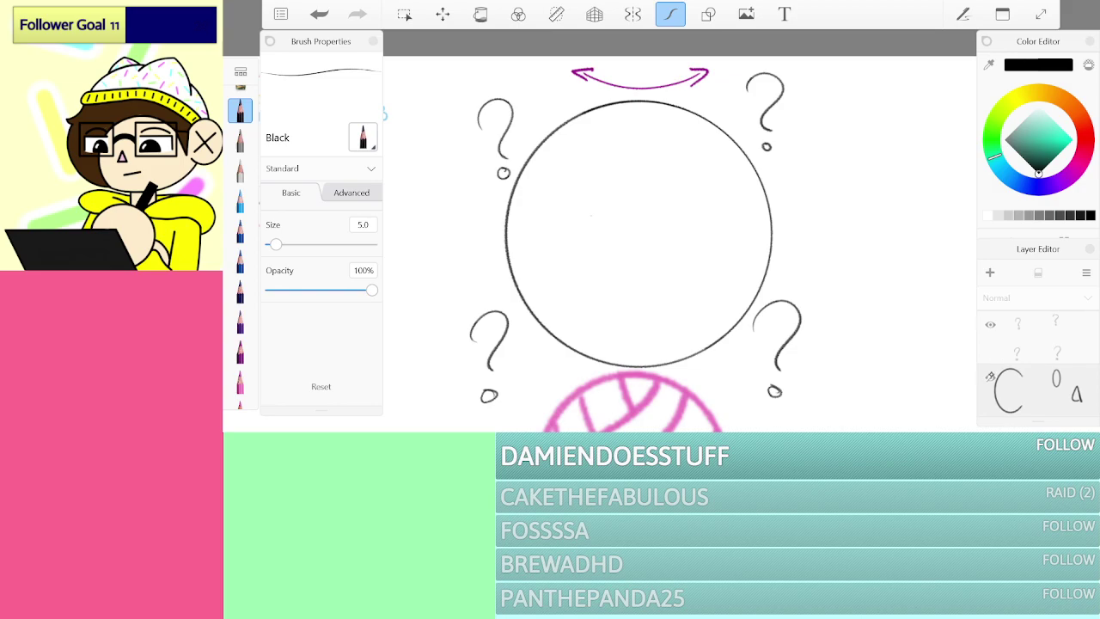
click(989, 378)
click(1060, 393)
drag(622, 131, 642, 150)
click(990, 378)
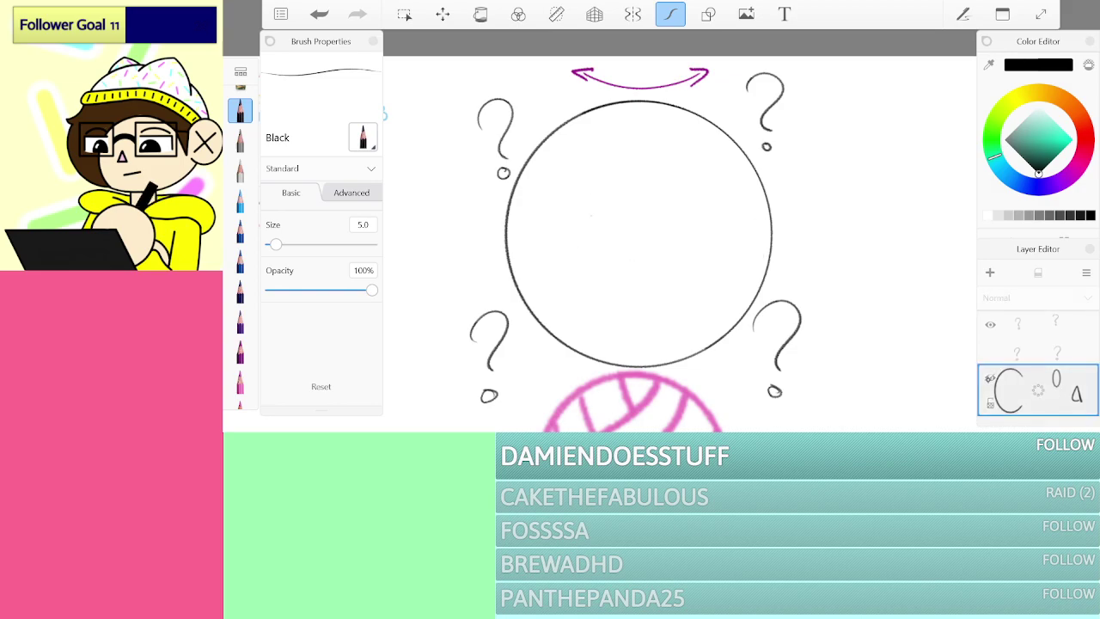
Step: Hide the question marks layer and the purple double-headed arrow layer
scroll(1038, 364, up, 1)
click(989, 376)
click(991, 324)
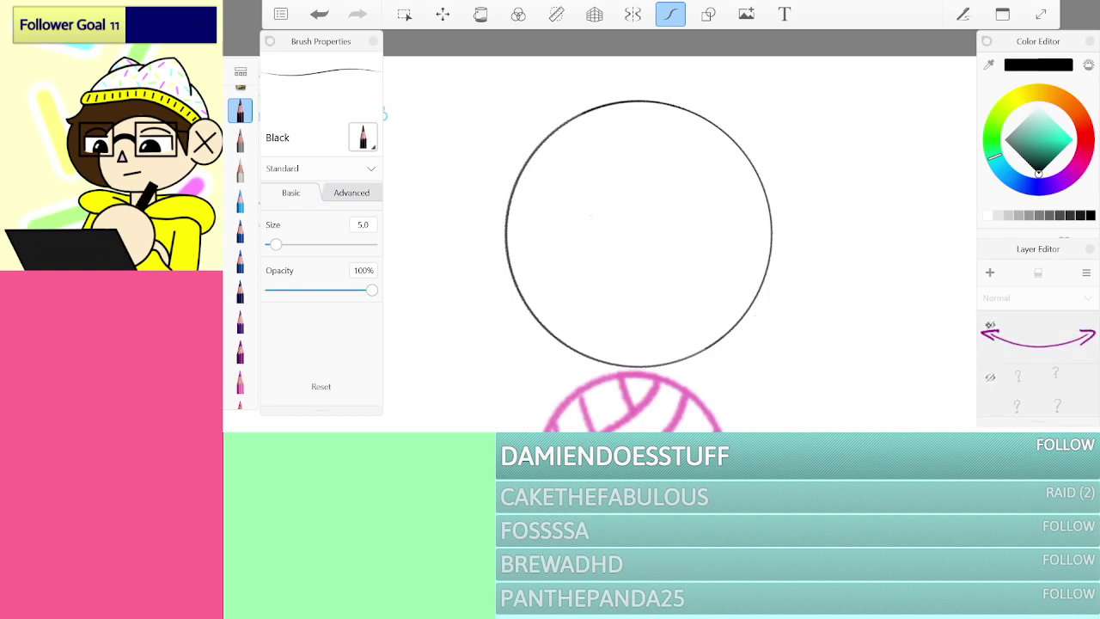
Step: Rename the purple double-headed arrow layer as Movement 4
click(1041, 344)
double_click(1043, 350)
mouse_move(733, 364)
mouse_down()
mouse_move(742, 395)
mouse_move(757, 353)
mouse_move(774, 393)
mouse_move(810, 388)
mouse_up()
mouse_move(816, 376)
mouse_down()
mouse_move(814, 388)
mouse_move(892, 374)
mouse_up()
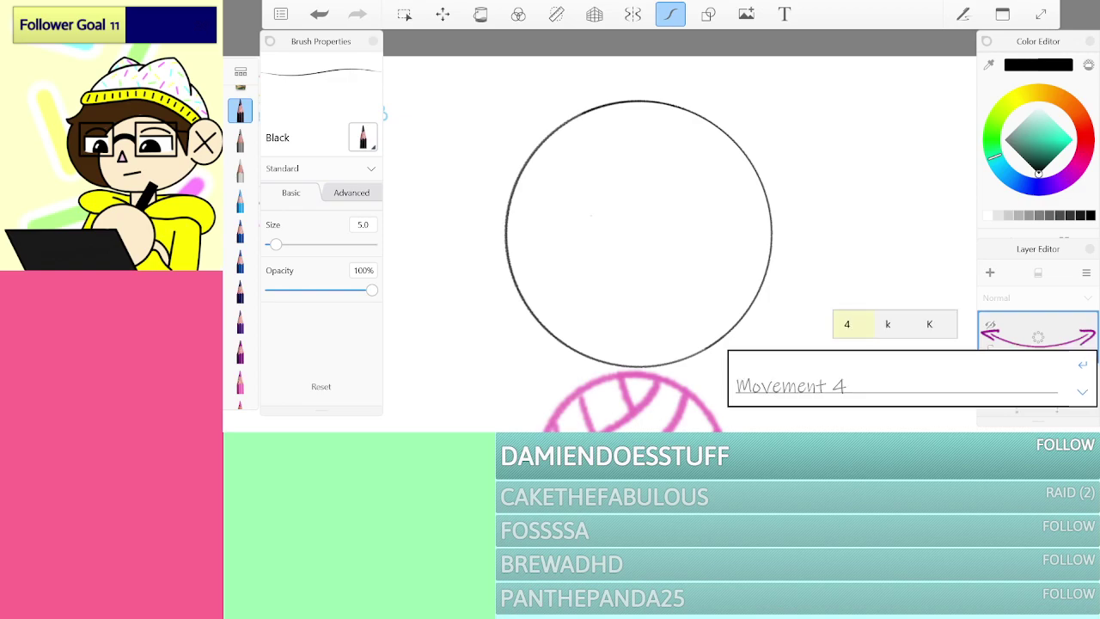
click(846, 324)
click(1081, 364)
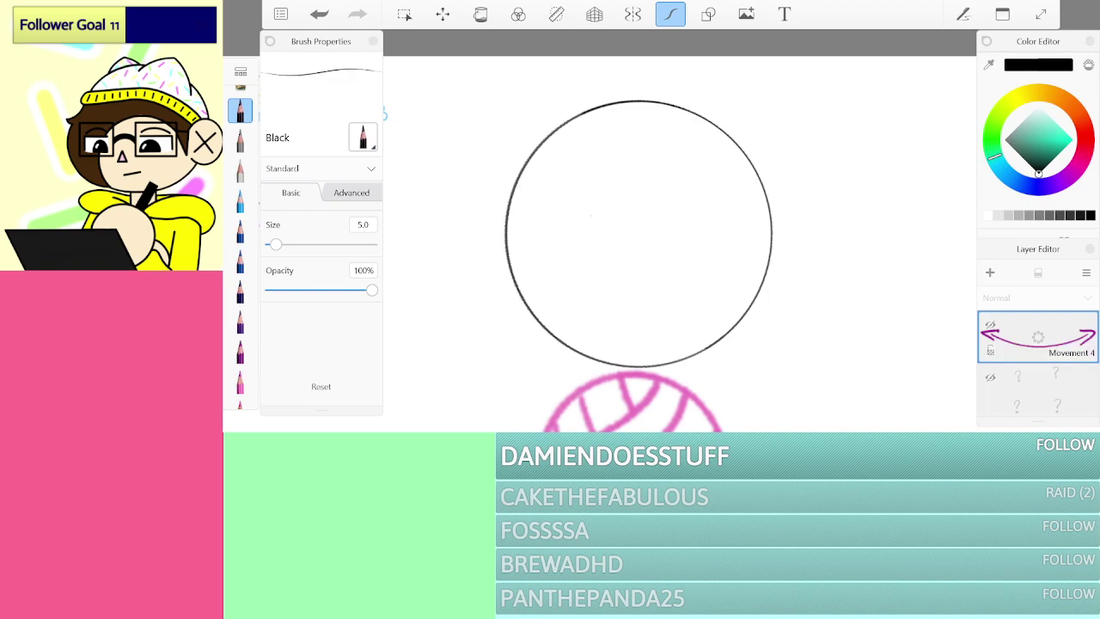
Step: Check the purple arrow and head view layers, leave them hidden, and hide the head circle layer
scroll(679, 241, down, 5)
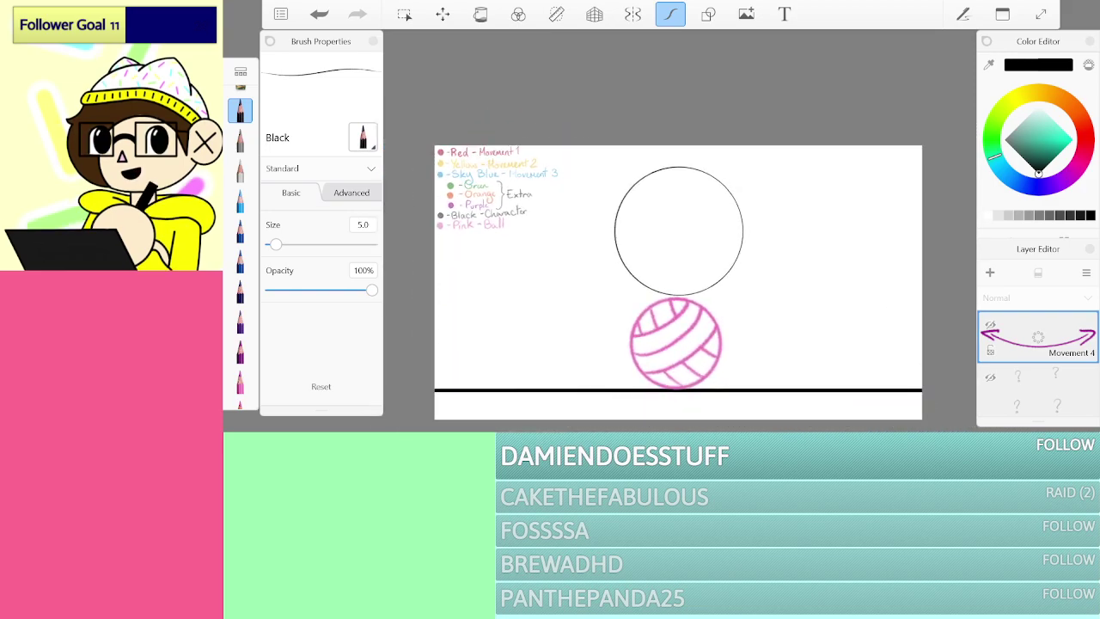
click(990, 326)
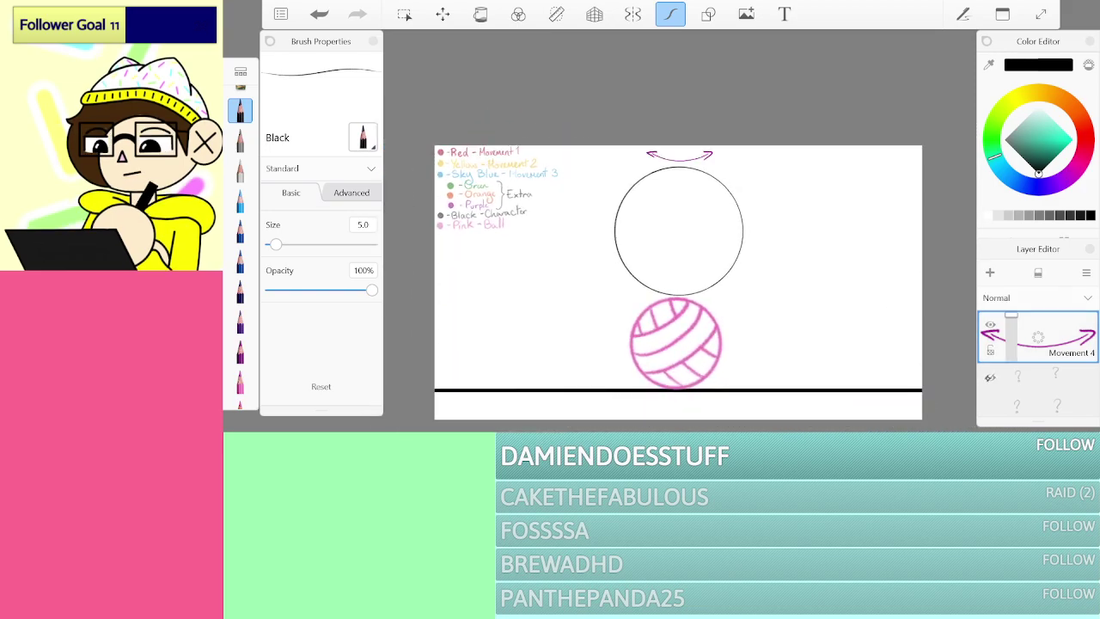
click(991, 377)
drag(1004, 414, 1005, 375)
click(992, 337)
mouse_move(998, 335)
mouse_down()
mouse_move(1009, 375)
mouse_move(1037, 330)
mouse_up()
click(990, 323)
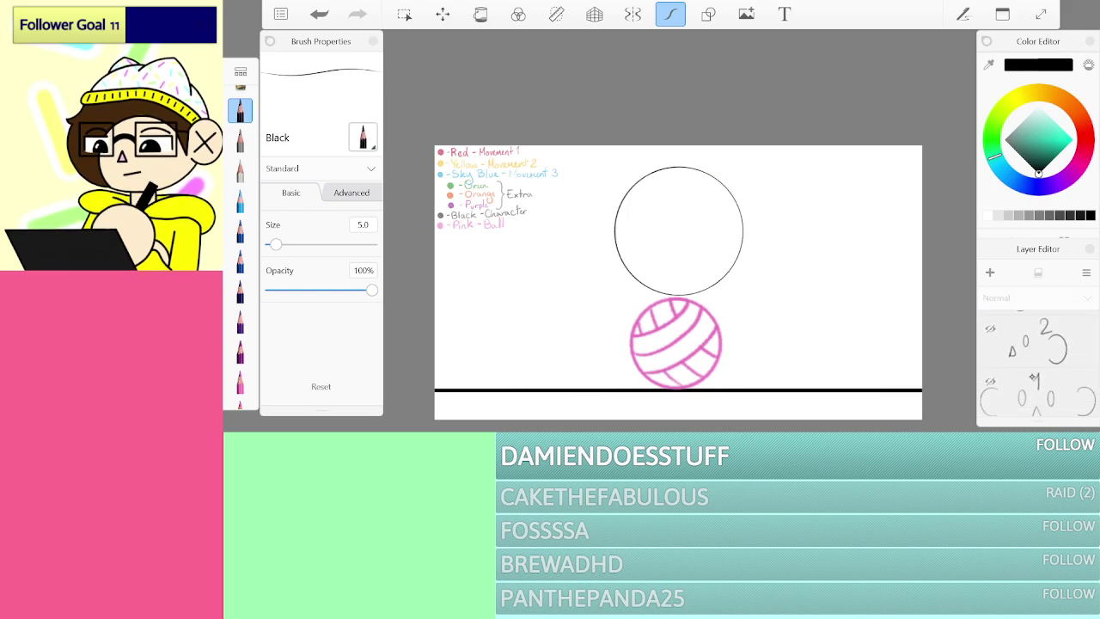
drag(1037, 395, 1037, 335)
click(990, 323)
Step: Hide the large yarn ball layer and show the small Yarn 1 ball on the ground line
drag(1040, 395, 1043, 330)
scroll(1032, 361, up, 2)
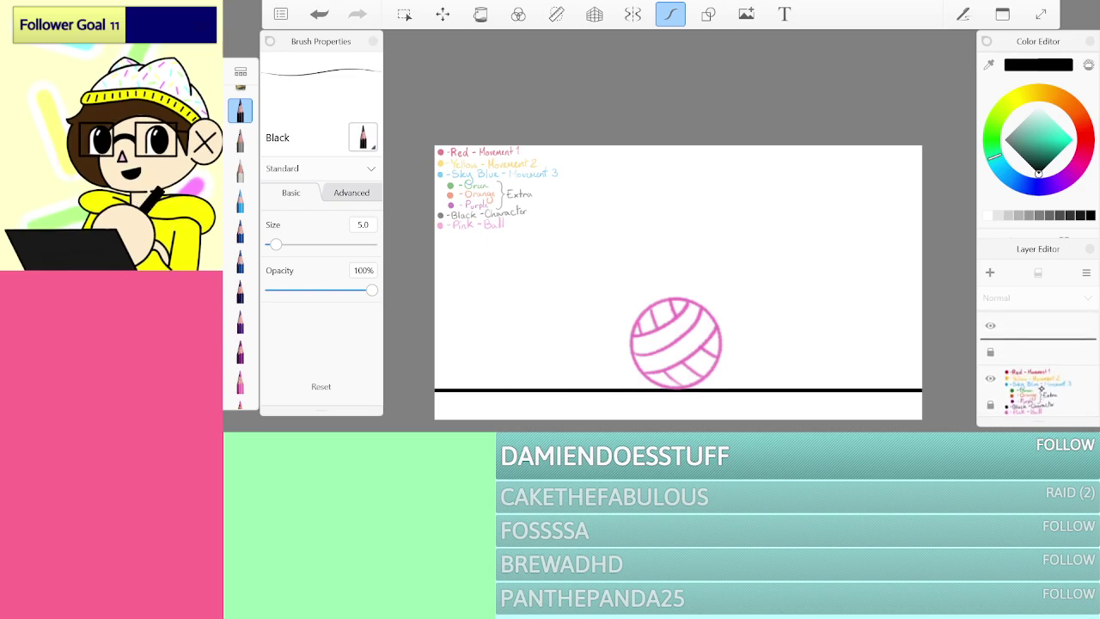
click(1023, 364)
mouse_move(1009, 335)
mouse_down()
mouse_move(1006, 378)
mouse_move(997, 333)
mouse_up()
click(991, 353)
click(992, 327)
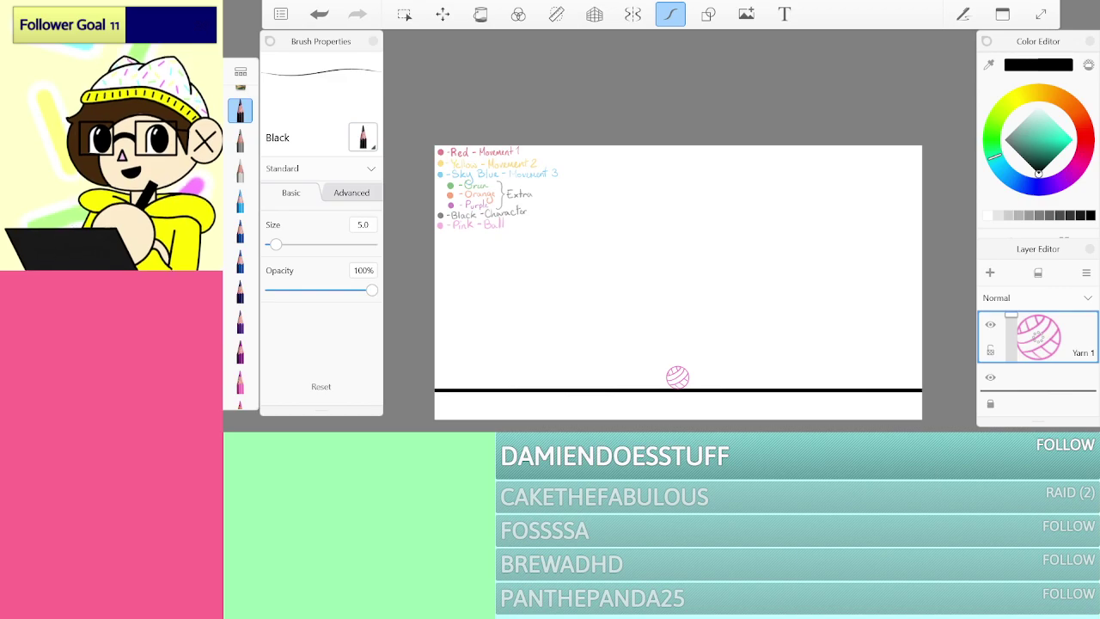
Step: Show the Movement 1, Movement 2, Movement 3 and Zoom in sketch layers together
drag(261, 32, 234, 38)
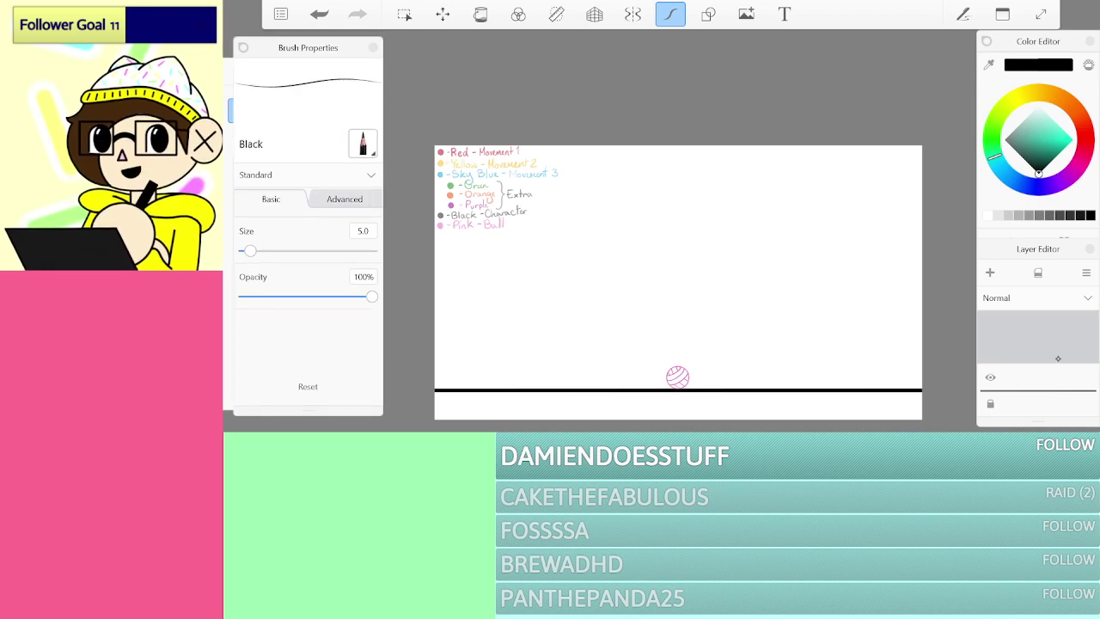
drag(1062, 353, 1062, 408)
drag(1064, 322, 1063, 266)
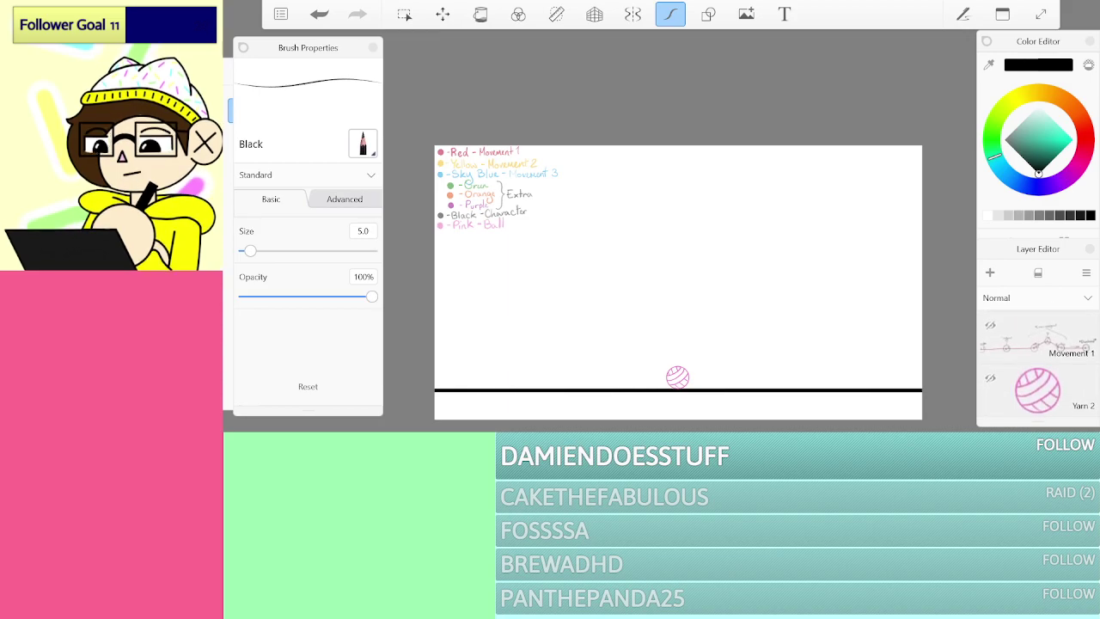
click(992, 324)
drag(1013, 336, 1027, 392)
click(990, 379)
click(991, 356)
mouse_move(1024, 340)
mouse_down()
mouse_move(1034, 392)
mouse_move(1073, 389)
mouse_up()
scroll(1038, 361, up, 1)
click(991, 377)
click(1040, 390)
scroll(1073, 389, down, 1)
click(1073, 390)
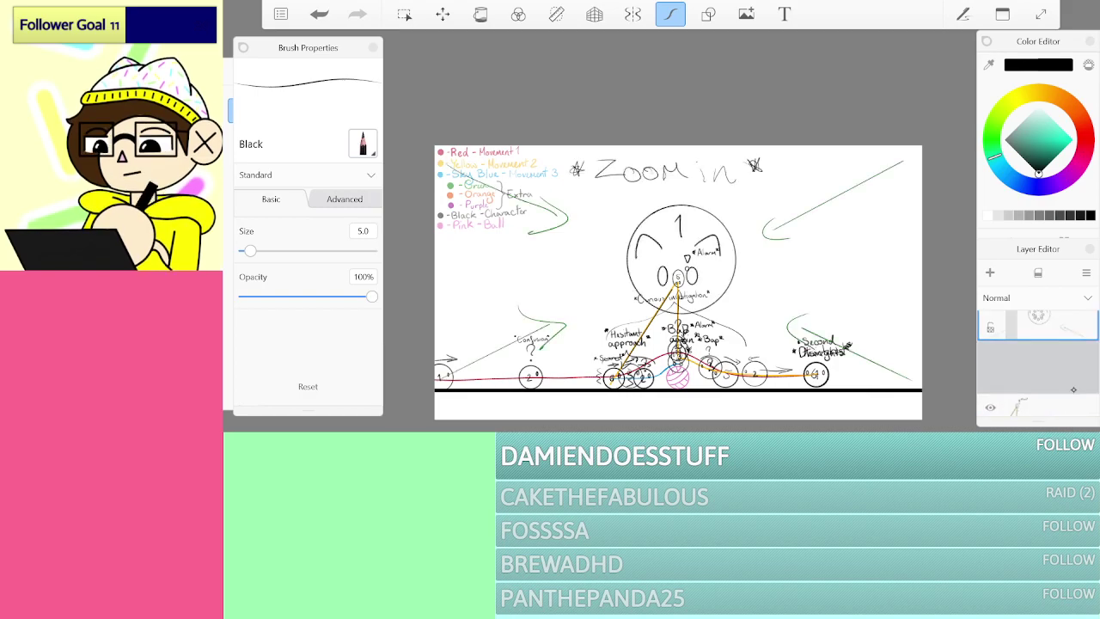
Step: Rename the Zoom in sketch layer as Movement 4
scroll(1065, 378, up, 1)
click(1039, 339)
drag(1040, 338, 1090, 339)
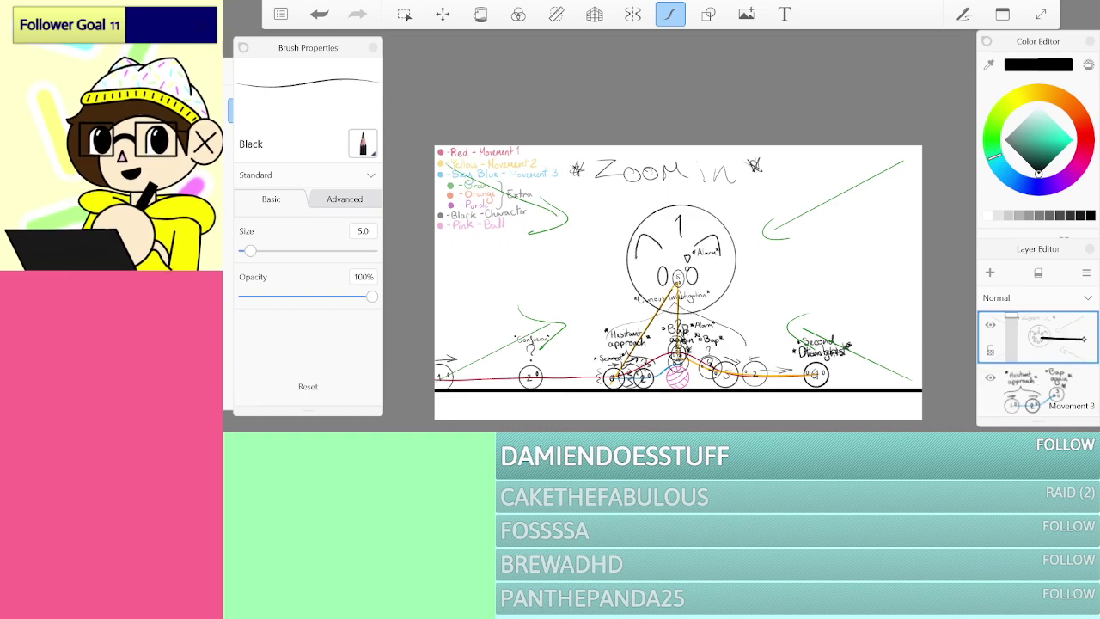
click(1039, 358)
mouse_move(735, 393)
mouse_down()
mouse_move(775, 373)
mouse_move(842, 390)
mouse_up()
drag(845, 377, 862, 391)
mouse_move(872, 361)
mouse_down()
mouse_move(871, 390)
mouse_move(882, 373)
mouse_up()
drag(917, 348, 914, 355)
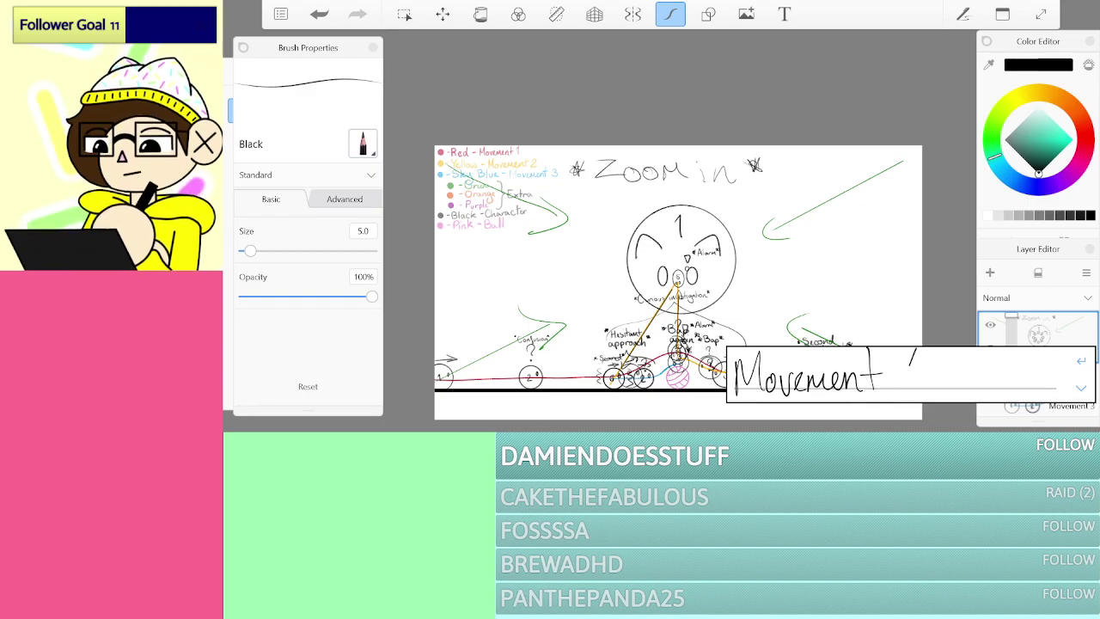
click(1086, 360)
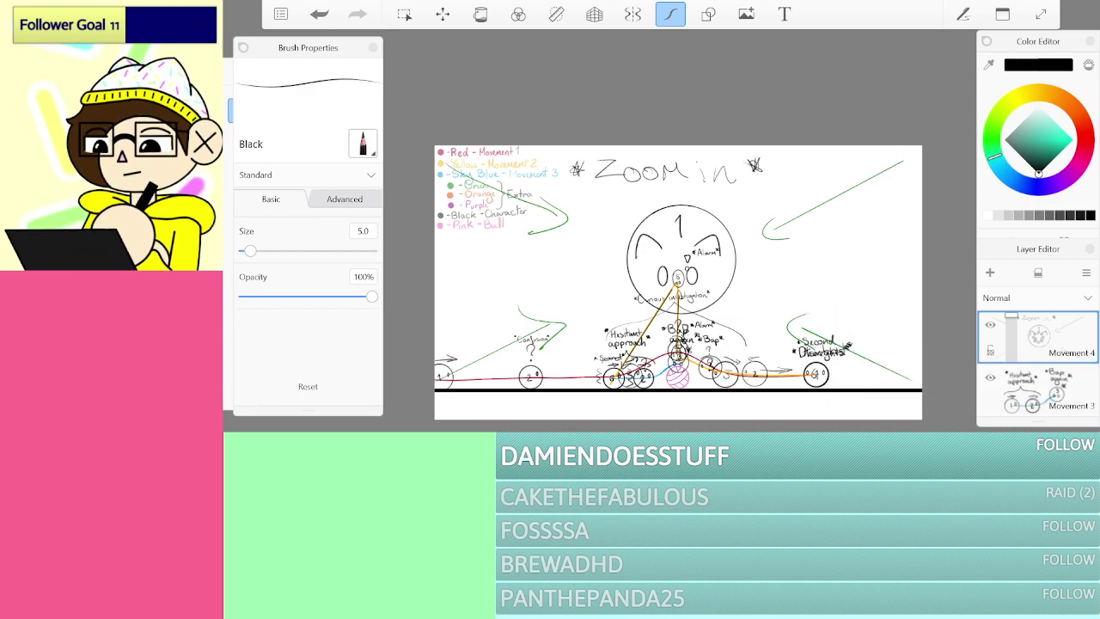
Step: Rename the purple double-headed arrow layer as Movement 5
scroll(1037, 364, down, 5)
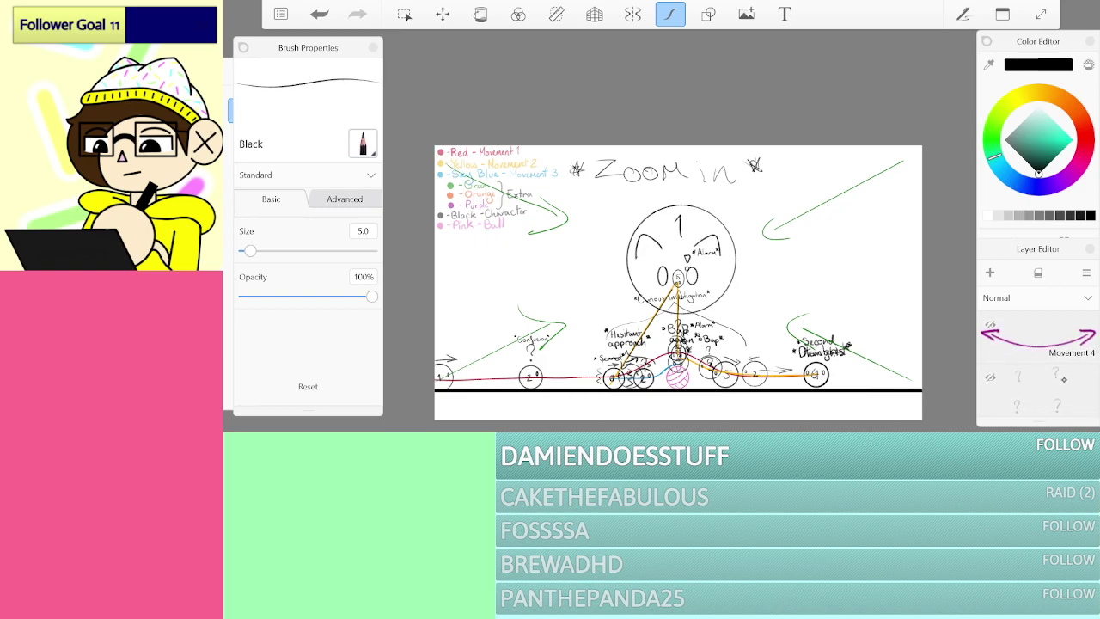
click(1038, 336)
click(1037, 335)
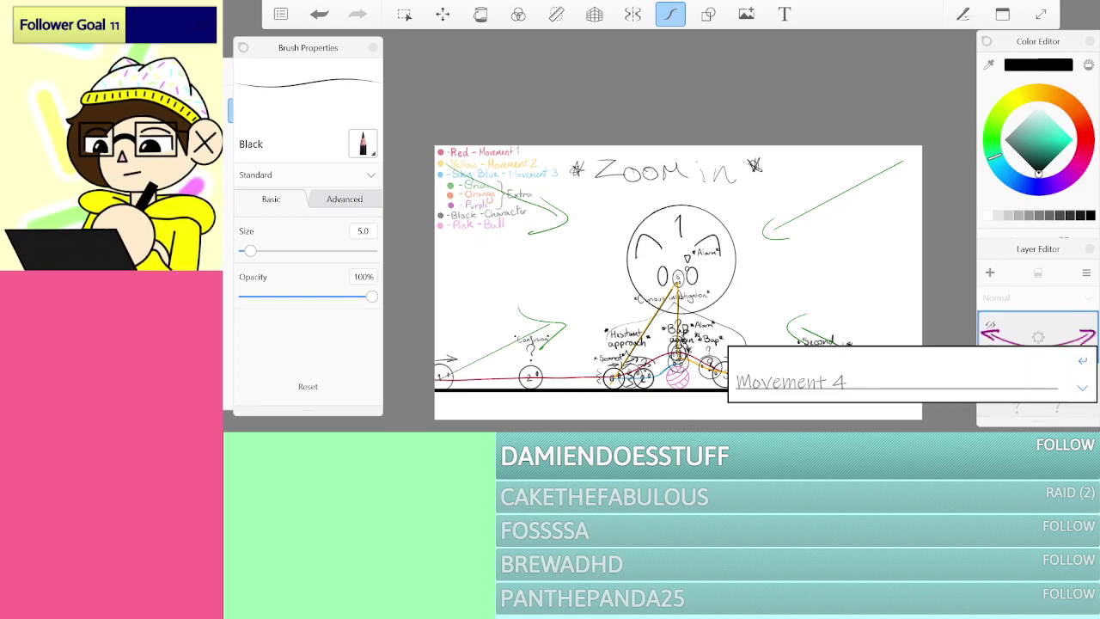
click(1081, 361)
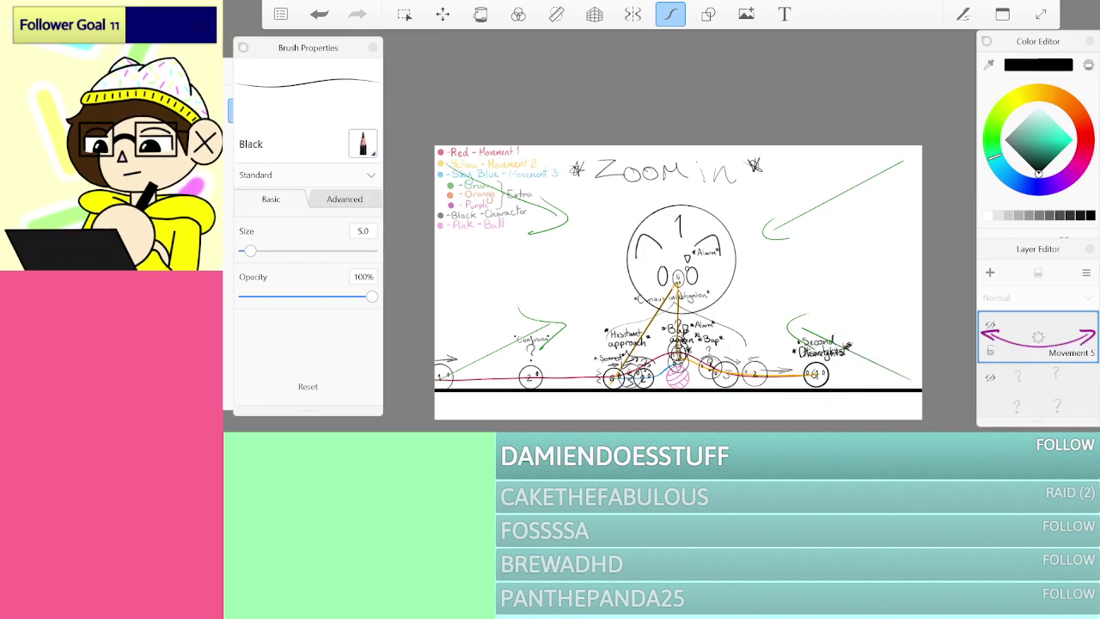
Step: Hide the Movement 4, Movement 3 and Movement 2 layers and make Movement 1 the active layer
scroll(1038, 365, down, 5)
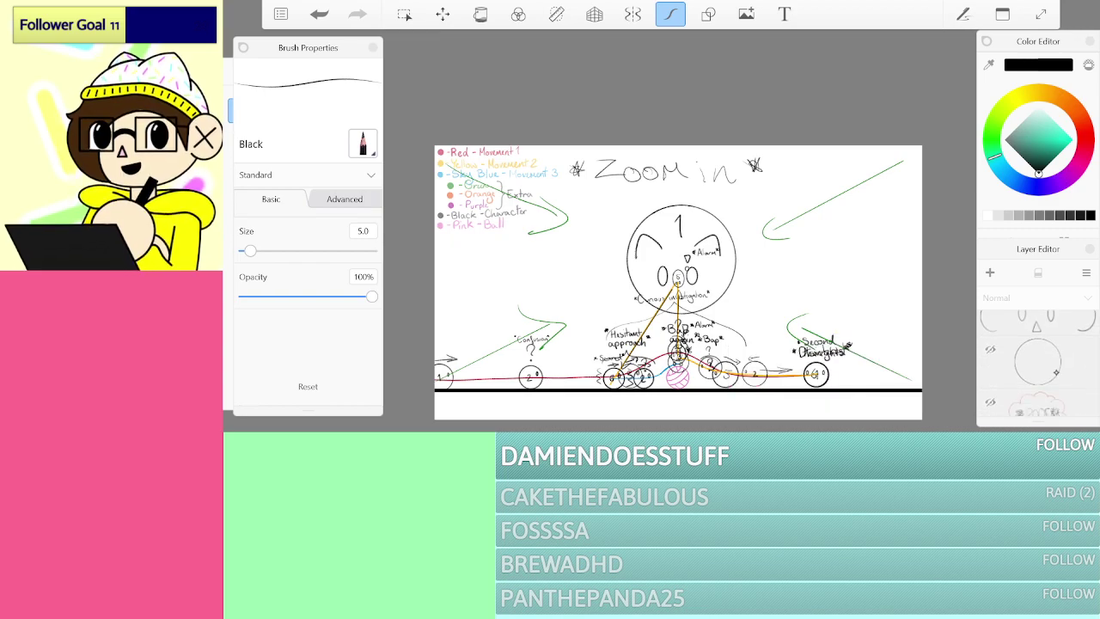
scroll(993, 361, down, 1)
click(991, 337)
scroll(993, 361, down, 1)
click(990, 345)
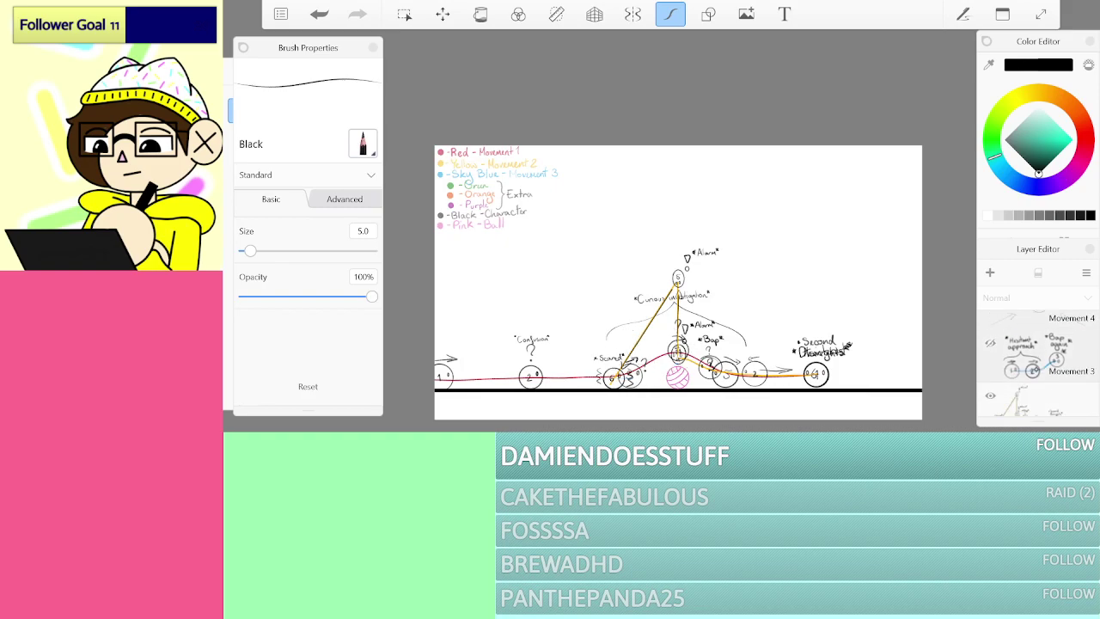
scroll(993, 357, down, 1)
click(991, 355)
scroll(1031, 365, down, 2)
click(1022, 338)
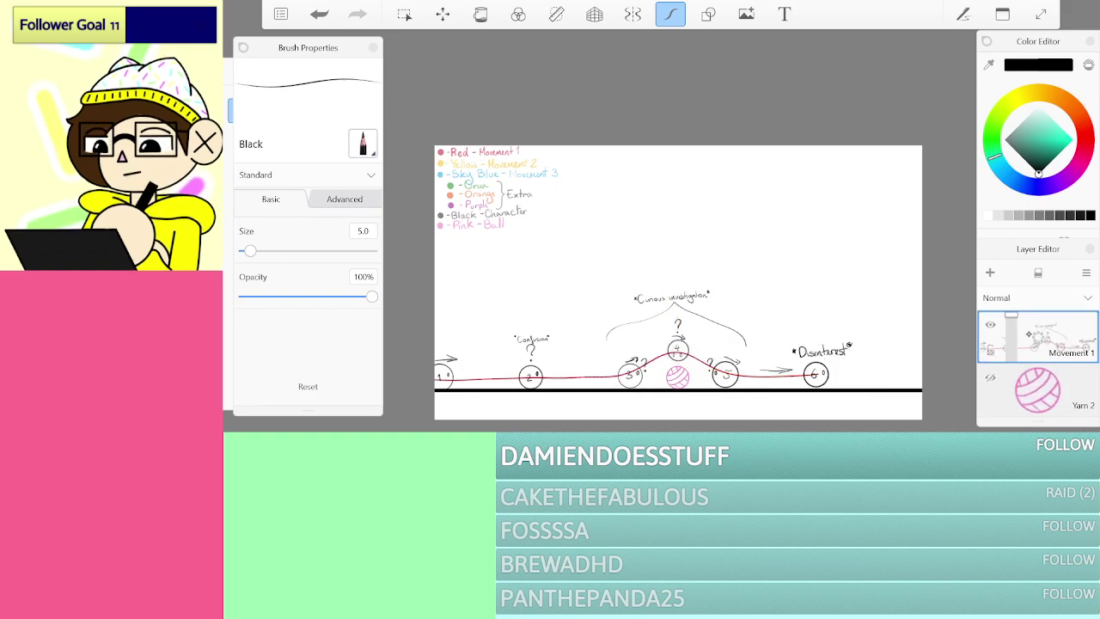
Step: Draw a pointed ear inside the top of pose circles 1 and 2 on the Movement 1 layer
mouse_move(354, 51)
mouse_down()
mouse_move(401, 51)
mouse_move(382, 45)
mouse_up()
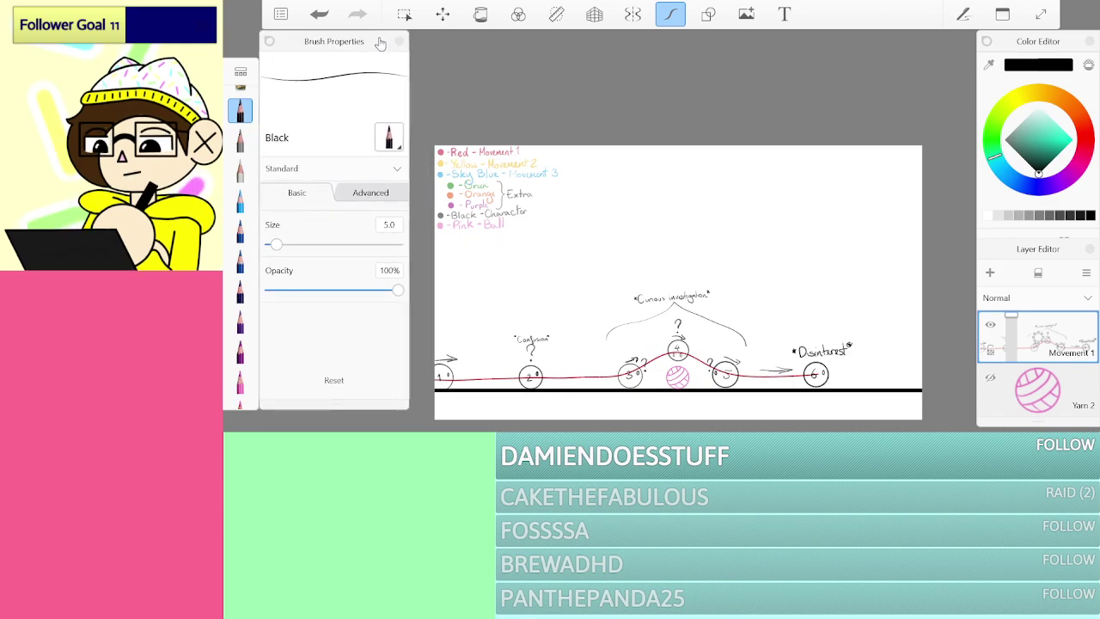
drag(401, 202, 311, 200)
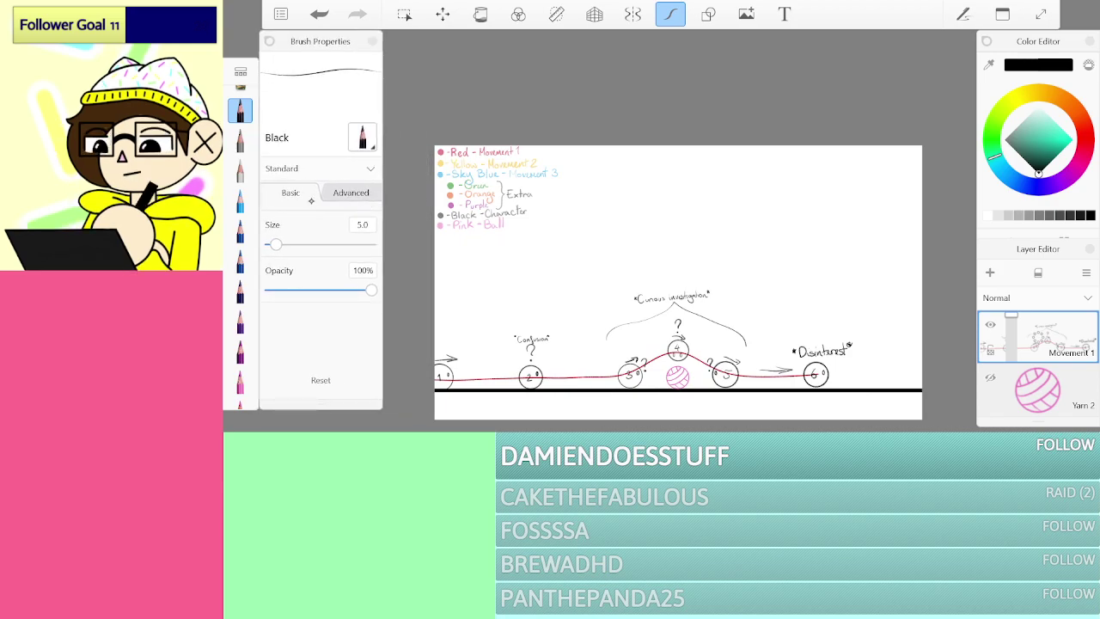
scroll(601, 257, up, 10)
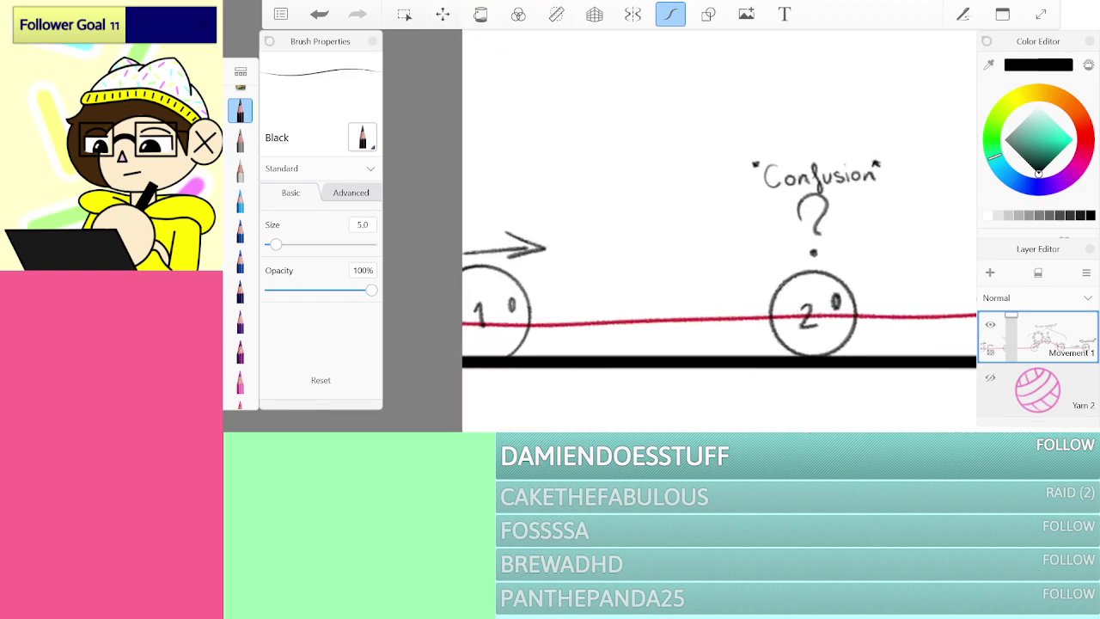
scroll(678, 282, up, 6)
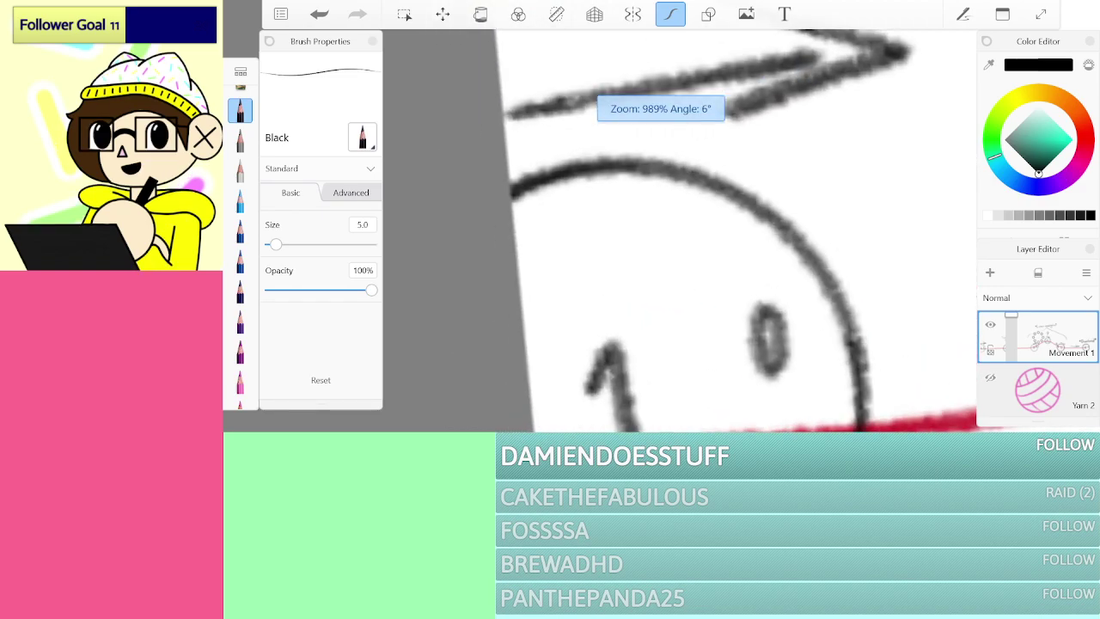
scroll(703, 230, down, 12)
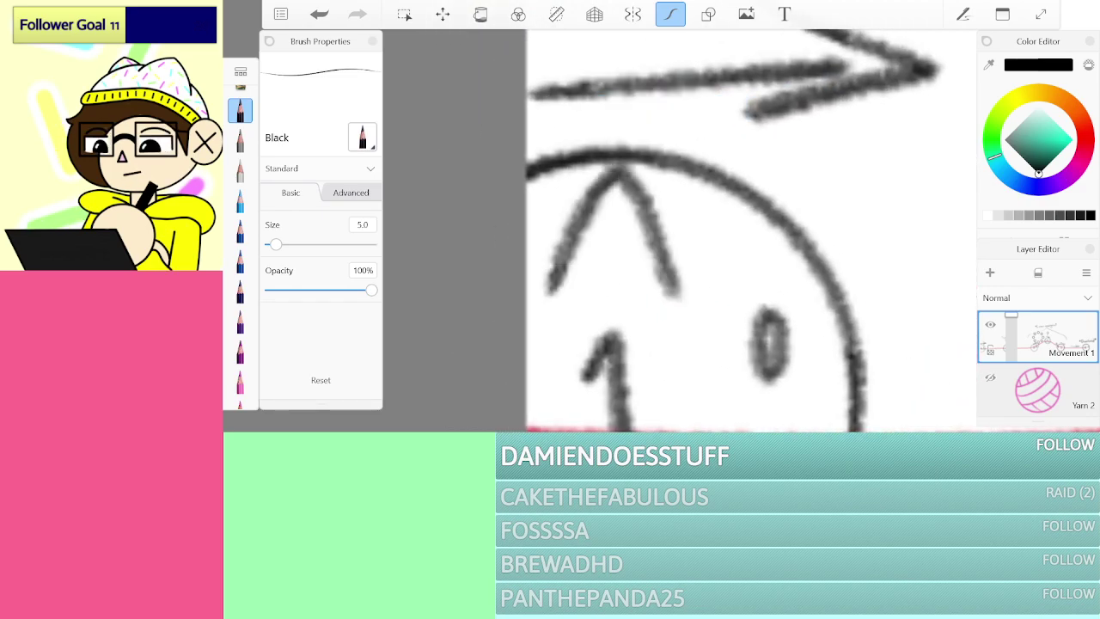
scroll(835, 182, up, 8)
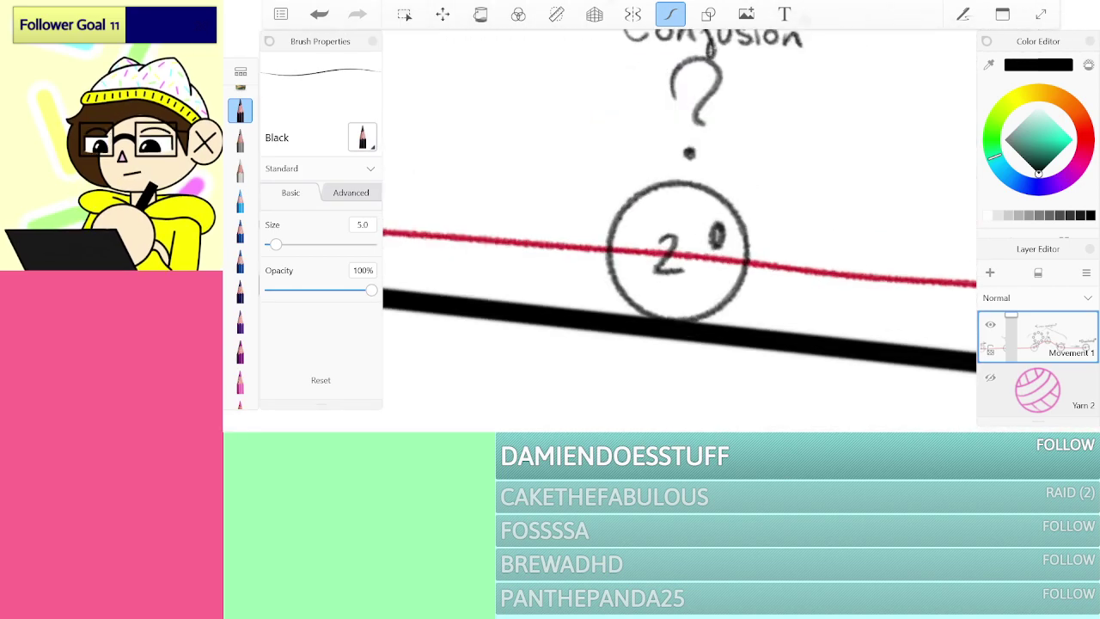
mouse_move(618, 263)
mouse_down()
mouse_move(645, 203)
mouse_move(690, 256)
mouse_up()
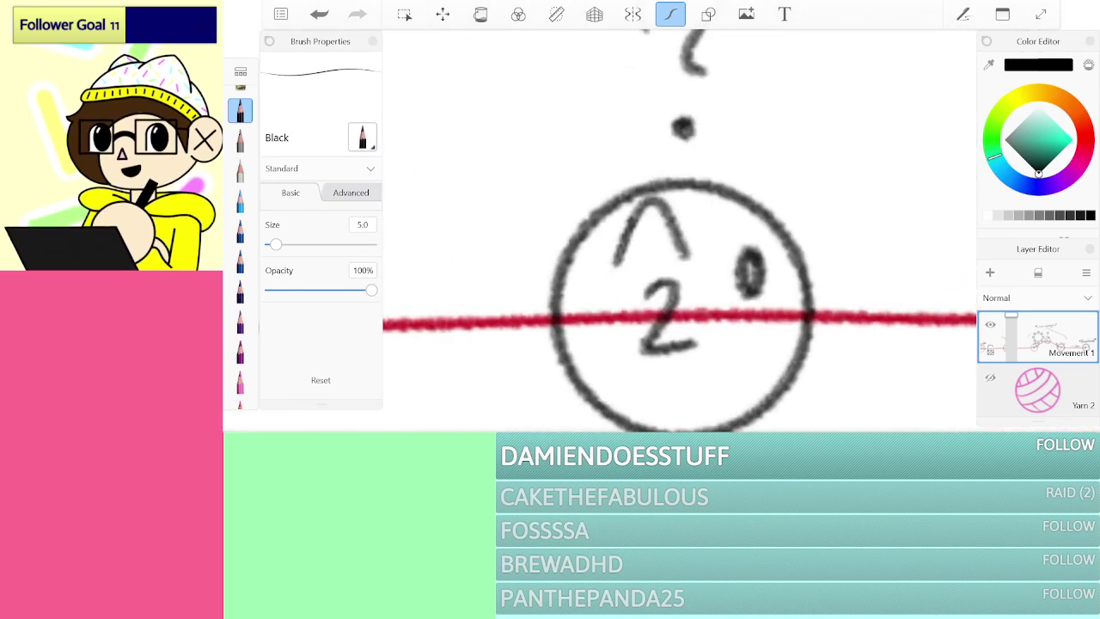
Step: Draw a pointed ear inside the top of pose circle 3 and a long slanted line across the arrow above it
scroll(650, 260, down, 6)
scroll(799, 277, up, 3)
scroll(898, 215, up, 2)
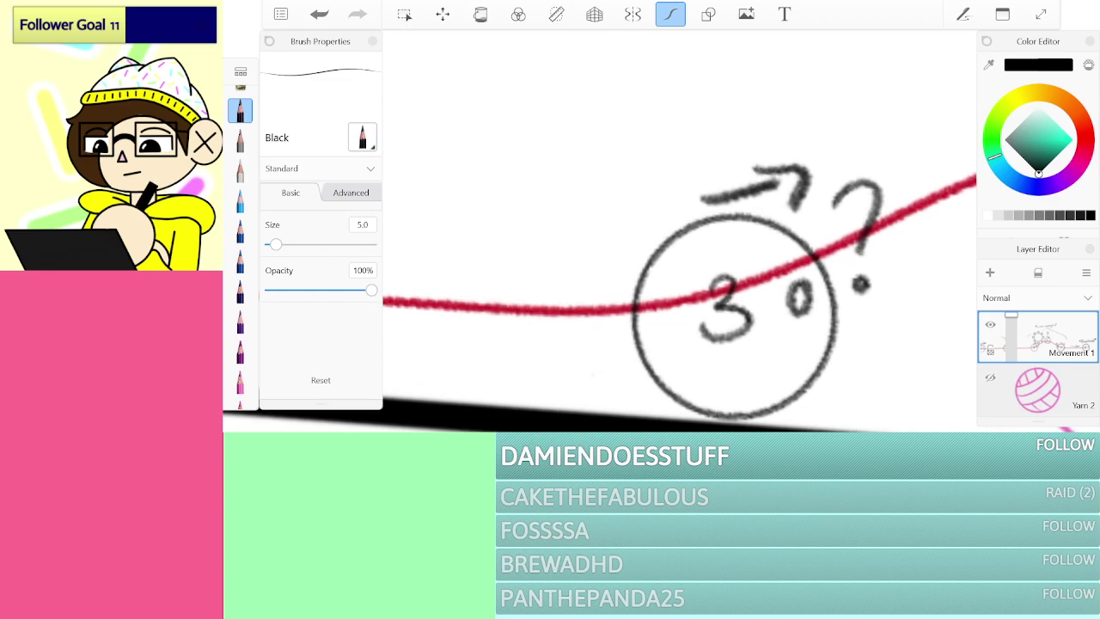
drag(690, 267, 752, 265)
drag(909, 167, 608, 210)
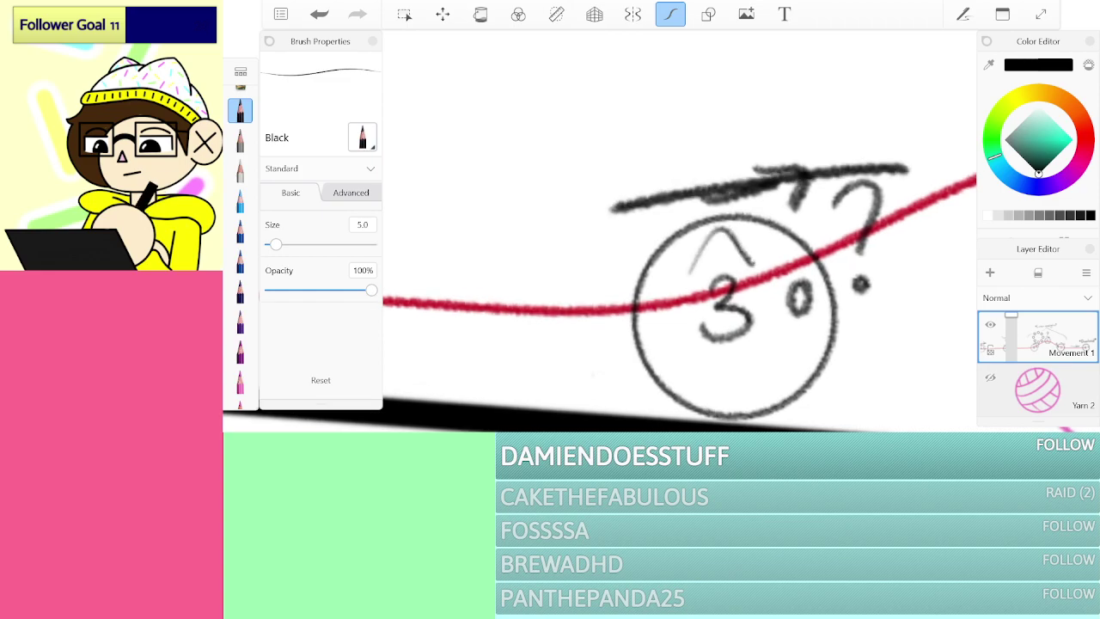
scroll(679, 232, up, 2)
scroll(678, 232, down, 4)
scroll(683, 223, up, 3)
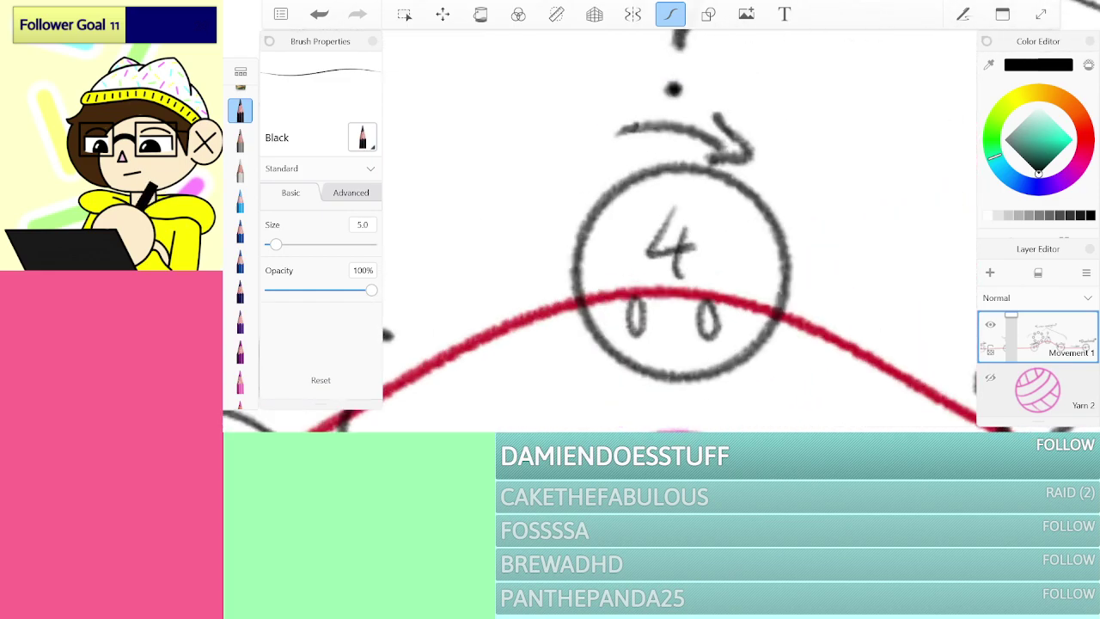
mouse_move(548, 309)
mouse_down()
mouse_move(569, 227)
mouse_move(618, 278)
mouse_up()
mouse_move(731, 292)
mouse_down()
mouse_move(739, 283)
mouse_move(786, 334)
mouse_up()
scroll(601, 232, down, 4)
scroll(601, 232, right, 5)
scroll(602, 232, up, 5)
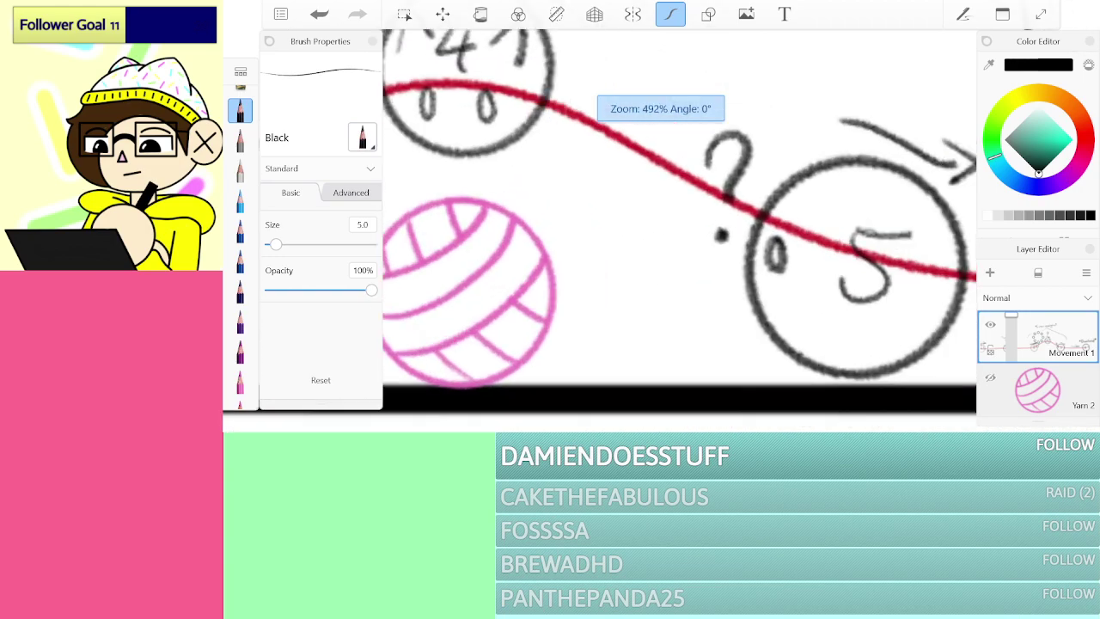
mouse_move(653, 215)
mouse_down()
mouse_move(674, 185)
mouse_move(739, 225)
mouse_up()
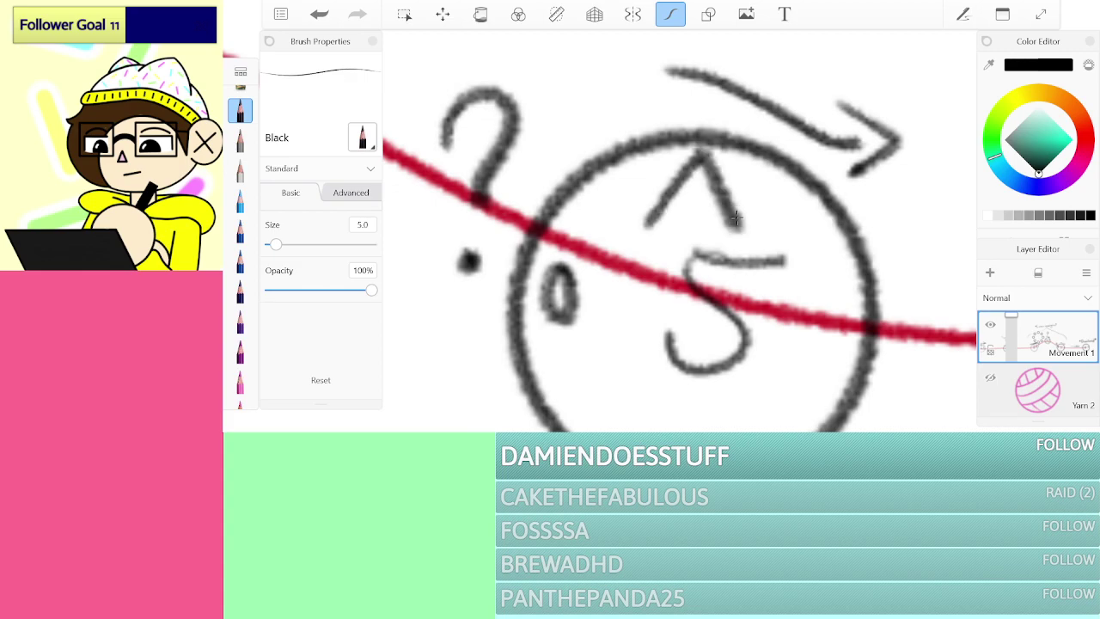
scroll(678, 232, down, 5)
scroll(756, 223, up, 4)
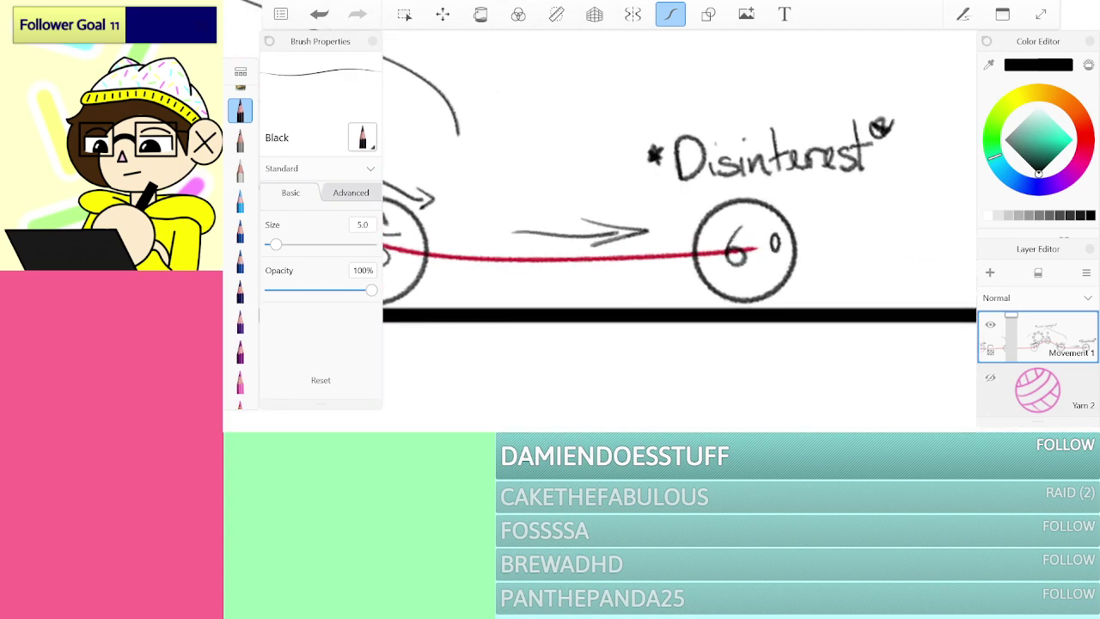
scroll(739, 232, down, 5)
key(ctrl+z)
Step: Draw two outward-pointing ears inside pose circle 4 and one pointed ear inside the top of pose circle 5
scroll(679, 155, up, 10)
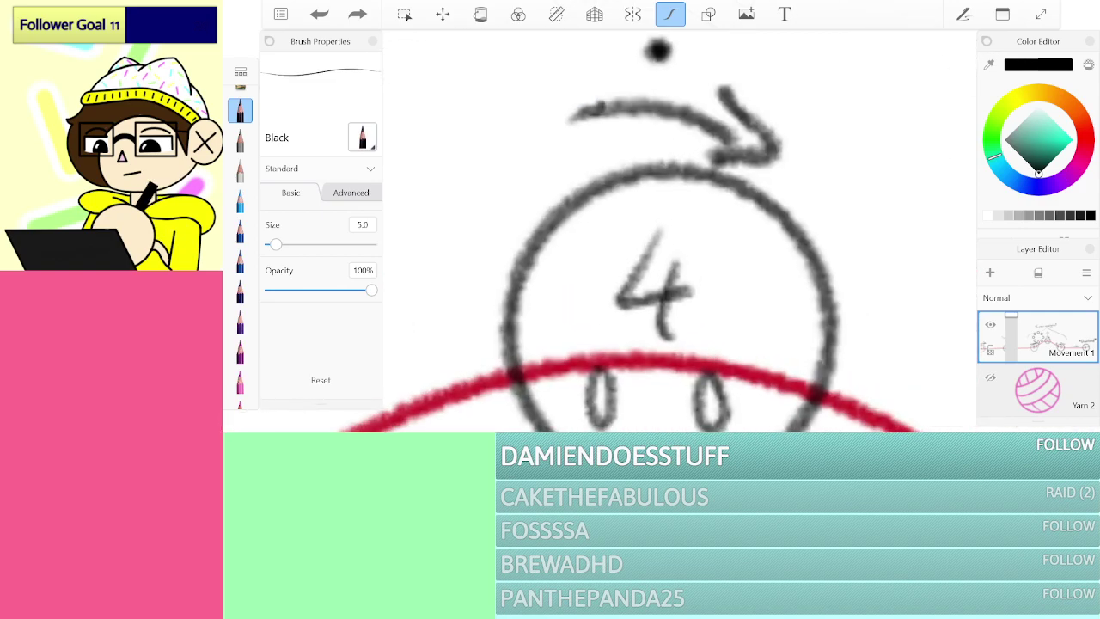
mouse_move(542, 322)
mouse_down()
mouse_move(554, 229)
mouse_move(615, 299)
mouse_up()
drag(716, 286, 778, 336)
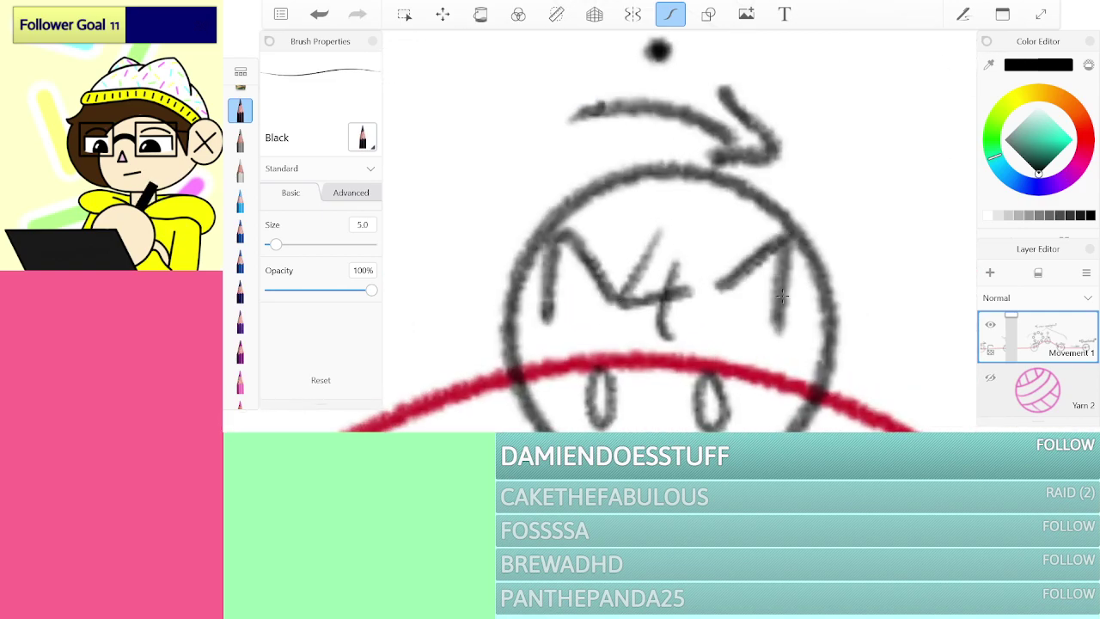
scroll(775, 117, down, 10)
scroll(679, 231, right, 5)
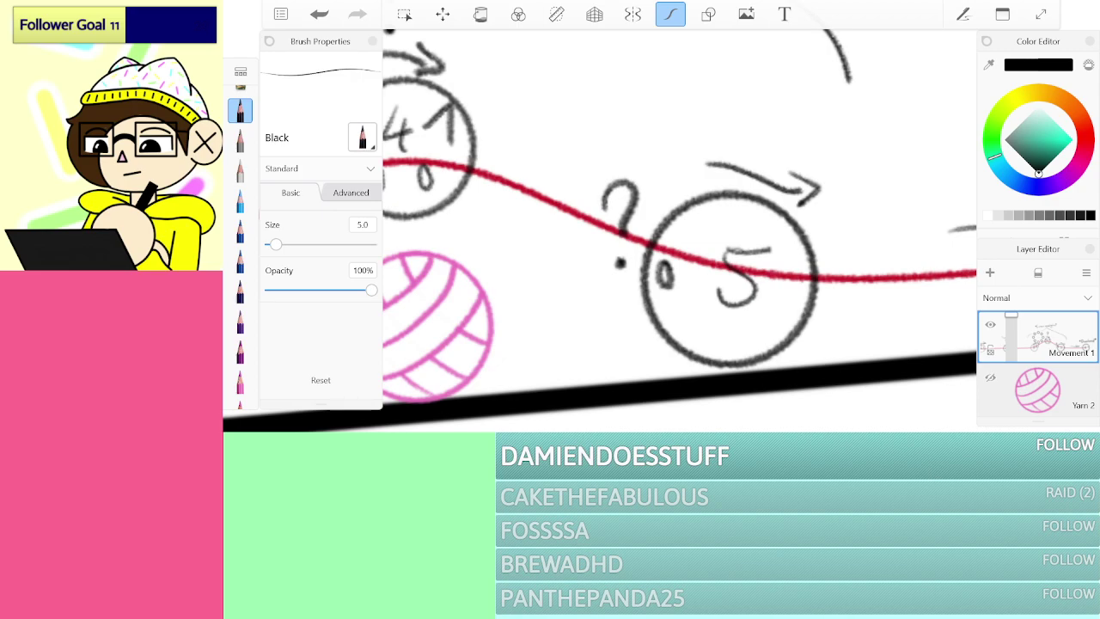
scroll(585, 275, up, 5)
mouse_move(560, 244)
mouse_down()
mouse_move(593, 187)
mouse_move(628, 242)
mouse_up()
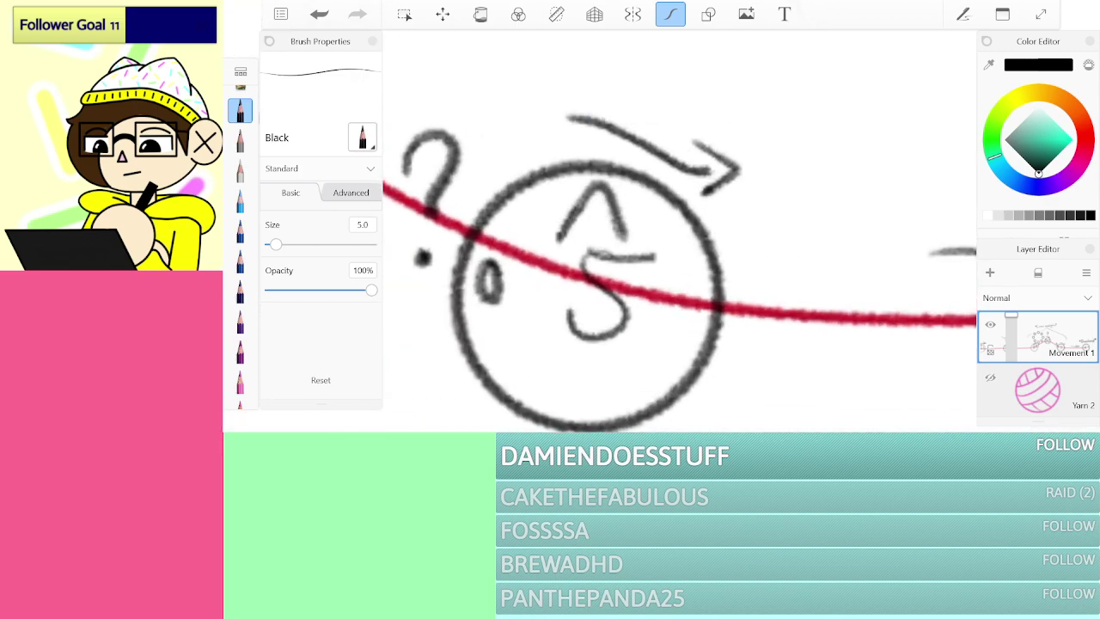
Step: Draw a pointed ear inside the top of pose circle 6 below the Disinterest note
scroll(679, 232, down, 5)
scroll(678, 232, right, 3)
scroll(739, 241, up, 5)
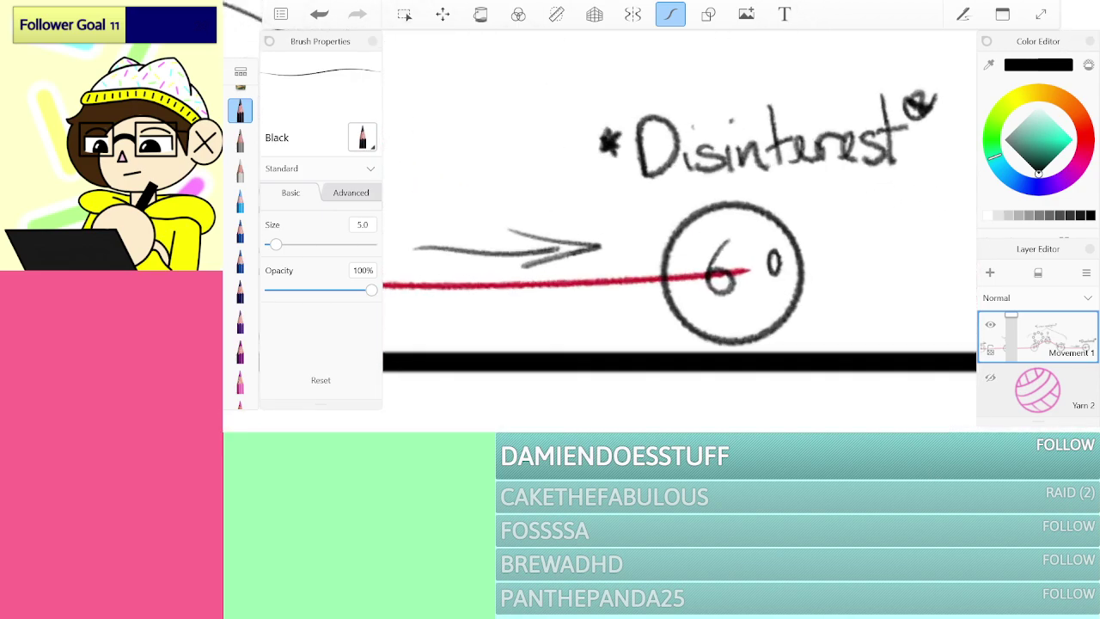
mouse_move(610, 253)
mouse_down()
mouse_move(632, 185)
mouse_move(687, 237)
mouse_up()
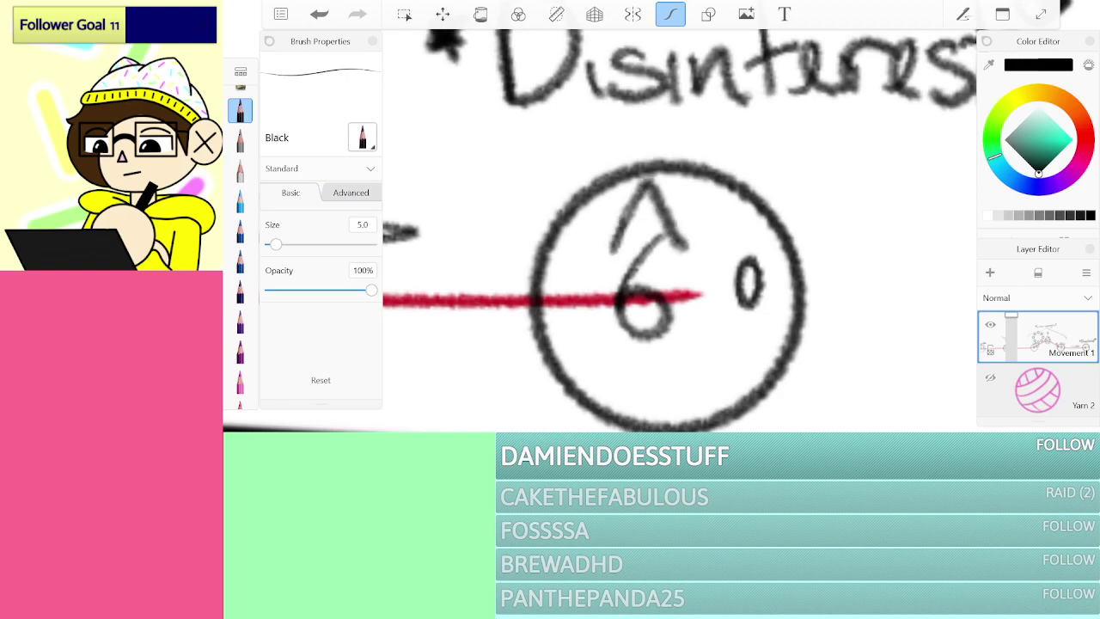
Step: Hide the Movement 1 layer, show the Movement 2 layer and make Movement 2 the active layer
scroll(1057, 375, up, 1)
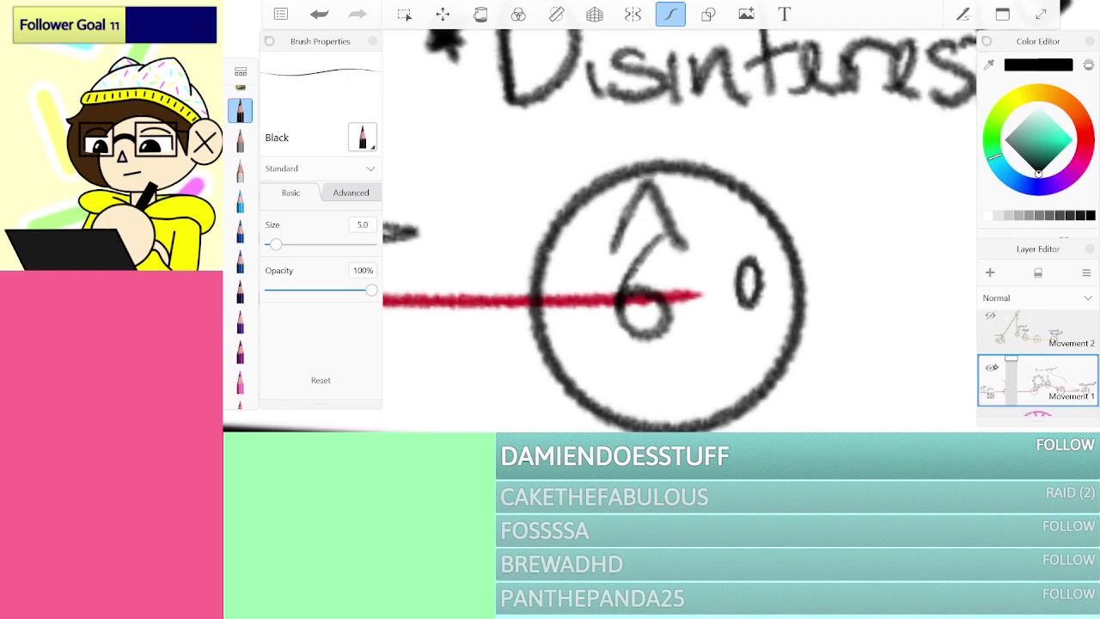
click(990, 367)
click(991, 316)
click(690, 204)
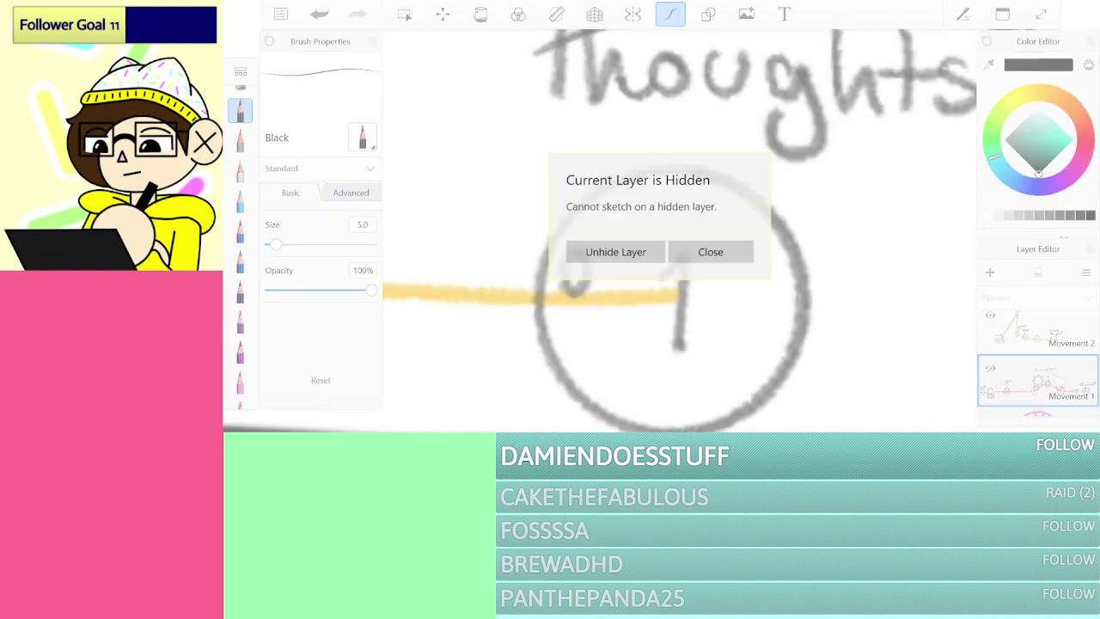
click(710, 252)
click(1071, 338)
Step: Draw a pointed ear inside the top of pose circles 1, 2 and 3 on the Movement 2 layer
mouse_move(632, 256)
mouse_down()
mouse_move(667, 211)
mouse_move(721, 259)
mouse_up()
scroll(678, 232, down, 5)
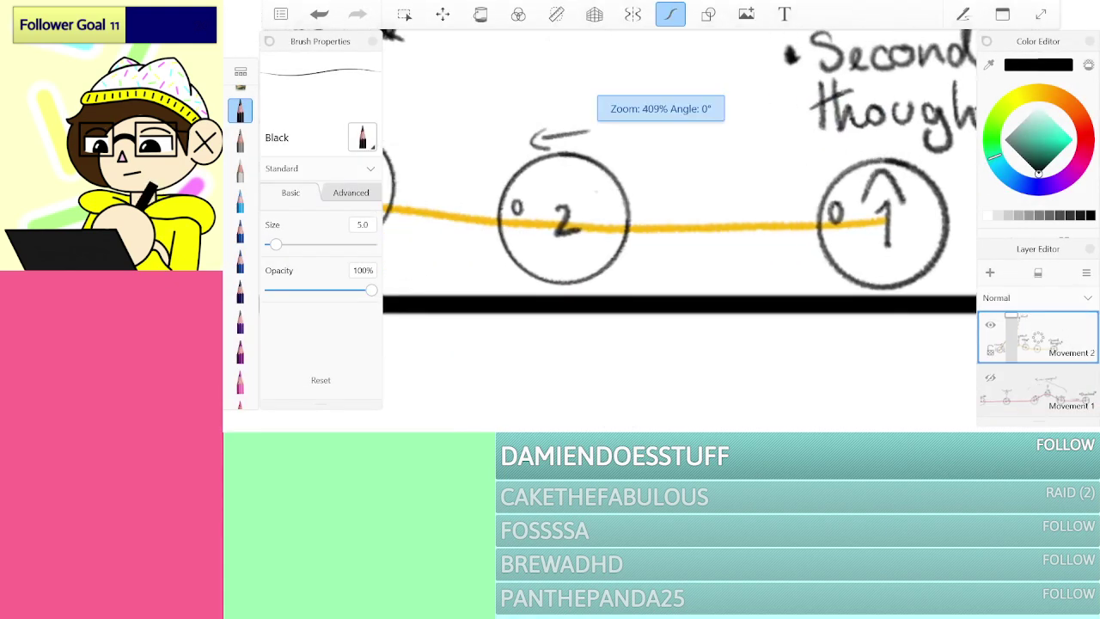
scroll(679, 258, up, 2)
mouse_move(579, 258)
mouse_down()
mouse_move(594, 206)
mouse_move(628, 252)
mouse_move(586, 205)
mouse_move(609, 204)
mouse_move(657, 257)
mouse_up()
scroll(678, 258, down, 2)
scroll(602, 232, up, 4)
scroll(678, 258, down, 3)
scroll(623, 215, up, 3)
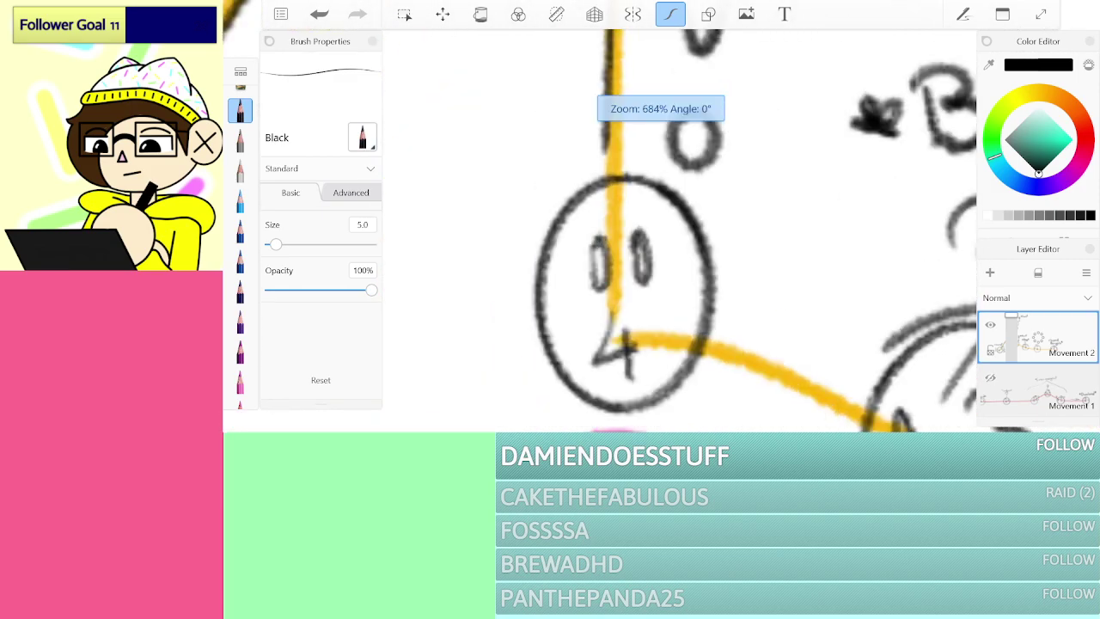
mouse_move(526, 292)
mouse_down()
mouse_move(550, 198)
mouse_move(569, 210)
mouse_up()
mouse_move(668, 225)
mouse_down()
mouse_move(740, 175)
mouse_move(732, 280)
mouse_up()
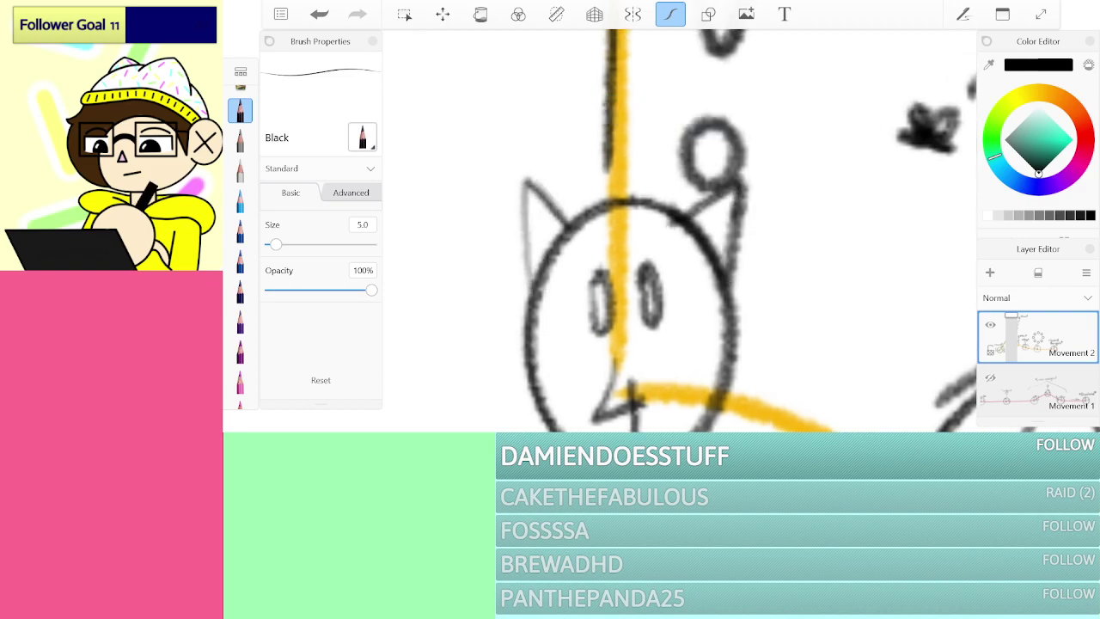
scroll(602, 232, down, 5)
scroll(721, 112, up, 8)
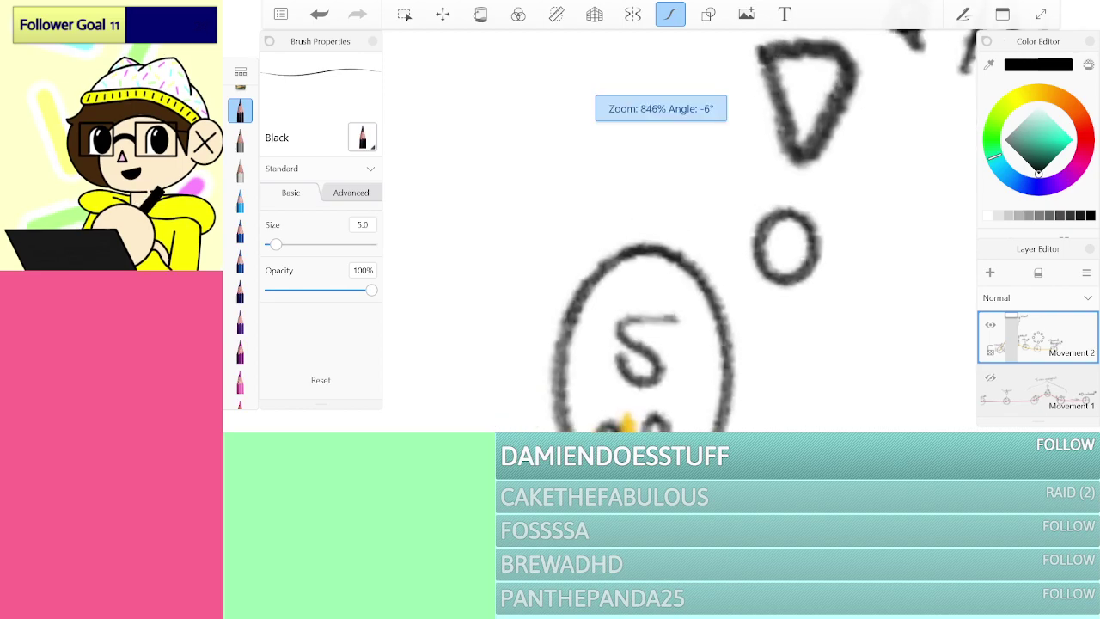
mouse_move(539, 369)
mouse_down()
mouse_move(593, 262)
mouse_move(616, 277)
mouse_up()
mouse_move(688, 270)
mouse_down()
mouse_move(746, 225)
mouse_move(741, 343)
mouse_up()
scroll(687, 232, down, 5)
scroll(678, 232, down, 2)
scroll(678, 299, up, 8)
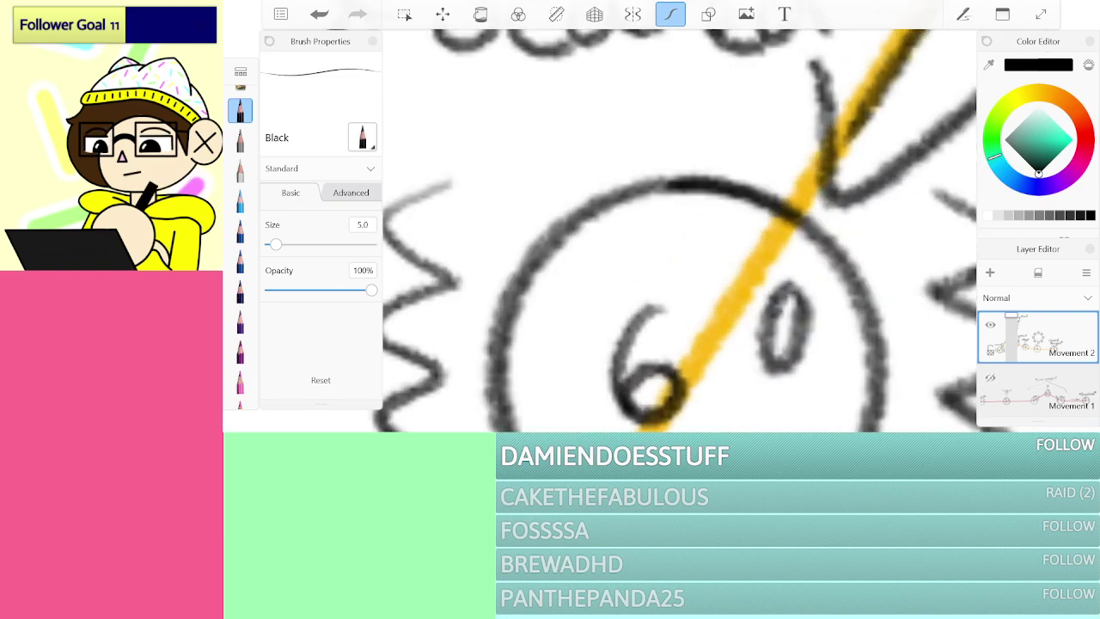
drag(668, 224, 687, 310)
scroll(687, 292, down, 5)
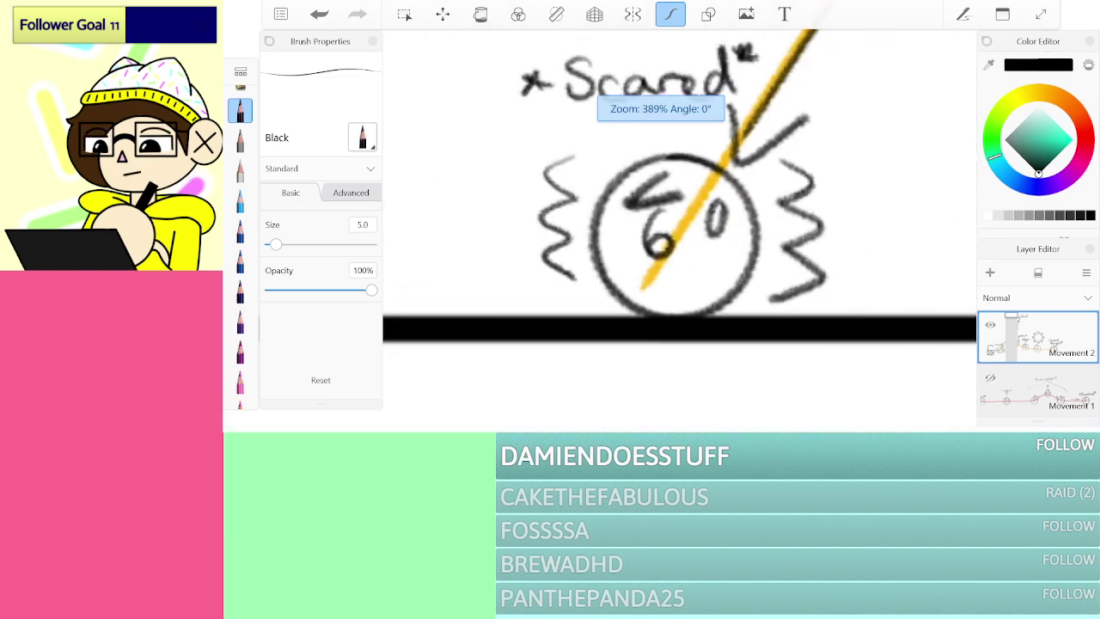
scroll(679, 232, down, 5)
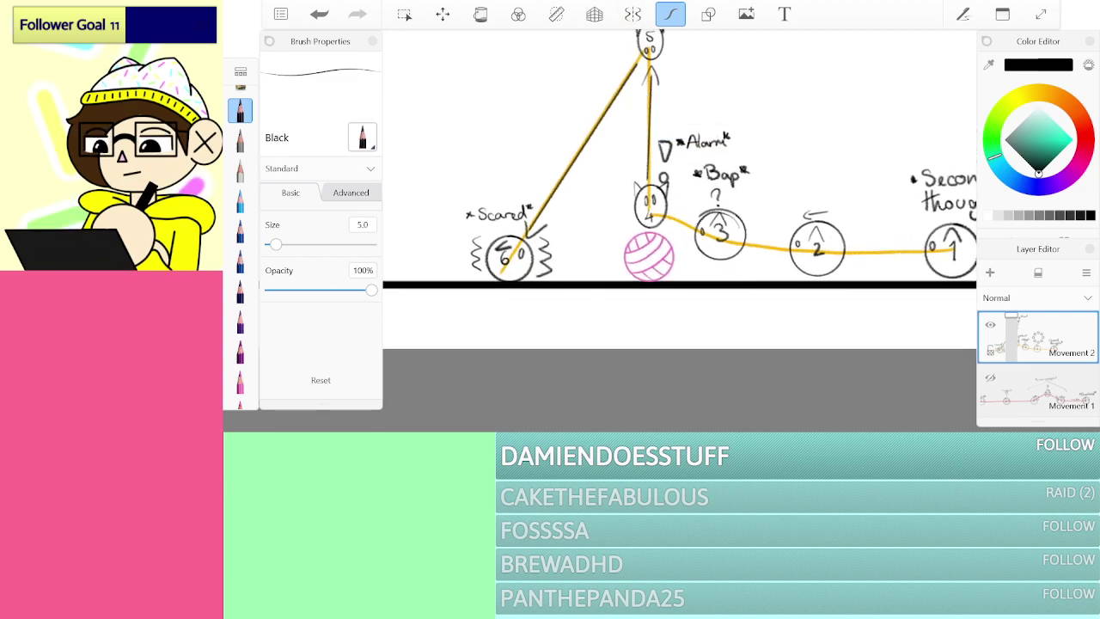
key(ctrl+z)
scroll(640, 161, up, 5)
key(ctrl+z)
key(ctrl+z)
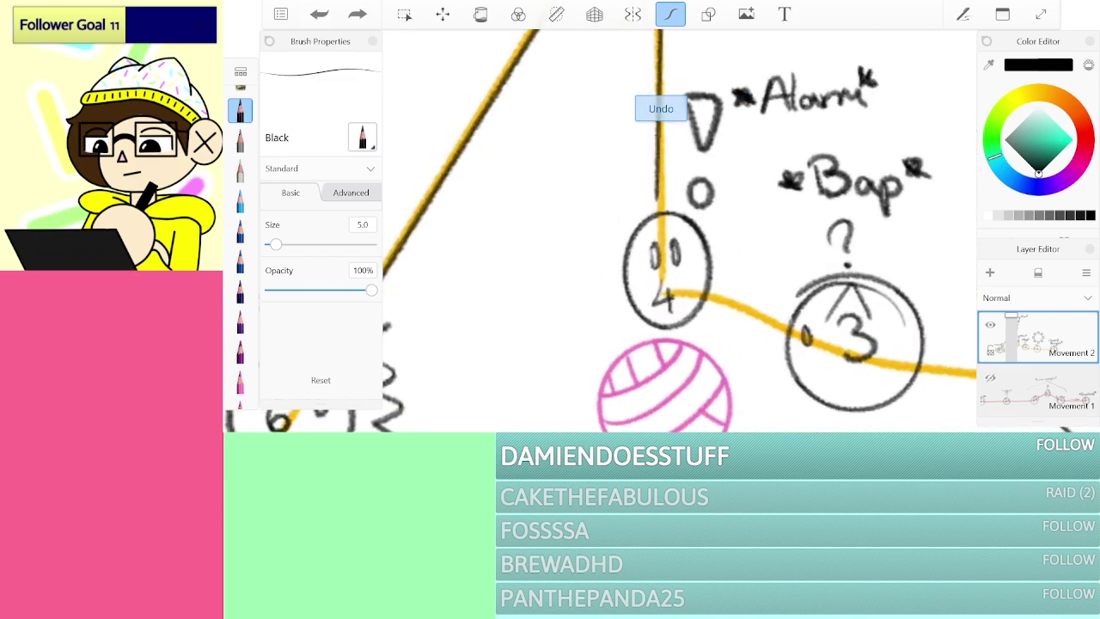
Step: Draw a drooping ear on the outside of each upper side of pose circle 4, above the yarn ball
scroll(614, 248, up, 5)
mouse_move(685, 183)
mouse_down()
mouse_move(583, 265)
mouse_move(640, 262)
mouse_up()
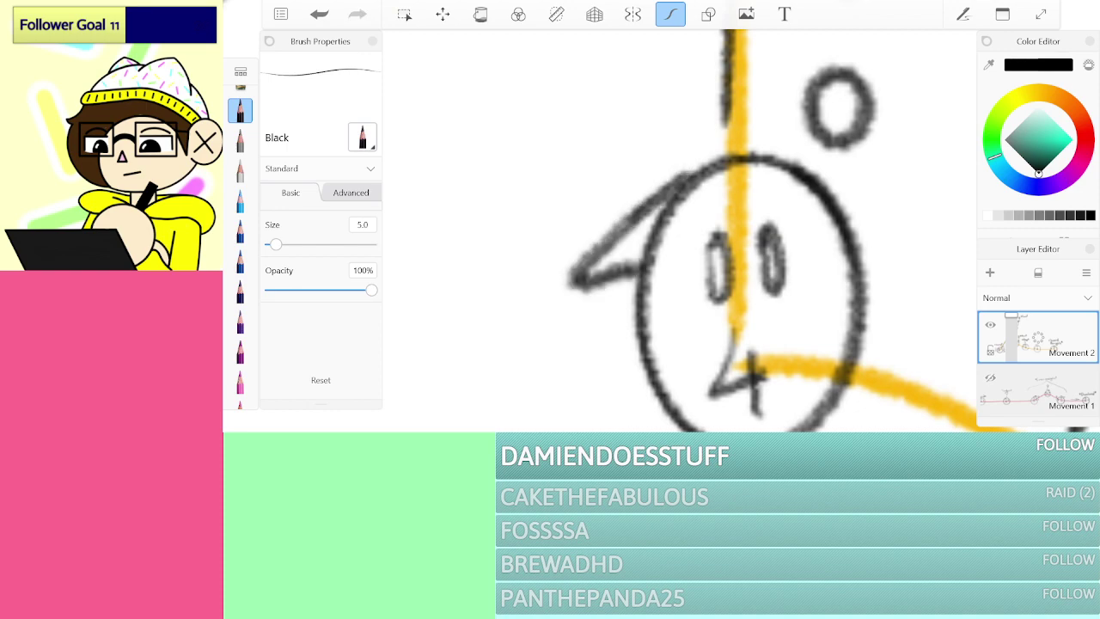
mouse_move(799, 169)
mouse_down()
mouse_move(960, 267)
mouse_move(861, 251)
mouse_up()
scroll(747, 275, down, 6)
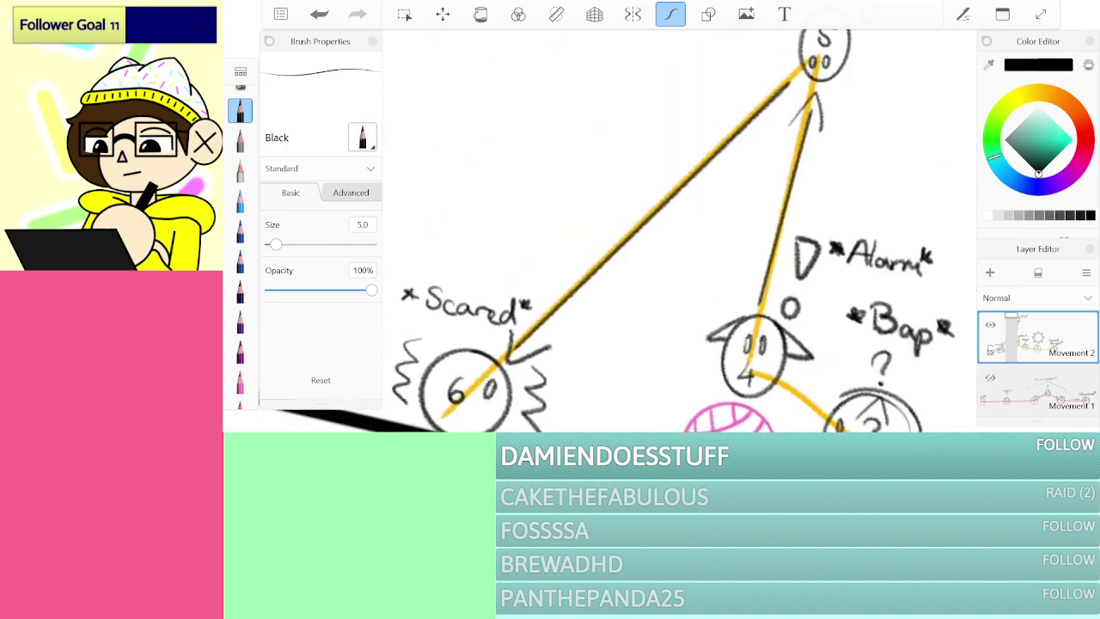
scroll(704, 251, up, 8)
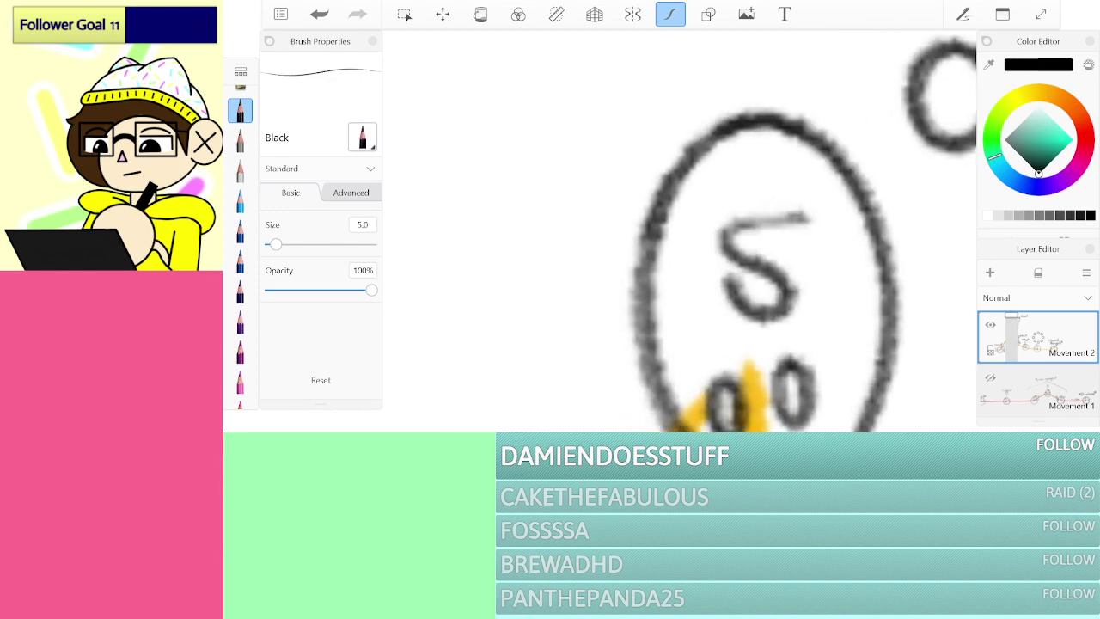
mouse_move(675, 425)
mouse_down()
mouse_move(554, 249)
mouse_move(645, 287)
mouse_up()
drag(880, 305, 894, 395)
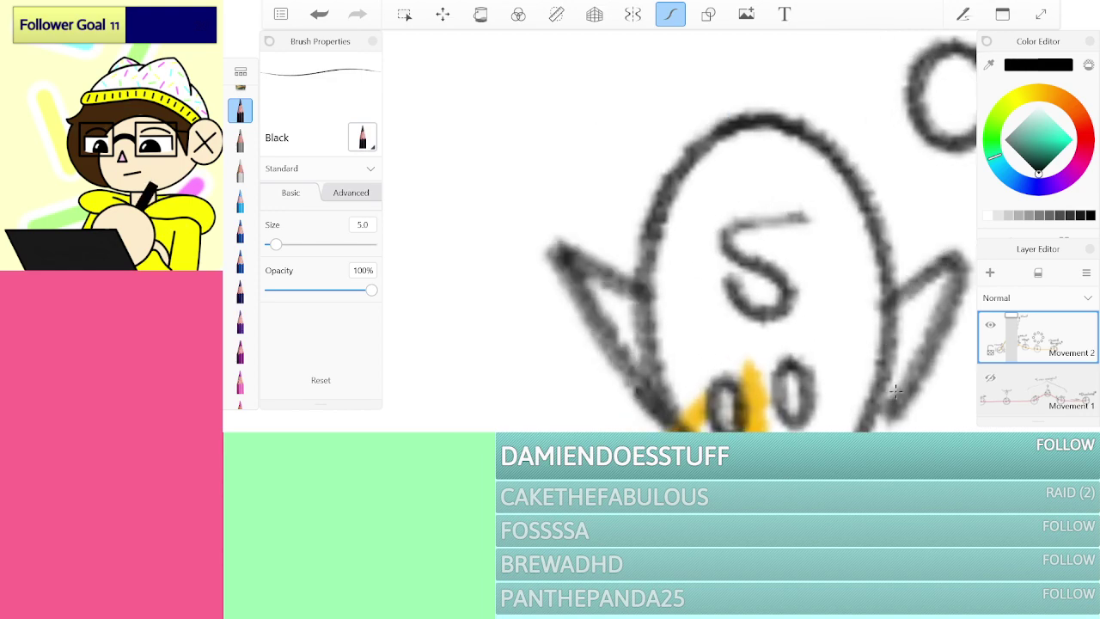
scroll(816, 112, down, 8)
scroll(759, 151, up, 2)
scroll(756, 155, up, 4)
key(ctrl+z)
key(ctrl+z)
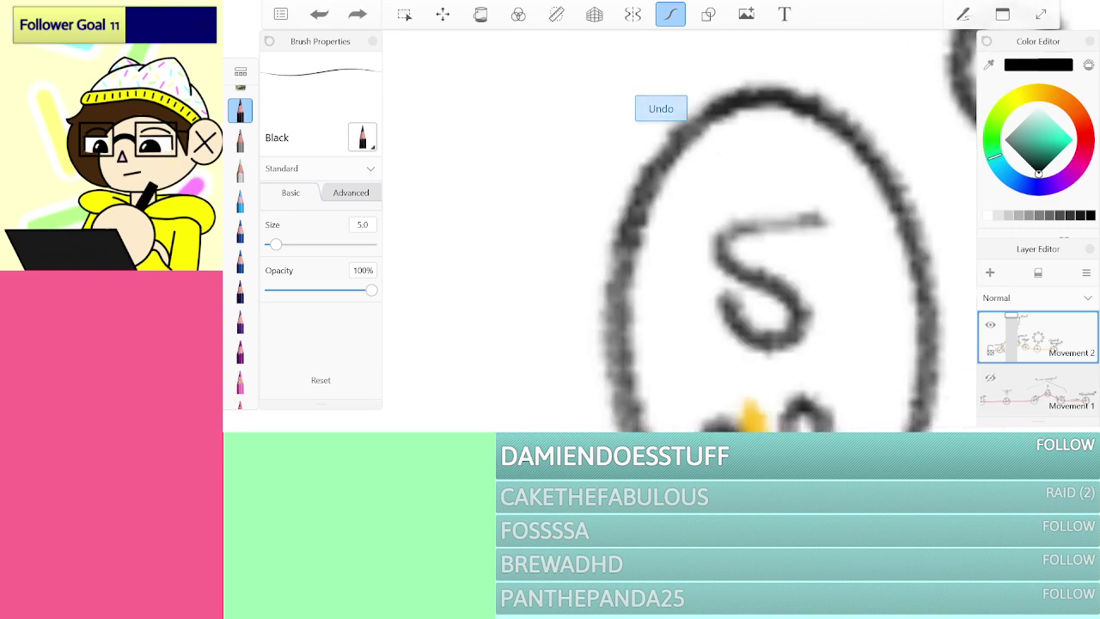
Step: Draw an ear on each upper side of pose circle 5 and a backward-pointing ear inside pose circle 6
mouse_move(670, 127)
mouse_down()
mouse_move(499, 282)
mouse_move(601, 249)
mouse_up()
mouse_move(838, 125)
mouse_down()
mouse_move(975, 196)
mouse_move(897, 249)
mouse_up()
scroll(756, 172, down, 8)
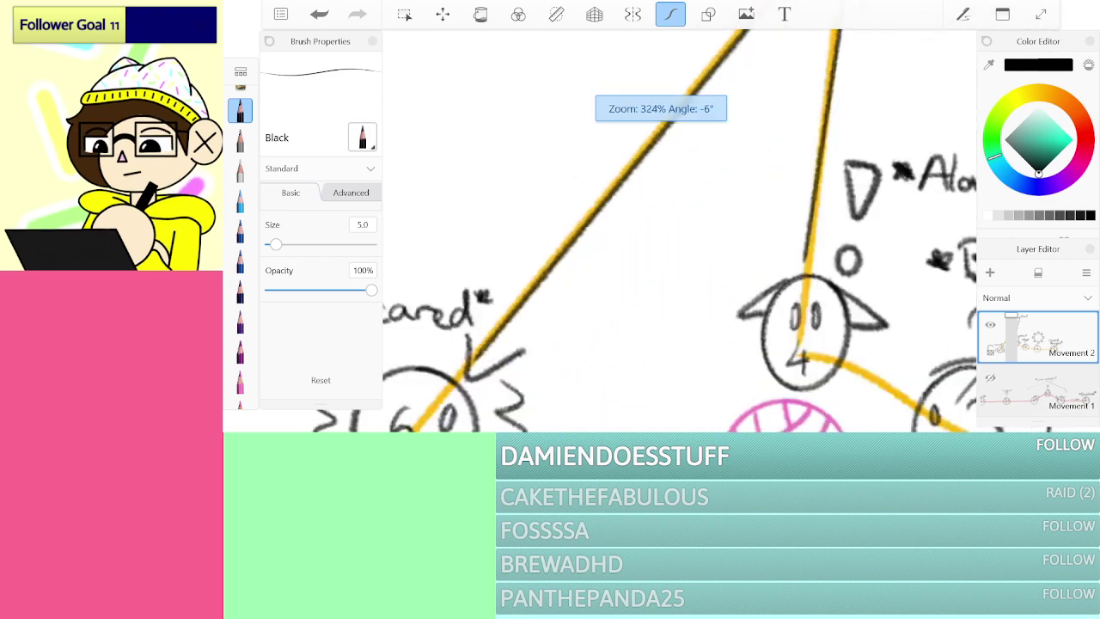
scroll(464, 353, up, 5)
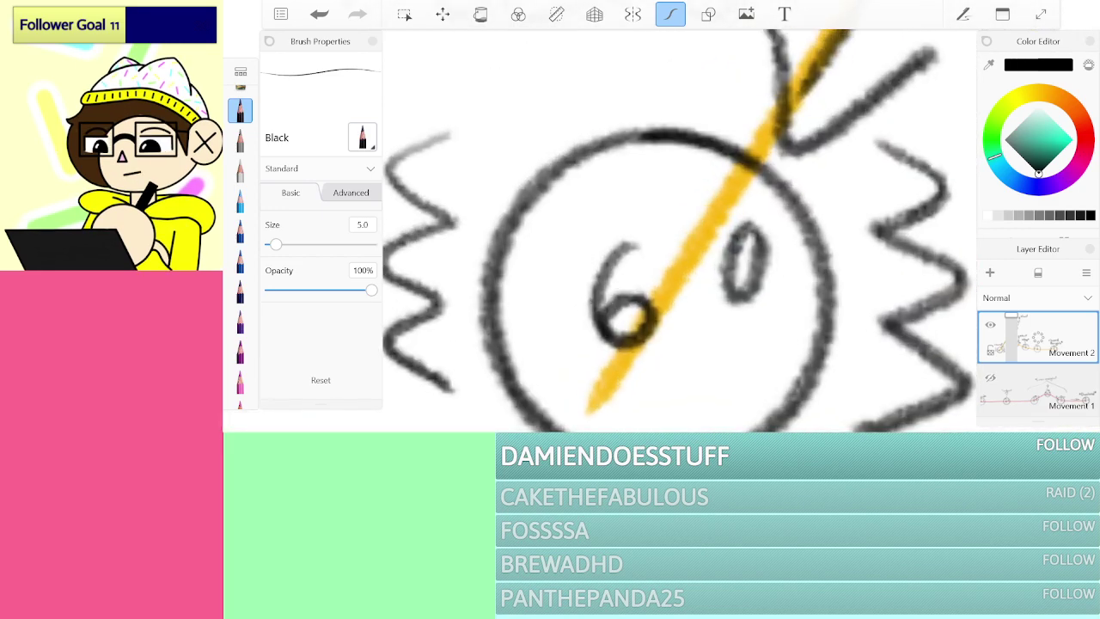
scroll(679, 232, down, 5)
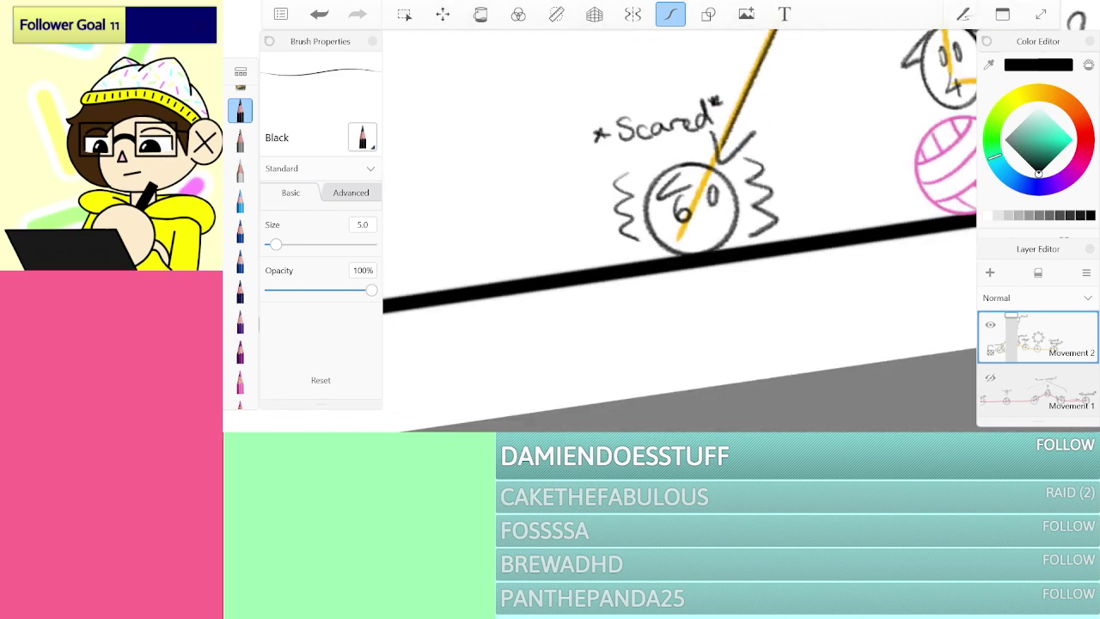
Step: Hide the Movement 2 layer, show the Movement 3 layer and make Movement 3 the active layer
drag(717, 223, 640, 311)
click(990, 325)
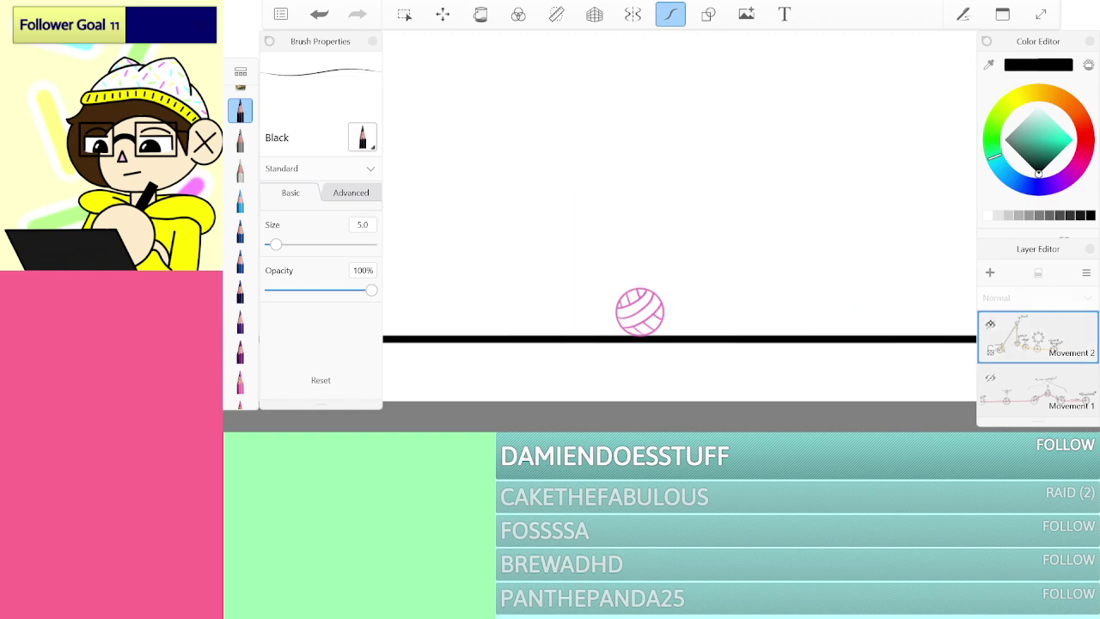
scroll(1038, 361, up, 2)
click(989, 347)
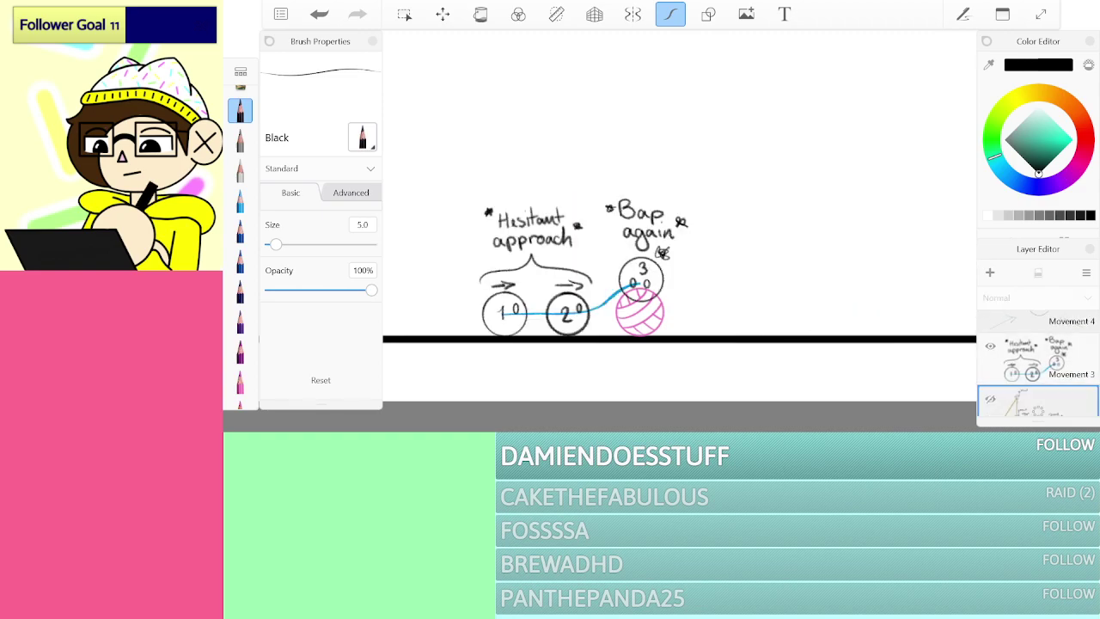
scroll(636, 257, up, 10)
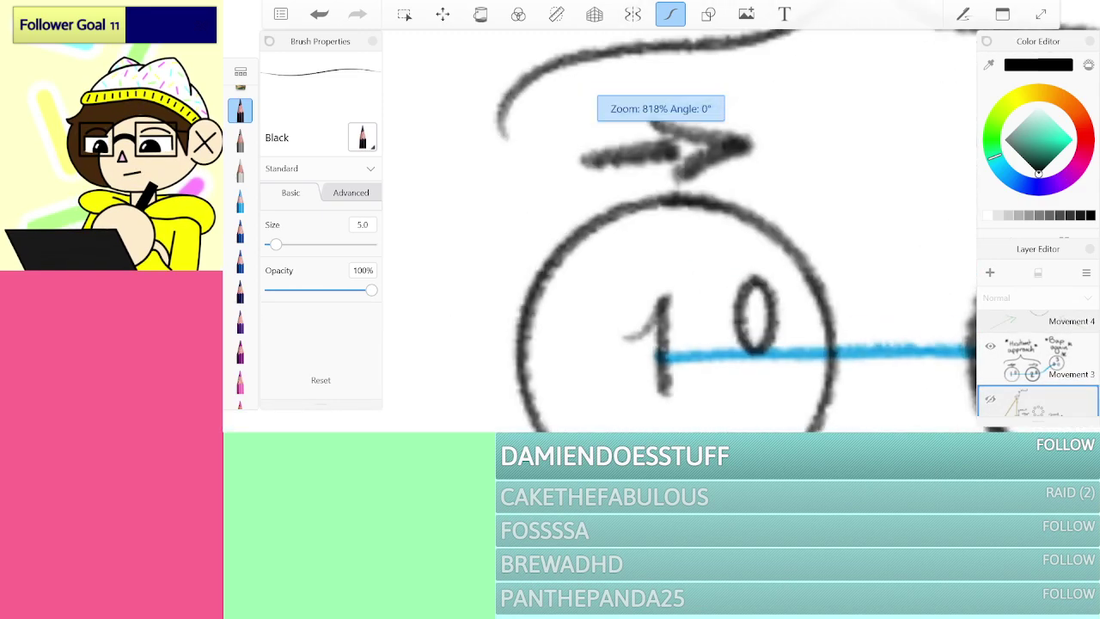
click(713, 250)
scroll(1058, 324, up, 1)
click(1047, 387)
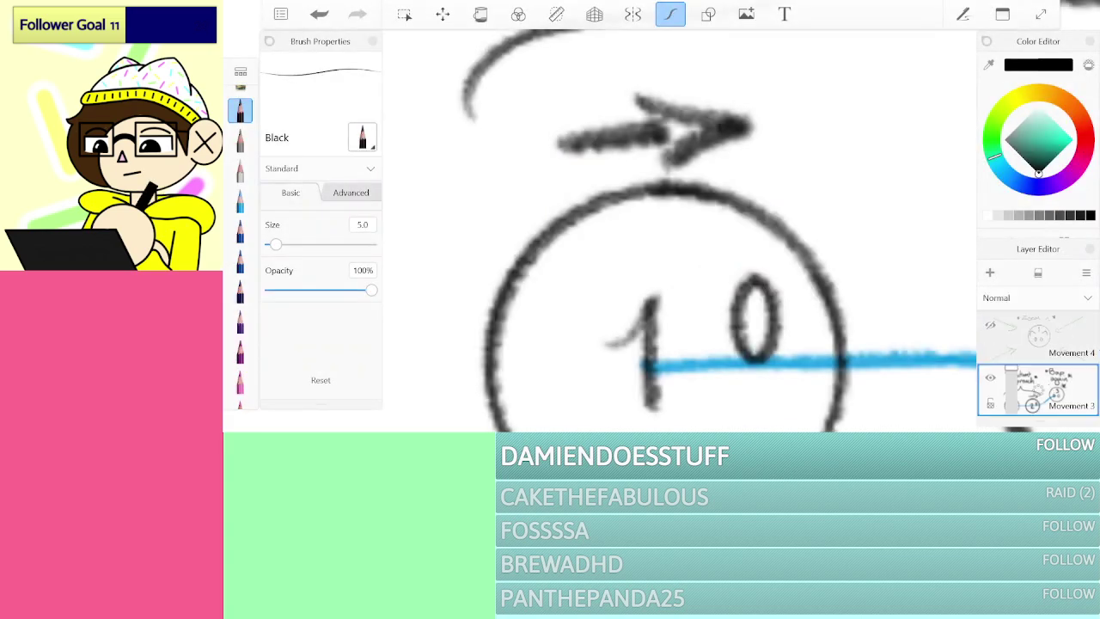
Step: Draw a pointed ear inside the top of pose circles 1 and 2 on the Movement 3 layer
mouse_move(663, 220)
mouse_down()
mouse_move(569, 279)
mouse_move(666, 299)
mouse_up()
drag(584, 275, 698, 277)
scroll(653, 258, down, 5)
scroll(653, 258, up, 2)
scroll(607, 266, up, 3)
mouse_move(620, 302)
mouse_down()
mouse_move(588, 215)
mouse_move(688, 210)
mouse_up()
drag(651, 226, 720, 265)
scroll(653, 258, down, 5)
scroll(730, 223, up, 5)
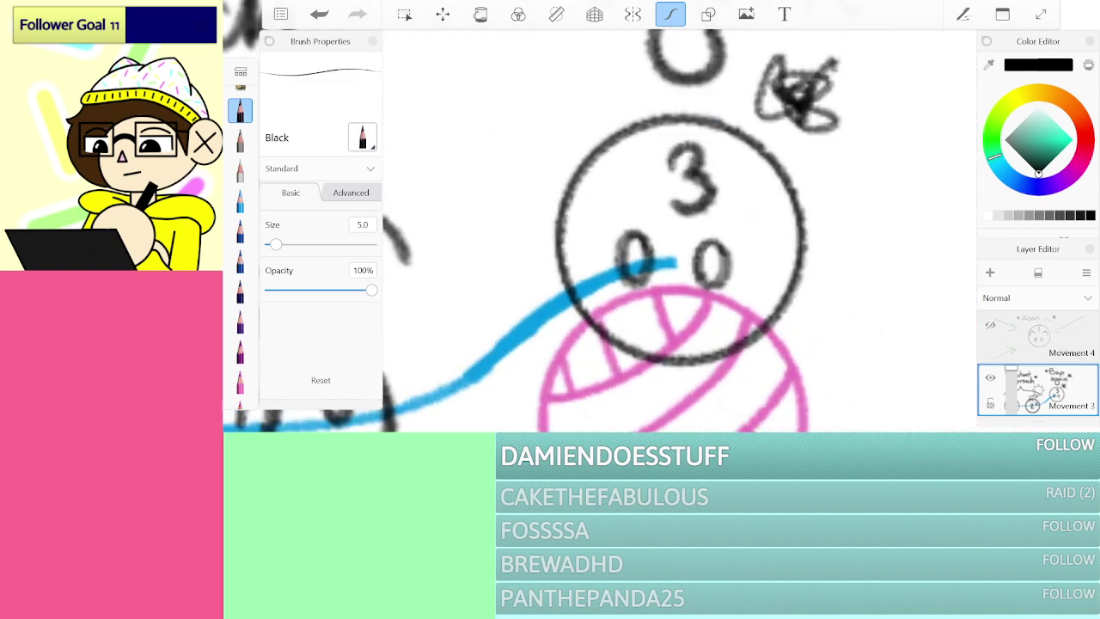
Step: Draw a pointed ear inside each upper side of pose circle 3 on the Movement 3 layer
mouse_move(534, 302)
mouse_down()
mouse_move(561, 245)
mouse_move(613, 232)
mouse_move(640, 276)
mouse_up()
mouse_move(794, 285)
mouse_down()
mouse_move(886, 223)
mouse_move(859, 348)
mouse_up()
scroll(678, 232, down, 6)
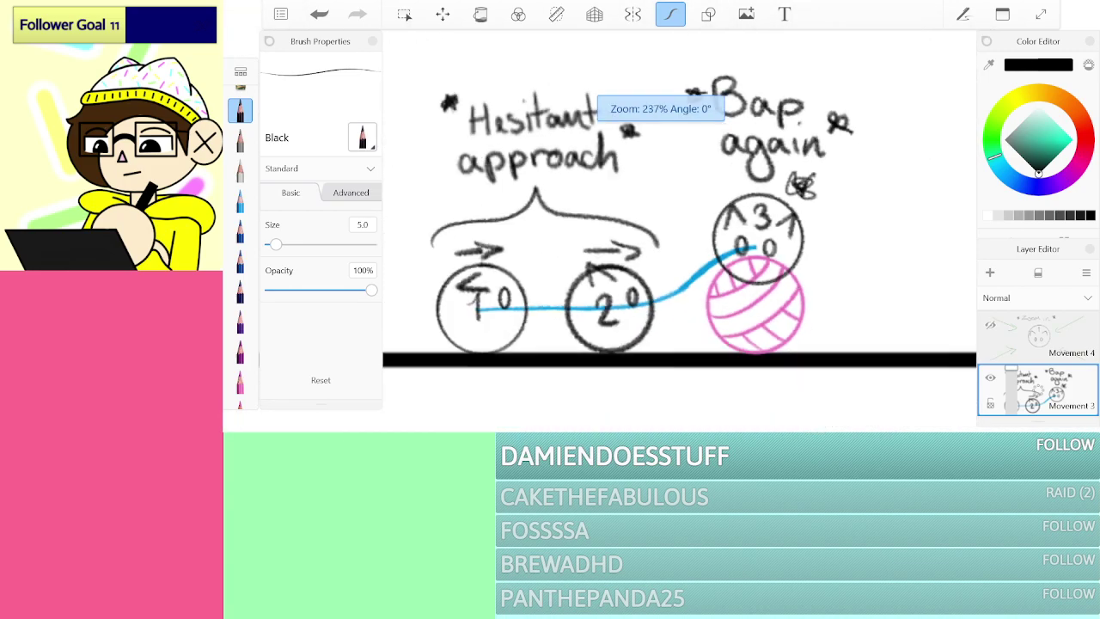
Step: Hide the Movement 3 layer and show the Movement 4 layer with its zoom-in sketch
click(990, 377)
click(990, 324)
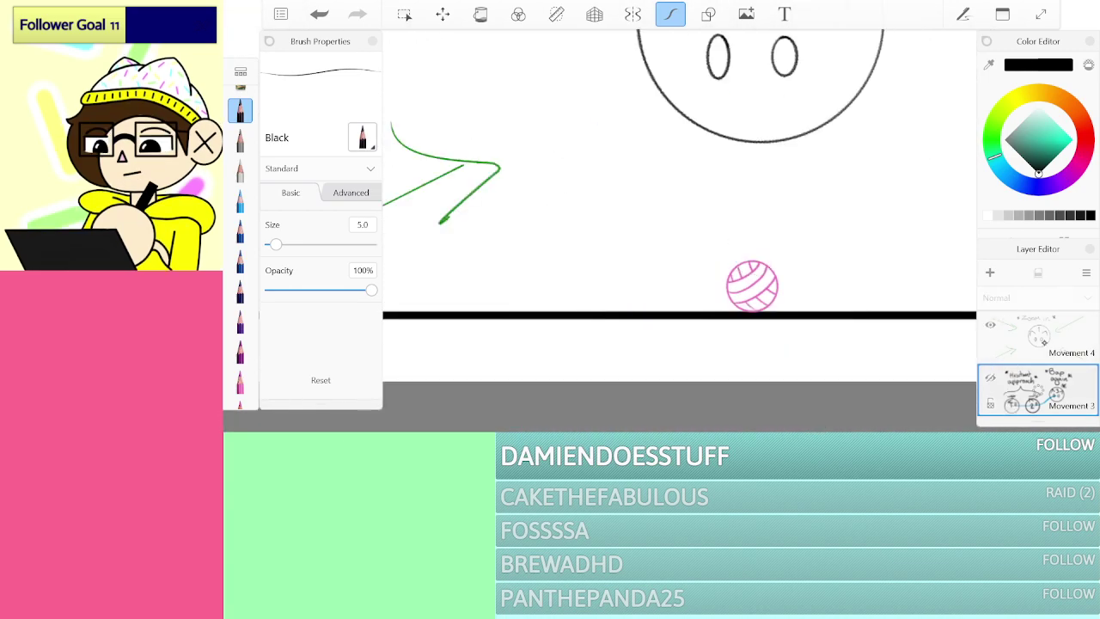
drag(1058, 348, 1057, 410)
scroll(737, 258, down, 5)
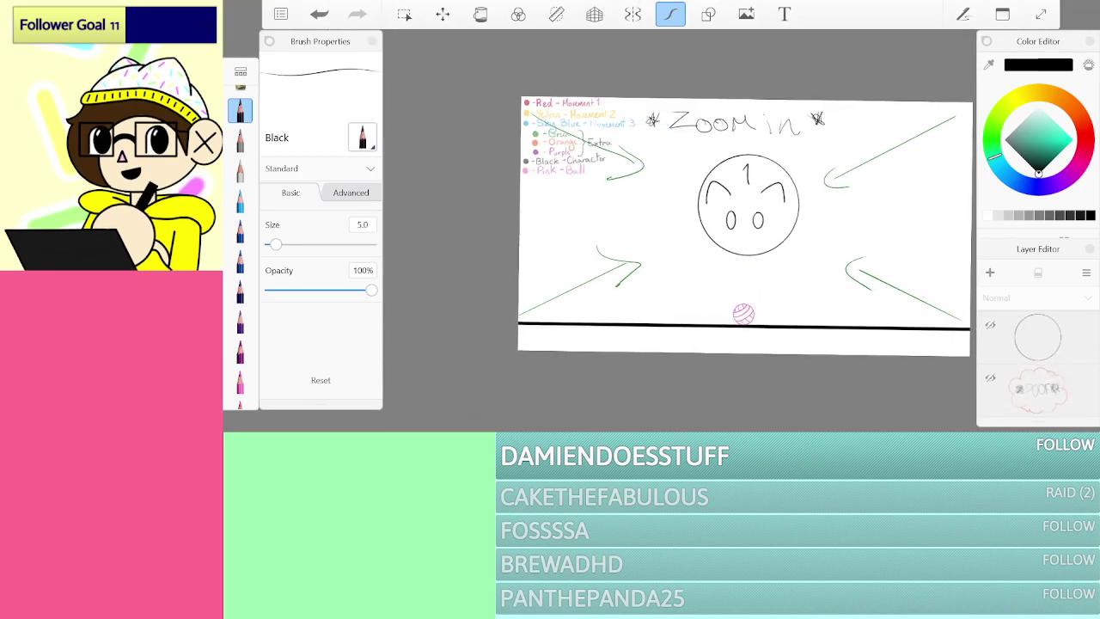
Step: Toggle the cloud and circle layers above Movement 4 to review them, and hide the movement sketches
click(990, 377)
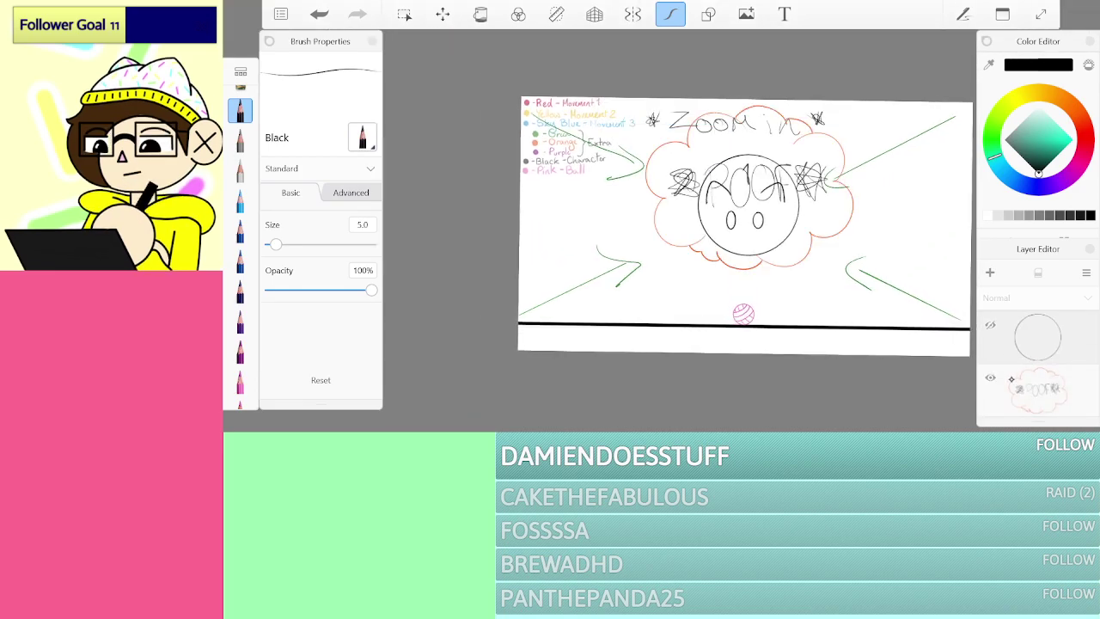
click(990, 377)
mouse_move(1005, 321)
mouse_down()
mouse_move(1005, 404)
mouse_move(1048, 323)
mouse_up()
click(989, 377)
click(989, 323)
click(990, 377)
click(990, 324)
click(990, 377)
Step: Hide the Yarn 1 layer and unlock the ground line layer
drag(1048, 399, 1048, 327)
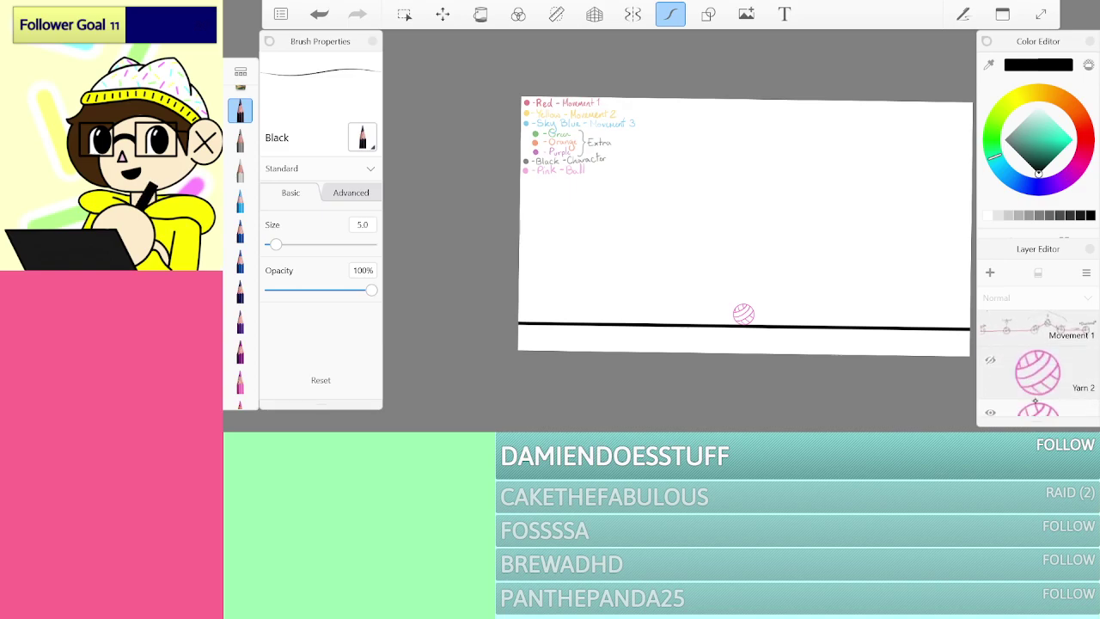
click(990, 324)
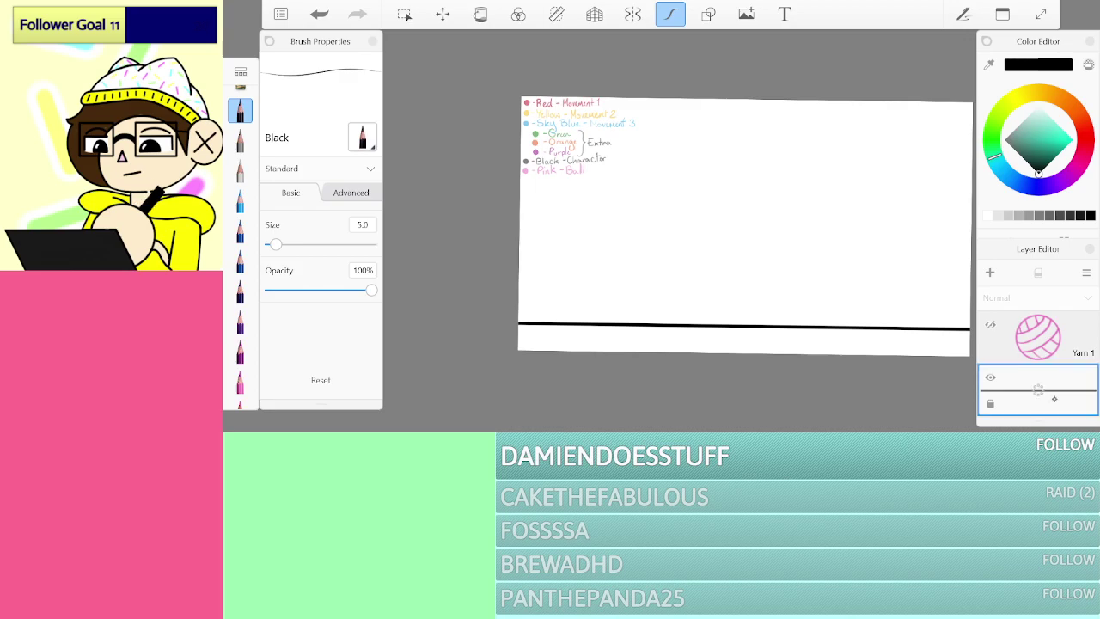
drag(1037, 390, 1007, 420)
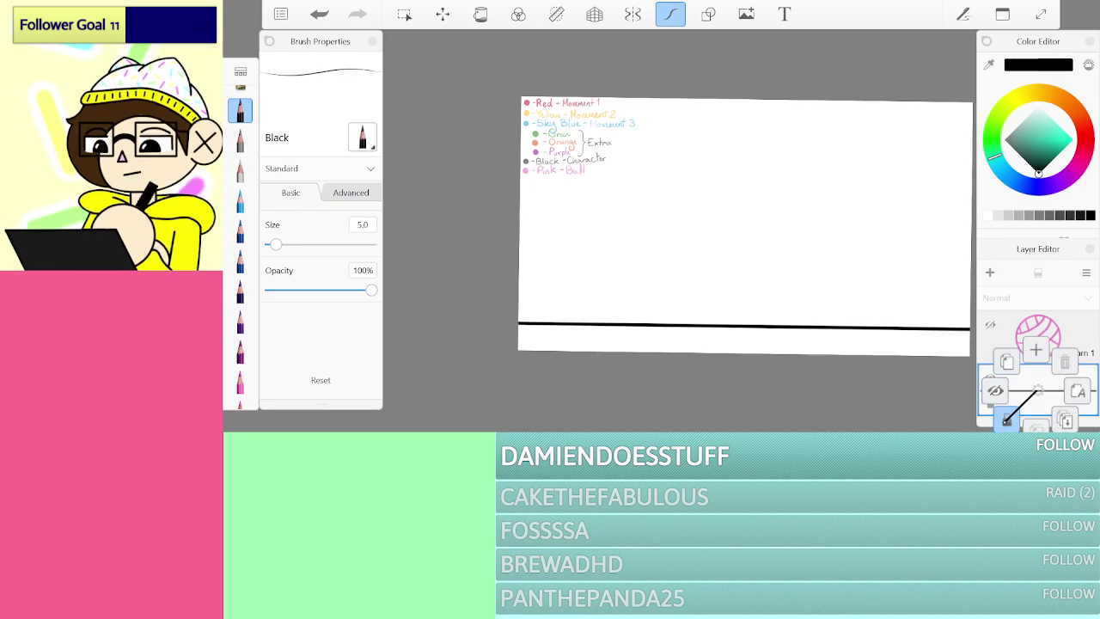
Step: Try to fill the strip below the ground line with black hatching and strokes using the Paintbrush at size 10
click(479, 18)
mouse_move(744, 226)
mouse_down()
mouse_move(692, 193)
mouse_move(762, 175)
mouse_move(739, 276)
mouse_move(776, 293)
mouse_up()
drag(238, 232, 236, 140)
scroll(241, 246, up, 5)
click(239, 150)
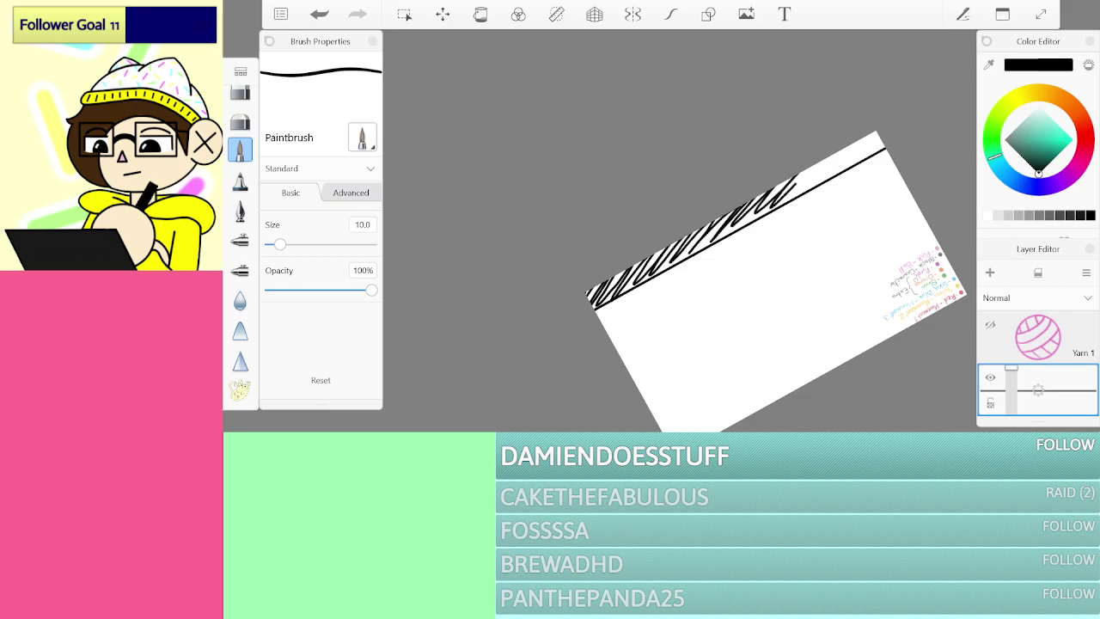
scroll(773, 206, up, 8)
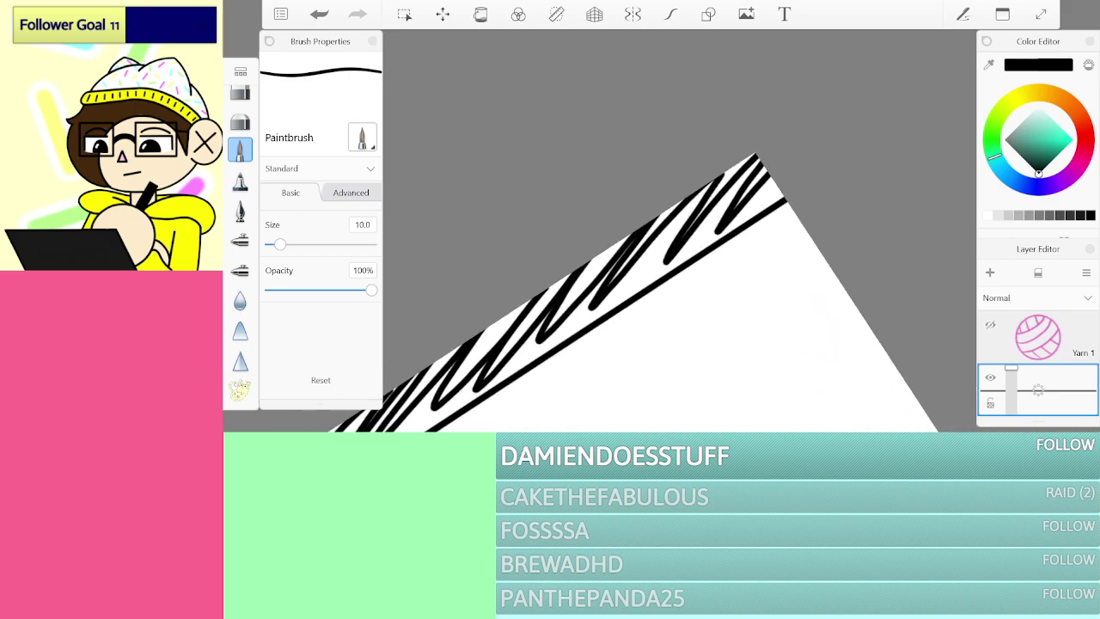
mouse_move(597, 337)
mouse_down()
mouse_move(768, 225)
mouse_move(605, 325)
mouse_move(586, 316)
mouse_move(602, 291)
mouse_move(587, 314)
mouse_move(594, 333)
mouse_up()
mouse_move(550, 292)
mouse_down()
mouse_move(722, 176)
mouse_move(516, 275)
mouse_move(695, 142)
mouse_up()
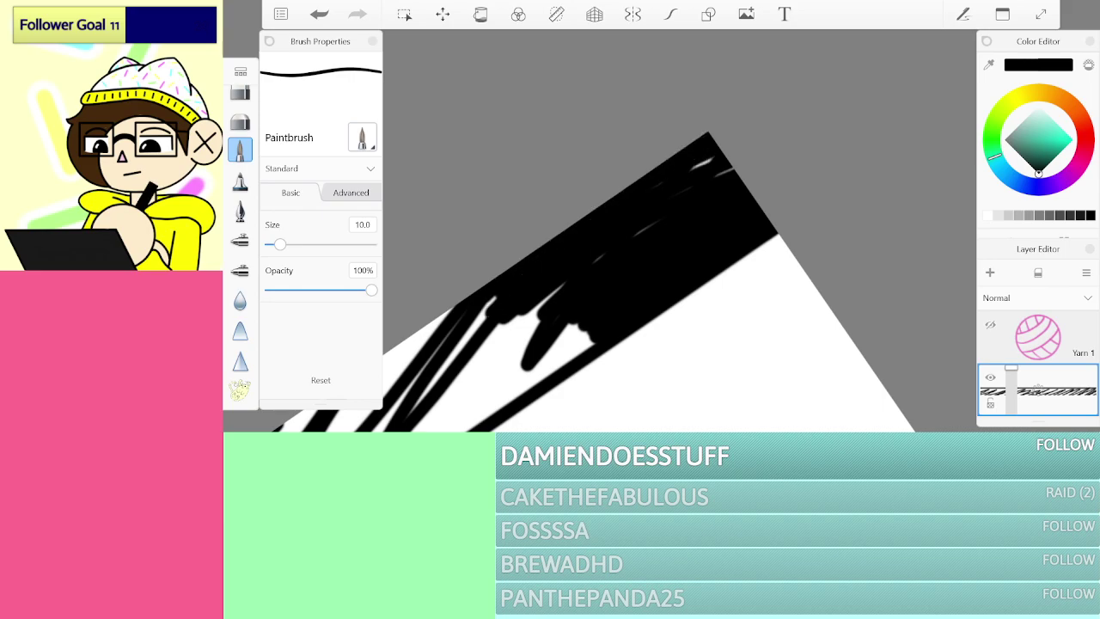
drag(519, 326, 653, 225)
mouse_move(708, 133)
mouse_down()
mouse_move(555, 148)
mouse_move(524, 239)
mouse_move(522, 345)
mouse_up()
Step: Set the Paintbrush size to 50 and paint the rest of the strip below the ground line black
click(373, 220)
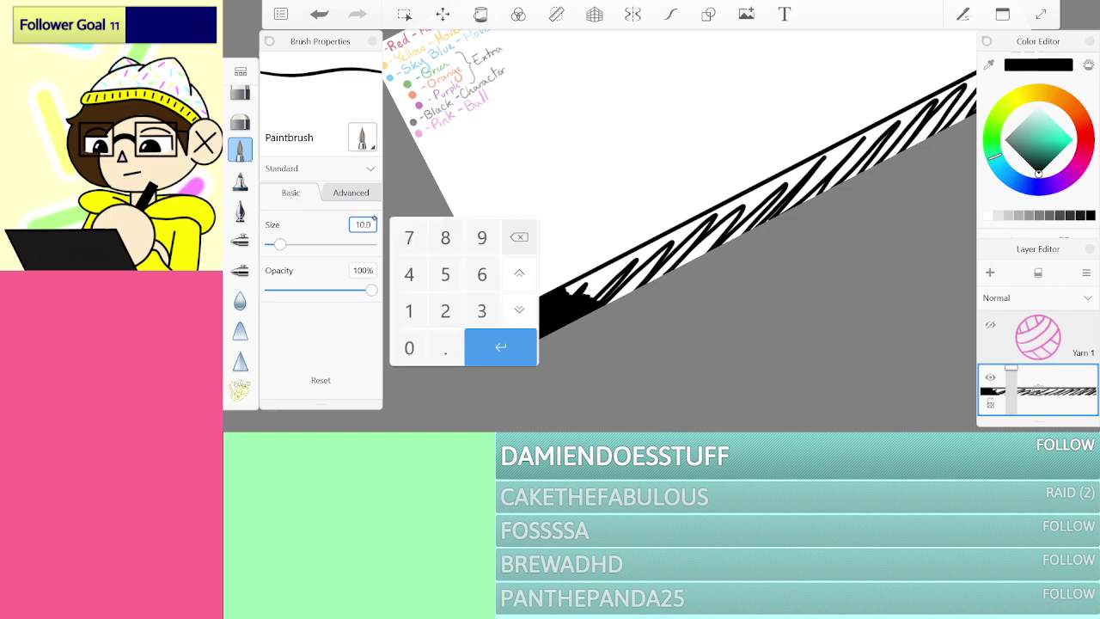
click(501, 347)
mouse_move(773, 198)
mouse_down()
mouse_move(642, 243)
mouse_move(602, 271)
mouse_up()
drag(499, 332, 670, 219)
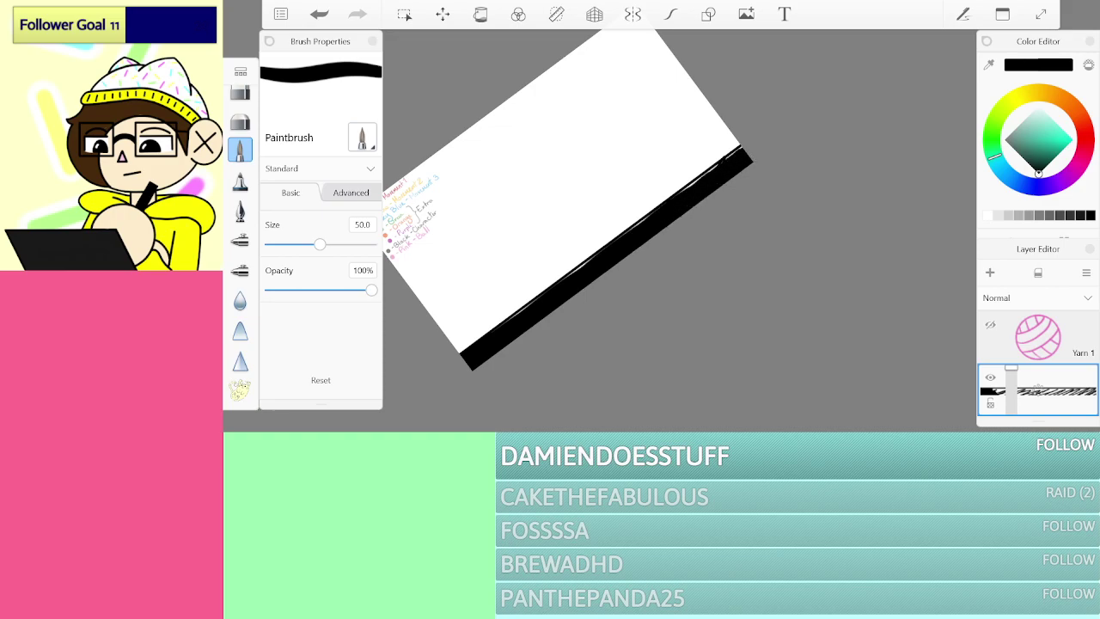
drag(553, 187, 626, 172)
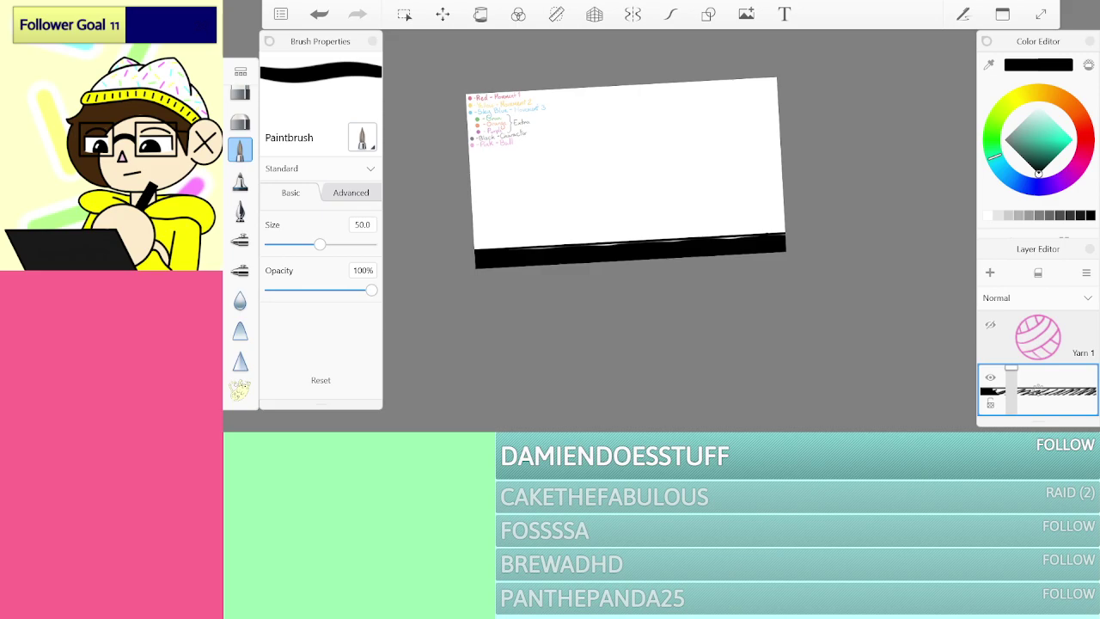
Step: Undo the black strokes painted below the line on the ground line layer
key(ctrl+z)
key(ctrl+z)
key(ctrl+z)
key(ctrl+z)
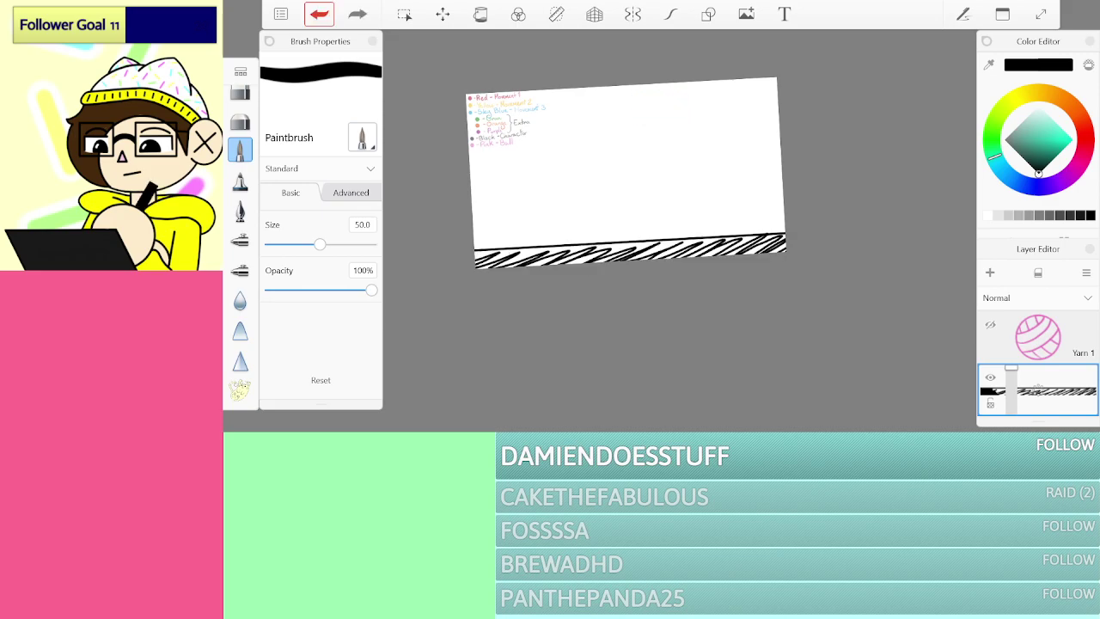
Step: Lower the ground line layer's opacity, then paint a thick black band under the line on a new layer beneath it
click(1060, 376)
drag(1022, 383, 1011, 357)
click(1030, 404)
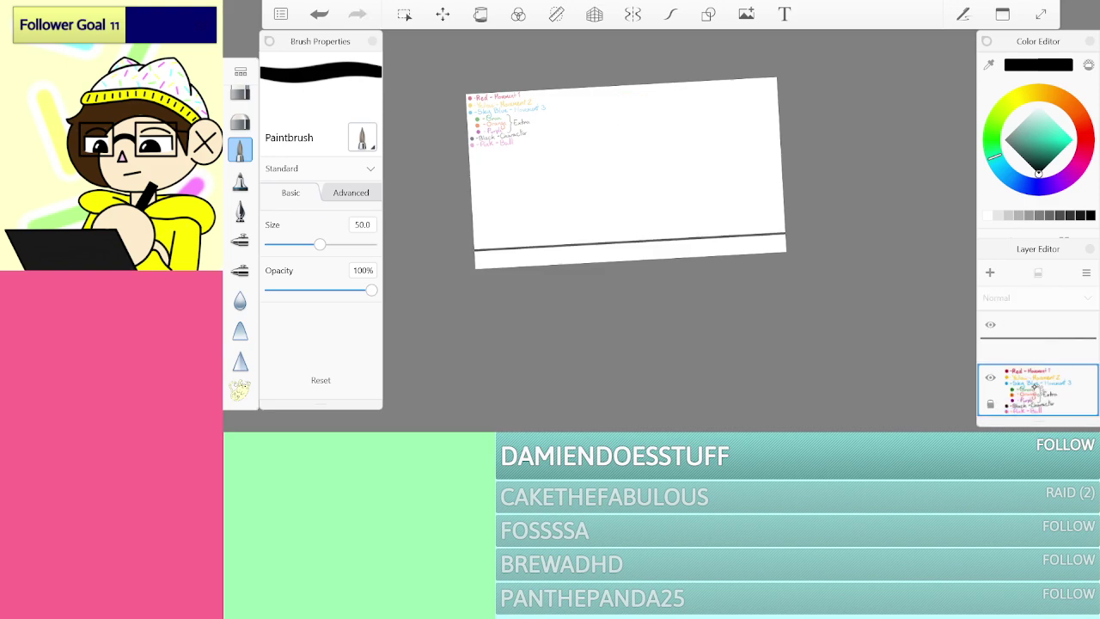
click(990, 271)
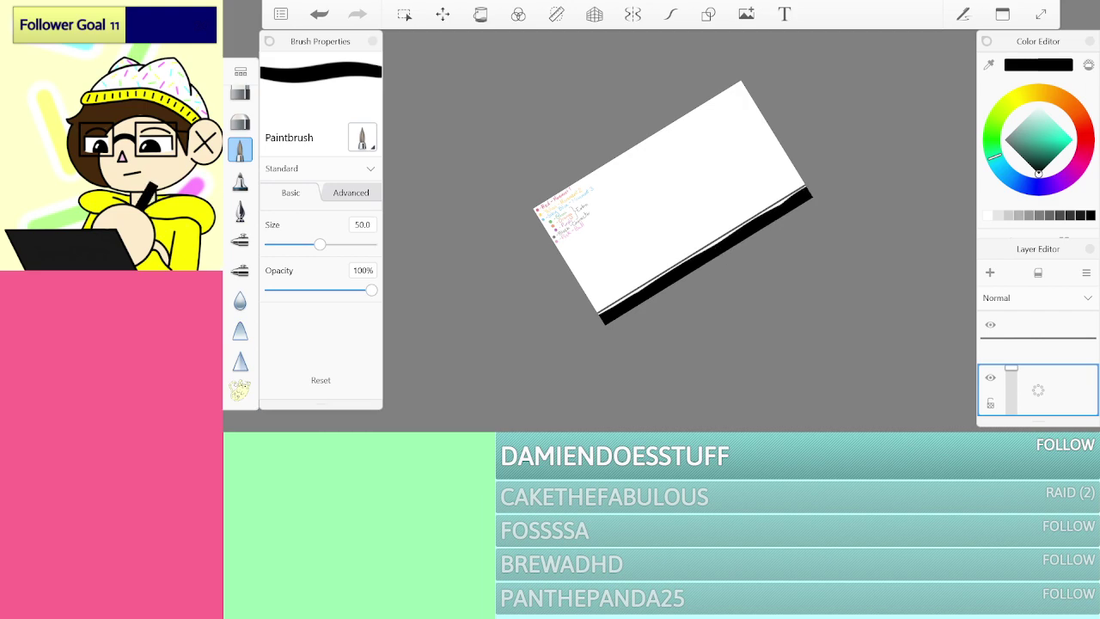
Step: Set the Paintbrush size to 20 and start filling the white gap between the black band and the ground line
scroll(797, 193, up, 10)
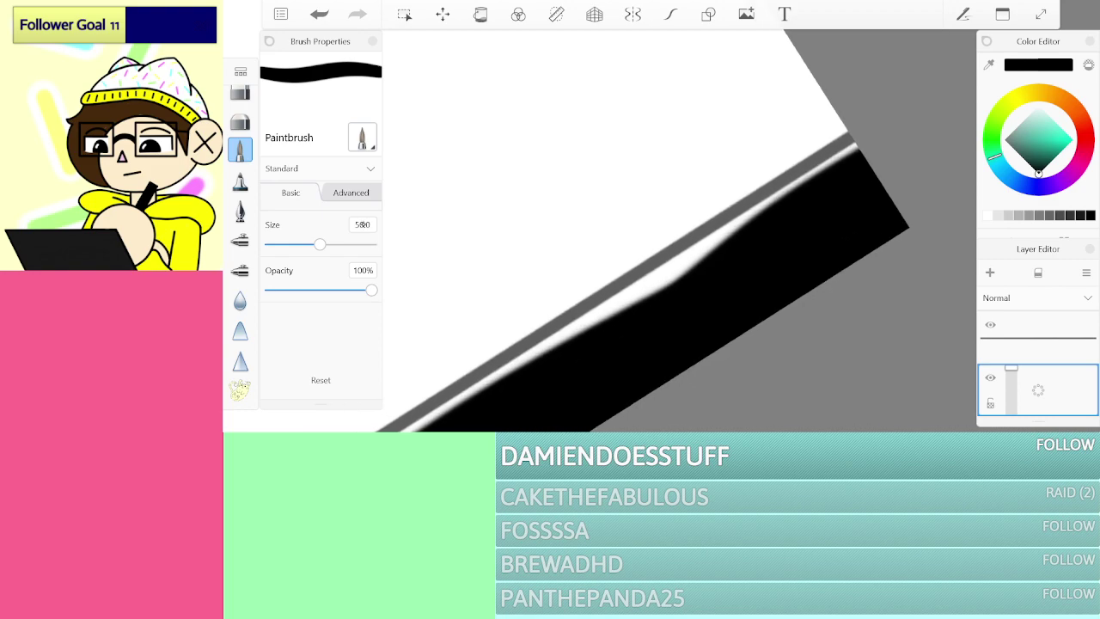
click(363, 224)
text(2)
click(409, 347)
click(500, 346)
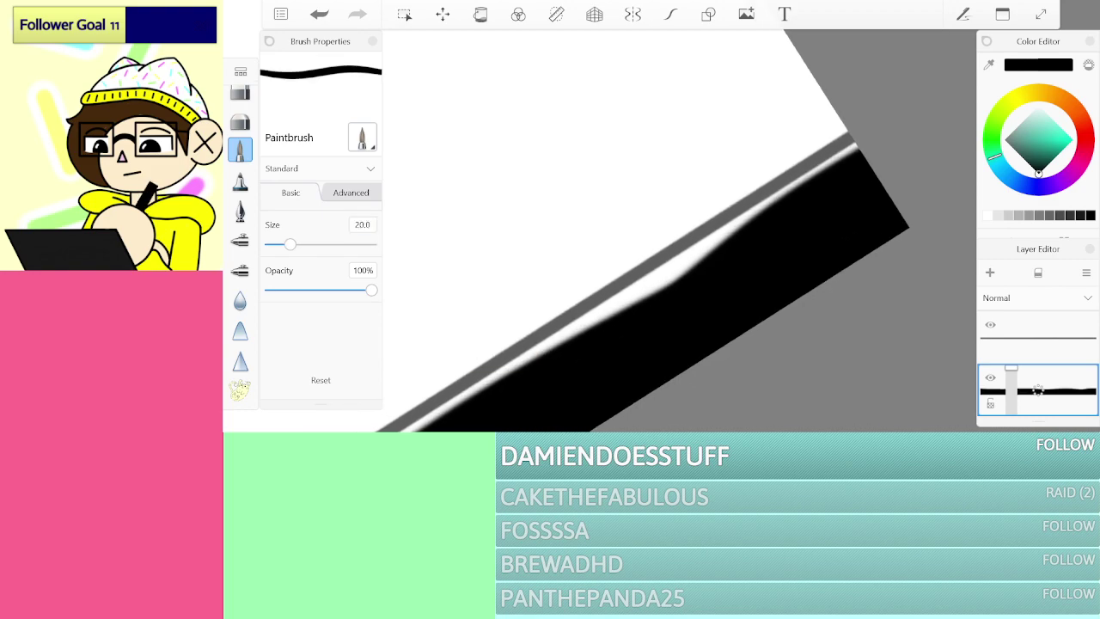
drag(689, 292, 756, 213)
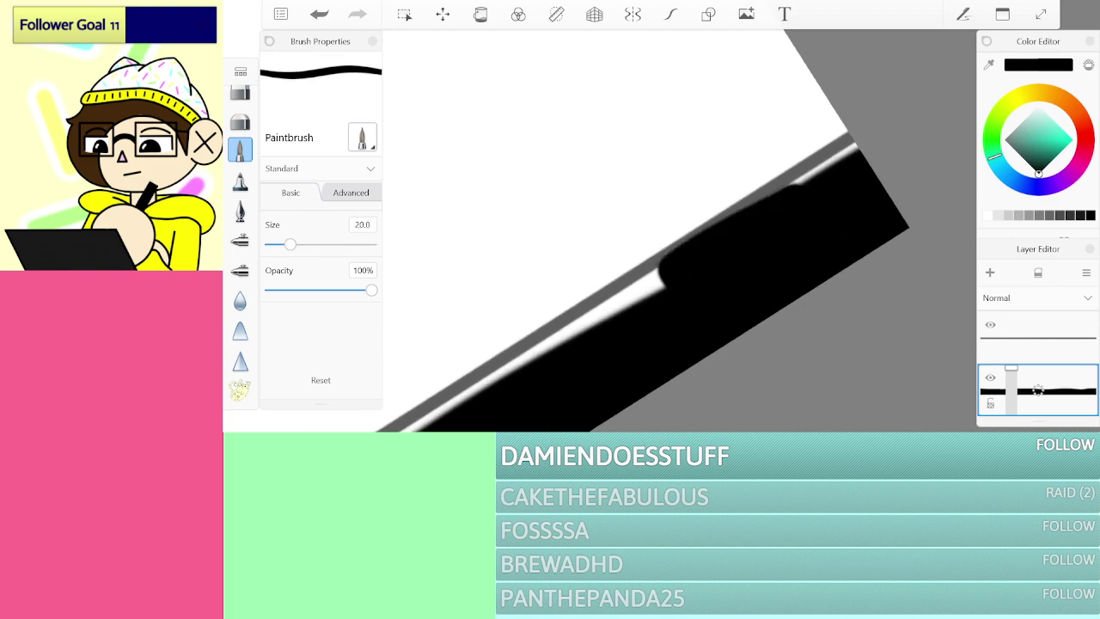
drag(619, 301, 715, 155)
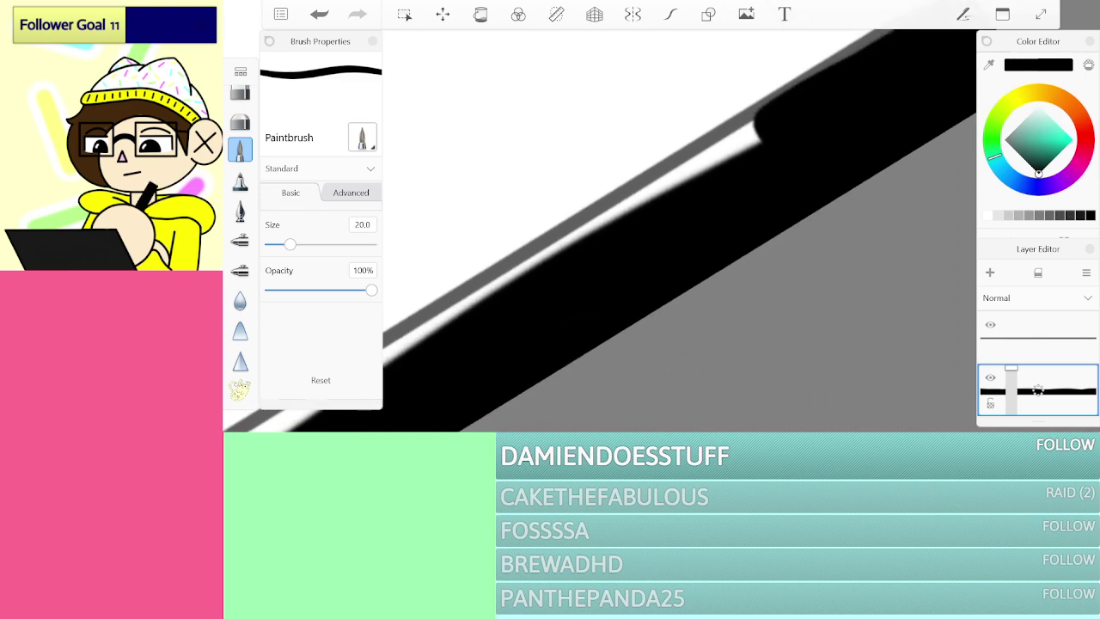
mouse_move(612, 215)
mouse_down()
mouse_move(731, 151)
mouse_move(752, 125)
mouse_up()
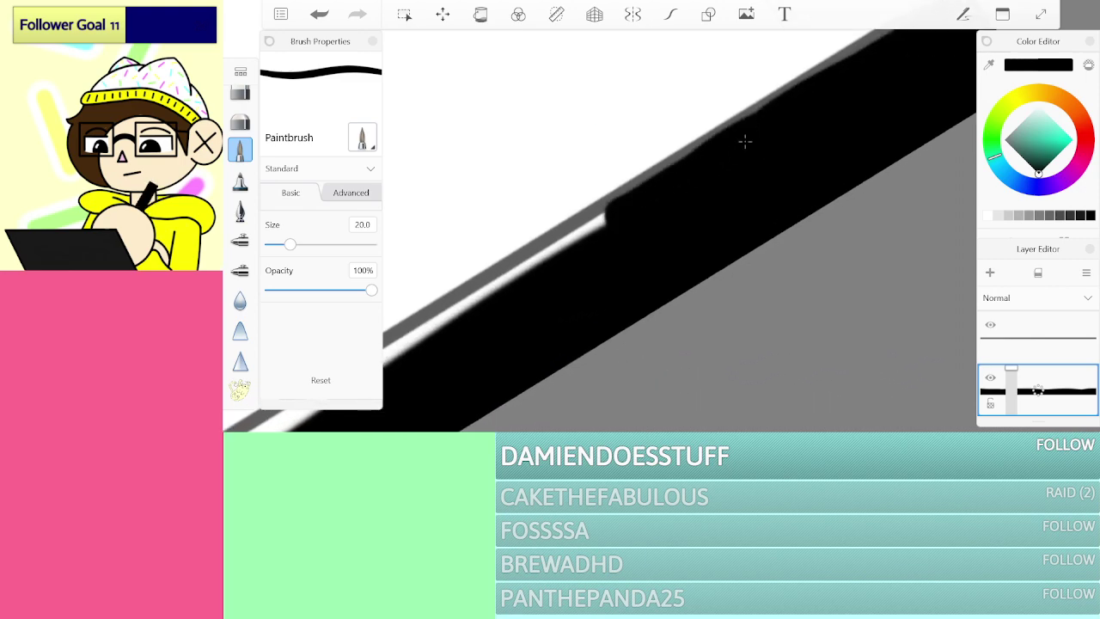
Step: Redo the uneven gap-filling strokes and extend the black fill further along the ground line
mouse_move(606, 214)
mouse_down()
mouse_move(766, 138)
mouse_move(628, 232)
mouse_move(744, 148)
mouse_move(686, 176)
mouse_up()
click(319, 14)
drag(618, 233, 771, 115)
drag(637, 213, 757, 126)
key(ctrl+z)
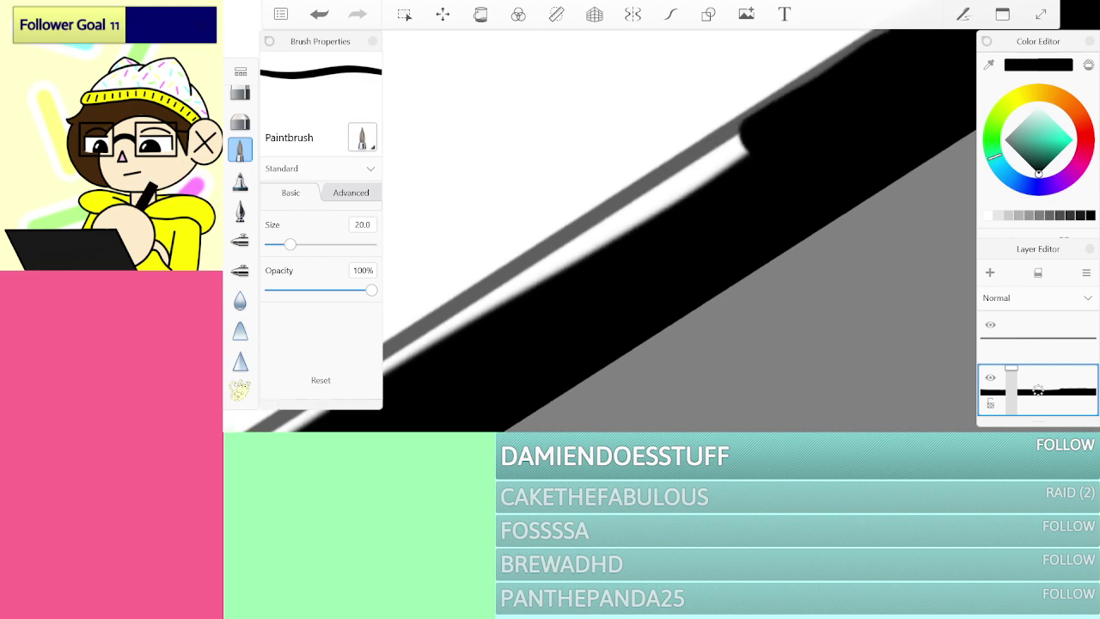
drag(627, 221, 744, 142)
drag(608, 238, 694, 197)
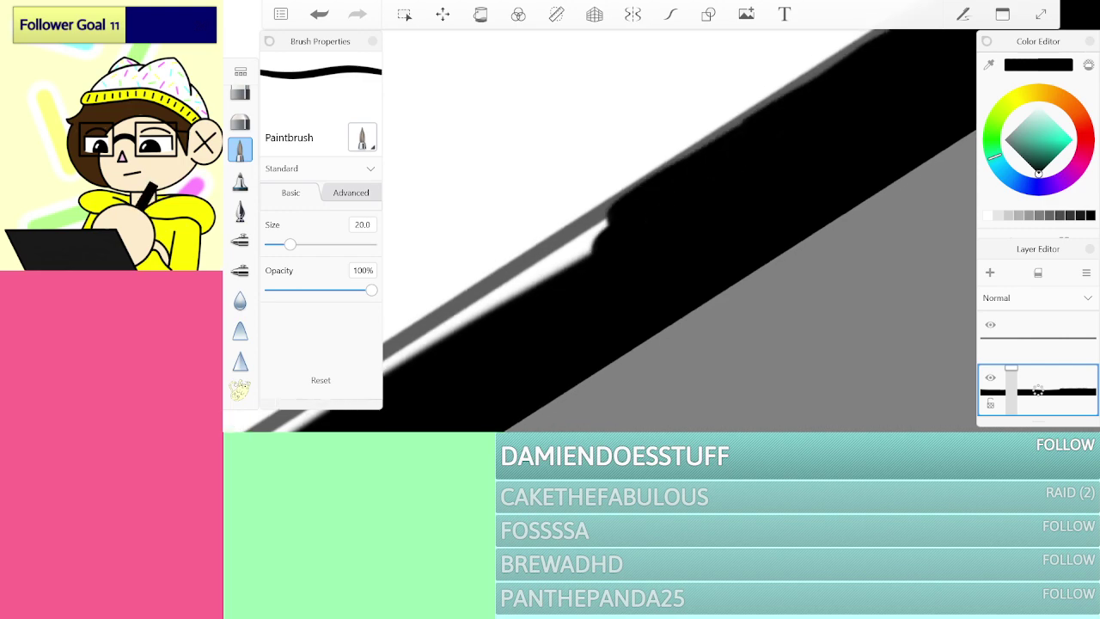
Step: Continue the black fill along the middle stretch of the ground line, repainting strokes that cross its edge
mouse_move(590, 243)
mouse_down()
mouse_move(449, 334)
mouse_move(710, 138)
mouse_up()
drag(556, 211, 743, 103)
key(ctrl+z)
click(554, 210)
mouse_move(554, 211)
mouse_down()
mouse_move(717, 131)
mouse_move(546, 216)
mouse_up()
drag(546, 216, 730, 117)
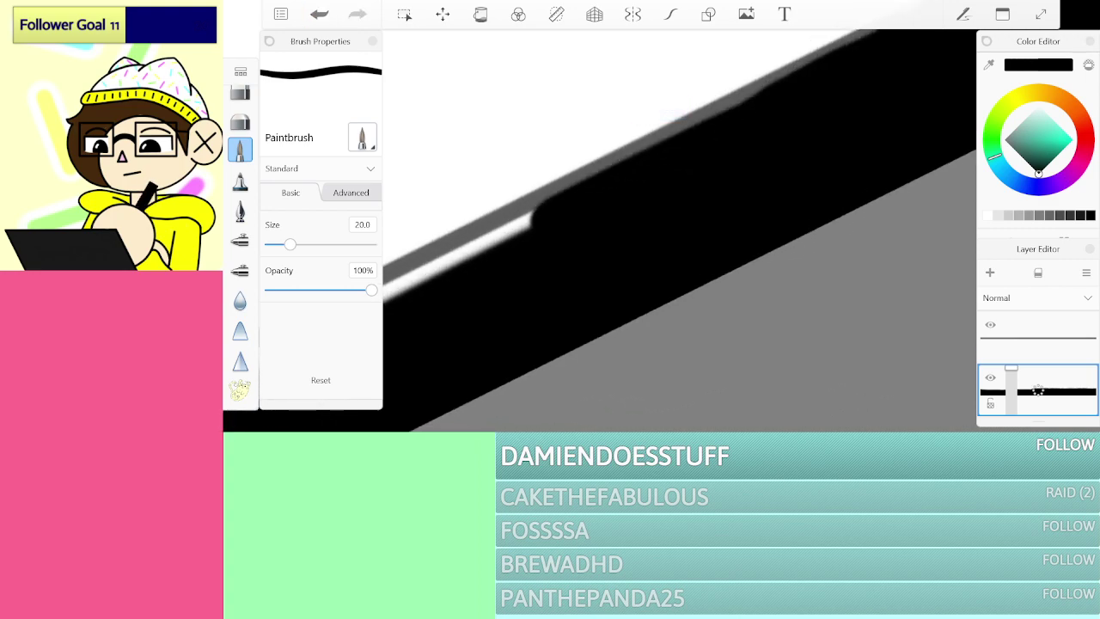
drag(533, 215, 726, 116)
drag(602, 177, 730, 110)
drag(597, 176, 793, 93)
drag(651, 150, 800, 87)
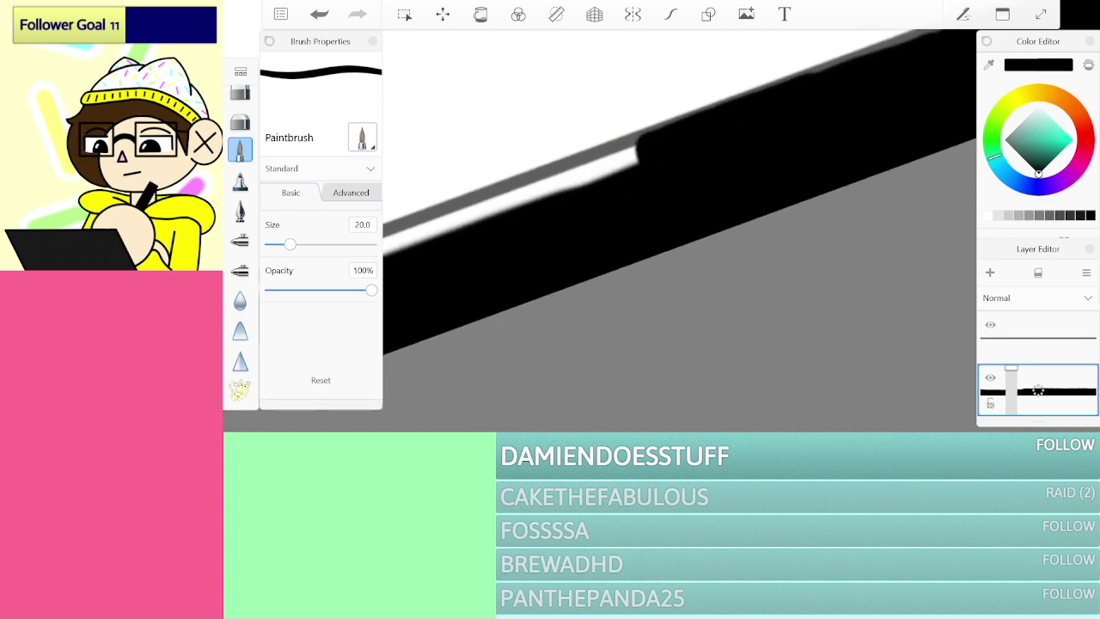
Step: Finish filling the gap under the ground line in black up to the canvas's left edge
key(ctrl+z)
drag(653, 155, 795, 84)
mouse_move(646, 148)
mouse_down()
mouse_move(847, 79)
mouse_move(550, 199)
mouse_up()
mouse_move(516, 215)
mouse_down()
mouse_move(417, 250)
mouse_move(634, 163)
mouse_up()
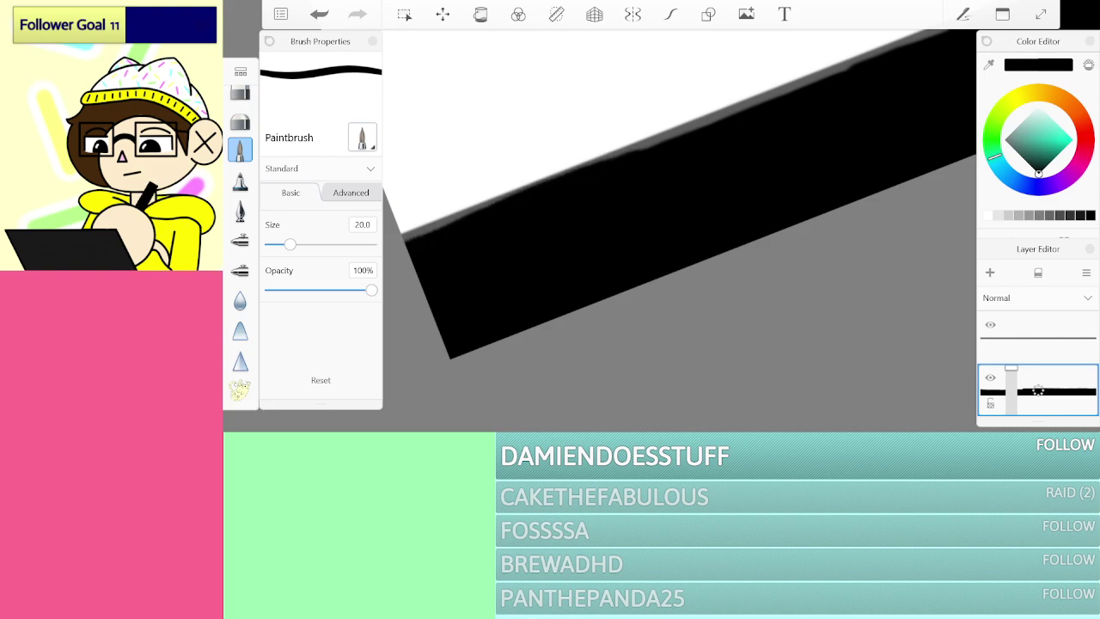
key(ctrl+z)
drag(410, 254, 852, 81)
scroll(661, 193, down, 5)
scroll(662, 194, down, 8)
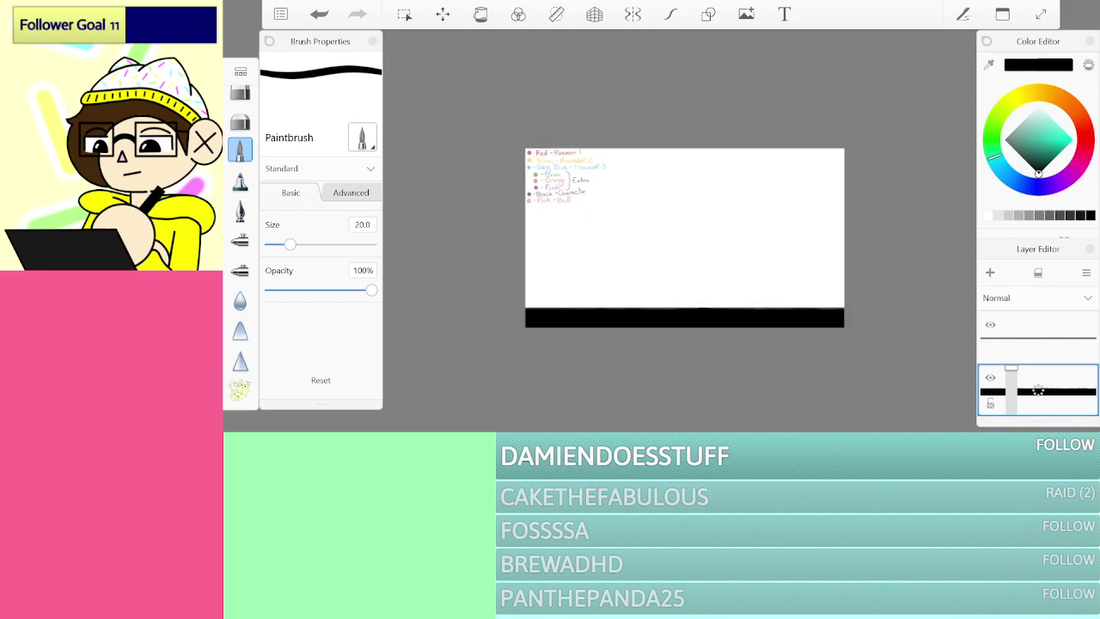
Step: Restore the ground line layer to full opacity and compare the scene with the black band shown and hidden
click(1026, 343)
drag(1018, 336, 1019, 300)
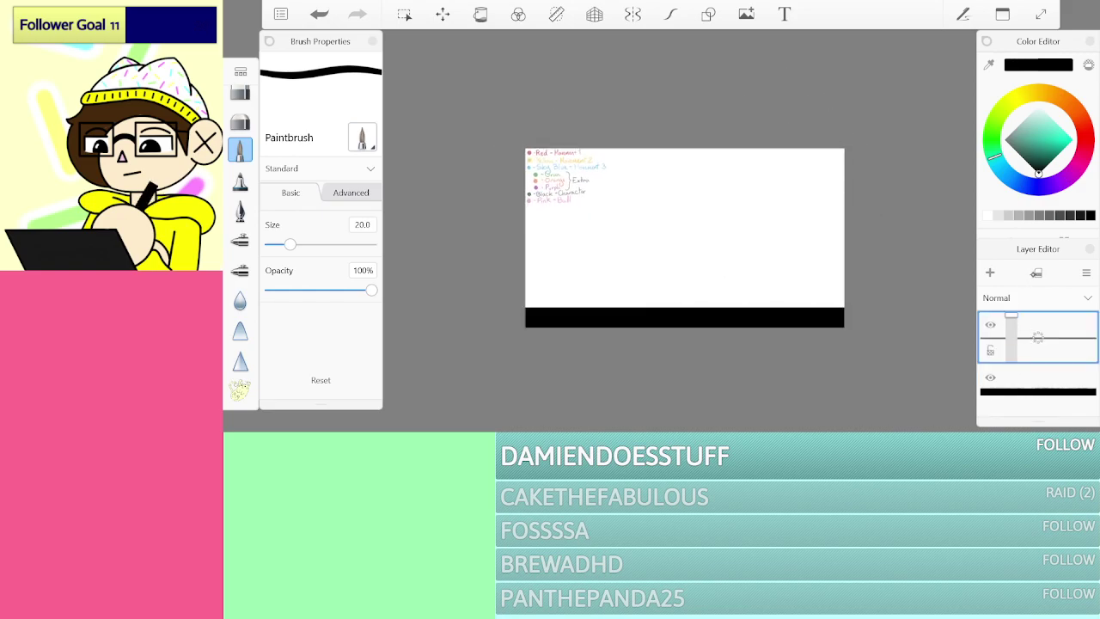
click(992, 378)
click(992, 378)
click(989, 377)
click(991, 377)
click(990, 379)
Step: Keep the black band layer out of view and lock the ground line layer
drag(1039, 391, 1008, 376)
click(1048, 337)
click(1011, 316)
drag(1038, 339, 1007, 382)
Step: Paste the cat character reference image onto a new layer above the ground line and inspect it
scroll(1061, 348, down, 10)
scroll(1038, 360, up, 2)
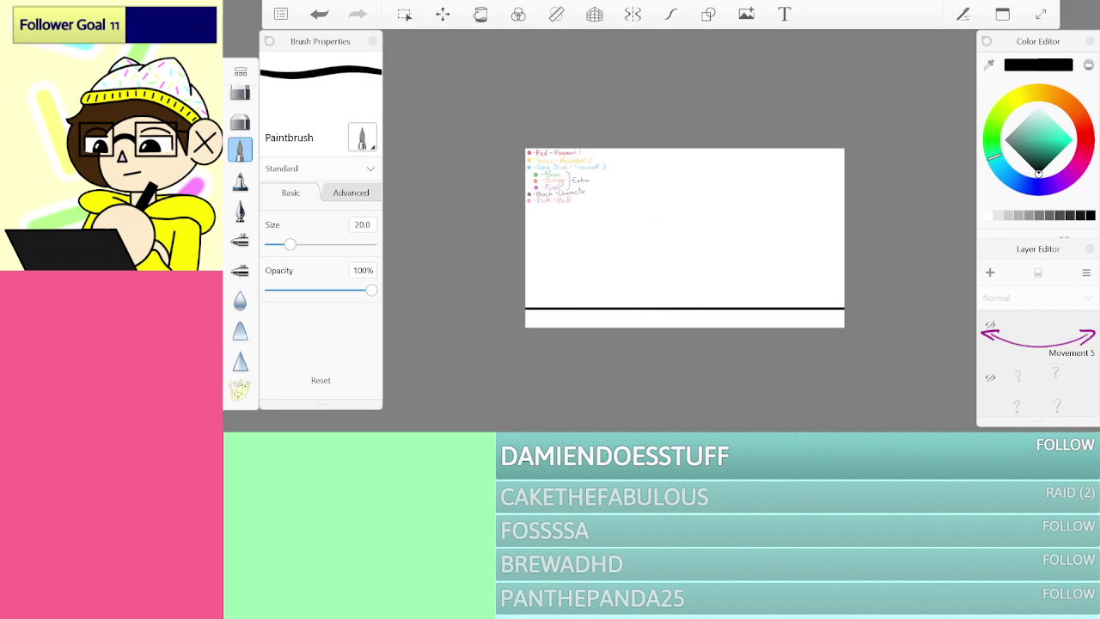
key(ctrl+v)
scroll(852, 229, up, 5)
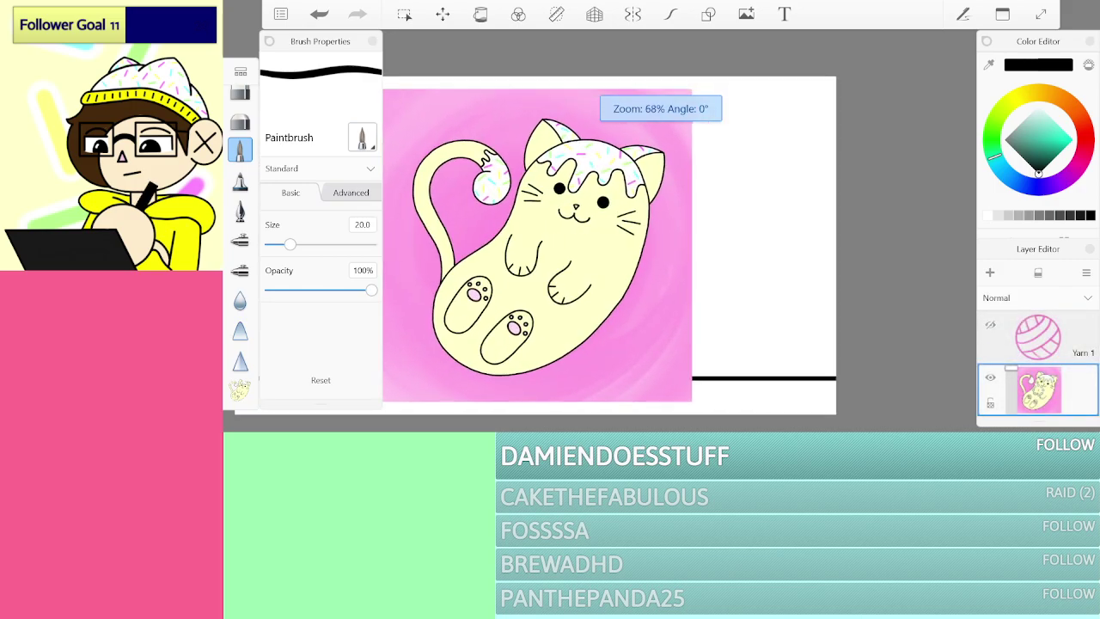
scroll(593, 232, up, 2)
scroll(602, 240, down, 3)
scroll(670, 241, up, 2)
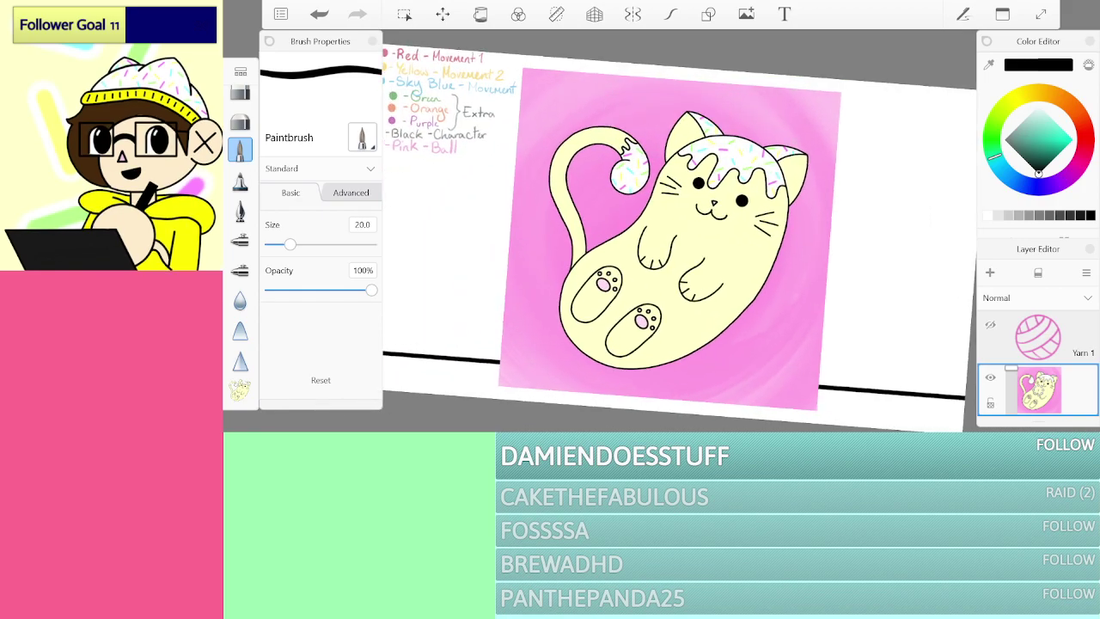
scroll(670, 240, up, 3)
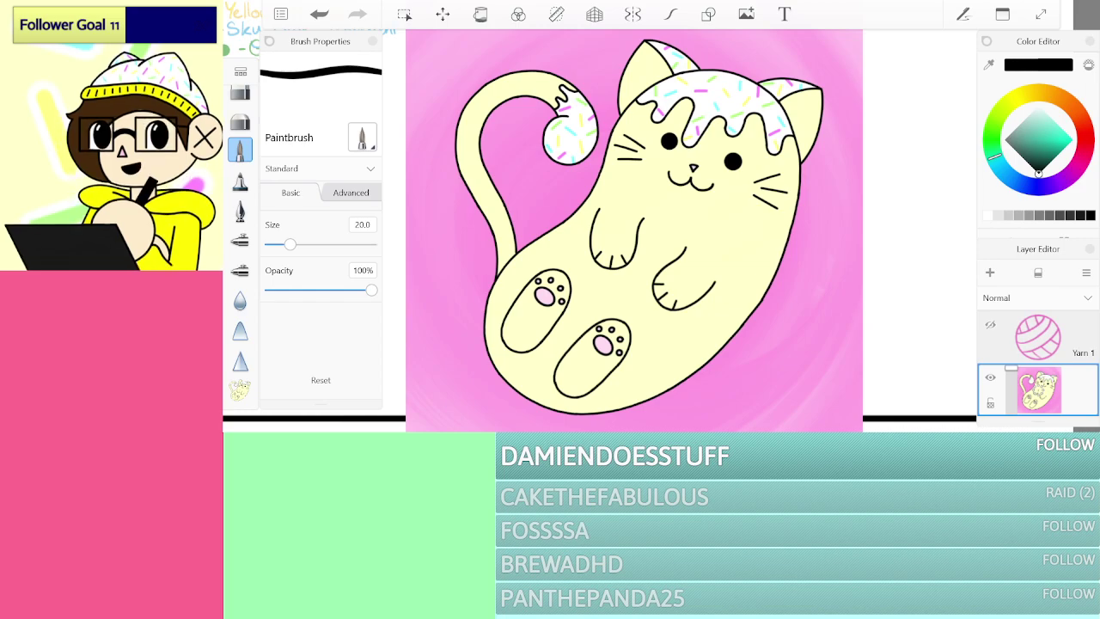
scroll(636, 223, down, 4)
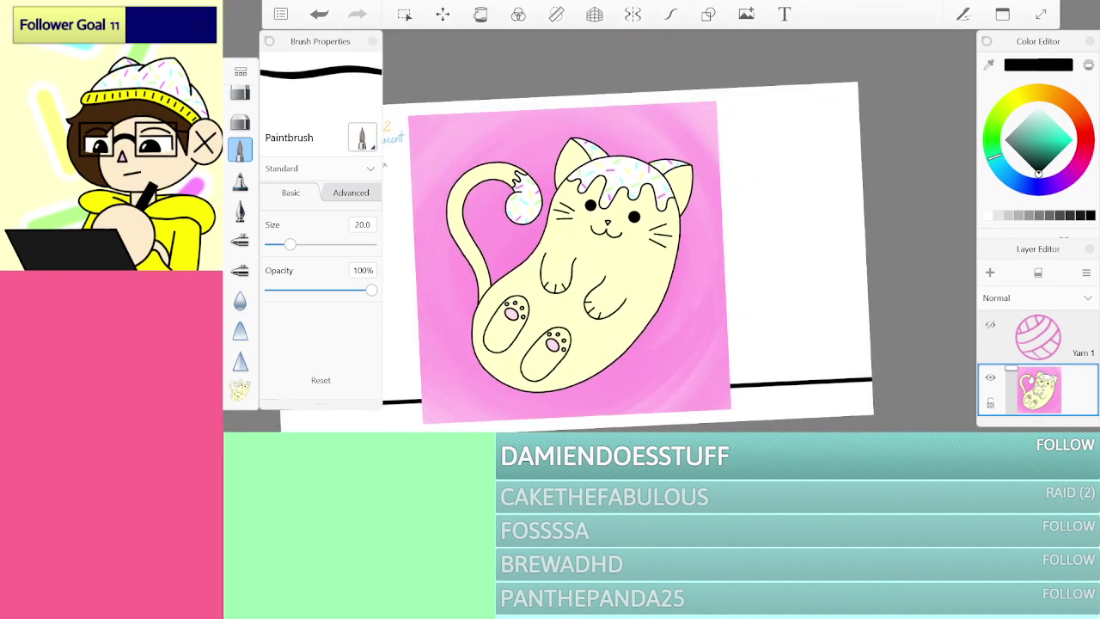
Step: Shrink the cat reference image and move it into the upper-right corner of the canvas
key(v)
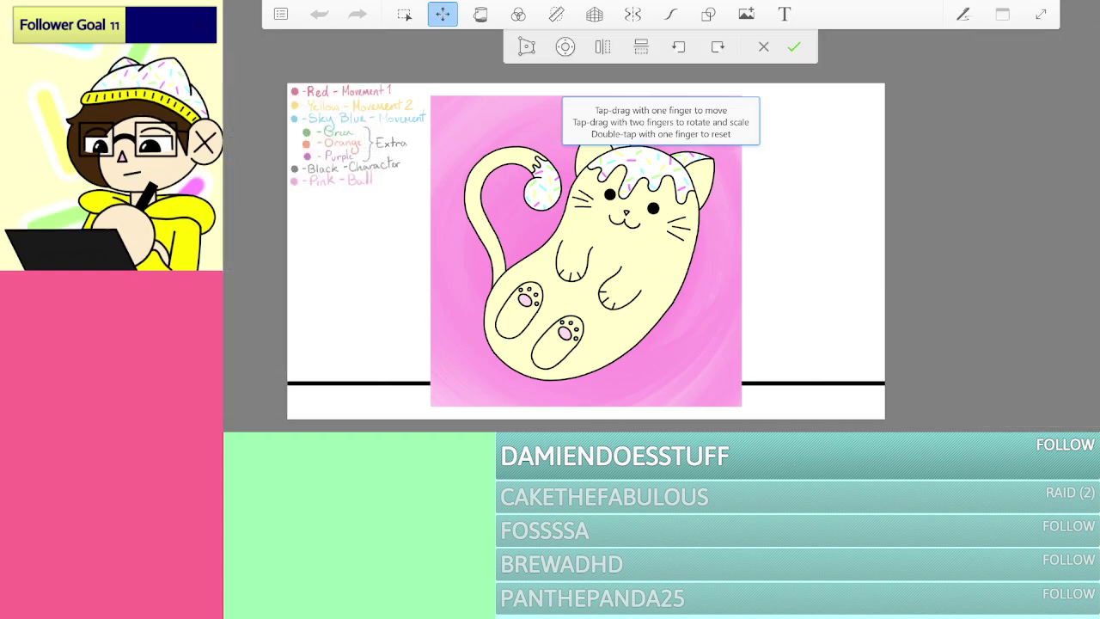
drag(586, 251, 828, 139)
key(Return)
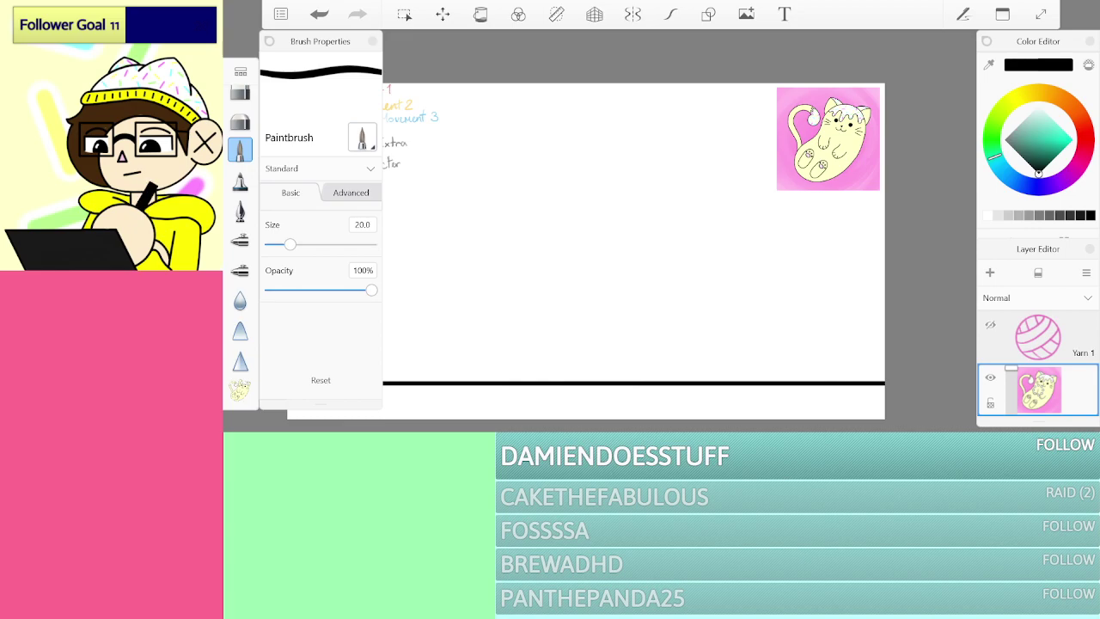
Step: Stamp one large cat on the canvas with the Minicakekitty brush at size 511
scroll(1037, 361, down, 5)
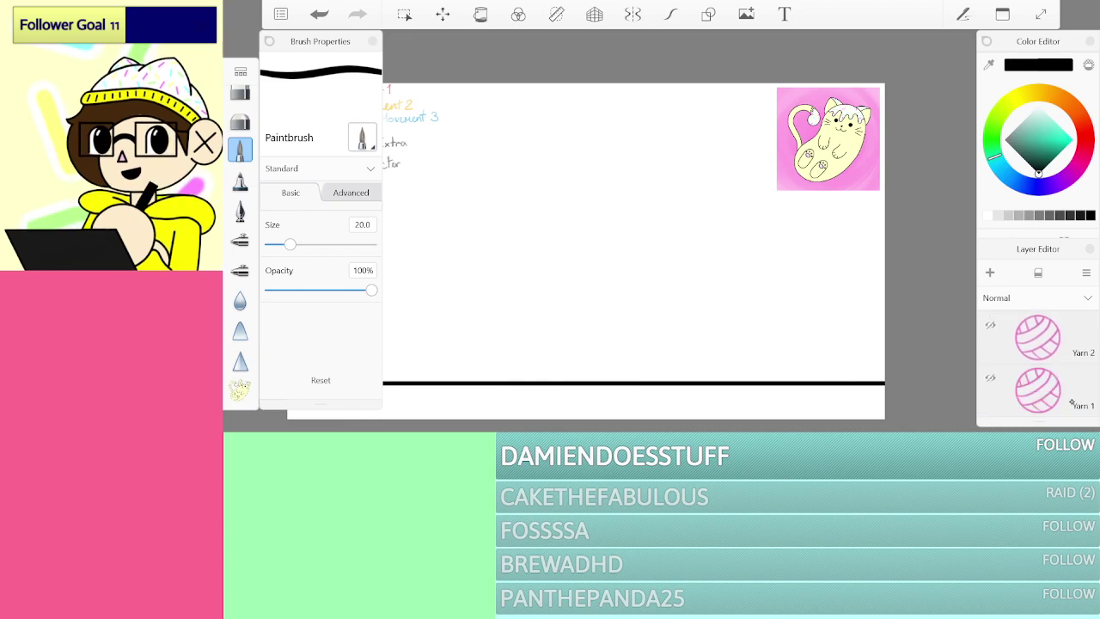
scroll(1037, 360, up, 3)
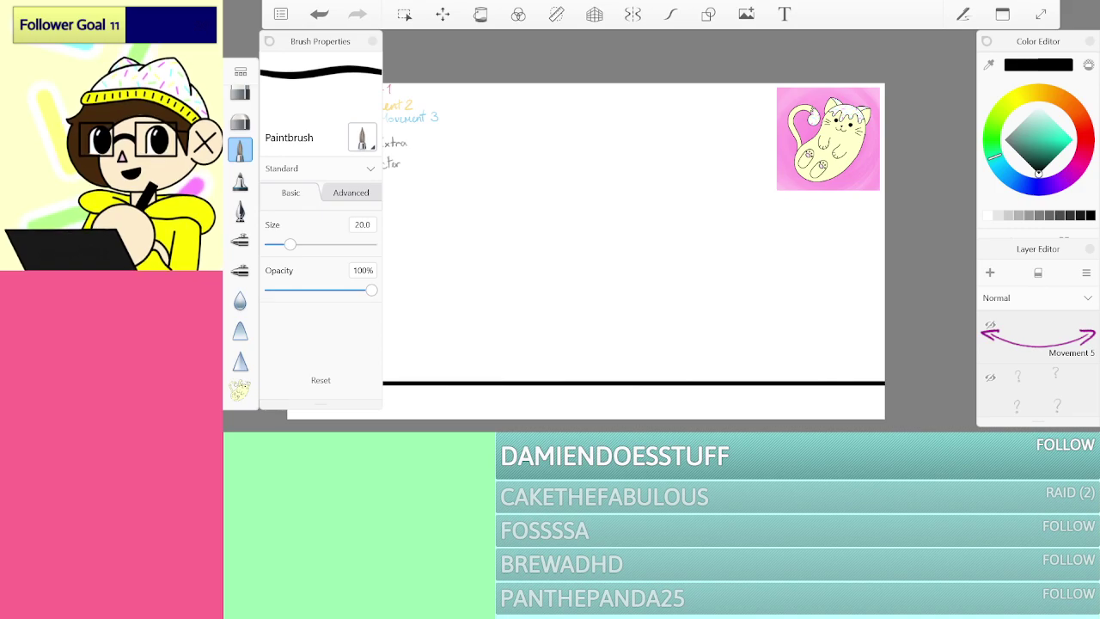
click(238, 392)
drag(346, 241, 400, 243)
click(573, 243)
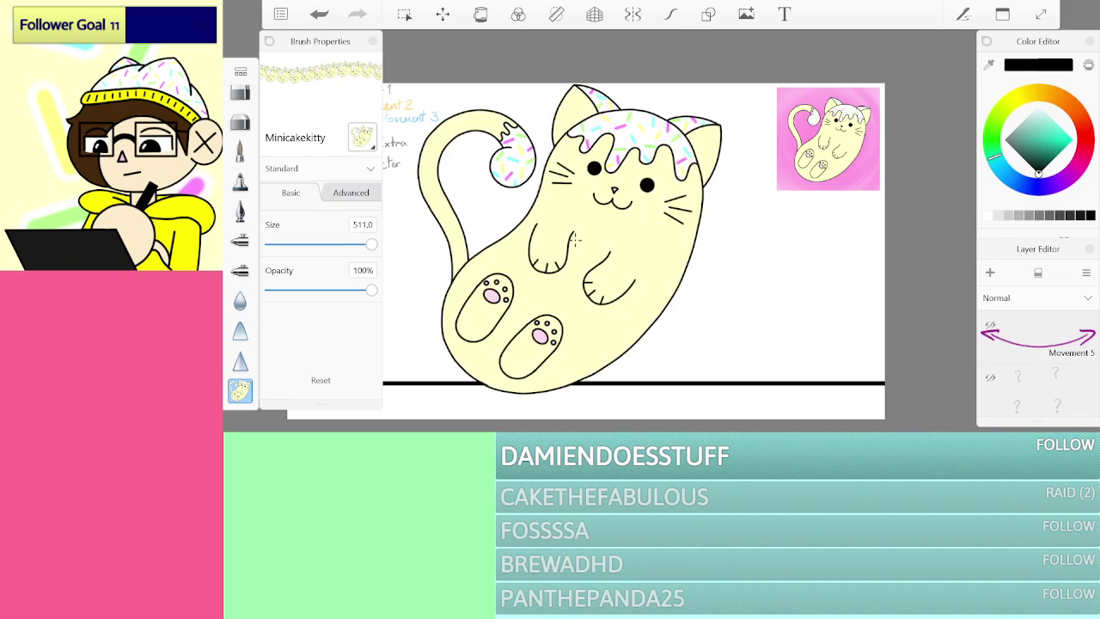
Step: Undo the large cat stamp and the pasted cat reference image, leaving the ground line layer locked
key(ctrl+z)
key(ctrl+z)
key(ctrl+z)
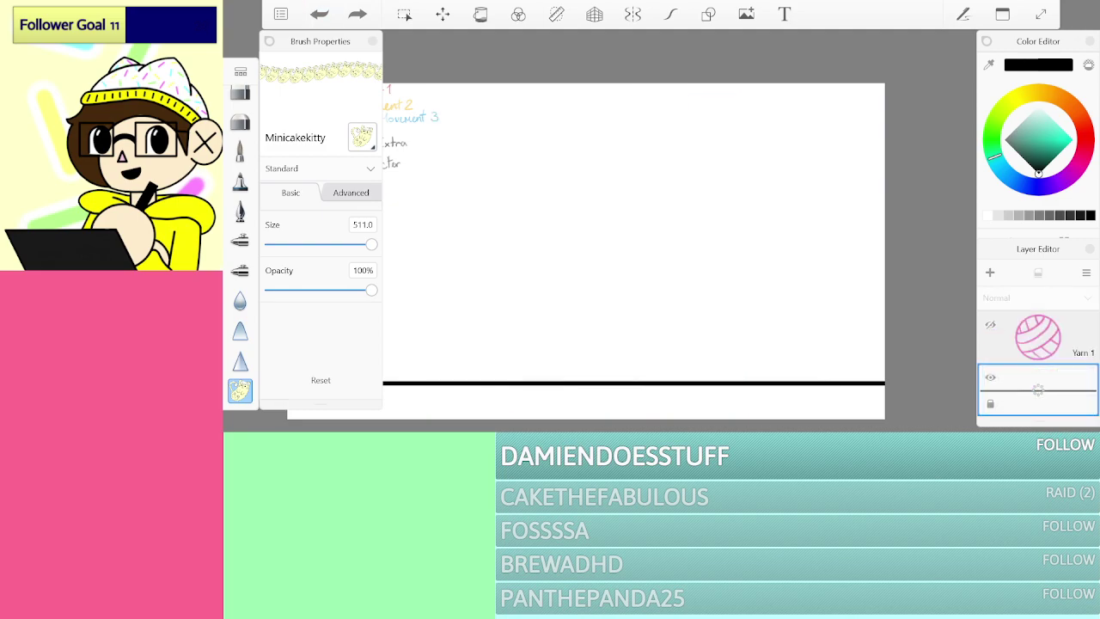
click(644, 253)
click(711, 253)
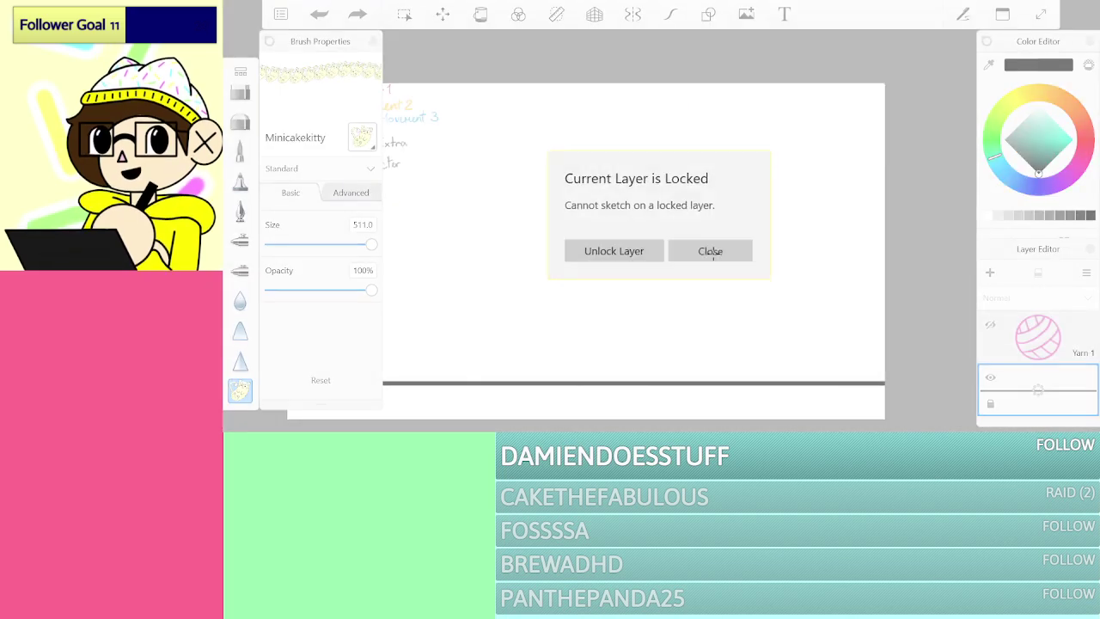
Step: Add a new layer above Movement 5 and try one full-size cat stamp on it, undoing the stamp
scroll(1071, 336, up, 5)
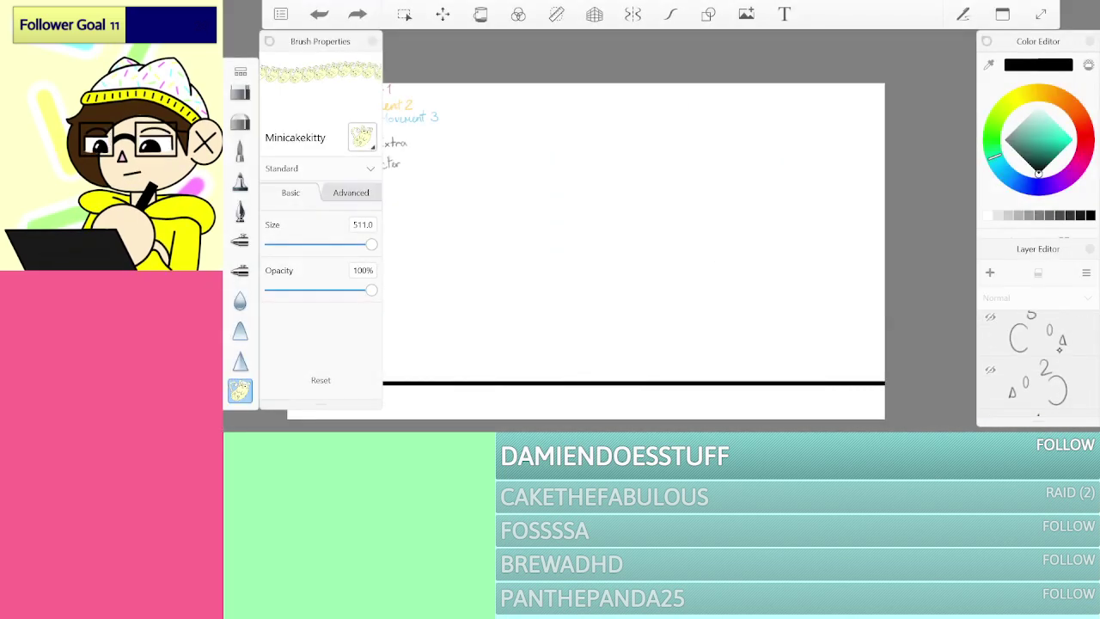
click(1061, 337)
click(990, 272)
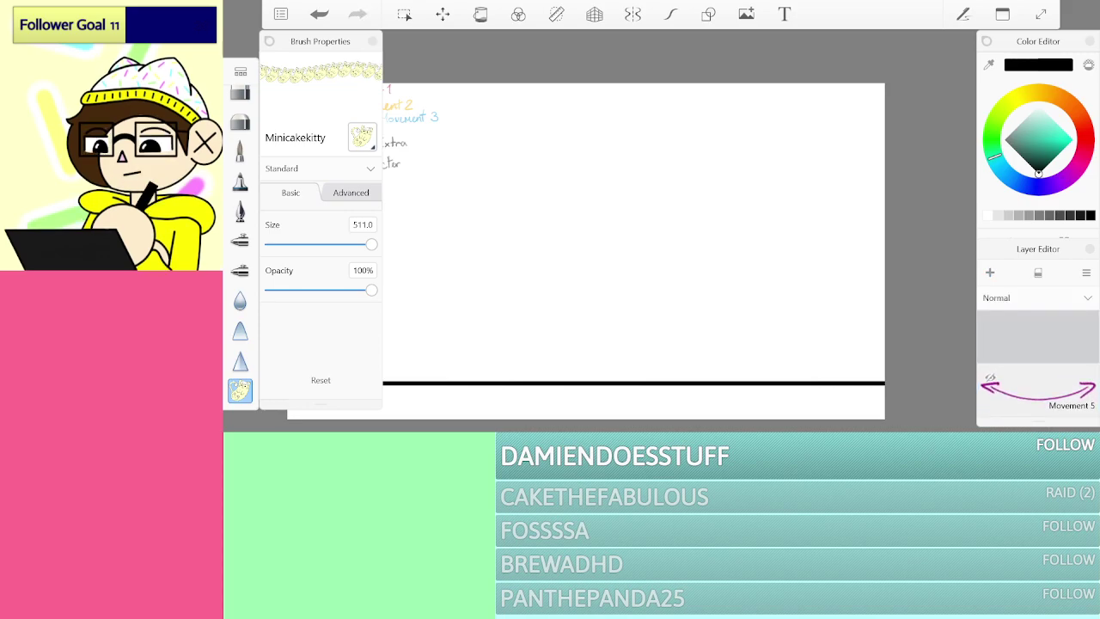
click(625, 257)
key(ctrl+z)
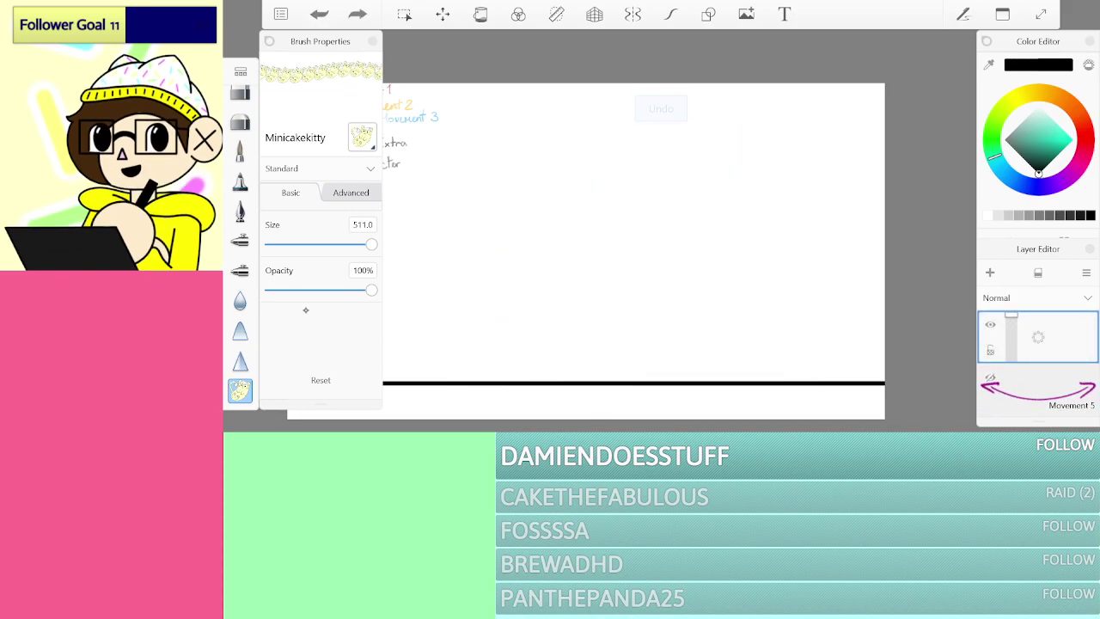
Step: Set the Minicakekitty brush size to 200 and stamp one cat in the canvas's upper-right corner
click(363, 224)
click(445, 310)
click(409, 347)
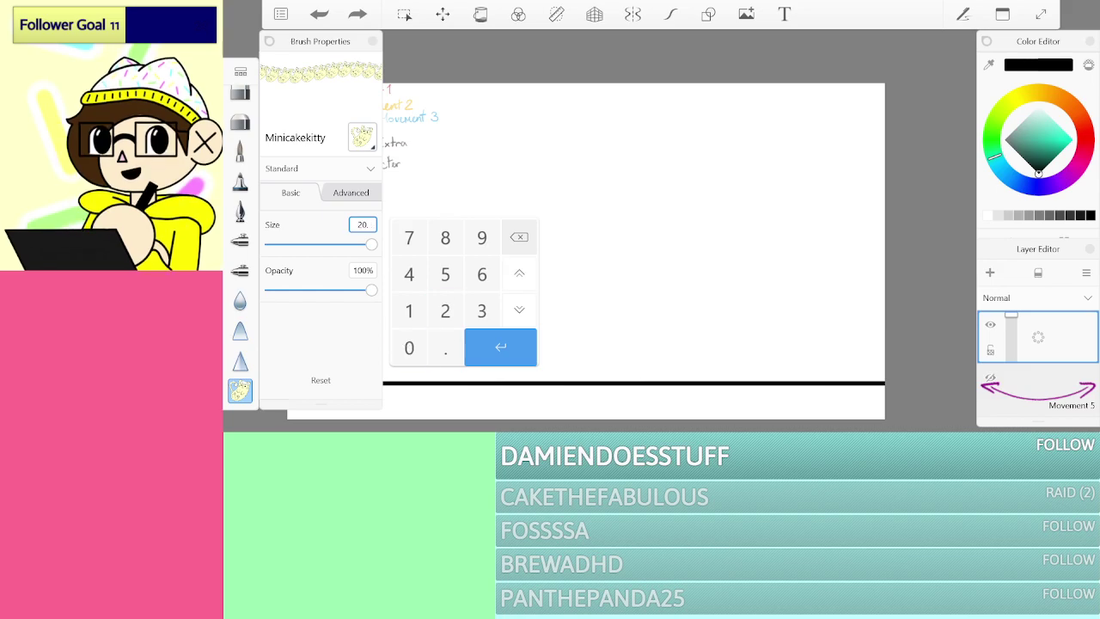
click(495, 340)
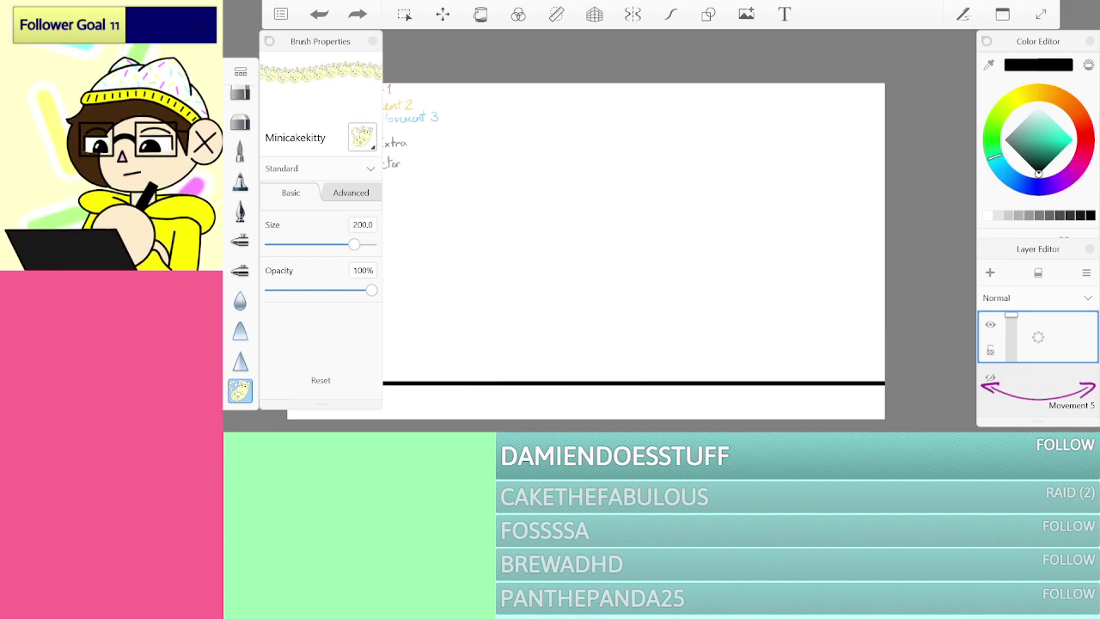
click(810, 151)
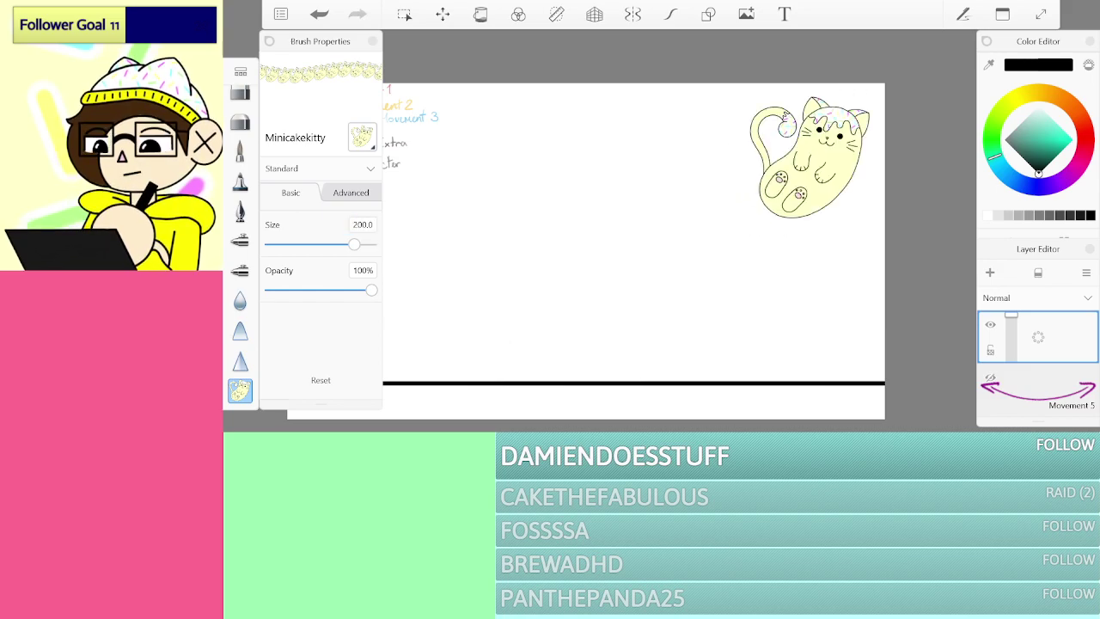
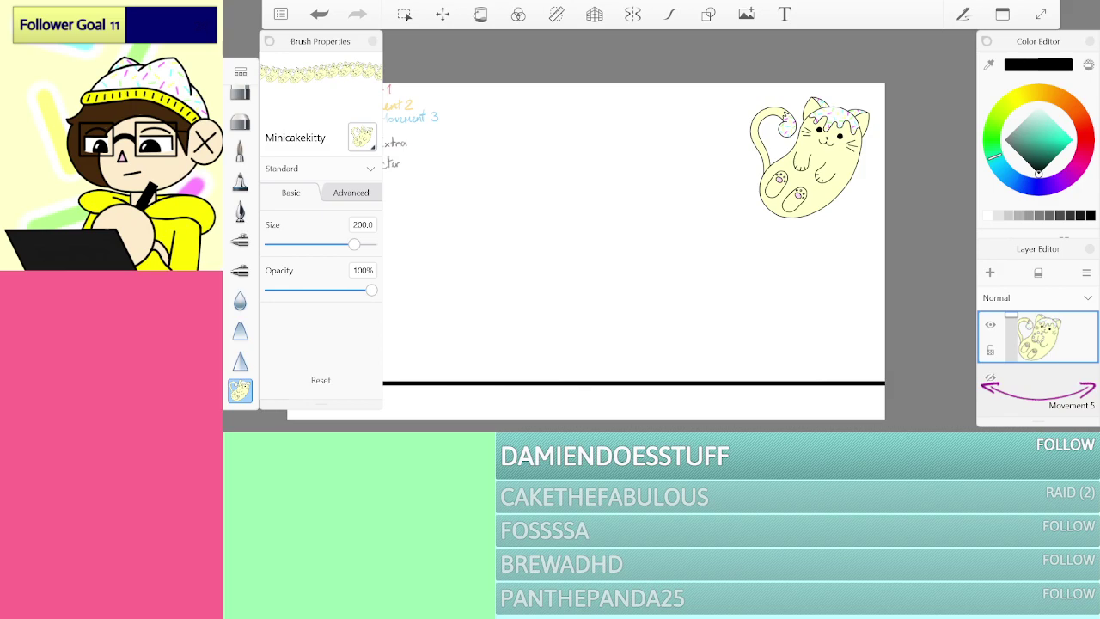
Step: Test the Minicakekitty brush on the canvas at size 0.1 and undo the test strokes, keeping the cat stamp
scroll(652, 245, down, 3)
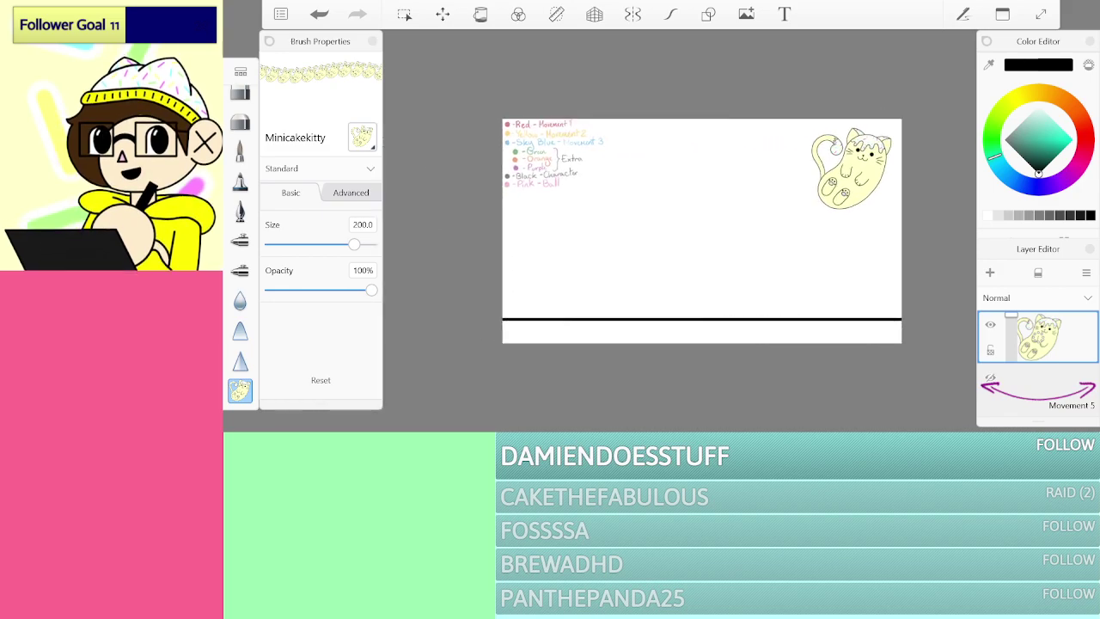
scroll(653, 245, up, 1)
scroll(671, 258, up, 1)
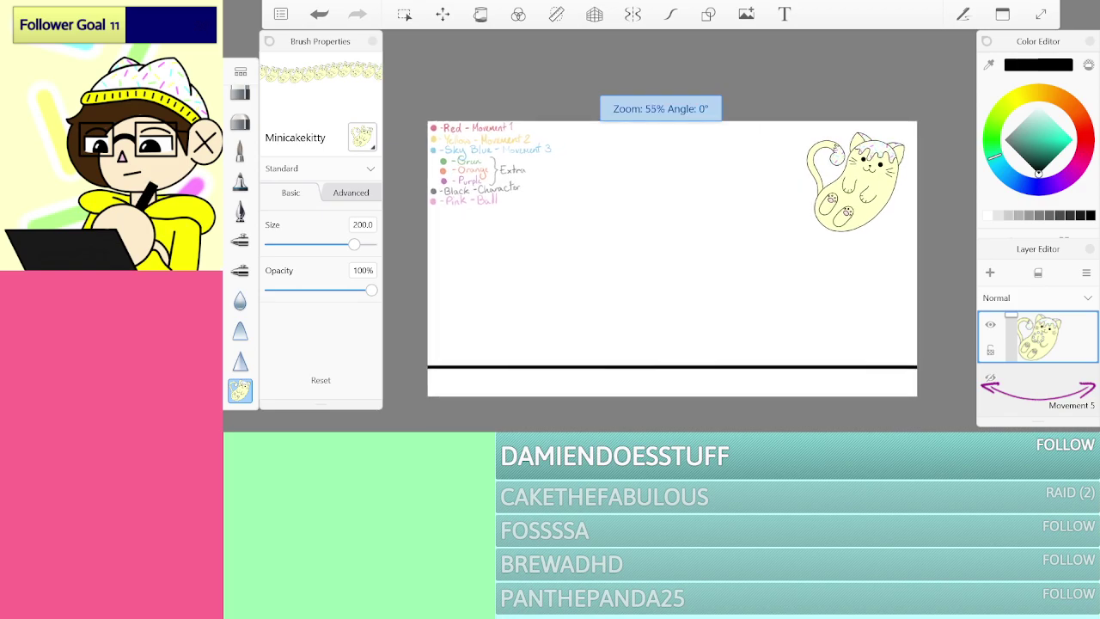
drag(354, 245, 262, 242)
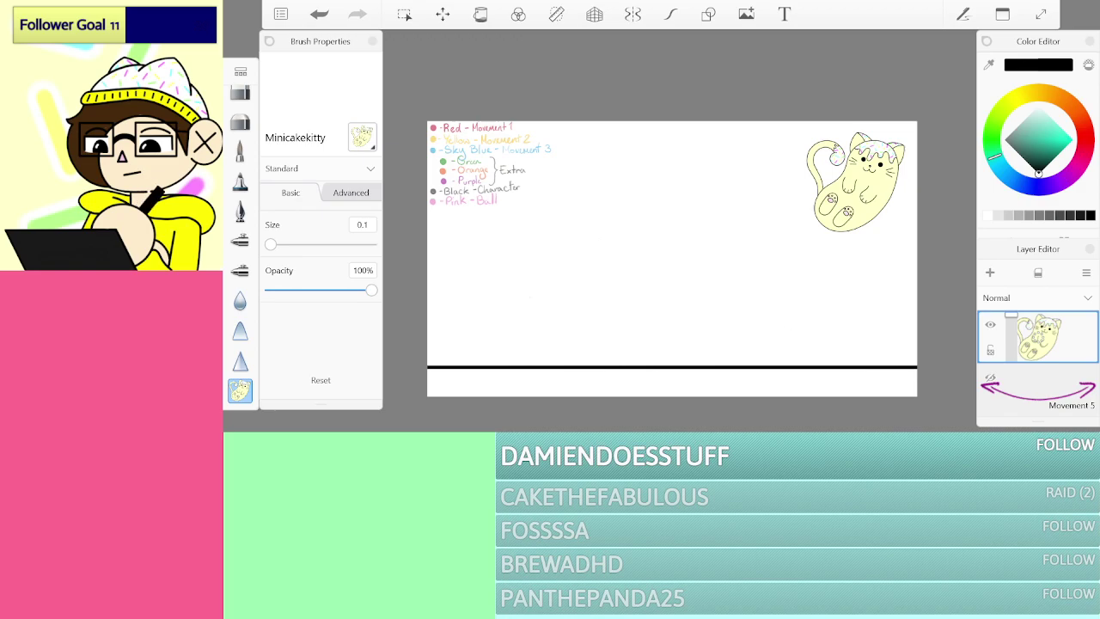
key(ctrl+z)
key(ctrl+z)
key(ctrl+z)
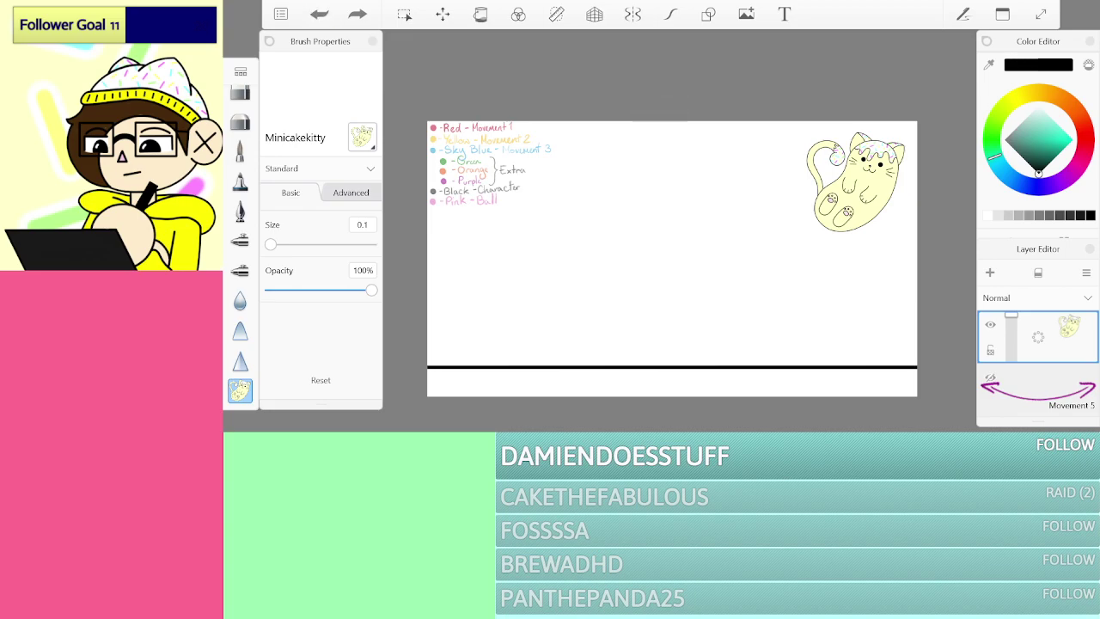
key(ctrl+z)
key(ctrl+y)
Step: Set the brush size to 1, test one stroke across the canvas and undo it
click(364, 225)
text(1)
key(Return)
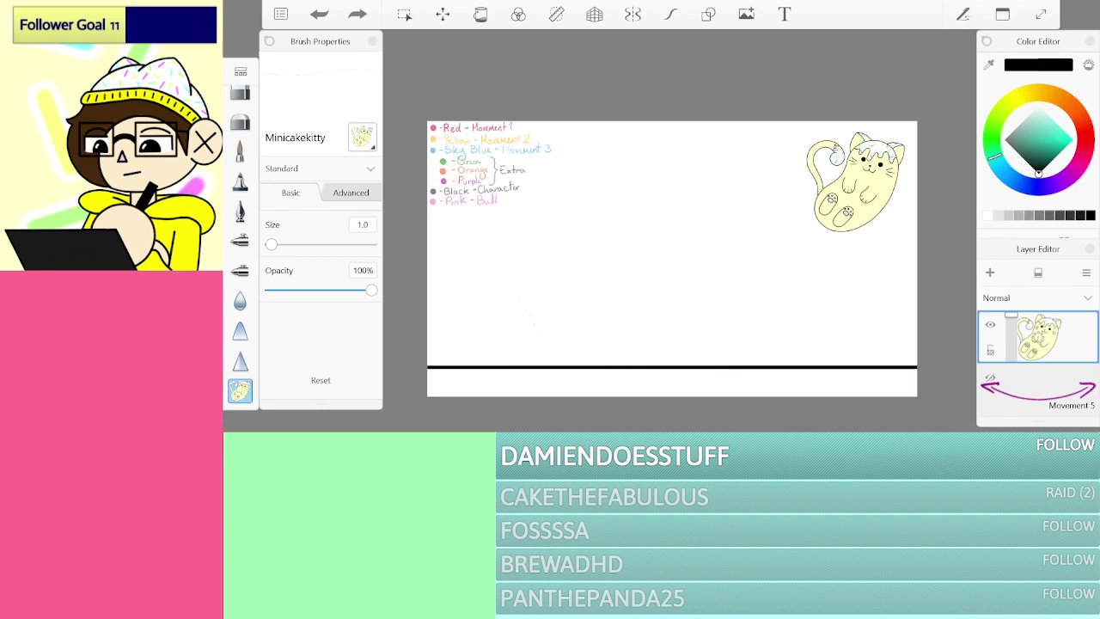
drag(699, 231, 838, 305)
key(ctrl+z)
Step: Set the brush size to 9, draw a looping test stroke across the canvas and undo it
click(362, 225)
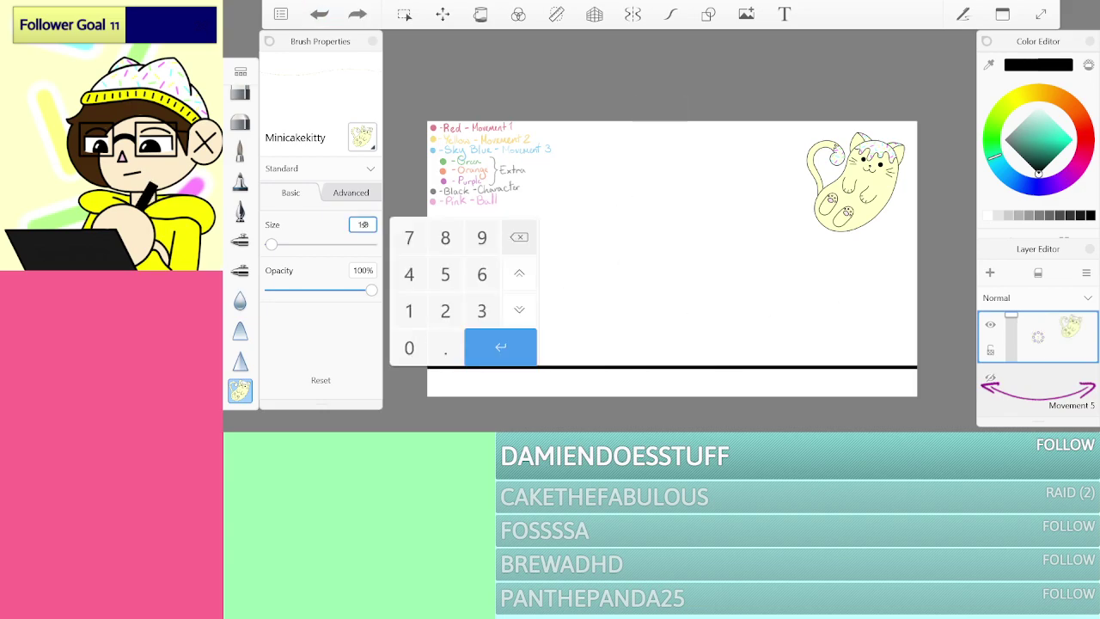
click(481, 237)
click(503, 344)
mouse_move(670, 185)
mouse_down()
mouse_move(519, 296)
mouse_move(672, 189)
mouse_move(756, 309)
mouse_move(893, 297)
mouse_up()
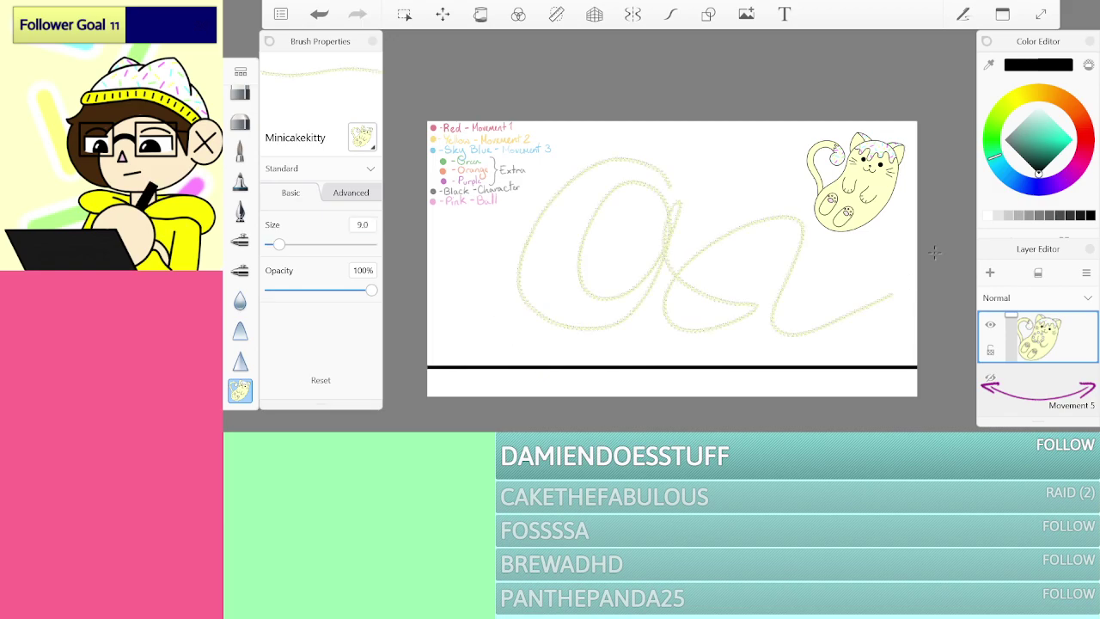
click(319, 14)
Step: Set the brush size to 5, draw wavy test strokes, inspect them up close and undo them
click(363, 224)
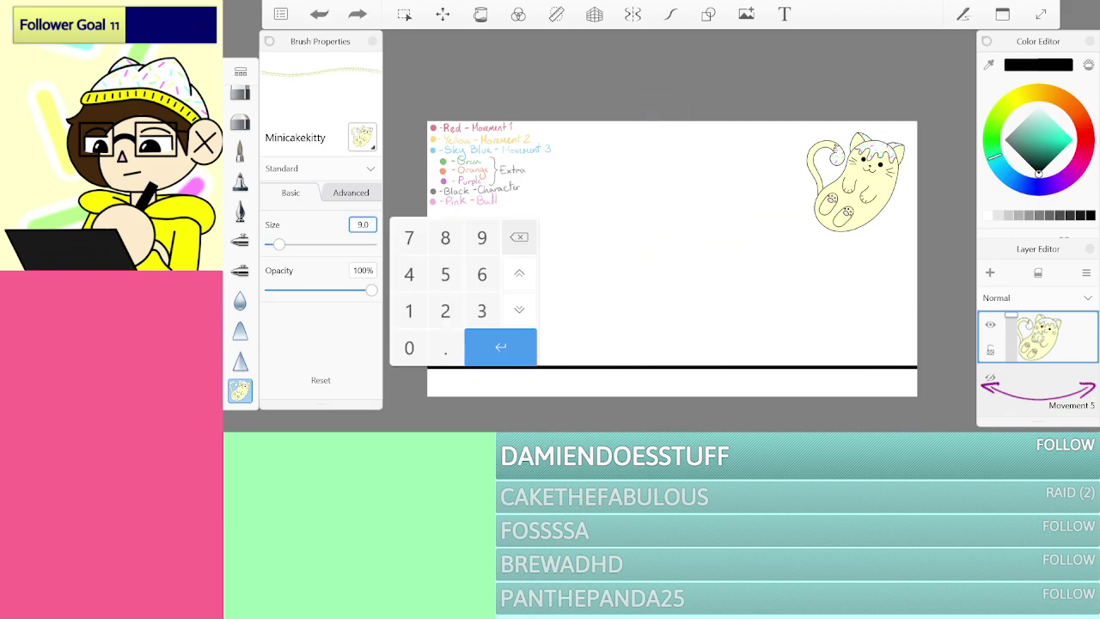
click(444, 272)
click(500, 346)
mouse_move(532, 322)
mouse_down()
mouse_move(614, 233)
mouse_move(684, 289)
mouse_up()
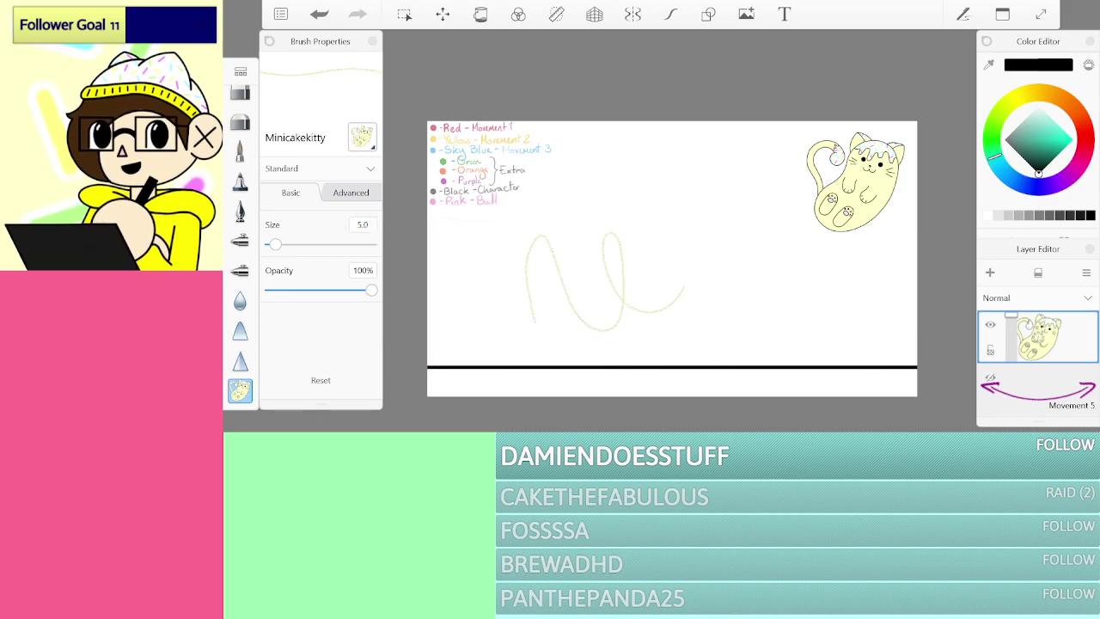
scroll(682, 249, up, 5)
scroll(614, 206, up, 3)
click(319, 14)
mouse_move(602, 338)
mouse_down()
mouse_move(606, 296)
mouse_move(741, 276)
mouse_up()
click(319, 14)
Step: Set the brush size to 3, test a few strokes on the canvas and undo them
click(363, 224)
click(488, 340)
mouse_move(544, 301)
mouse_down()
mouse_move(591, 247)
mouse_move(736, 247)
mouse_up()
key(ctrl+z)
mouse_move(742, 170)
mouse_down()
mouse_move(759, 271)
mouse_move(751, 288)
mouse_move(839, 284)
mouse_move(757, 314)
mouse_move(902, 222)
mouse_up()
click(280, 14)
click(319, 14)
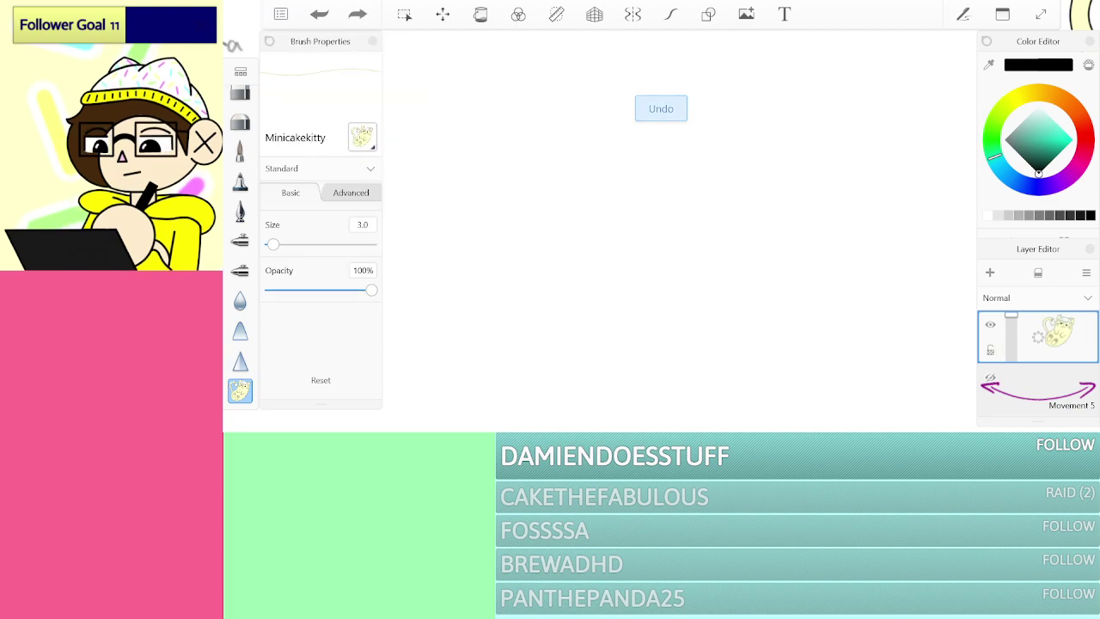
scroll(687, 232, down, 5)
scroll(687, 232, up, 3)
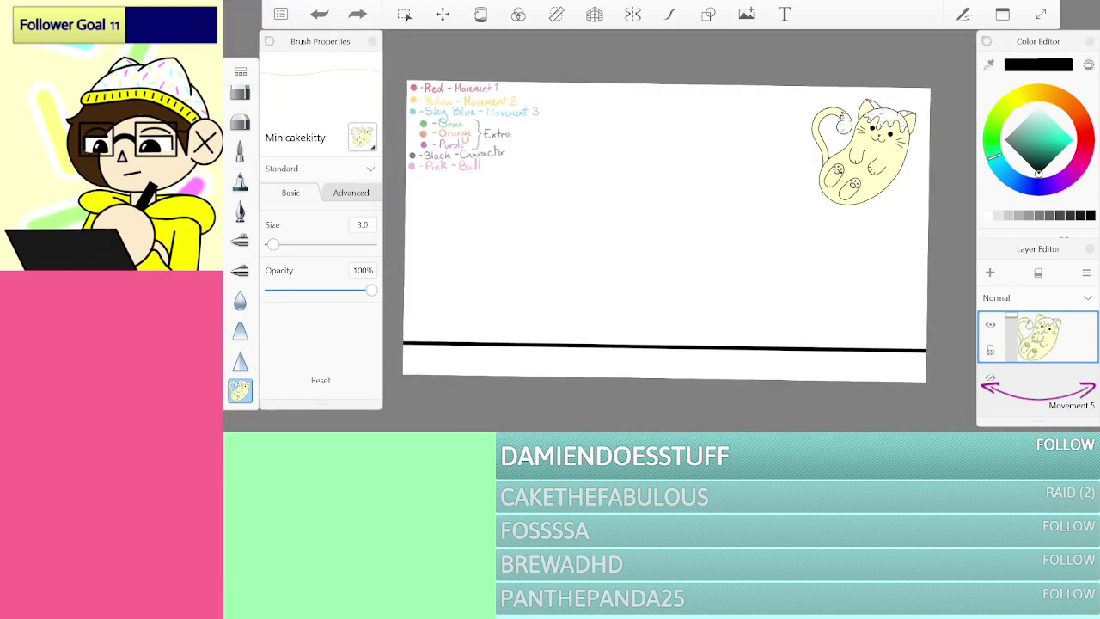
scroll(679, 206, up, 2)
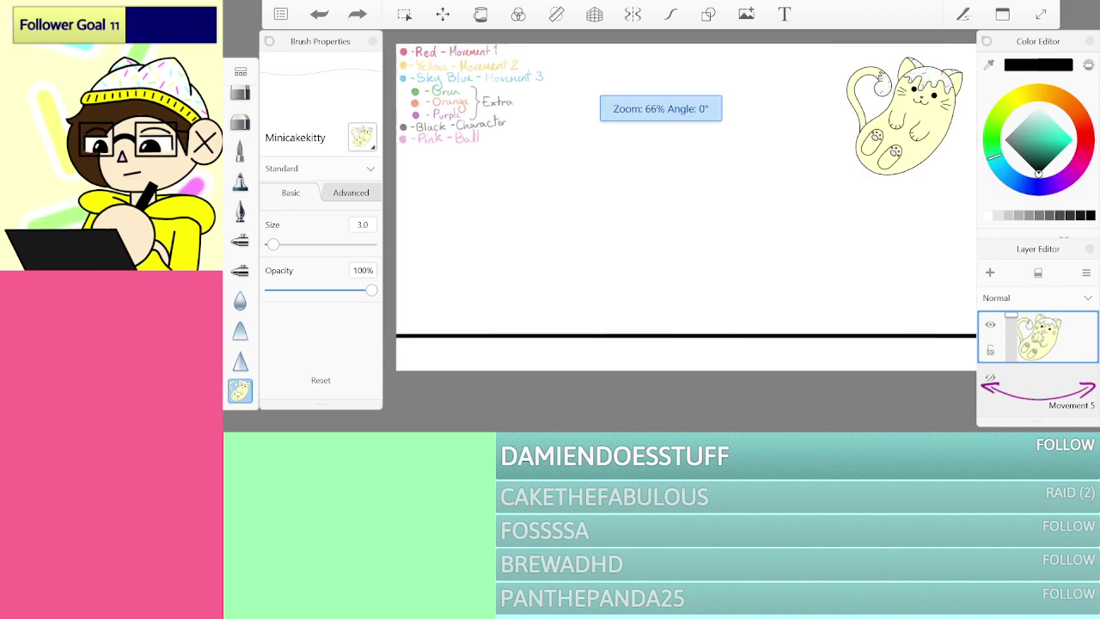
scroll(677, 201, down, 2)
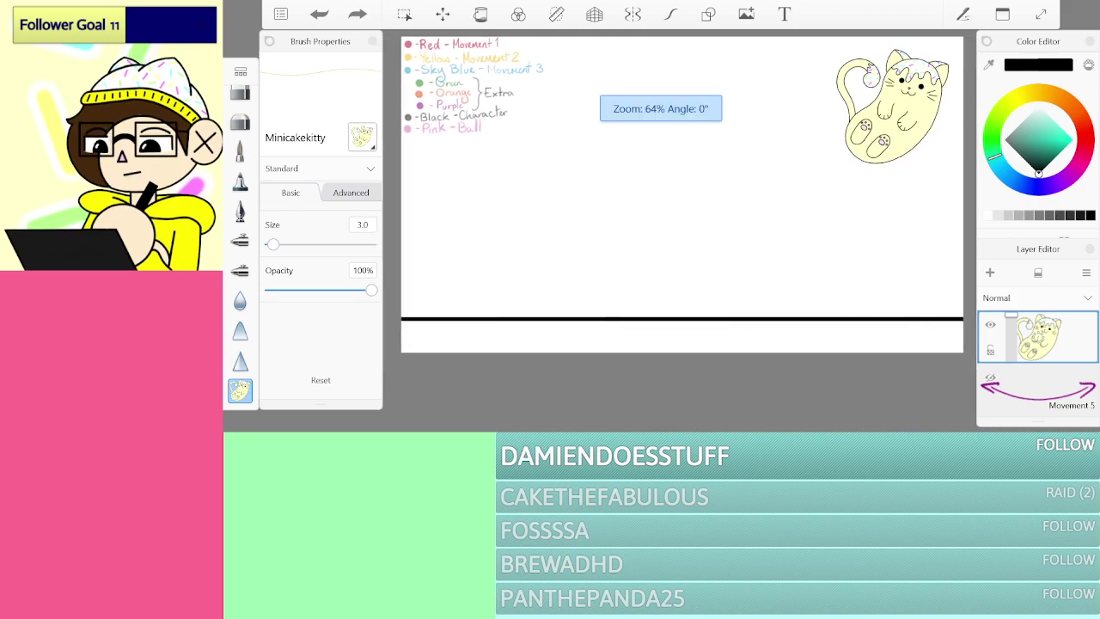
scroll(679, 200, up, 1)
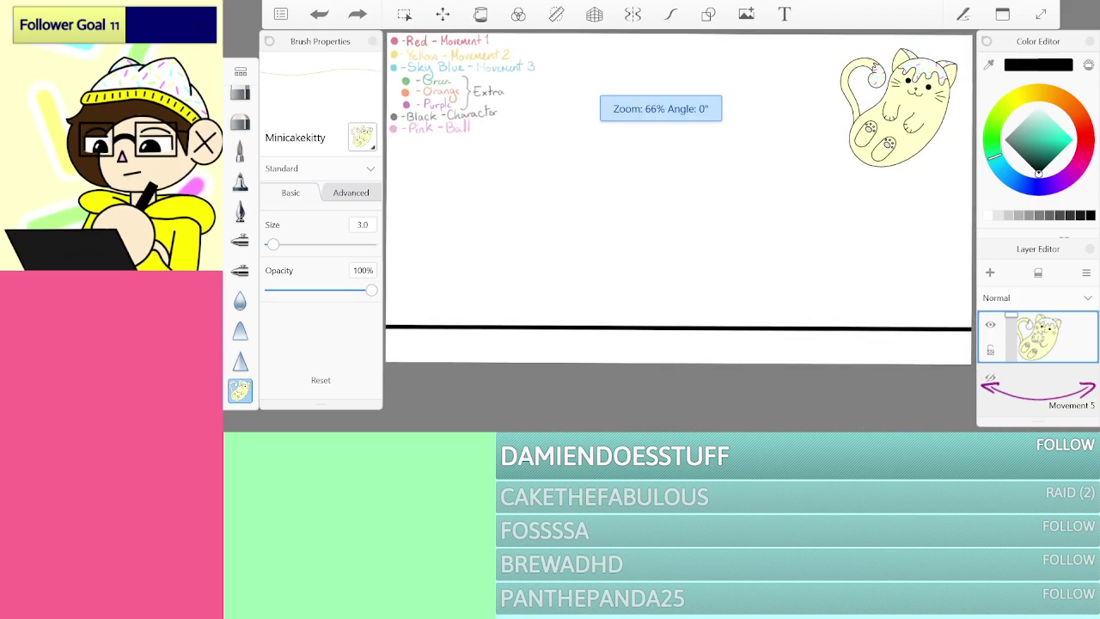
scroll(678, 200, up, 1)
scroll(679, 199, down, 2)
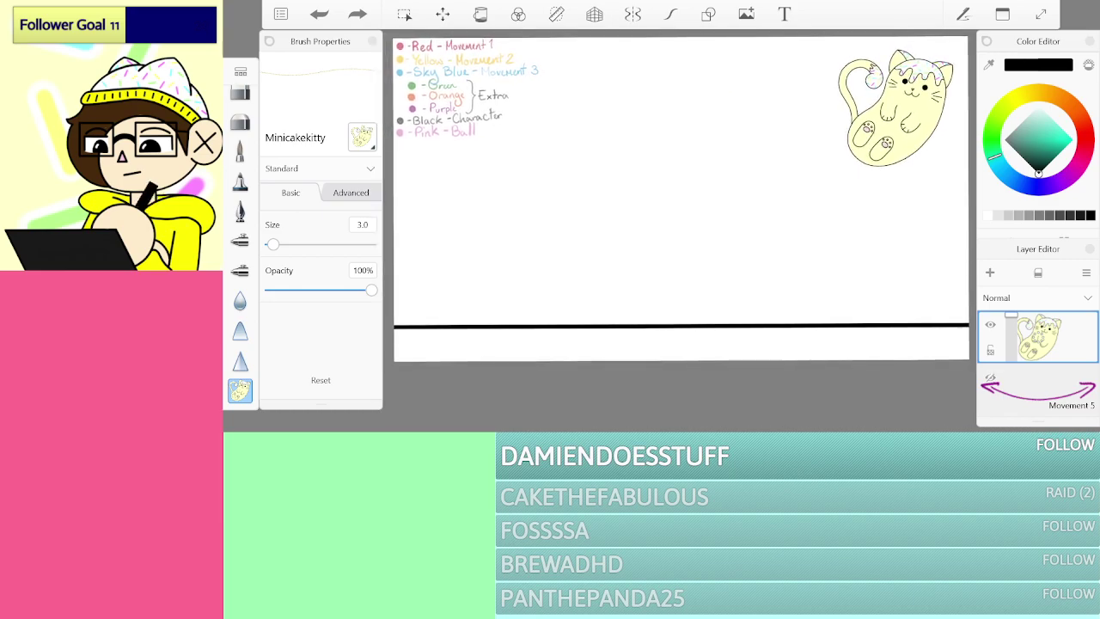
Step: Rename the Minicakekitty brush as Cake Kitty aka Bean, then try one stroke with it and undo the stroke
click(312, 143)
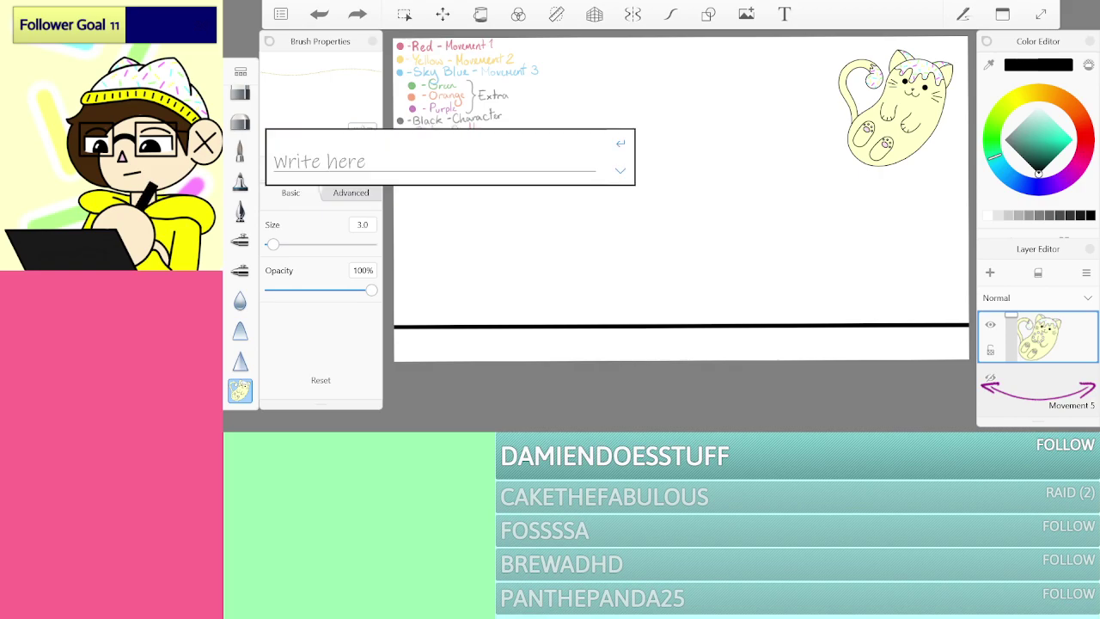
drag(296, 138, 282, 172)
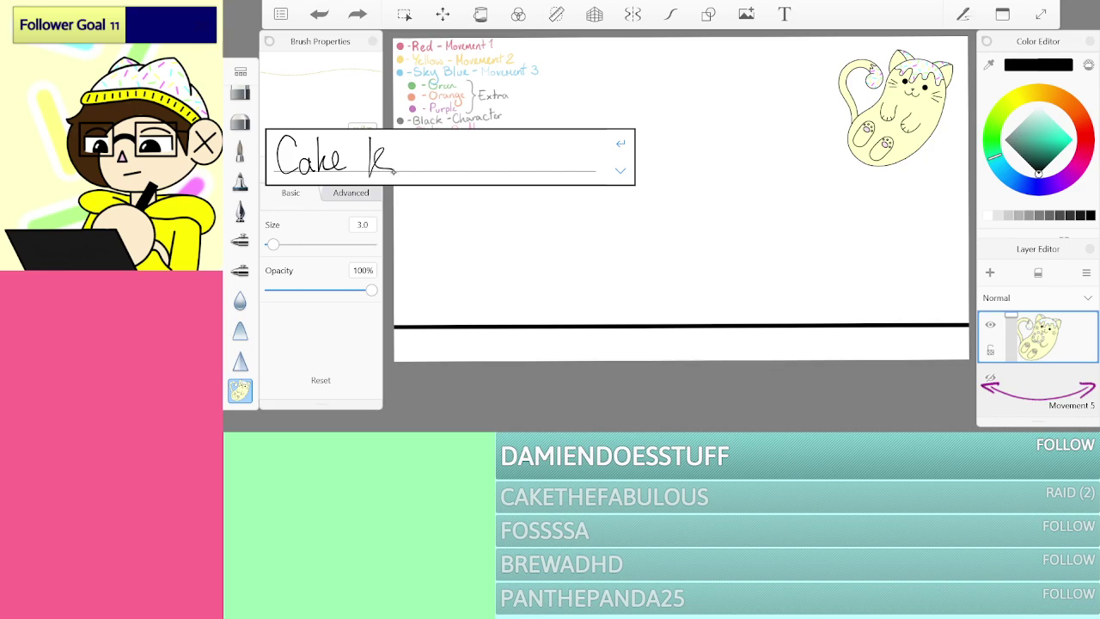
drag(411, 137, 412, 172)
click(345, 168)
mouse_move(333, 164)
mouse_down()
mouse_move(346, 162)
mouse_move(341, 176)
mouse_up()
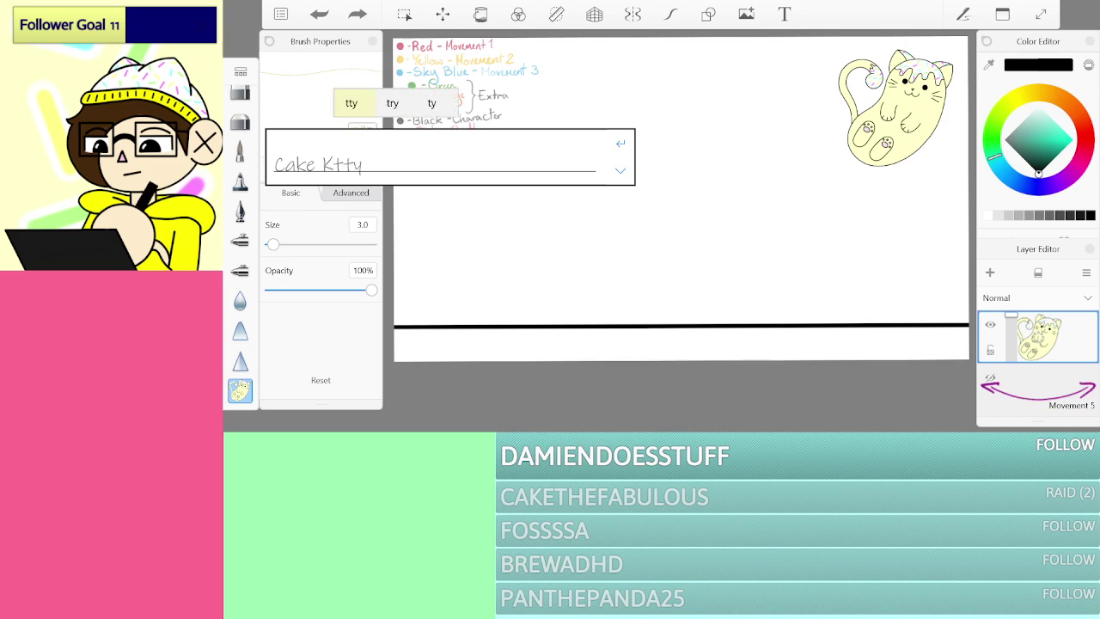
drag(331, 162, 332, 174)
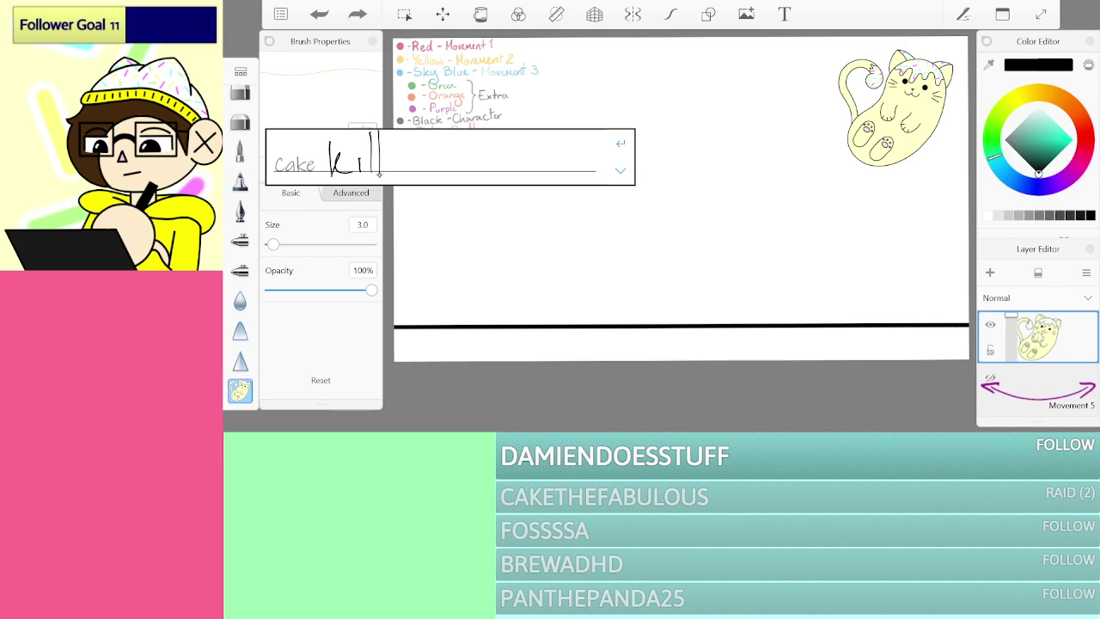
drag(388, 155, 391, 183)
click(384, 102)
click(399, 164)
mouse_move(415, 159)
mouse_down()
mouse_move(374, 175)
mouse_move(392, 156)
mouse_move(381, 164)
mouse_up()
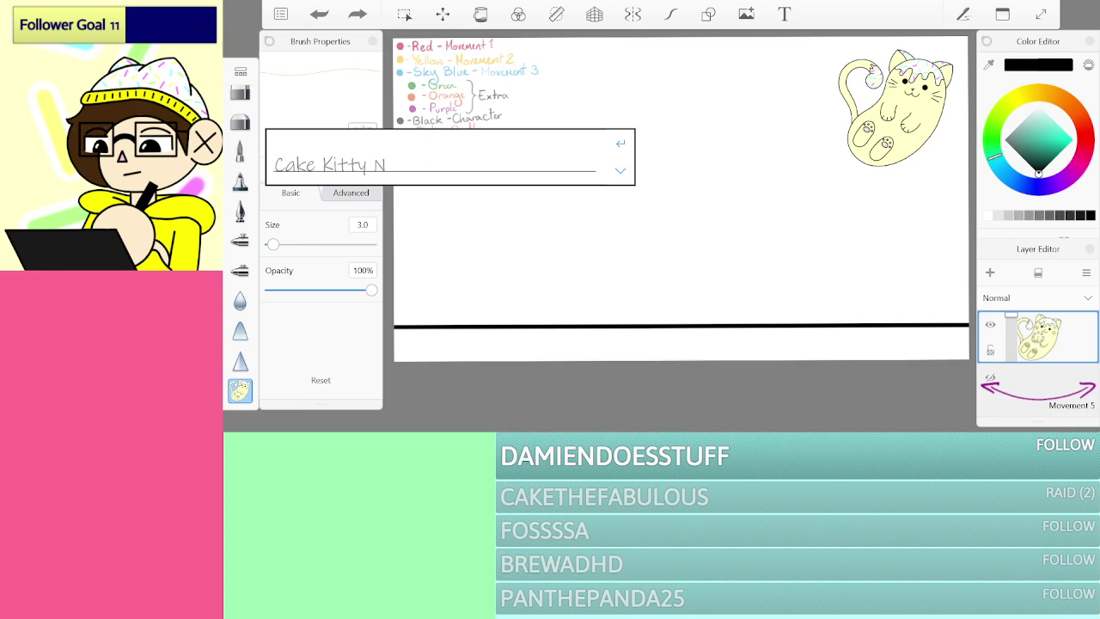
mouse_move(418, 146)
mouse_down()
mouse_move(418, 174)
mouse_move(419, 163)
mouse_move(419, 171)
mouse_move(473, 173)
mouse_up()
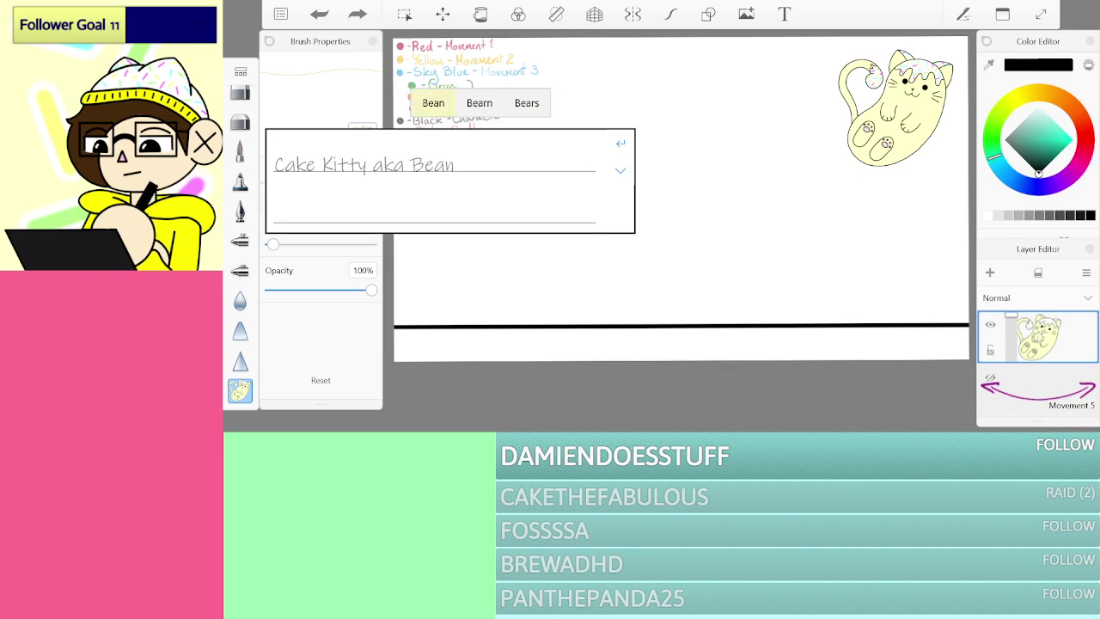
click(622, 144)
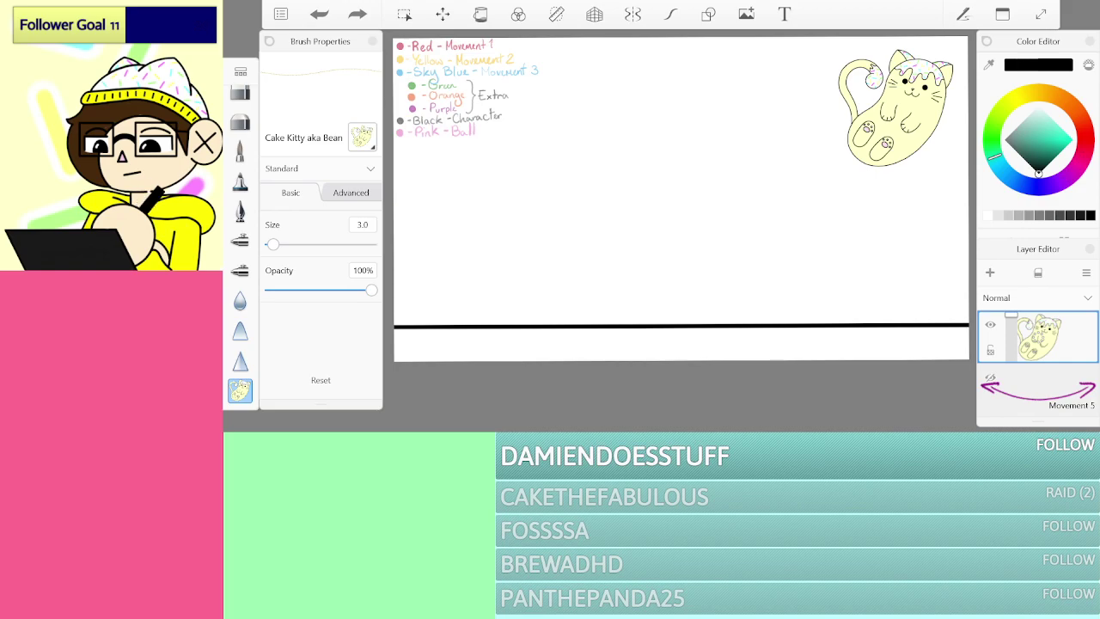
mouse_move(724, 261)
mouse_down()
mouse_move(611, 73)
mouse_move(515, 211)
mouse_move(727, 116)
mouse_move(644, 245)
mouse_up()
key(ctrl+z)
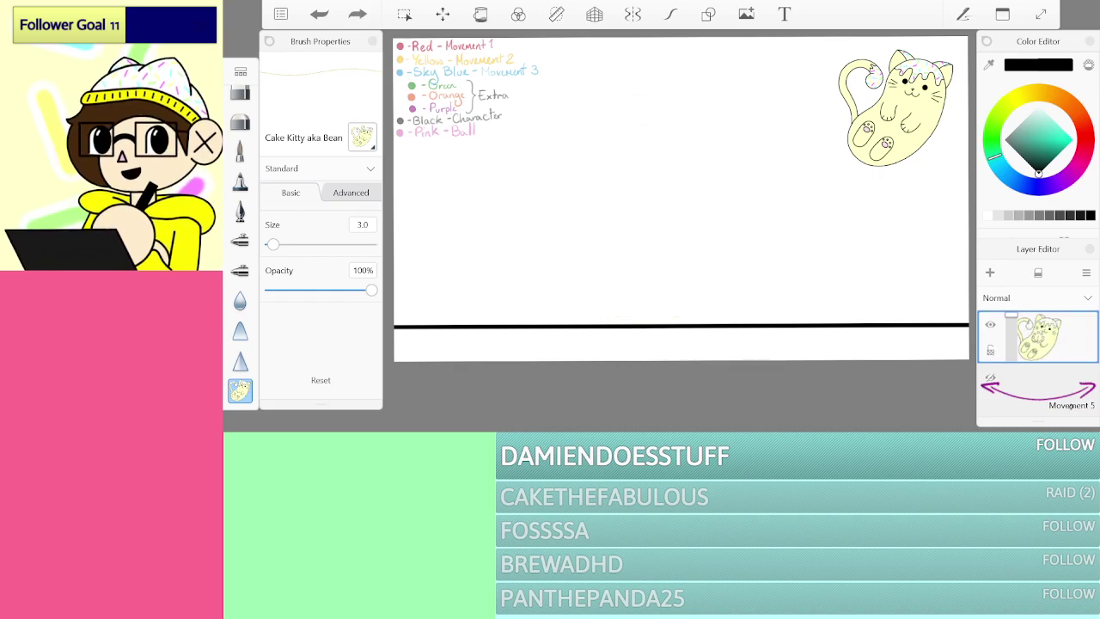
drag(1068, 340, 1070, 387)
scroll(1064, 395, down, 5)
scroll(1072, 388, up, 2)
drag(1073, 340, 1071, 393)
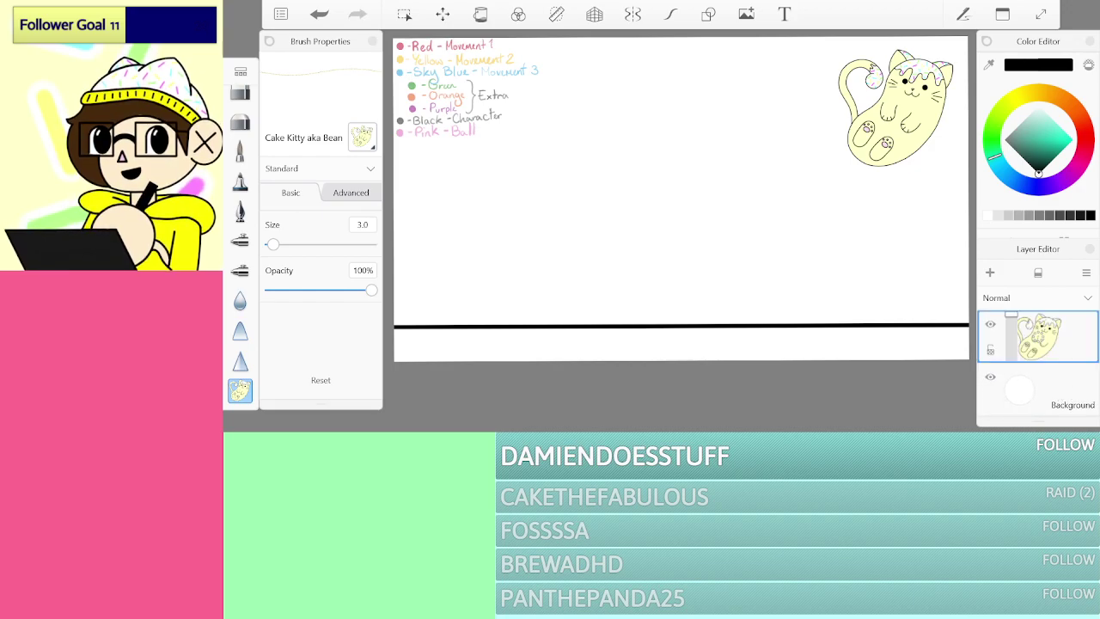
scroll(896, 107, up, 10)
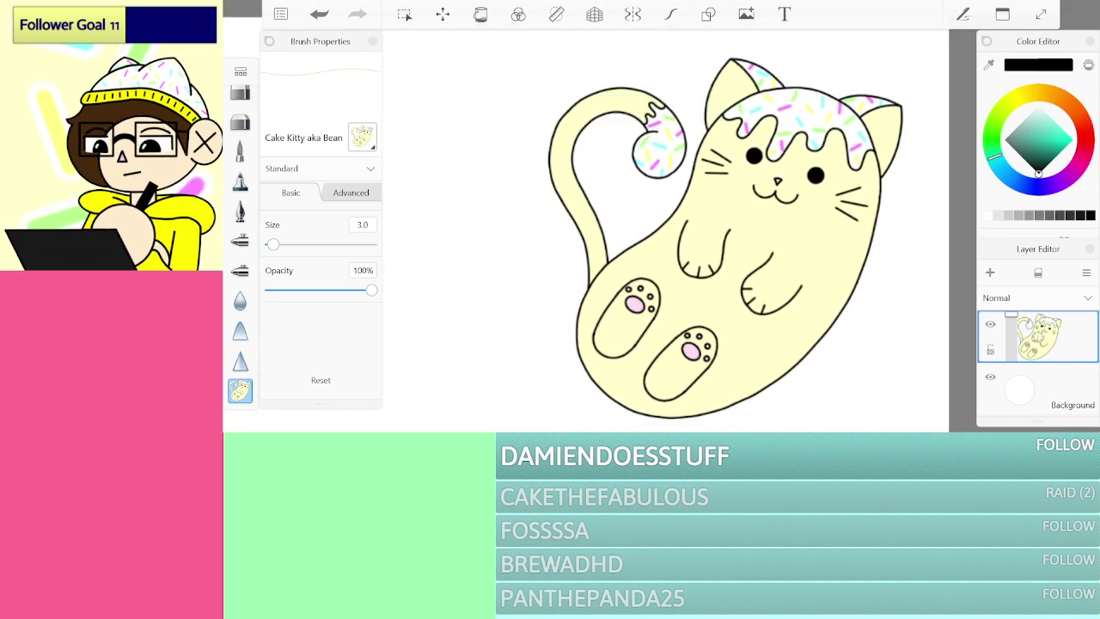
scroll(653, 232, down, 6)
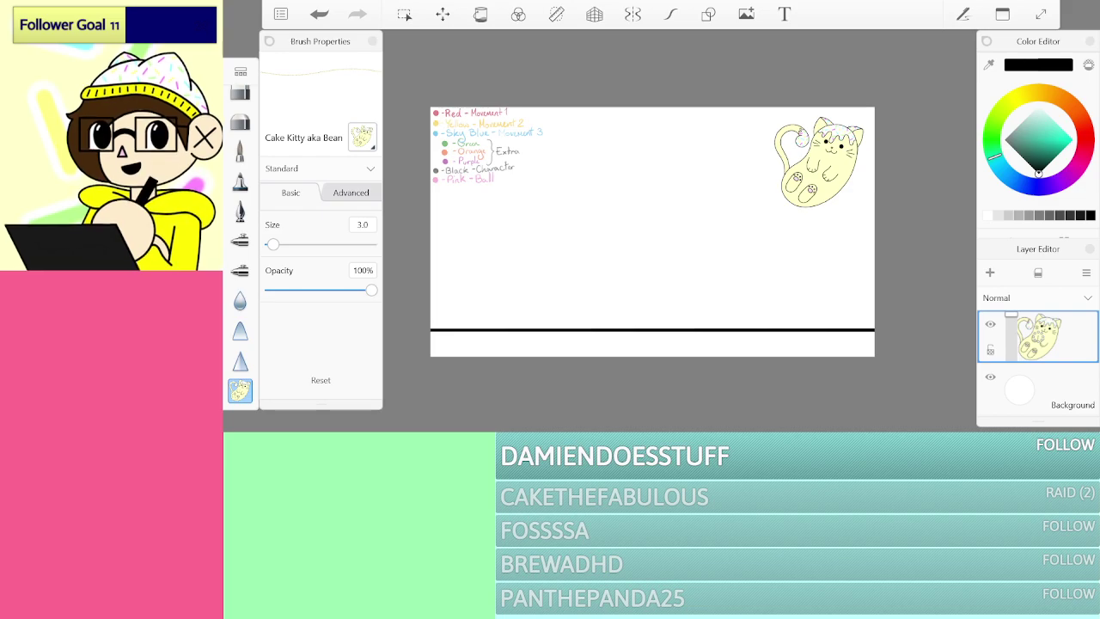
Step: Browse the available types for the Cake Kitty aka Bean brush and keep it on Standard
click(366, 169)
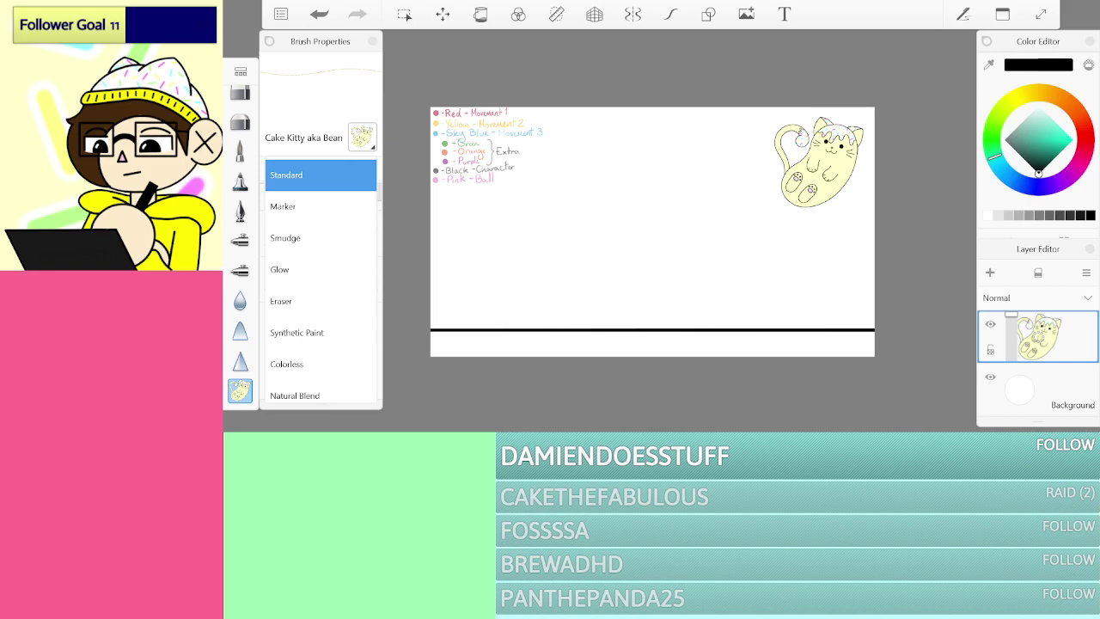
scroll(357, 172, down, 5)
scroll(352, 172, down, 10)
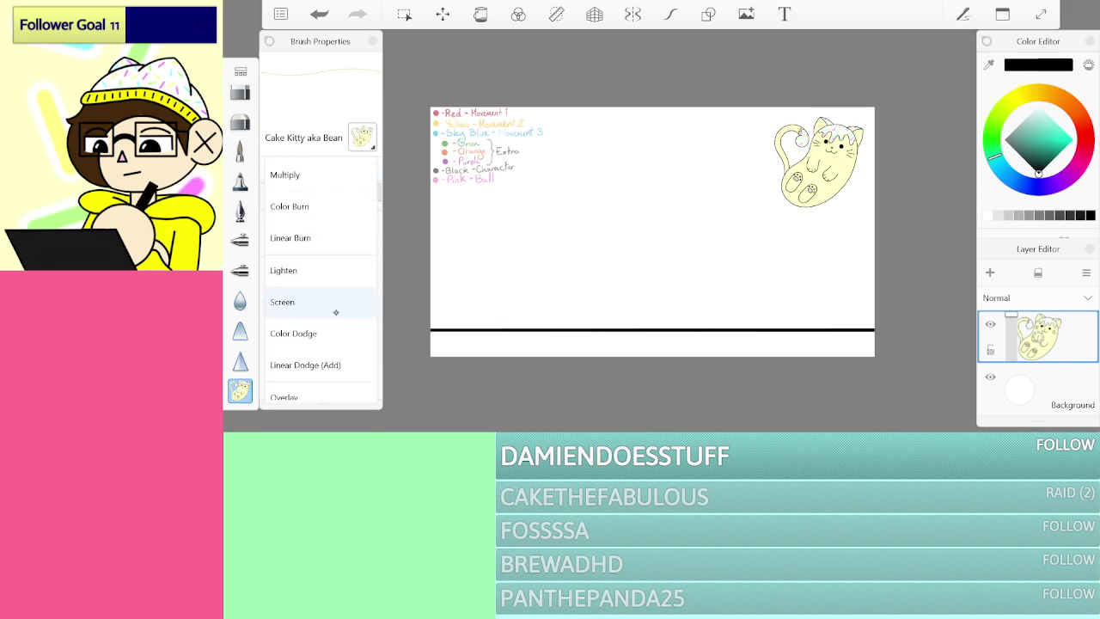
scroll(344, 318, up, 10)
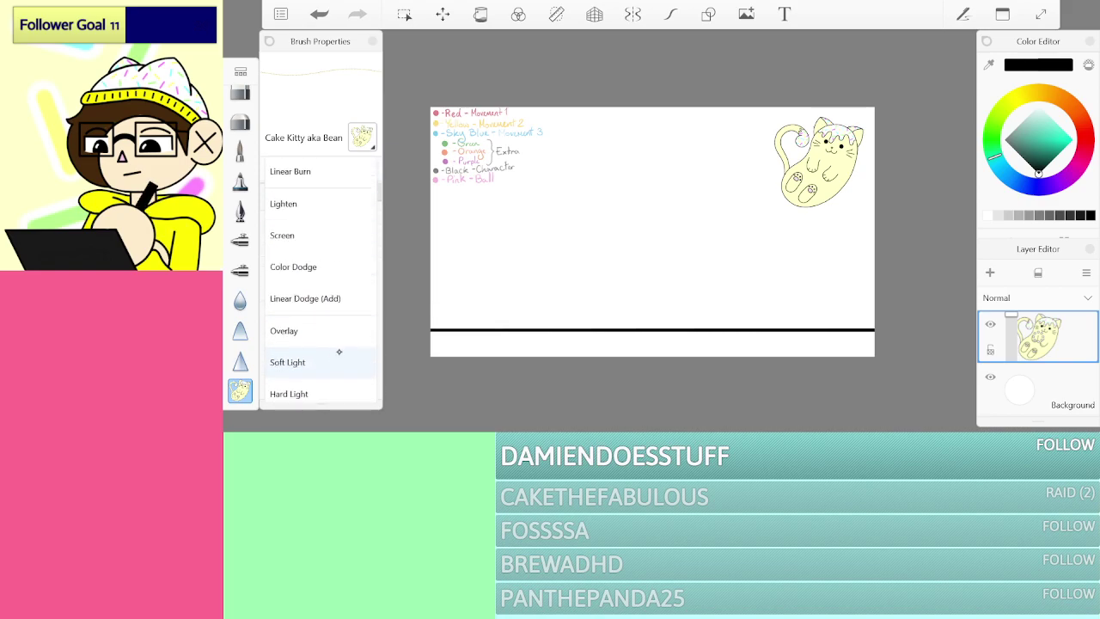
scroll(343, 283, up, 4)
scroll(317, 241, up, 1)
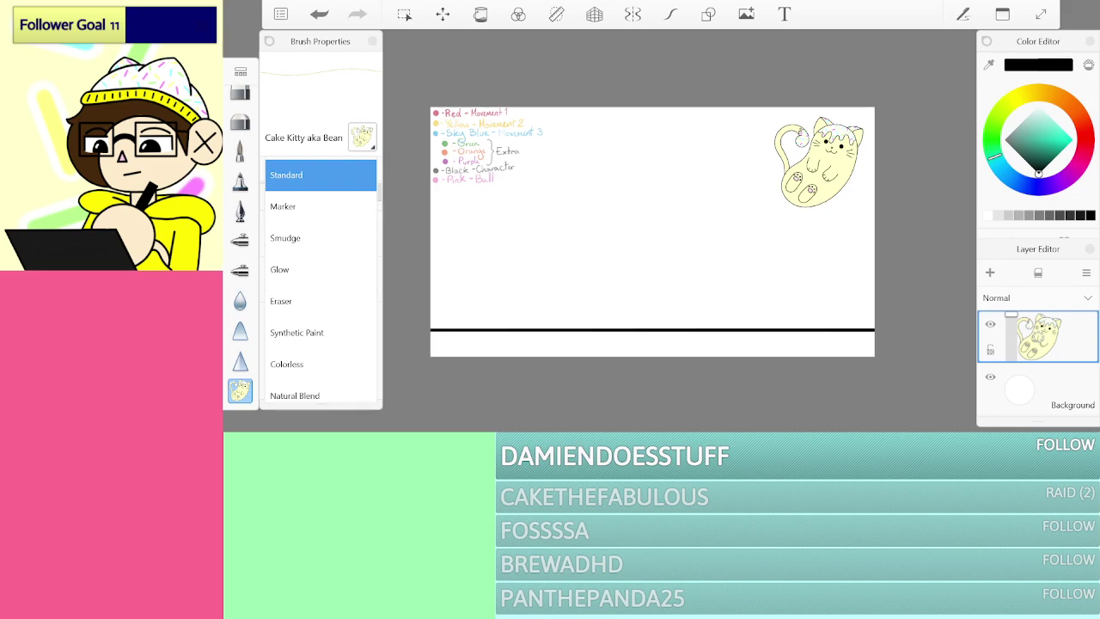
click(321, 175)
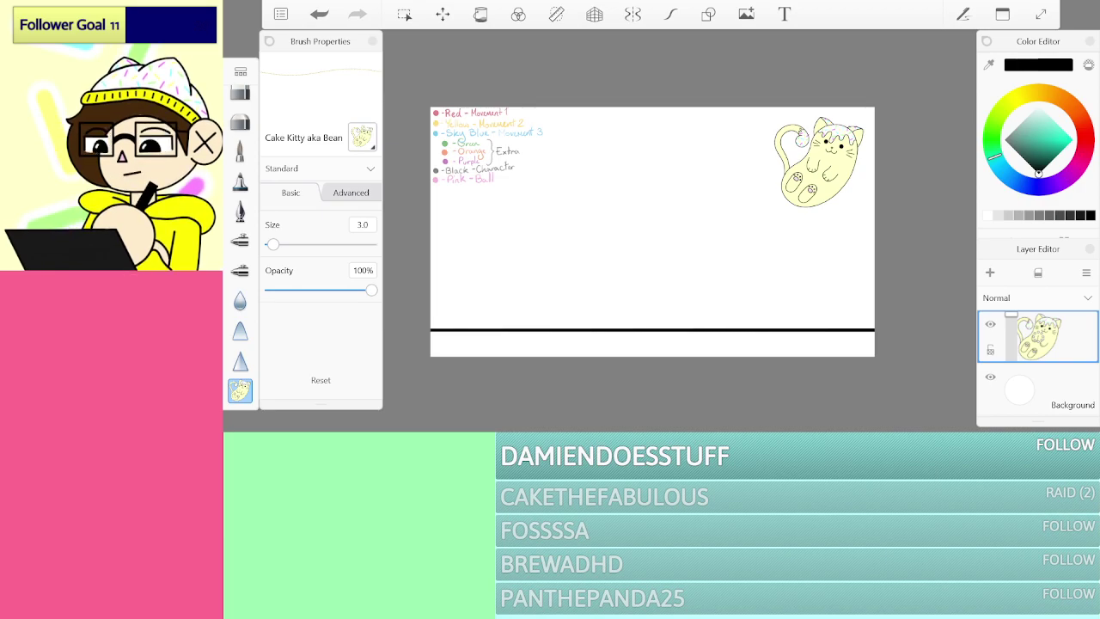
Step: Show the pink yarn ball layer just below Yarn 2 and the Movement 1 layer
mouse_move(1071, 331)
mouse_down()
mouse_move(1059, 376)
mouse_move(1071, 323)
mouse_up()
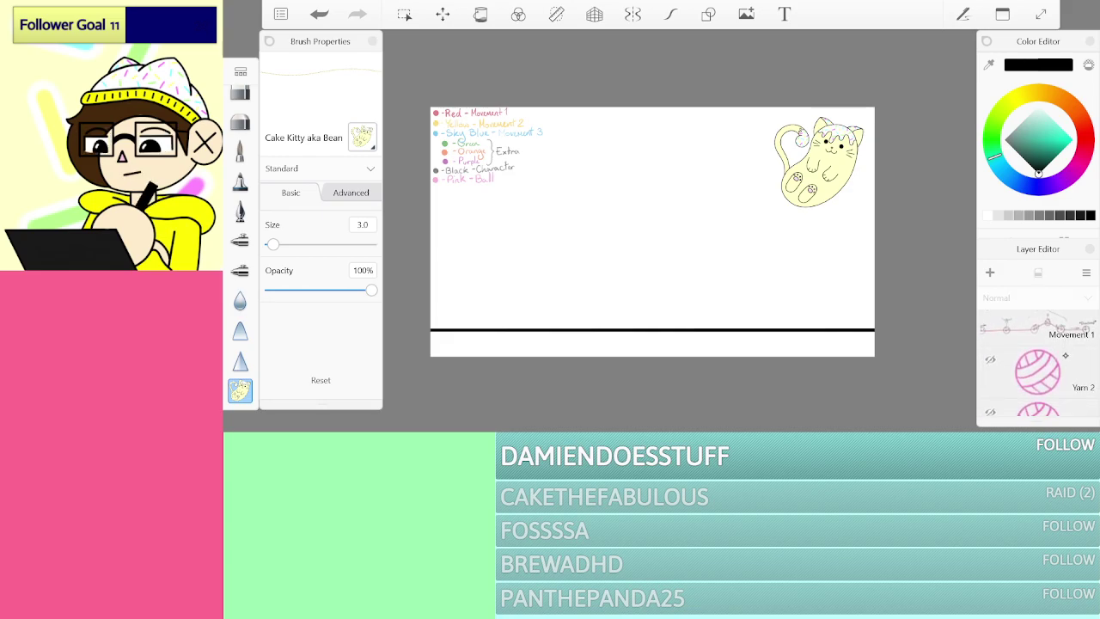
click(1016, 365)
click(990, 408)
drag(1055, 397, 1058, 331)
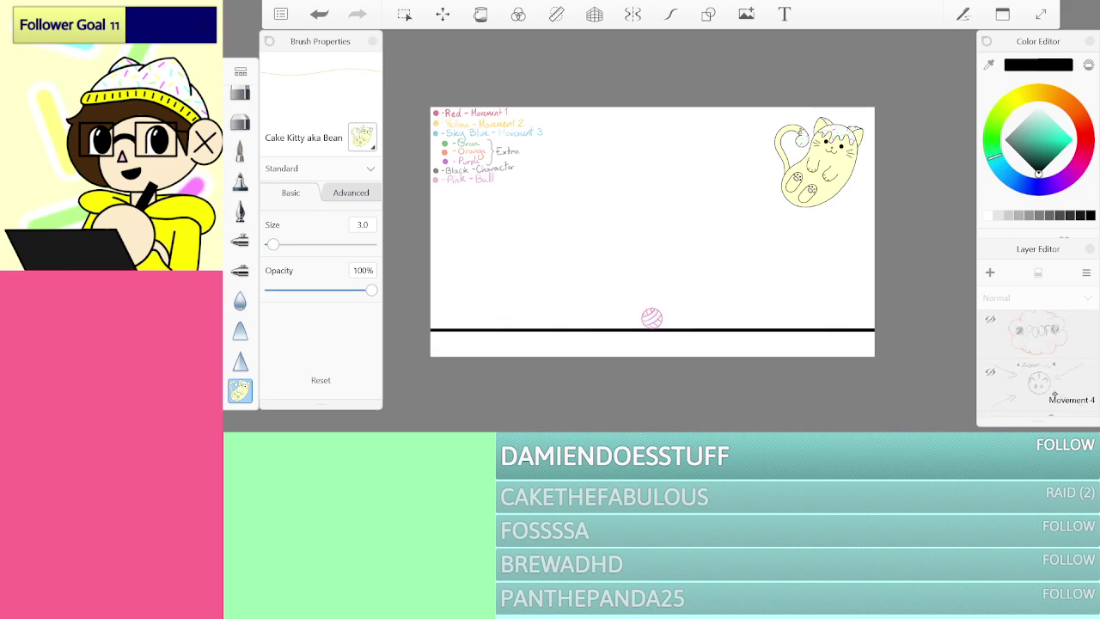
scroll(1037, 361, up, 5)
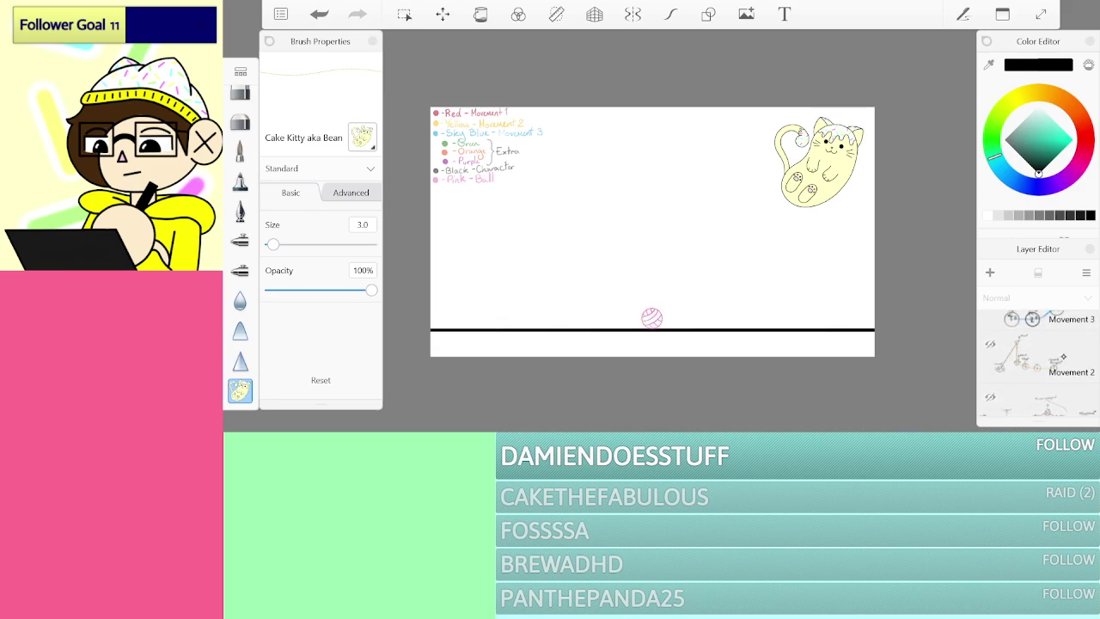
drag(1059, 353, 1058, 425)
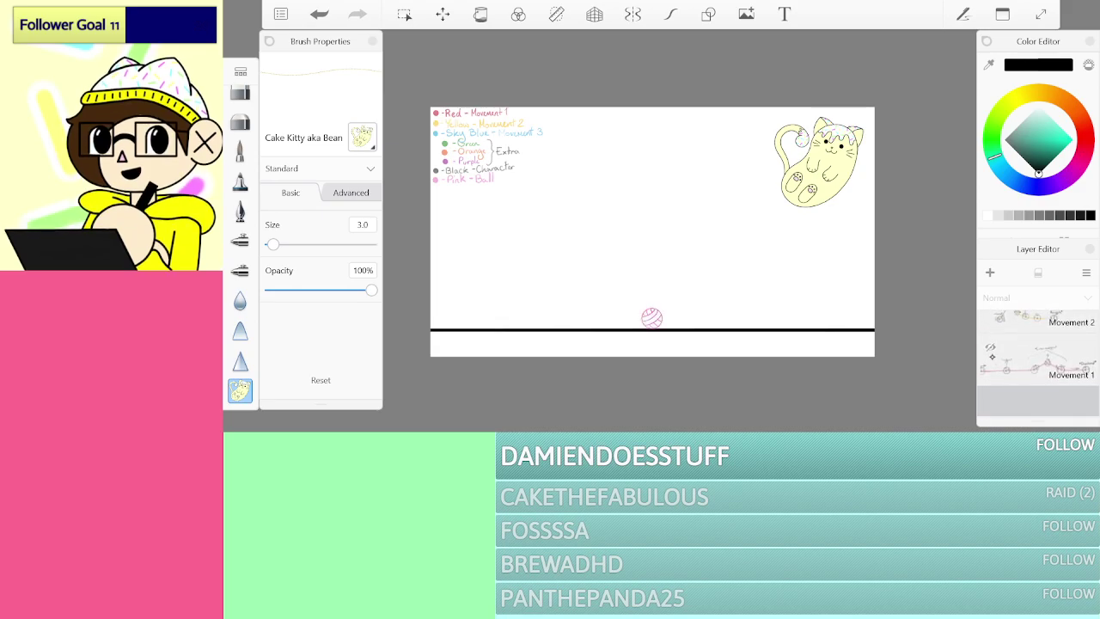
click(989, 347)
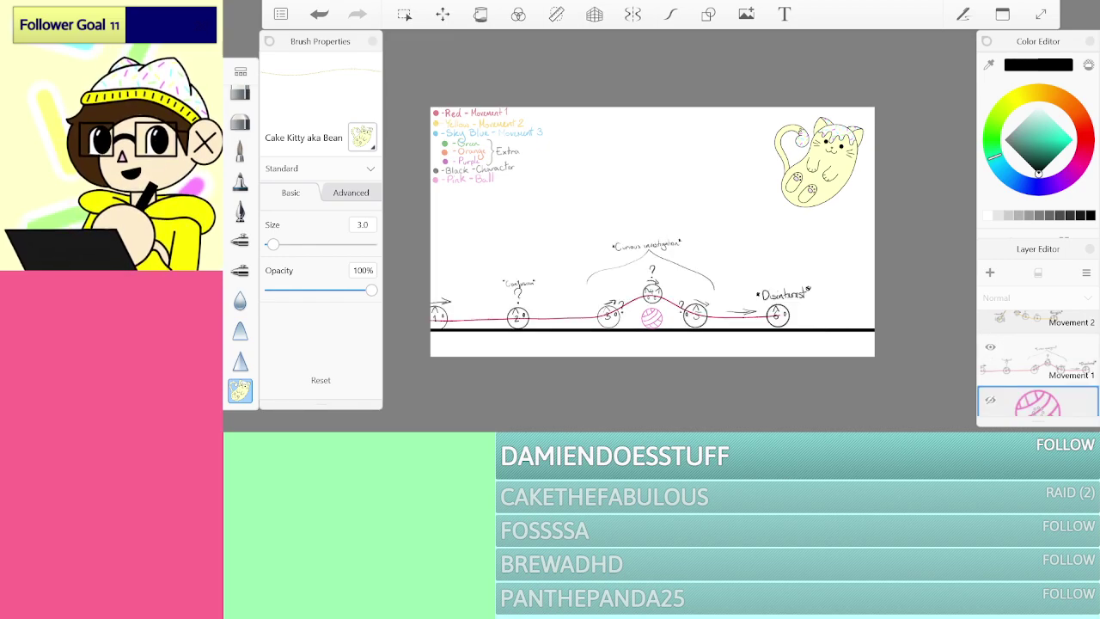
Step: Add a new empty layer directly above the Movement 5 layer
scroll(1038, 361, down, 5)
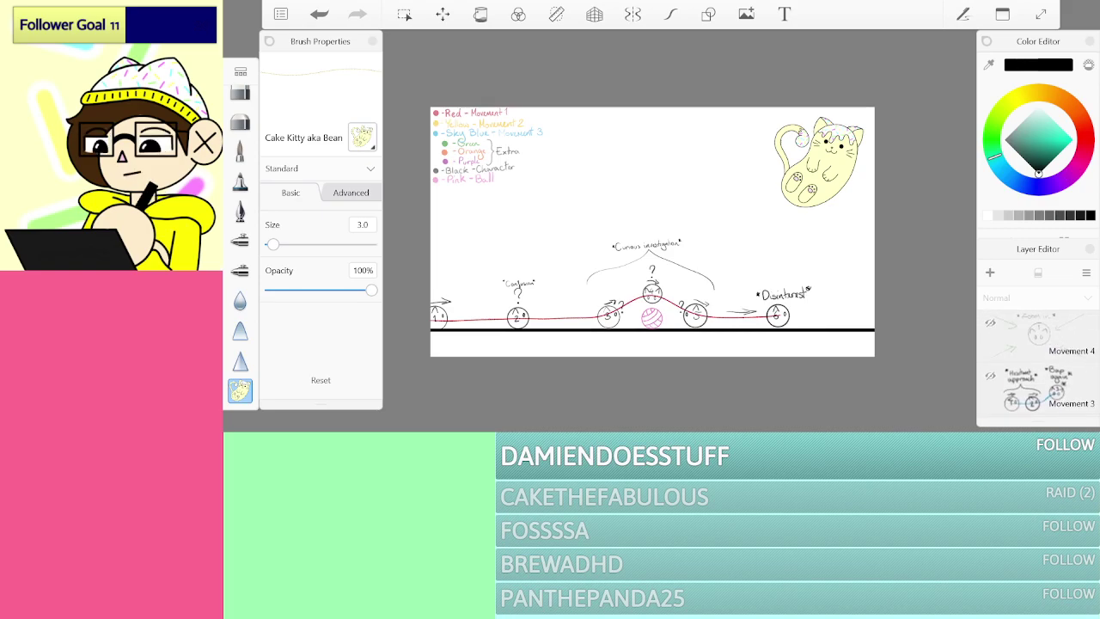
drag(1061, 356, 1059, 328)
click(1039, 337)
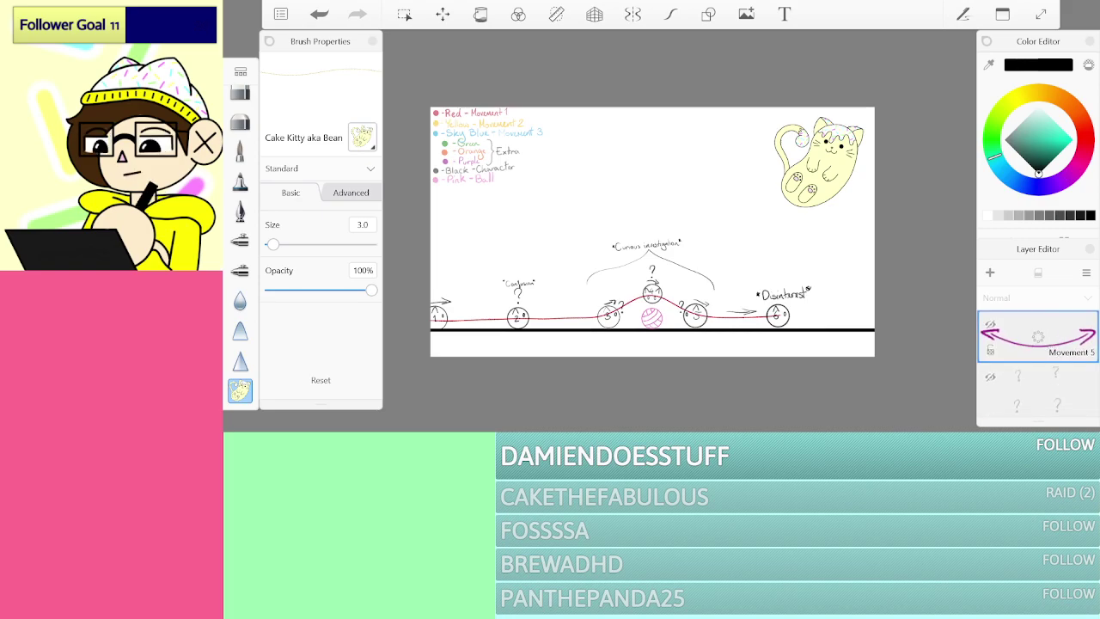
click(989, 273)
click(990, 273)
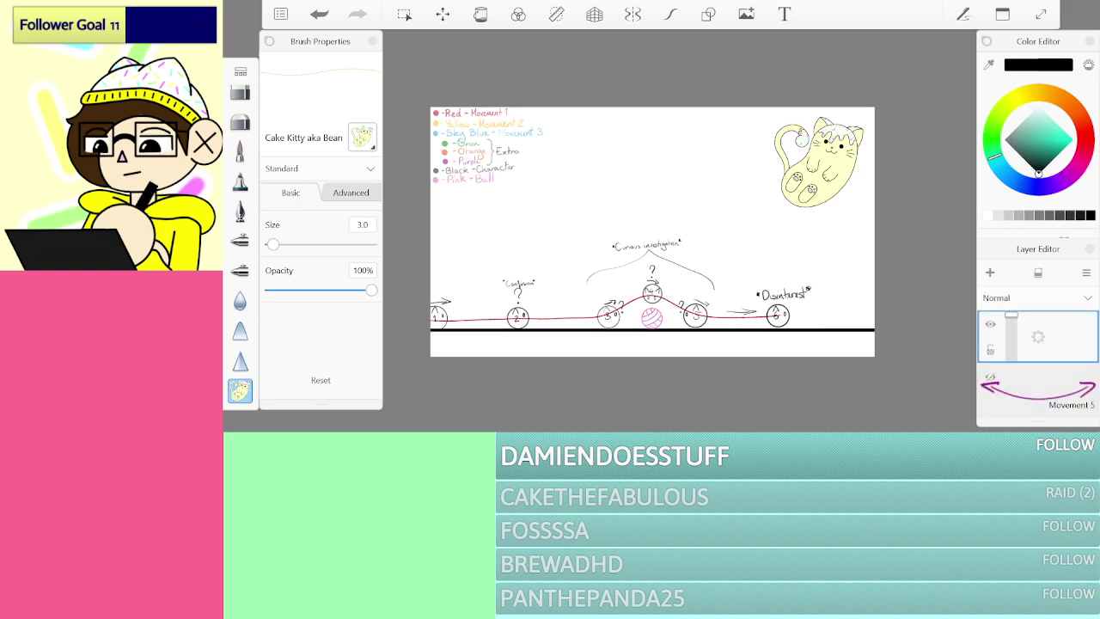
Step: Sketch the cat's rounded head and body outline with two short legs over circle 1, using the Black pencil at size 5.0
scroll(653, 232, up, 5)
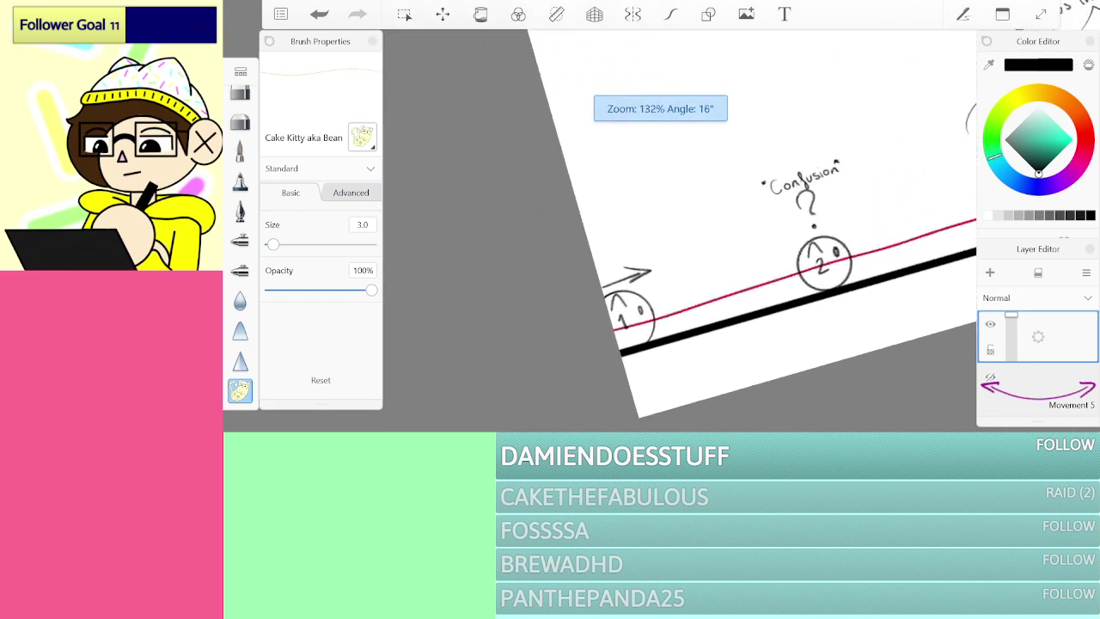
scroll(652, 232, up, 1)
scroll(241, 249, down, 8)
scroll(241, 249, up, 5)
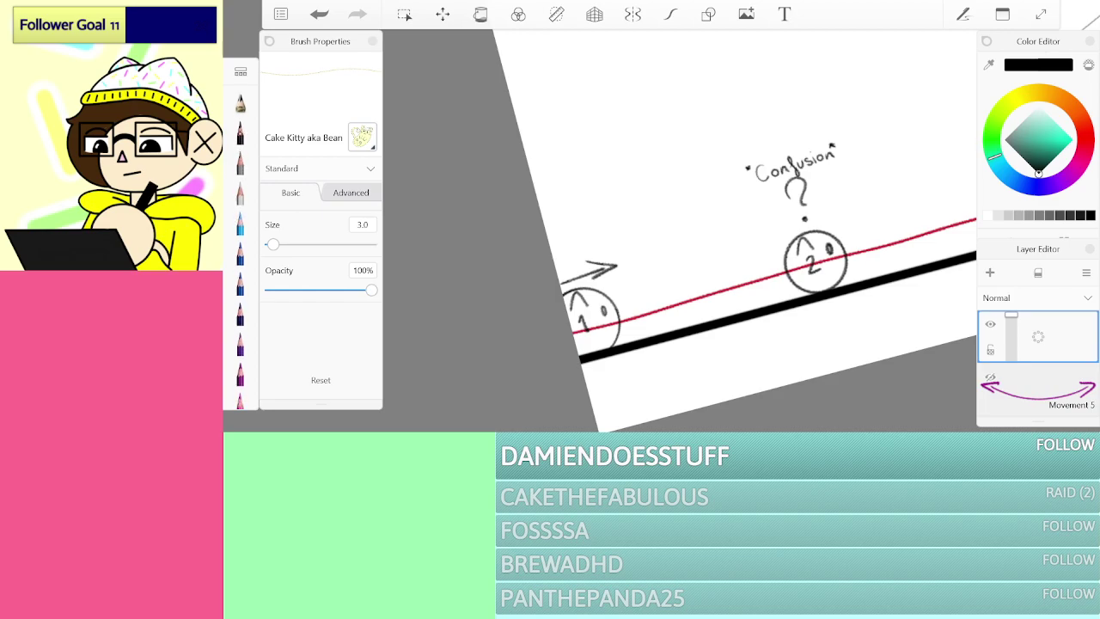
click(241, 133)
scroll(653, 258, up, 6)
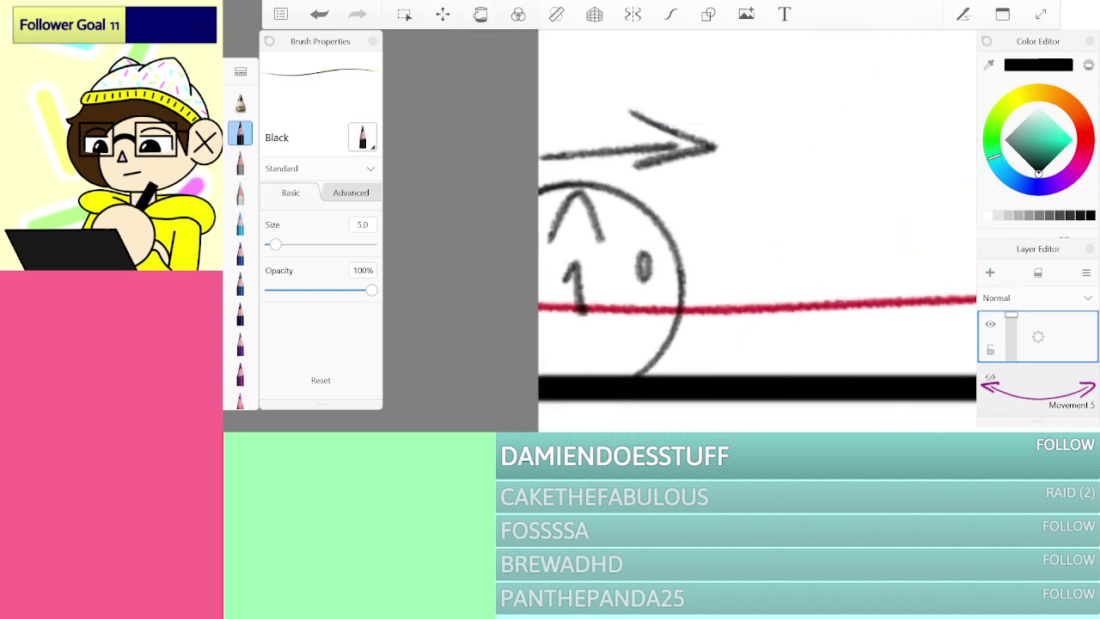
scroll(650, 203, up, 1)
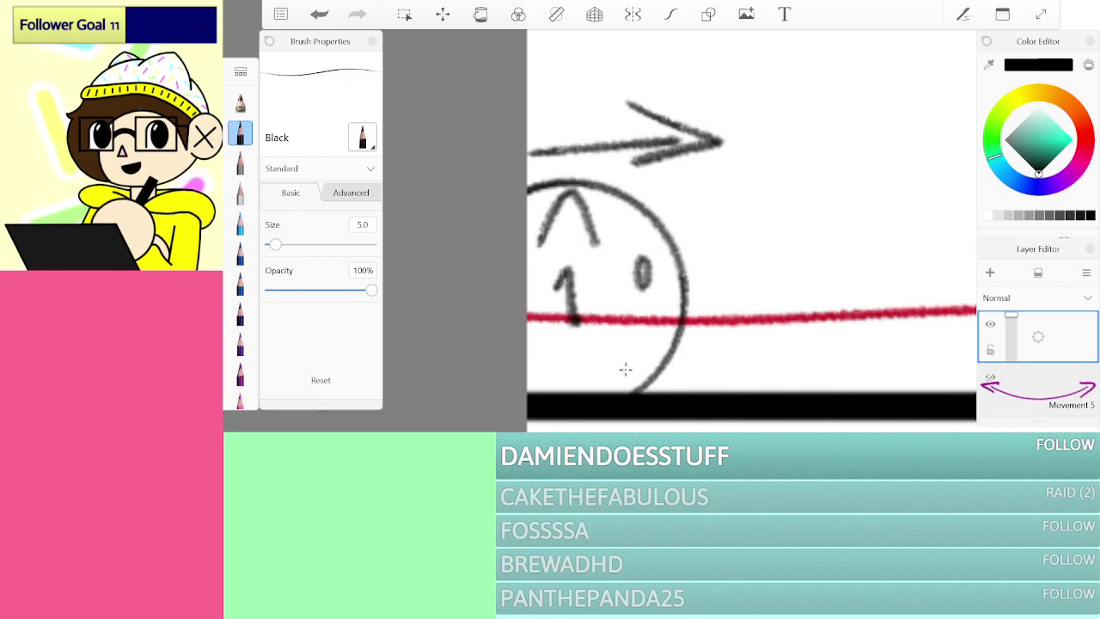
mouse_move(632, 391)
mouse_down()
mouse_move(675, 367)
mouse_move(666, 342)
mouse_move(679, 361)
mouse_move(654, 380)
mouse_move(625, 365)
mouse_up()
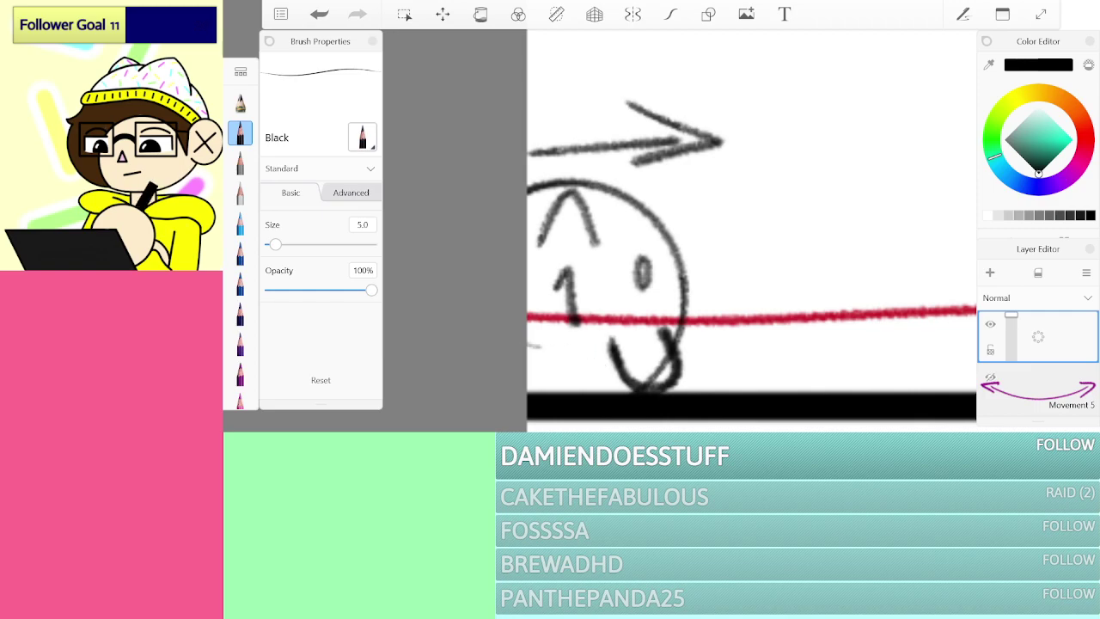
mouse_move(611, 346)
mouse_down()
mouse_move(672, 338)
mouse_move(740, 277)
mouse_move(745, 152)
mouse_move(705, 125)
mouse_move(627, 105)
mouse_move(610, 129)
mouse_move(531, 155)
mouse_up()
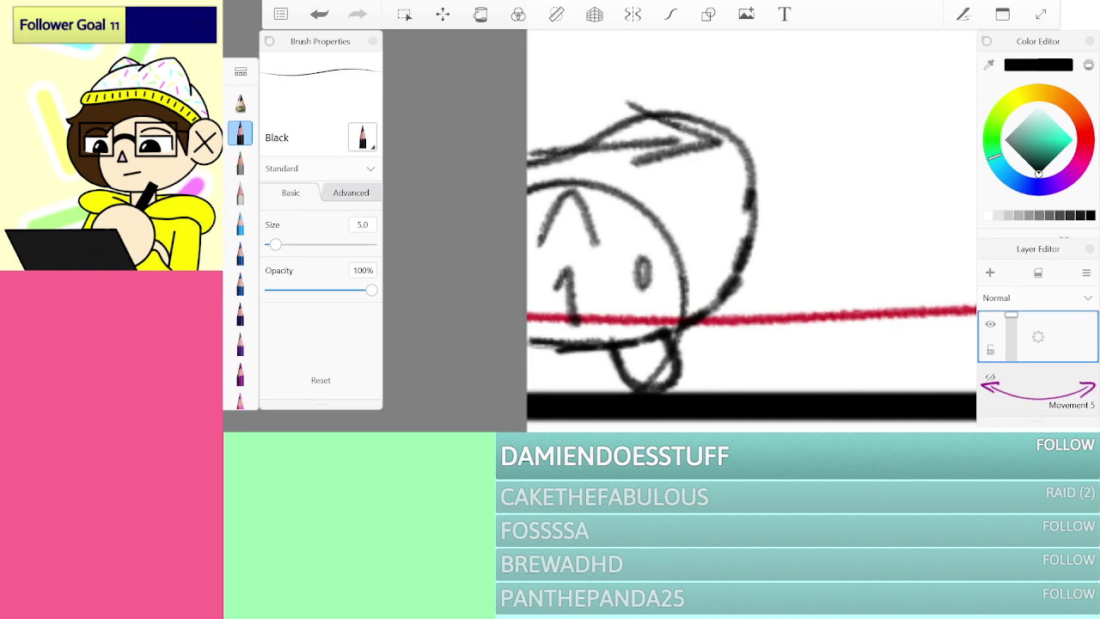
mouse_move(749, 187)
mouse_down()
mouse_move(746, 230)
mouse_move(682, 323)
mouse_up()
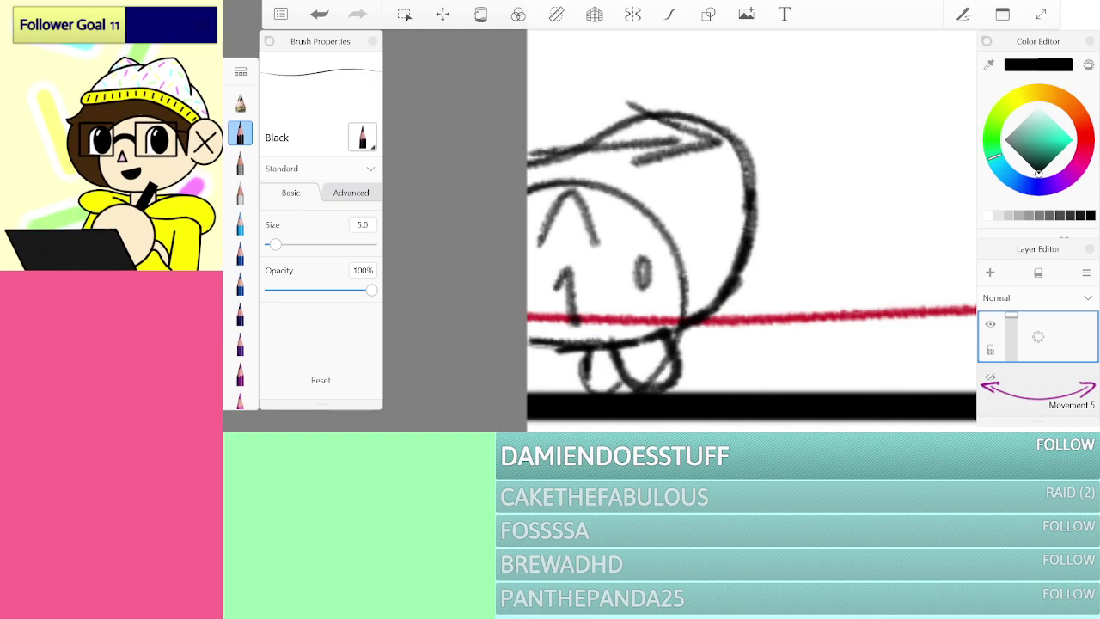
drag(630, 378, 587, 355)
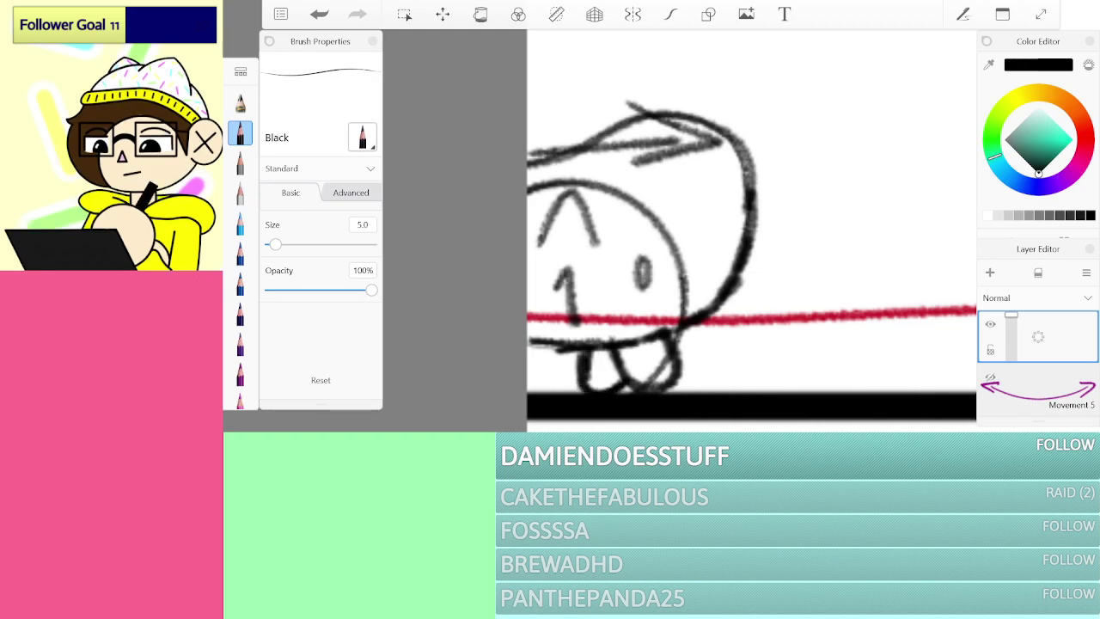
Step: Add the nose, pointed ear, icing drips, eye and mouth to the cat's head, and draw a right-pointing arrow above it
mouse_move(724, 220)
mouse_down()
mouse_move(735, 236)
mouse_move(744, 213)
mouse_up()
mouse_move(646, 98)
mouse_down()
mouse_move(611, 175)
mouse_move(691, 168)
mouse_up()
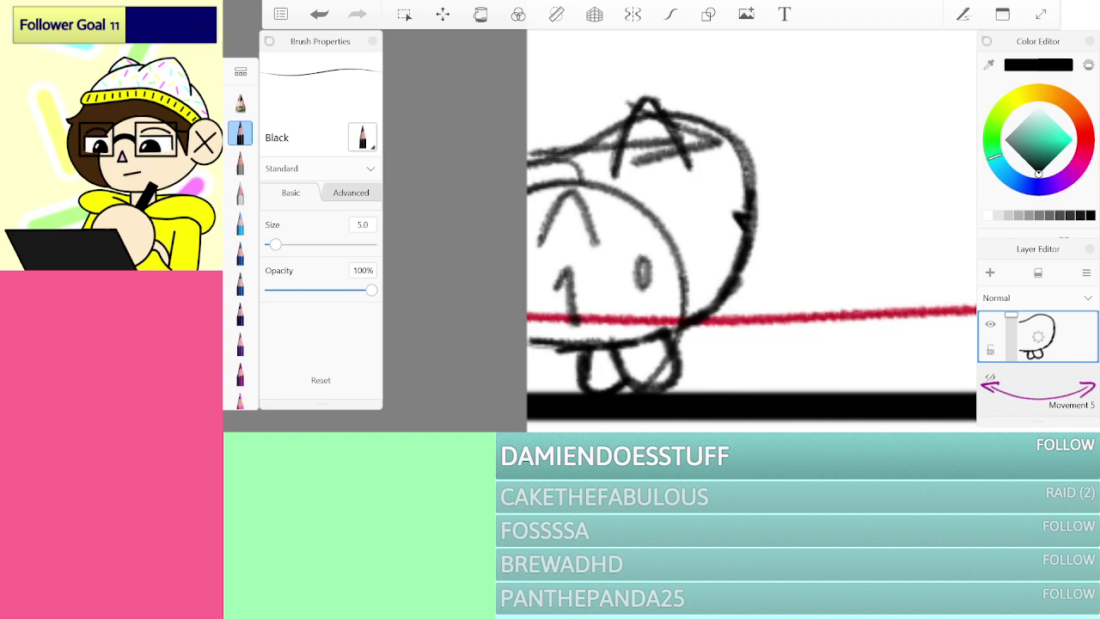
mouse_move(602, 222)
mouse_down()
mouse_move(626, 211)
mouse_move(641, 228)
mouse_move(732, 146)
mouse_up()
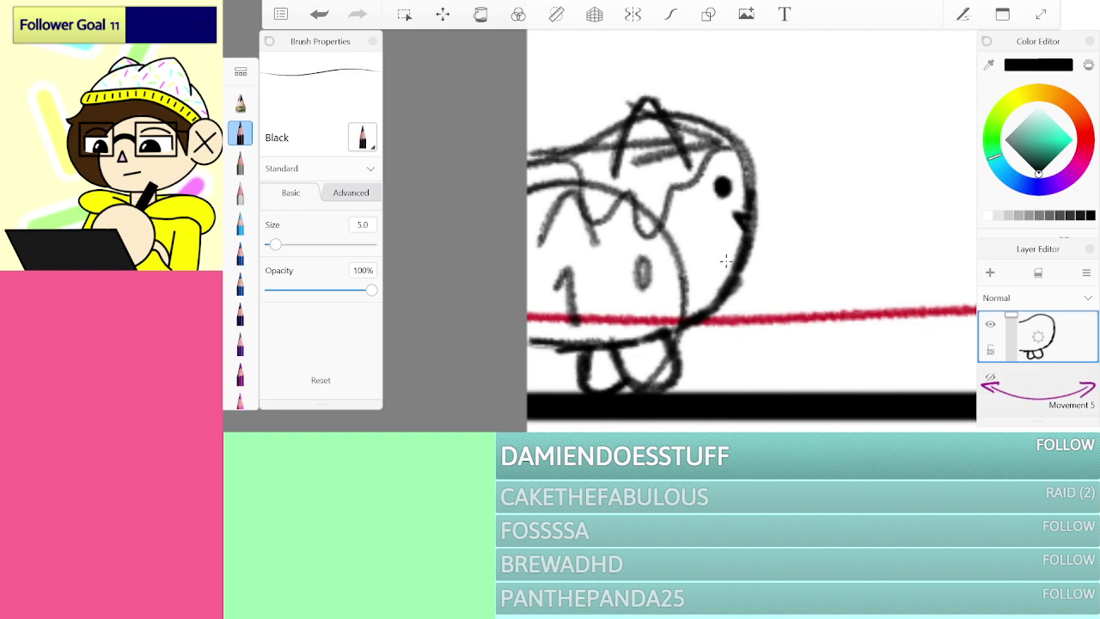
scroll(644, 223, down, 2)
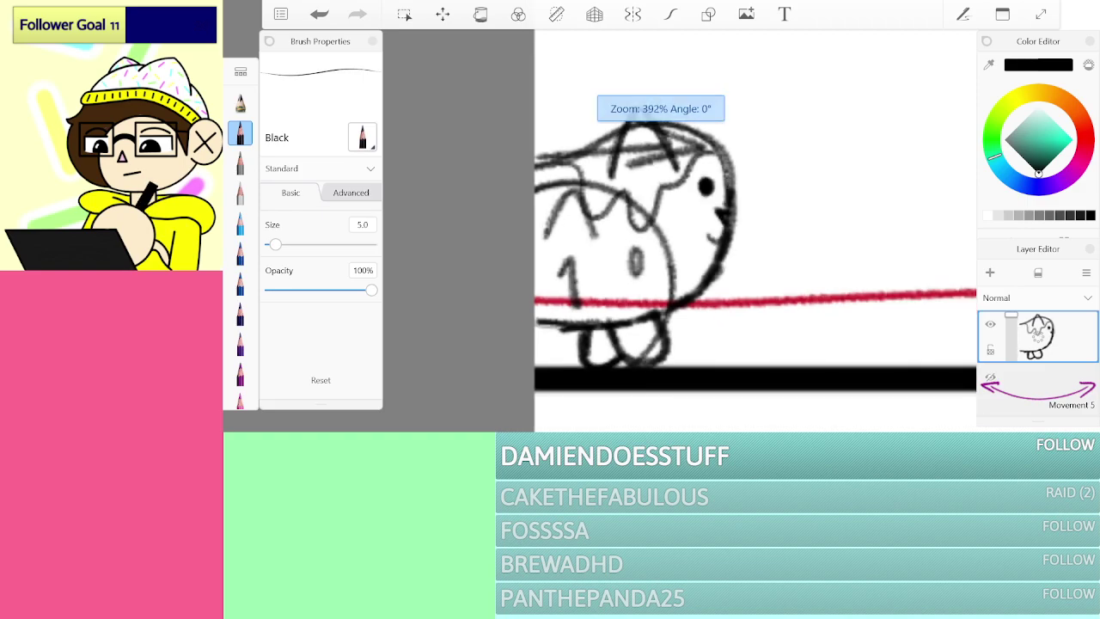
scroll(644, 224, up, 2)
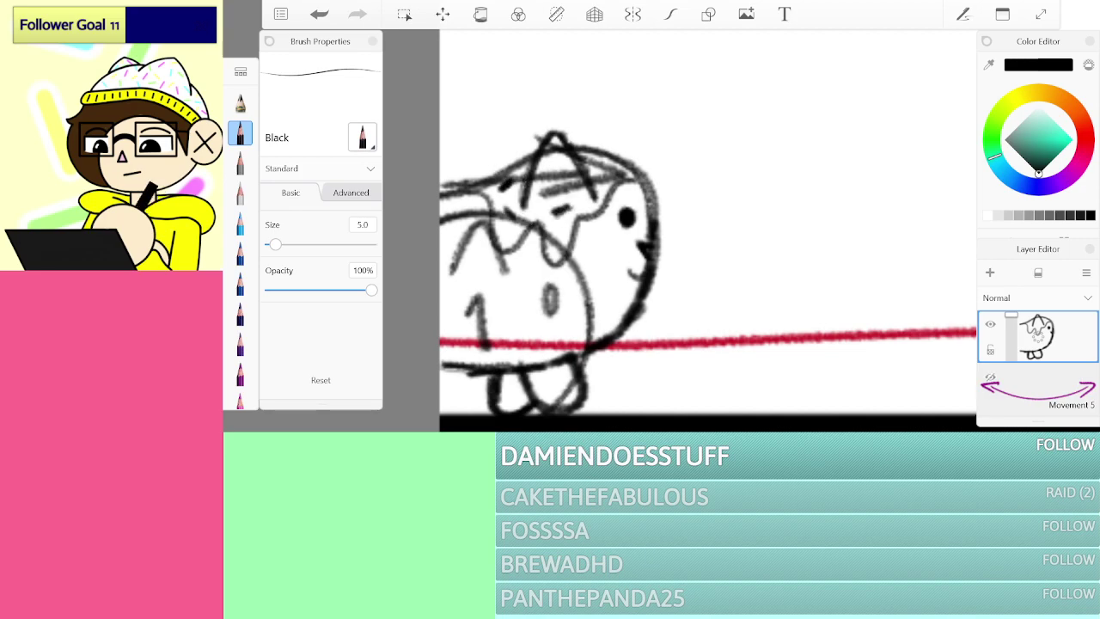
mouse_move(476, 97)
mouse_down()
mouse_move(574, 99)
mouse_move(525, 82)
mouse_move(553, 76)
mouse_move(587, 107)
mouse_up()
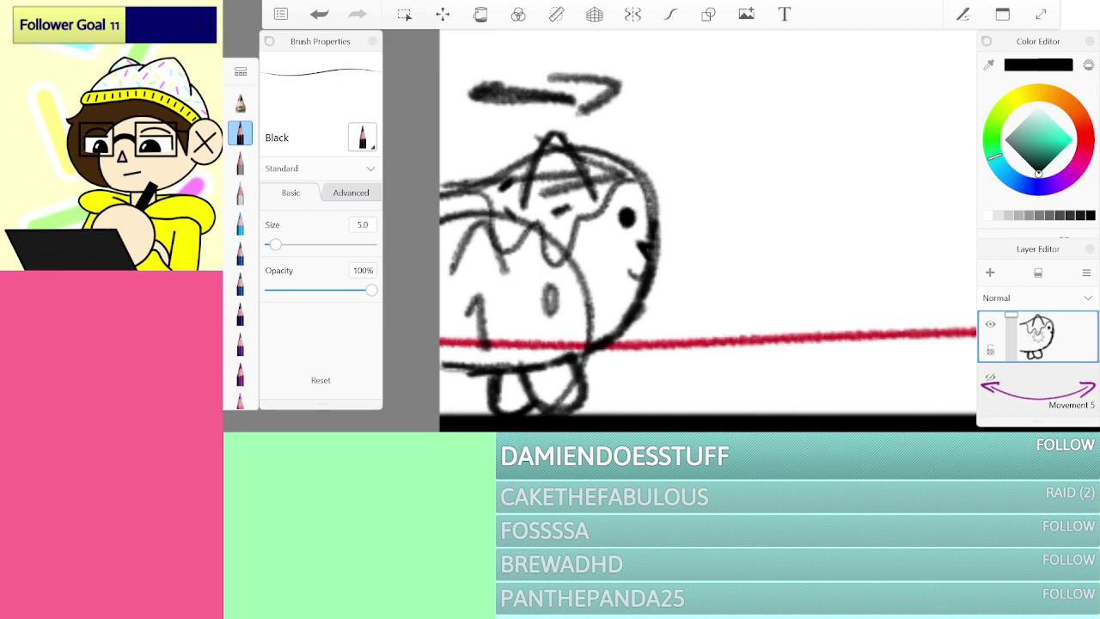
scroll(679, 232, down, 3)
scroll(678, 232, right, 3)
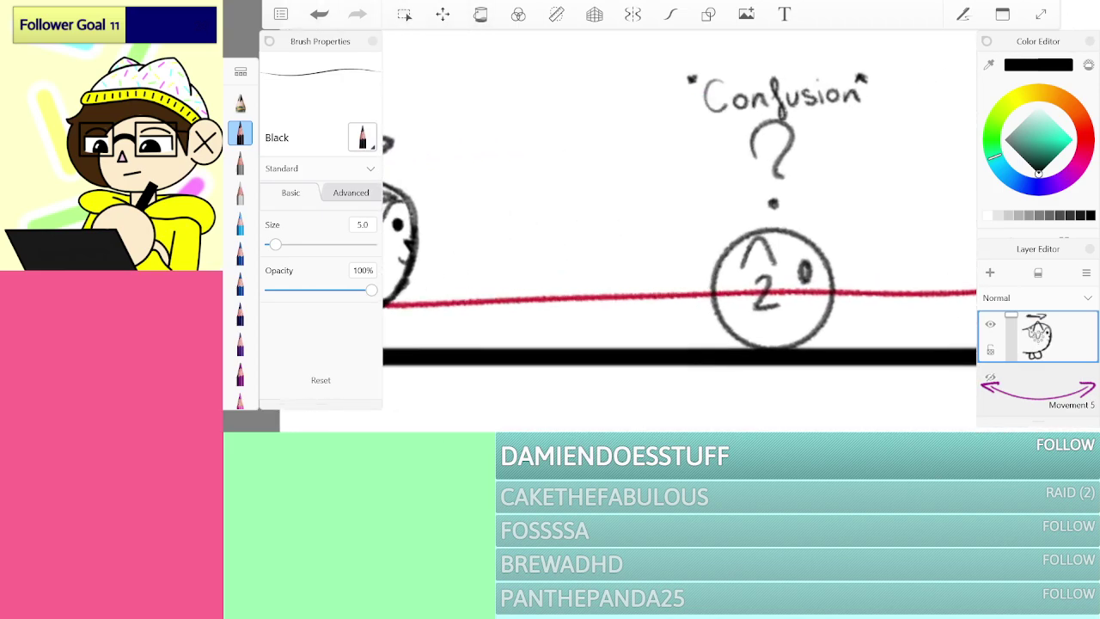
scroll(679, 232, up, 4)
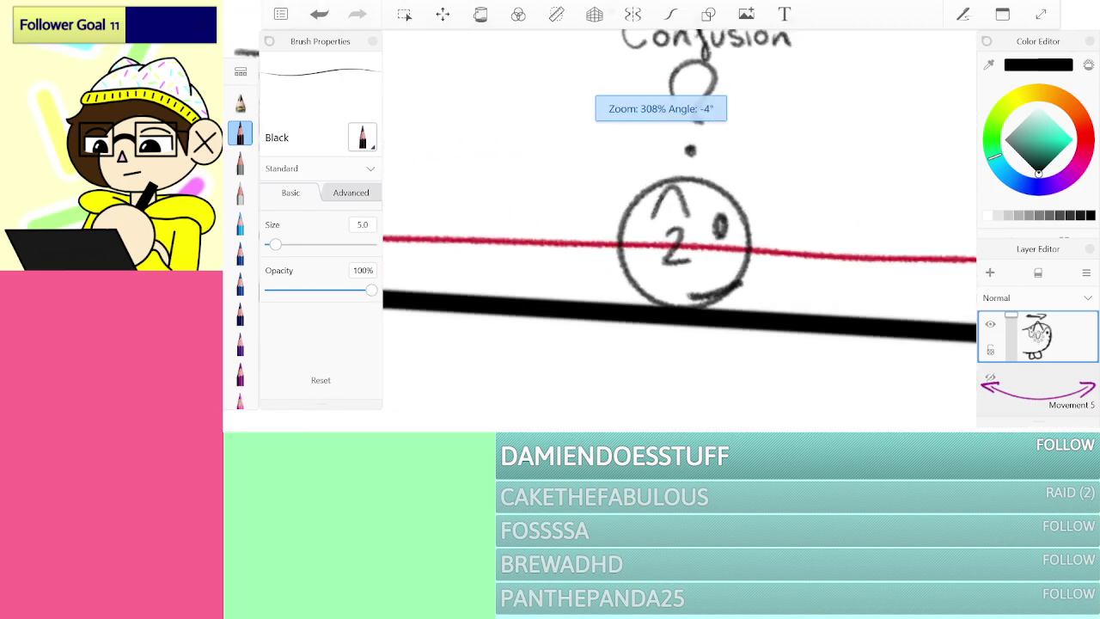
key(ctrl+z)
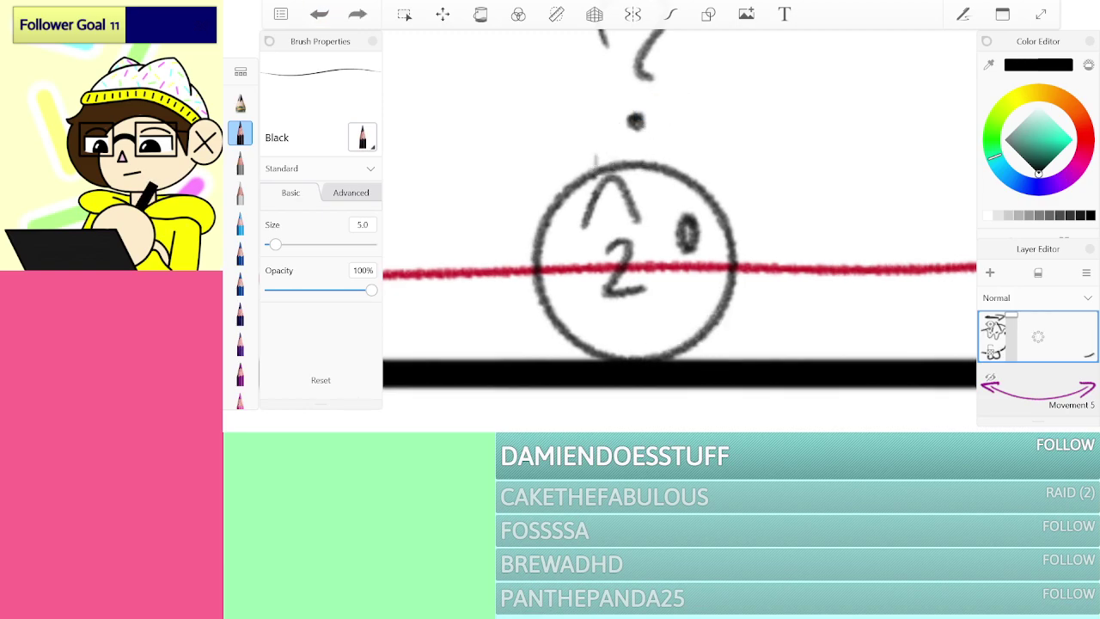
drag(746, 119, 768, 178)
key(ctrl+z)
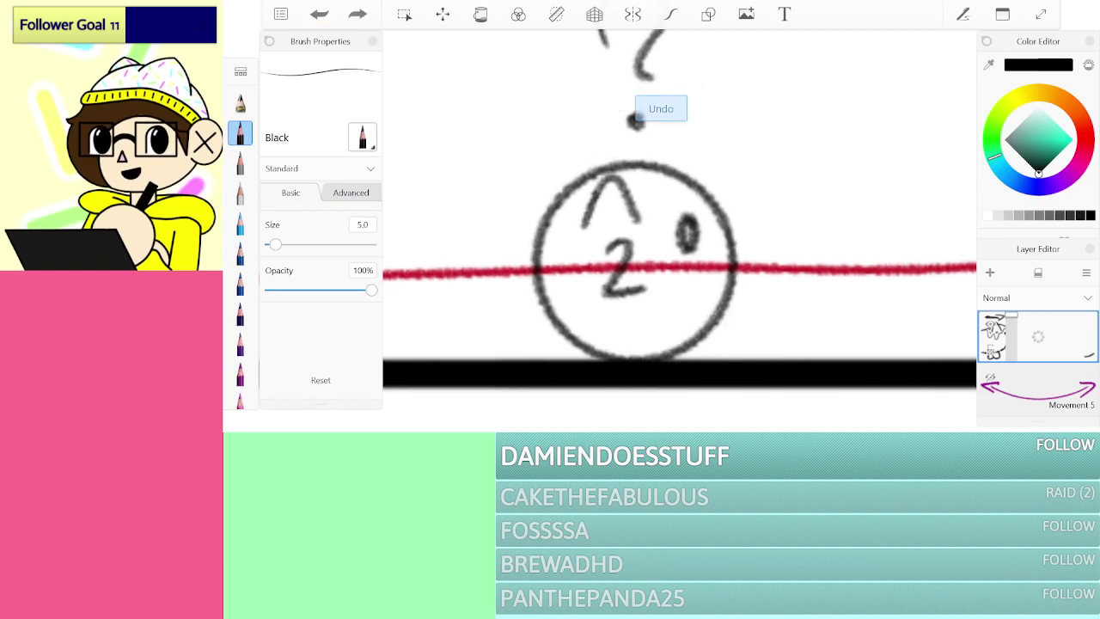
Step: Lower the Movement 1 layer's opacity to fade its numbered circles and red path line
scroll(1057, 361, down, 5)
scroll(1038, 361, down, 3)
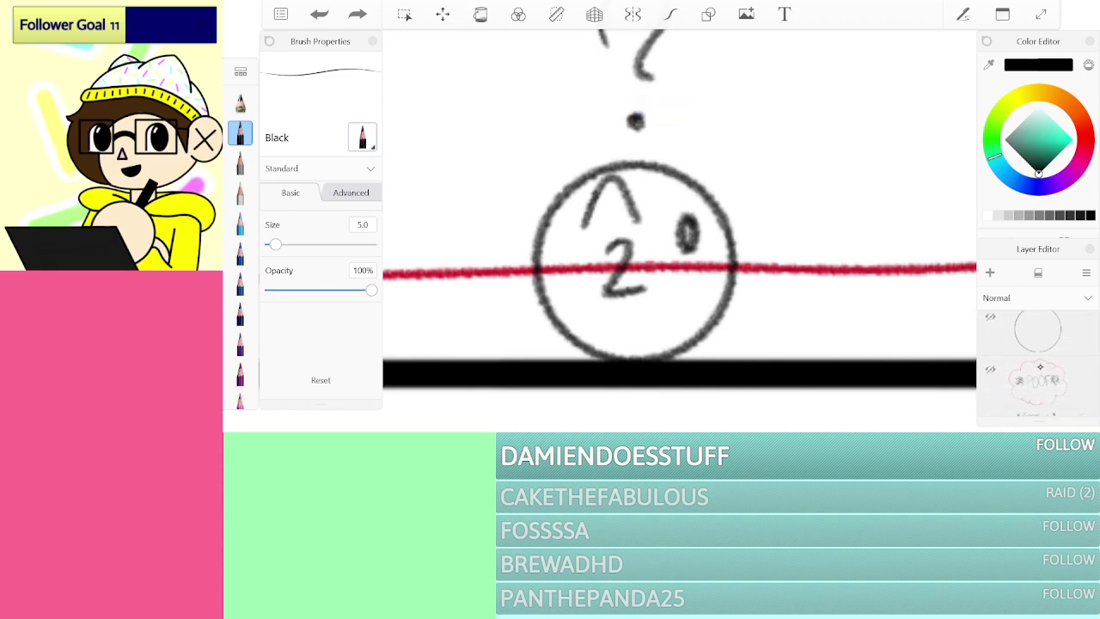
scroll(1028, 354, down, 2)
click(1027, 339)
drag(1012, 319, 1012, 345)
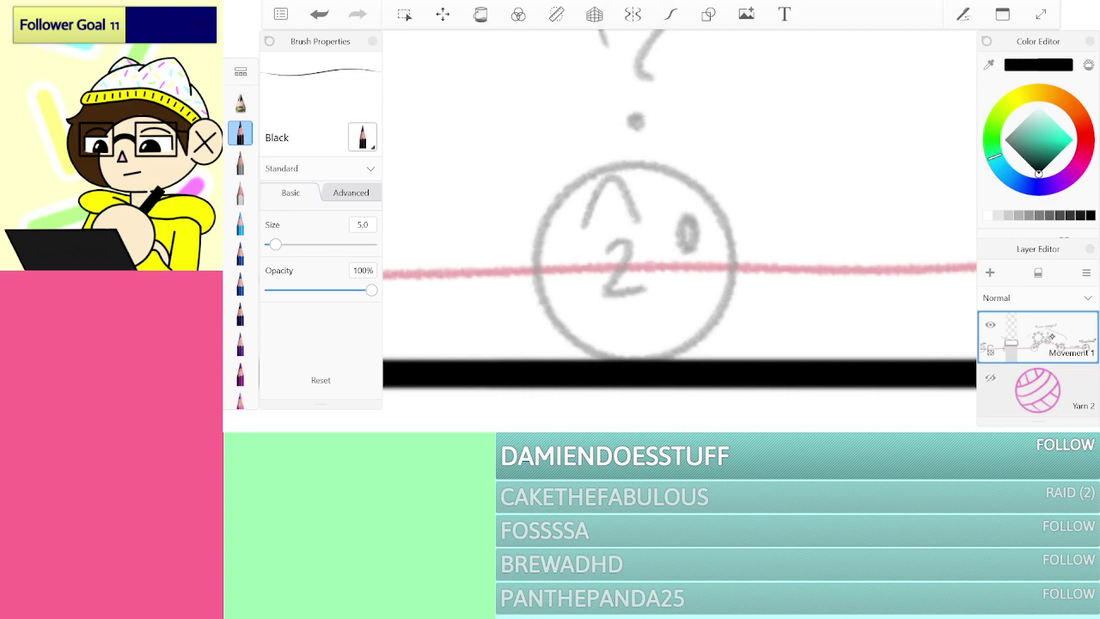
Step: Make the cat sketch layer directly above Movement 5 the active layer
scroll(1038, 361, up, 3)
scroll(1038, 361, up, 3)
click(1039, 337)
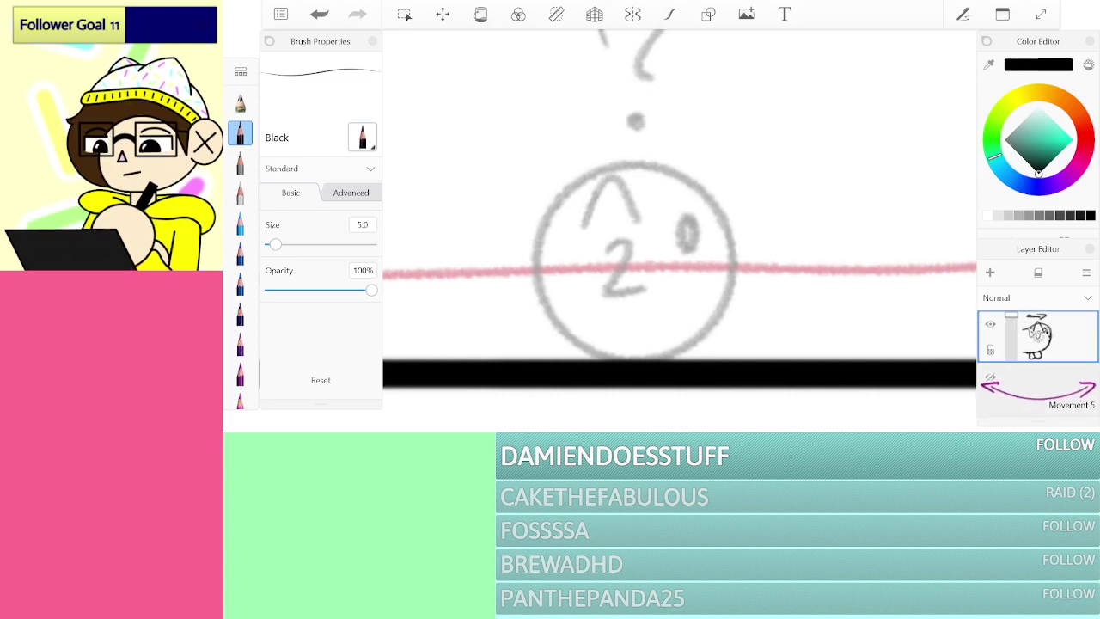
mouse_move(706, 83)
mouse_down()
mouse_move(633, 90)
mouse_move(580, 195)
mouse_move(538, 238)
mouse_move(527, 297)
mouse_move(604, 354)
mouse_up()
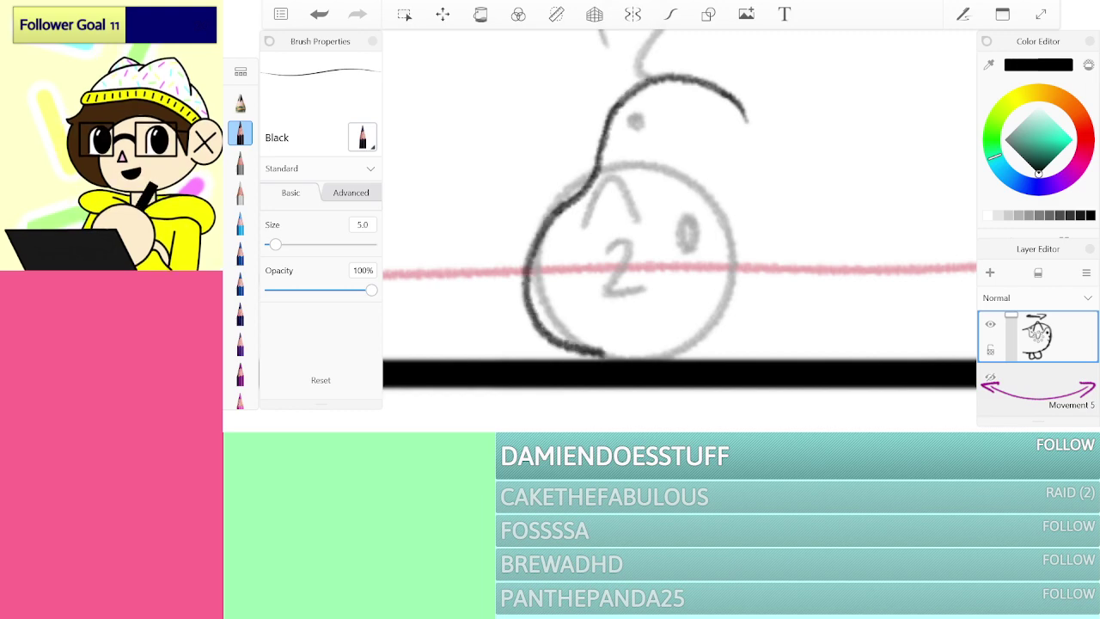
key(ctrl+z)
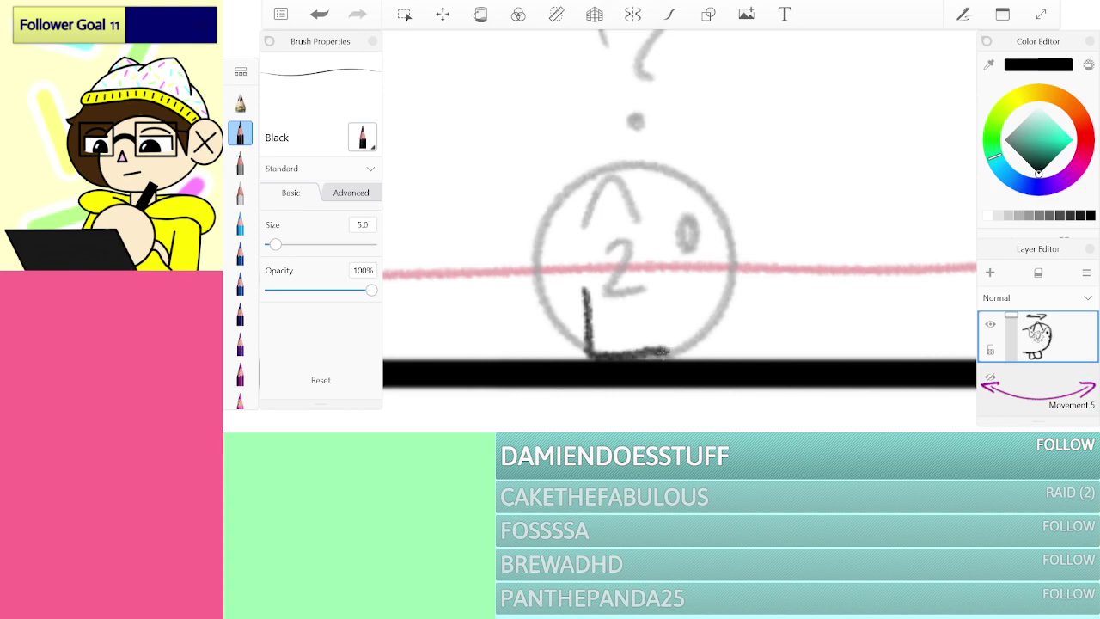
key(ctrl+z)
drag(584, 289, 588, 344)
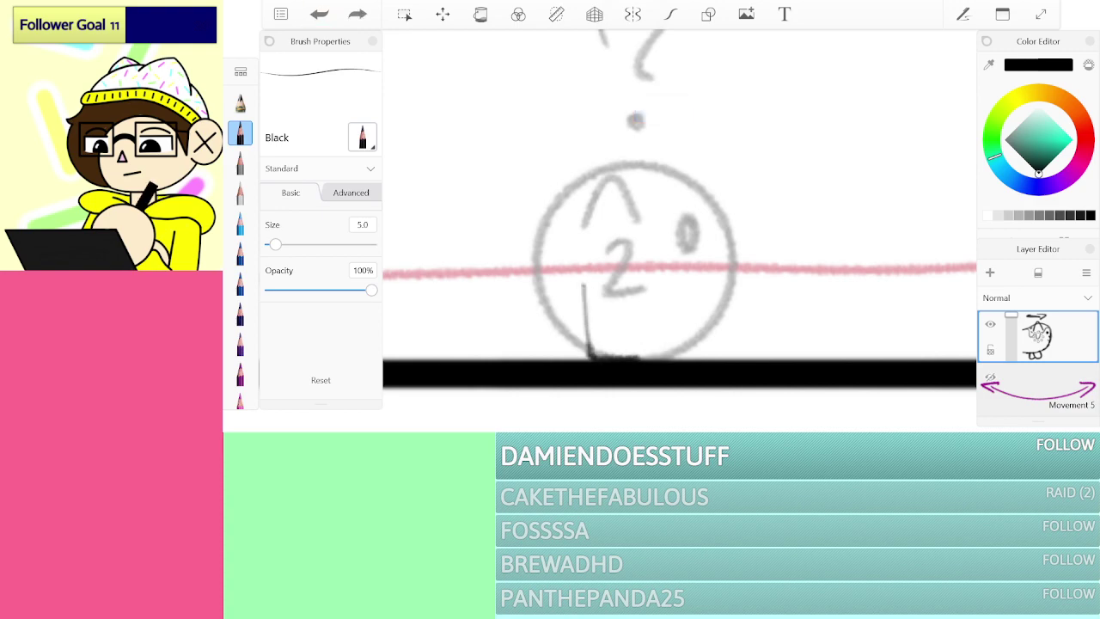
drag(667, 336, 646, 264)
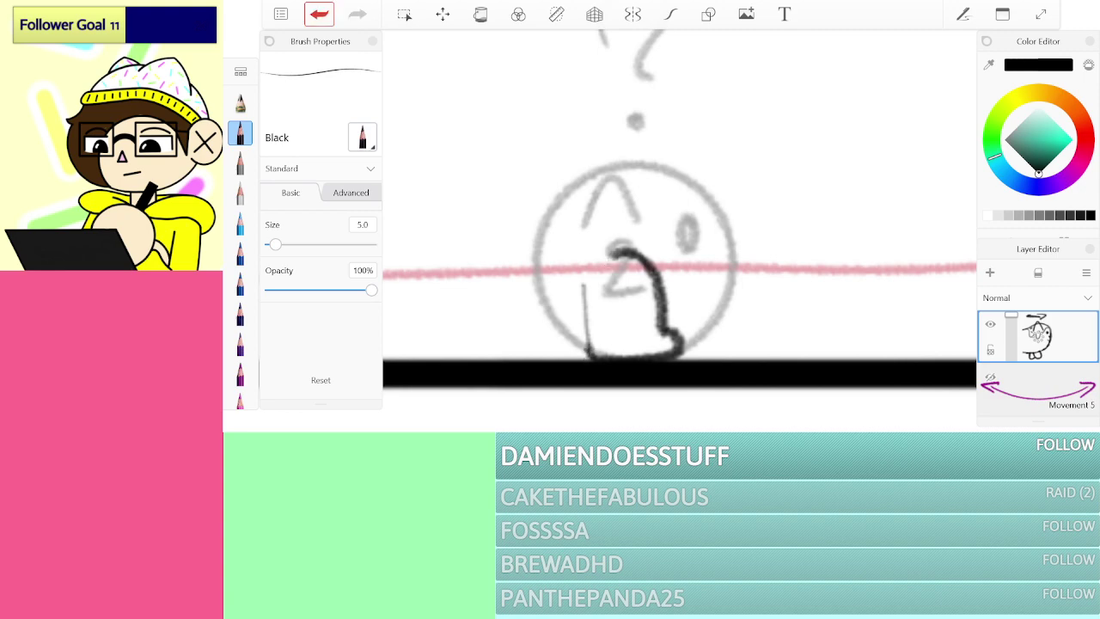
key(ctrl+z)
key(ctrl+z)
Step: Sketch the sitting cat's bent hind leg and foot, rounded back and large raised head over circle 2
drag(606, 260, 615, 257)
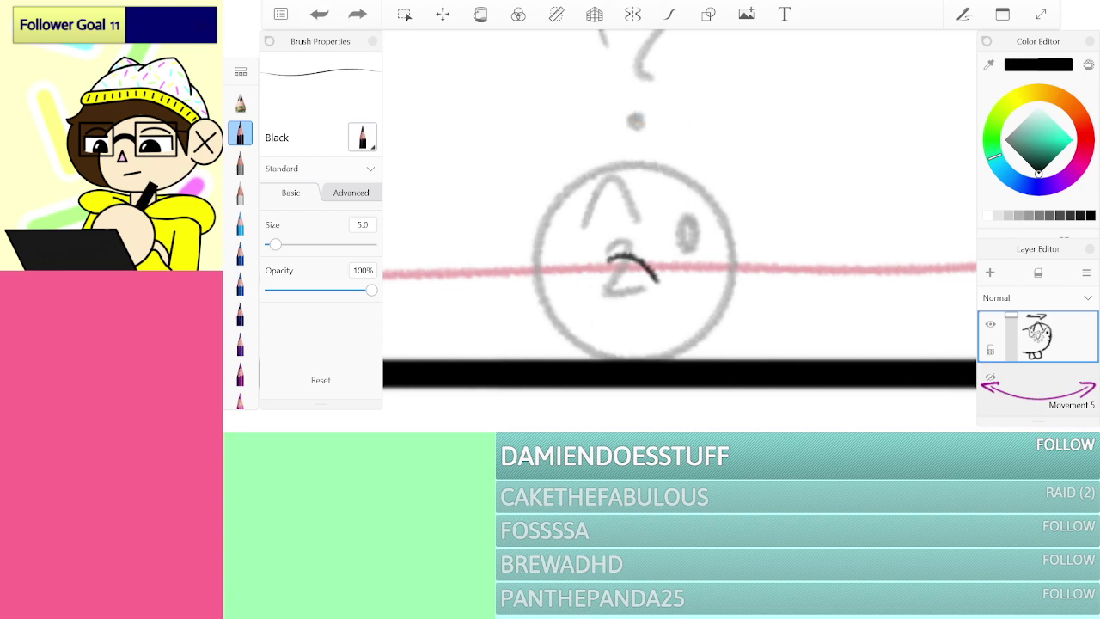
drag(659, 329, 688, 348)
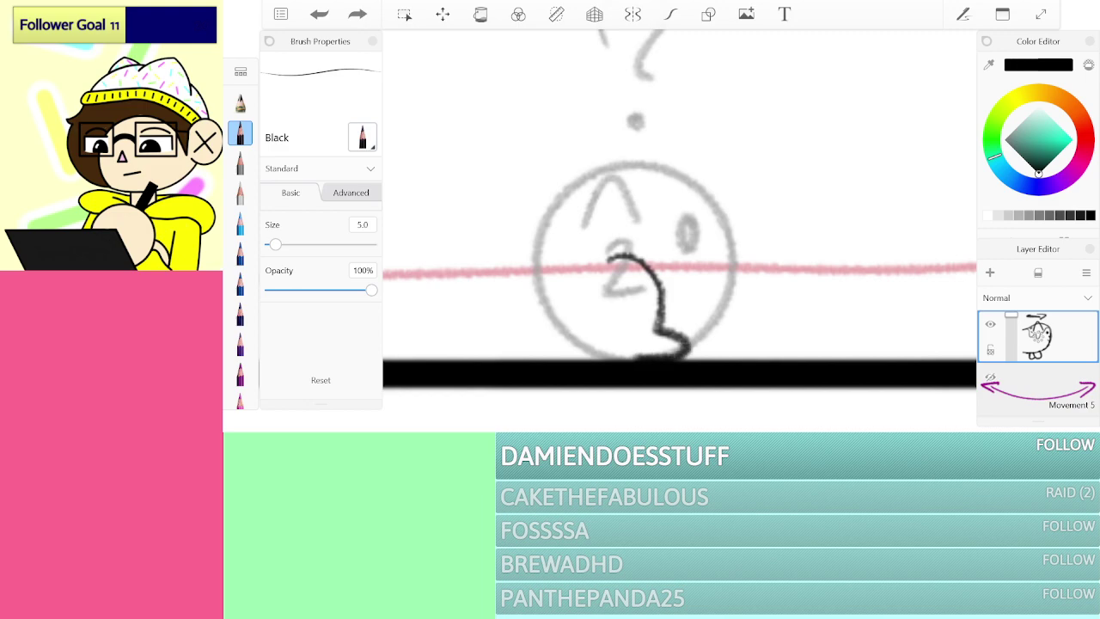
mouse_move(601, 356)
mouse_down()
mouse_move(547, 309)
mouse_move(541, 262)
mouse_move(565, 218)
mouse_up()
mouse_move(632, 177)
mouse_down()
mouse_move(666, 127)
mouse_move(709, 105)
mouse_move(749, 111)
mouse_move(776, 135)
mouse_up()
mouse_move(756, 287)
mouse_down()
mouse_move(684, 323)
mouse_move(744, 292)
mouse_move(797, 237)
mouse_move(804, 162)
mouse_move(715, 100)
mouse_move(668, 122)
mouse_up()
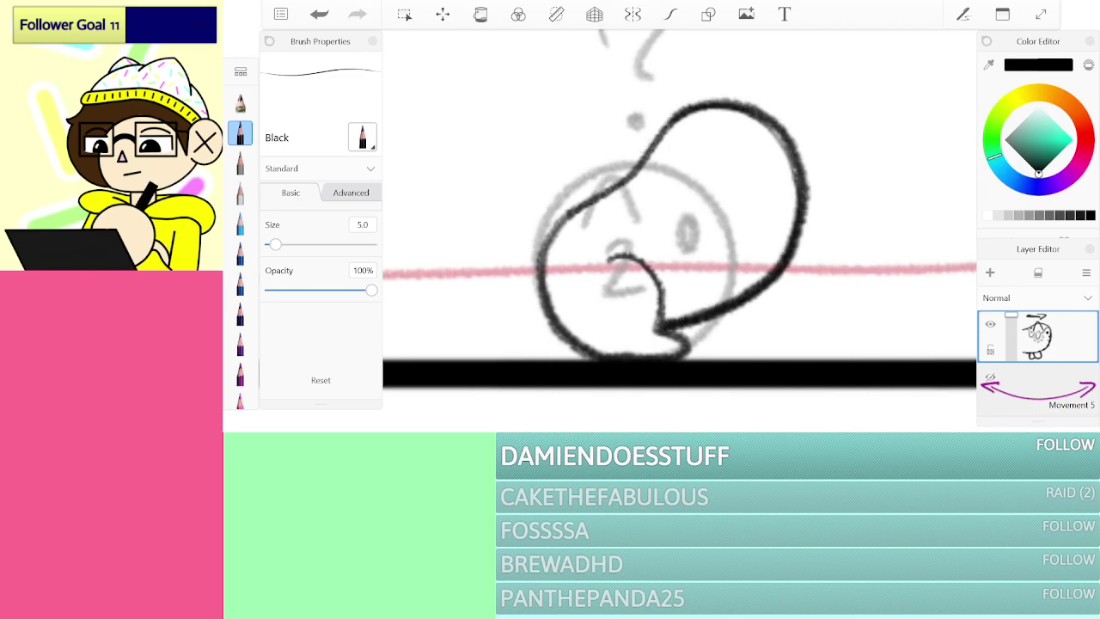
Step: Add a rounded front leg under the second cat, and detail its head with a pointed ear, icing drips, eye and nose
mouse_move(726, 276)
mouse_down()
mouse_move(738, 324)
mouse_move(768, 353)
mouse_move(784, 275)
mouse_up()
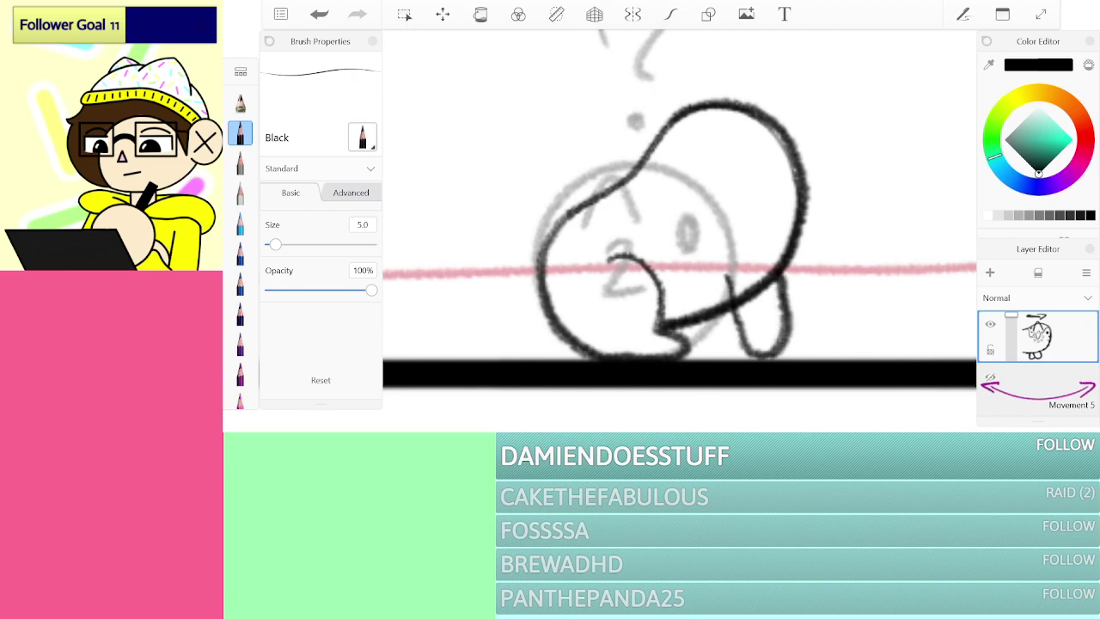
key(ctrl+z)
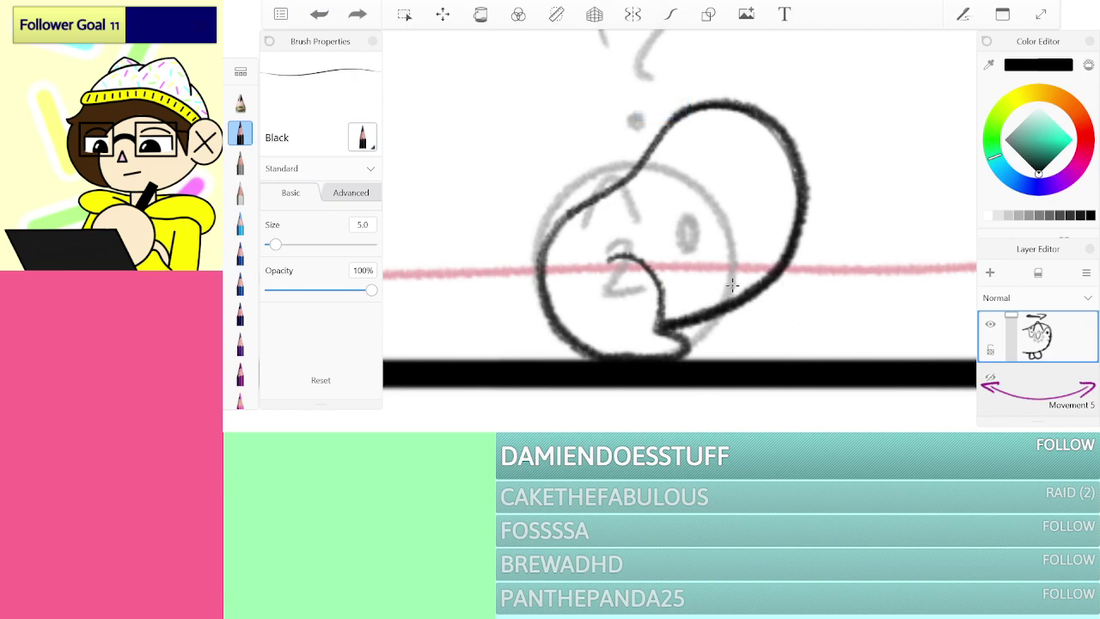
mouse_move(720, 280)
mouse_down()
mouse_move(730, 335)
mouse_move(765, 348)
mouse_move(778, 316)
mouse_move(768, 270)
mouse_move(723, 297)
mouse_up()
key(ctrl+z)
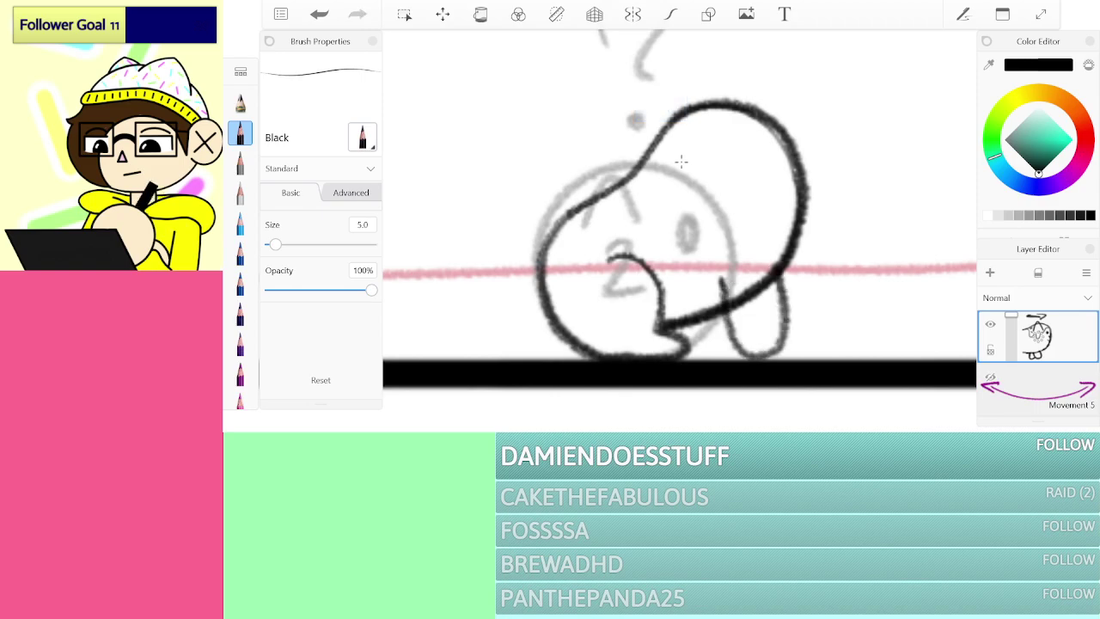
mouse_move(673, 161)
mouse_down()
mouse_move(722, 128)
mouse_move(741, 159)
mouse_up()
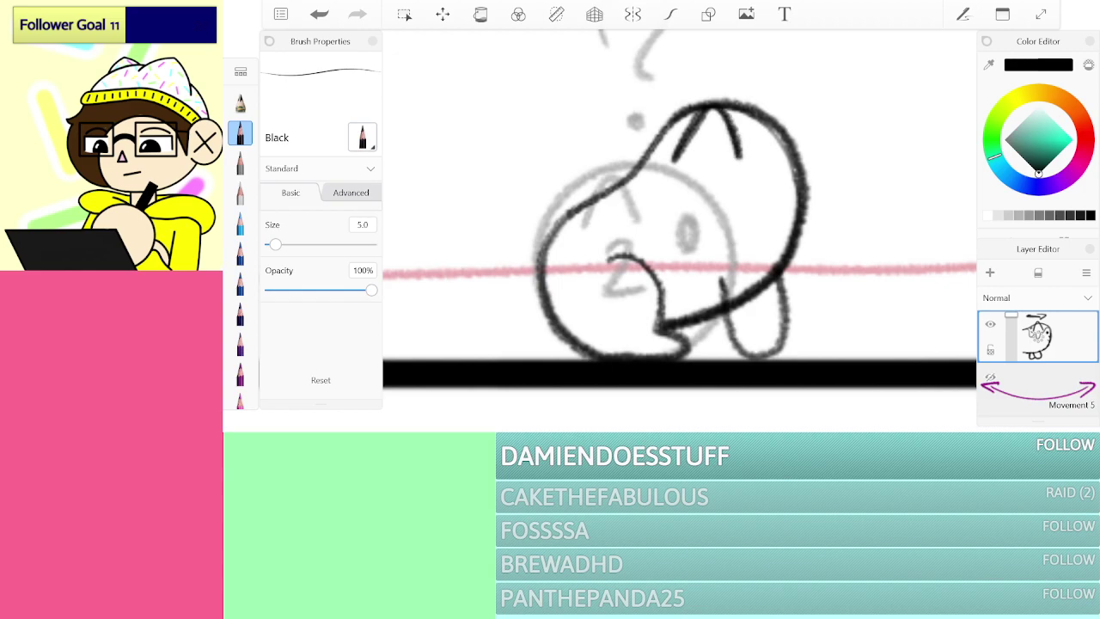
mouse_move(652, 163)
mouse_down()
mouse_move(673, 209)
mouse_move(698, 168)
mouse_up()
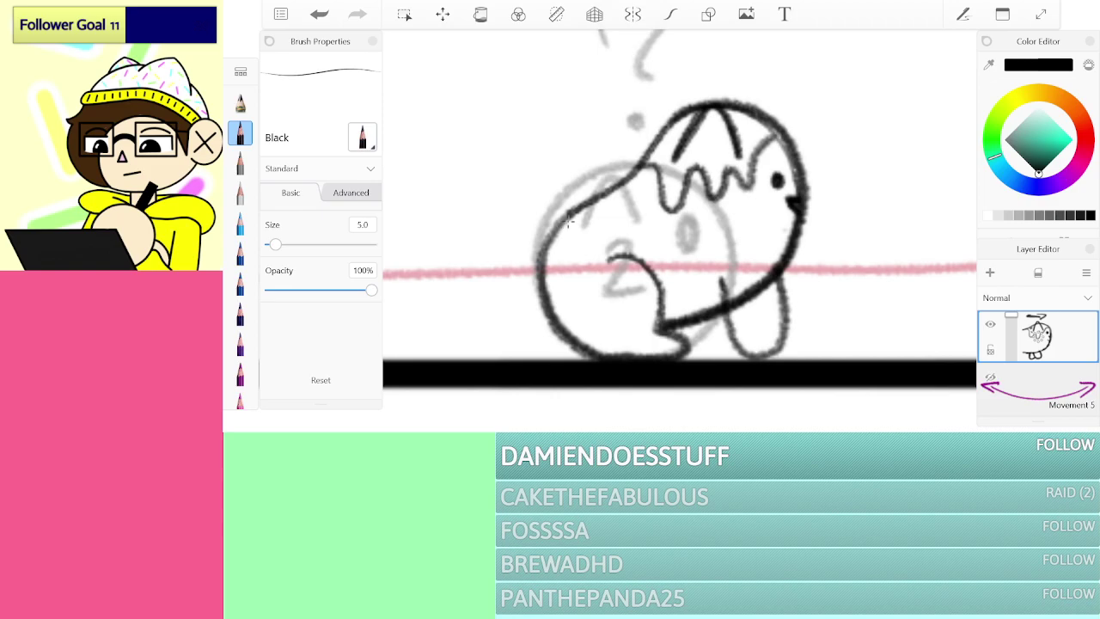
mouse_move(547, 212)
mouse_down()
mouse_move(569, 137)
mouse_move(537, 111)
mouse_move(513, 116)
mouse_move(510, 141)
mouse_move(518, 147)
mouse_move(537, 128)
mouse_move(556, 152)
mouse_move(517, 182)
mouse_move(487, 136)
mouse_move(517, 88)
mouse_move(580, 86)
mouse_move(592, 223)
mouse_up()
key(ctrl+z)
scroll(678, 231, up, 2)
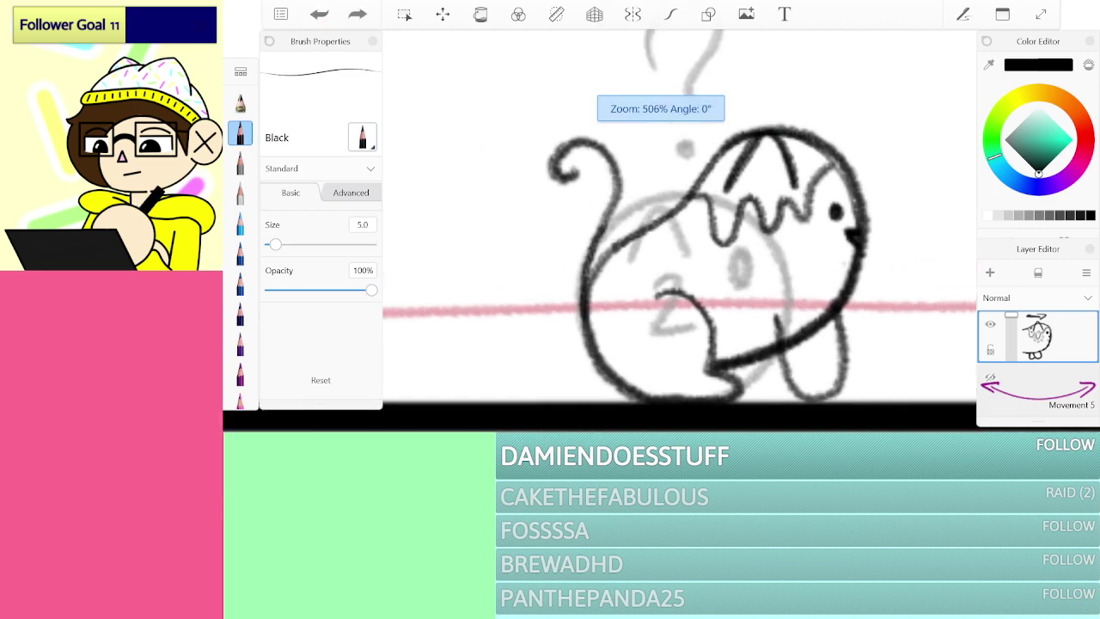
key(ctrl+z)
drag(660, 440, 649, 428)
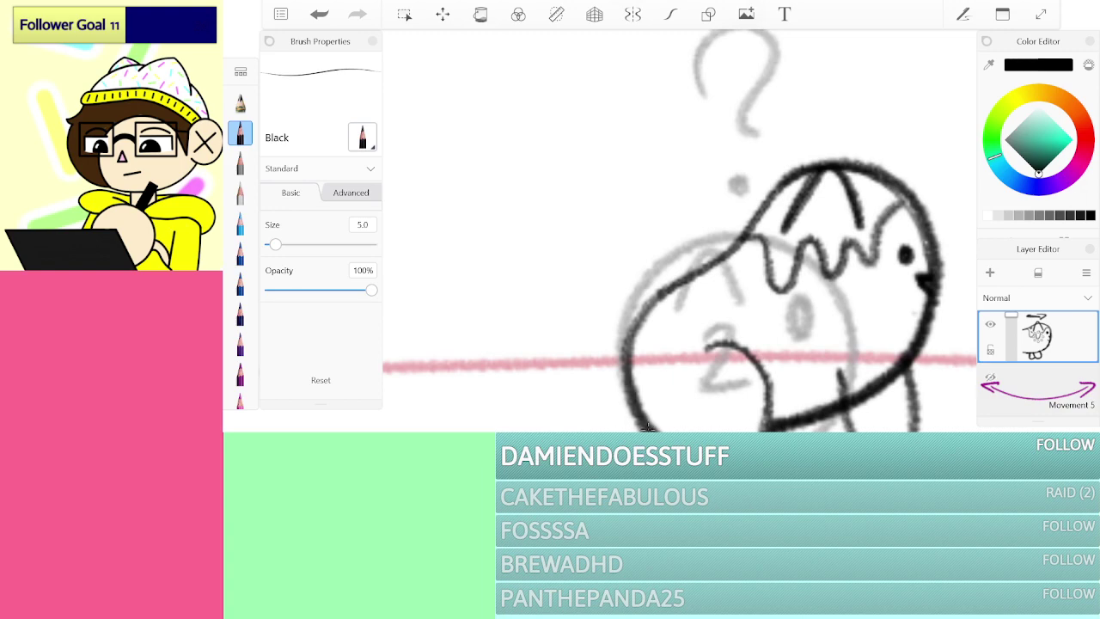
mouse_move(621, 364)
mouse_down()
mouse_move(627, 296)
mouse_move(666, 211)
mouse_move(657, 188)
mouse_up()
mouse_move(582, 216)
mouse_down()
mouse_move(605, 186)
mouse_move(635, 203)
mouse_move(631, 239)
mouse_move(595, 259)
mouse_move(567, 262)
mouse_up()
key(ctrl+z)
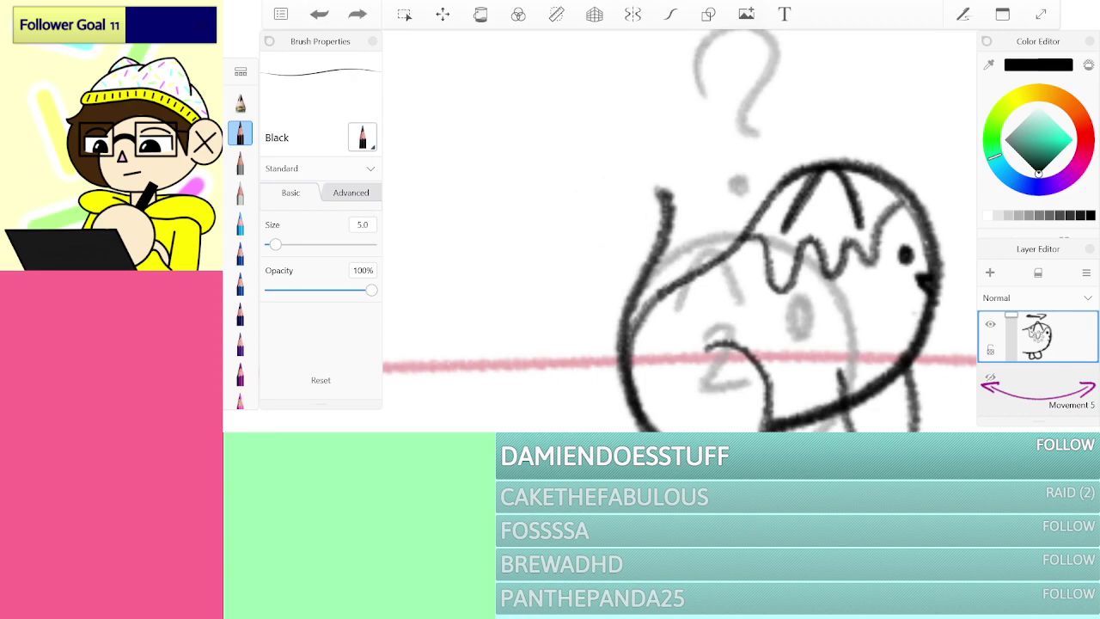
mouse_move(570, 215)
mouse_down()
mouse_move(630, 195)
mouse_move(637, 231)
mouse_move(617, 260)
mouse_move(571, 288)
mouse_up()
click(318, 14)
key(ctrl+z)
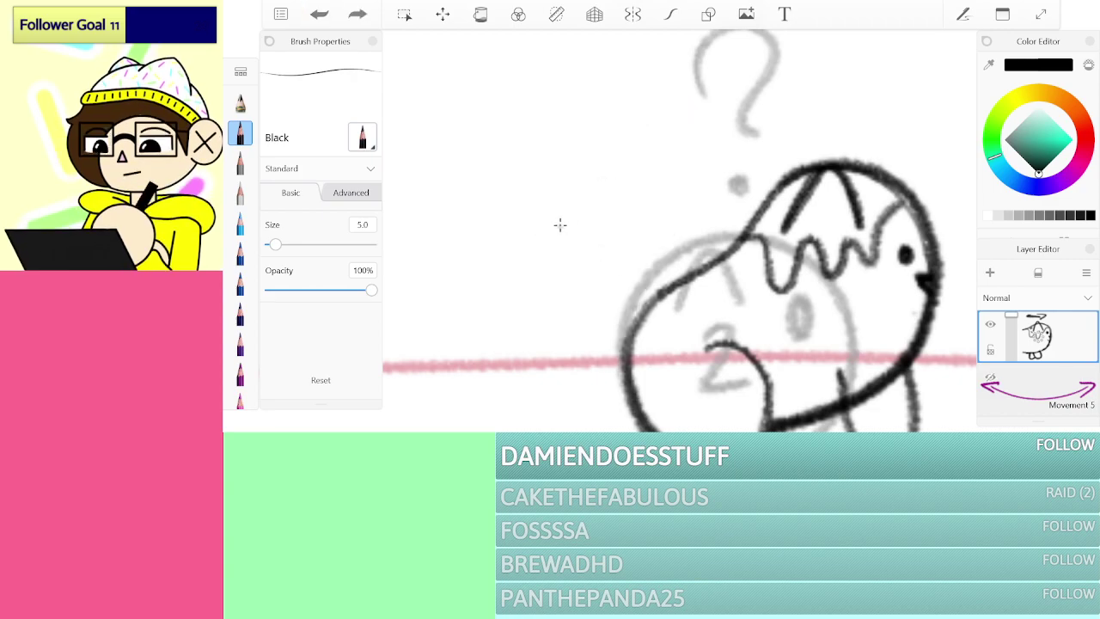
mouse_move(560, 230)
mouse_down()
mouse_move(603, 187)
mouse_move(627, 205)
mouse_move(632, 243)
mouse_move(604, 259)
mouse_up()
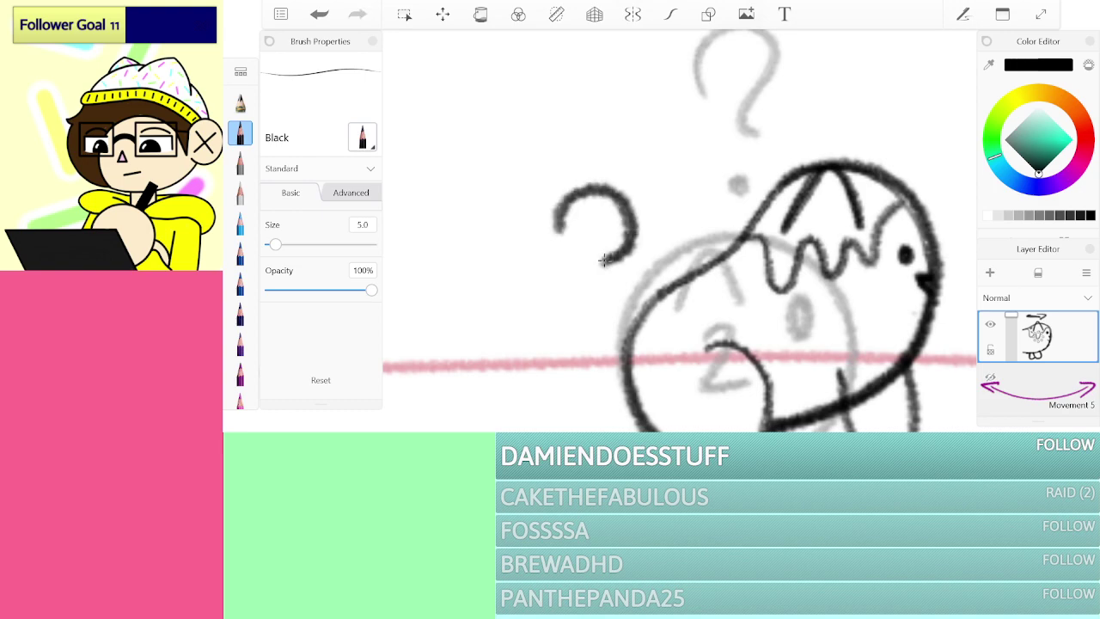
key(ctrl+z)
mouse_move(534, 224)
mouse_down()
mouse_move(567, 178)
mouse_move(596, 213)
mouse_move(560, 253)
mouse_up()
key(ctrl+z)
Step: Try to draw a large double-lined spiral tail rising from the second cat's back, then undo its strokes
mouse_move(536, 212)
mouse_down()
mouse_move(526, 225)
mouse_move(552, 165)
mouse_move(605, 195)
mouse_move(603, 249)
mouse_move(587, 266)
mouse_up()
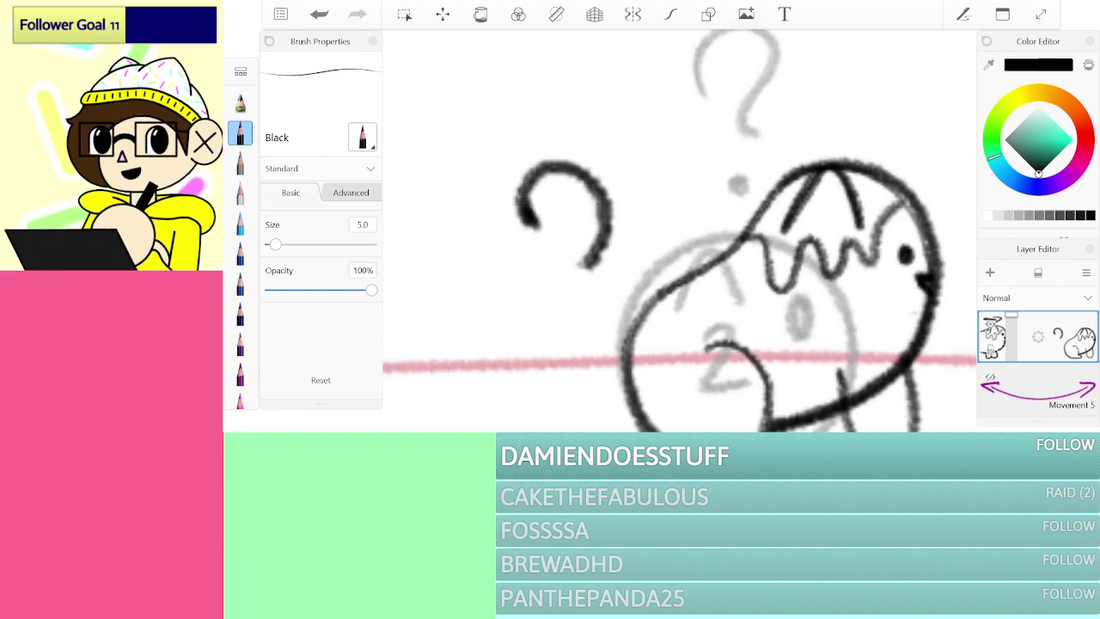
scroll(567, 223, up, 5)
mouse_move(605, 311)
mouse_down()
mouse_move(654, 215)
mouse_move(775, 273)
mouse_up()
scroll(640, 257, down, 5)
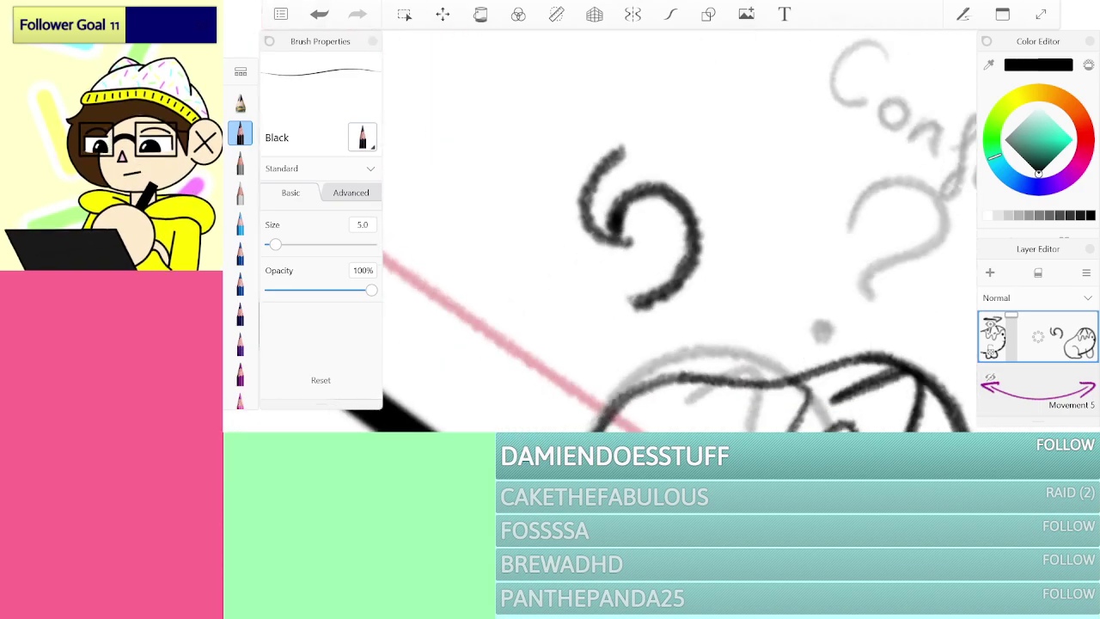
scroll(640, 257, up, 3)
mouse_move(576, 275)
mouse_down()
mouse_move(560, 171)
mouse_move(657, 122)
mouse_move(764, 159)
mouse_move(805, 351)
mouse_move(851, 425)
mouse_up()
scroll(693, 172, up, 1)
scroll(689, 326, down, 3)
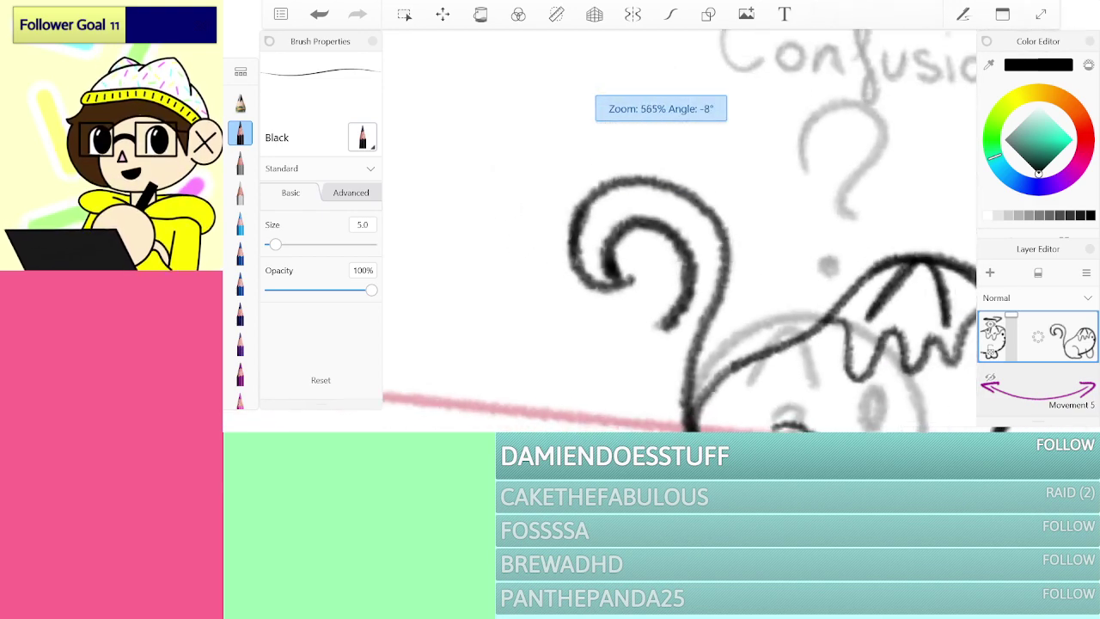
mouse_move(670, 319)
mouse_down()
mouse_move(623, 335)
mouse_move(581, 325)
mouse_move(534, 268)
mouse_move(540, 206)
mouse_move(569, 169)
mouse_move(620, 148)
mouse_up()
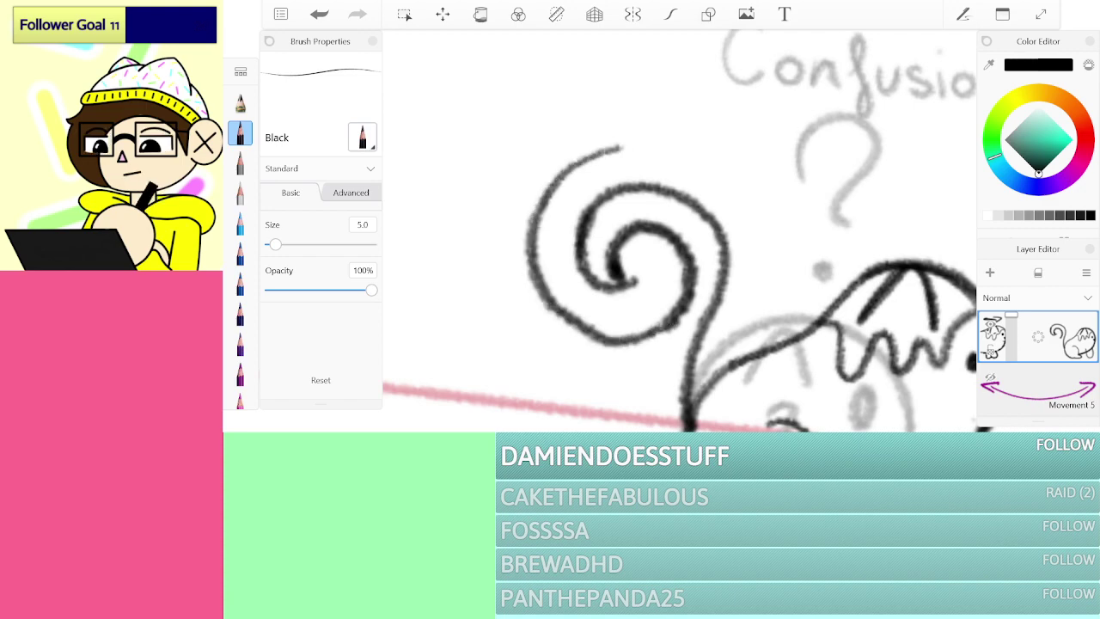
mouse_move(700, 159)
mouse_down()
mouse_move(745, 203)
mouse_move(752, 292)
mouse_move(730, 391)
mouse_up()
scroll(653, 232, down, 3)
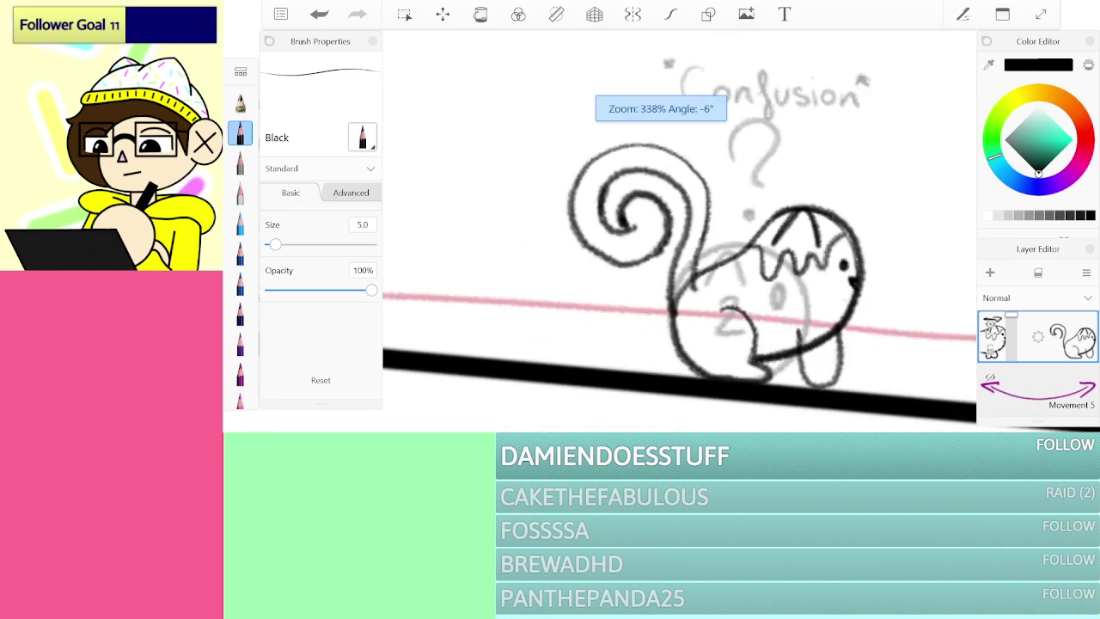
scroll(653, 232, up, 3)
key(ctrl+z)
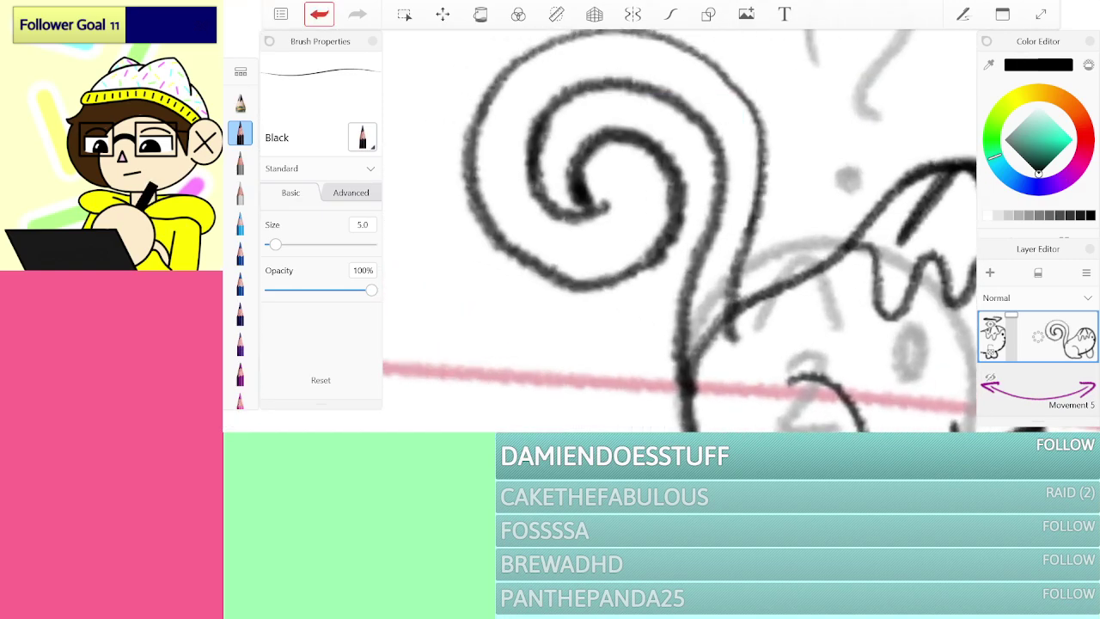
key(ctrl+z)
key(ctrl+z)
key(ctrl+z)
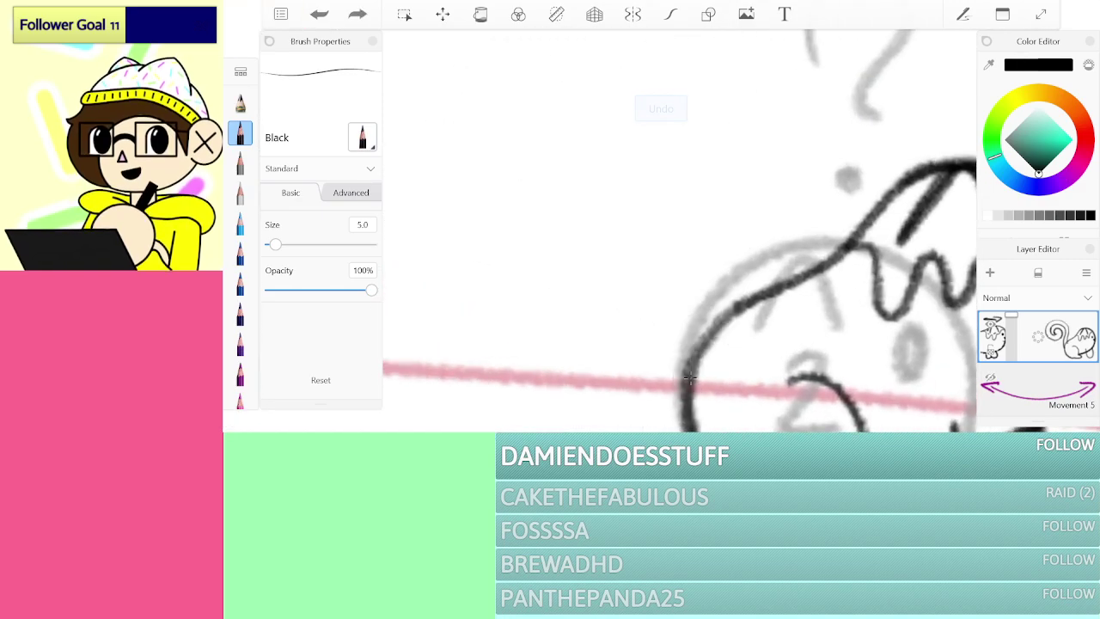
mouse_move(679, 426)
mouse_down()
mouse_move(713, 226)
mouse_move(662, 189)
mouse_move(629, 202)
mouse_move(618, 232)
mouse_move(640, 241)
mouse_move(651, 222)
mouse_move(685, 256)
mouse_move(670, 283)
mouse_move(613, 288)
mouse_move(579, 234)
mouse_move(586, 177)
mouse_up()
key(ctrl+z)
key(ctrl+z)
Step: Draw the second cat's tail as a double-lined upright stem curling outward into a small spiral
drag(684, 402, 695, 267)
mouse_move(712, 336)
mouse_down()
mouse_move(725, 292)
mouse_move(725, 180)
mouse_up()
mouse_move(725, 181)
mouse_down()
mouse_move(725, 256)
mouse_move(675, 109)
mouse_move(580, 146)
mouse_up()
mouse_move(691, 121)
mouse_down()
mouse_move(587, 127)
mouse_move(593, 262)
mouse_move(673, 255)
mouse_move(680, 213)
mouse_up()
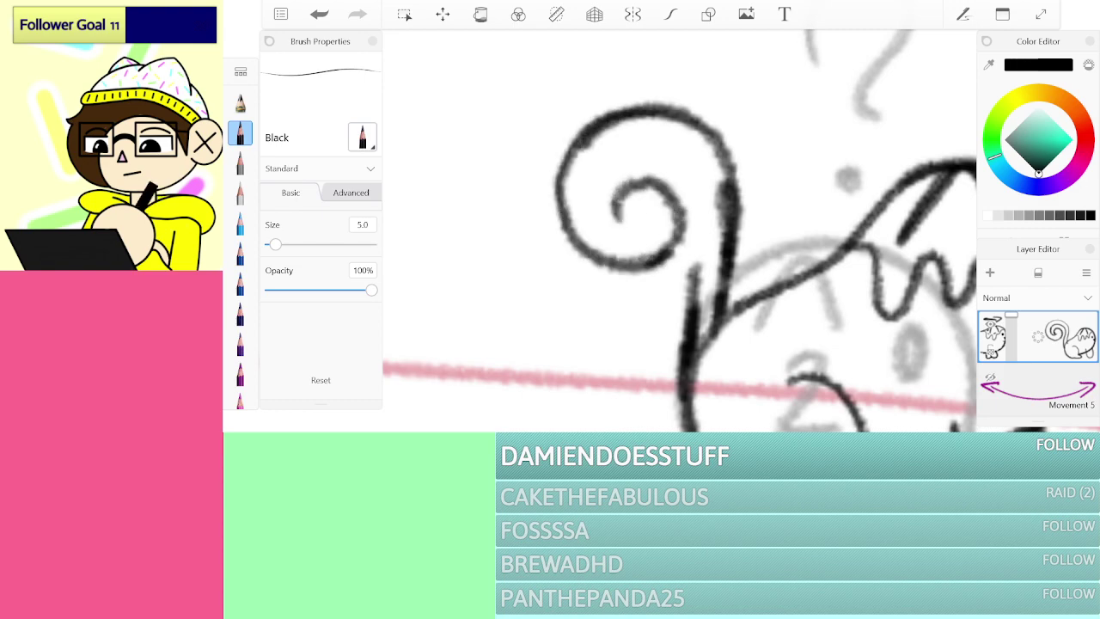
mouse_move(604, 210)
mouse_down()
mouse_move(627, 144)
mouse_move(683, 148)
mouse_move(704, 201)
mouse_move(694, 259)
mouse_up()
drag(700, 184, 685, 290)
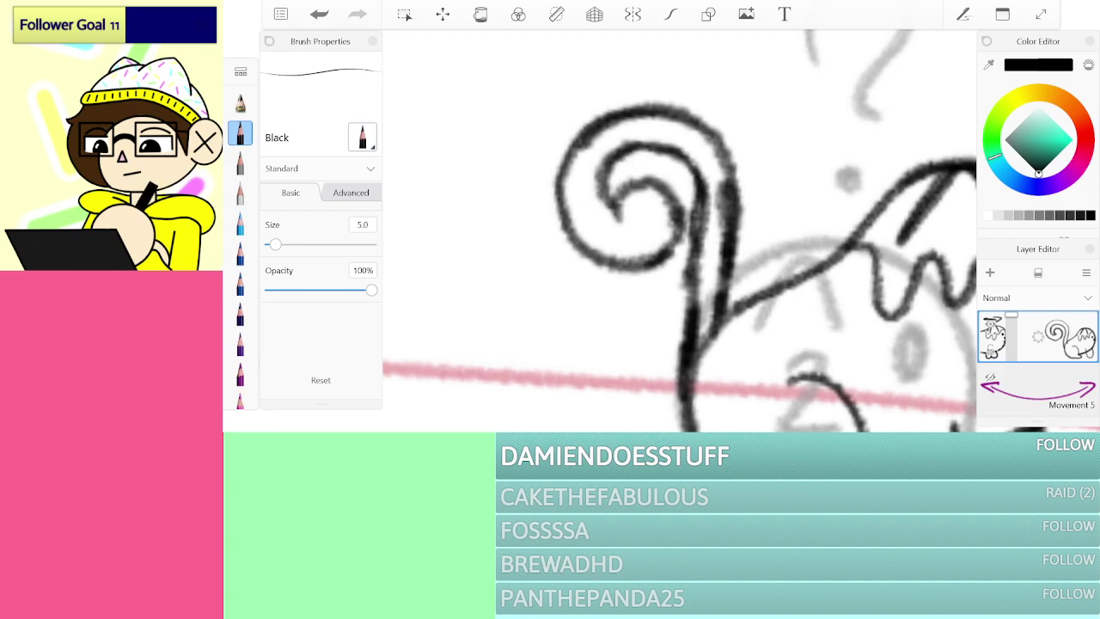
drag(697, 218, 684, 328)
drag(679, 232, 796, 141)
mouse_move(547, 339)
mouse_down()
mouse_move(635, 221)
mouse_move(730, 189)
mouse_move(653, 221)
mouse_move(750, 218)
mouse_move(689, 239)
mouse_up()
mouse_move(546, 339)
mouse_down()
mouse_move(662, 208)
mouse_move(776, 167)
mouse_up()
scroll(678, 231, down, 5)
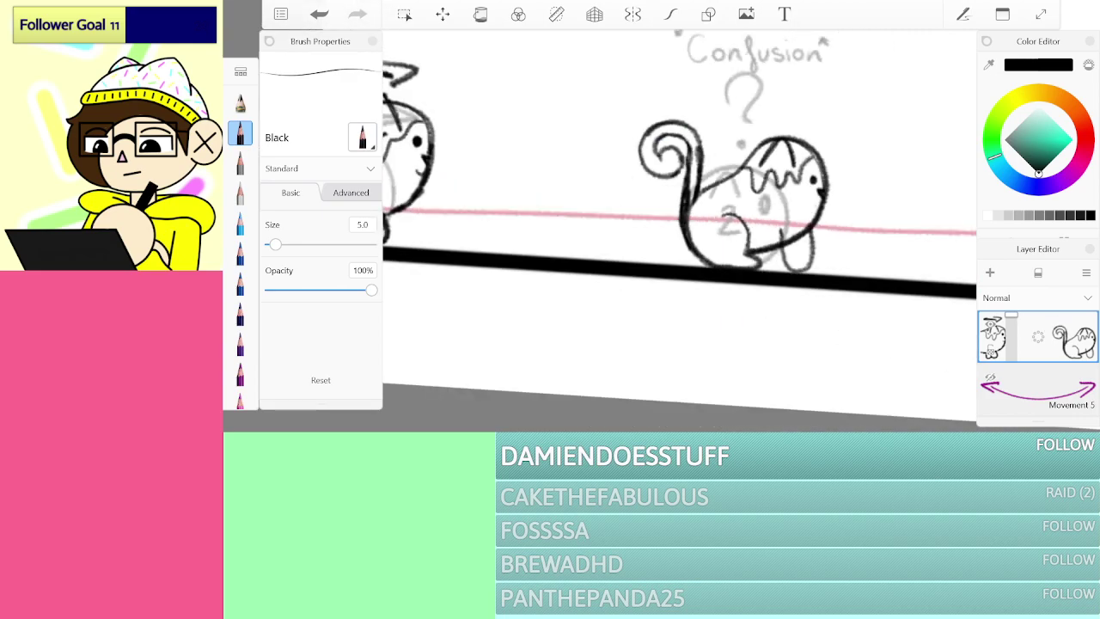
Step: Draw a black question mark directly above the second cat's head, beside the faded guide one
scroll(601, 249, up, 3)
scroll(691, 172, up, 3)
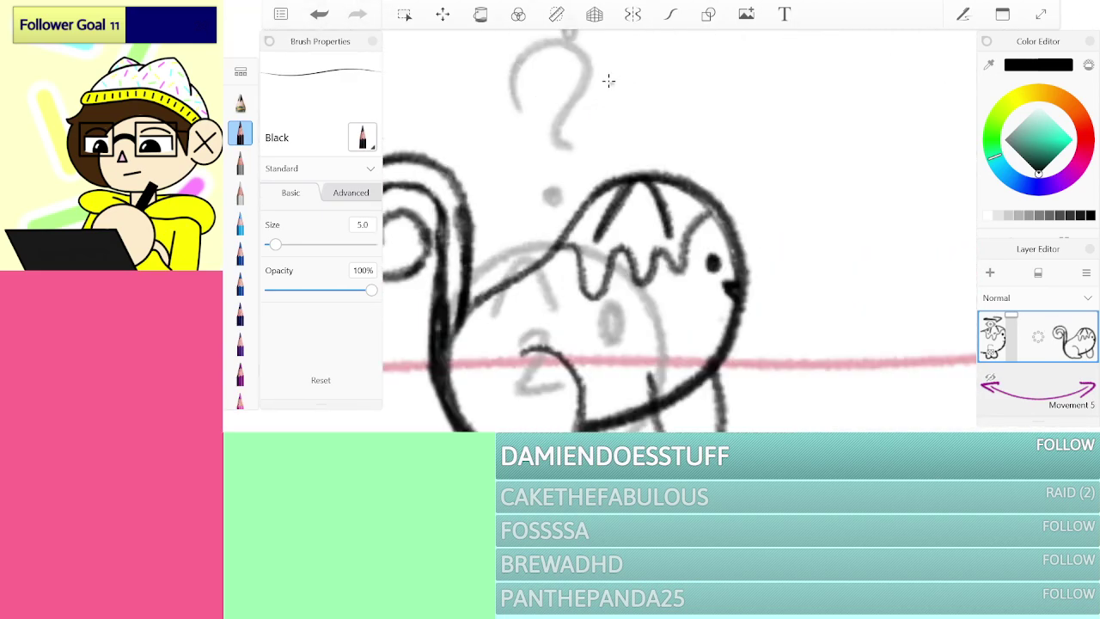
mouse_move(598, 70)
mouse_down()
mouse_move(636, 35)
mouse_move(656, 64)
mouse_move(646, 108)
mouse_up()
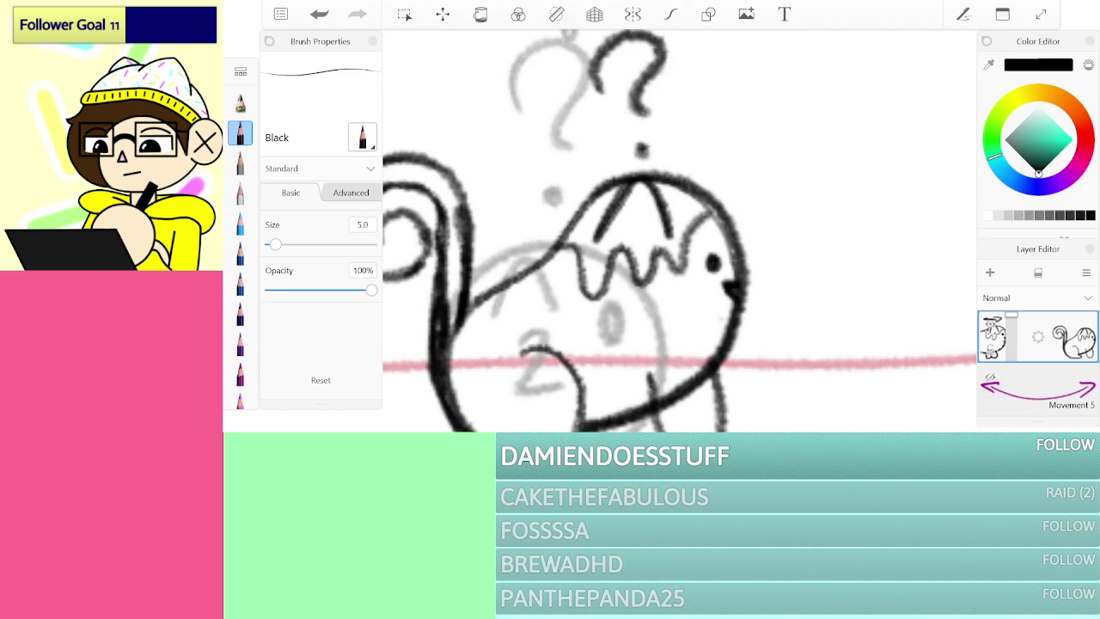
scroll(683, 193, down, 6)
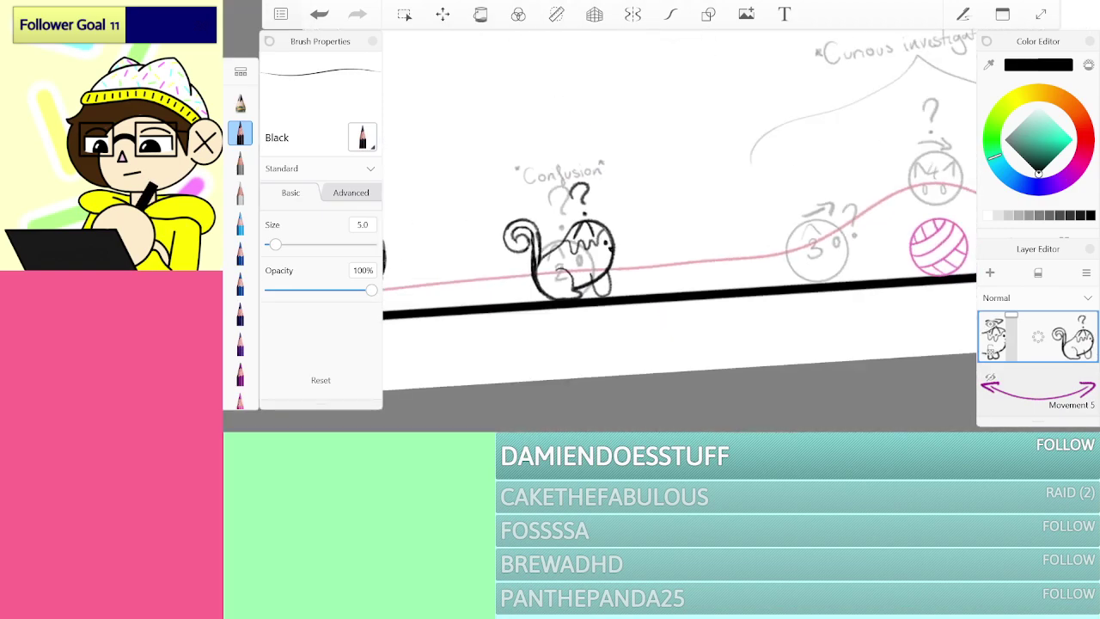
Step: Add a short line across the second cat's tail curl, joining its outer loop to the inner spiral
scroll(679, 230, up, 2)
scroll(679, 230, up, 6)
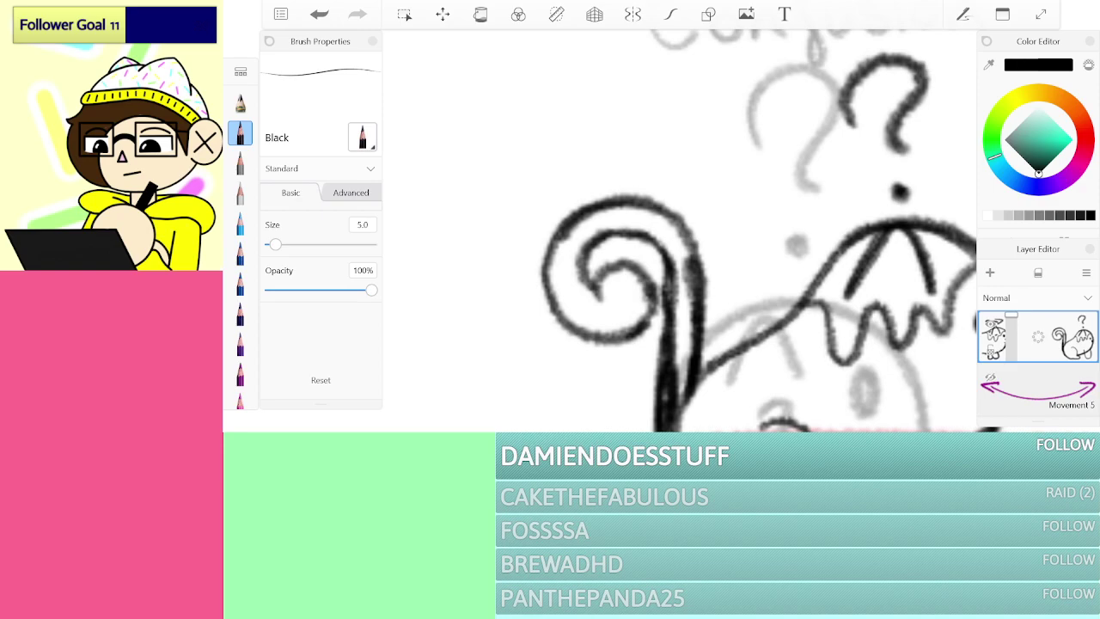
mouse_move(572, 325)
mouse_down()
mouse_move(560, 290)
mouse_move(593, 279)
mouse_up()
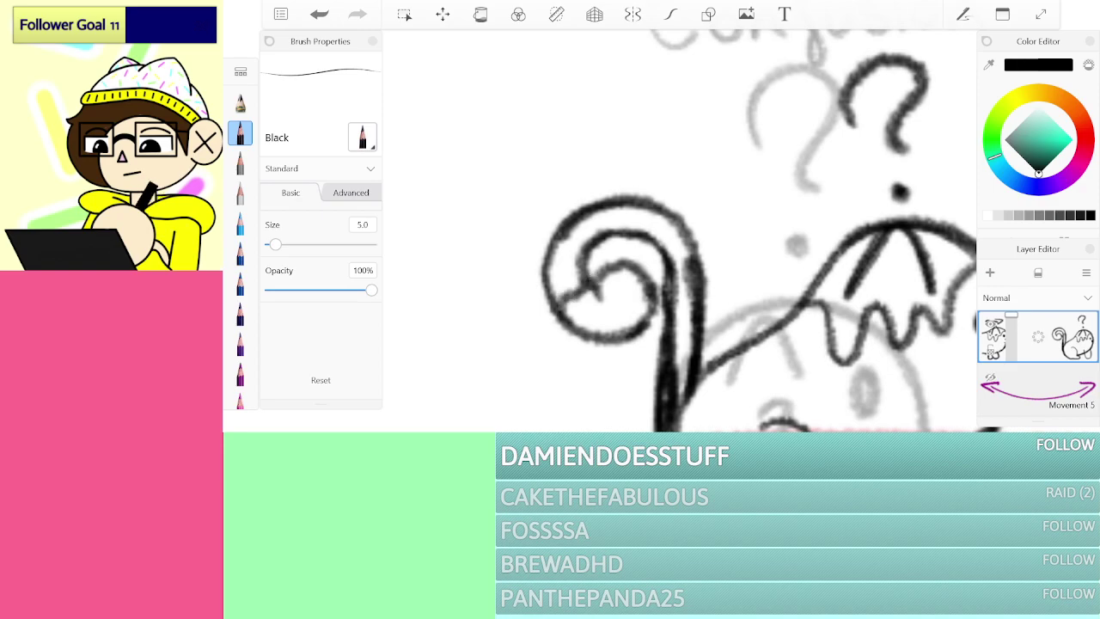
scroll(678, 231, down, 8)
scroll(679, 230, up, 3)
scroll(679, 240, up, 3)
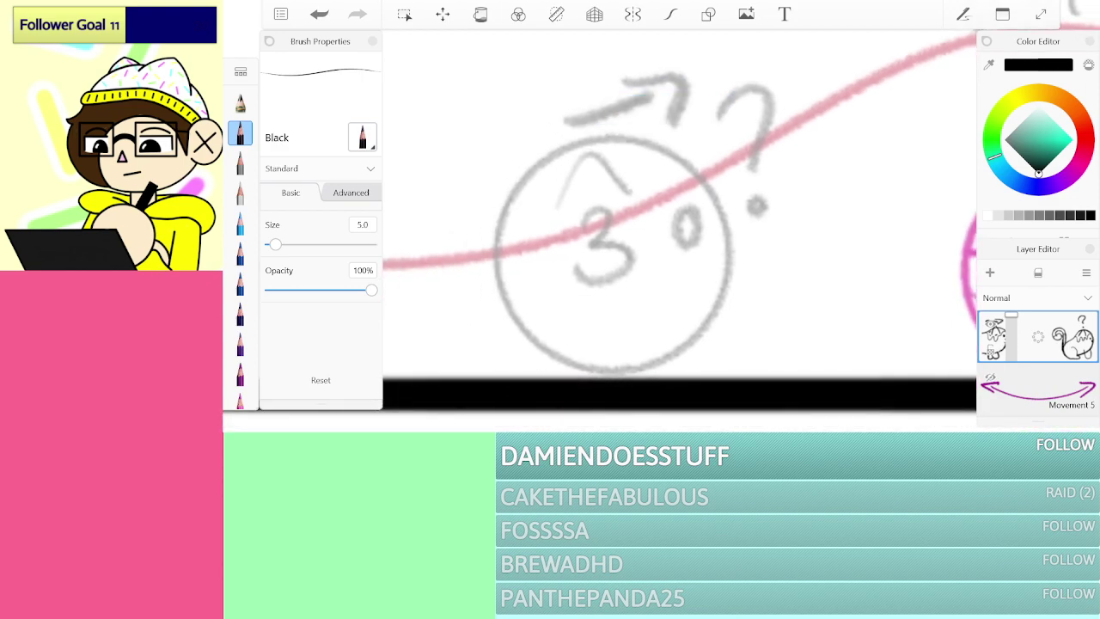
scroll(678, 230, down, 1)
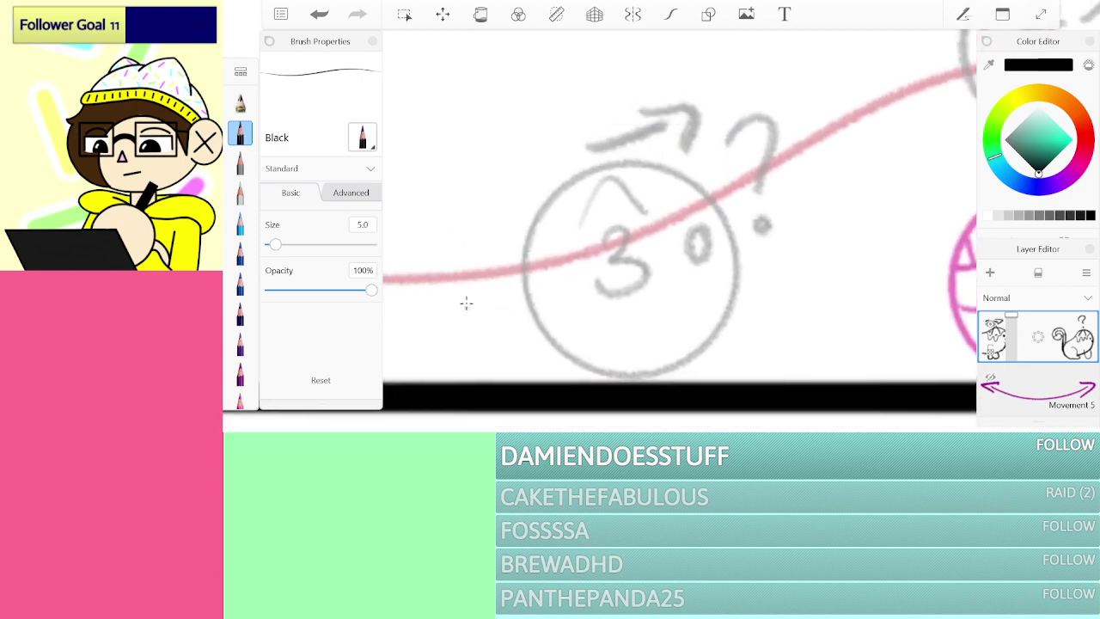
Step: Try to draw a freehand black circle over the upper part of the number 3 guide circle, then undo it
mouse_move(556, 194)
mouse_down()
mouse_move(687, 148)
mouse_move(770, 170)
mouse_move(797, 222)
mouse_move(788, 272)
mouse_move(681, 319)
mouse_up()
key(ctrl+z)
mouse_move(749, 159)
mouse_down()
mouse_move(685, 127)
mouse_move(681, 273)
mouse_up()
key(ctrl+z)
mouse_move(753, 129)
mouse_down()
mouse_move(697, 111)
mouse_move(769, 274)
mouse_move(739, 110)
mouse_move(704, 97)
mouse_move(630, 200)
mouse_move(813, 216)
mouse_move(640, 138)
mouse_up()
key(ctrl+z)
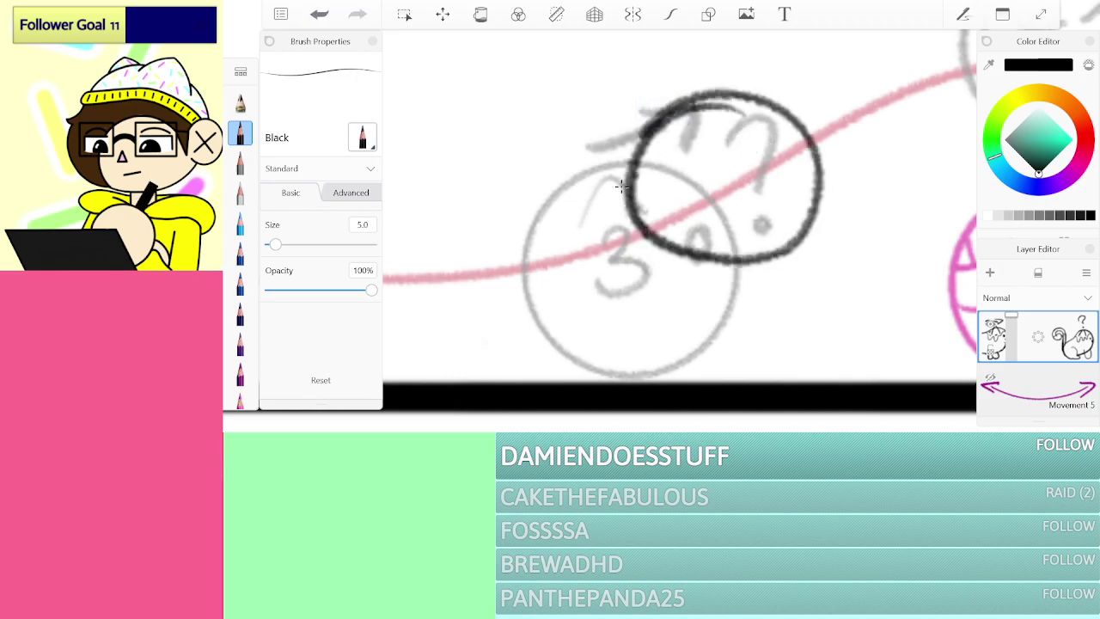
key(ctrl+z)
Step: With Predictive Stroke, draw two smooth black circles along the pink path, on either side of the guide number 3
click(670, 14)
mouse_move(747, 114)
mouse_down()
mouse_move(632, 193)
mouse_move(752, 112)
mouse_up()
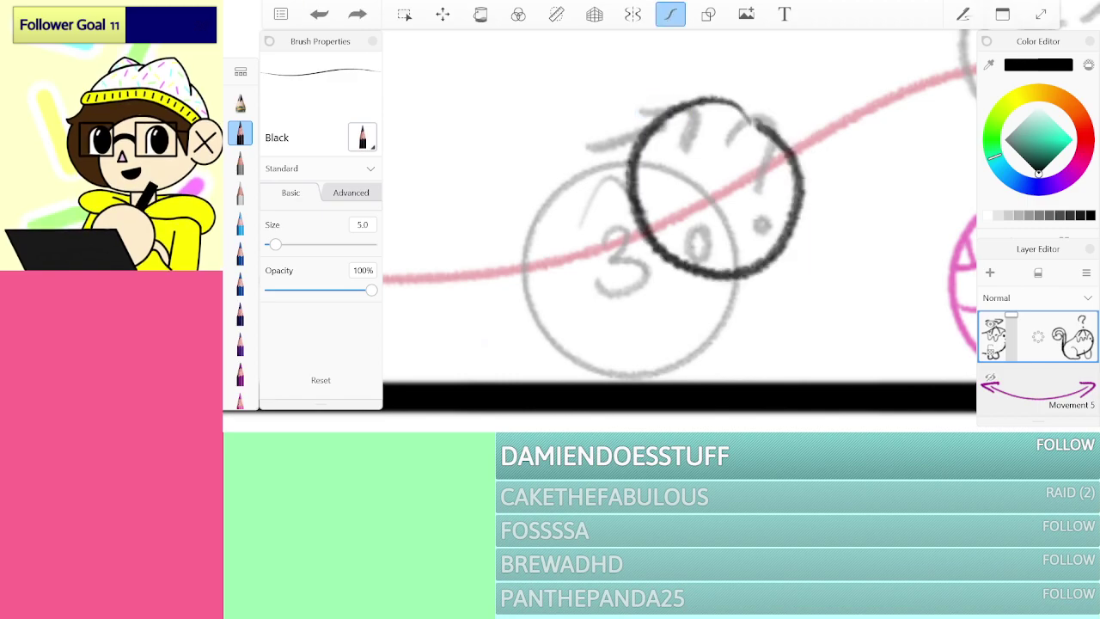
mouse_move(515, 179)
mouse_down()
mouse_move(421, 291)
mouse_move(572, 204)
mouse_move(514, 180)
mouse_up()
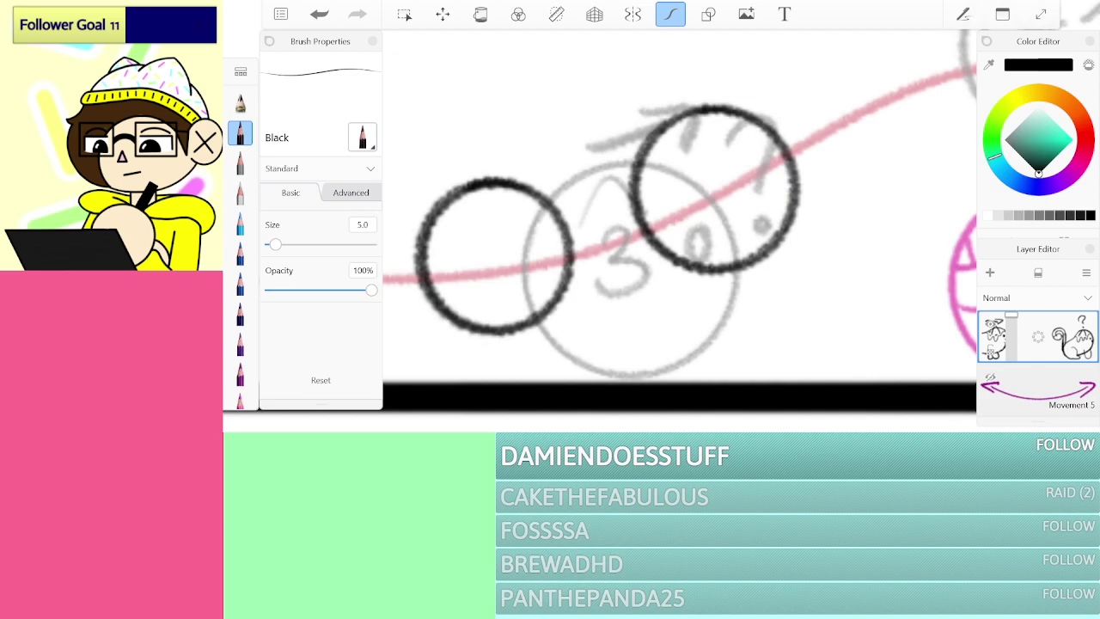
click(670, 14)
Step: Lasso the rear black circle and move it slightly closer to the front one
click(404, 15)
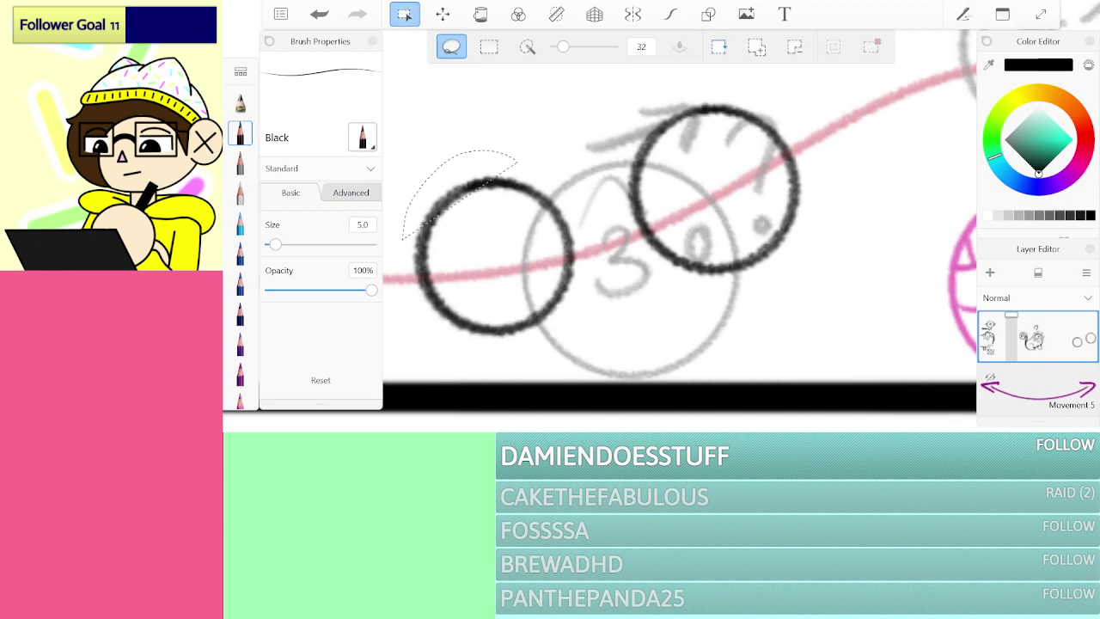
drag(579, 316, 471, 150)
click(442, 14)
drag(569, 272, 599, 280)
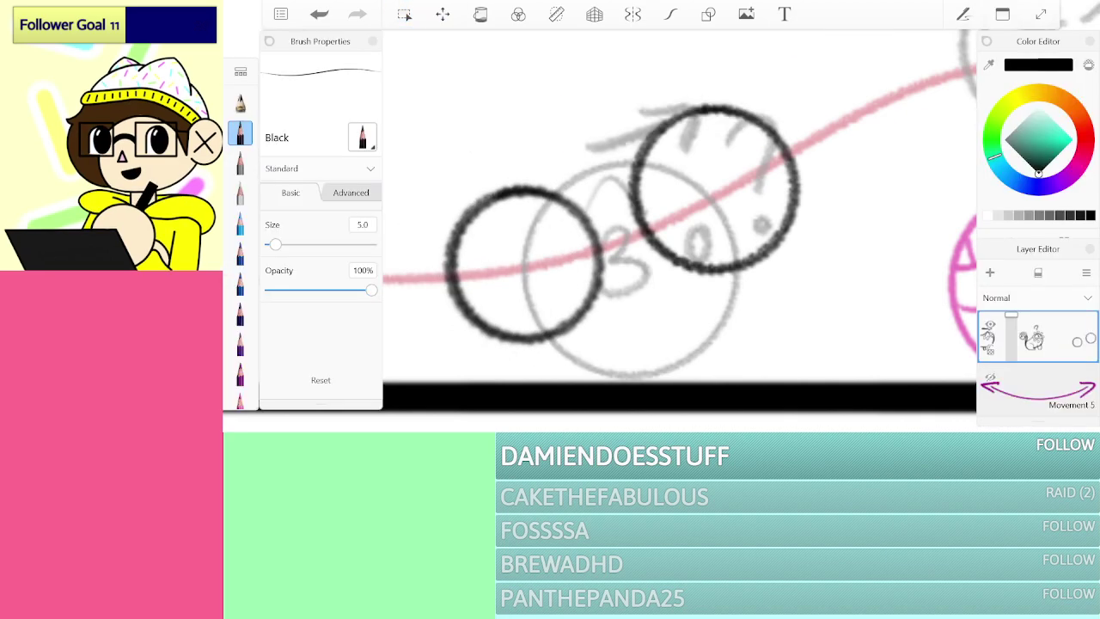
Step: Join the two black circles with curved back and belly lines to form the third cat's body
scroll(678, 232, up, 2)
scroll(679, 232, down, 3)
scroll(619, 171, up, 3)
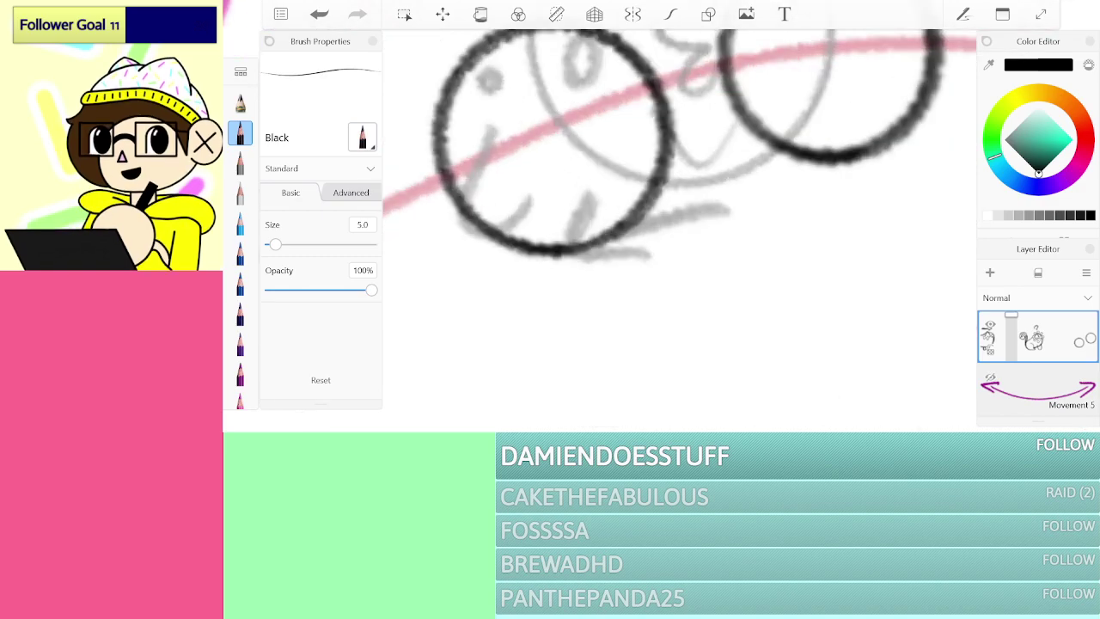
scroll(601, 197, down, 2)
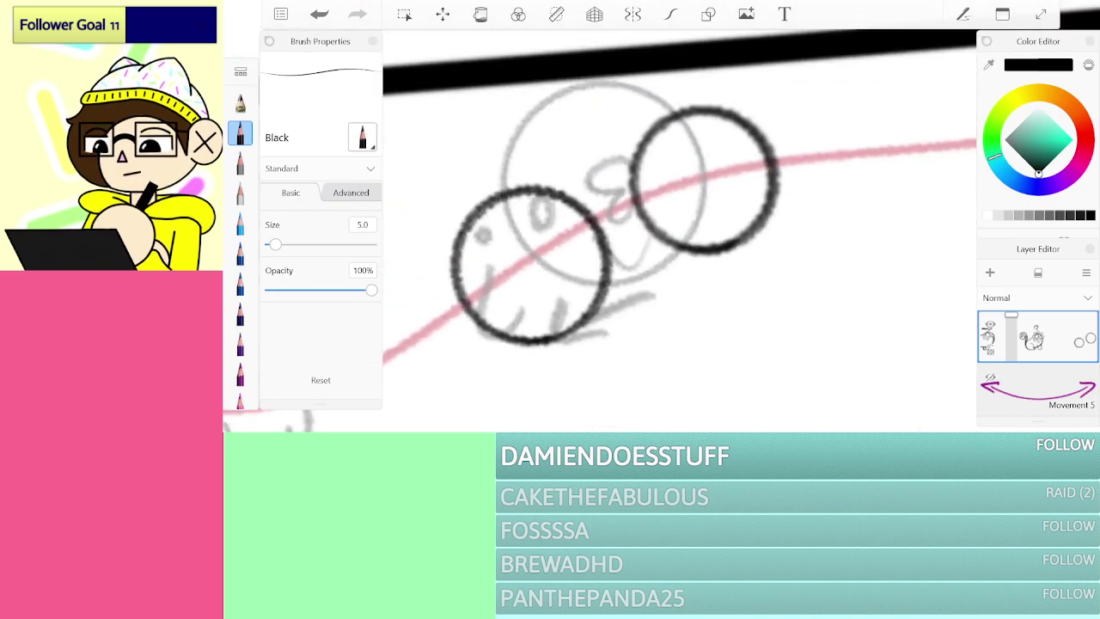
mouse_move(606, 305)
mouse_down()
mouse_move(675, 257)
mouse_move(718, 245)
mouse_up()
mouse_move(473, 221)
mouse_down()
mouse_move(507, 179)
mouse_move(611, 127)
mouse_move(670, 107)
mouse_move(730, 116)
mouse_up()
scroll(653, 214, down, 5)
scroll(653, 215, up, 6)
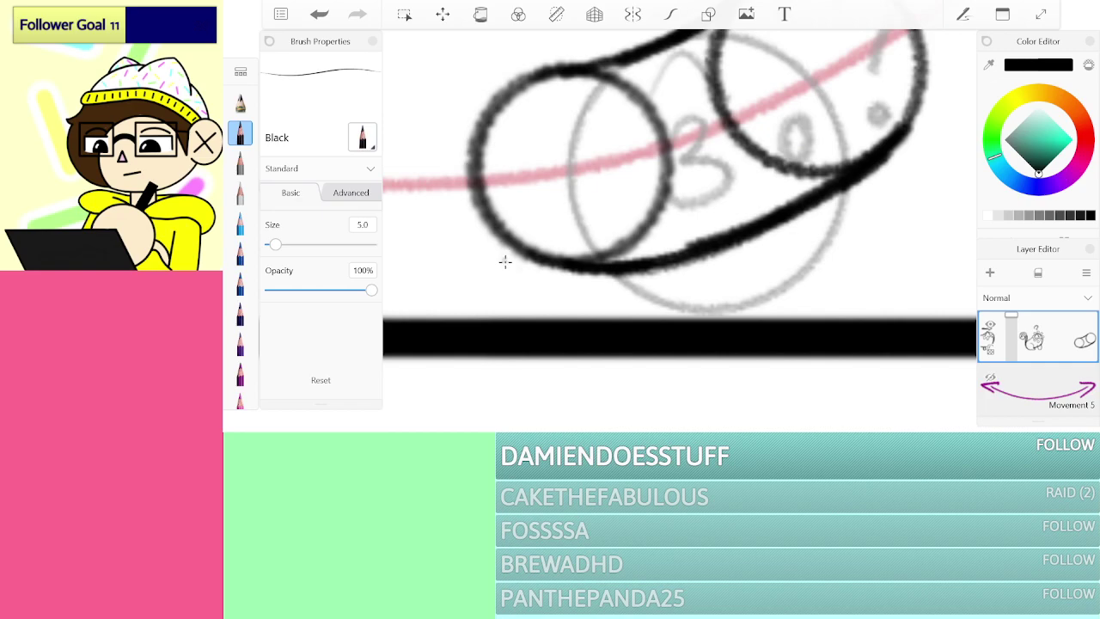
Step: Draw a hind leg with a curved thigh line and a rounded front leg reaching down to the ground
mouse_move(494, 275)
mouse_down()
mouse_move(509, 304)
mouse_move(548, 313)
mouse_move(580, 311)
mouse_move(581, 275)
mouse_up()
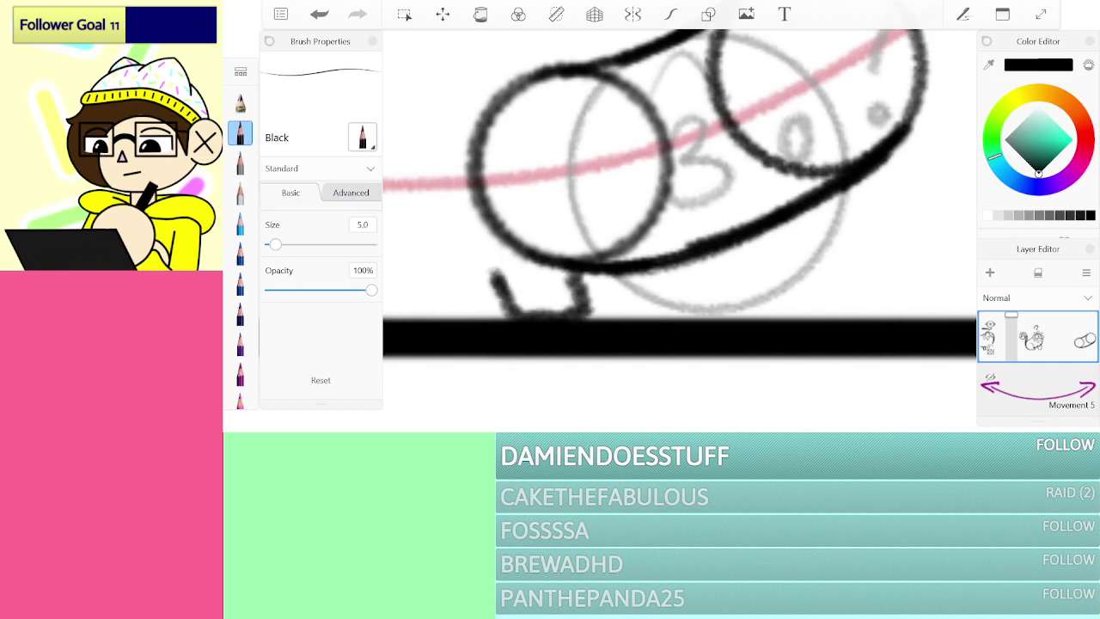
drag(498, 280, 486, 188)
mouse_move(587, 262)
mouse_down()
mouse_move(582, 149)
mouse_move(612, 193)
mouse_move(584, 274)
mouse_move(591, 309)
mouse_up()
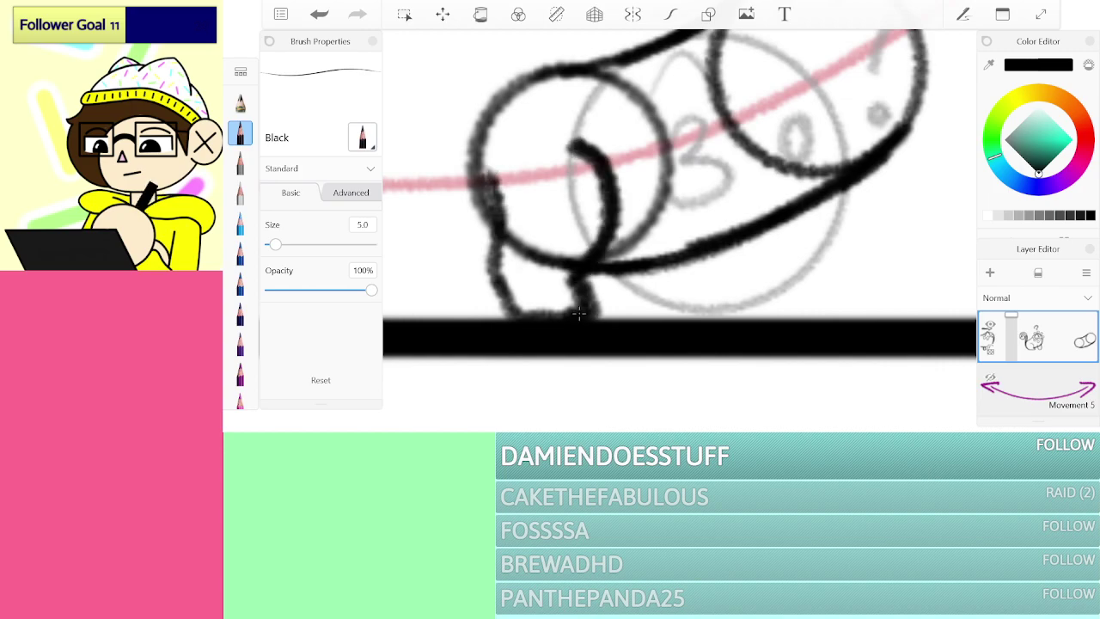
scroll(679, 223, down, 2)
mouse_move(587, 223)
mouse_down()
mouse_move(591, 268)
mouse_move(668, 278)
mouse_move(654, 225)
mouse_up()
scroll(700, 268, up, 1)
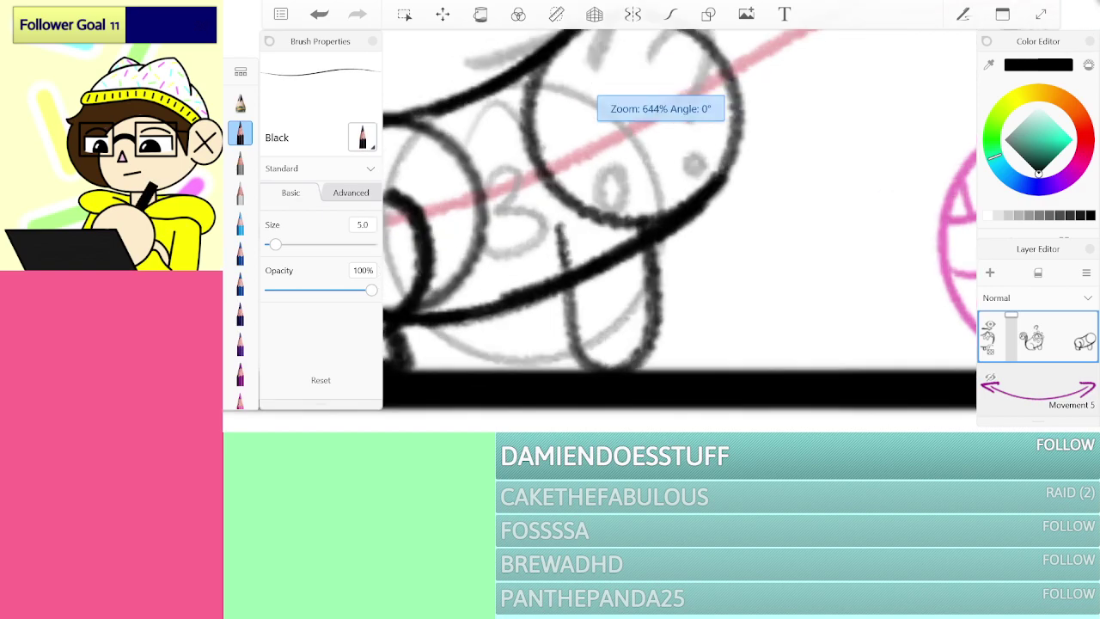
Step: Undo the third cat's legs, body lines and construction circles
scroll(700, 267, down, 2)
key(ctrl+z)
key(ctrl+z)
key(ctrl+z)
key(ctrl+z)
key(ctrl+z)
key(ctrl+z)
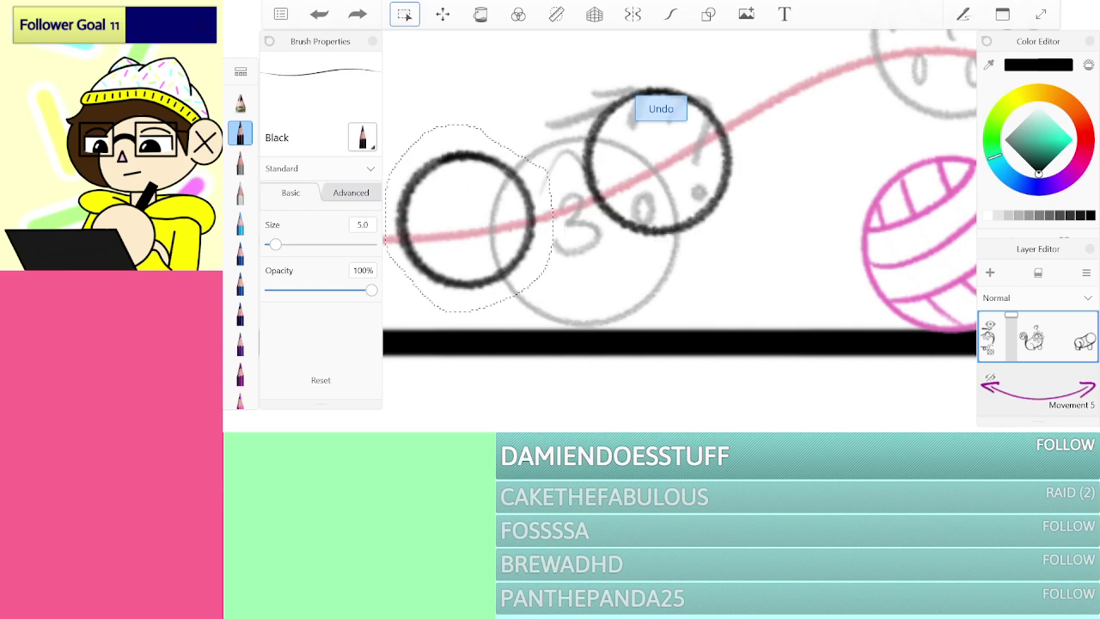
key(ctrl+z)
key(ctrl+z)
mouse_move(693, 181)
mouse_down()
mouse_move(637, 183)
mouse_move(651, 288)
mouse_move(734, 257)
mouse_move(663, 155)
mouse_move(620, 232)
mouse_move(721, 270)
mouse_move(728, 174)
mouse_move(674, 157)
mouse_move(631, 172)
mouse_up()
key(ctrl+z)
key(ctrl+z)
Step: With Predictive Stroke, draw two equal black circles side by side at the same height over guide circle 3
click(670, 13)
mouse_move(700, 189)
mouse_down()
mouse_move(633, 246)
mouse_move(667, 165)
mouse_up()
mouse_move(519, 182)
mouse_down()
mouse_move(464, 301)
mouse_move(516, 184)
mouse_move(515, 296)
mouse_move(526, 177)
mouse_move(464, 258)
mouse_move(526, 179)
mouse_move(574, 225)
mouse_move(512, 166)
mouse_move(468, 196)
mouse_move(584, 215)
mouse_move(440, 212)
mouse_up()
key(ctrl+z)
key(ctrl+z)
key(ctrl+z)
key(ctrl+z)
key(ctrl+z)
mouse_move(521, 170)
mouse_down()
mouse_move(450, 220)
mouse_move(486, 288)
mouse_move(563, 268)
mouse_move(519, 169)
mouse_up()
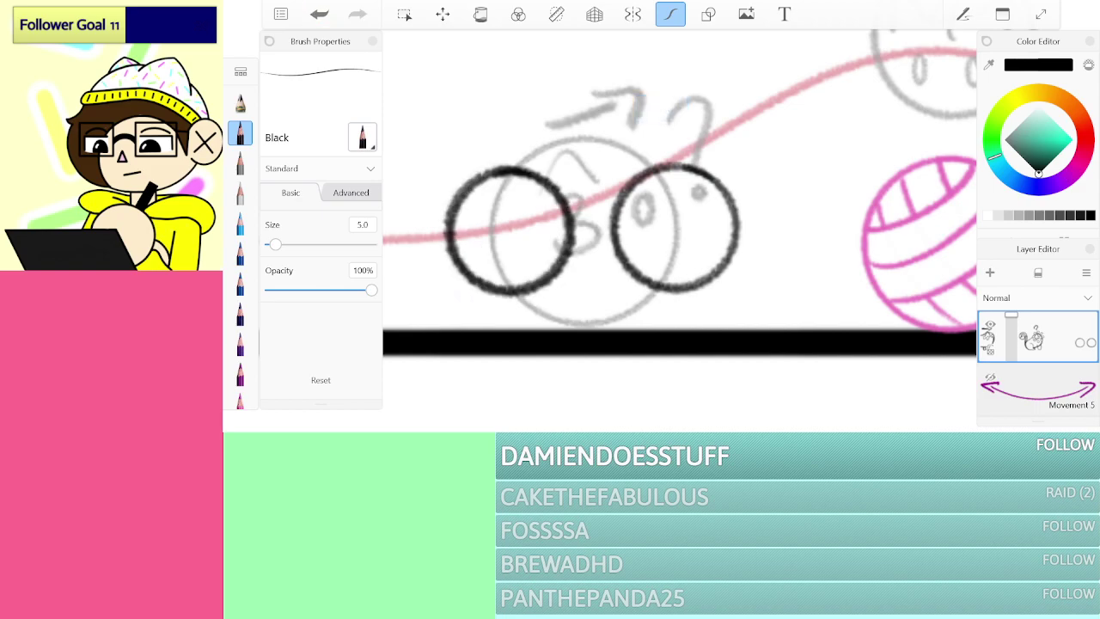
Step: Connect the two circles with a sagging back line and a curved belly line for the third cat's body
scroll(662, 232, up, 2)
scroll(661, 232, down, 4)
scroll(662, 232, up, 5)
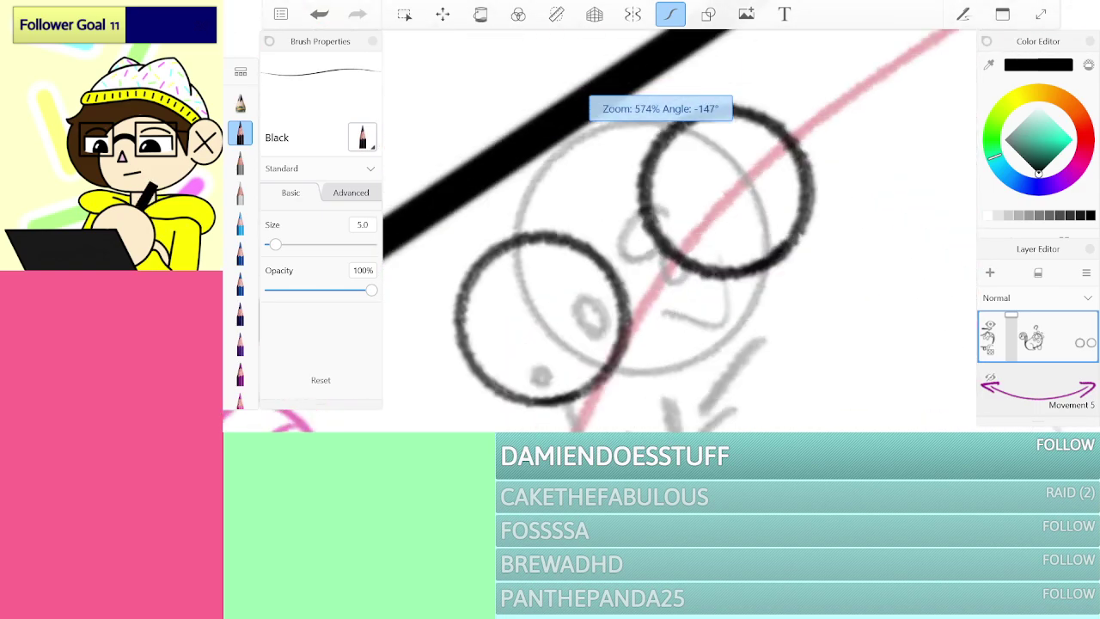
mouse_move(465, 295)
mouse_down()
mouse_move(509, 228)
mouse_move(664, 125)
mouse_move(721, 109)
mouse_up()
mouse_move(597, 382)
mouse_down()
mouse_move(726, 279)
mouse_move(816, 238)
mouse_up()
scroll(635, 232, down, 5)
scroll(636, 215, up, 5)
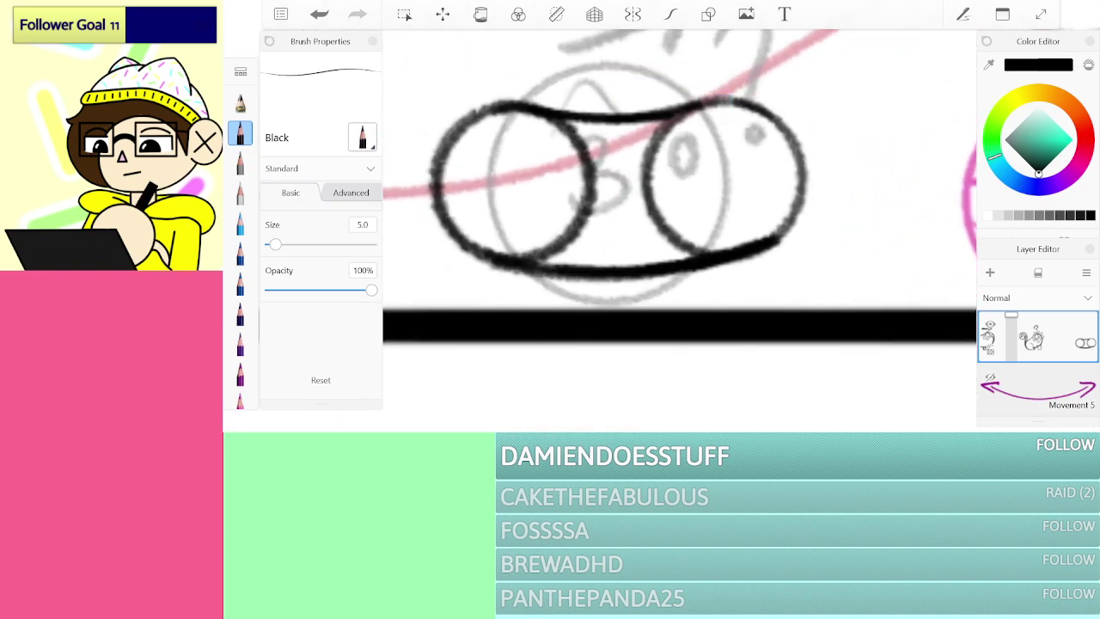
Step: Try to draw a hind leg with a short thigh line on the rear circle, then undo its strokes
mouse_move(454, 254)
mouse_down()
mouse_move(470, 303)
mouse_move(534, 299)
mouse_up()
drag(504, 187, 536, 227)
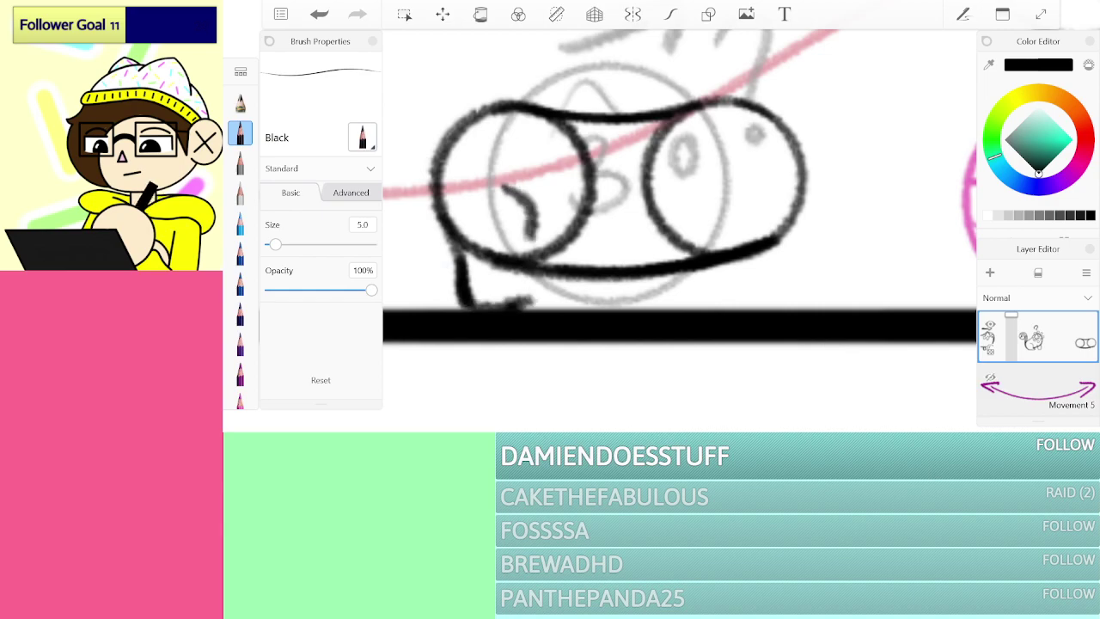
key(ctrl+z)
key(ctrl+z)
key(ctrl+z)
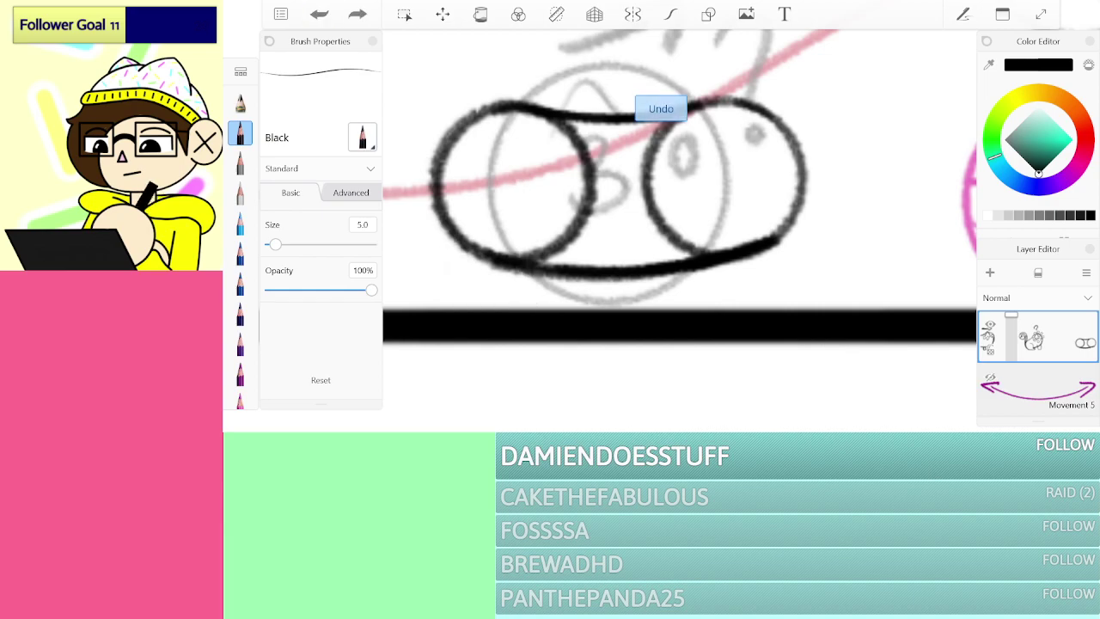
Step: Draw the third cat's hind leg from the rear circle to the ground, with a curved thigh line inside the circle
mouse_move(498, 186)
mouse_down()
mouse_move(533, 256)
mouse_move(510, 305)
mouse_move(468, 305)
mouse_move(435, 213)
mouse_up()
scroll(678, 230, up, 3)
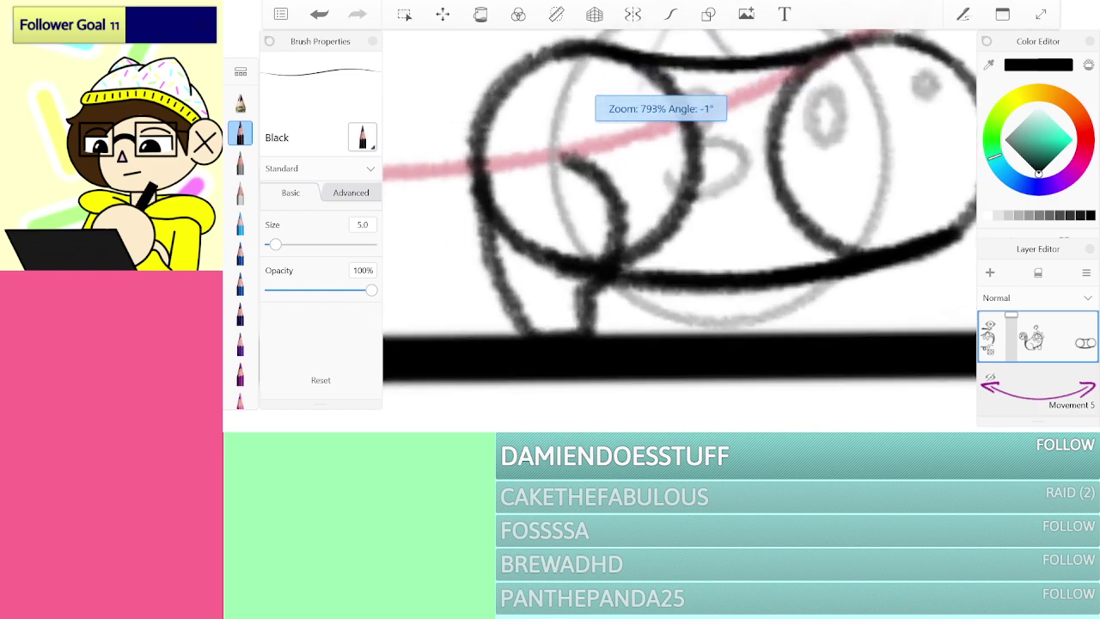
key(ctrl+z)
key(ctrl+z)
mouse_move(640, 77)
mouse_down()
mouse_move(598, 102)
mouse_move(555, 184)
mouse_up()
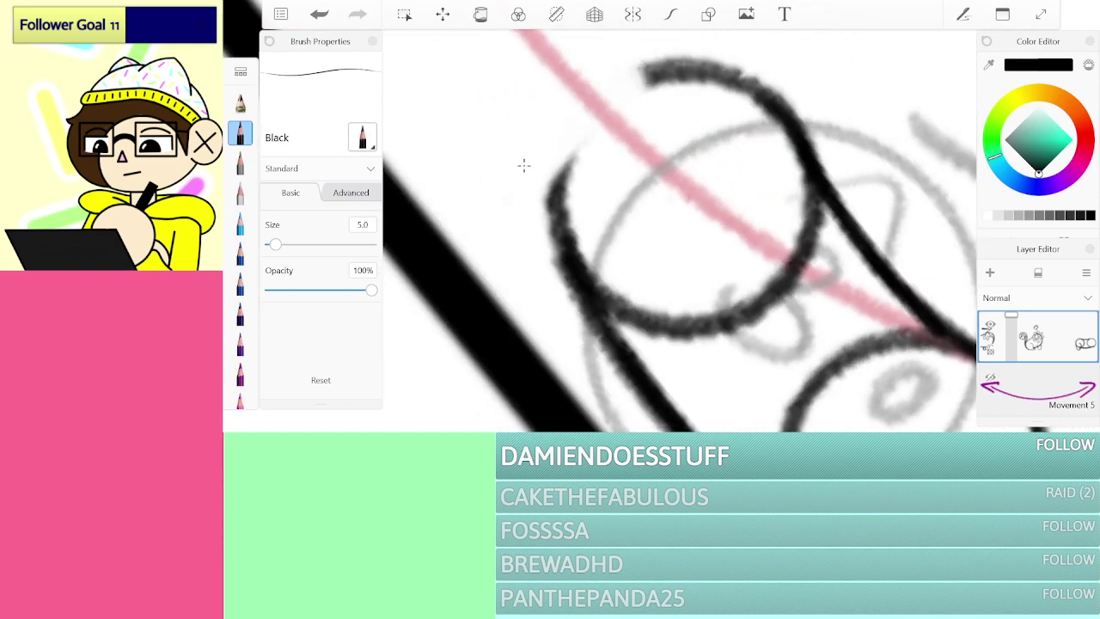
click(319, 14)
mouse_move(629, 84)
mouse_down()
mouse_move(513, 180)
mouse_move(468, 273)
mouse_move(539, 314)
mouse_move(574, 273)
mouse_move(646, 251)
mouse_move(707, 174)
mouse_move(698, 160)
mouse_up()
Step: Draw a short rounded front leg beneath the third cat's front circle, reaching the ground
scroll(679, 230, down, 3)
scroll(679, 215, up, 2)
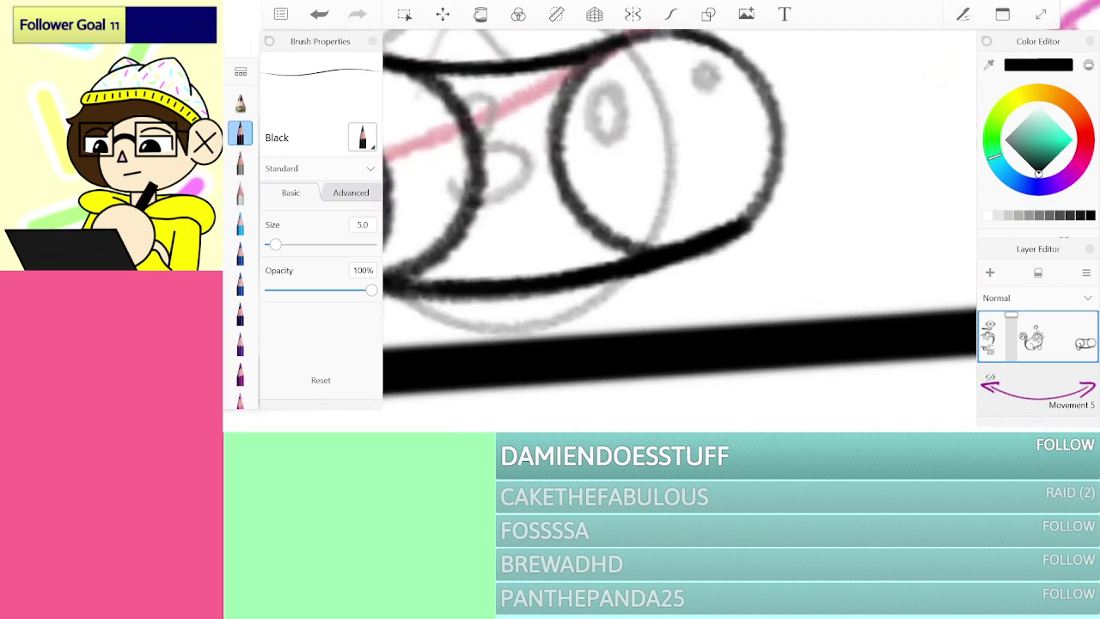
mouse_move(607, 290)
mouse_down()
mouse_move(681, 263)
mouse_move(686, 325)
mouse_move(626, 280)
mouse_up()
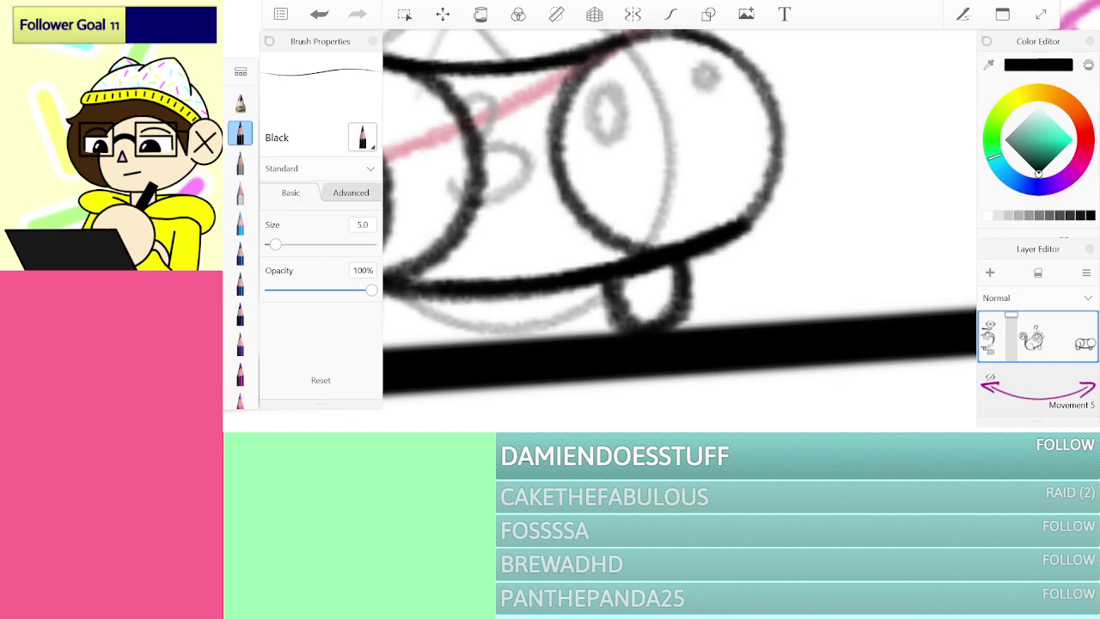
Step: Draw the third cat's head details in the front circle: a pointed ear, wavy fringe, round eye and small nose
scroll(678, 214, up, 3)
mouse_move(577, 225)
mouse_down()
mouse_move(605, 172)
mouse_move(660, 158)
mouse_move(688, 215)
mouse_up()
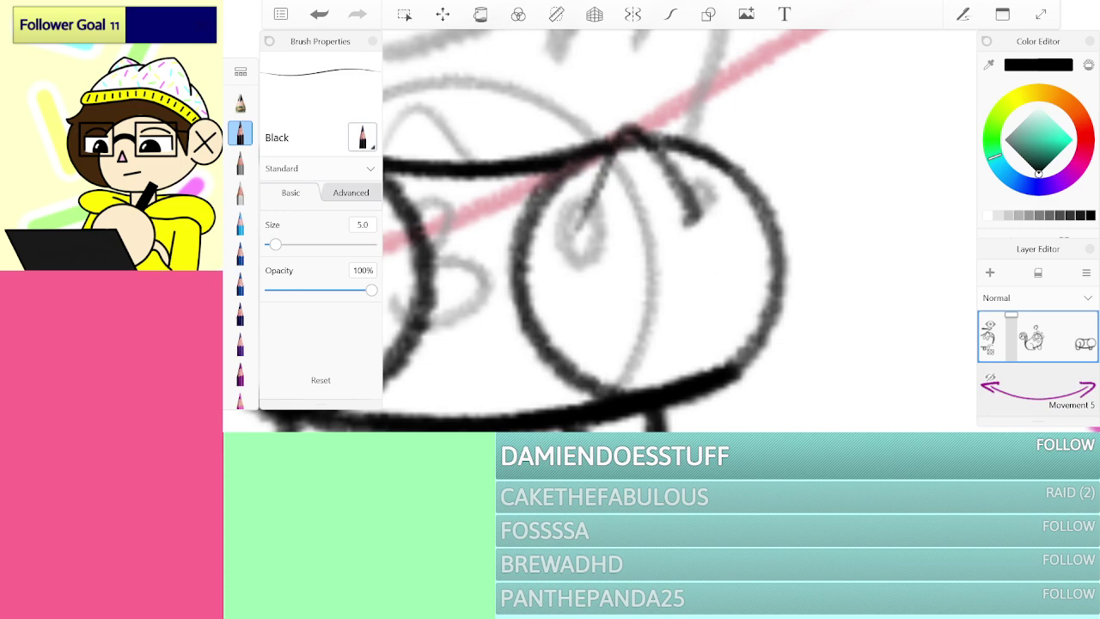
mouse_move(529, 213)
mouse_down()
mouse_move(601, 271)
mouse_move(679, 251)
mouse_move(737, 196)
mouse_up()
drag(539, 230, 546, 165)
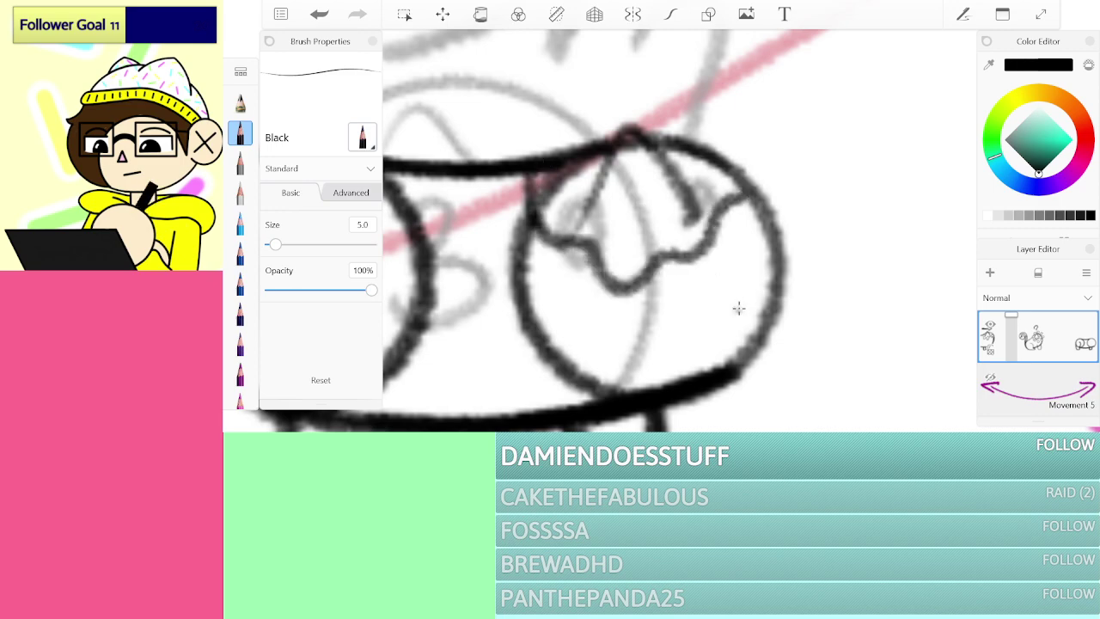
drag(739, 248, 744, 257)
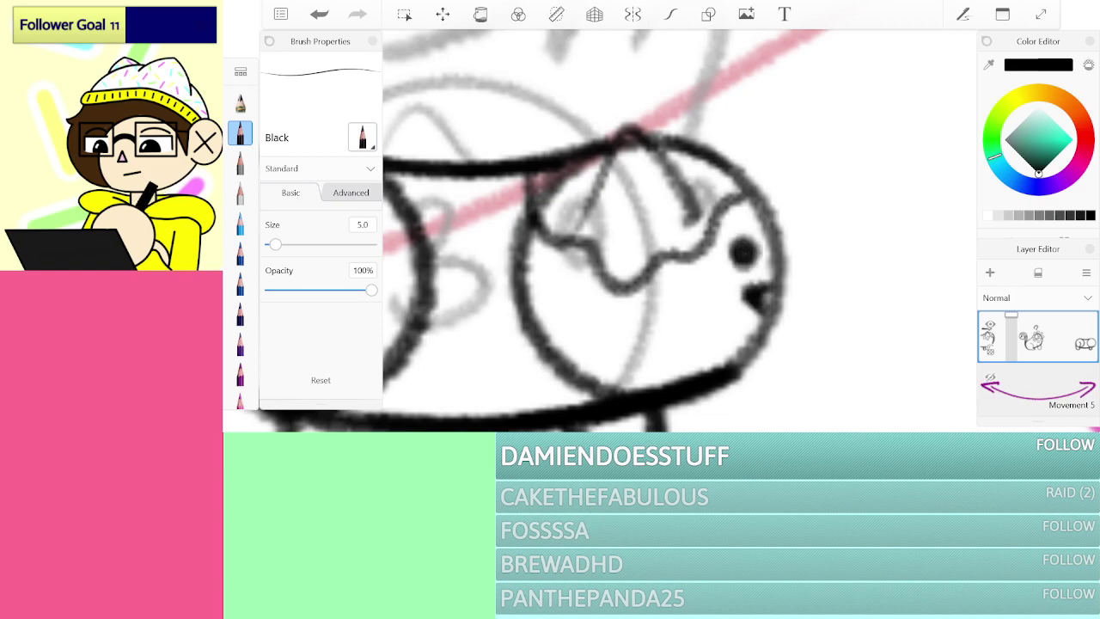
Step: Draw the third cat's tail as a large double-lined spiral rising from the rear circle
scroll(679, 232, down, 3)
scroll(679, 232, up, 3)
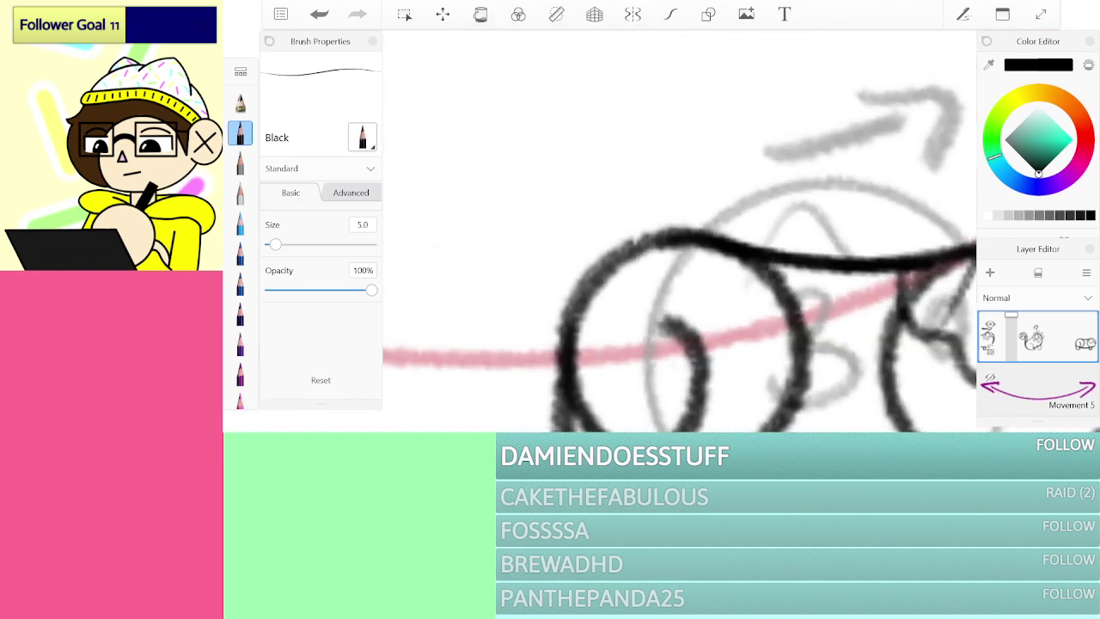
mouse_move(567, 318)
mouse_down()
mouse_move(706, 82)
mouse_move(570, 93)
mouse_move(603, 110)
mouse_up()
mouse_move(678, 230)
mouse_down()
mouse_move(767, 99)
mouse_move(726, 31)
mouse_move(513, 153)
mouse_move(648, 123)
mouse_move(592, 139)
mouse_up()
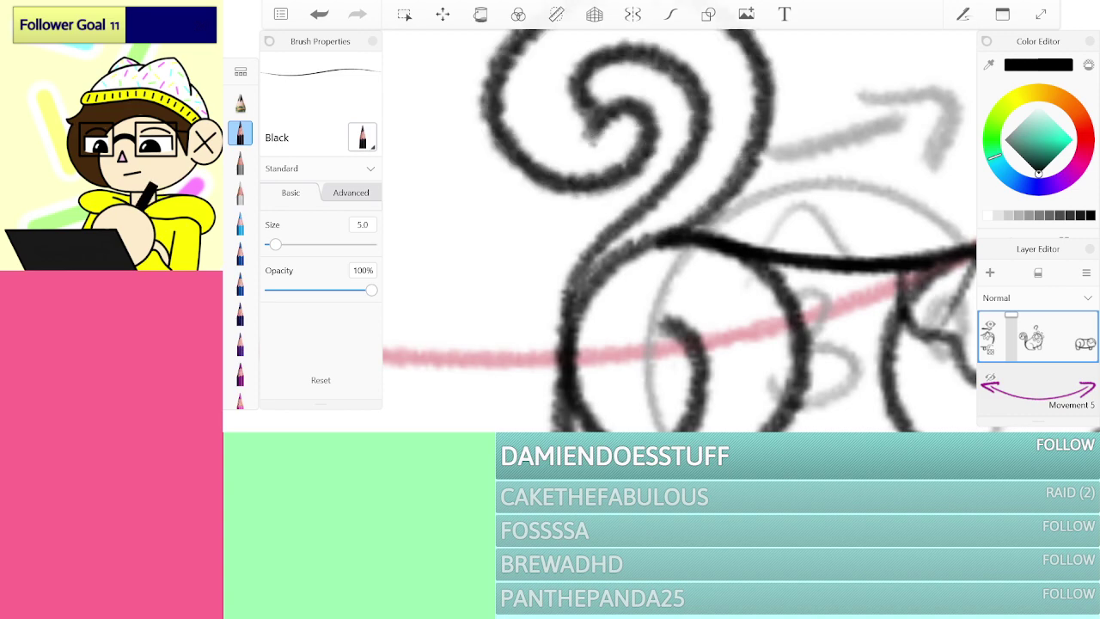
Step: Add a second rounded front leg ahead of the first and a black question mark above the third cat's head
scroll(678, 232, down, 5)
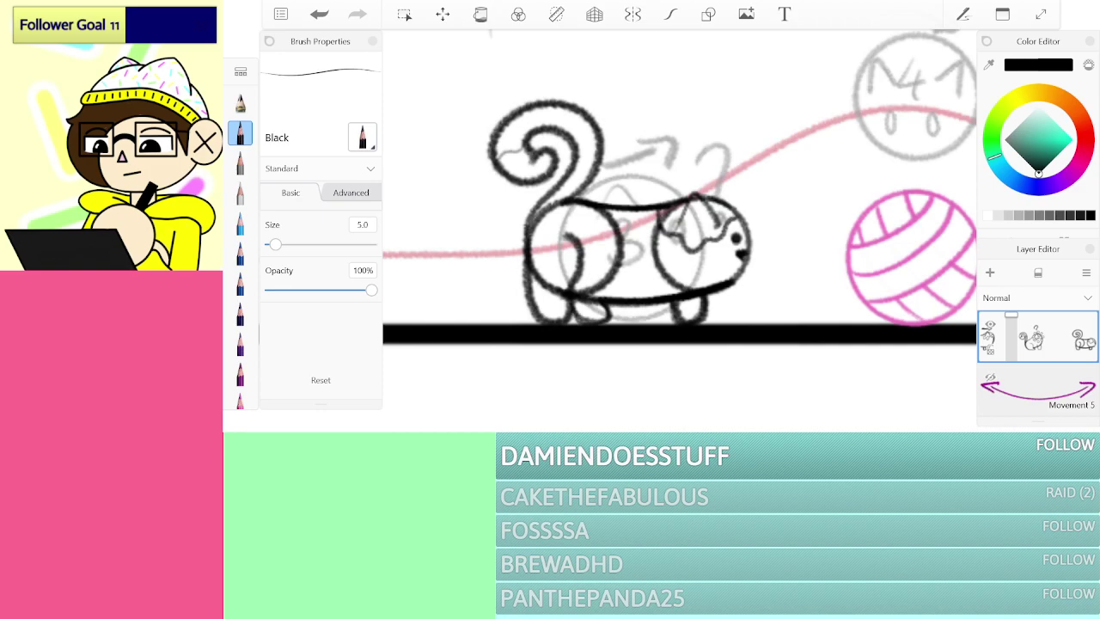
scroll(824, 275, up, 5)
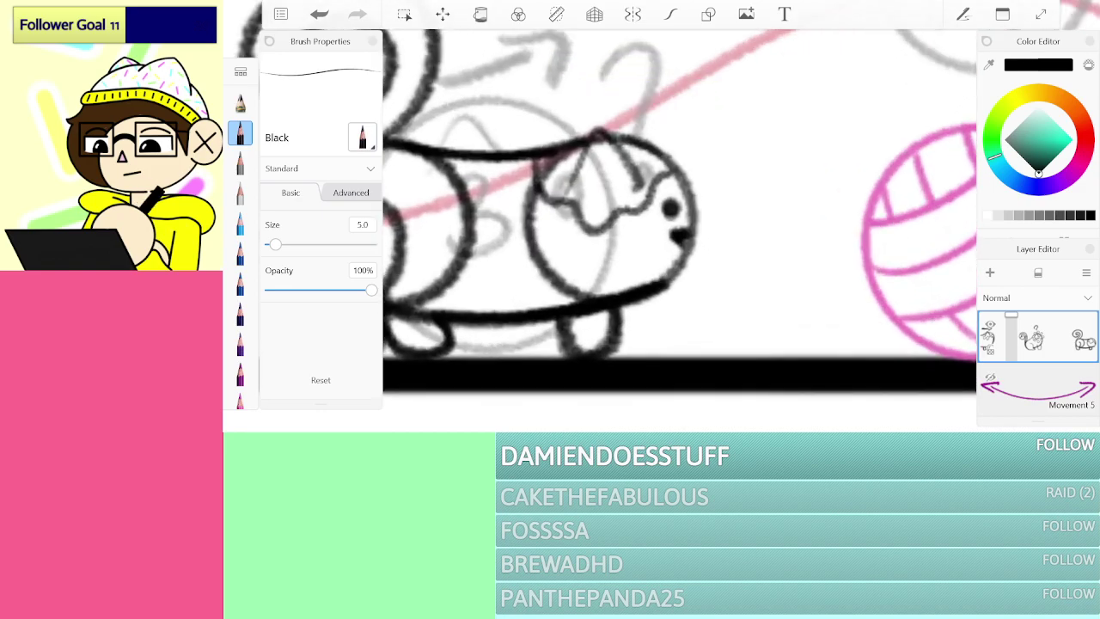
drag(658, 296, 620, 354)
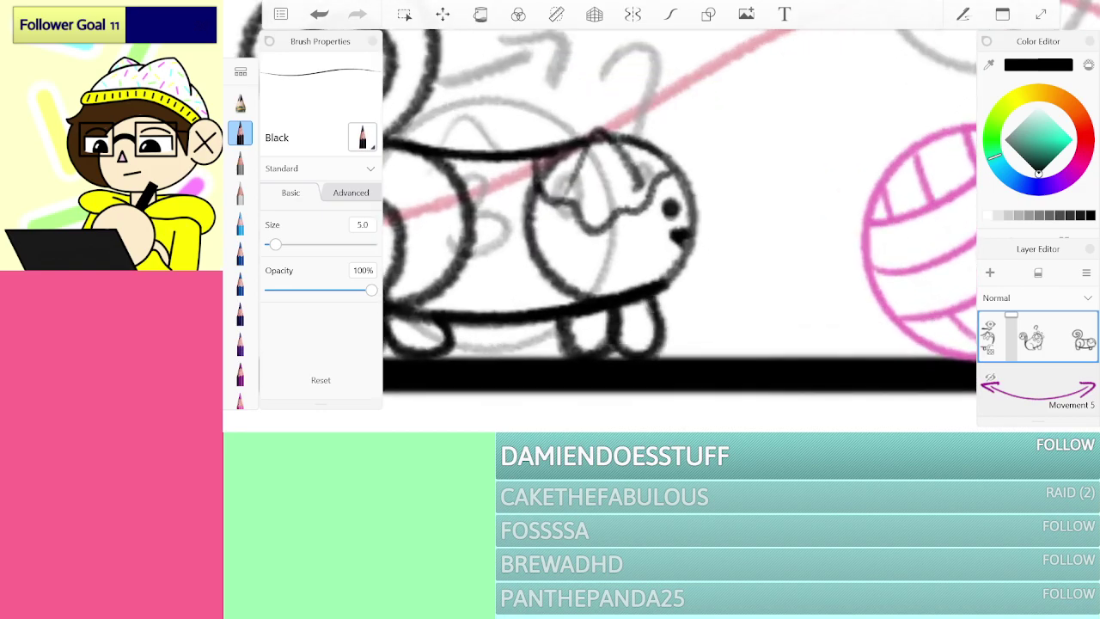
scroll(569, 345, down, 6)
scroll(756, 155, up, 2)
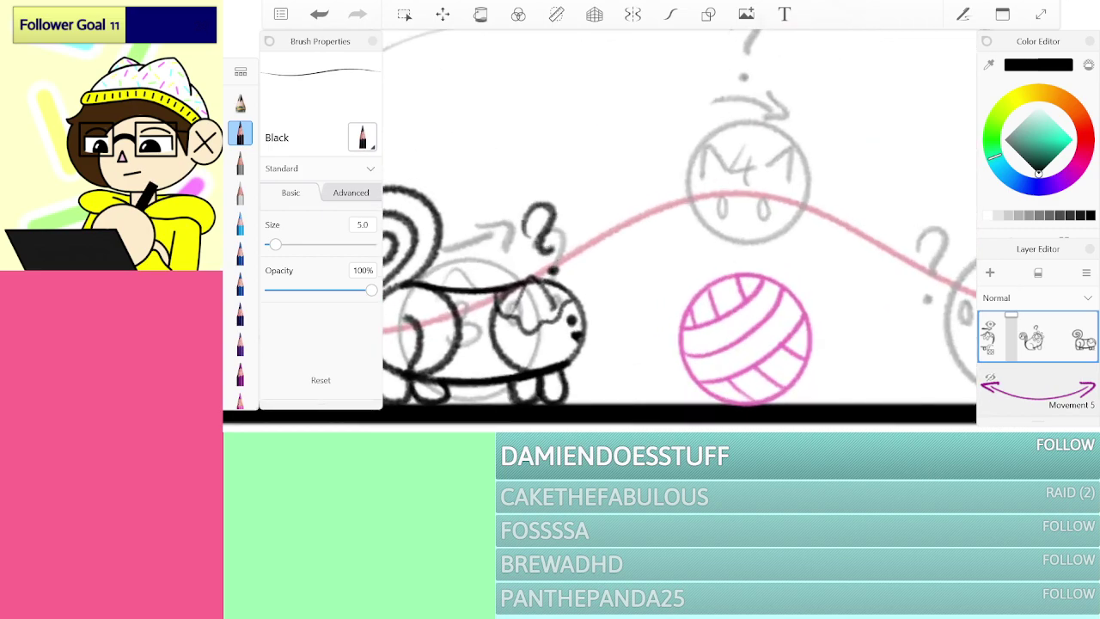
Step: Draw two mirrored curved leg outlines across the lower half of guide circle 4, above the yarn ball
scroll(853, 203, up, 5)
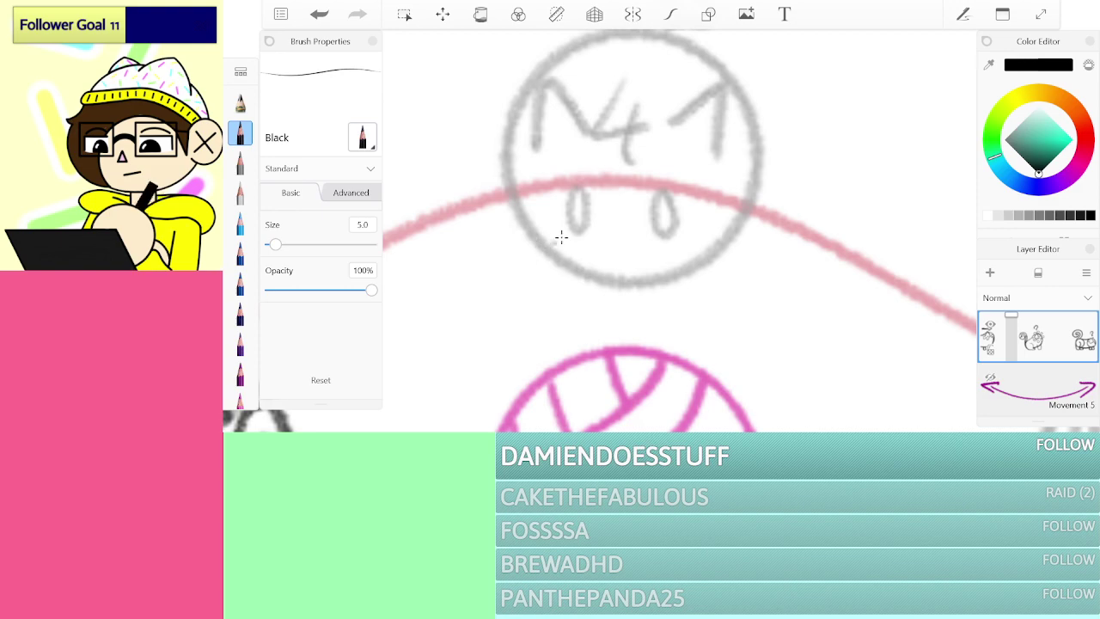
mouse_move(514, 266)
mouse_down()
mouse_move(566, 211)
mouse_move(596, 219)
mouse_move(621, 258)
mouse_move(558, 311)
mouse_up()
mouse_move(722, 215)
mouse_down()
mouse_move(640, 249)
mouse_move(698, 277)
mouse_move(709, 314)
mouse_move(732, 327)
mouse_up()
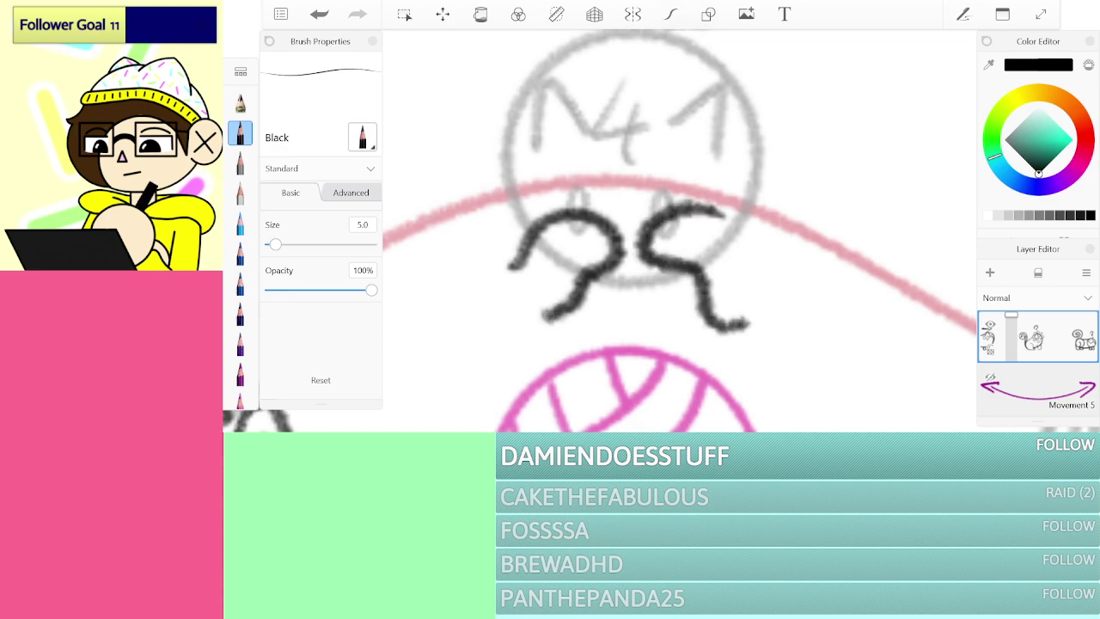
key(ctrl+z)
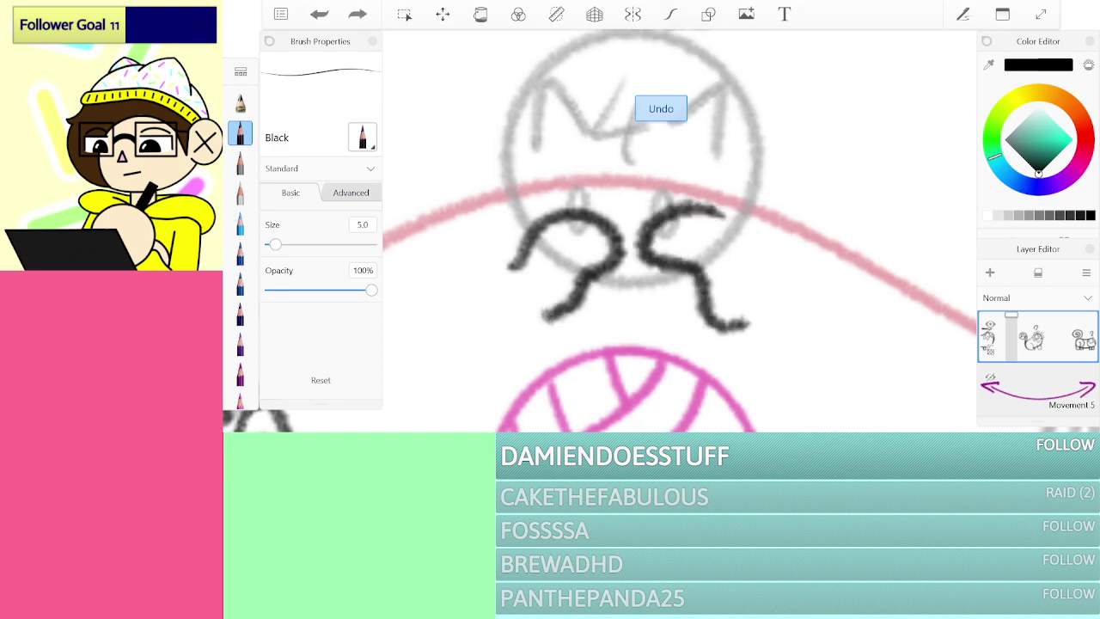
mouse_move(762, 251)
mouse_down()
mouse_move(673, 213)
mouse_move(648, 249)
mouse_move(722, 287)
mouse_up()
key(ctrl+z)
mouse_move(748, 237)
mouse_down()
mouse_move(666, 230)
mouse_move(679, 261)
mouse_move(709, 273)
mouse_move(717, 310)
mouse_up()
mouse_move(749, 229)
mouse_down()
mouse_move(768, 279)
mouse_move(703, 212)
mouse_up()
scroll(652, 224, down, 5)
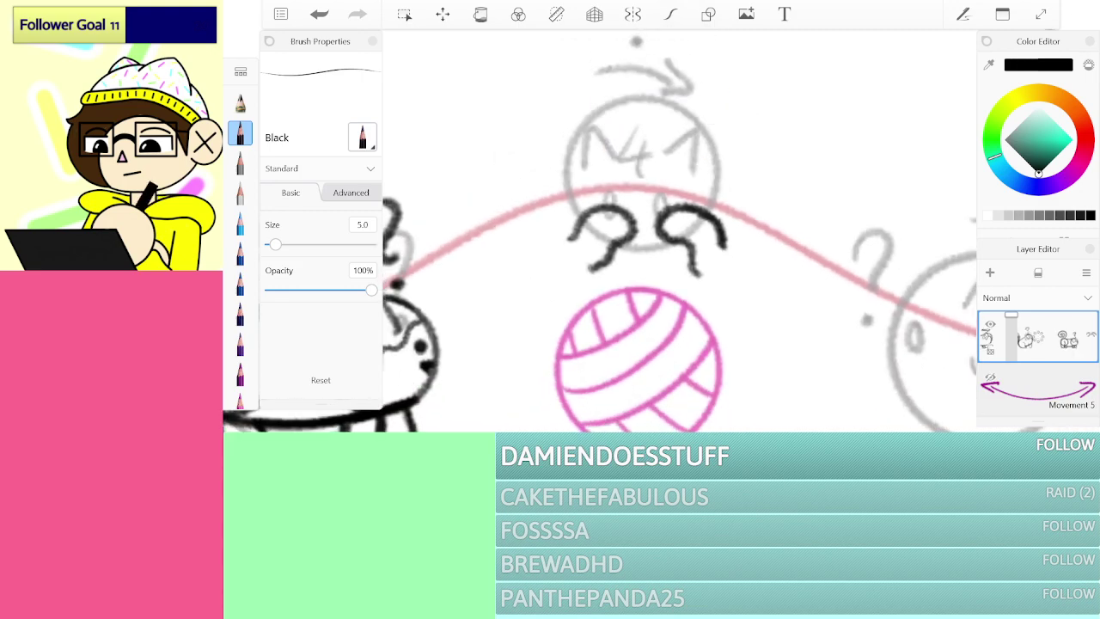
Step: Undo the vertical side stroke and the mirrored leg outlines drawn over guide circle 4
scroll(649, 171, up, 2)
drag(536, 253, 543, 353)
key(ctrl+z)
key(ctrl+z)
key(ctrl+z)
key(ctrl+z)
key(ctrl+z)
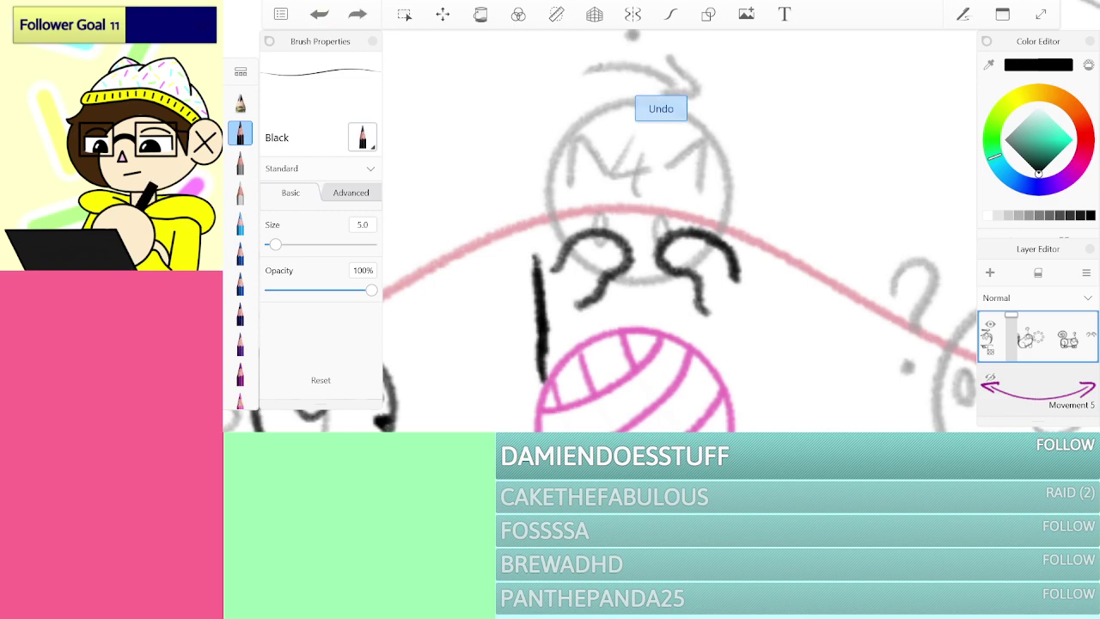
key(ctrl+z)
key(ctrl+z)
key(ctrl+z)
mouse_move(541, 389)
mouse_down()
mouse_move(531, 306)
mouse_move(558, 160)
mouse_move(663, 129)
mouse_move(728, 225)
mouse_move(716, 378)
mouse_up()
key(ctrl+z)
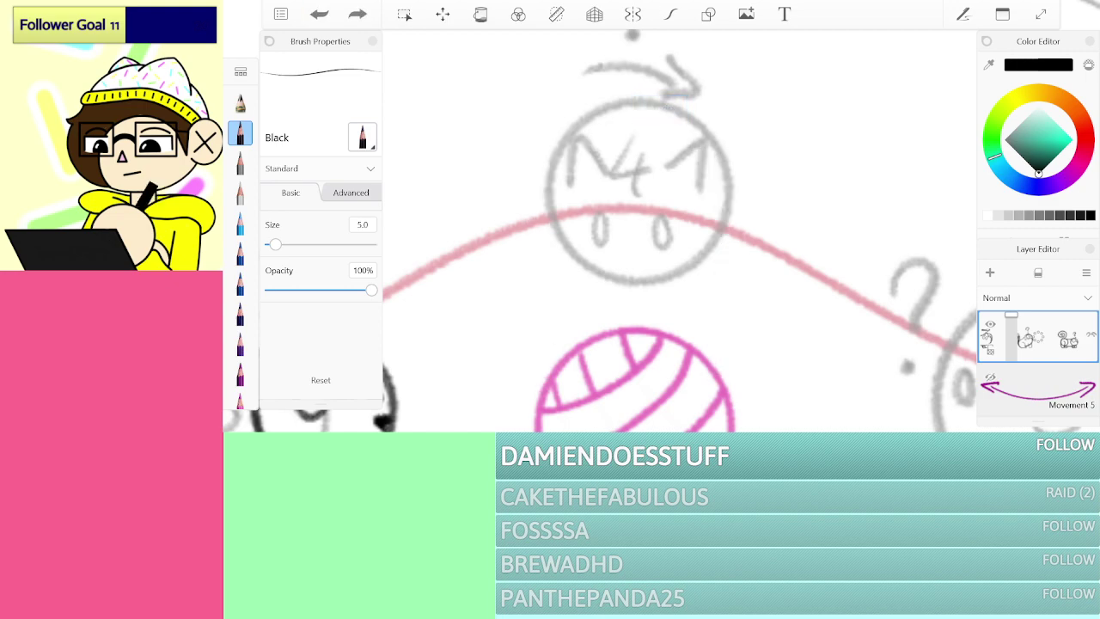
Step: Try tracing guide circle 4 in black with two straight body lines running down to the yarn ball
mouse_move(608, 106)
mouse_down()
mouse_move(555, 243)
mouse_move(718, 251)
mouse_move(661, 103)
mouse_up()
scroll(724, 328, up, 2)
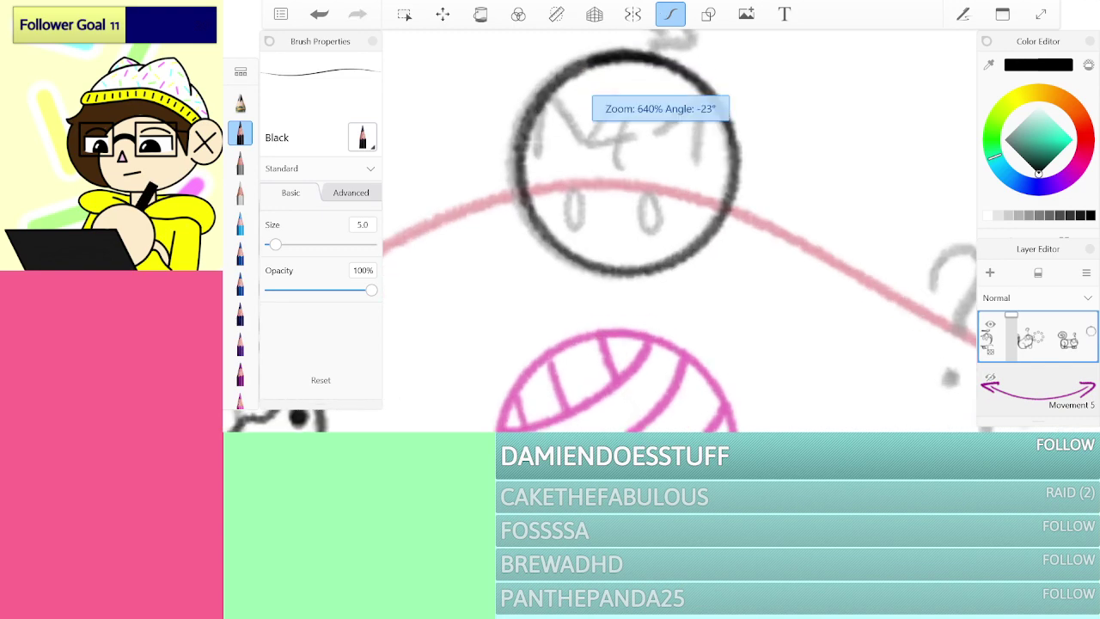
scroll(678, 232, up, 2)
drag(507, 254, 739, 157)
scroll(679, 232, down, 2)
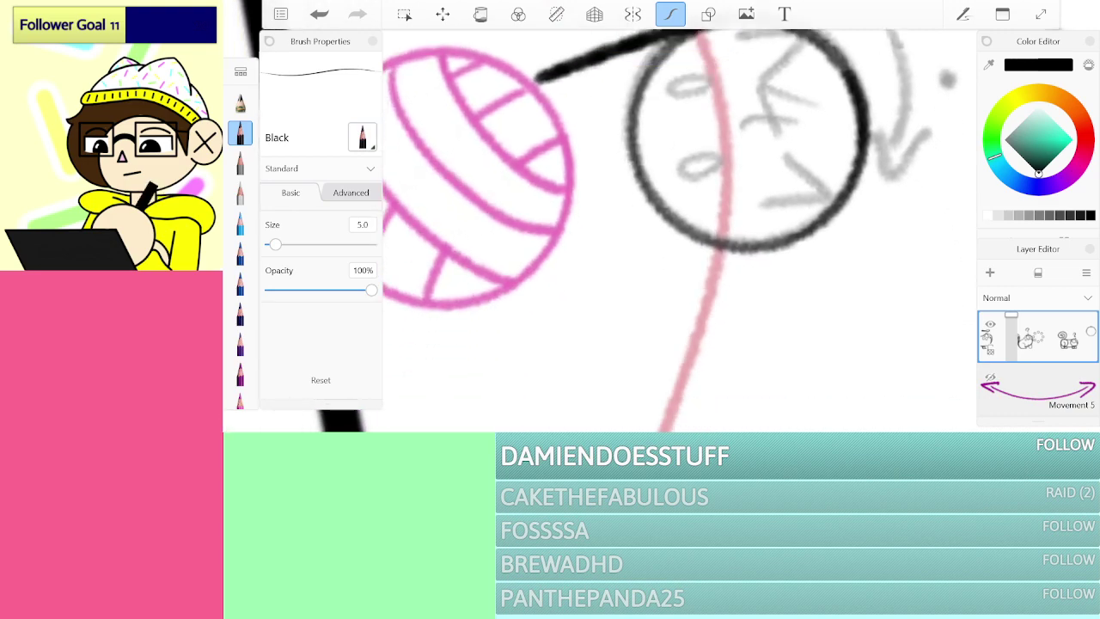
drag(531, 282, 715, 227)
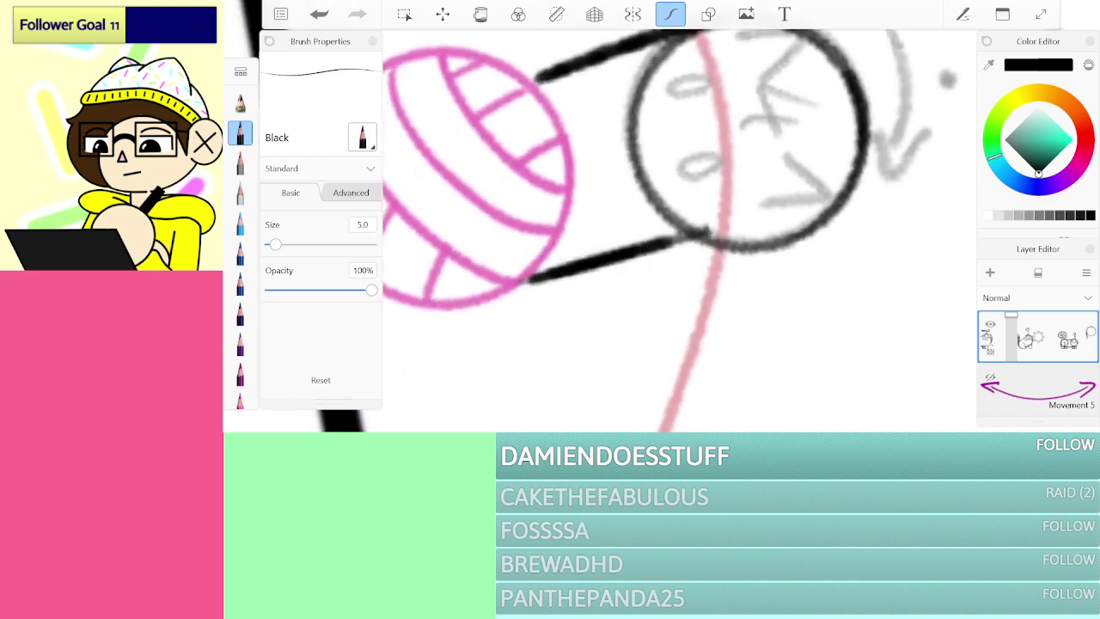
scroll(678, 232, down, 4)
scroll(679, 232, up, 4)
key(ctrl+z)
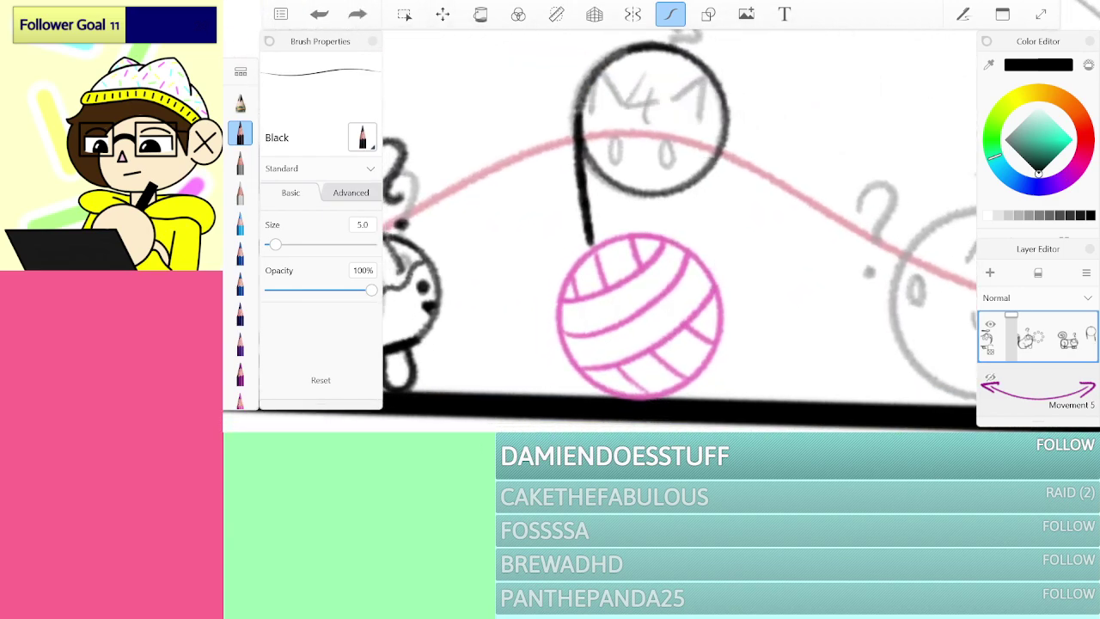
scroll(679, 232, up, 1)
key(ctrl+z)
key(ctrl+z)
Step: Draw a black head circle just inside the yarn ball's outline
scroll(678, 231, up, 2)
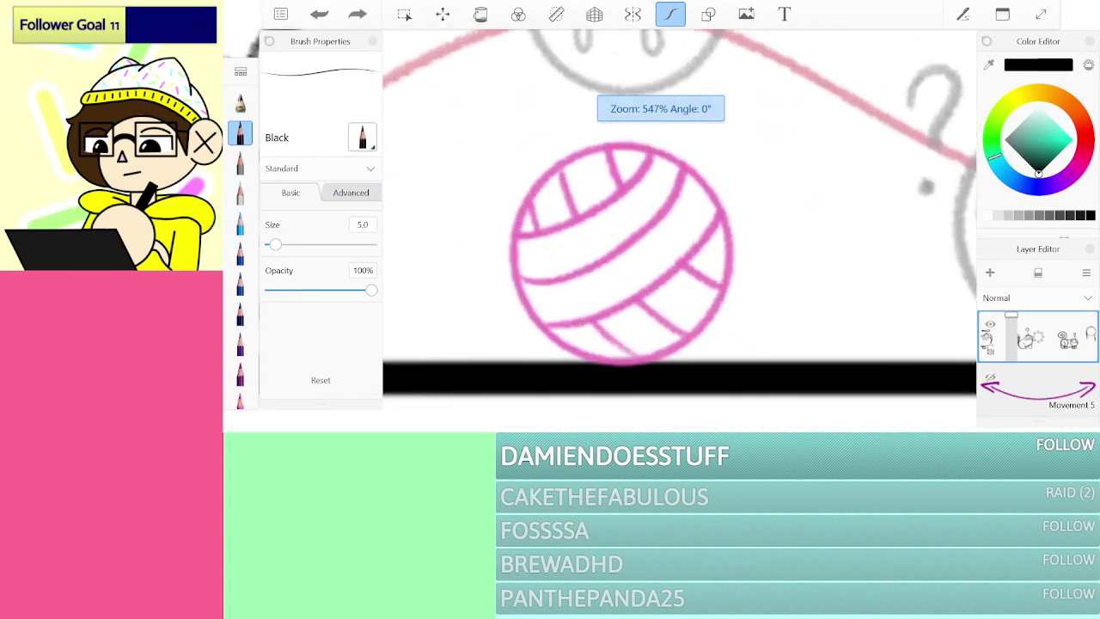
mouse_move(632, 119)
mouse_down()
mouse_move(564, 134)
mouse_move(520, 177)
mouse_move(510, 237)
mouse_move(535, 289)
mouse_move(574, 314)
mouse_move(633, 322)
mouse_move(695, 259)
mouse_move(689, 162)
mouse_move(599, 127)
mouse_up()
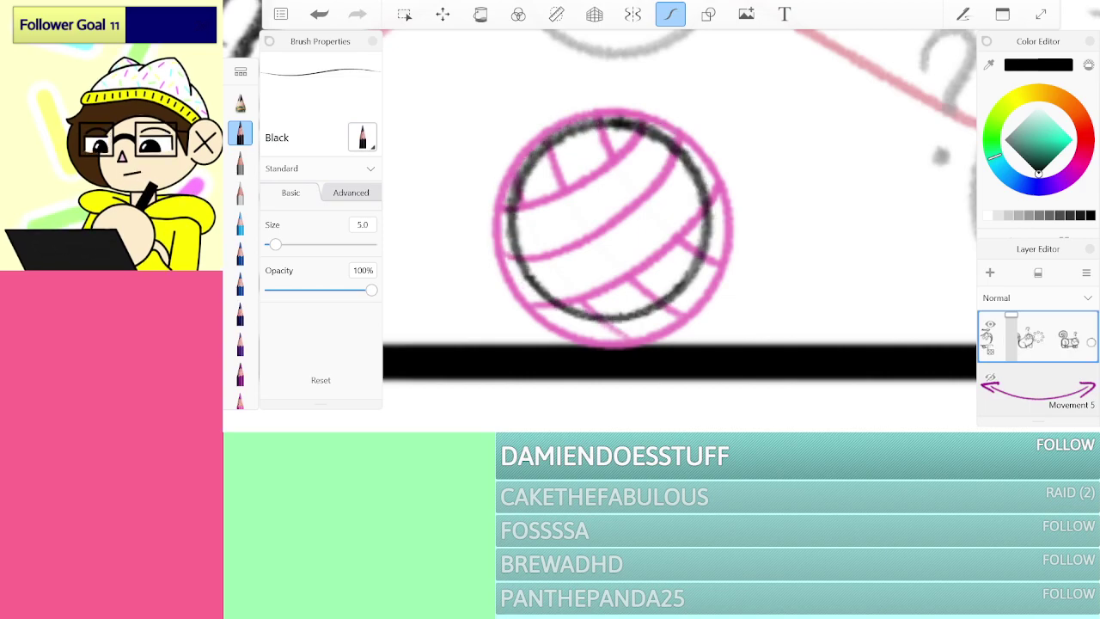
key(ctrl+z)
mouse_move(646, 126)
mouse_down()
mouse_move(563, 145)
mouse_move(505, 227)
mouse_move(546, 302)
mouse_move(617, 335)
mouse_move(679, 312)
mouse_up()
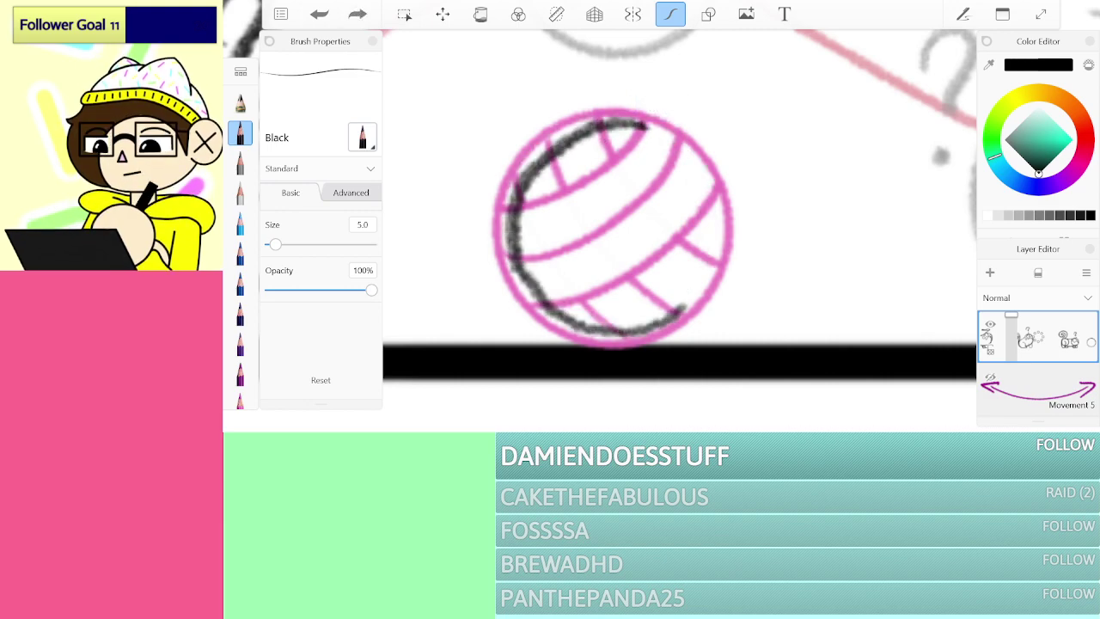
mouse_move(711, 240)
mouse_down()
mouse_move(706, 181)
mouse_move(648, 127)
mouse_up()
scroll(679, 215, down, 3)
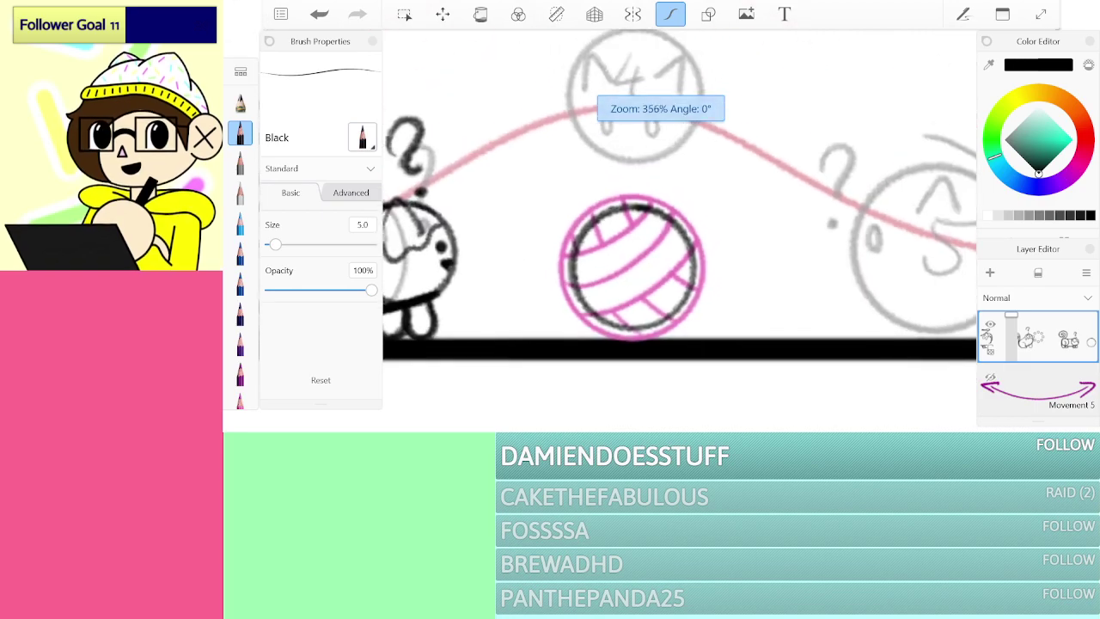
Step: Select the black circle over the yarn ball and move it straight up onto guide circle 4
click(443, 14)
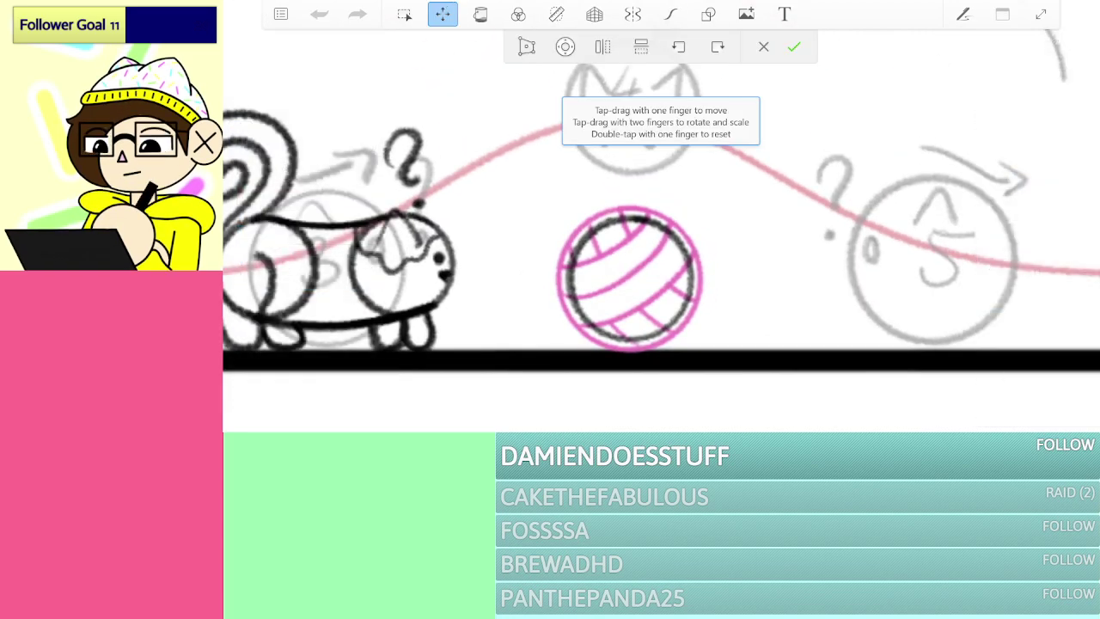
click(404, 14)
drag(520, 276, 705, 199)
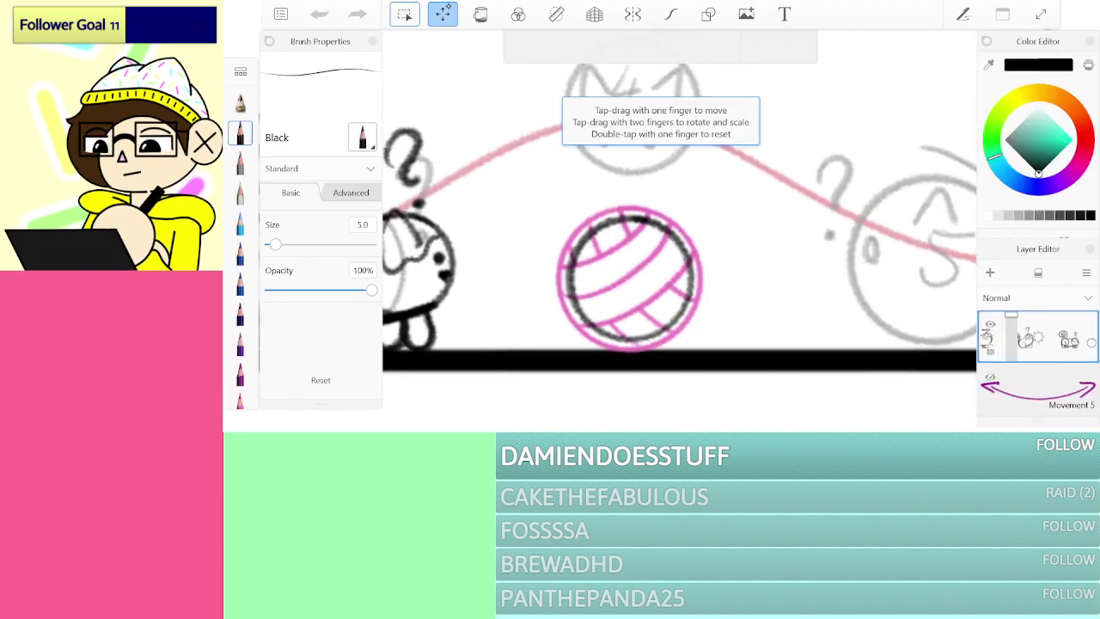
click(443, 13)
drag(632, 279, 631, 110)
click(793, 46)
scroll(632, 172, up, 5)
scroll(626, 172, up, 4)
scroll(623, 172, down, 4)
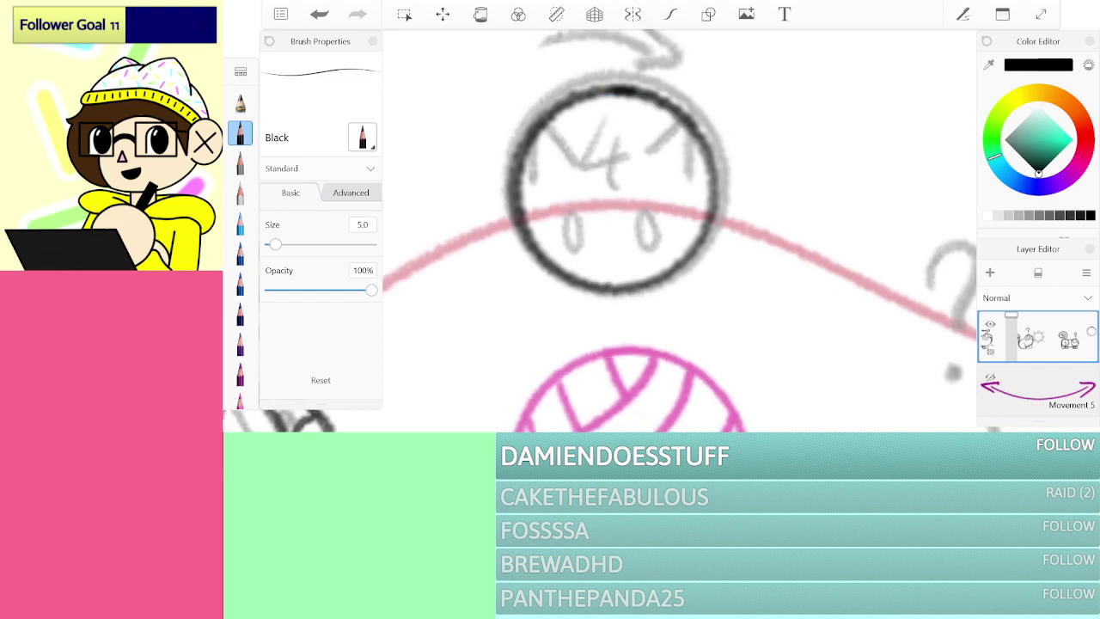
Step: Draw two pointed cat ears on the upper sides of the fourth cat's head circle
scroll(618, 189, down, 1)
scroll(627, 206, up, 2)
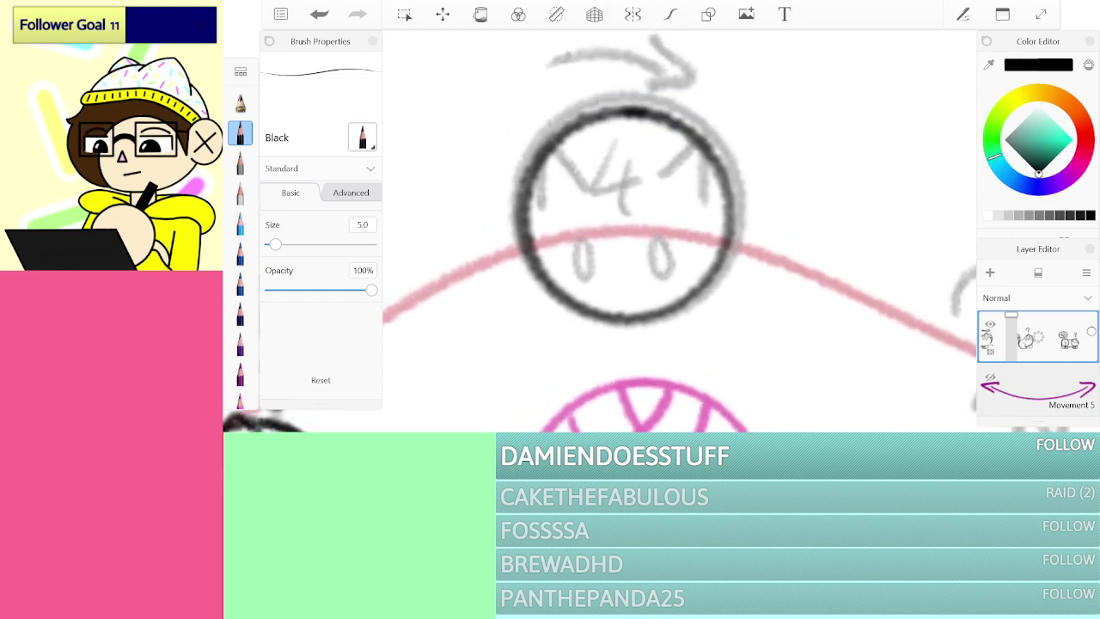
mouse_move(513, 170)
mouse_down()
mouse_move(517, 204)
mouse_move(528, 110)
mouse_up()
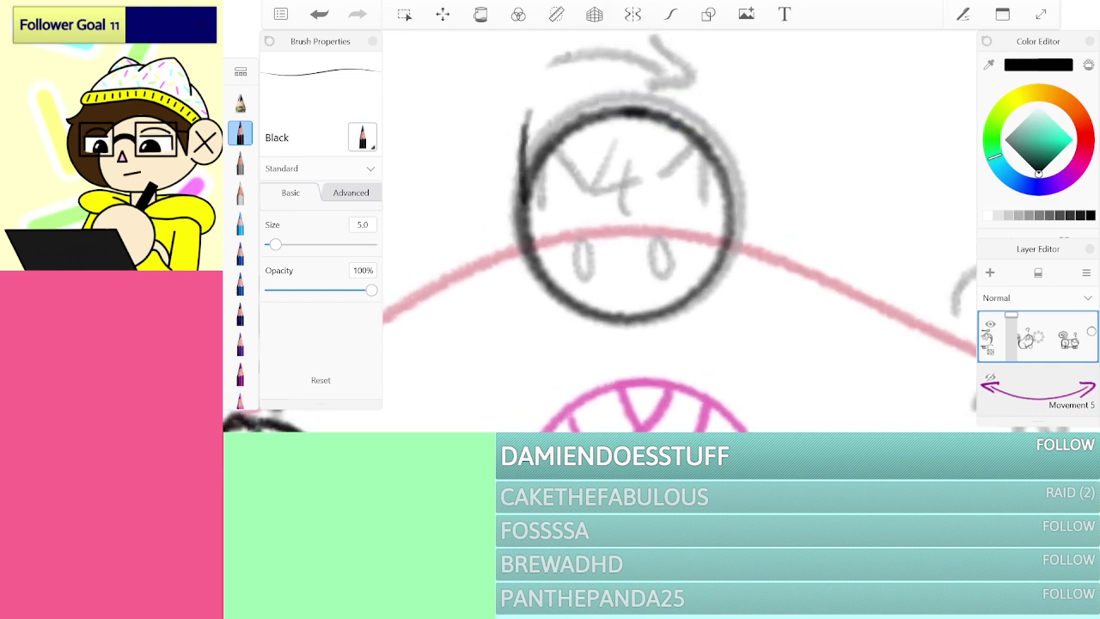
key(ctrl+z)
mouse_move(518, 160)
mouse_down()
mouse_move(521, 215)
mouse_move(528, 117)
mouse_move(555, 104)
mouse_up()
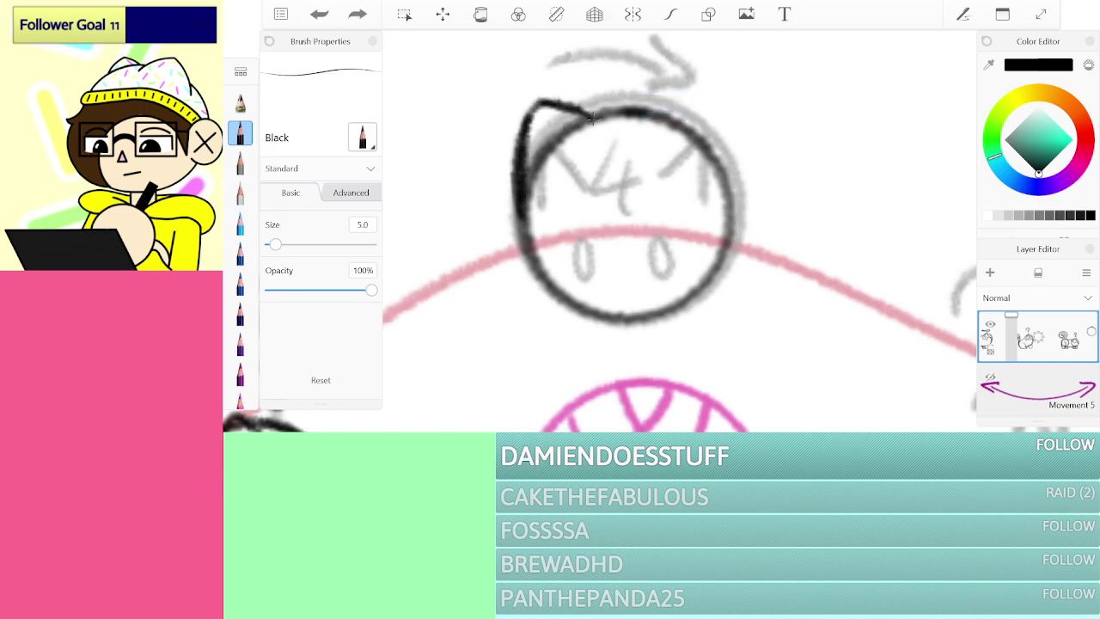
mouse_move(675, 119)
mouse_down()
mouse_move(740, 106)
mouse_move(729, 200)
mouse_up()
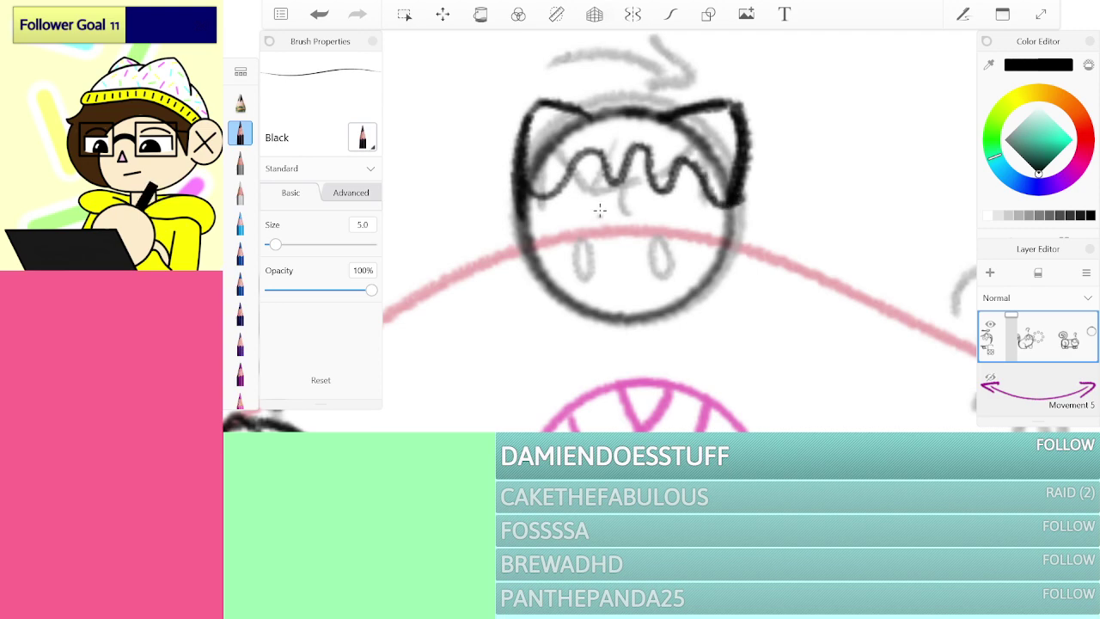
Step: Replace the fourth cat's wavy fringe with a longer dripping one and add two round eyes and a small nose
key(ctrl+z)
click(585, 238)
key(ctrl+z)
key(ctrl+z)
key(ctrl+z)
key(ctrl+z)
key(ctrl+y)
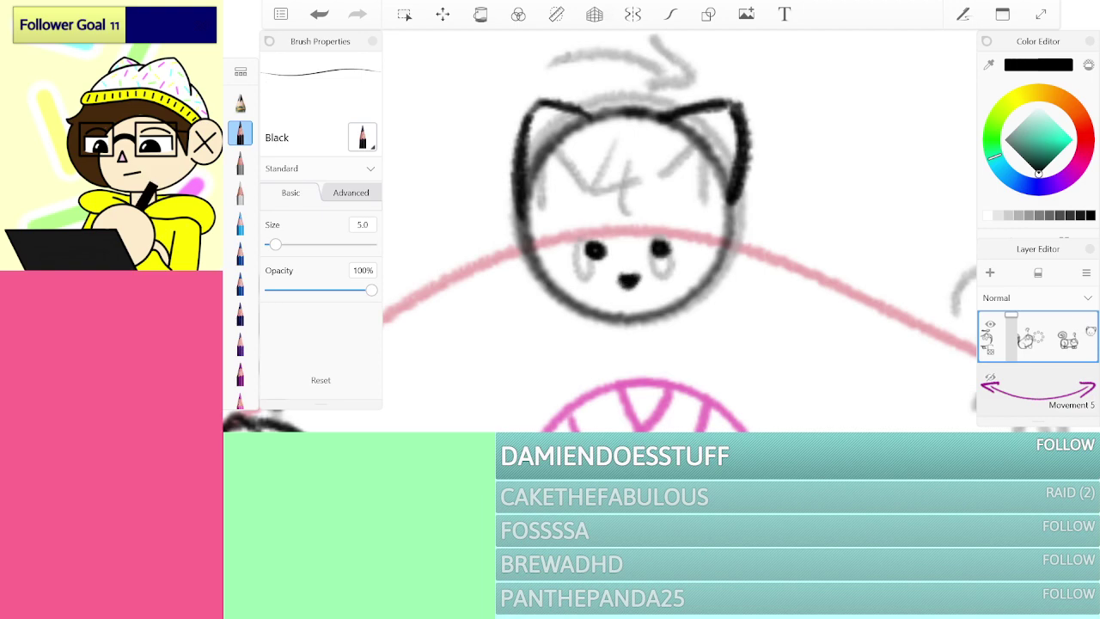
mouse_move(560, 219)
mouse_down()
mouse_move(597, 194)
mouse_move(623, 200)
mouse_move(644, 227)
mouse_move(666, 182)
mouse_move(726, 185)
mouse_up()
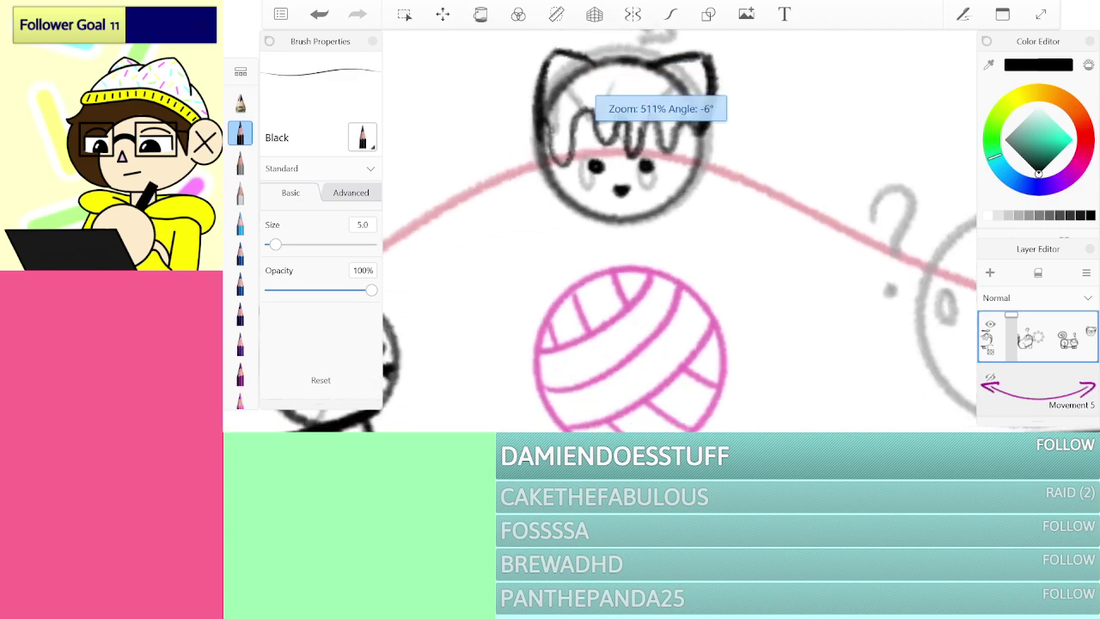
Step: Draw two straight body lines from the sides of the fourth cat's head down to the yarn ball using Predictive Stroke
click(670, 14)
mouse_move(603, 178)
mouse_down()
mouse_move(477, 376)
mouse_move(614, 161)
mouse_up()
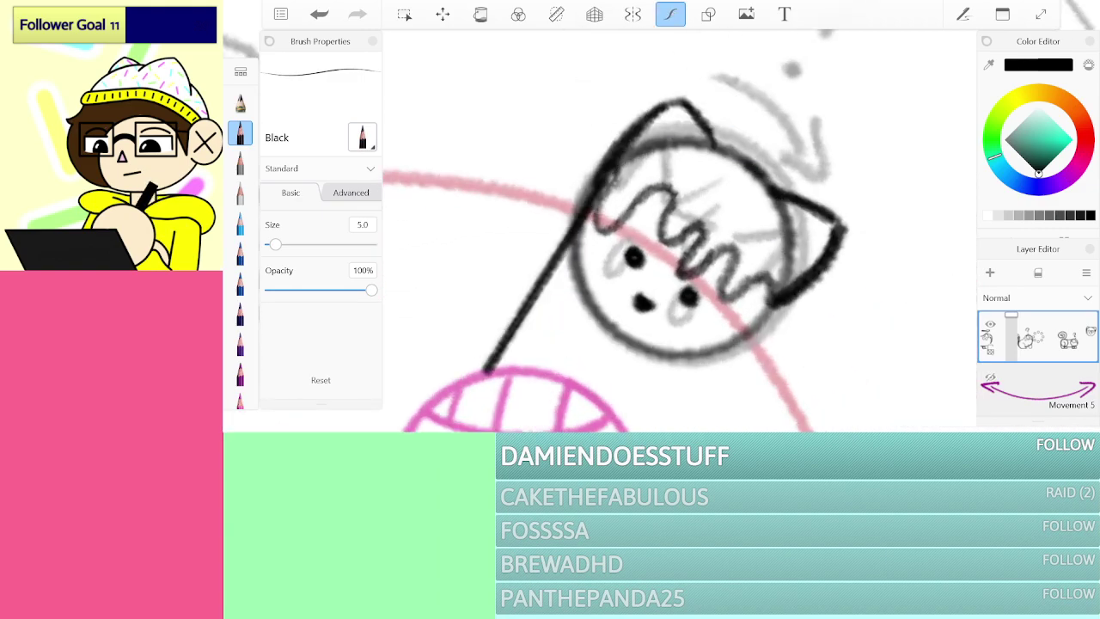
scroll(679, 230, down, 3)
drag(703, 181, 559, 278)
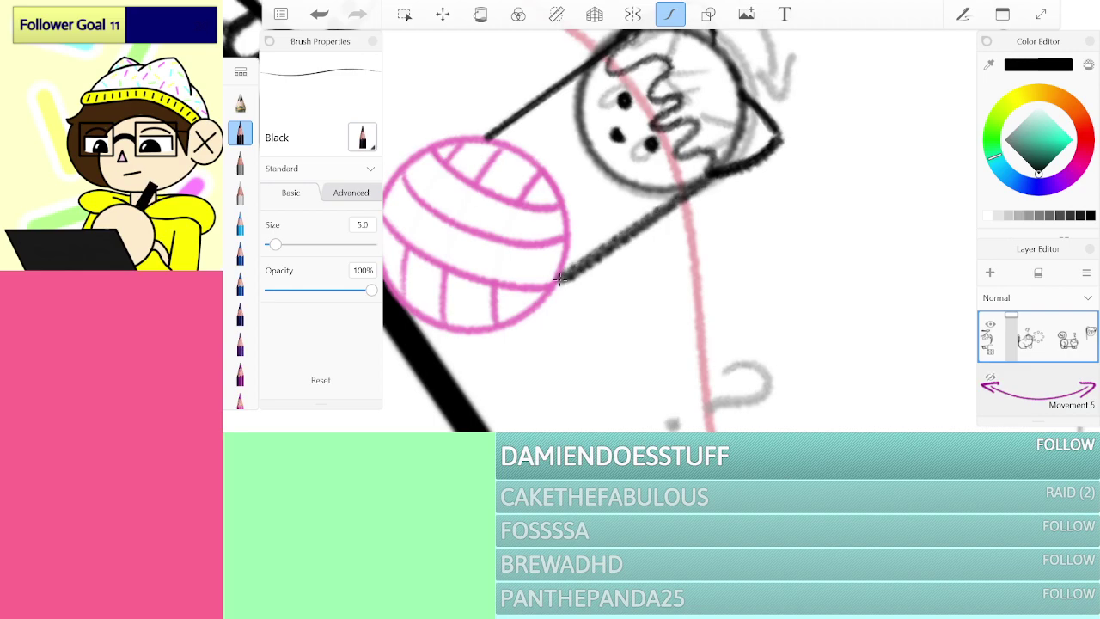
Step: Draw a curved front leg outline under the left half of the fourth cat's face, above the yarn ball
scroll(678, 230, up, 5)
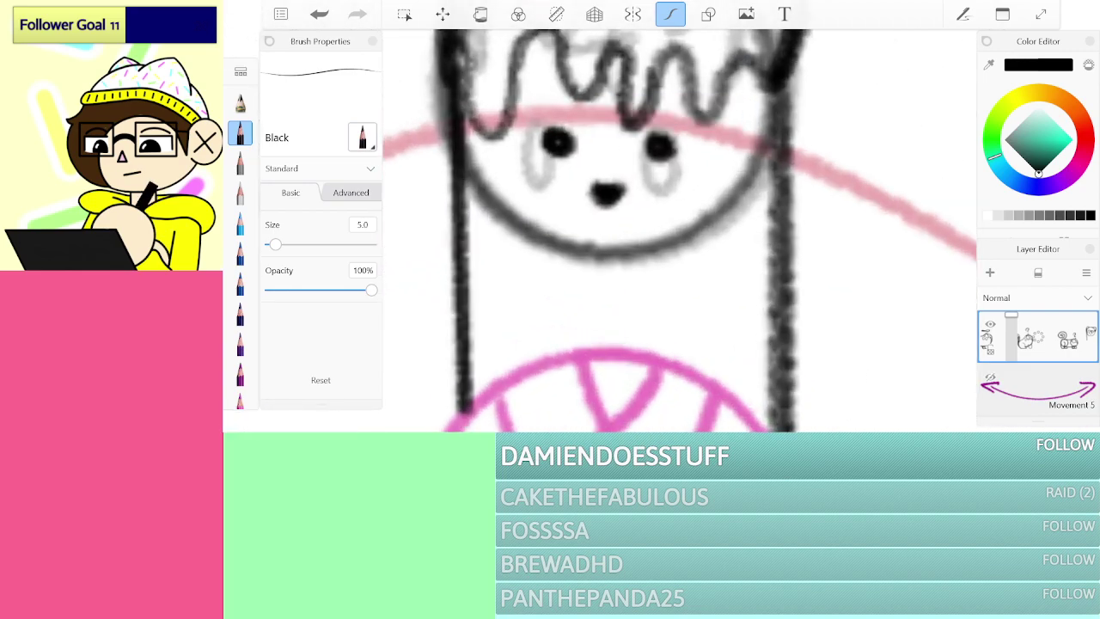
mouse_move(488, 263)
mouse_down()
mouse_move(544, 215)
mouse_move(599, 243)
mouse_up()
key(ctrl+z)
mouse_move(487, 284)
mouse_down()
mouse_move(565, 222)
mouse_move(611, 247)
mouse_move(603, 268)
mouse_move(583, 268)
mouse_move(568, 298)
mouse_move(504, 340)
mouse_up()
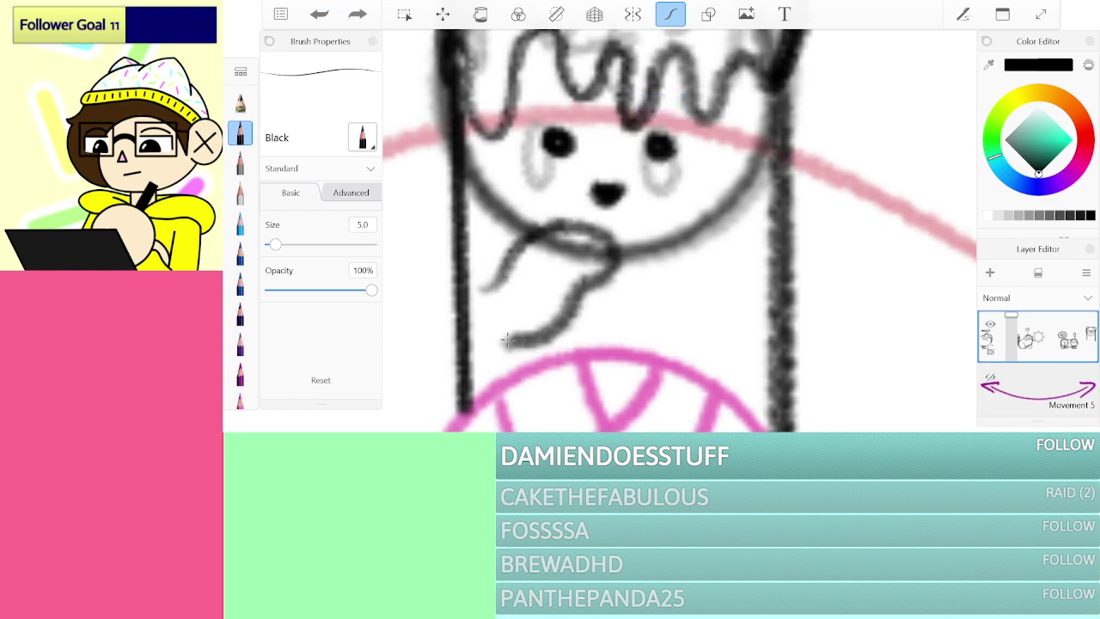
Step: Try drawing the matching right front leg outline freehand under the fourth cat's face
mouse_move(732, 214)
mouse_down()
mouse_move(636, 244)
mouse_move(651, 285)
mouse_move(677, 277)
mouse_up()
key(ctrl+z)
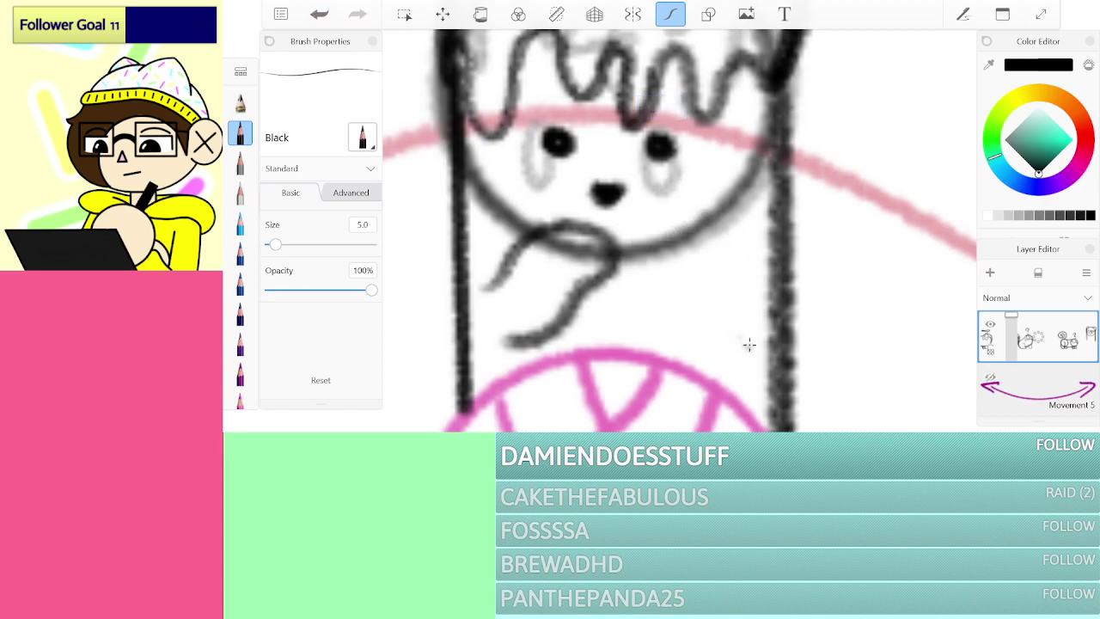
mouse_move(741, 345)
mouse_down()
mouse_move(691, 326)
mouse_move(685, 299)
mouse_move(644, 276)
mouse_move(636, 250)
mouse_move(646, 219)
mouse_move(717, 219)
mouse_move(758, 275)
mouse_up()
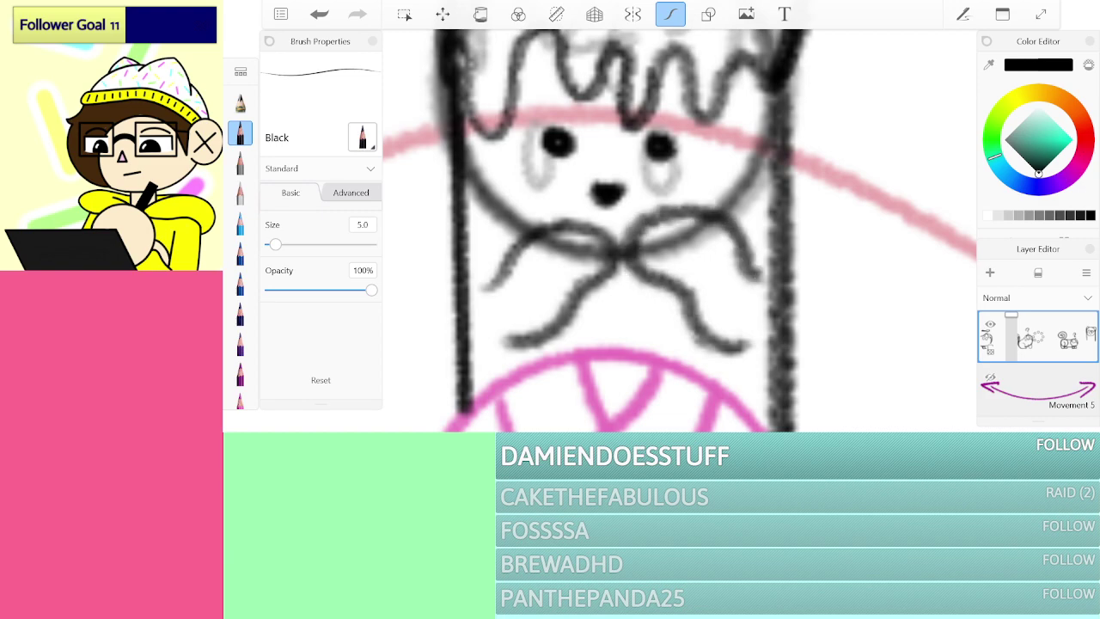
key(ctrl+z)
Step: Trace the left front leg outline on a new layer and flip the copy horizontally
click(989, 272)
mouse_move(503, 346)
mouse_down()
mouse_move(567, 312)
mouse_move(607, 260)
mouse_move(581, 234)
mouse_move(538, 230)
mouse_move(492, 275)
mouse_up()
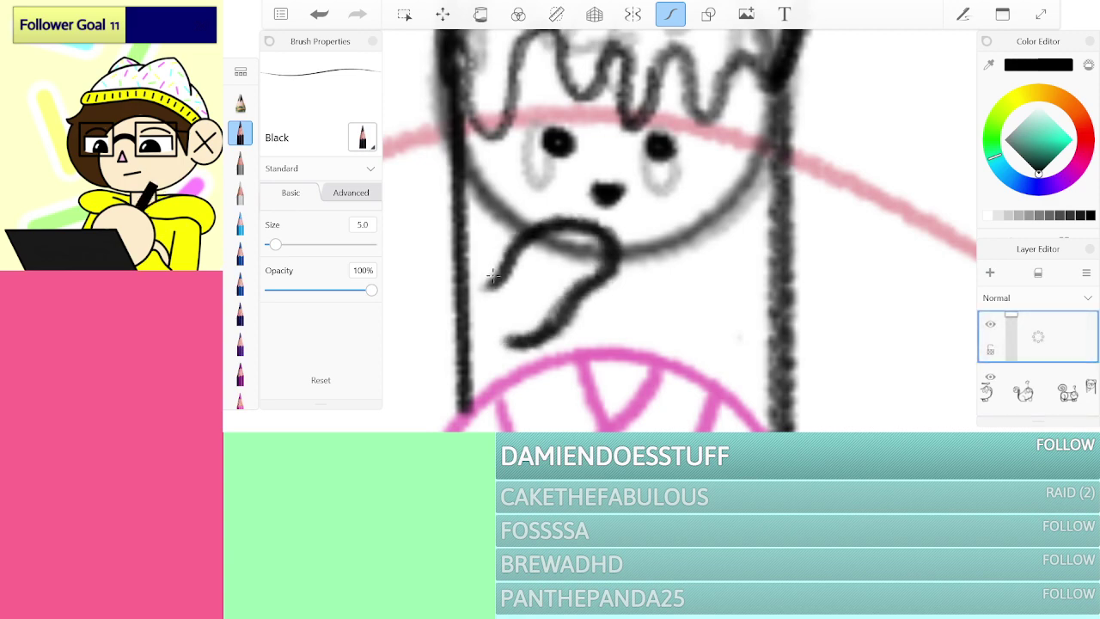
click(442, 14)
click(603, 46)
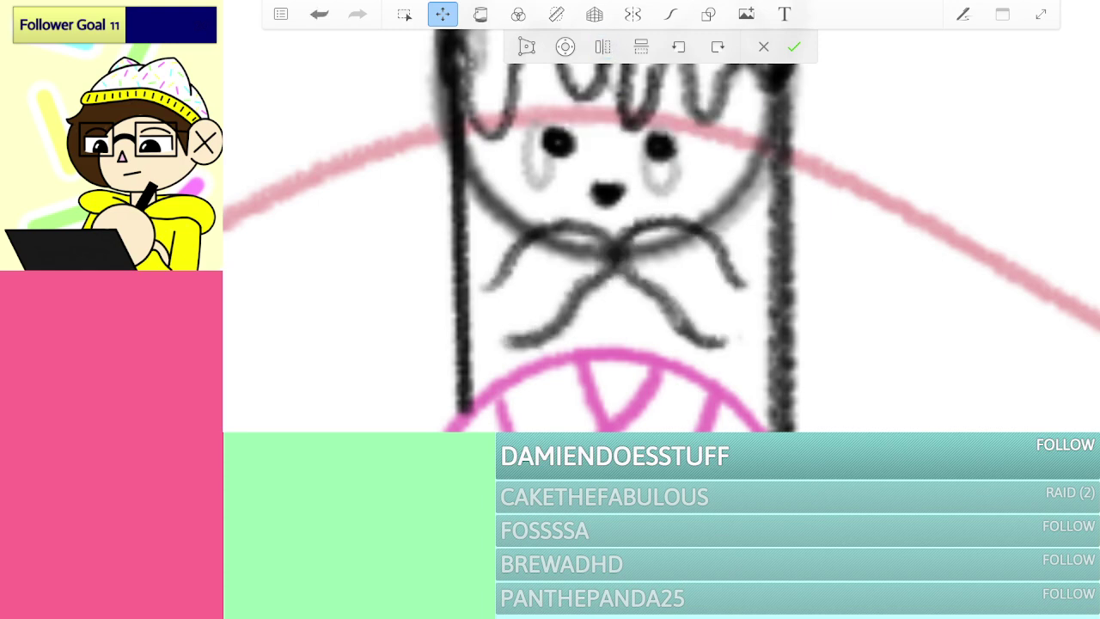
Step: Shift the mirrored leg slightly right so it meets the first leg, and merge its layer into the cat sketch layer
drag(679, 284, 693, 284)
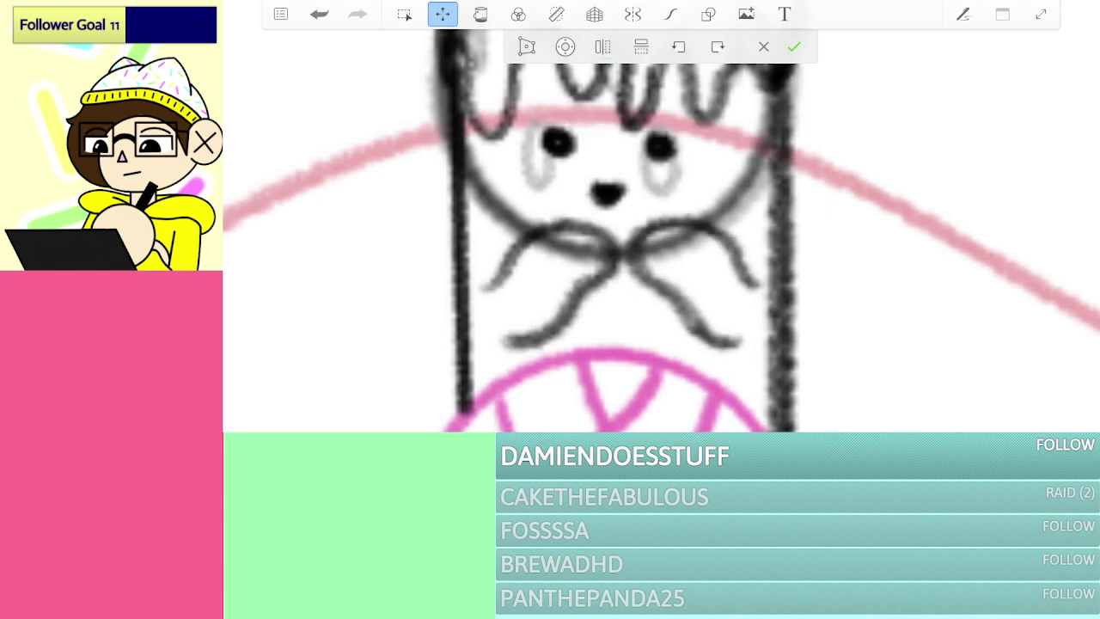
click(792, 47)
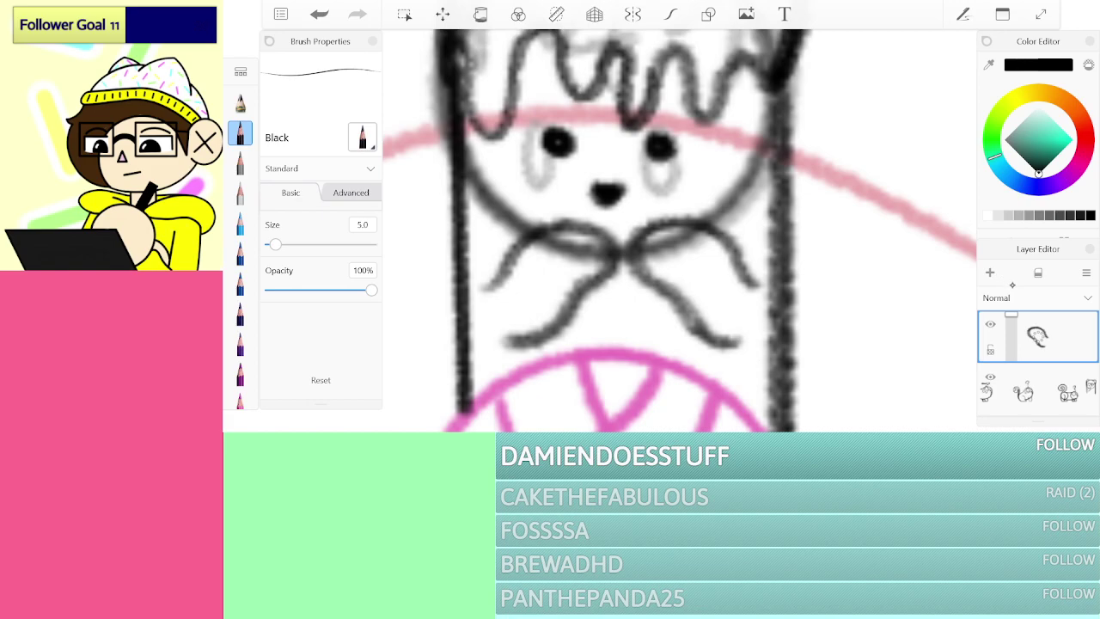
drag(1031, 380, 1029, 391)
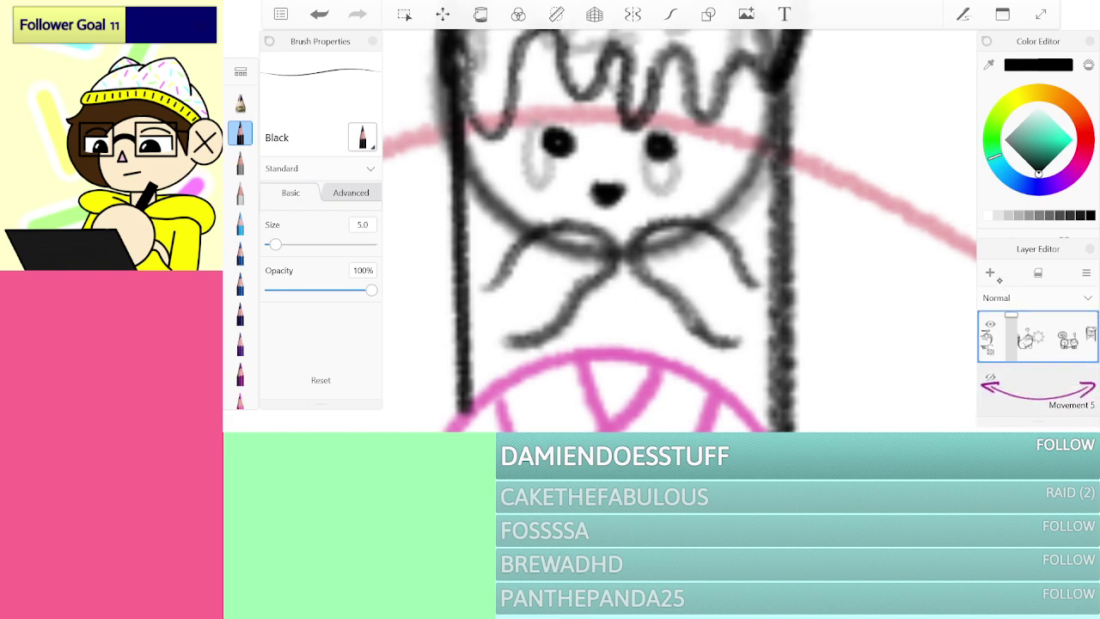
Step: Draw a black question mark with its dot above the fourth cat's head
scroll(679, 231, down, 4)
scroll(678, 230, up, 3)
mouse_move(618, 71)
mouse_down()
mouse_move(621, 223)
mouse_move(563, 164)
mouse_move(675, 189)
mouse_move(638, 265)
mouse_up()
scroll(660, 143, up, 3)
drag(622, 323, 626, 329)
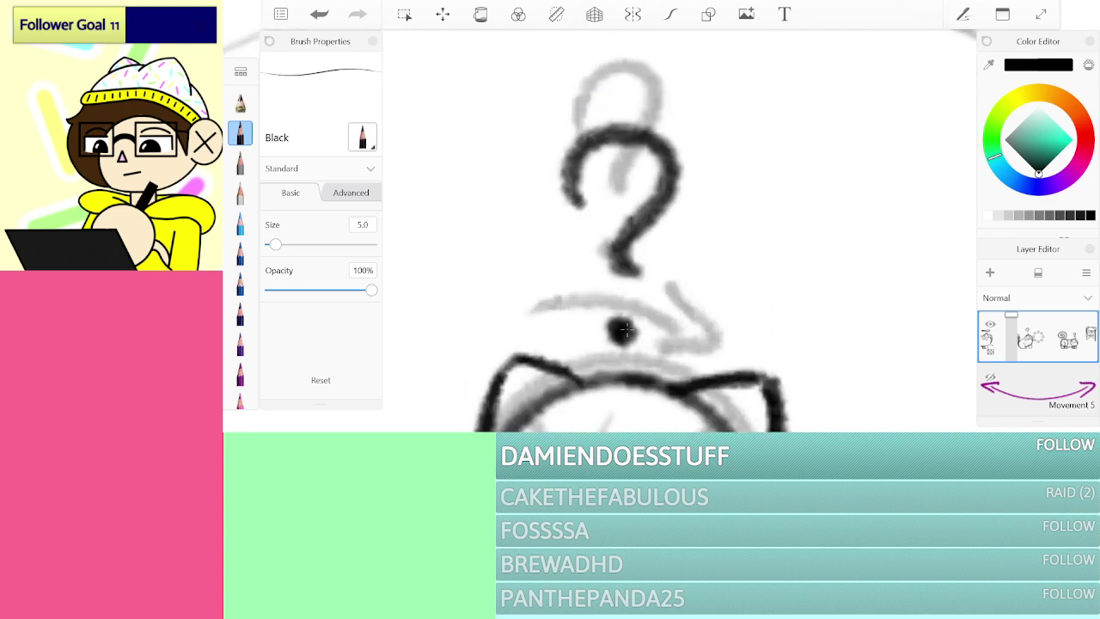
scroll(660, 258, down, 10)
scroll(715, 275, up, 5)
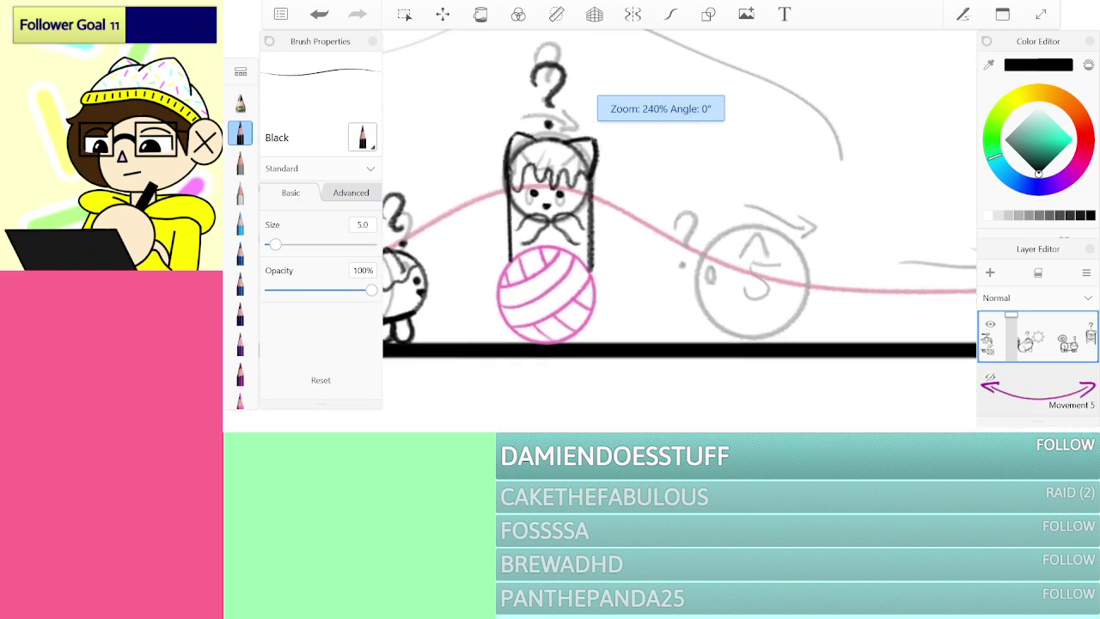
scroll(687, 257, up, 2)
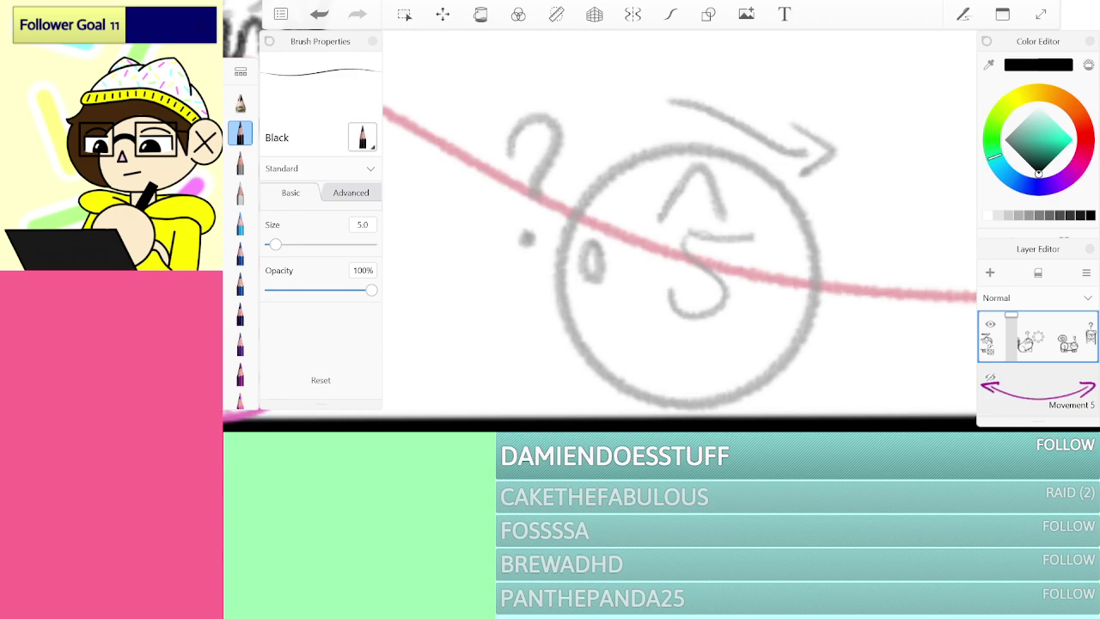
scroll(678, 223, down, 4)
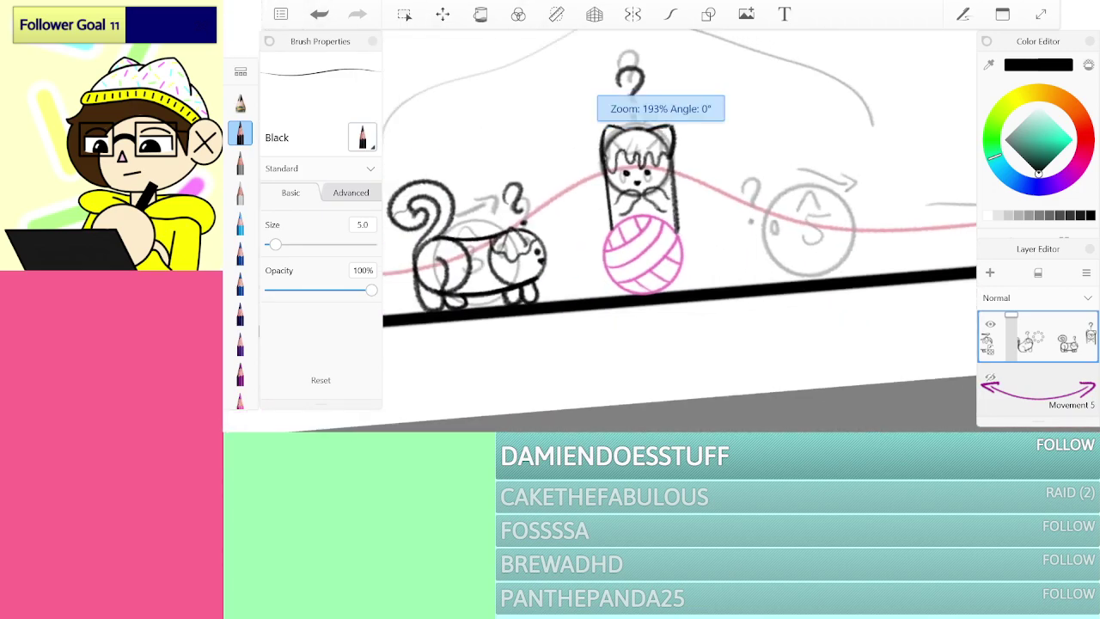
scroll(679, 189, right, 5)
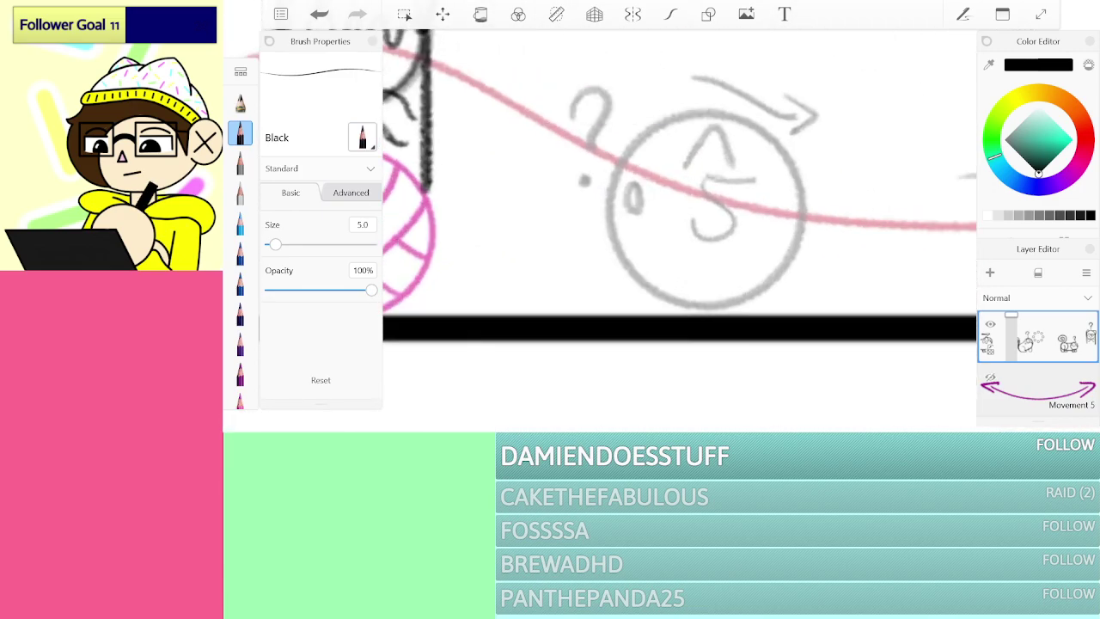
Step: Outline the fifth cat's body and hind leg over guide circle 5, and add a short front leg reaching the ground
scroll(679, 189, up, 3)
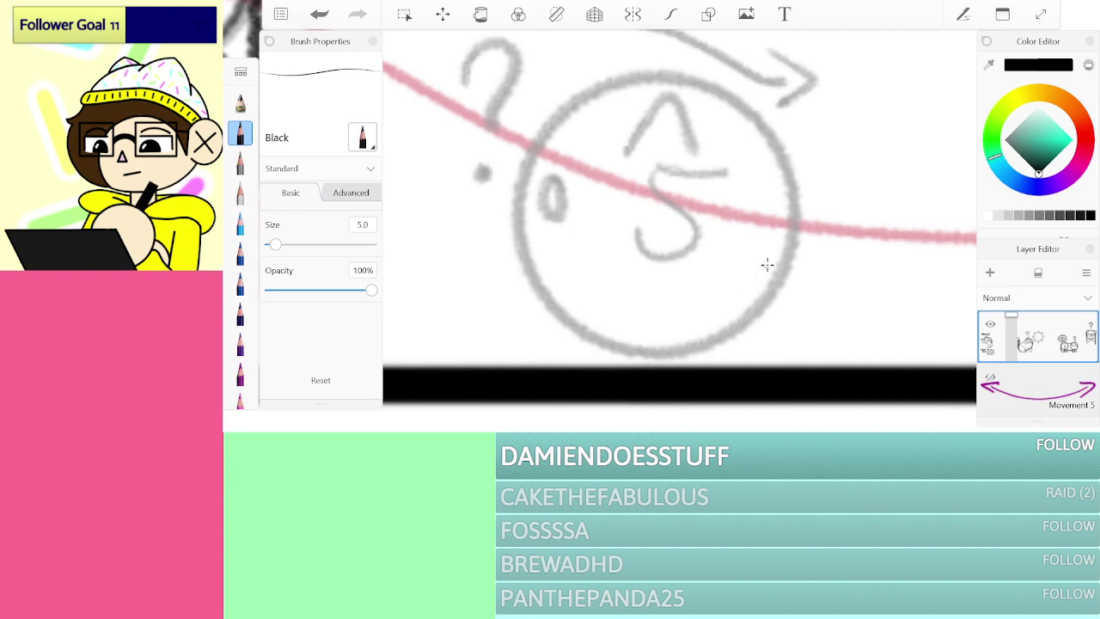
mouse_move(754, 252)
mouse_down()
mouse_move(722, 275)
mouse_move(700, 333)
mouse_move(676, 346)
mouse_move(682, 361)
mouse_move(760, 359)
mouse_move(816, 324)
mouse_move(834, 296)
mouse_move(817, 206)
mouse_move(779, 182)
mouse_move(672, 152)
mouse_move(639, 116)
mouse_move(579, 86)
mouse_move(517, 107)
mouse_move(478, 176)
mouse_move(493, 238)
mouse_move(665, 344)
mouse_up()
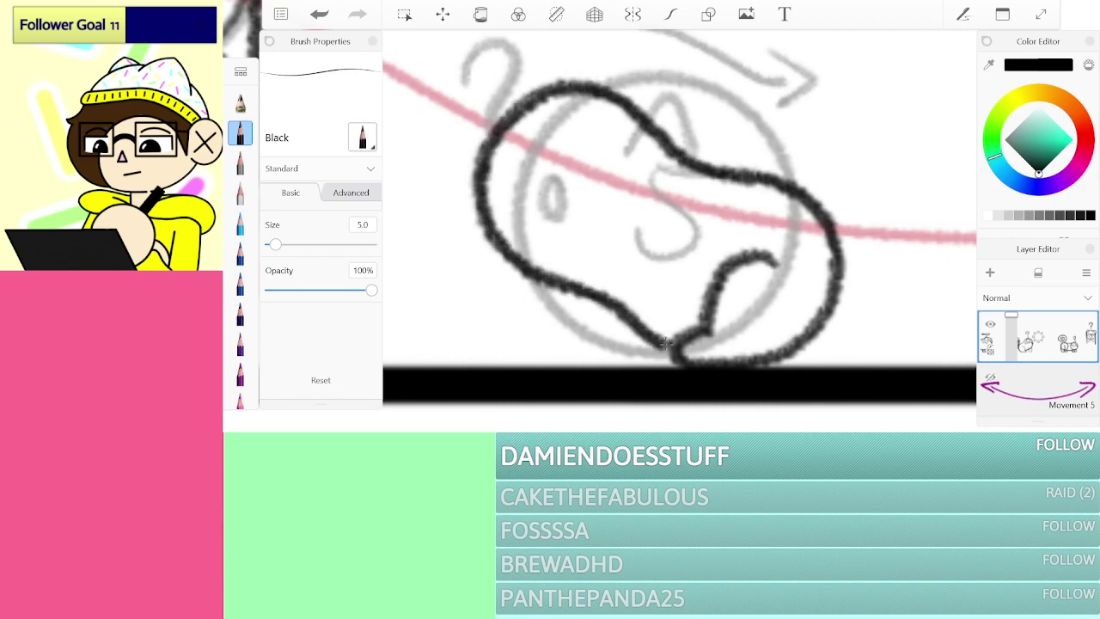
click(319, 14)
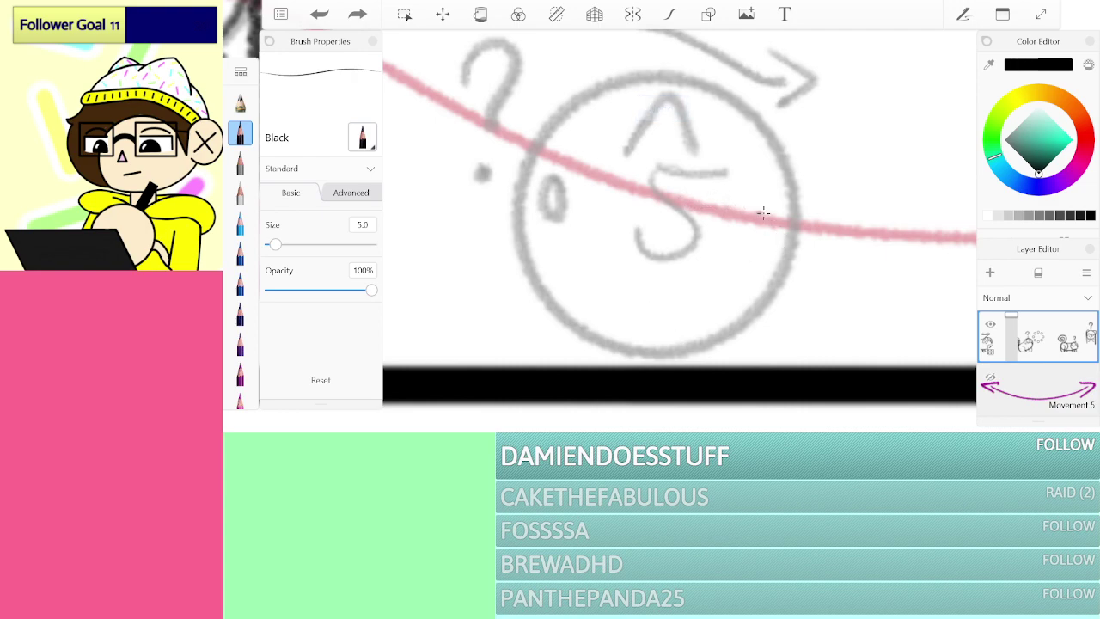
mouse_move(753, 249)
mouse_down()
mouse_move(680, 288)
mouse_move(684, 333)
mouse_move(657, 355)
mouse_move(670, 362)
mouse_move(748, 361)
mouse_move(790, 342)
mouse_move(814, 298)
mouse_move(821, 239)
mouse_move(791, 187)
mouse_move(733, 158)
mouse_move(676, 156)
mouse_move(687, 156)
mouse_move(582, 105)
mouse_move(498, 127)
mouse_move(450, 182)
mouse_move(451, 242)
mouse_move(514, 299)
mouse_move(584, 322)
mouse_move(671, 325)
mouse_up()
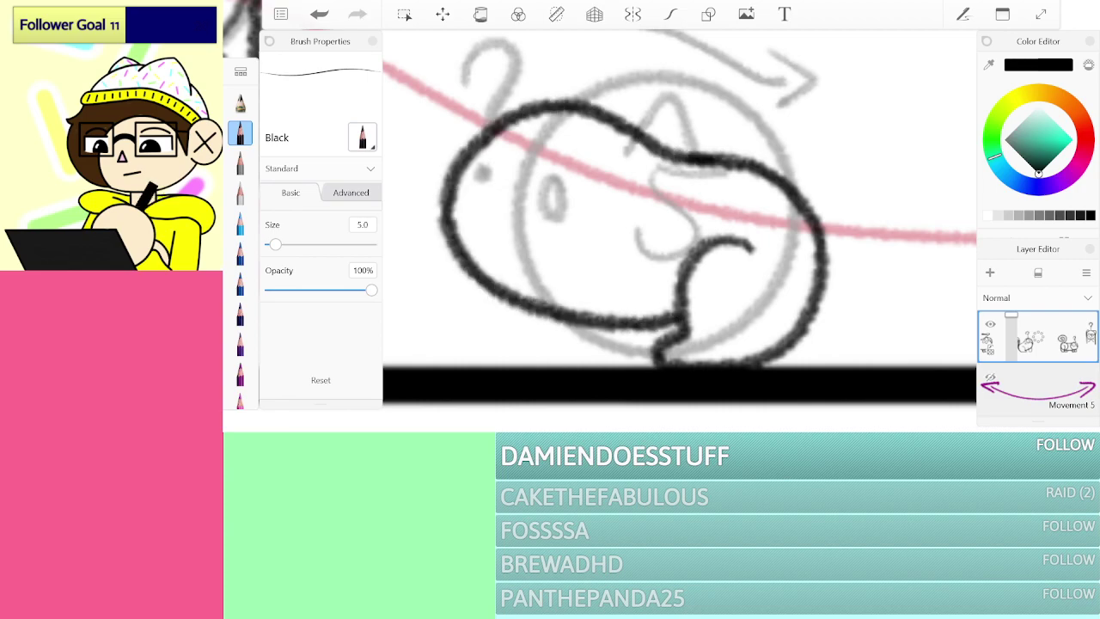
mouse_move(505, 305)
mouse_down()
mouse_move(519, 361)
mouse_move(556, 361)
mouse_move(573, 311)
mouse_up()
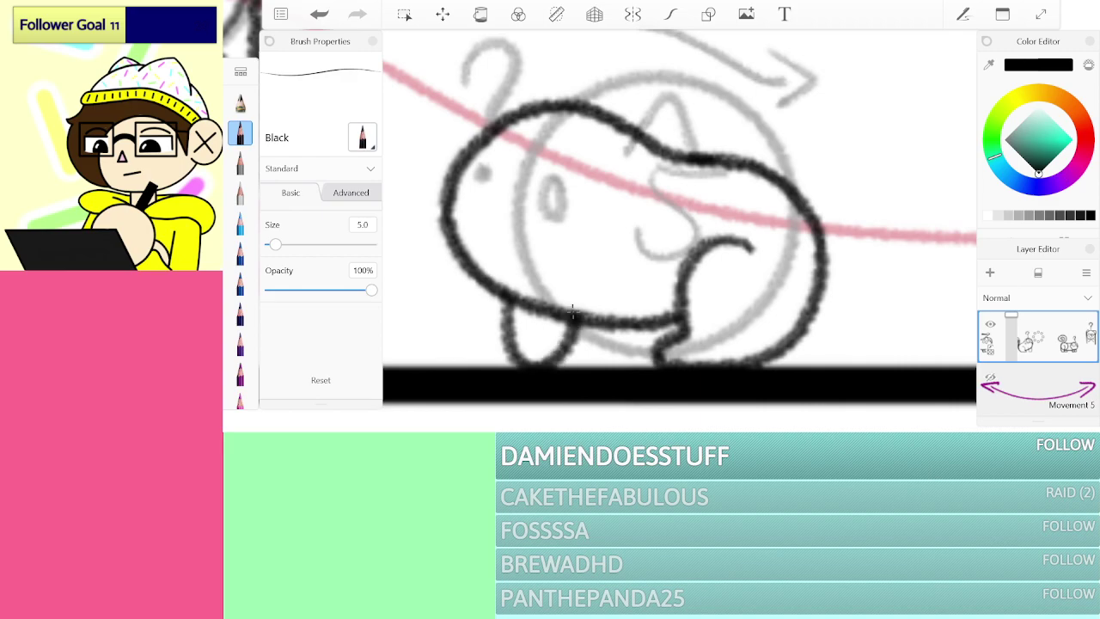
key(ctrl+z)
mouse_move(498, 286)
mouse_down()
mouse_move(540, 365)
mouse_move(550, 315)
mouse_up()
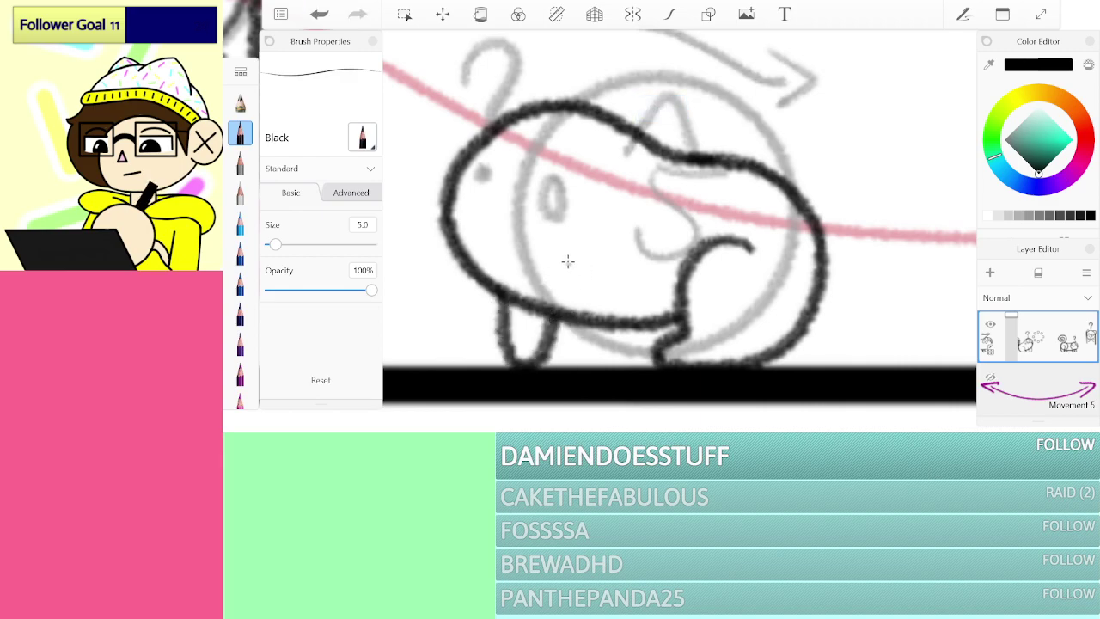
Step: Draw the fifth cat's bent near front leg, ear, eye, nose and wavy head marking
mouse_move(567, 254)
mouse_down()
mouse_move(529, 244)
mouse_move(503, 276)
mouse_move(508, 300)
mouse_move(540, 309)
mouse_move(619, 280)
mouse_up()
mouse_move(514, 156)
mouse_down()
mouse_move(529, 120)
mouse_move(568, 108)
mouse_move(592, 177)
mouse_up()
mouse_move(588, 134)
mouse_down()
mouse_move(513, 158)
mouse_move(480, 196)
mouse_up()
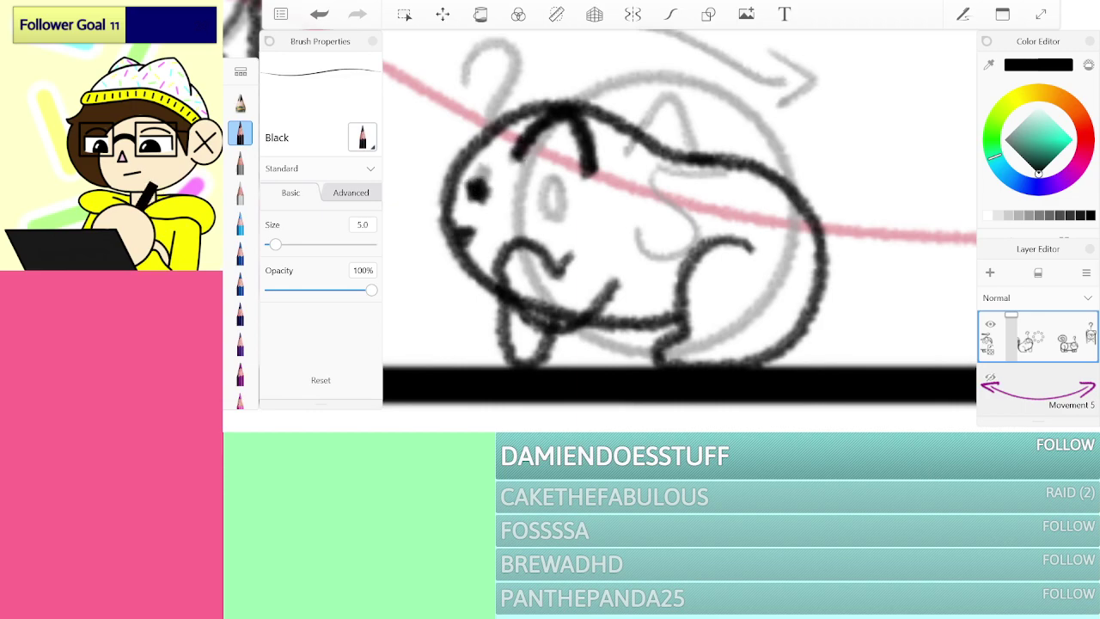
key(ctrl+z)
drag(450, 221, 450, 231)
mouse_move(471, 153)
mouse_down()
mouse_move(515, 207)
mouse_move(567, 226)
mouse_move(626, 185)
mouse_move(650, 145)
mouse_up()
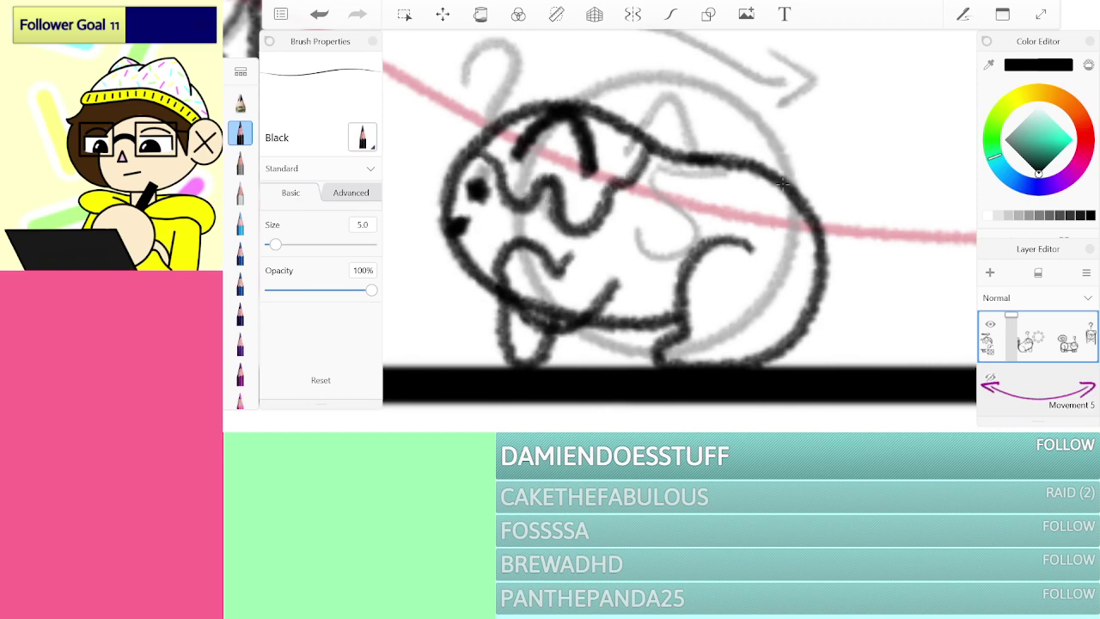
Step: Draw an upright tail with a spiral tip rising from the fifth cat's rump
drag(838, 86, 634, 159)
scroll(634, 159, up, 3)
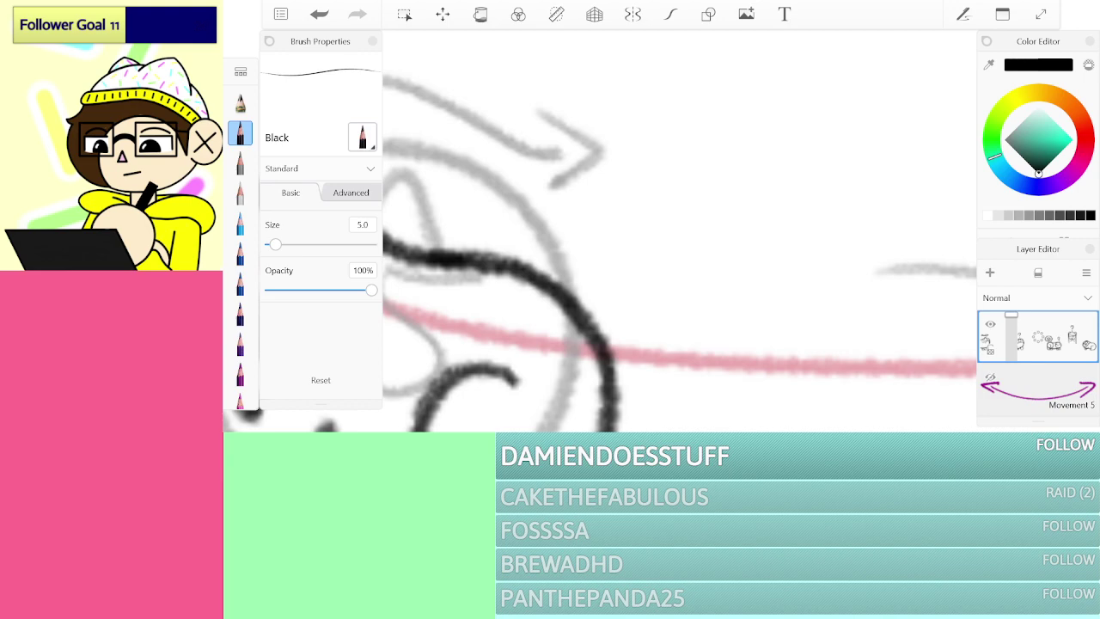
mouse_move(584, 348)
mouse_down()
mouse_move(574, 225)
mouse_move(673, 120)
mouse_move(594, 83)
mouse_move(580, 167)
mouse_move(592, 52)
mouse_move(734, 95)
mouse_move(611, 292)
mouse_move(616, 346)
mouse_up()
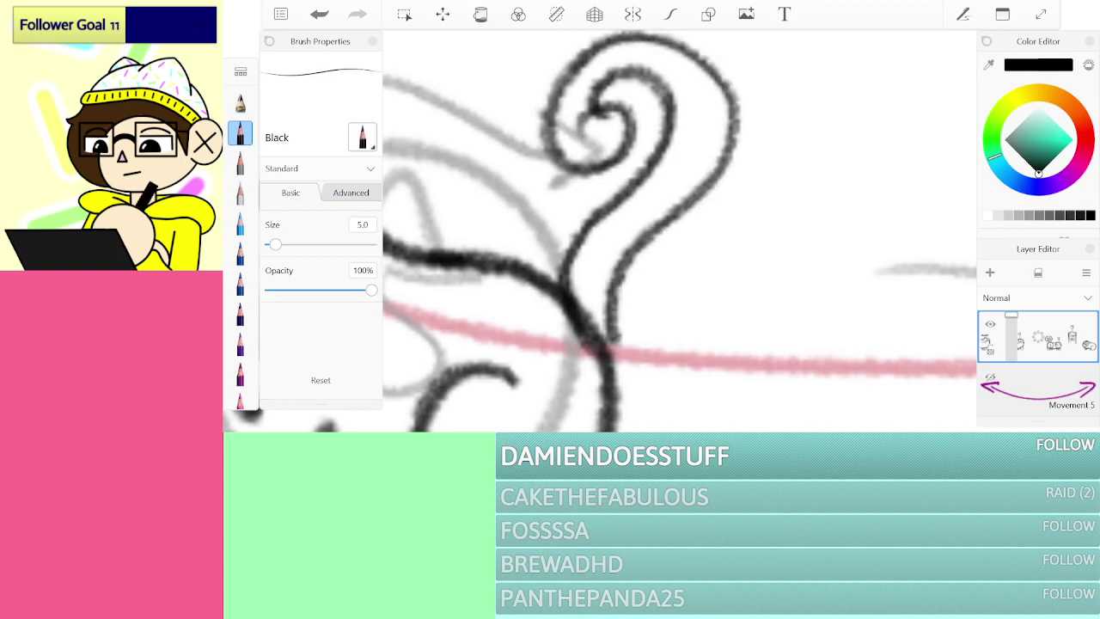
Step: Try drawing a rounded tail outline beside the fourth cat's body
scroll(678, 230, down, 5)
drag(662, 215, 747, 268)
scroll(549, 172, up, 3)
scroll(715, 226, up, 3)
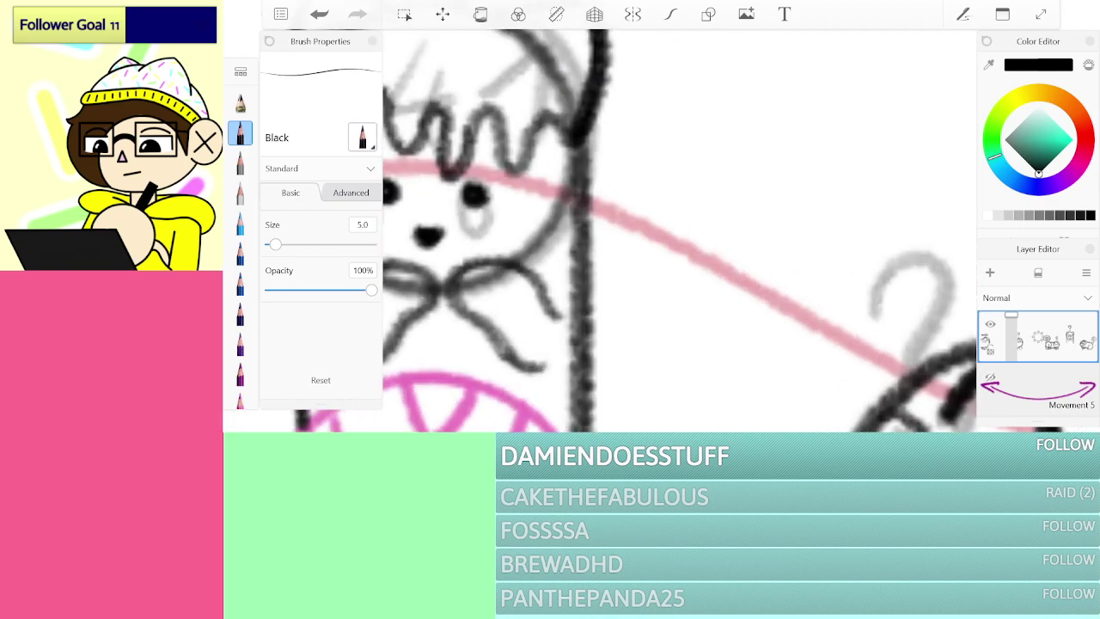
mouse_move(585, 269)
mouse_down()
mouse_move(693, 137)
mouse_move(776, 172)
mouse_move(786, 210)
mouse_up()
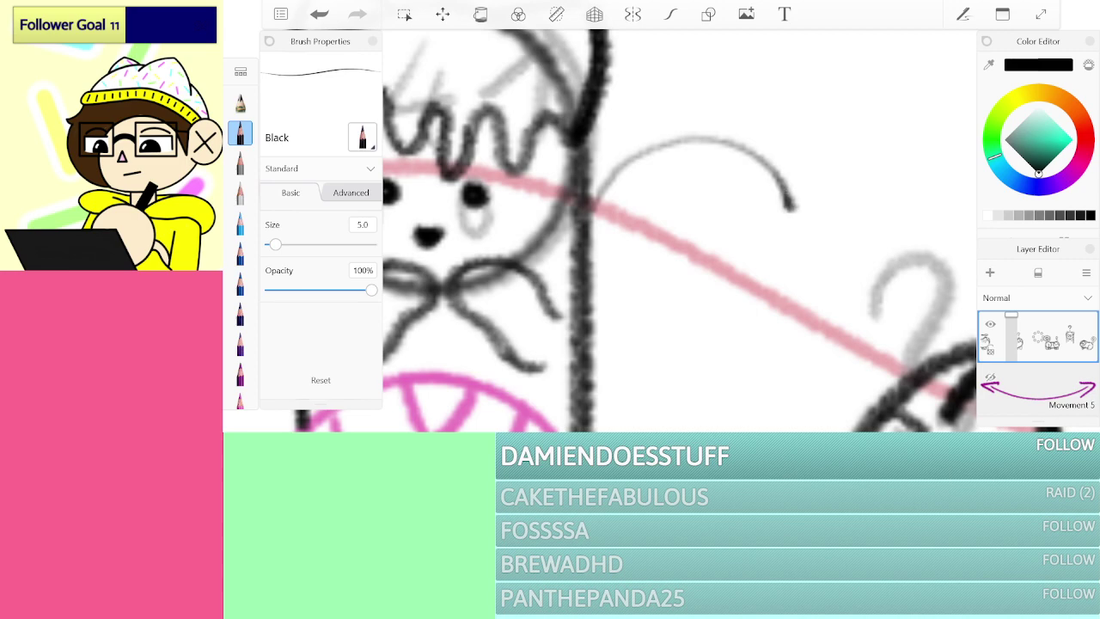
key(ctrl+z)
mouse_move(591, 258)
mouse_down()
mouse_move(634, 144)
mouse_move(705, 131)
mouse_move(769, 179)
mouse_move(780, 229)
mouse_move(703, 254)
mouse_up()
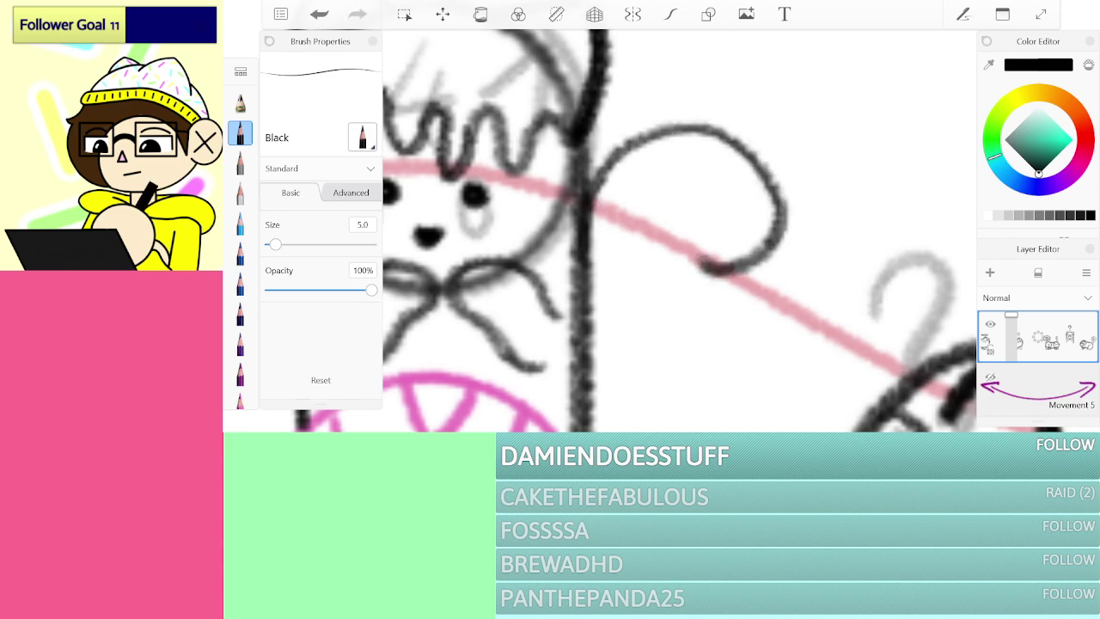
mouse_move(602, 288)
mouse_down()
mouse_move(658, 179)
mouse_move(732, 196)
mouse_move(660, 225)
mouse_move(735, 247)
mouse_move(658, 220)
mouse_move(769, 302)
mouse_move(749, 111)
mouse_move(576, 209)
mouse_up()
key(ctrl+z)
key(ctrl+z)
Step: Draw a large spiral-curled tail extending from the right side of the fourth cat's body above the yarn ball
mouse_move(714, 236)
mouse_down()
mouse_move(768, 211)
mouse_move(746, 168)
mouse_move(645, 171)
mouse_move(592, 296)
mouse_up()
scroll(678, 230, down, 1)
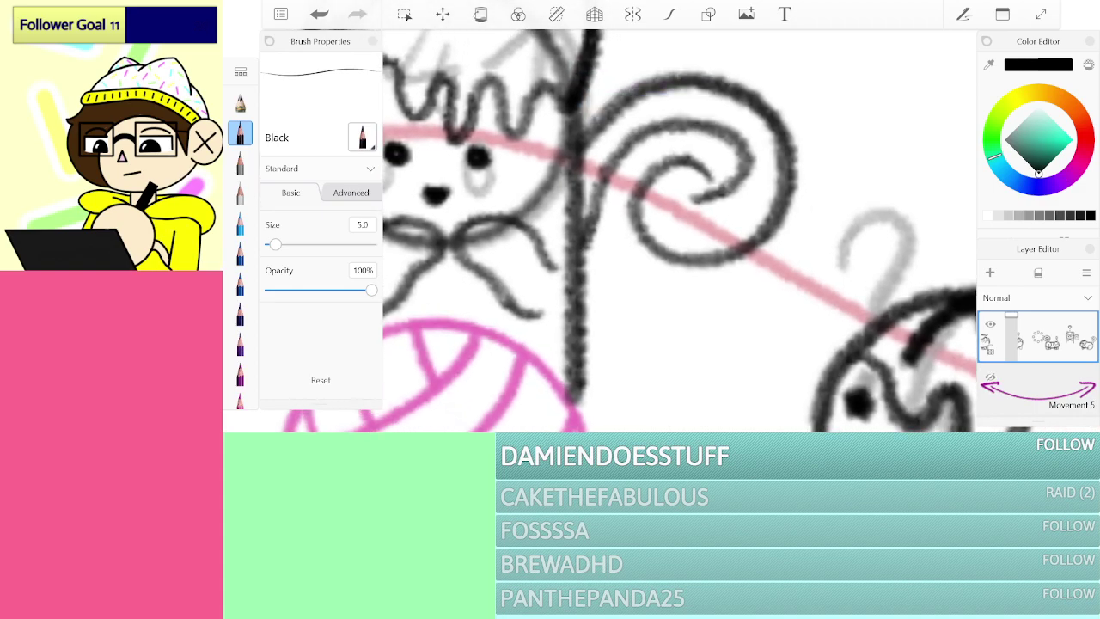
click(744, 239)
mouse_move(724, 186)
mouse_down()
mouse_move(749, 237)
mouse_move(755, 231)
mouse_up()
key(ctrl+z)
Step: Draw a smoothed circle for the sixth cat's hindquarters directly left of guide circle 6, using Predictive Stroke
scroll(679, 230, down, 5)
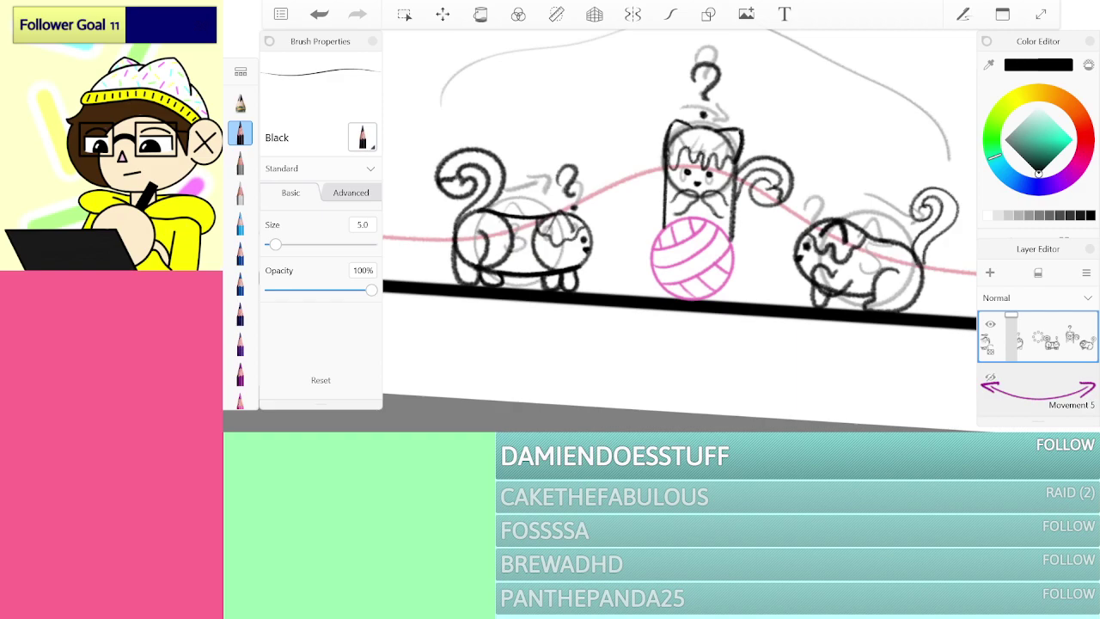
scroll(678, 230, up, 5)
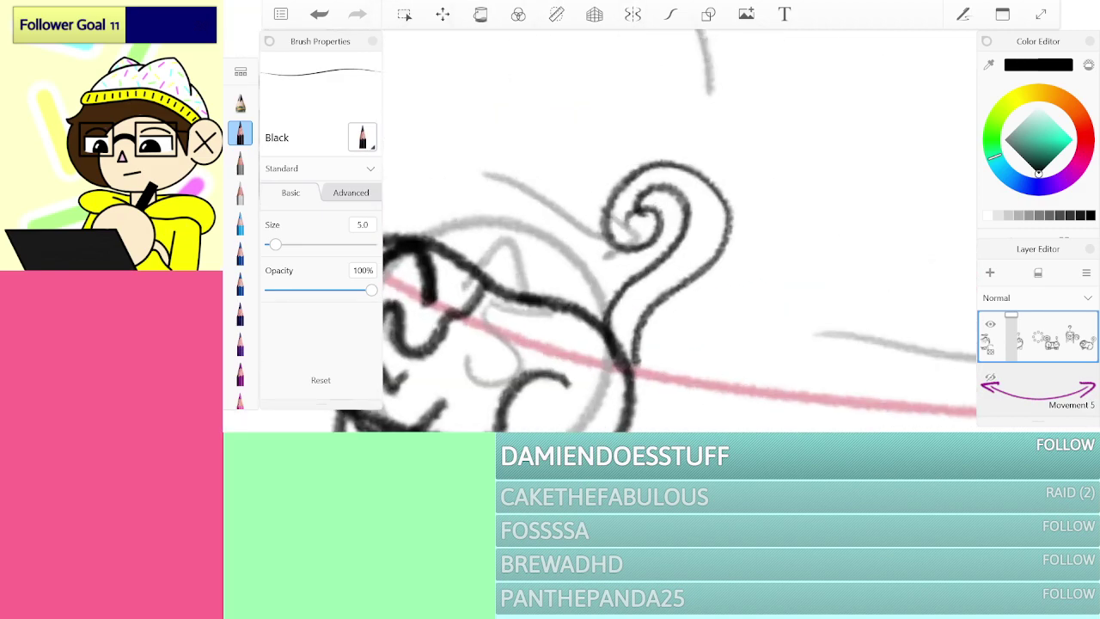
scroll(678, 230, down, 5)
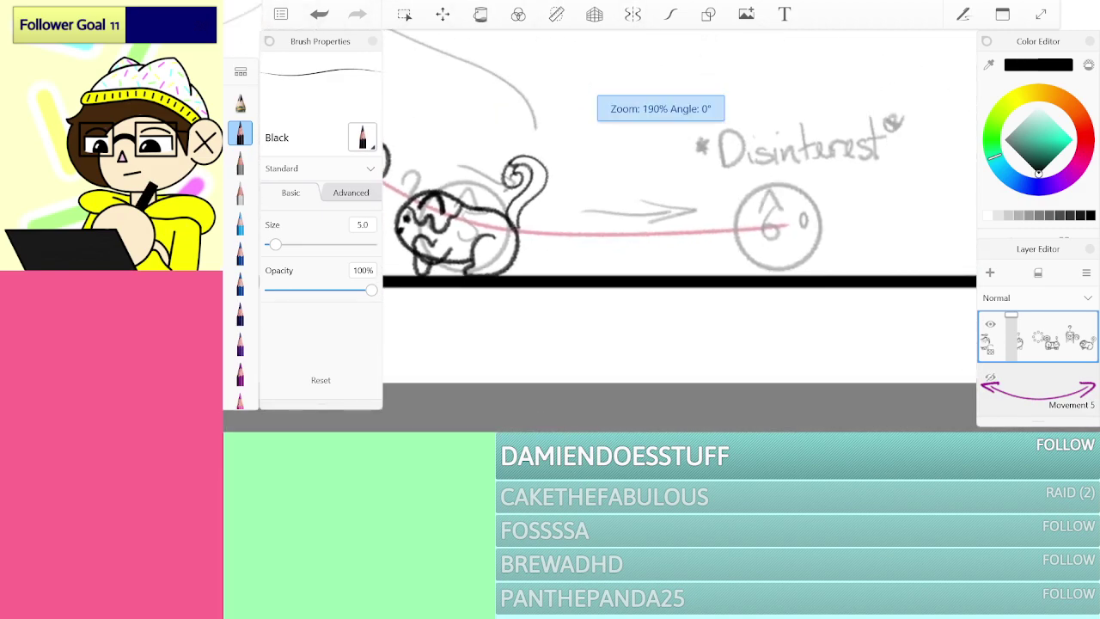
scroll(678, 230, up, 4)
scroll(679, 230, up, 1)
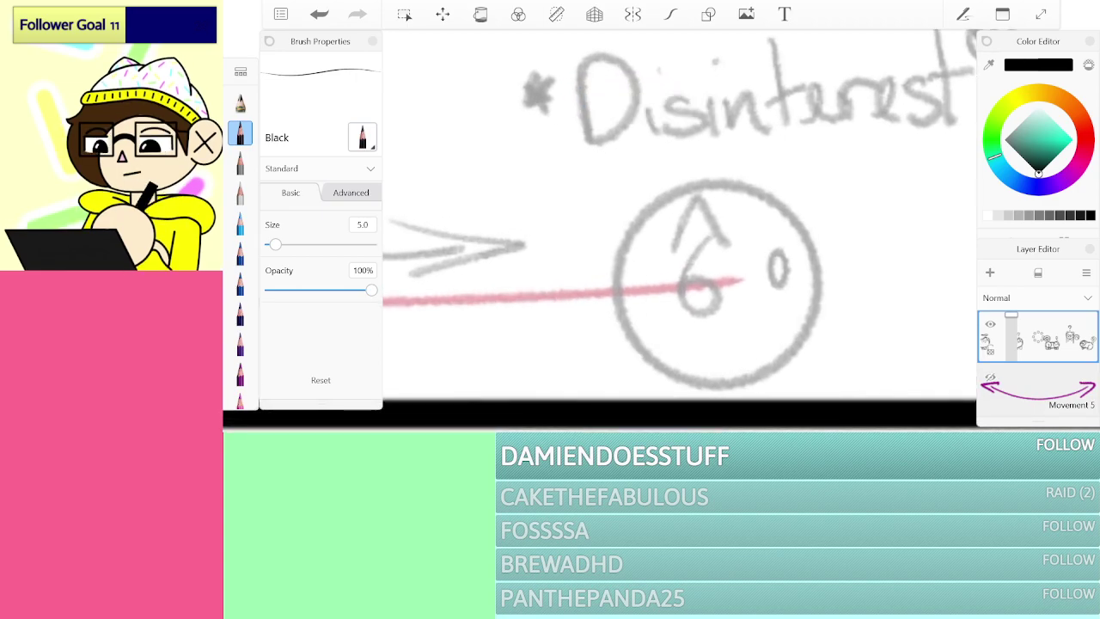
mouse_move(576, 225)
mouse_down()
mouse_move(462, 333)
mouse_move(644, 266)
mouse_move(515, 206)
mouse_up()
click(319, 14)
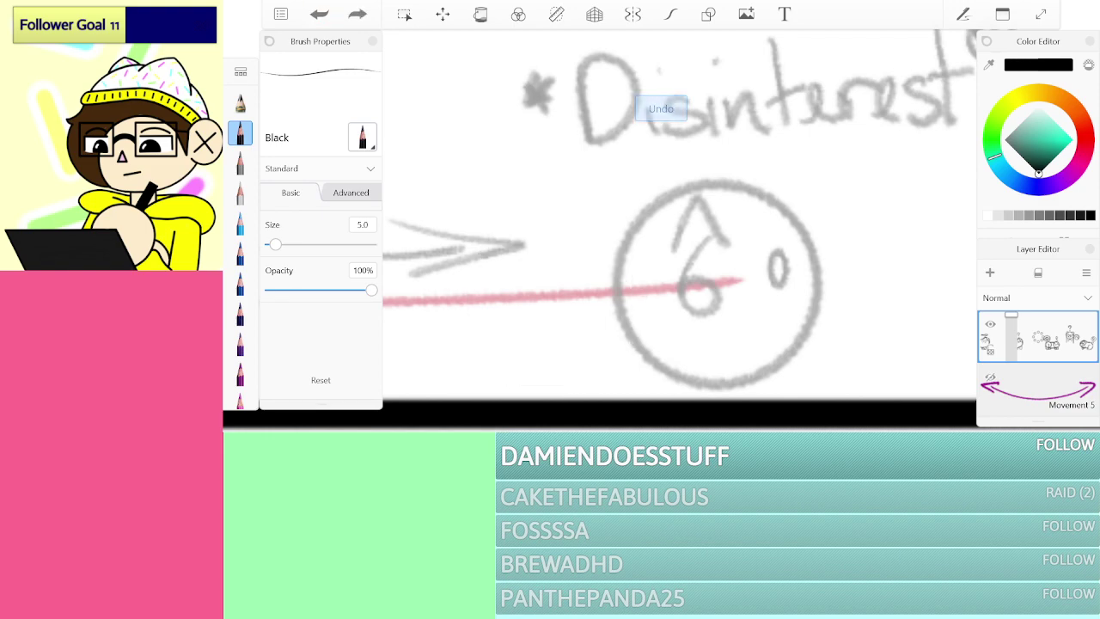
click(670, 14)
mouse_move(587, 269)
mouse_down()
mouse_move(516, 241)
mouse_move(636, 361)
mouse_move(550, 226)
mouse_move(505, 309)
mouse_move(602, 245)
mouse_up()
key(ctrl+z)
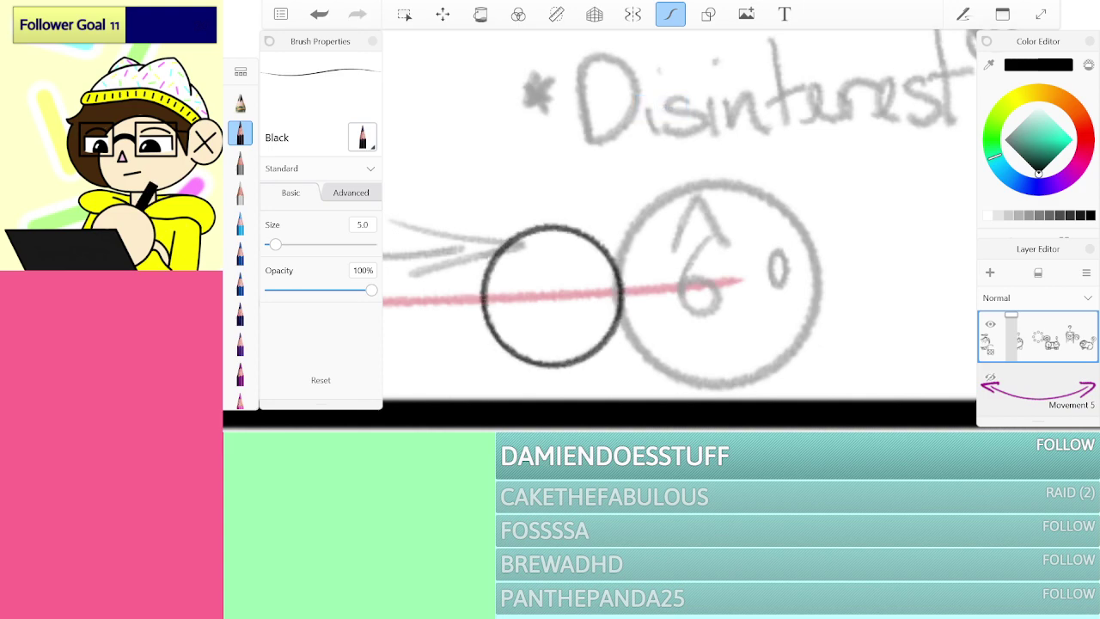
Step: Draw a second smoothed circle of similar size for the sixth cat's head, overlapping the right side of guide circle 6
mouse_move(808, 245)
mouse_down()
mouse_move(756, 210)
mouse_move(838, 365)
mouse_move(738, 202)
mouse_up()
key(ctrl+z)
mouse_move(812, 214)
mouse_down()
mouse_move(734, 215)
mouse_move(850, 296)
mouse_move(755, 202)
mouse_up()
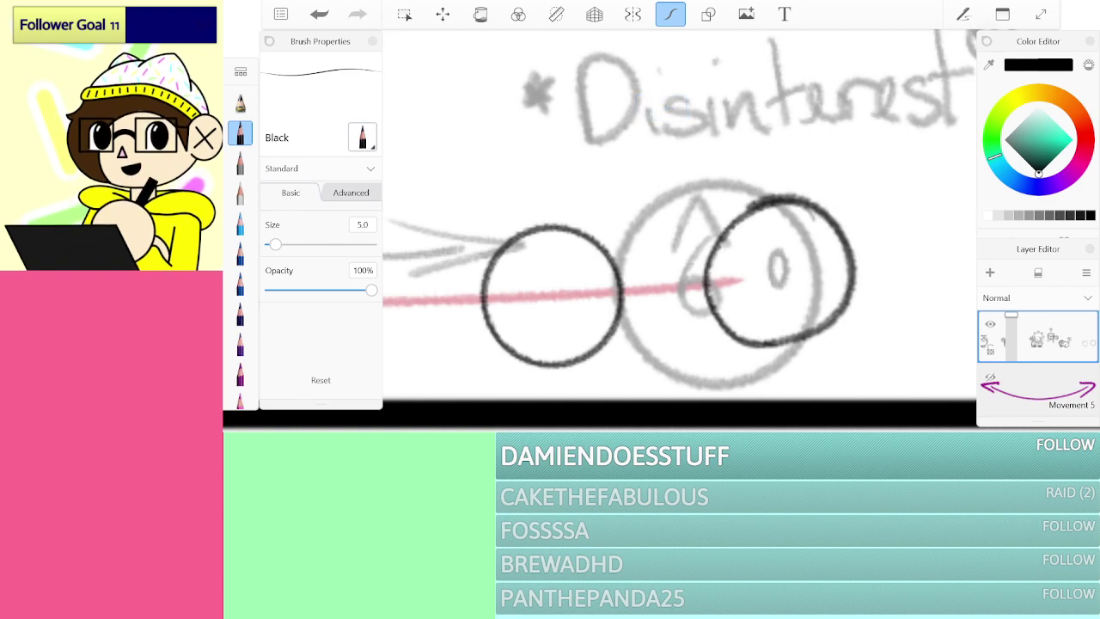
key(ctrl+z)
mouse_move(826, 213)
mouse_down()
mouse_move(727, 305)
mouse_move(868, 311)
mouse_move(720, 226)
mouse_up()
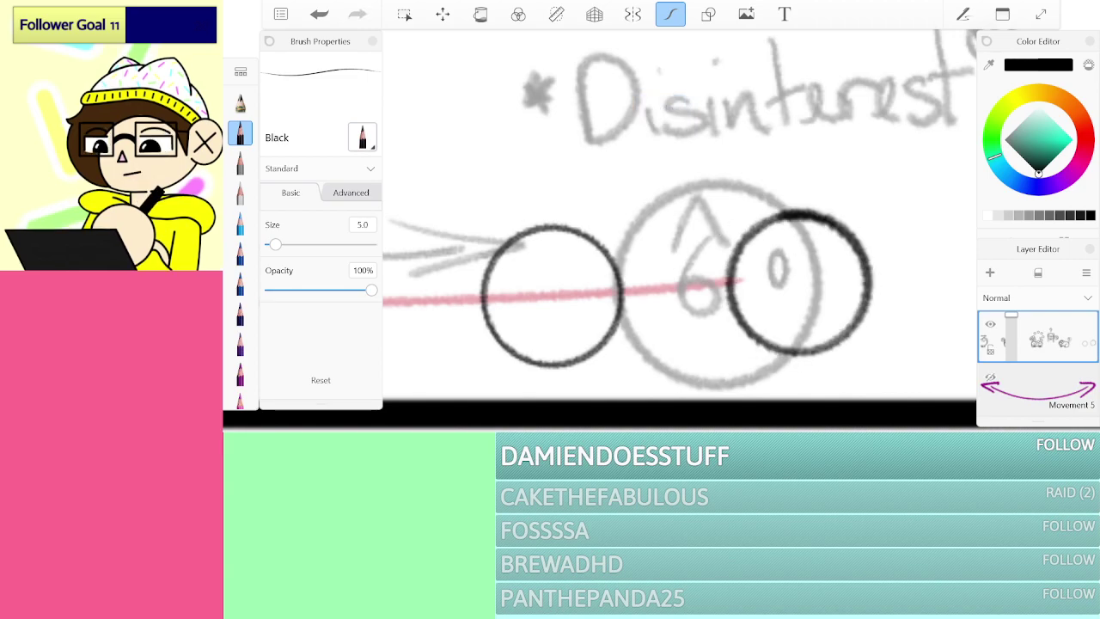
Step: Sketch the sixth cat's hind leg from inside the hindquarters circle down to the ground
scroll(584, 275, up, 5)
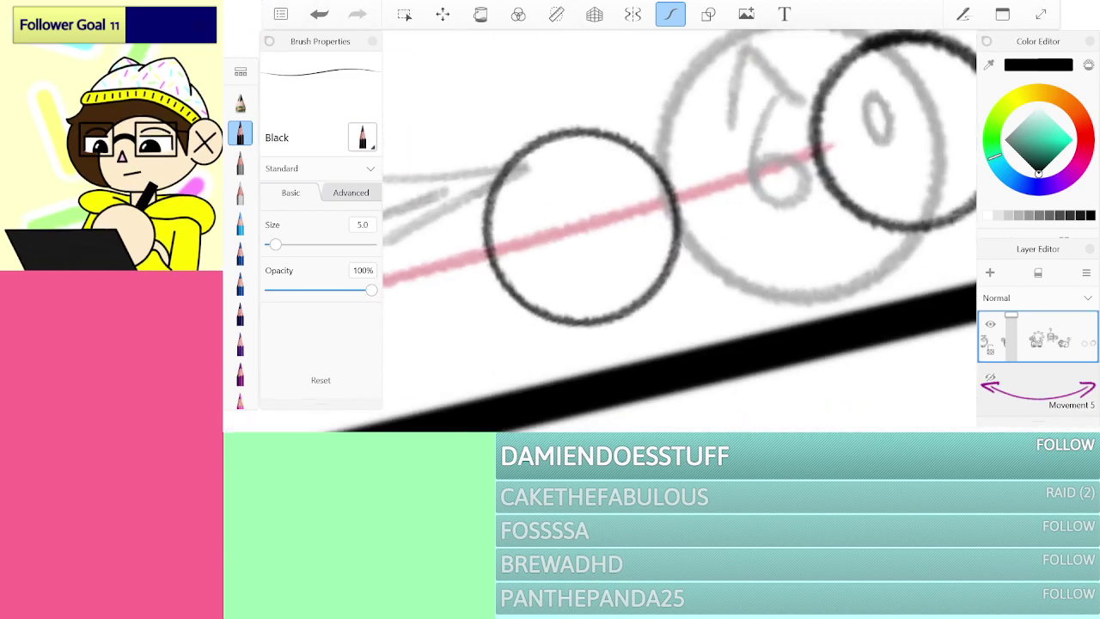
mouse_move(469, 188)
mouse_down()
mouse_move(490, 314)
mouse_move(543, 416)
mouse_move(658, 404)
mouse_move(696, 371)
mouse_move(640, 356)
mouse_move(672, 219)
mouse_move(570, 203)
mouse_up()
scroll(602, 232, down, 6)
scroll(657, 206, down, 1)
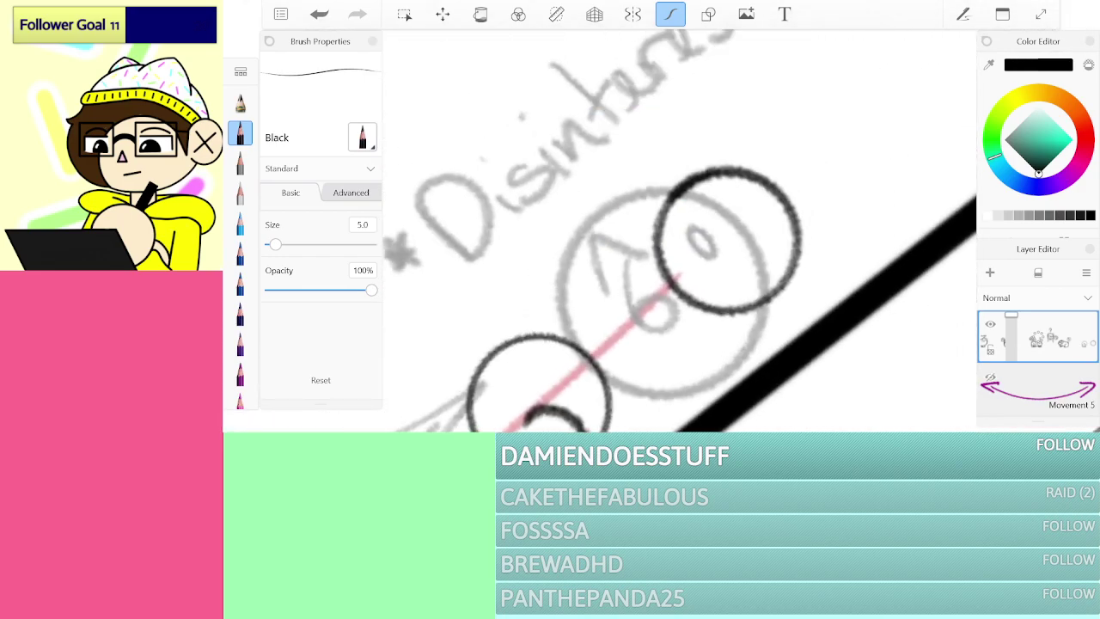
Step: Move the sixth cat's head circle closer to the hindquarters circle and join the two with a back line
drag(596, 272, 514, 341)
click(404, 14)
drag(823, 206, 751, 140)
click(442, 14)
mouse_move(729, 241)
mouse_down()
mouse_move(670, 244)
mouse_move(665, 290)
mouse_up()
click(793, 46)
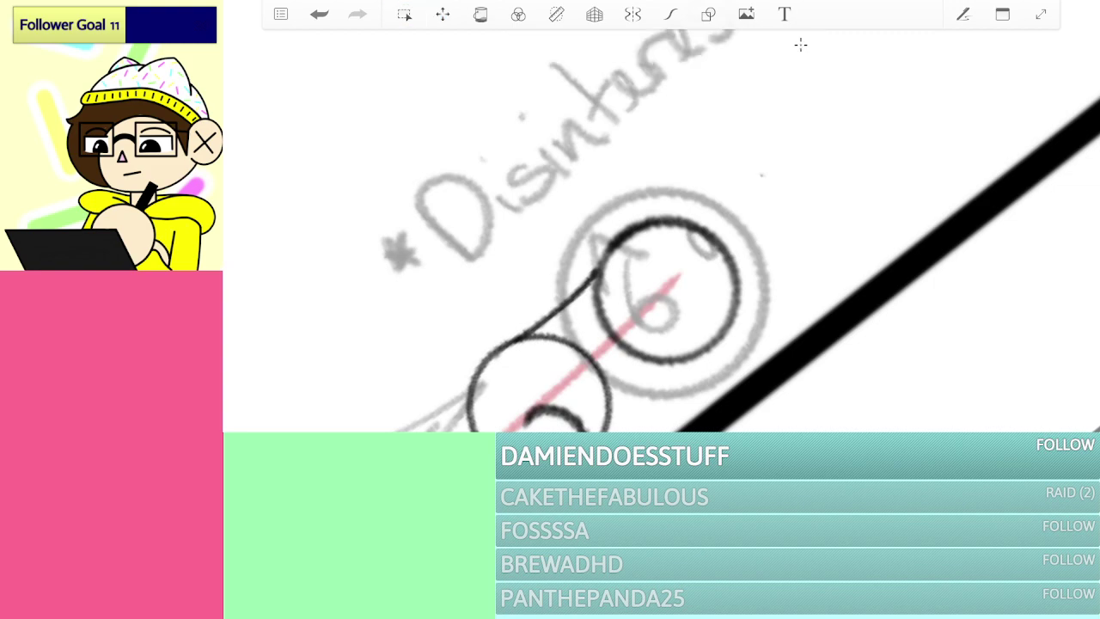
Step: Draw a thick belly line from the sixth cat's hind leg to the underside of its head circle
scroll(679, 230, up, 5)
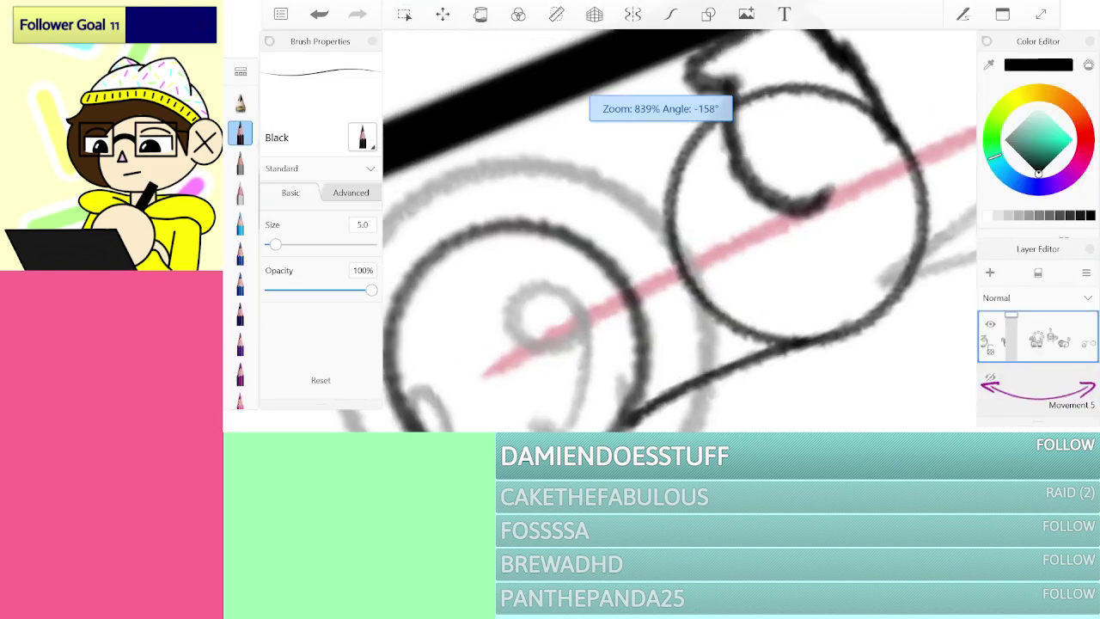
mouse_move(411, 301)
mouse_down()
mouse_move(531, 203)
mouse_move(740, 119)
mouse_move(410, 298)
mouse_up()
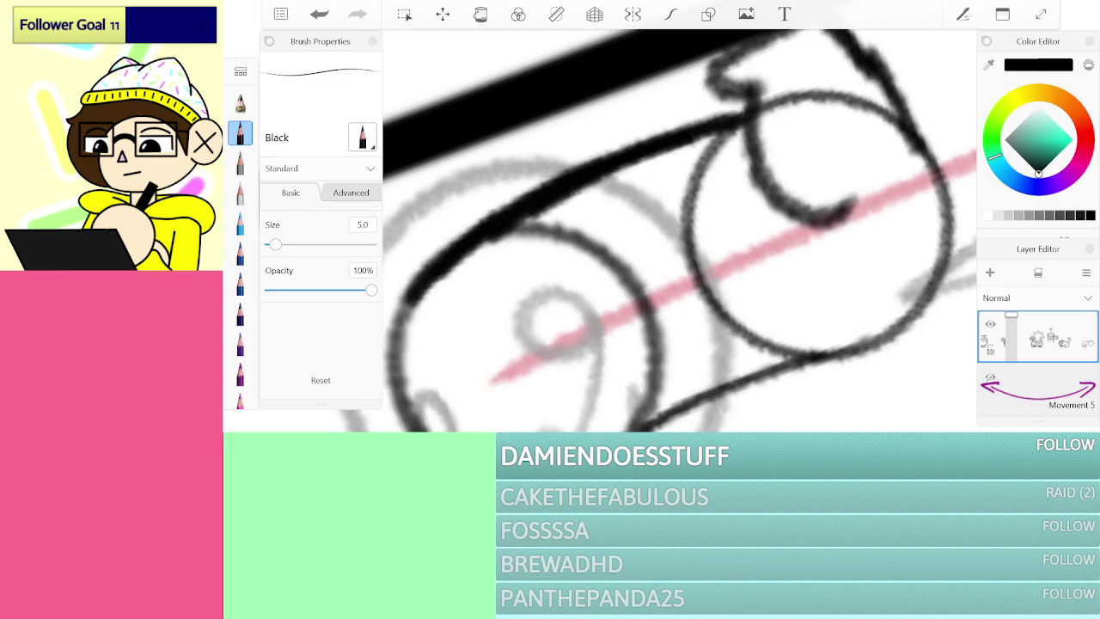
scroll(678, 230, down, 5)
Step: Sketch the sixth cat's two short front legs and add its ear, eye, nose and wavy head marking
scroll(649, 214, up, 3)
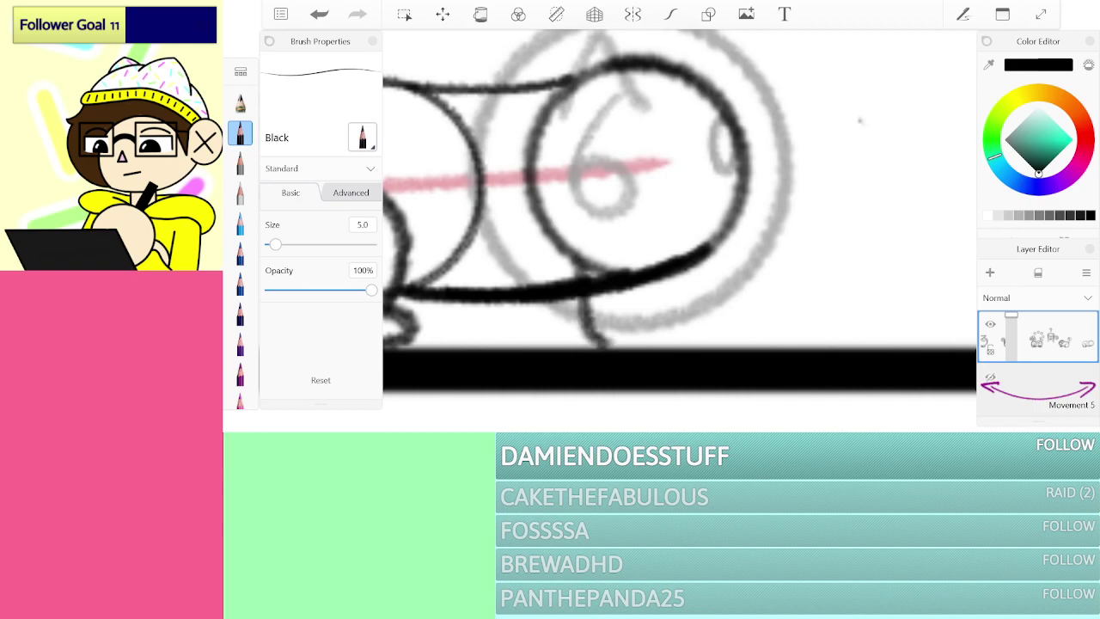
mouse_move(599, 342)
mouse_down()
mouse_move(646, 336)
mouse_move(664, 283)
mouse_up()
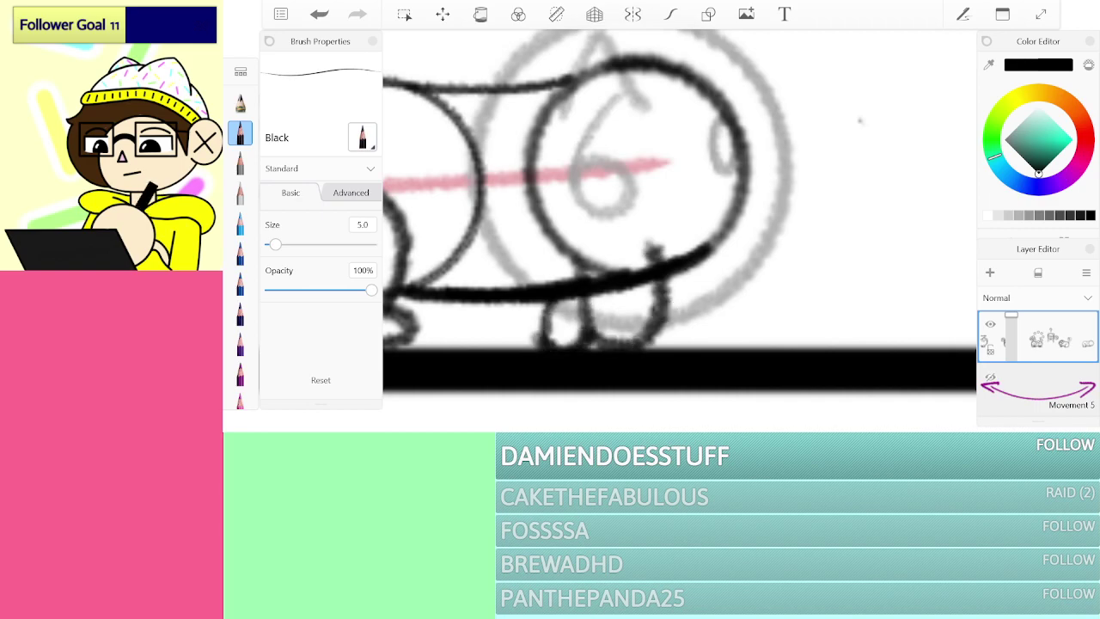
key(ctrl+z)
drag(548, 301, 563, 347)
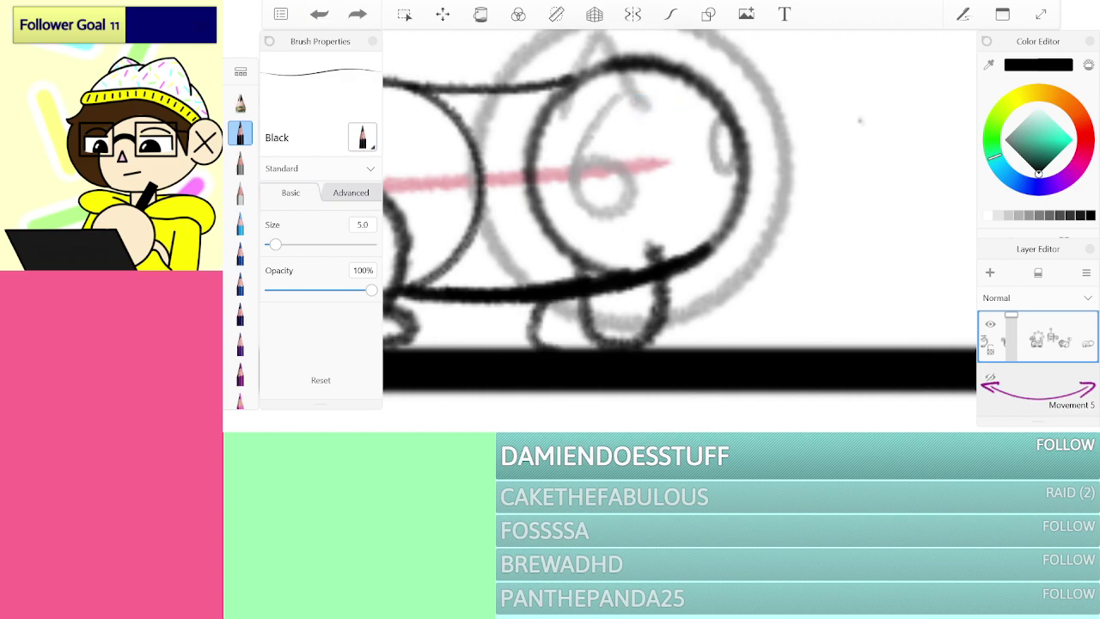
scroll(557, 290, down, 3)
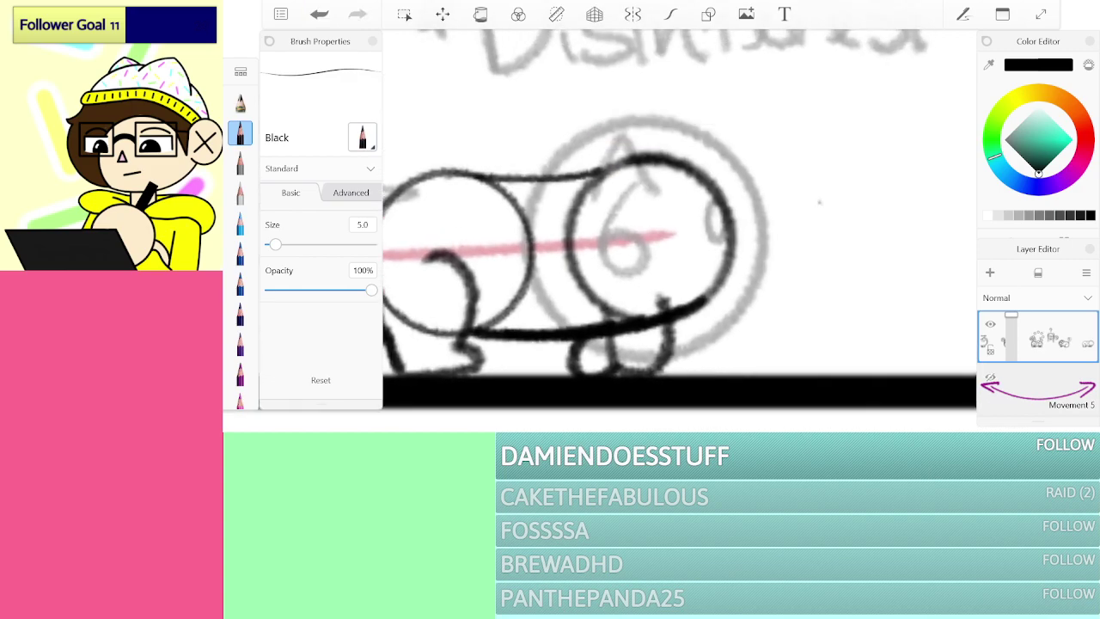
drag(634, 165, 607, 215)
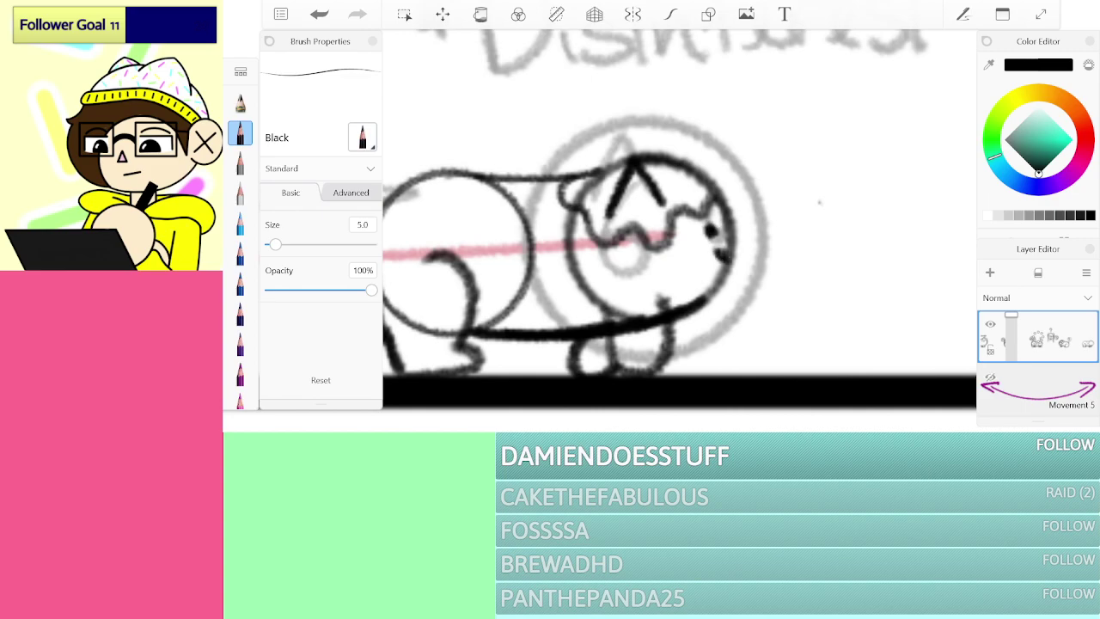
scroll(679, 232, up, 3)
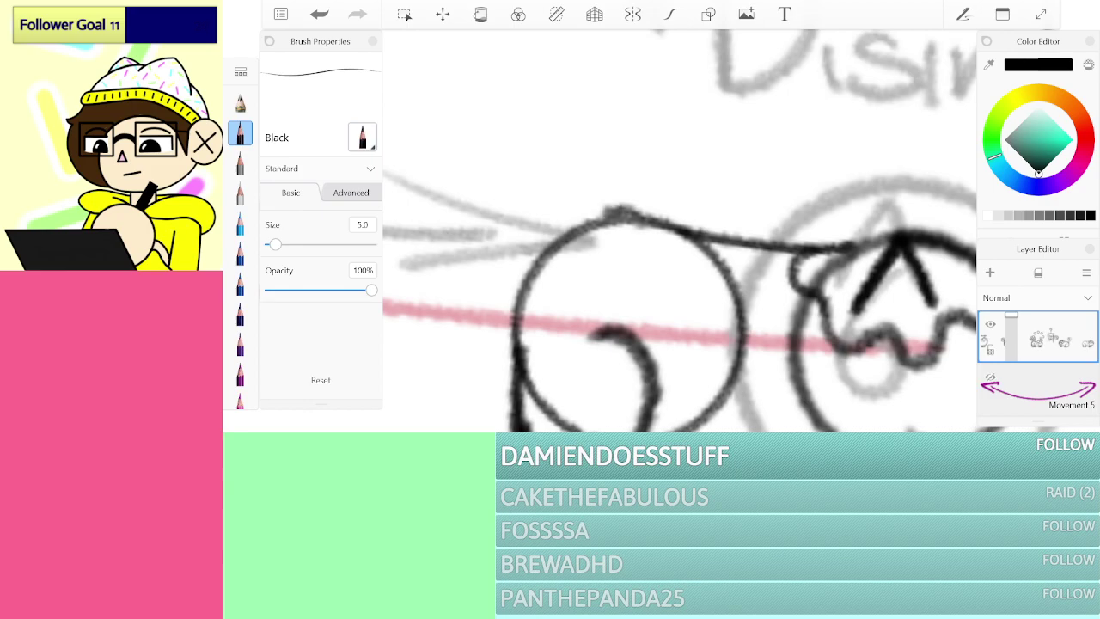
drag(612, 208, 495, 232)
scroll(678, 232, left, 3)
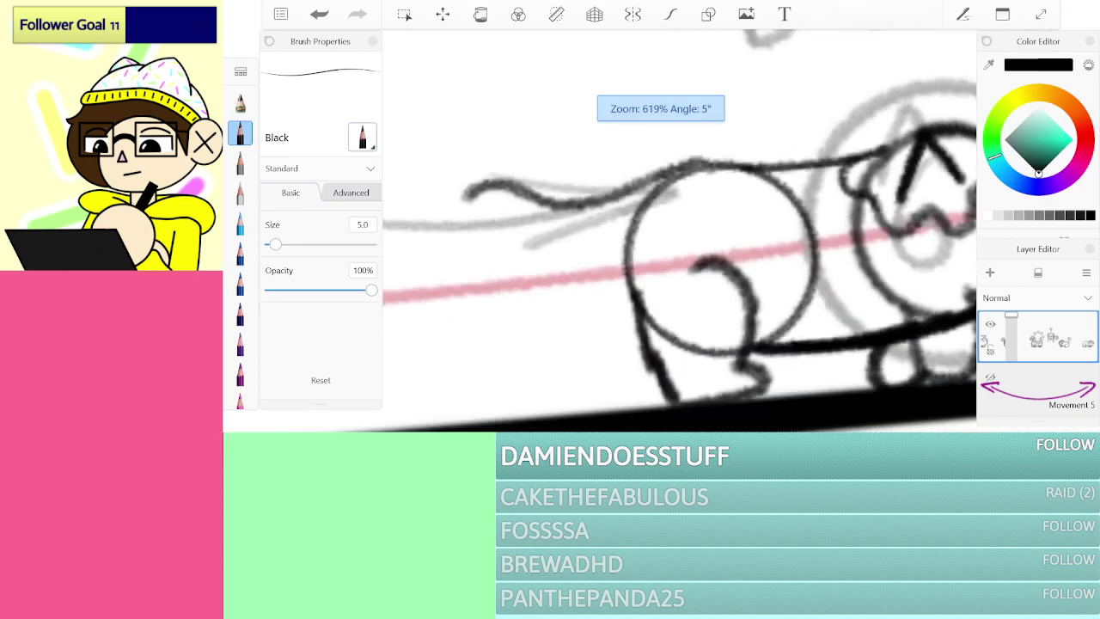
click(320, 15)
mouse_move(851, 189)
mouse_down()
mouse_move(821, 183)
mouse_move(644, 232)
mouse_move(528, 219)
mouse_move(409, 252)
mouse_up()
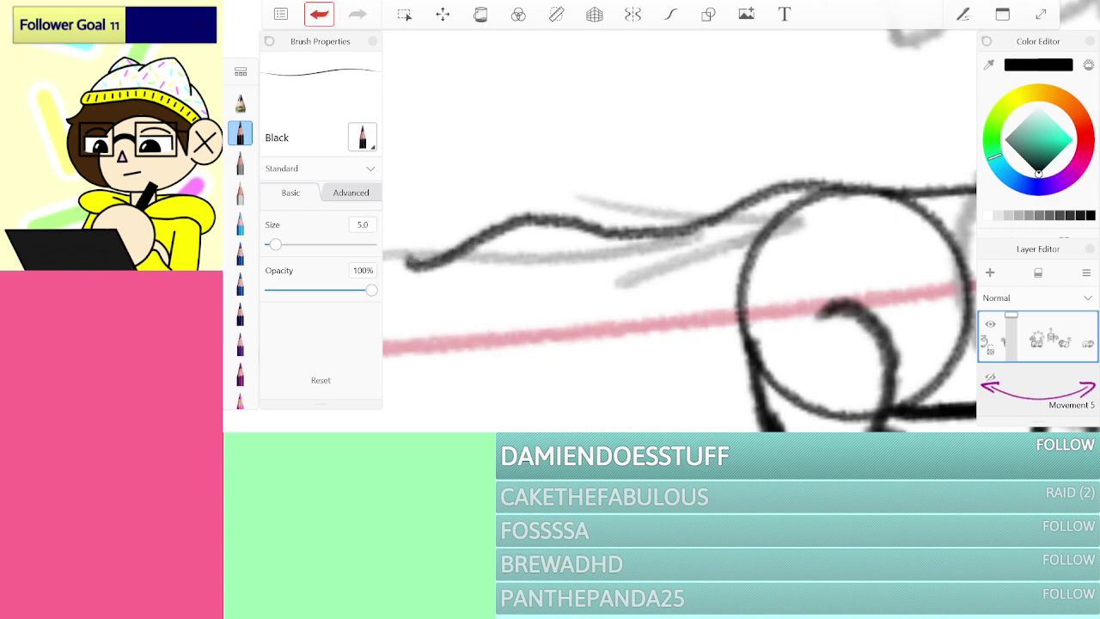
key(ctrl+z)
Step: Sketch the sixth cat's tail extending back from the hindquarters circle and curling upward, with a separated tip marking
mouse_move(828, 180)
mouse_down()
mouse_move(729, 190)
mouse_move(615, 230)
mouse_up()
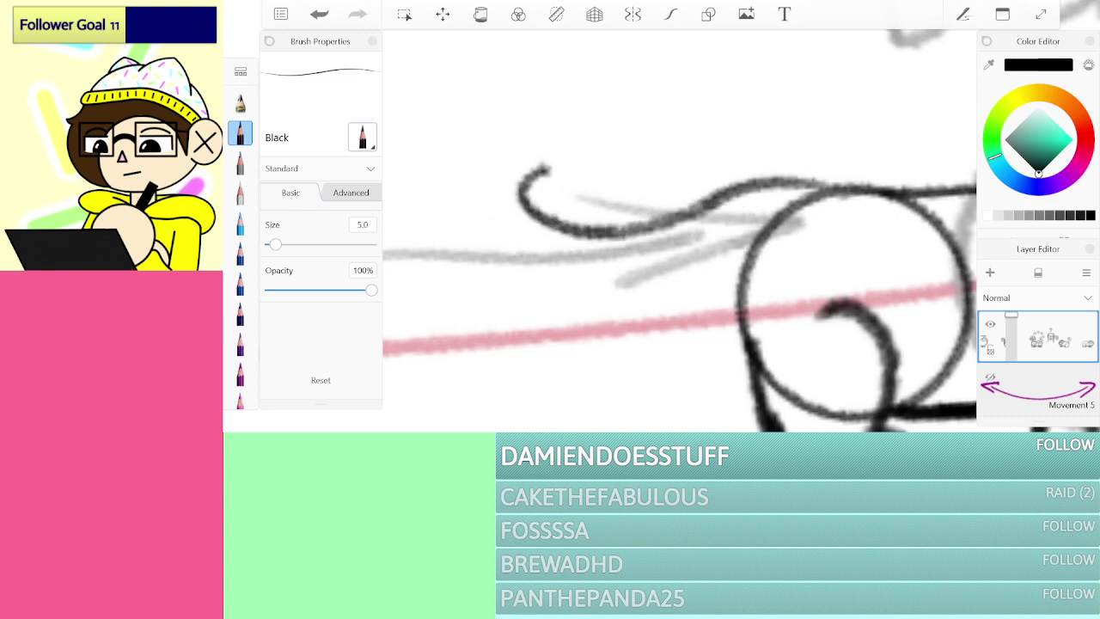
mouse_move(591, 148)
mouse_down()
mouse_move(543, 120)
mouse_move(475, 163)
mouse_move(466, 222)
mouse_move(516, 259)
mouse_up()
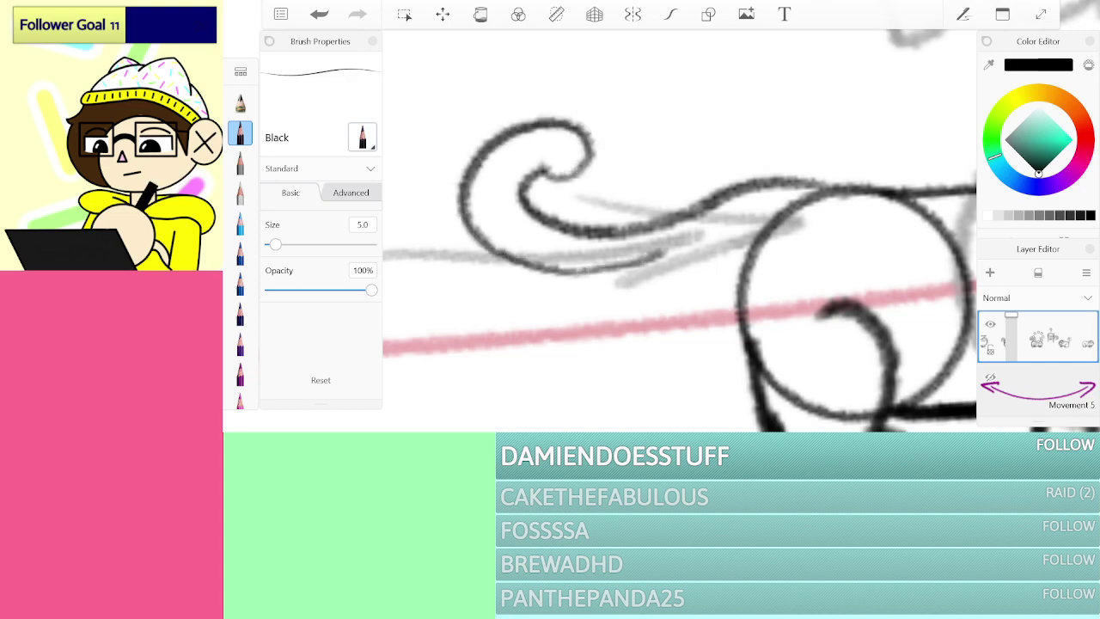
key(ctrl+z)
mouse_move(799, 202)
mouse_down()
mouse_move(618, 281)
mouse_move(500, 261)
mouse_move(459, 209)
mouse_move(506, 110)
mouse_up()
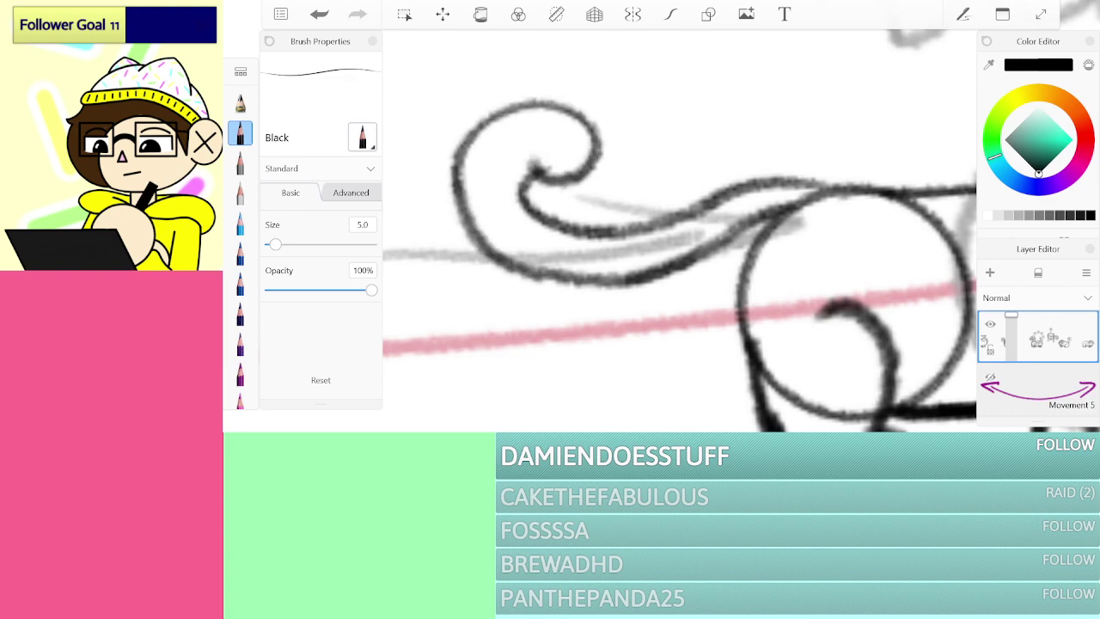
drag(464, 207, 507, 210)
scroll(642, 224, down, 8)
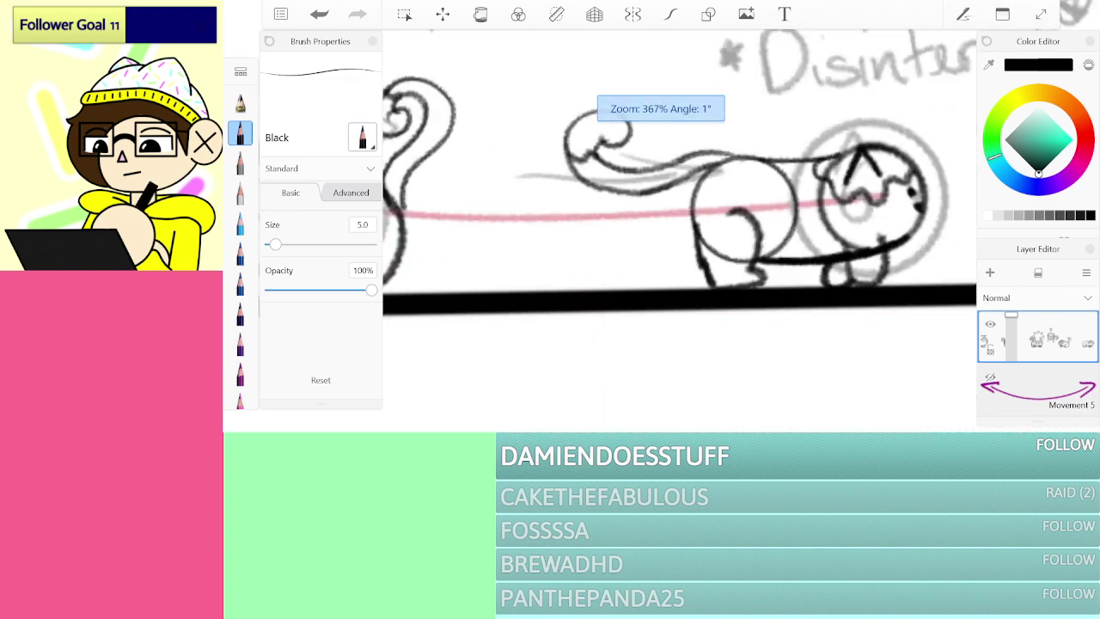
Step: Draw a black question mark above the fifth cat's head
scroll(661, 198, down, 3)
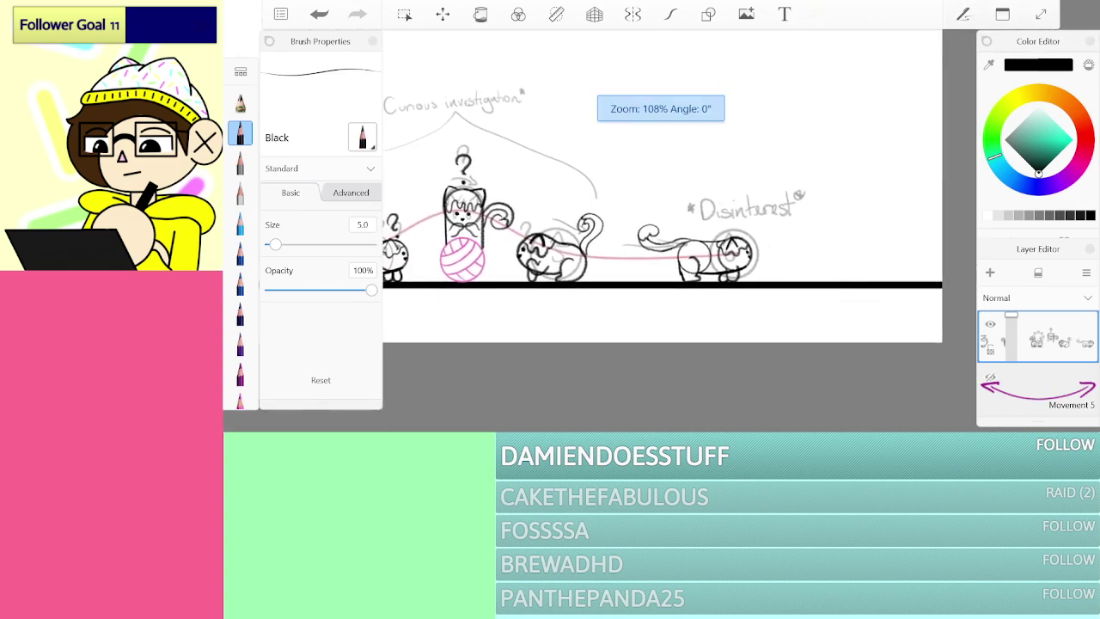
scroll(543, 233, up, 6)
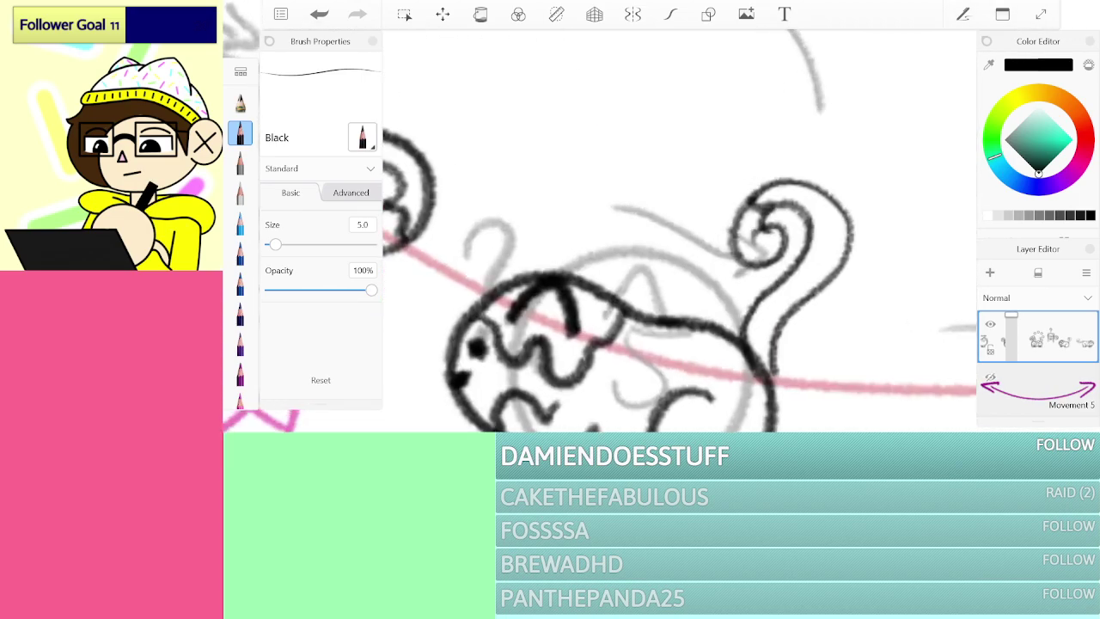
mouse_move(503, 186)
mouse_down()
mouse_move(567, 153)
mouse_move(559, 220)
mouse_up()
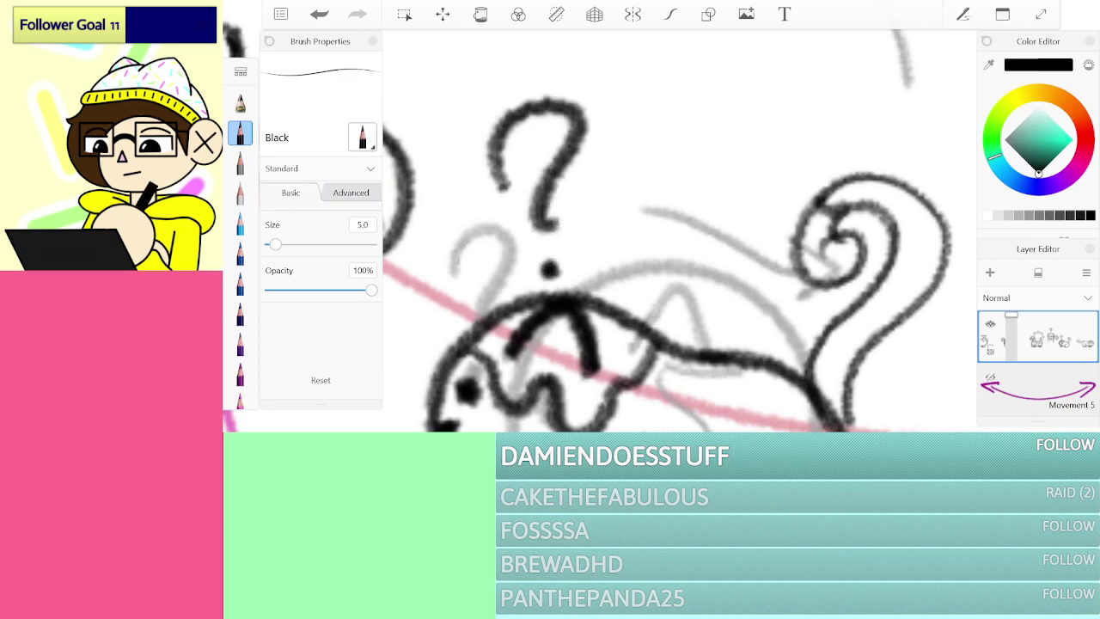
Step: Hide the cat pose sketch and the Movement 1 guide, show the Movement 2 guide layer and lower its opacity
click(990, 325)
scroll(1046, 352, down, 10)
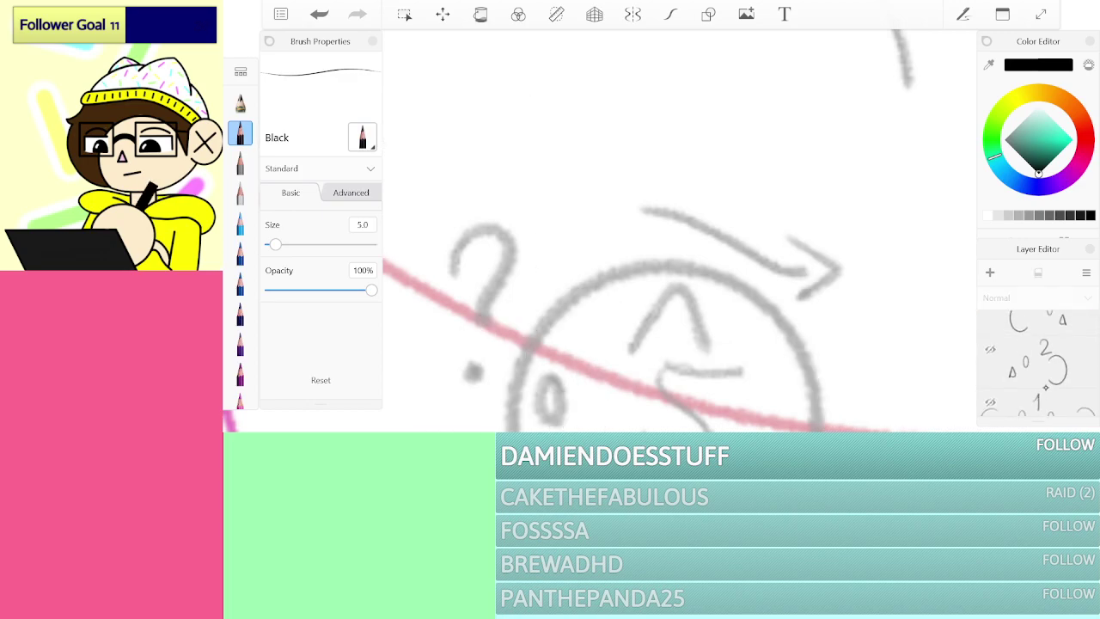
scroll(1047, 352, down, 2)
scroll(1042, 365, up, 3)
click(990, 377)
click(989, 324)
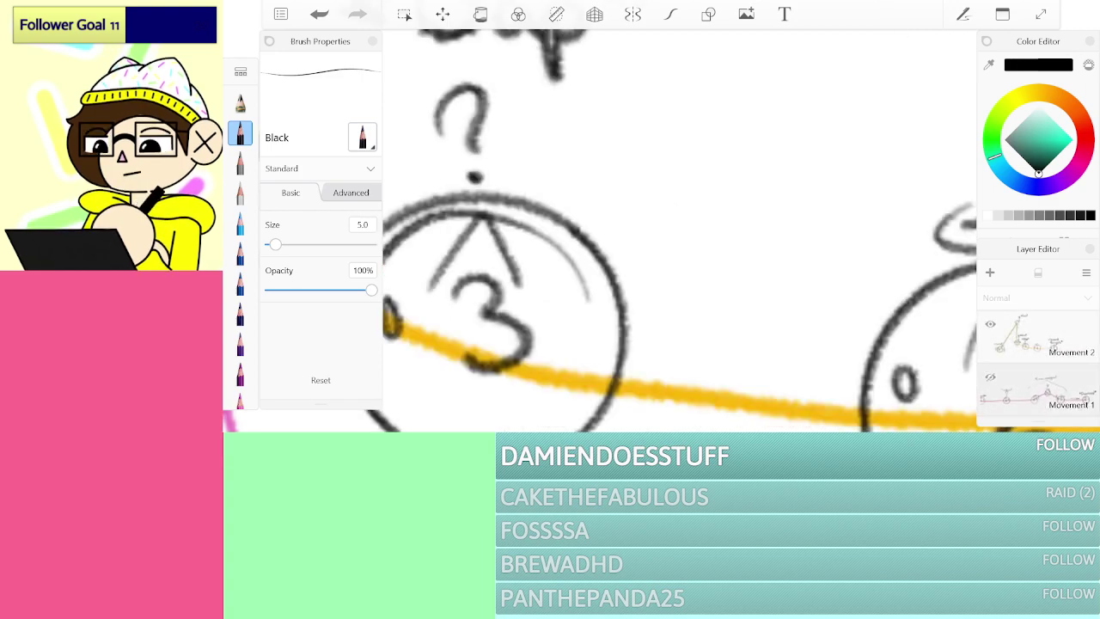
scroll(744, 266, down, 8)
click(1038, 336)
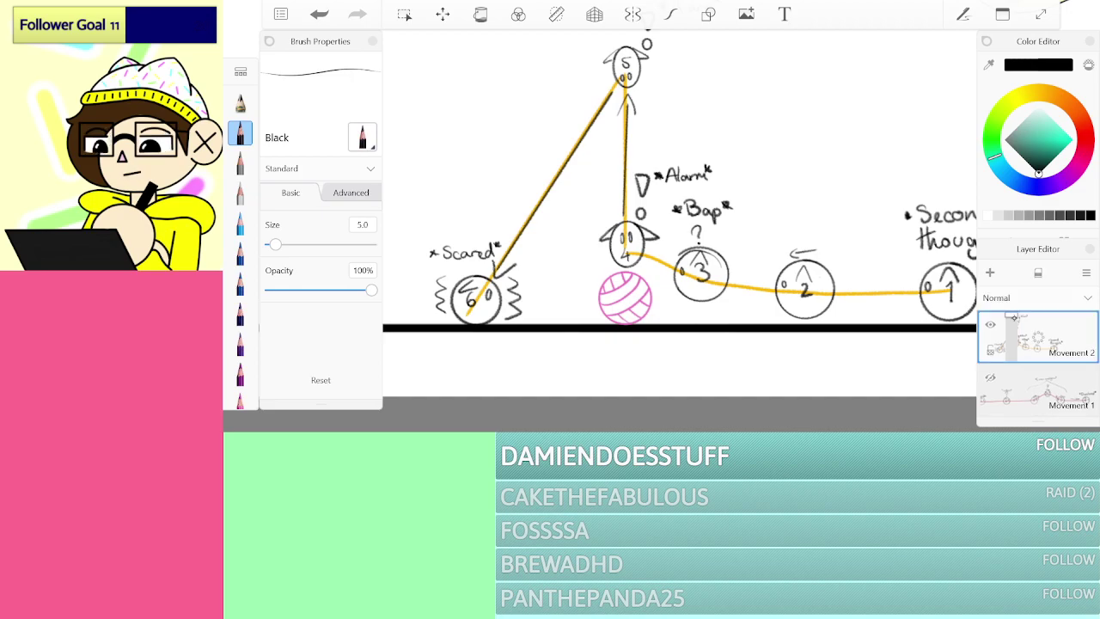
drag(1013, 318, 1012, 337)
scroll(1038, 361, up, 3)
click(1038, 388)
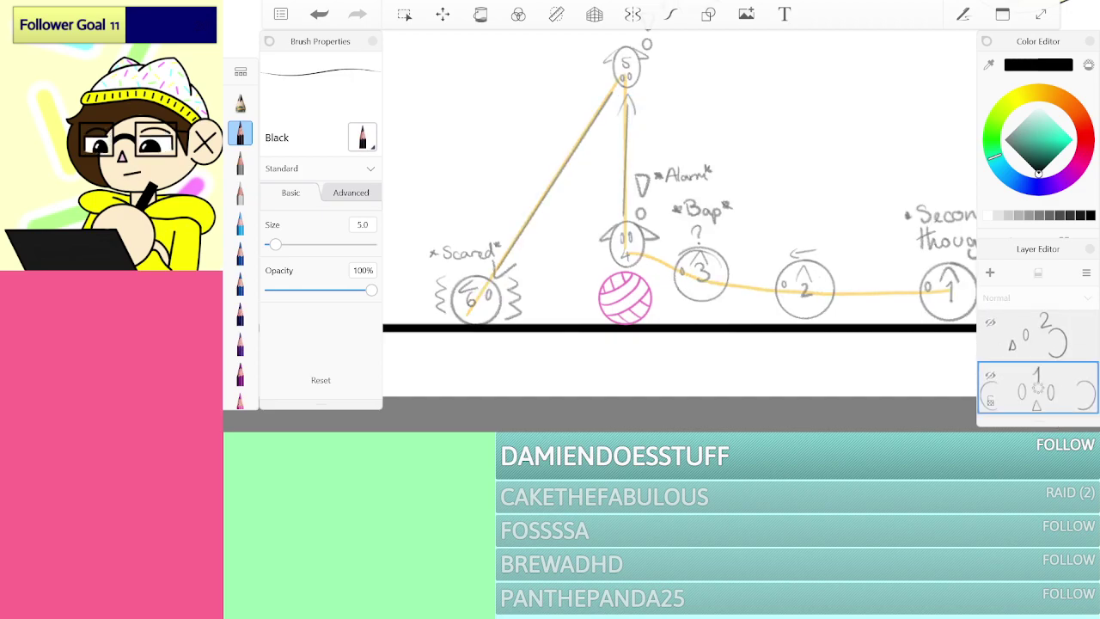
scroll(1067, 343, down, 5)
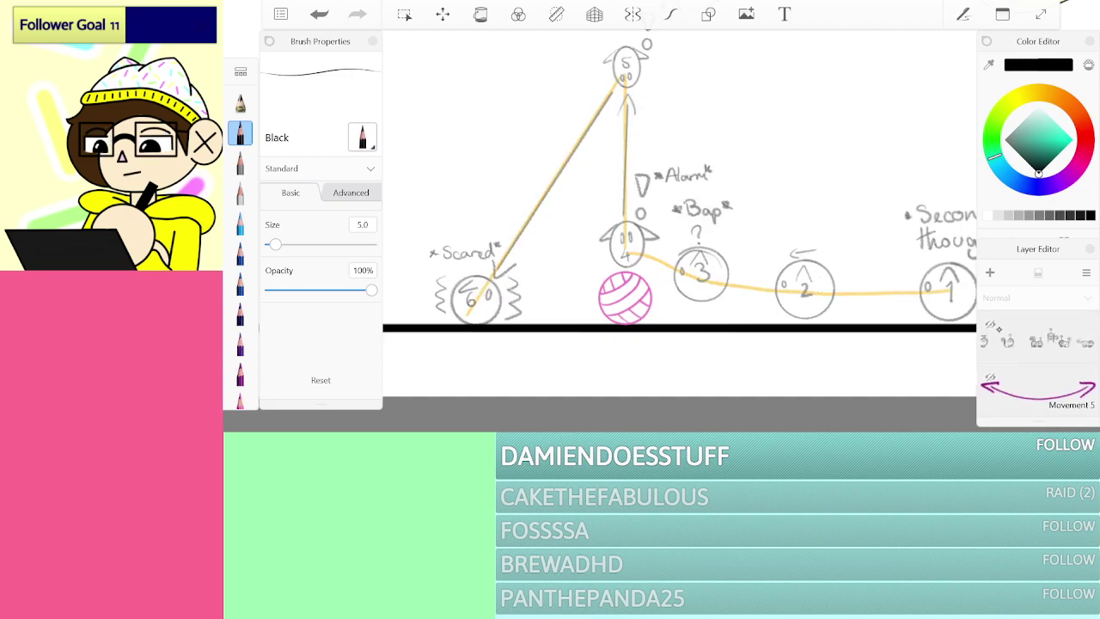
Step: Show the cat pose sketch and the Movement 1 guide again and hide the Movement 2 layer
click(992, 326)
scroll(1036, 385, down, 5)
scroll(1038, 370, down, 5)
click(990, 343)
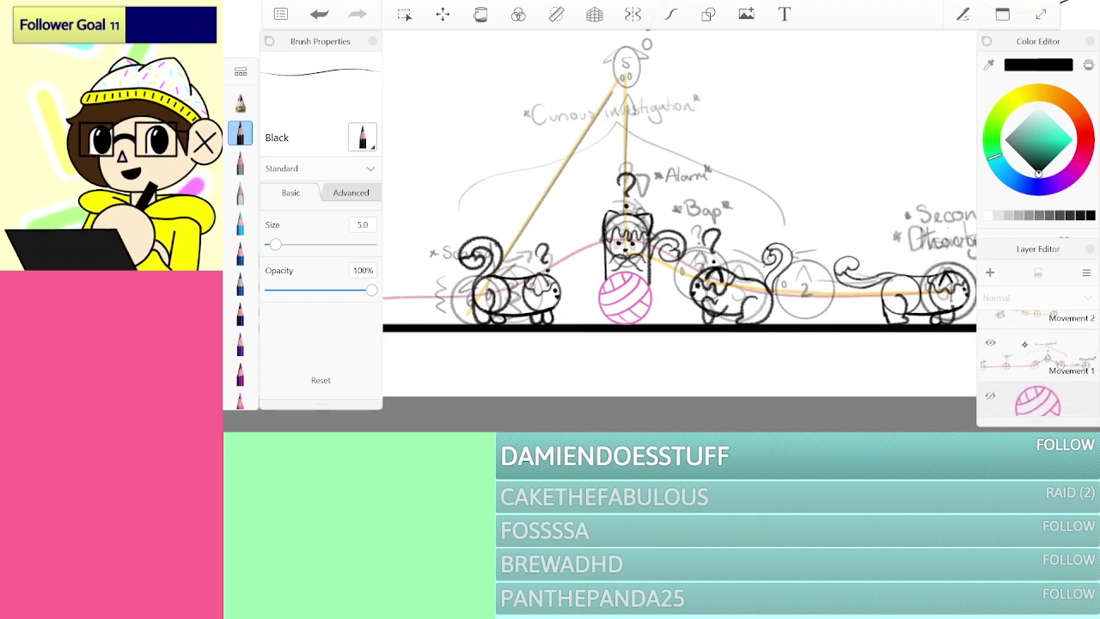
scroll(1038, 361, up, 1)
click(991, 338)
scroll(1038, 361, up, 5)
scroll(1038, 361, down, 2)
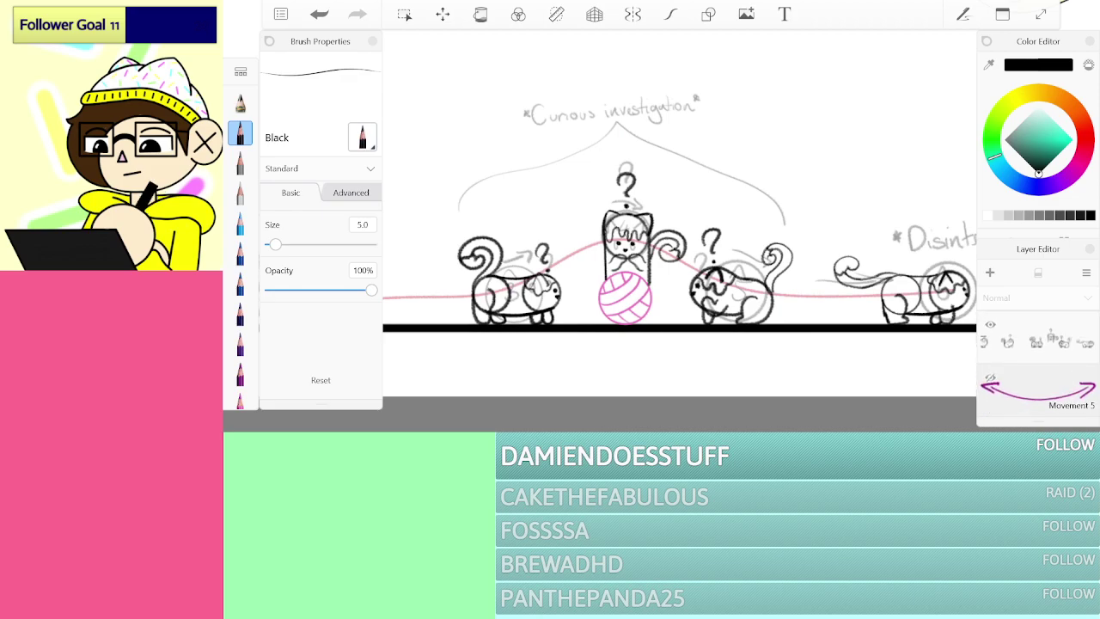
Step: On the cat pose sketch layer, remove the stray mark and draw a curved arrow above the third cat pointing up toward the yarn ball
scroll(679, 223, down, 3)
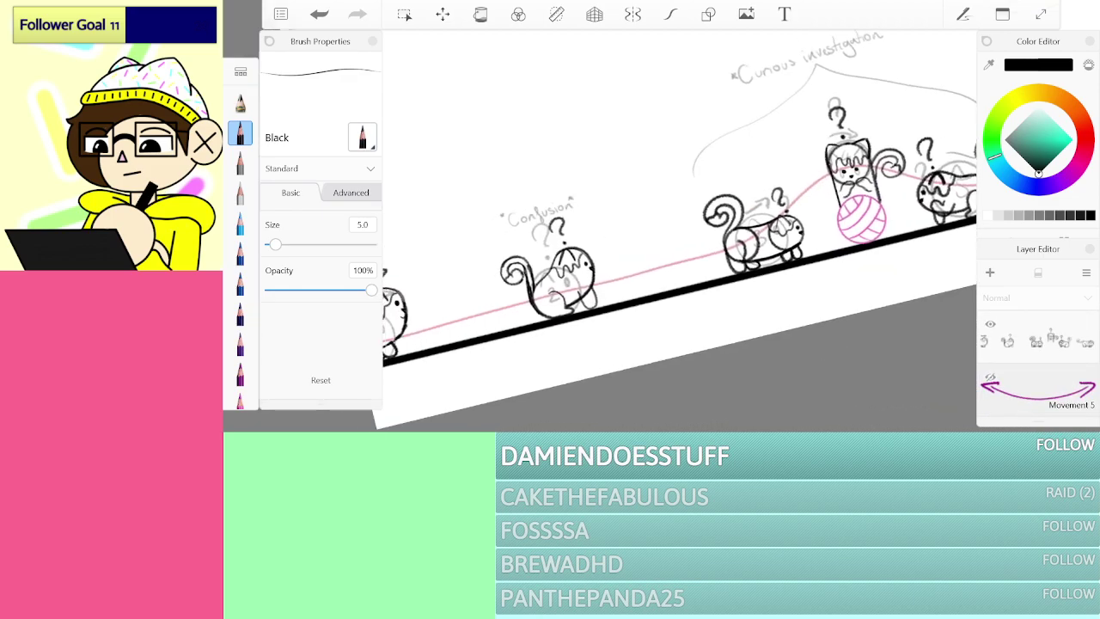
scroll(679, 223, up, 2)
scroll(678, 223, up, 2)
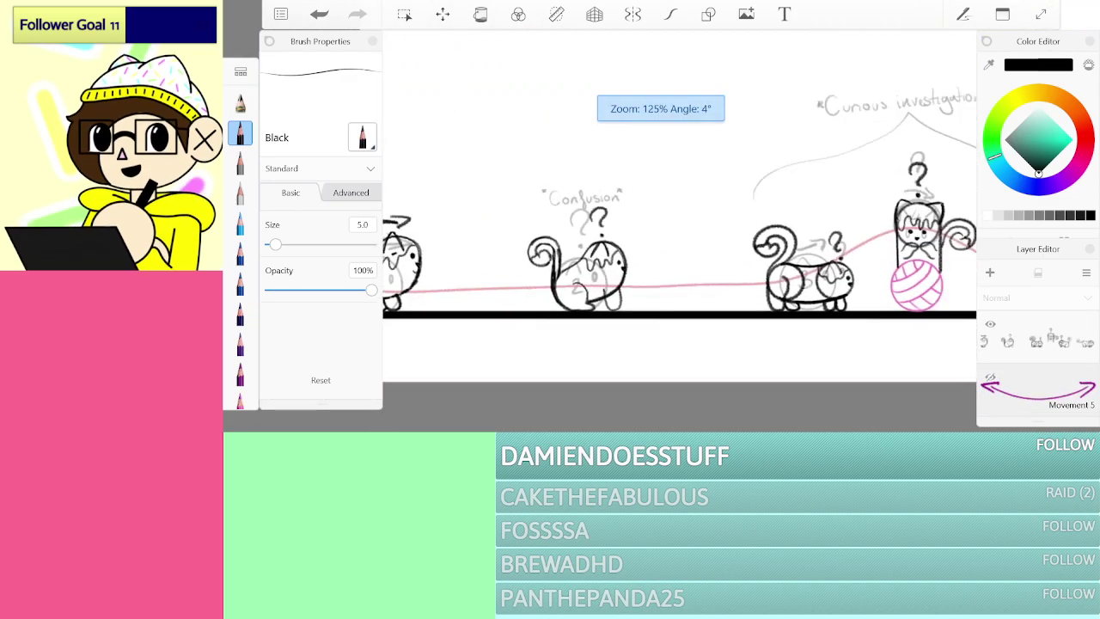
scroll(679, 224, up, 4)
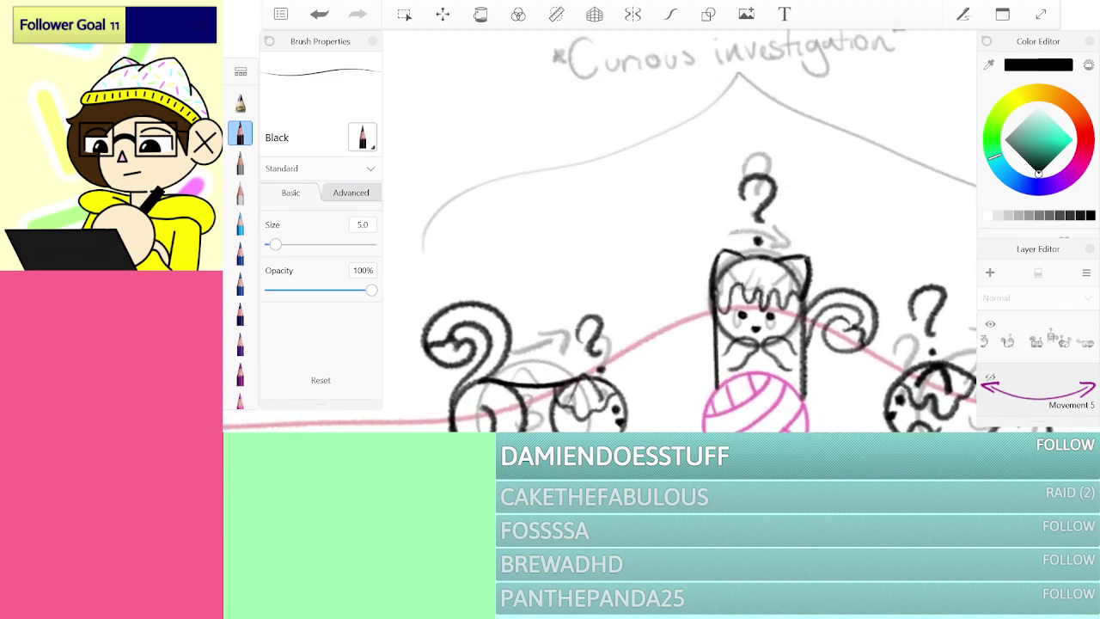
click(1048, 341)
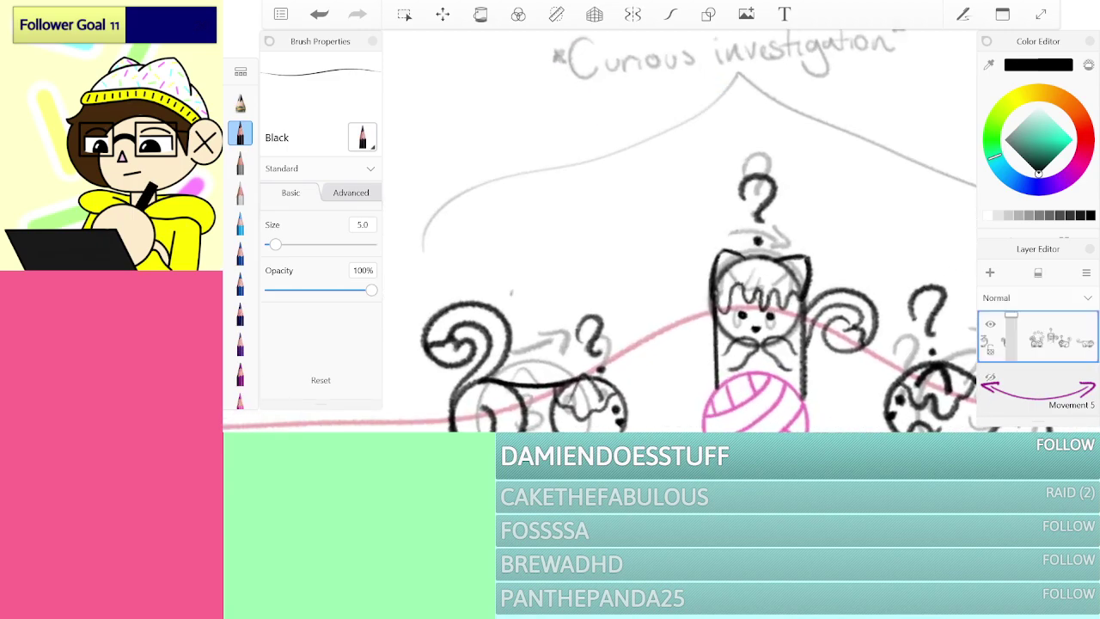
click(319, 14)
scroll(679, 224, down, 2)
scroll(679, 224, up, 5)
mouse_move(441, 337)
mouse_down()
mouse_move(532, 257)
mouse_move(600, 234)
mouse_up()
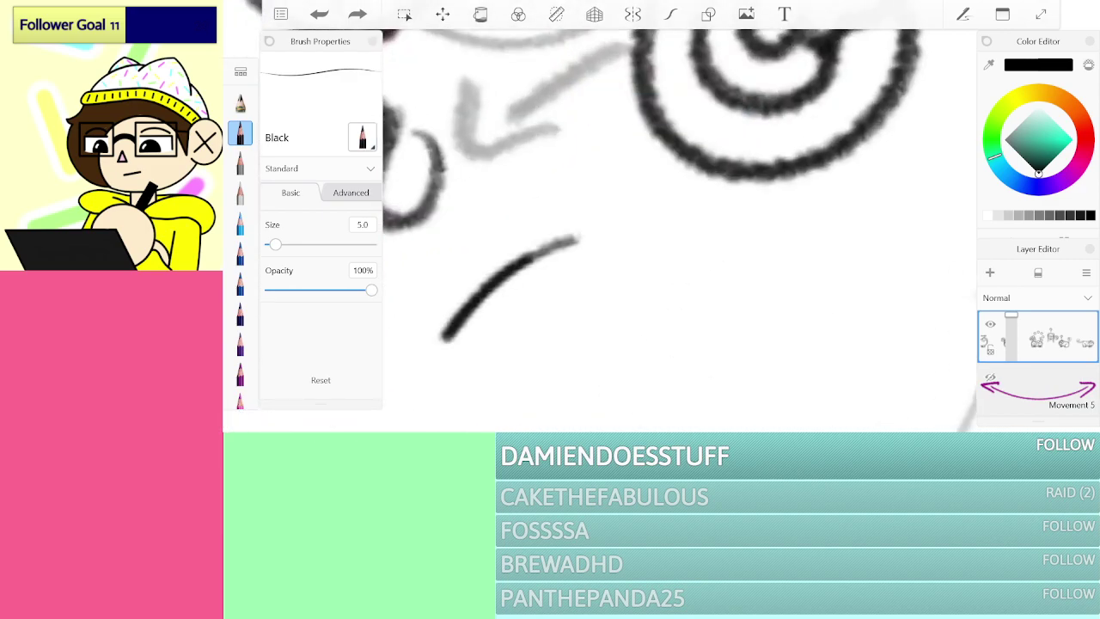
drag(427, 306, 497, 340)
scroll(679, 231, down, 5)
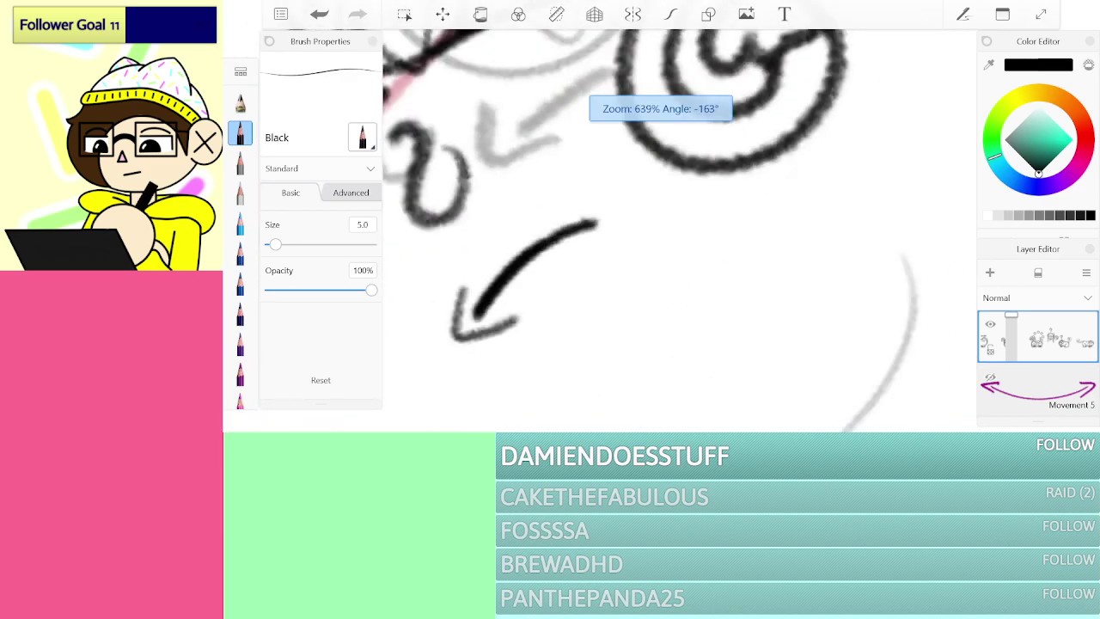
Step: Draw a curved arrow over the head of the cat on the yarn ball, tracing the faded guide arrow's rightward direction
scroll(678, 230, up, 5)
scroll(679, 231, down, 2)
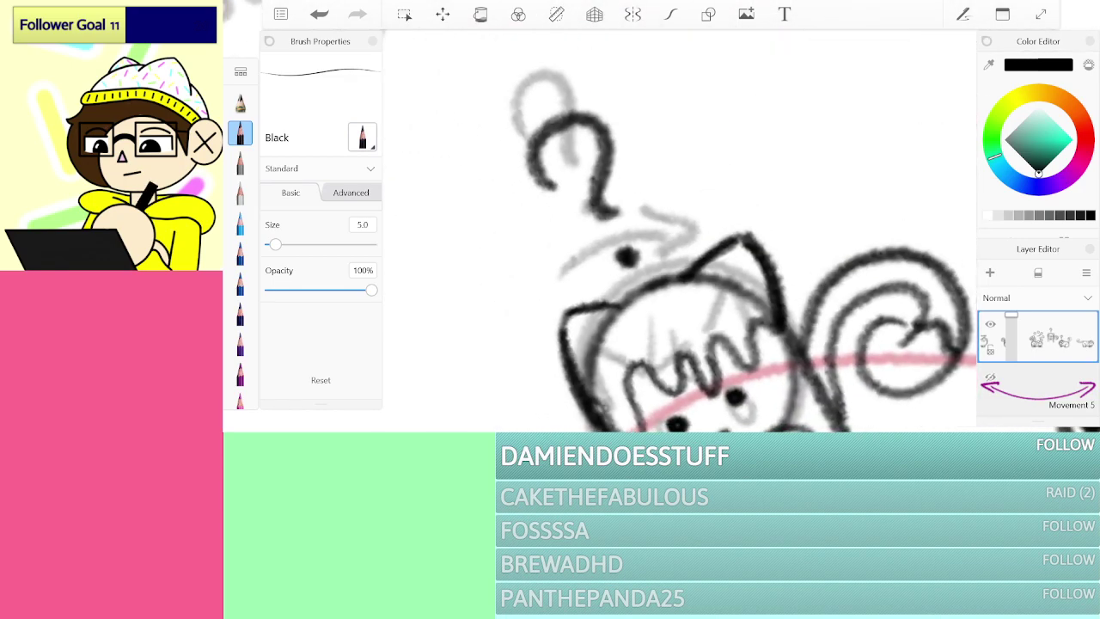
mouse_move(538, 299)
mouse_down()
mouse_move(617, 236)
mouse_move(689, 220)
mouse_up()
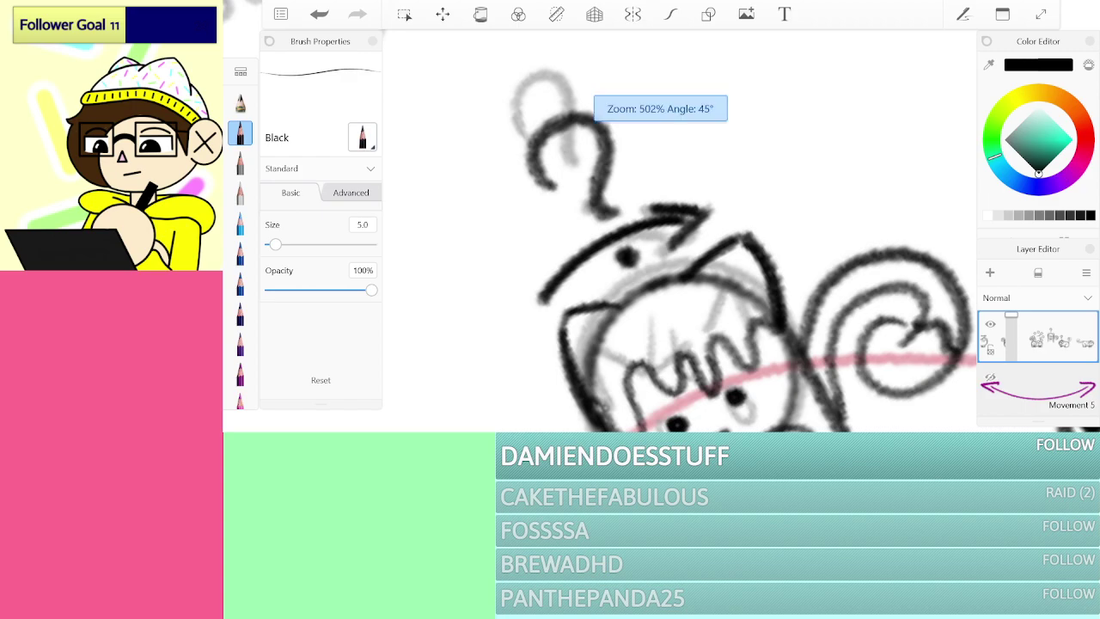
Step: Draw an arrow above the fifth cat's back, pointing toward its curled tail
scroll(678, 230, down, 5)
scroll(678, 230, up, 4)
scroll(679, 230, up, 2)
mouse_move(735, 113)
mouse_down()
mouse_move(595, 155)
mouse_move(588, 135)
mouse_move(567, 157)
mouse_move(568, 171)
mouse_move(647, 165)
mouse_up()
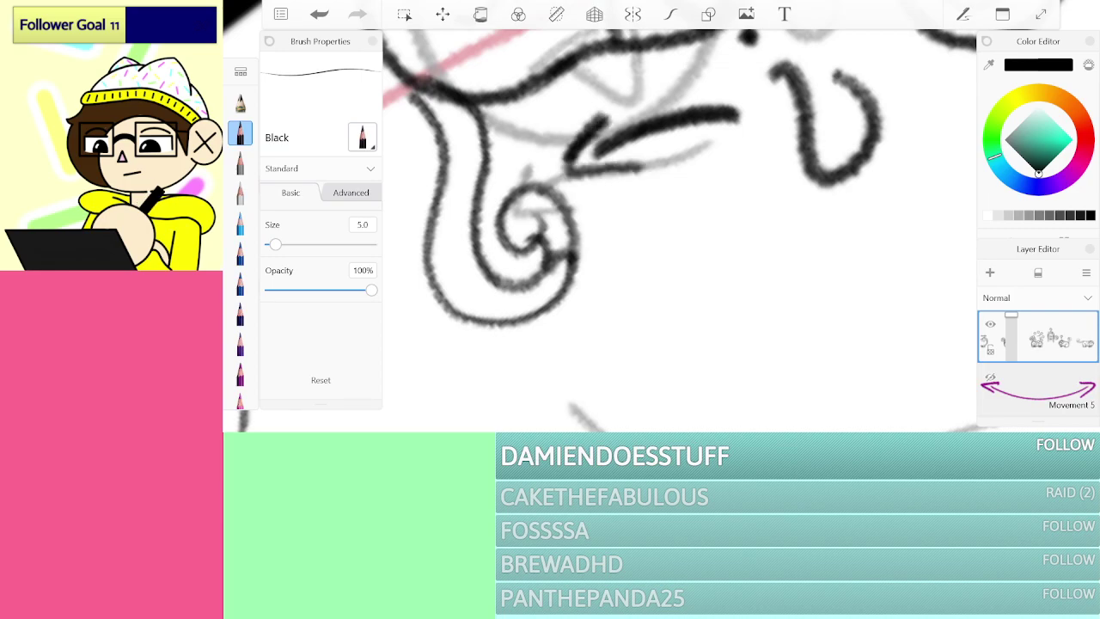
Step: Draw a straight arrow above the sixth cat's tail pointing in its walking direction, and toggle the sketch layer's visibility to check it
scroll(679, 231, down, 5)
scroll(678, 230, up, 5)
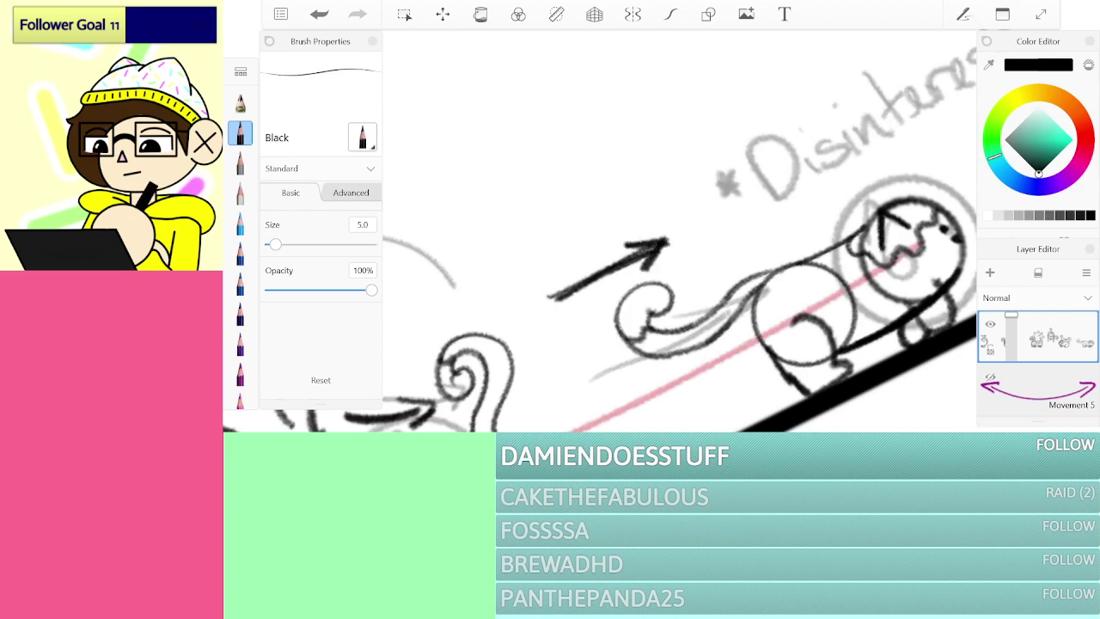
scroll(679, 230, down, 8)
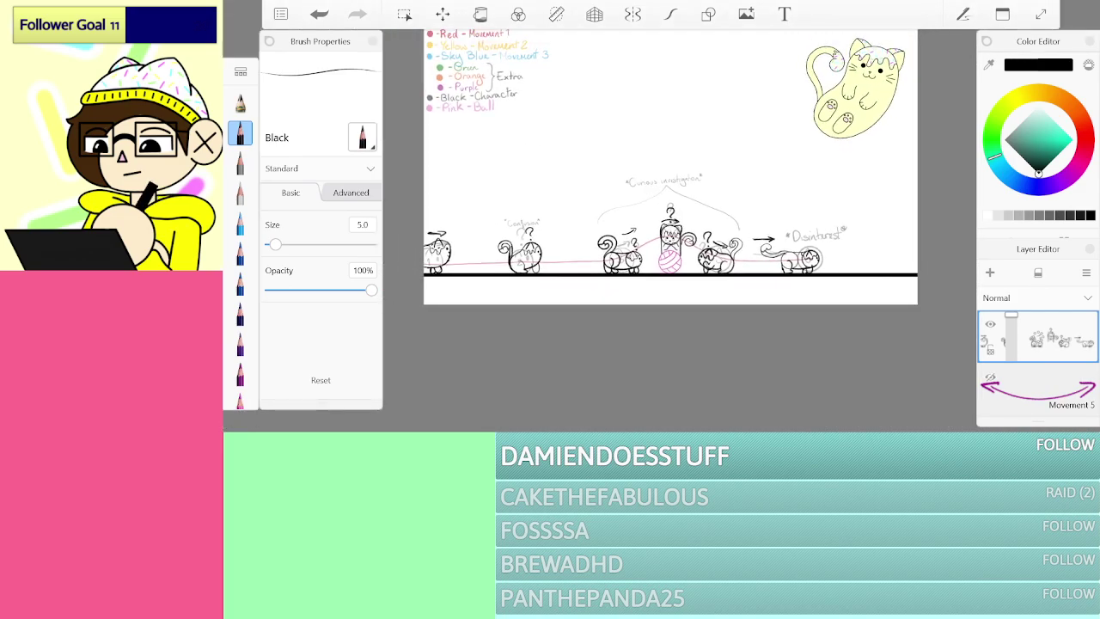
click(989, 324)
click(990, 324)
Step: Draw a thick horizontal eyelid line across the top of the sixth cat's eye for a disinterested look
scroll(826, 260, up, 10)
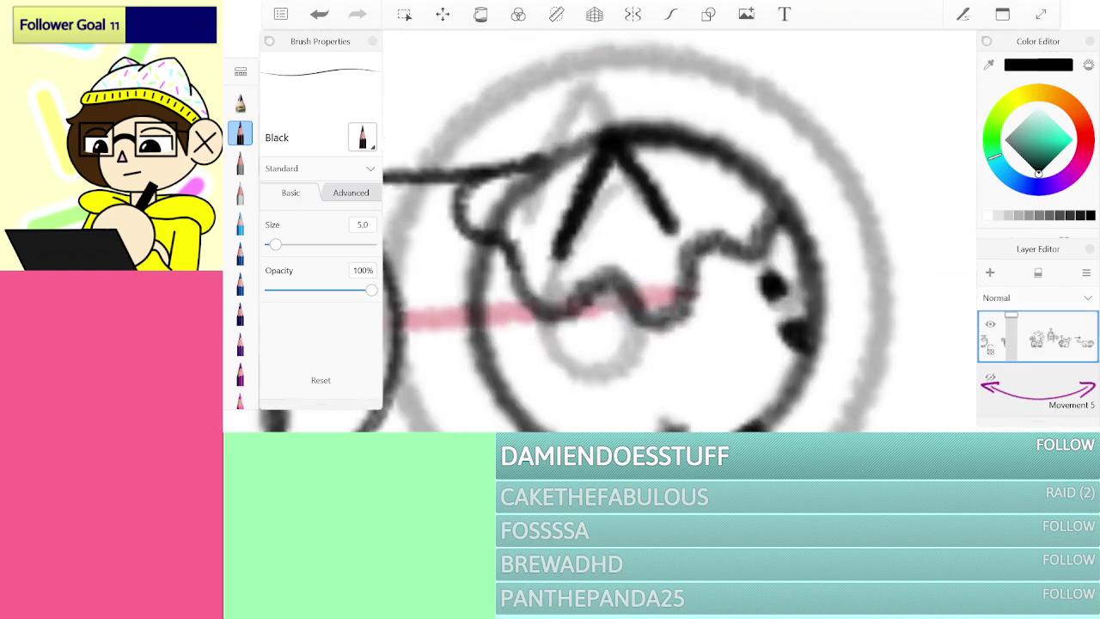
drag(732, 273, 809, 273)
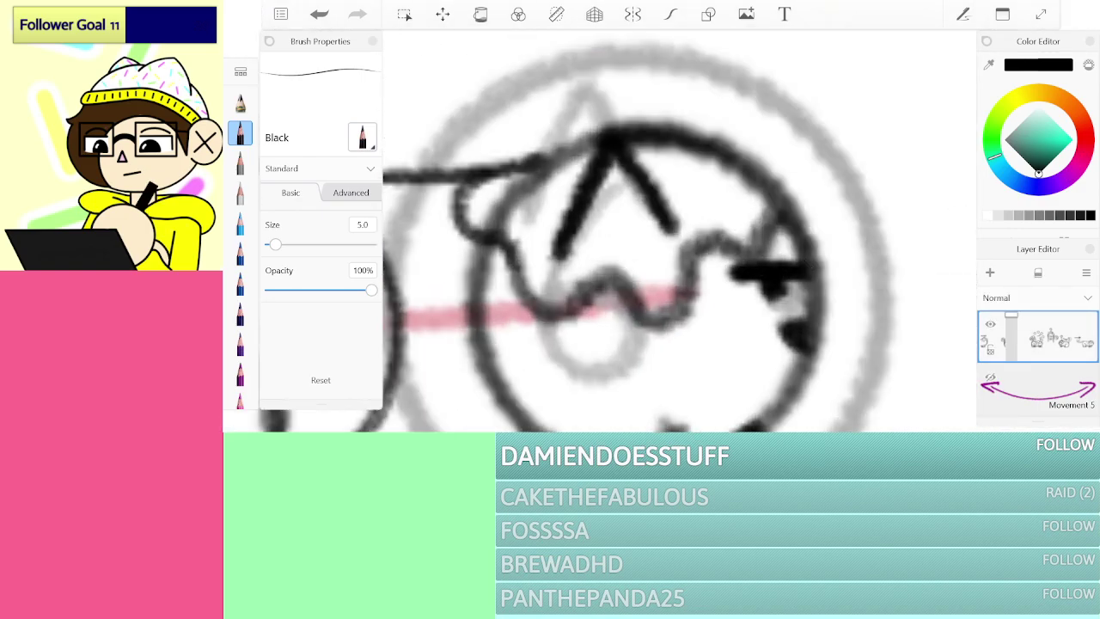
scroll(679, 232, down, 10)
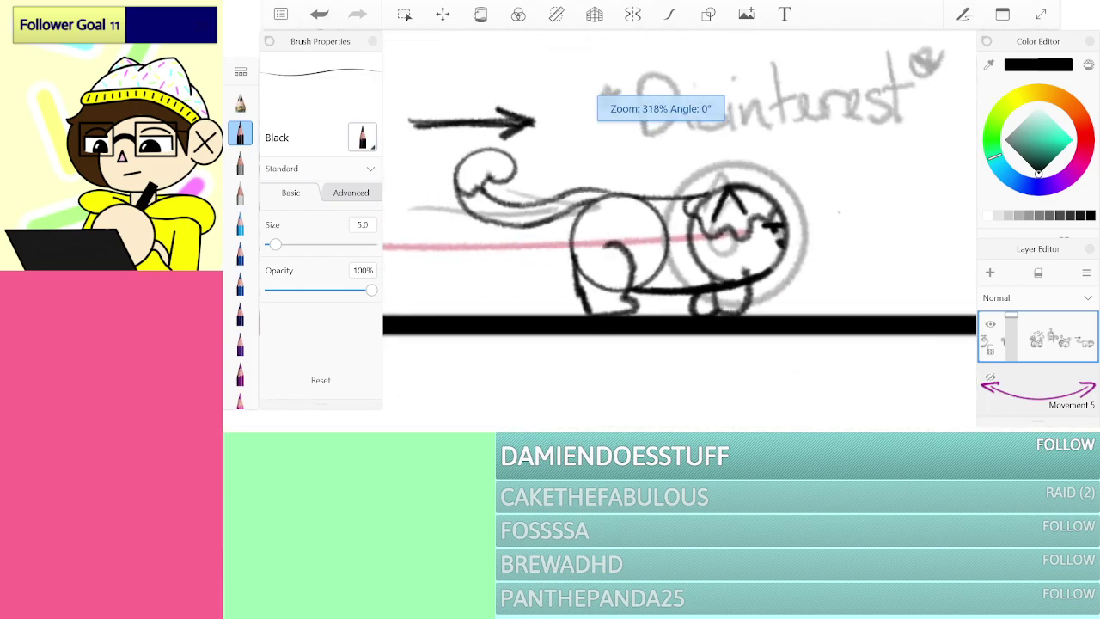
Step: Draw two thick black eyebrows above the eyes of the cat standing on the yarn ball
scroll(643, 215, down, 8)
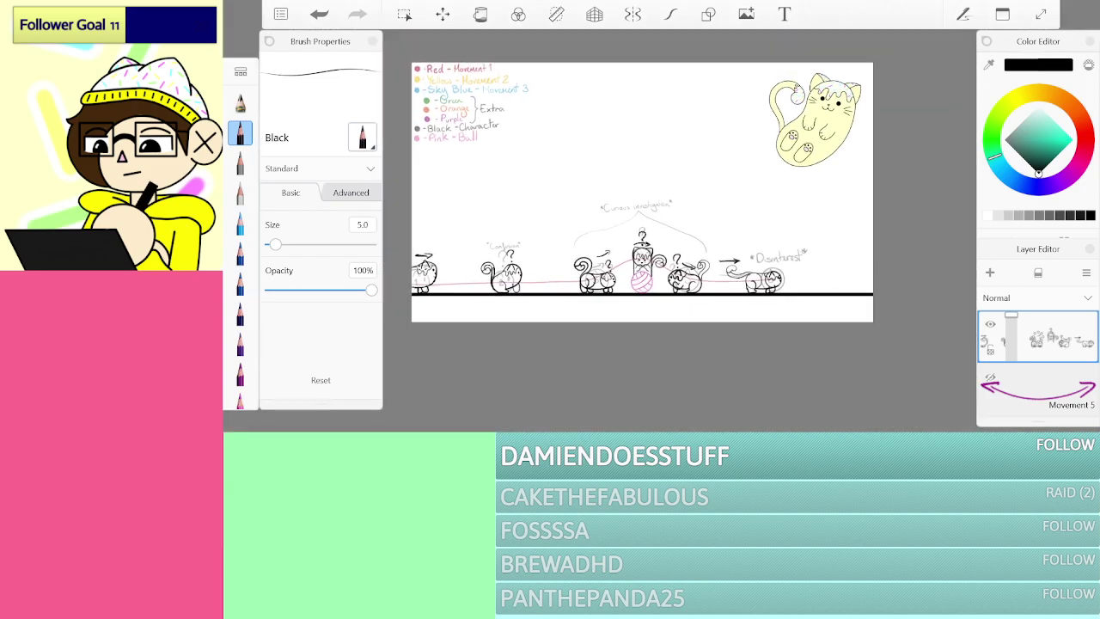
scroll(567, 253, up, 10)
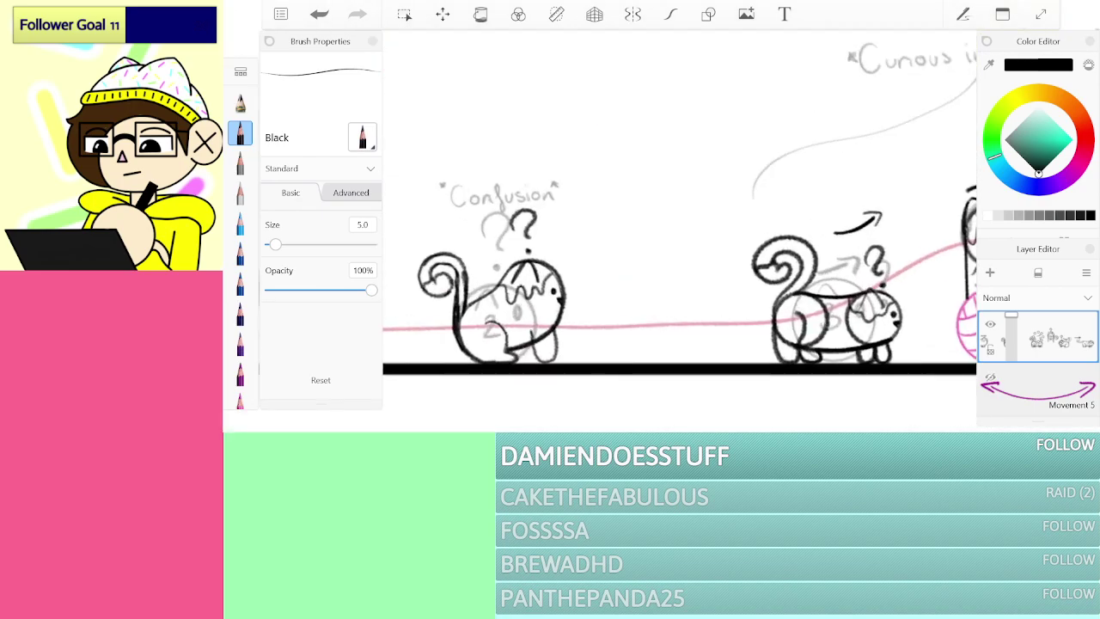
scroll(871, 241, up, 10)
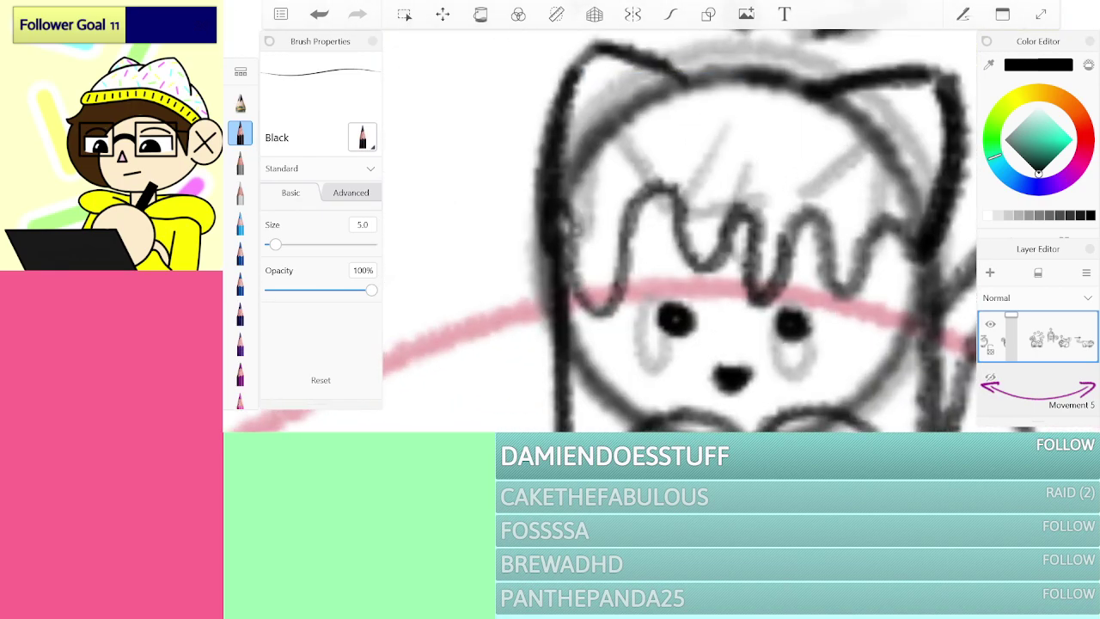
mouse_move(621, 270)
mouse_down()
mouse_move(685, 197)
mouse_move(620, 268)
mouse_up()
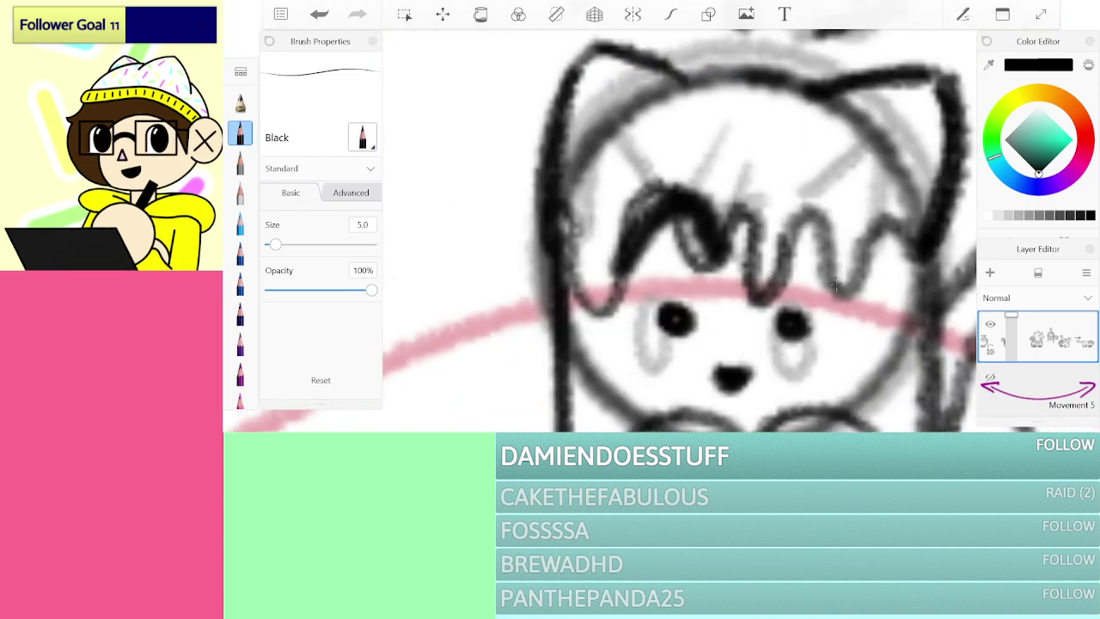
drag(754, 277, 859, 278)
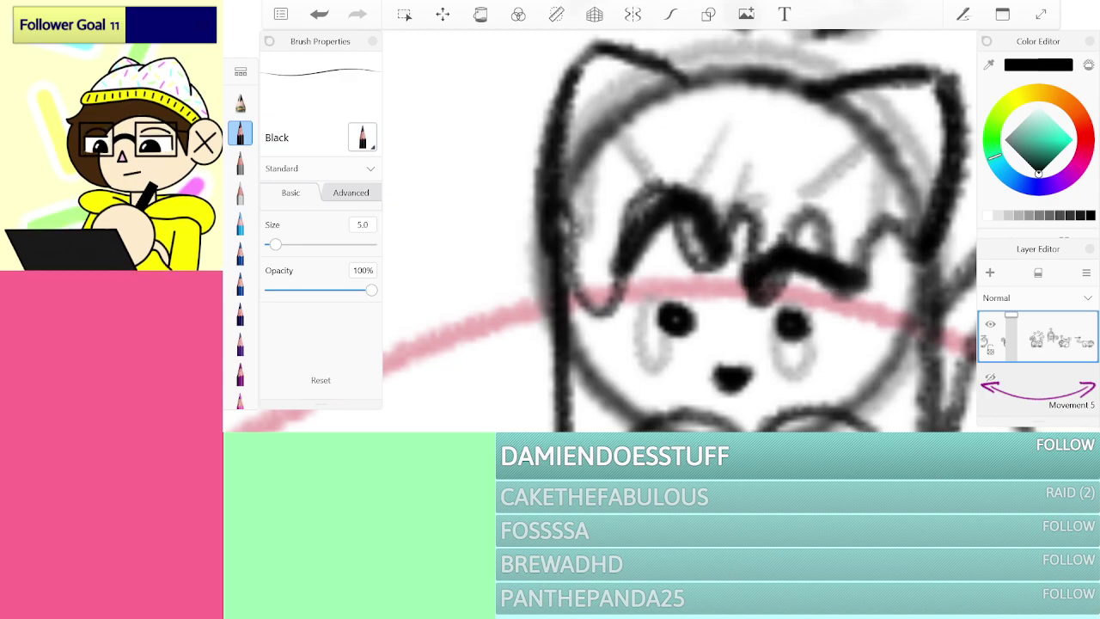
scroll(739, 258, down, 10)
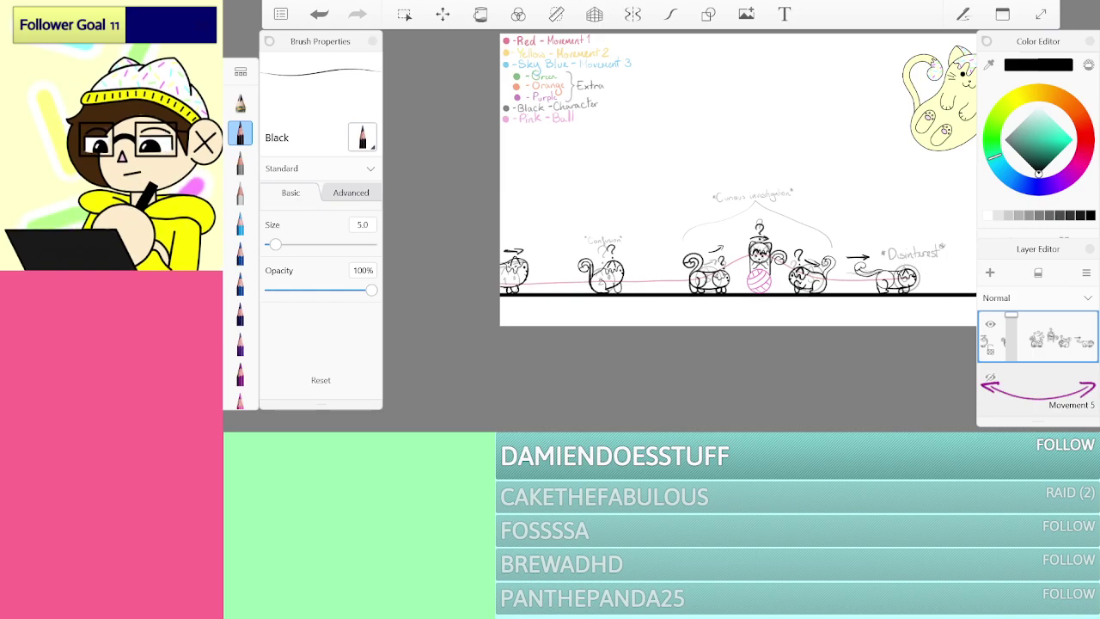
Step: Add a new layer above the finished cat sketches and hide the Movement 1 cat sketch layer
scroll(1062, 383, down, 10)
scroll(1062, 383, up, 10)
click(992, 274)
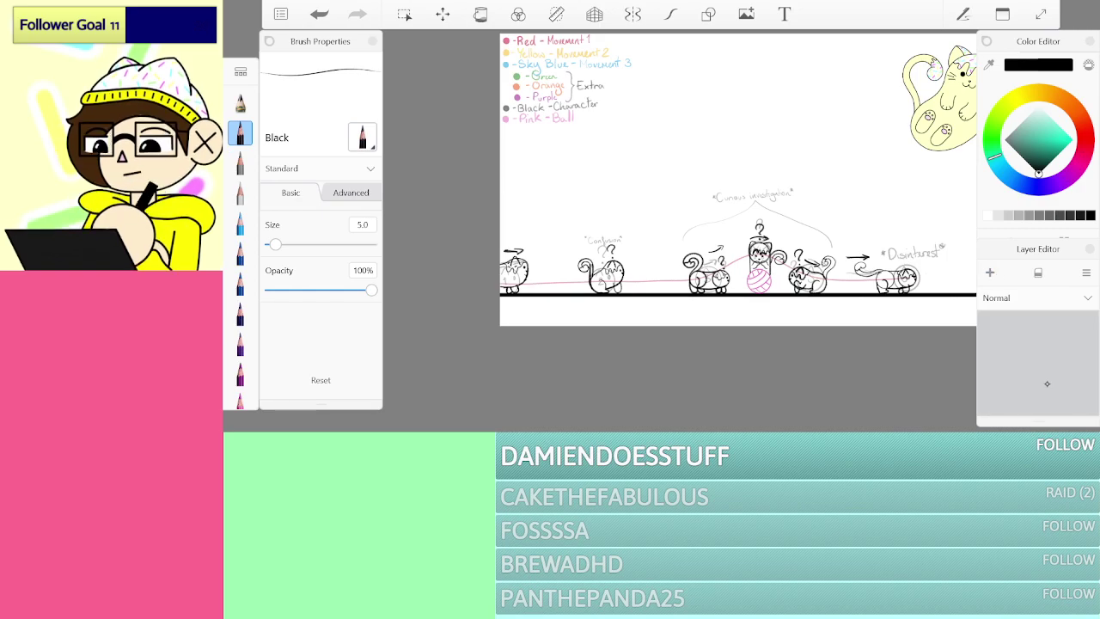
click(1048, 382)
drag(1078, 367, 1074, 300)
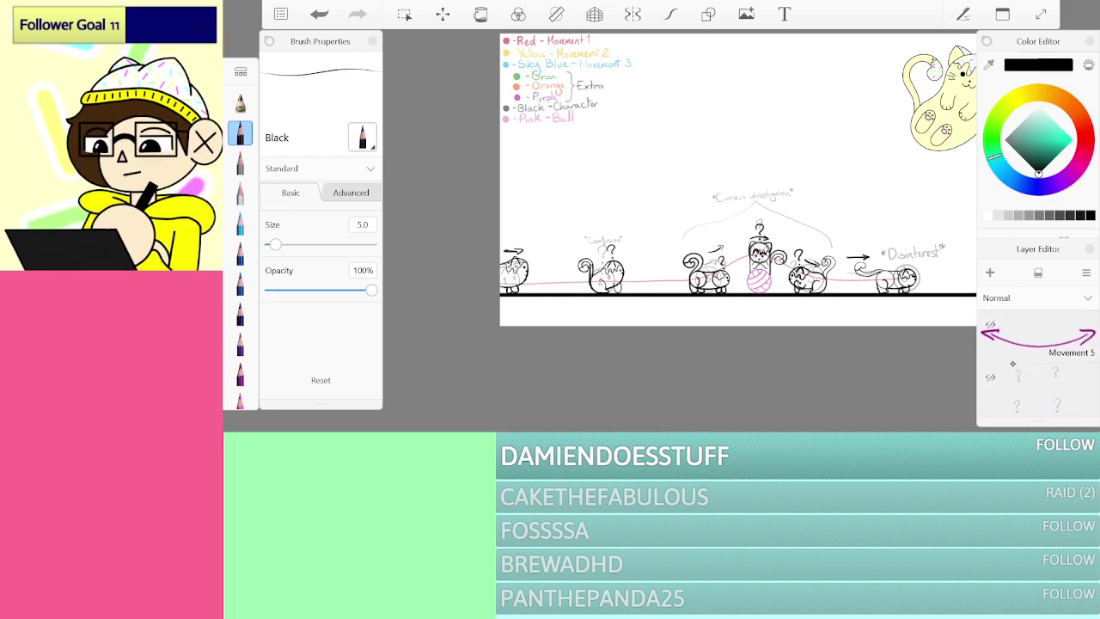
drag(1034, 391, 1034, 447)
click(990, 357)
mouse_move(1061, 350)
mouse_down()
mouse_move(1061, 302)
mouse_move(1061, 371)
mouse_move(1058, 314)
mouse_up()
click(1057, 339)
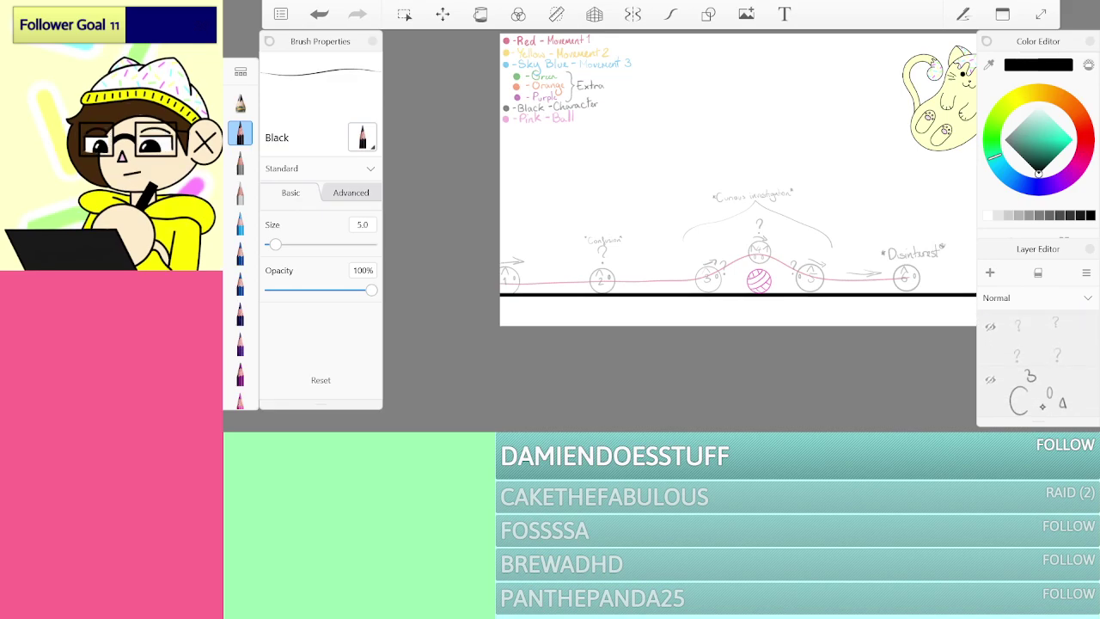
Step: Hide the Movement 1 guide layer, show the Movement 2 guide layer, and select the new empty layer for drawing
drag(1058, 391, 1058, 330)
click(1048, 389)
drag(1048, 391, 1048, 348)
click(990, 387)
click(991, 334)
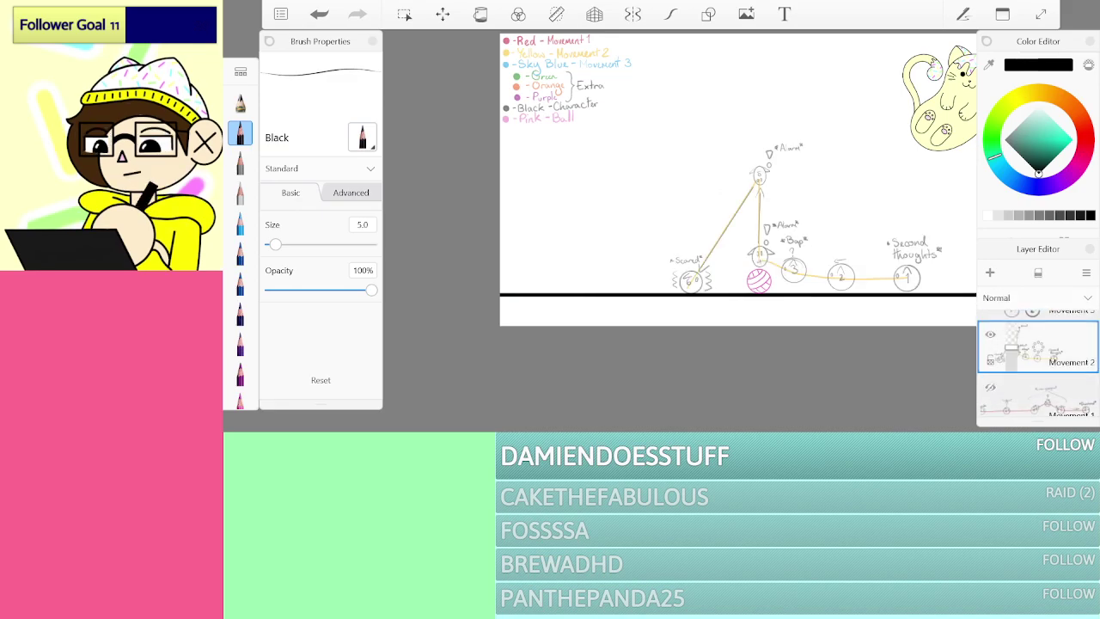
drag(1055, 339, 1055, 400)
click(1056, 338)
scroll(678, 232, up, 10)
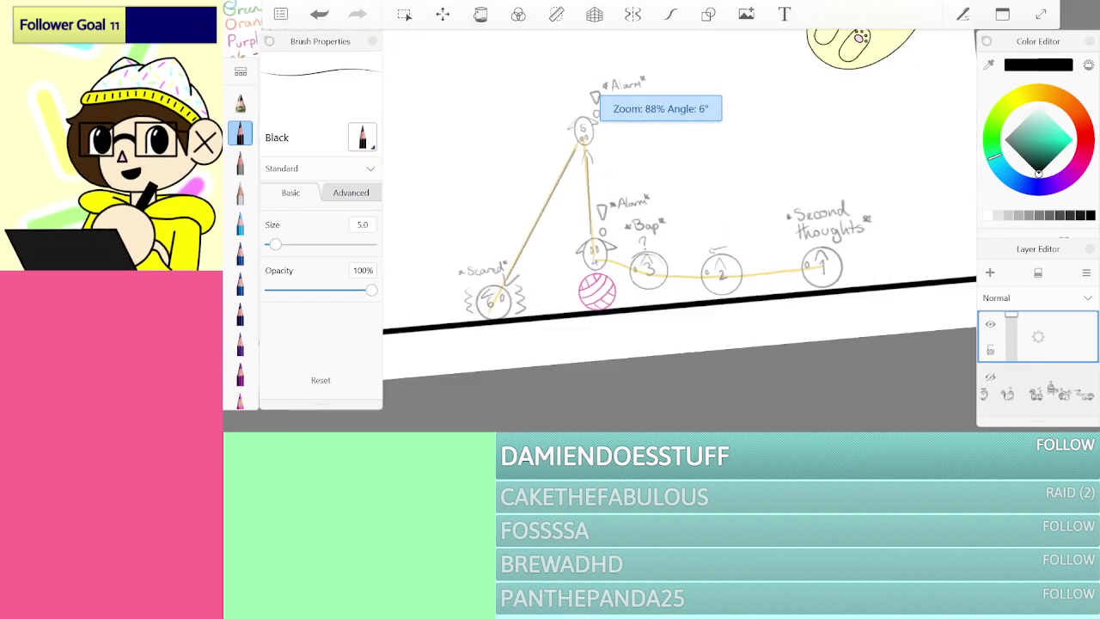
scroll(647, 282, up, 2)
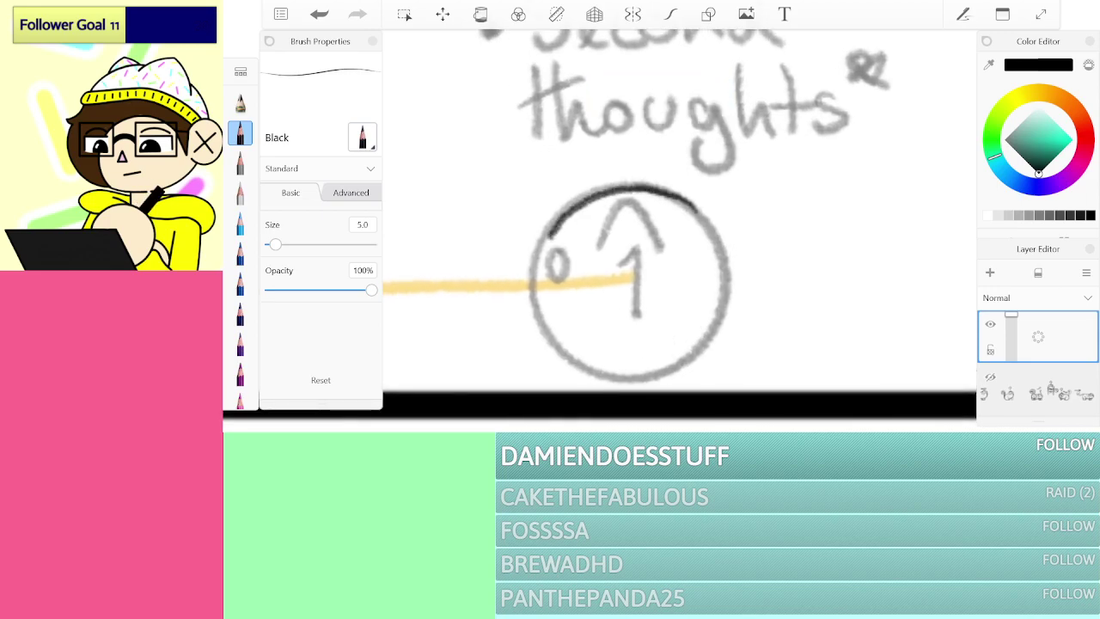
mouse_move(550, 237)
mouse_down()
mouse_move(533, 297)
mouse_move(576, 348)
mouse_up()
mouse_move(706, 333)
mouse_down()
mouse_move(721, 215)
mouse_move(661, 195)
mouse_up()
key(ctrl+z)
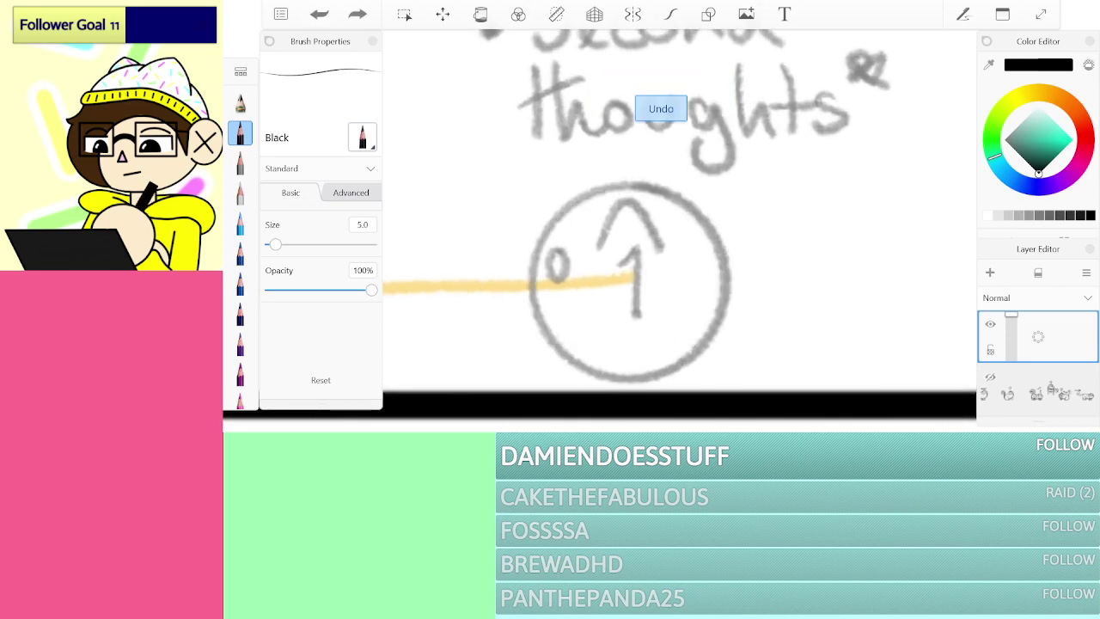
Step: Turn on Predictive Stroke and draw a smooth head circle in the upper-left part of Movement 2's guide circle 1
click(708, 15)
click(670, 14)
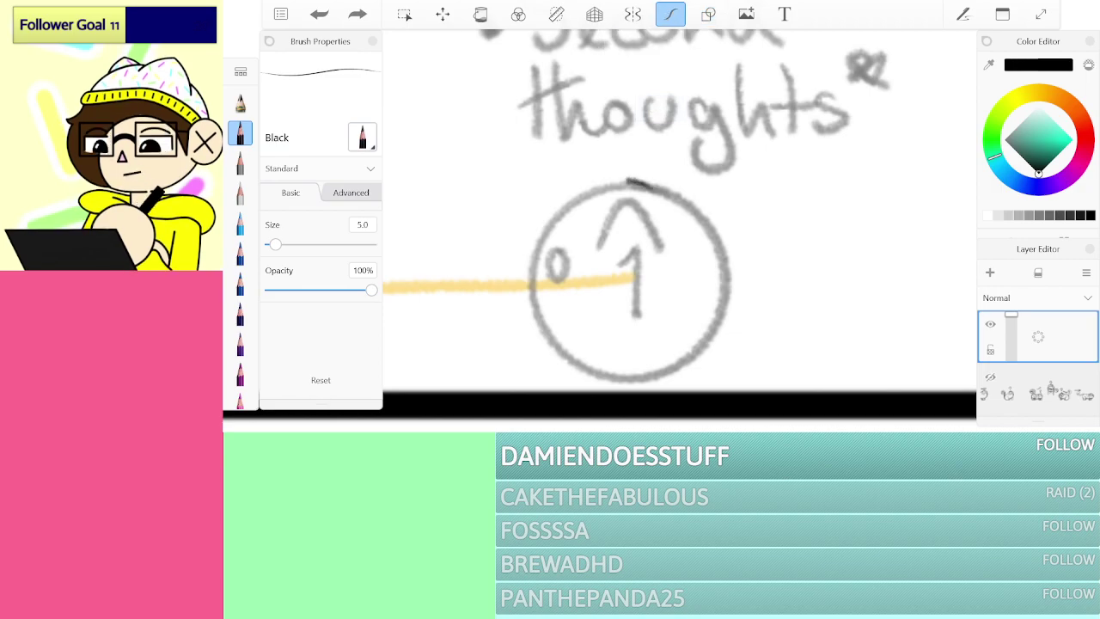
mouse_move(628, 180)
mouse_down()
mouse_move(547, 222)
mouse_move(533, 299)
mouse_up()
mouse_move(677, 346)
mouse_down()
mouse_move(728, 258)
mouse_move(645, 181)
mouse_move(569, 199)
mouse_move(533, 255)
mouse_move(549, 337)
mouse_move(630, 355)
mouse_move(702, 314)
mouse_move(695, 208)
mouse_move(584, 196)
mouse_move(613, 181)
mouse_move(542, 216)
mouse_move(536, 307)
mouse_move(677, 316)
mouse_move(605, 179)
mouse_up()
key(ctrl+z)
key(ctrl+z)
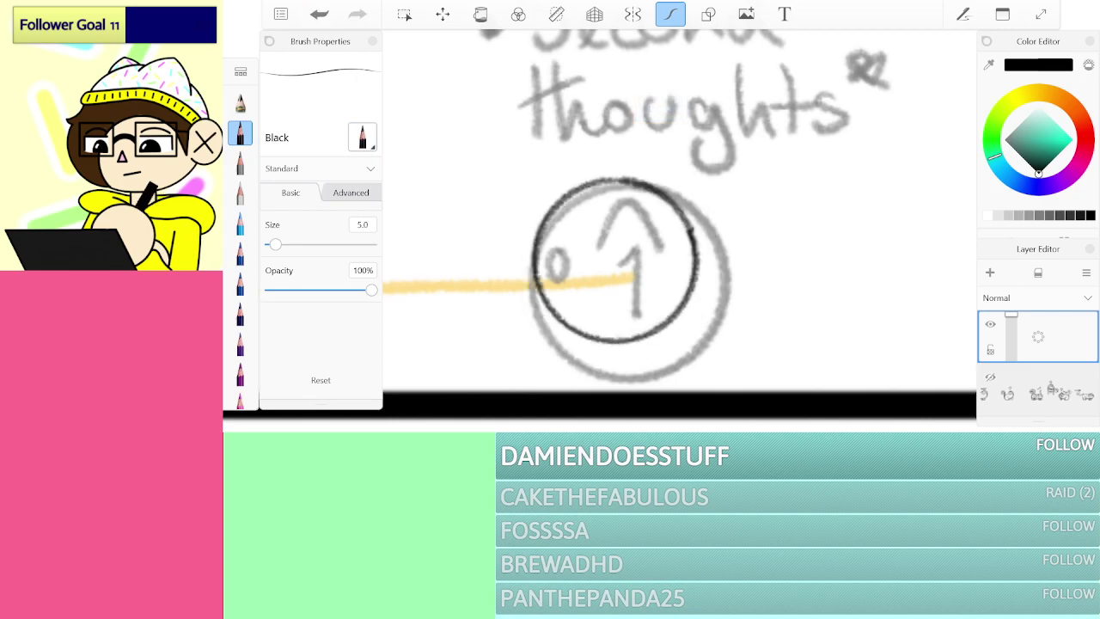
Step: Draw a second smooth circle of about the same size beside the head circle for the cat's hindquarters
drag(630, 279, 560, 266)
mouse_move(726, 169)
mouse_down()
mouse_move(776, 183)
mouse_move(666, 251)
mouse_move(670, 192)
mouse_up()
key(ctrl+z)
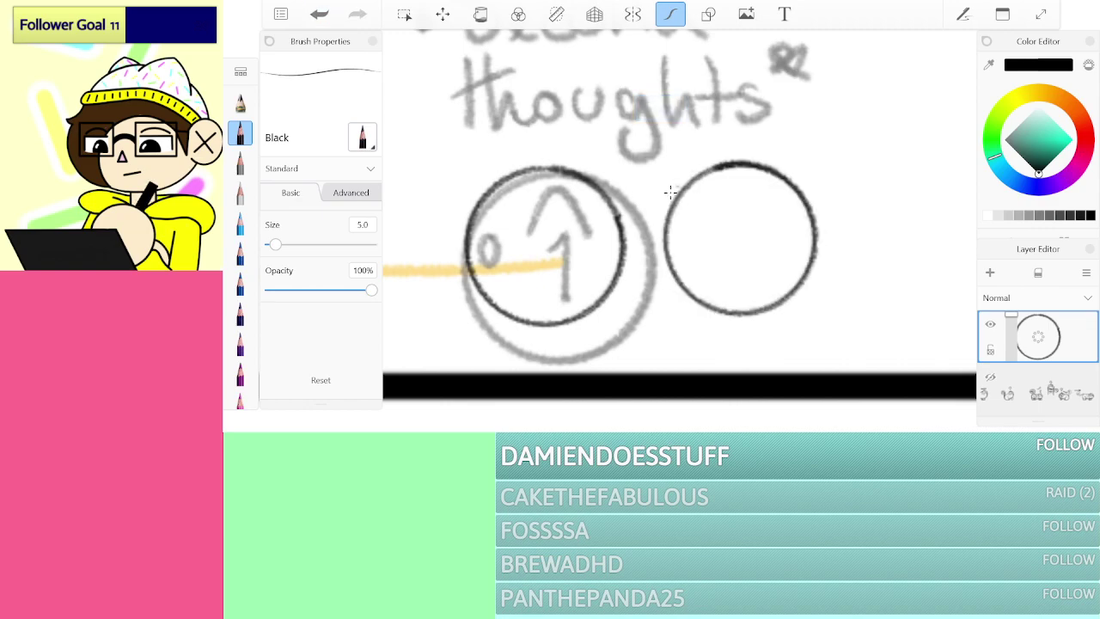
key(ctrl+z)
mouse_move(797, 204)
mouse_down()
mouse_move(778, 172)
mouse_move(727, 319)
mouse_move(739, 174)
mouse_move(790, 184)
mouse_move(688, 266)
mouse_move(829, 197)
mouse_move(756, 163)
mouse_up()
key(ctrl+z)
scroll(678, 215, down, 2)
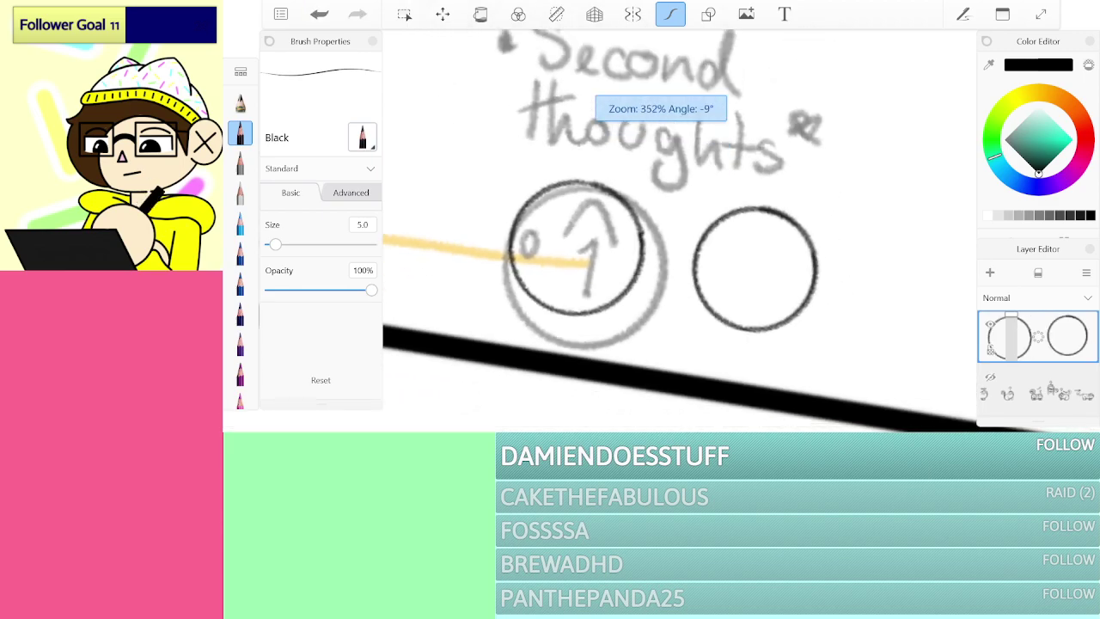
scroll(679, 215, up, 2)
click(404, 13)
drag(797, 148, 764, 138)
click(442, 14)
mouse_move(724, 240)
mouse_down()
mouse_move(710, 267)
mouse_move(730, 245)
mouse_move(503, 255)
mouse_move(739, 245)
mouse_up()
click(793, 47)
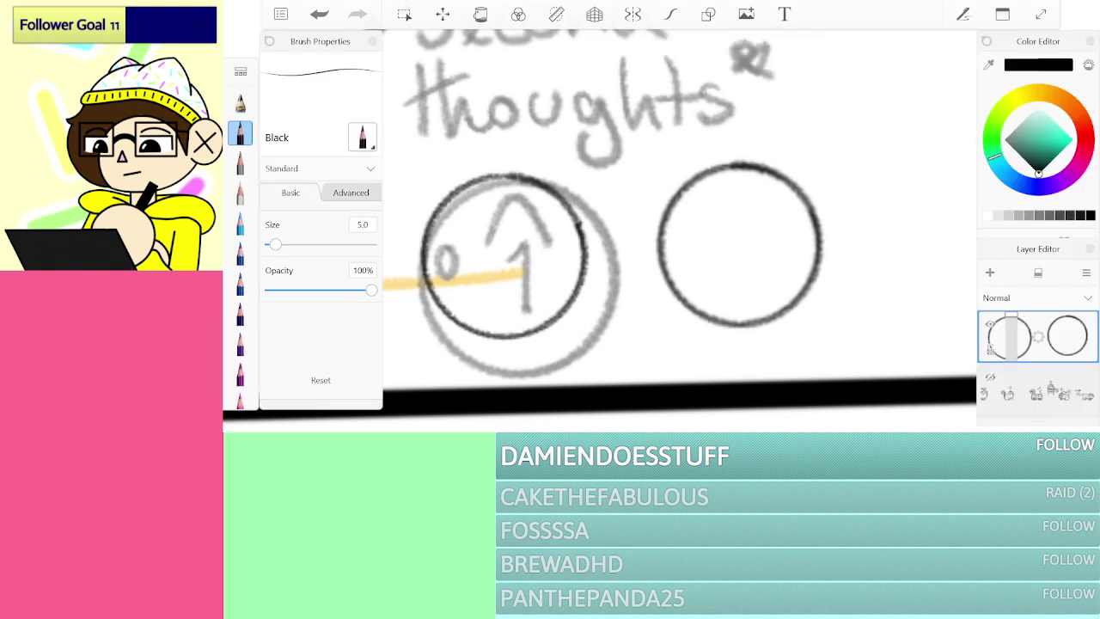
click(442, 14)
mouse_move(832, 222)
mouse_down()
mouse_move(791, 261)
mouse_move(832, 204)
mouse_up()
click(764, 46)
Step: Select the hindquarters circle and move it down and toward the head so that it rests on the ground line
click(404, 14)
mouse_move(794, 120)
mouse_down()
mouse_move(846, 198)
mouse_move(793, 118)
mouse_up()
click(442, 15)
drag(739, 245, 680, 300)
drag(759, 299, 762, 301)
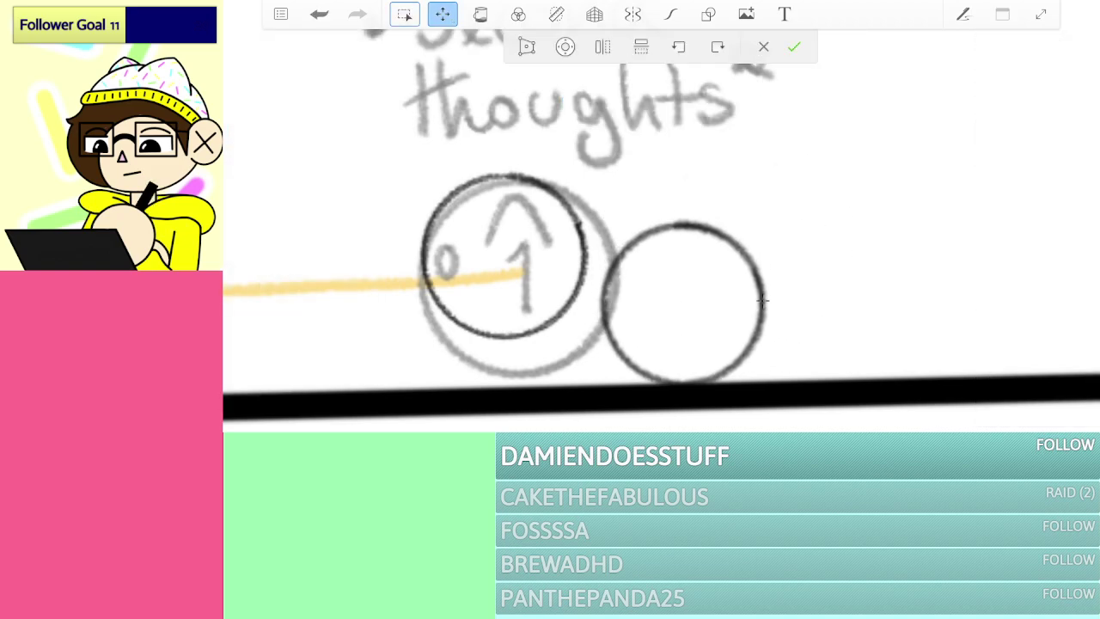
click(793, 47)
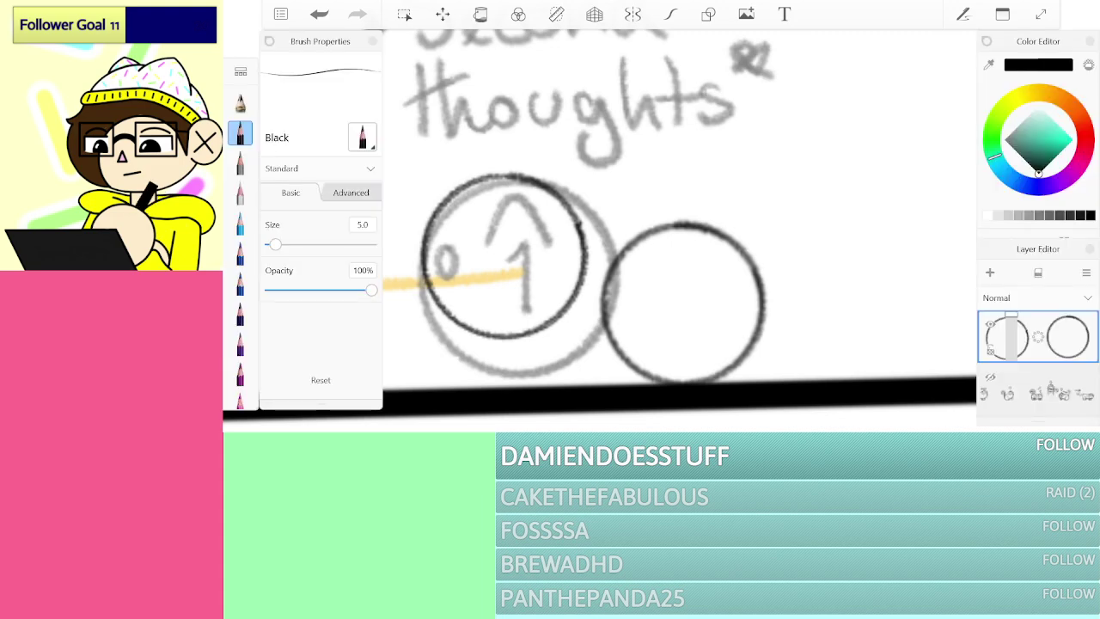
Step: Draw the back and belly lines connecting the head circle to the hindquarters circle
scroll(679, 230, up, 3)
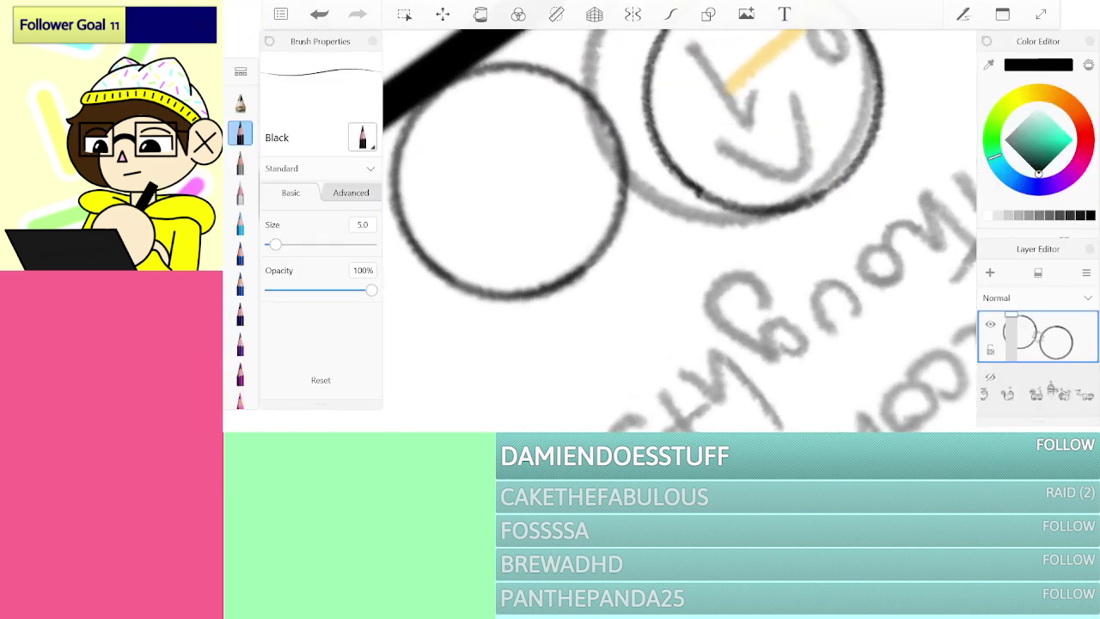
drag(640, 232, 804, 206)
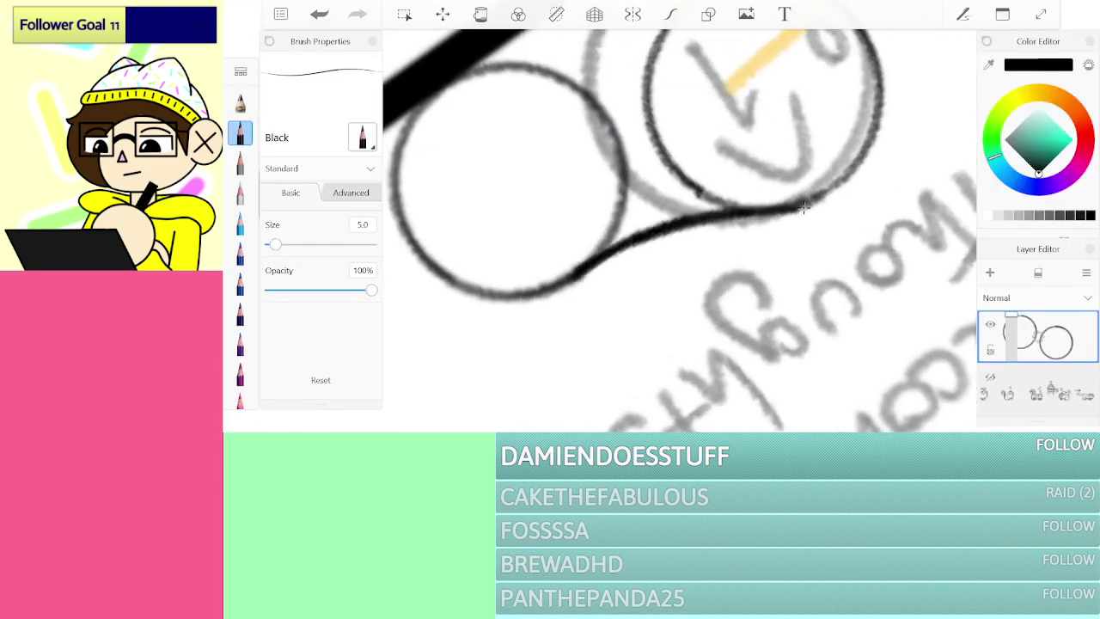
scroll(679, 230, down, 3)
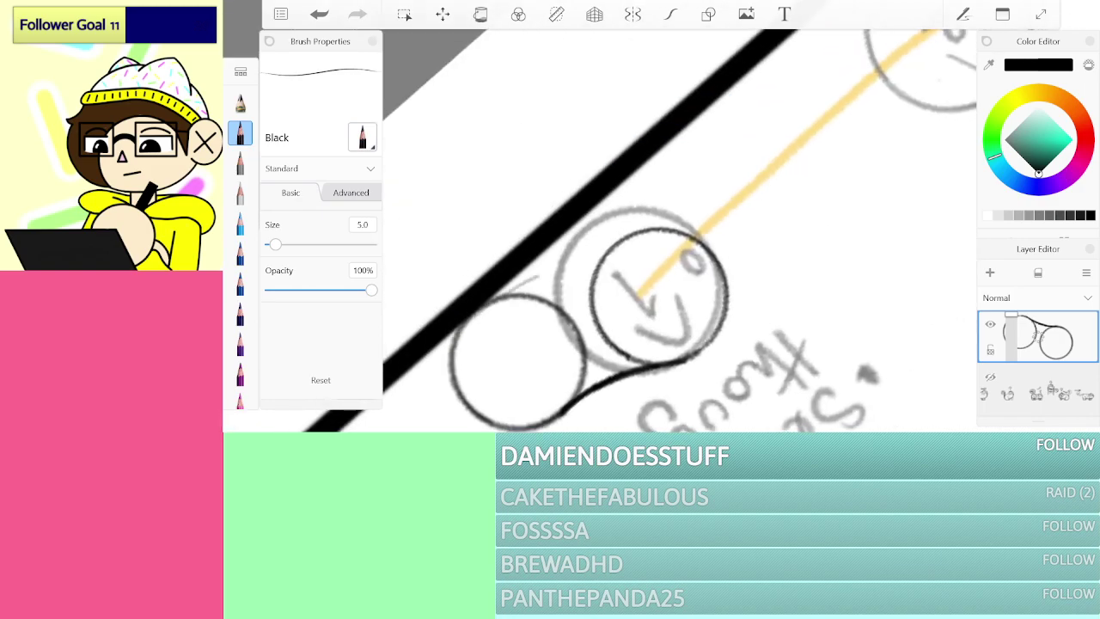
drag(483, 315, 648, 232)
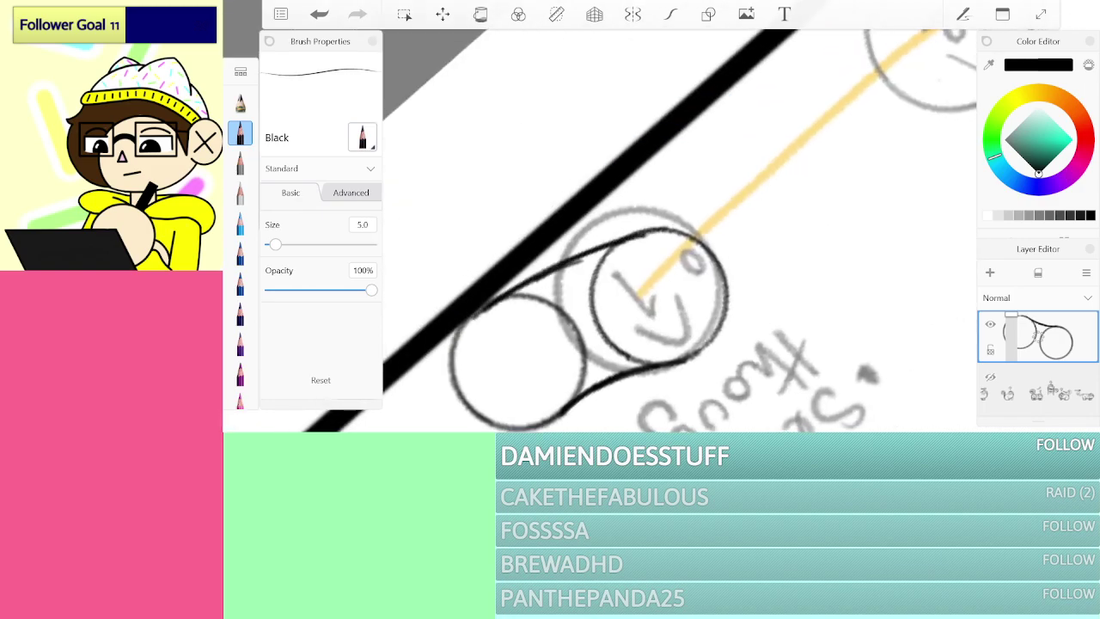
Step: Draw a thick pointed ear at the top of the cat's head circle
scroll(640, 297, down, 3)
scroll(678, 258, up, 3)
scroll(679, 258, down, 2)
scroll(679, 258, up, 3)
mouse_move(537, 198)
mouse_down()
mouse_move(561, 159)
mouse_move(595, 157)
mouse_move(611, 196)
mouse_up()
drag(577, 145, 597, 152)
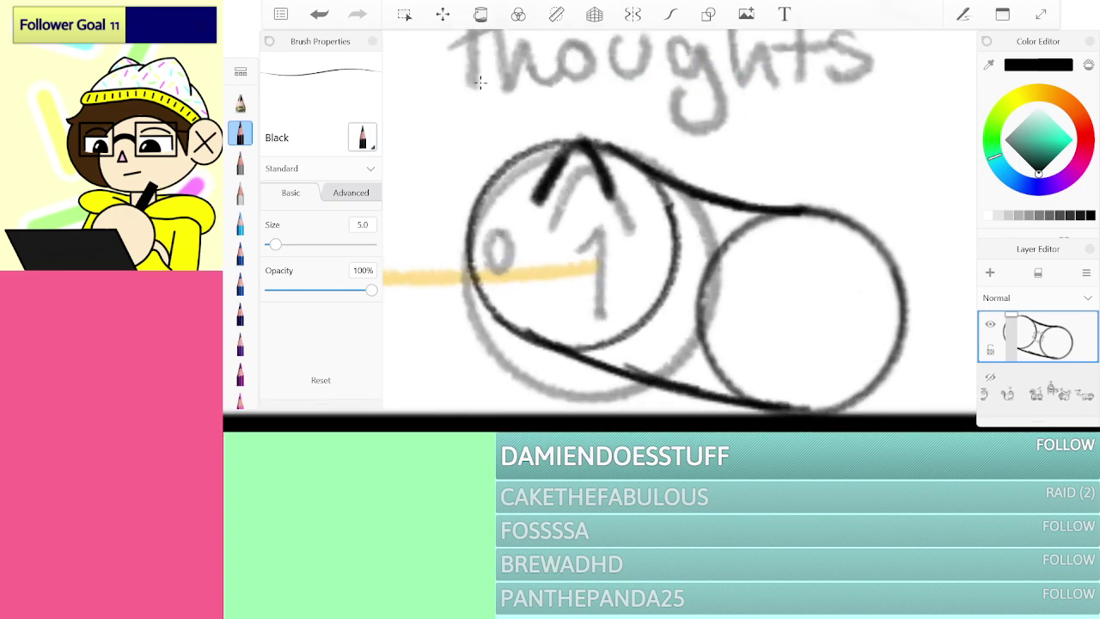
Step: Draw a row of three evenly spaced thinking dots above the cat's head
drag(447, 97, 454, 95)
drag(549, 95, 569, 98)
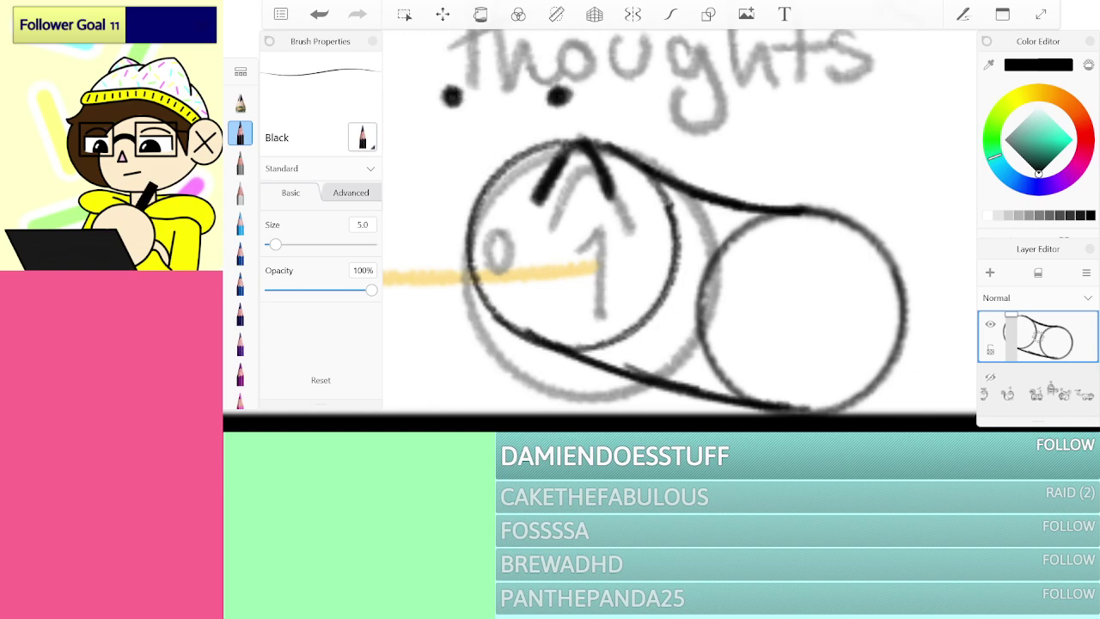
key(ctrl+z)
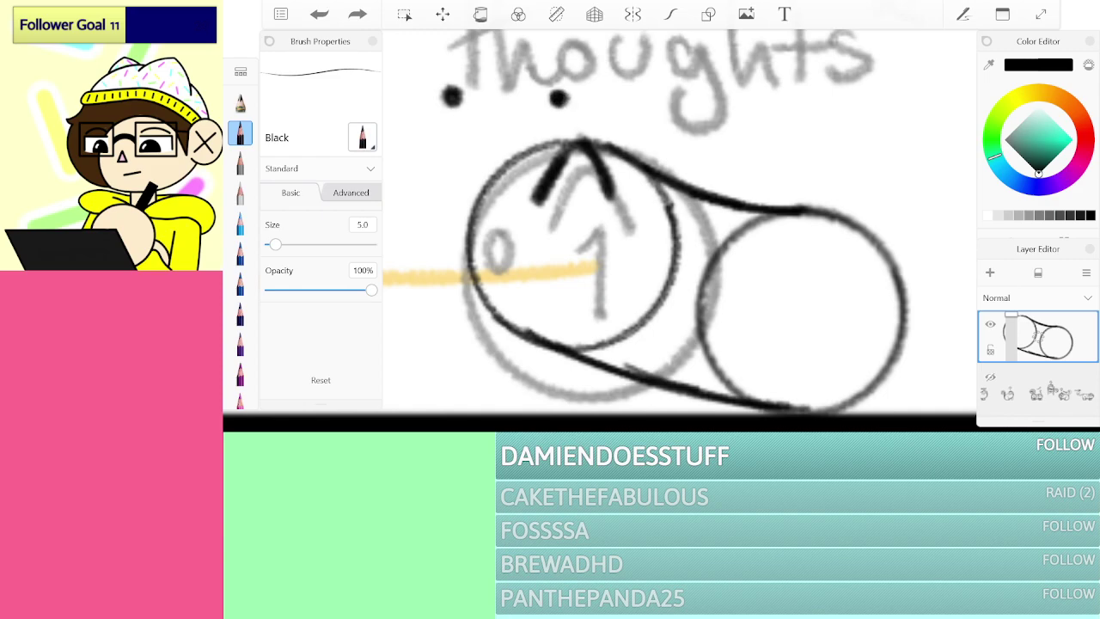
drag(664, 95, 668, 95)
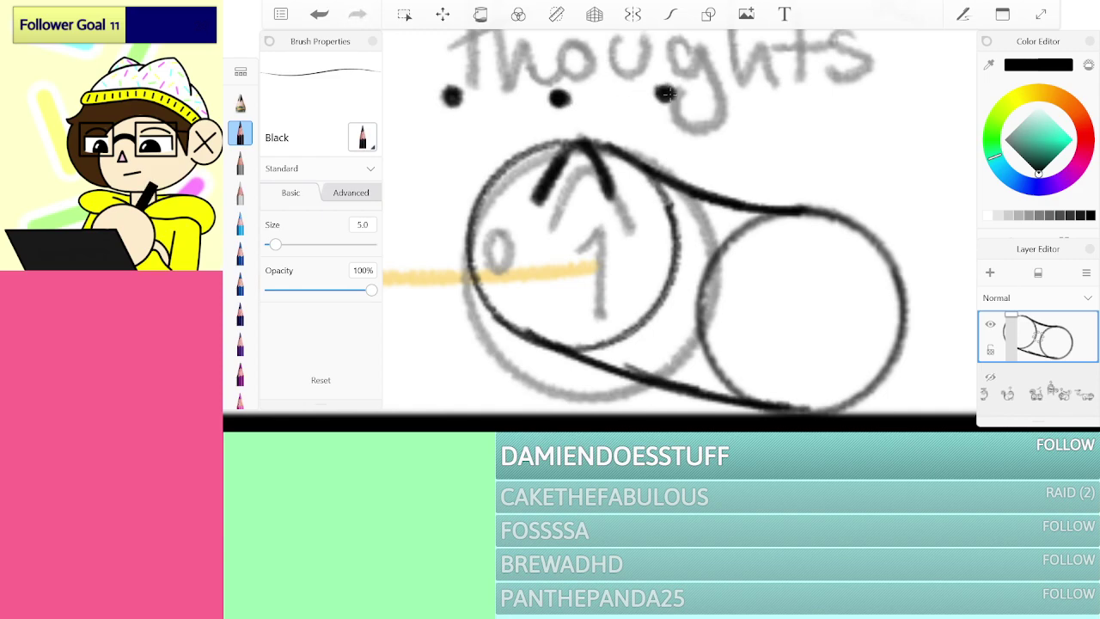
Step: Draw the cat's eye and nose at the left edge of the head, and a wavy icing line across the forehead
drag(494, 223, 496, 225)
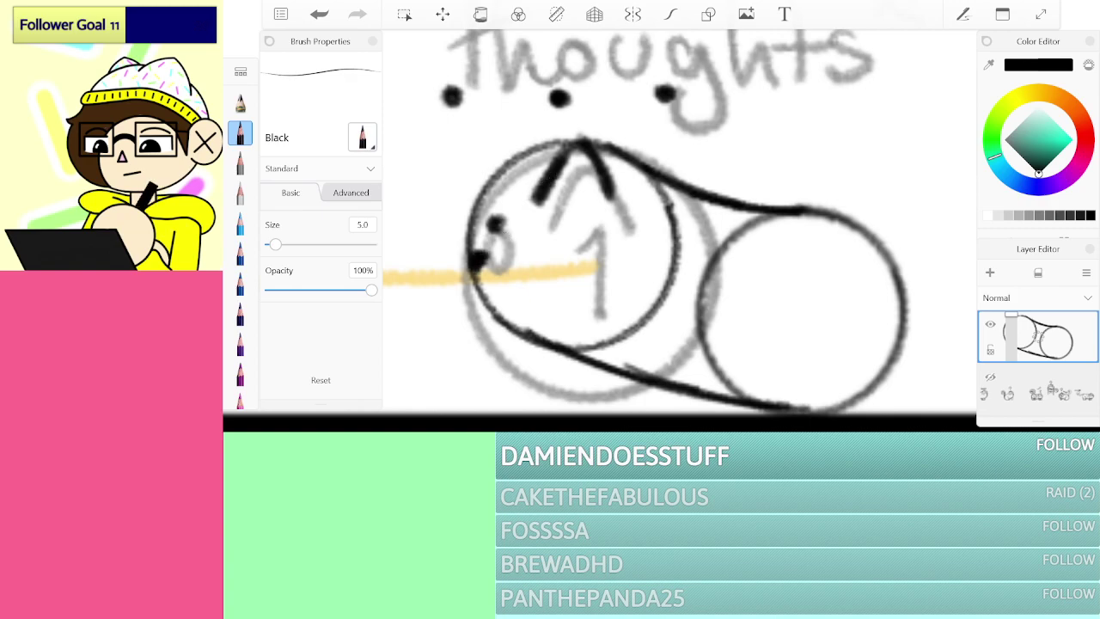
mouse_move(486, 177)
mouse_down()
mouse_move(523, 229)
mouse_move(573, 208)
mouse_move(620, 215)
mouse_move(656, 177)
mouse_up()
Step: Draw a rounded, wavy-topped shape below the cat's face and a short front leg beneath it reaching the ground
scroll(679, 223, down, 1)
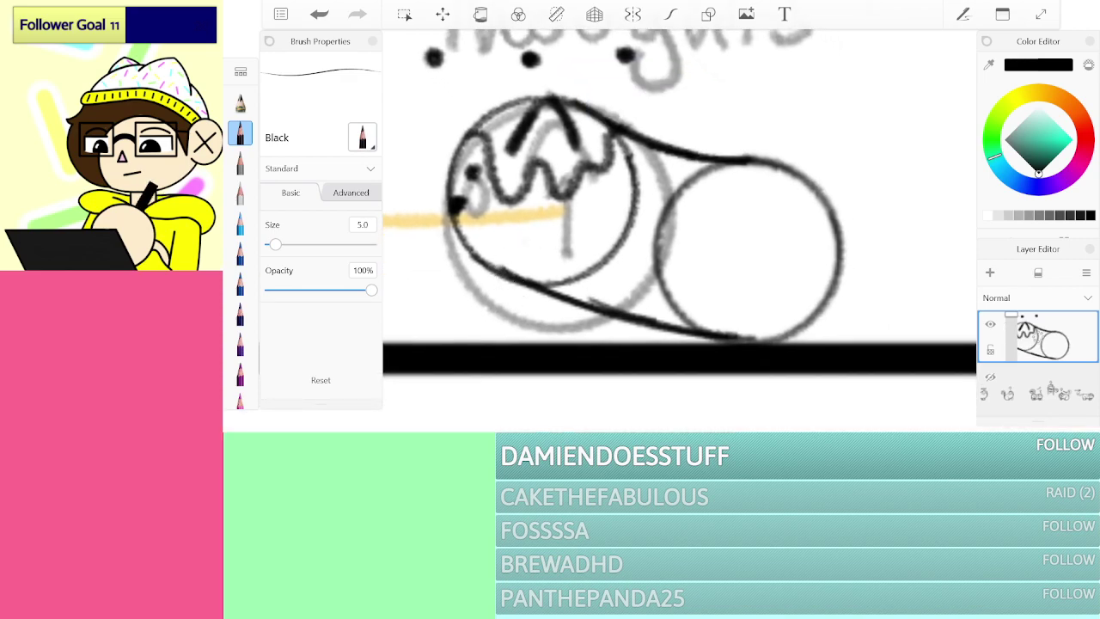
drag(468, 249, 519, 304)
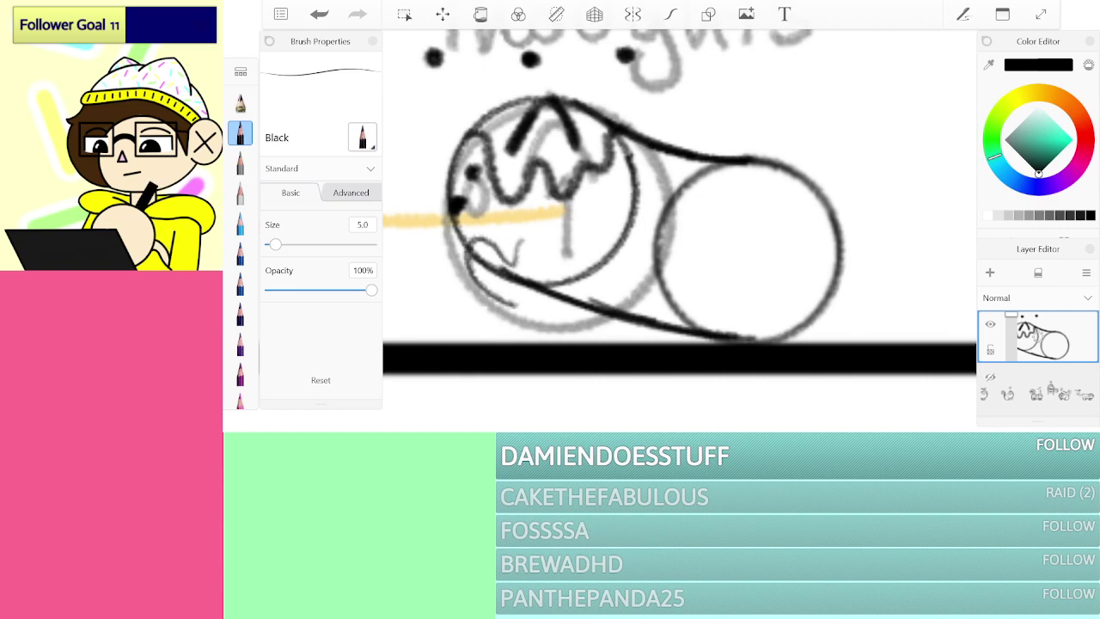
key(ctrl+z)
mouse_move(535, 230)
mouse_down()
mouse_move(519, 243)
mouse_move(570, 256)
mouse_move(527, 240)
mouse_move(519, 260)
mouse_move(493, 234)
mouse_move(457, 276)
mouse_move(513, 306)
mouse_move(571, 251)
mouse_up()
key(ctrl+z)
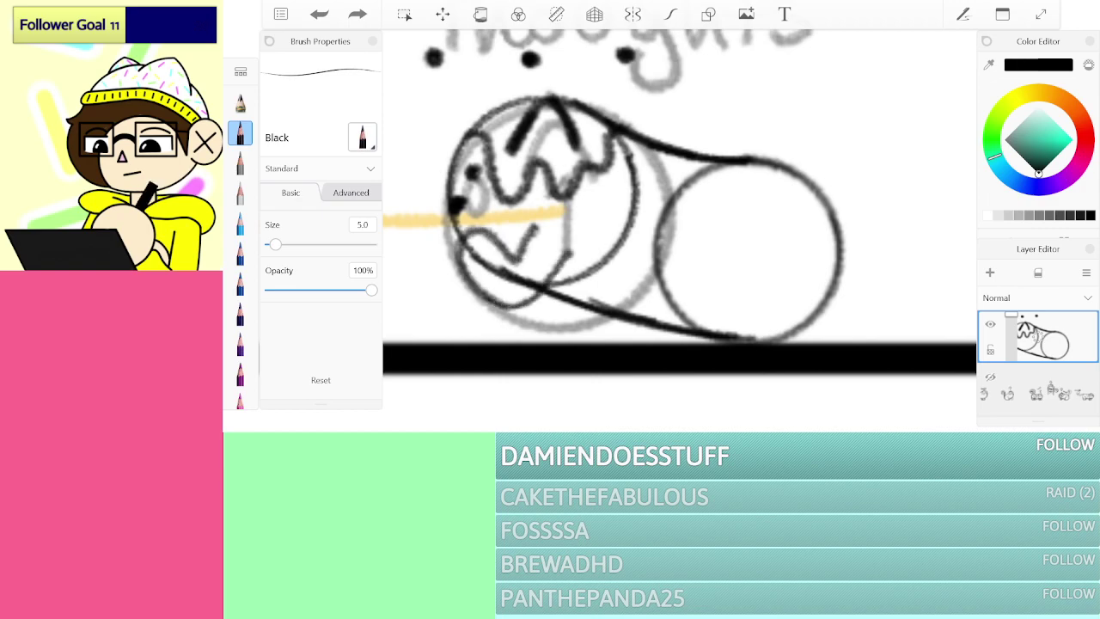
mouse_move(502, 333)
mouse_down()
mouse_move(526, 344)
mouse_move(561, 298)
mouse_move(526, 342)
mouse_up()
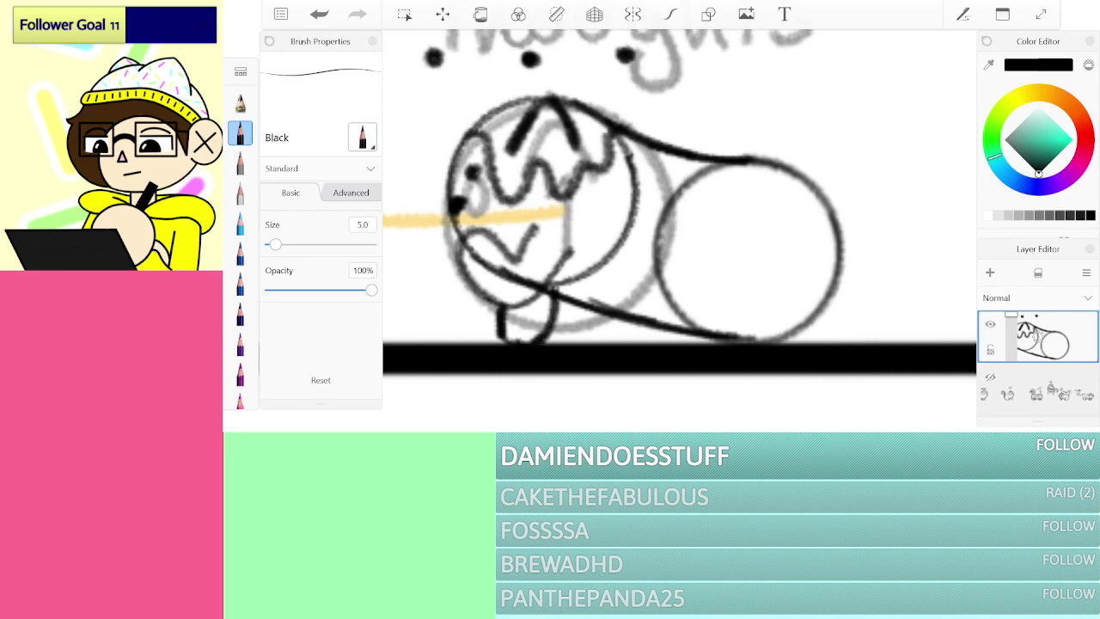
Step: Draw the curved haunch and small hind foot inside the cat's rear body circle
mouse_move(751, 240)
mouse_down()
mouse_move(702, 250)
mouse_move(700, 320)
mouse_up()
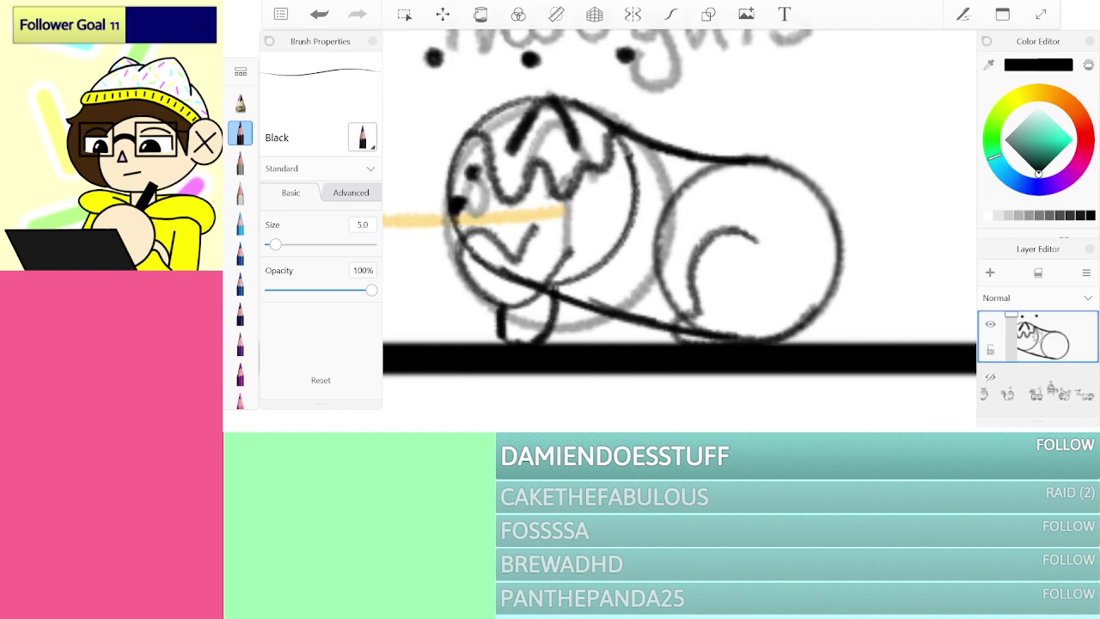
mouse_move(806, 153)
mouse_down()
mouse_move(827, 126)
mouse_move(813, 90)
mouse_move(793, 108)
mouse_up()
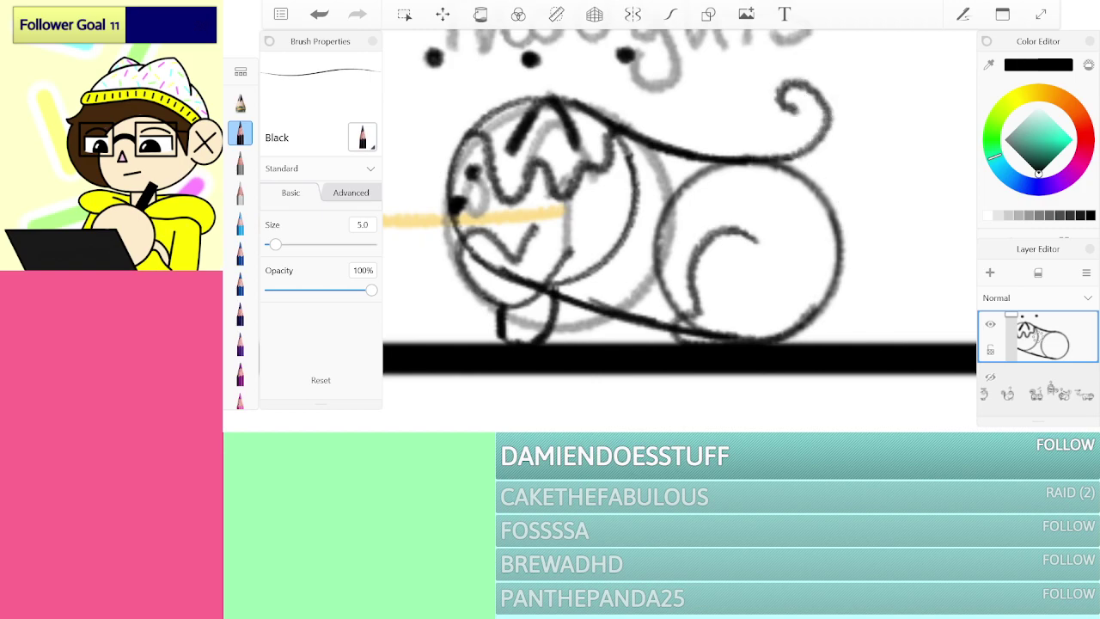
scroll(679, 224, down, 3)
key(ctrl+z)
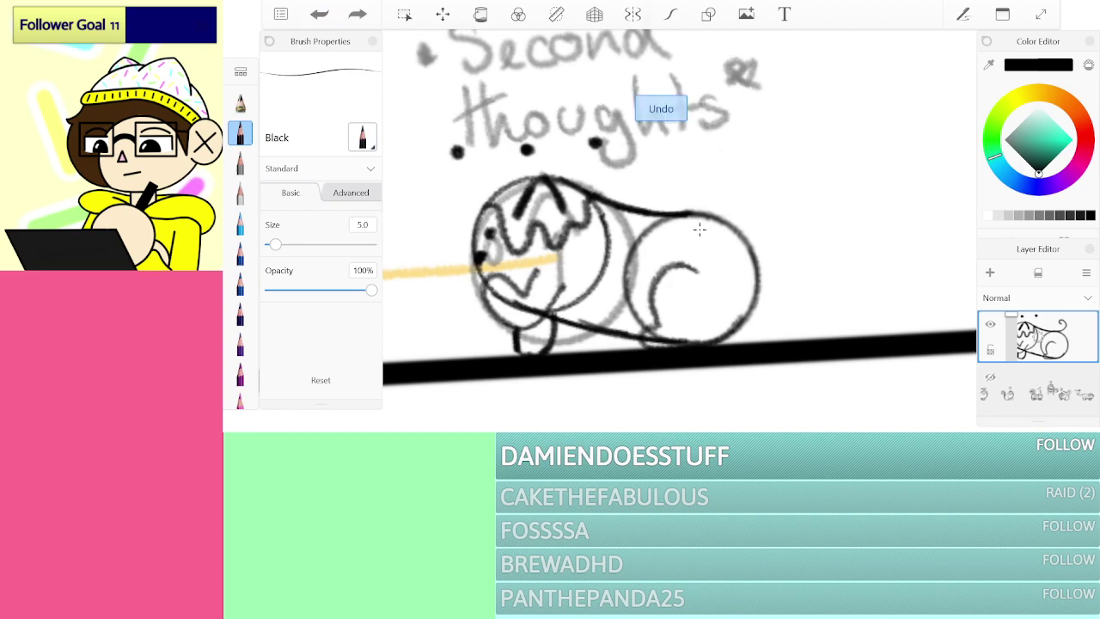
mouse_move(789, 250)
mouse_down()
mouse_move(791, 294)
mouse_move(720, 341)
mouse_move(644, 309)
mouse_move(660, 240)
mouse_up()
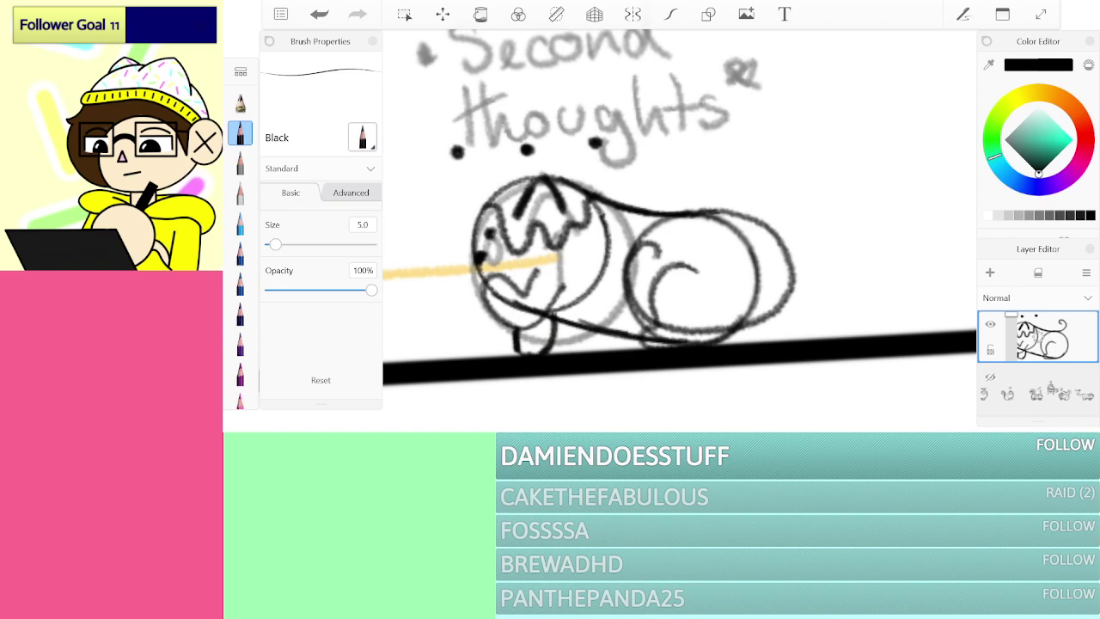
drag(730, 172, 761, 151)
scroll(679, 206, down, 1)
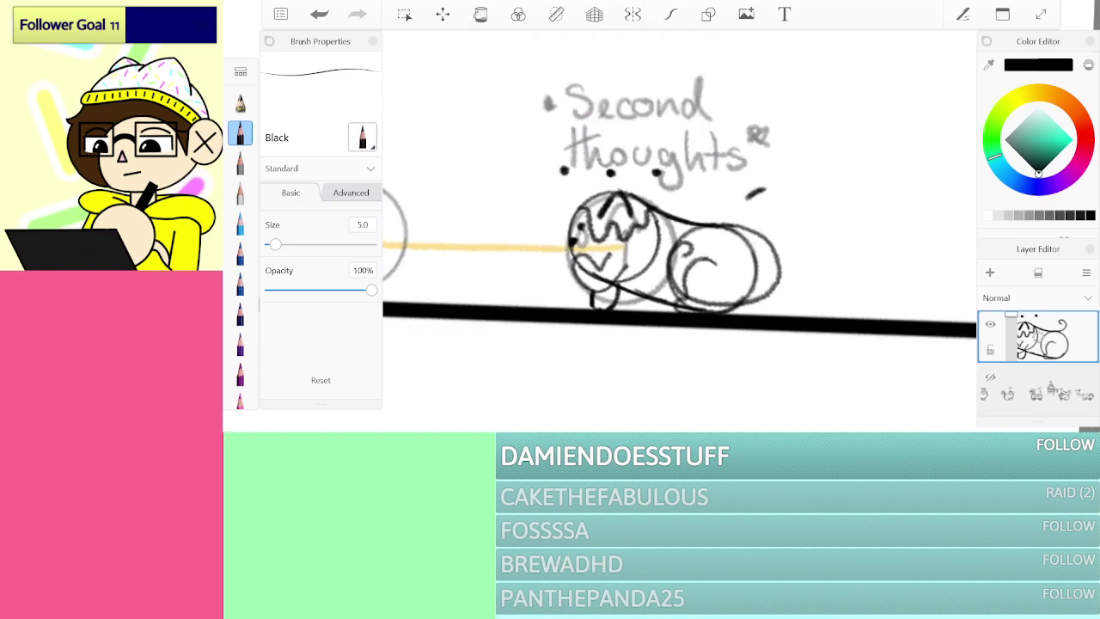
scroll(678, 215, up, 1)
key(ctrl+z)
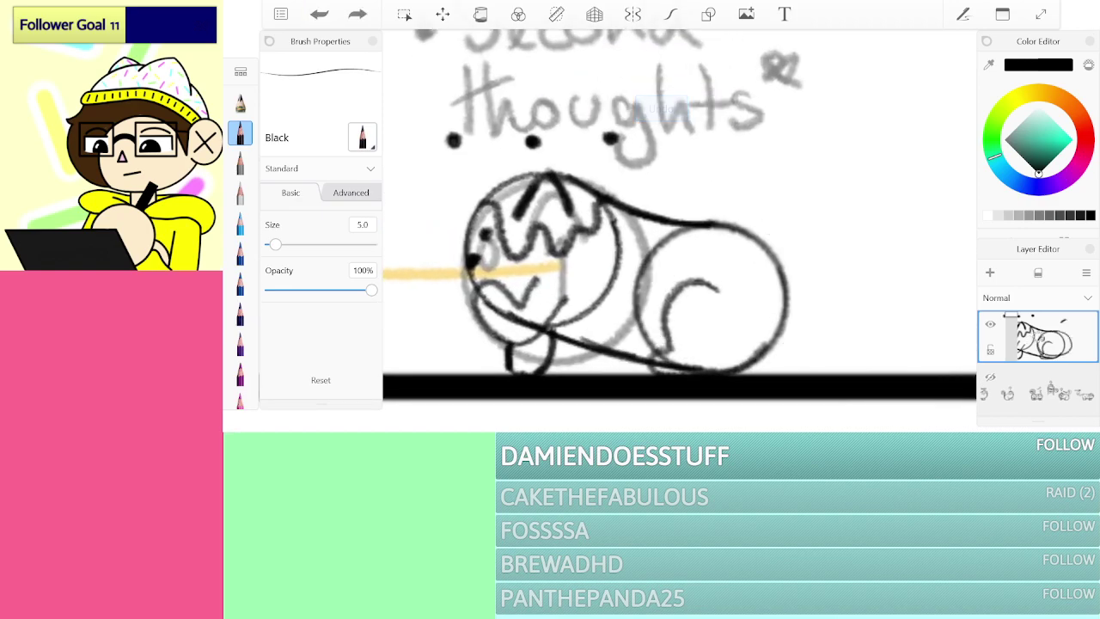
drag(710, 223, 831, 225)
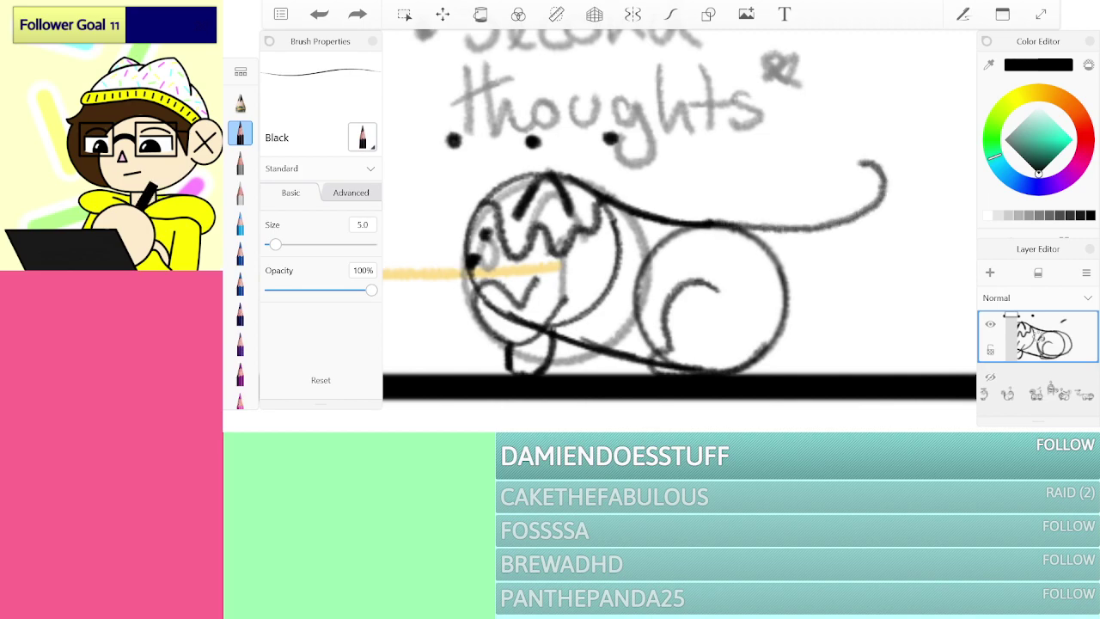
mouse_move(840, 181)
mouse_down()
mouse_move(822, 204)
mouse_move(817, 146)
mouse_move(865, 131)
mouse_move(929, 157)
mouse_move(925, 217)
mouse_move(809, 258)
mouse_up()
click(320, 15)
click(319, 15)
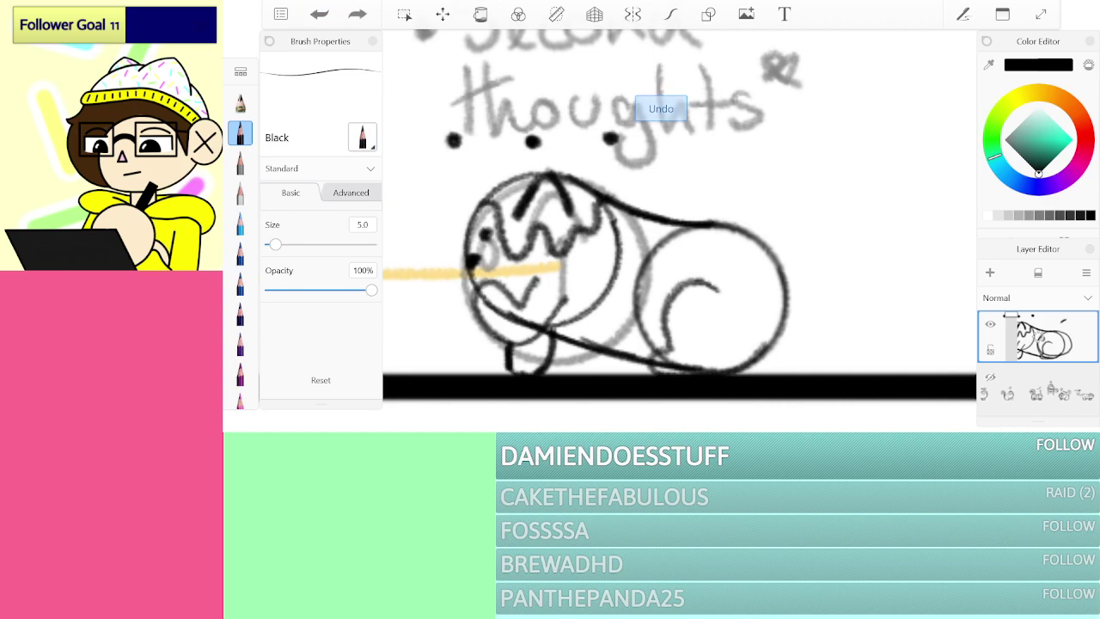
Step: Draw the cat's tail as two roughly parallel lines sweeping back from the rump and curling upward at the end
scroll(678, 232, up, 3)
mouse_move(771, 146)
mouse_down()
mouse_move(612, 228)
mouse_move(531, 335)
mouse_move(516, 376)
mouse_up()
mouse_move(635, 156)
mouse_down()
mouse_move(468, 371)
mouse_move(462, 395)
mouse_up()
scroll(601, 224, down, 3)
scroll(601, 223, up, 3)
key(ctrl+z)
mouse_move(479, 326)
mouse_down()
mouse_move(542, 225)
mouse_move(745, 120)
mouse_move(662, 269)
mouse_move(764, 268)
mouse_up()
mouse_move(688, 241)
mouse_down()
mouse_move(738, 190)
mouse_move(751, 120)
mouse_move(744, 76)
mouse_move(675, 48)
mouse_move(625, 59)
mouse_move(594, 98)
mouse_move(597, 116)
mouse_move(642, 57)
mouse_move(600, 119)
mouse_up()
mouse_move(765, 268)
mouse_down()
mouse_move(698, 353)
mouse_move(758, 271)
mouse_move(756, 173)
mouse_move(740, 153)
mouse_move(658, 120)
mouse_move(569, 154)
mouse_move(541, 197)
mouse_move(541, 236)
mouse_up()
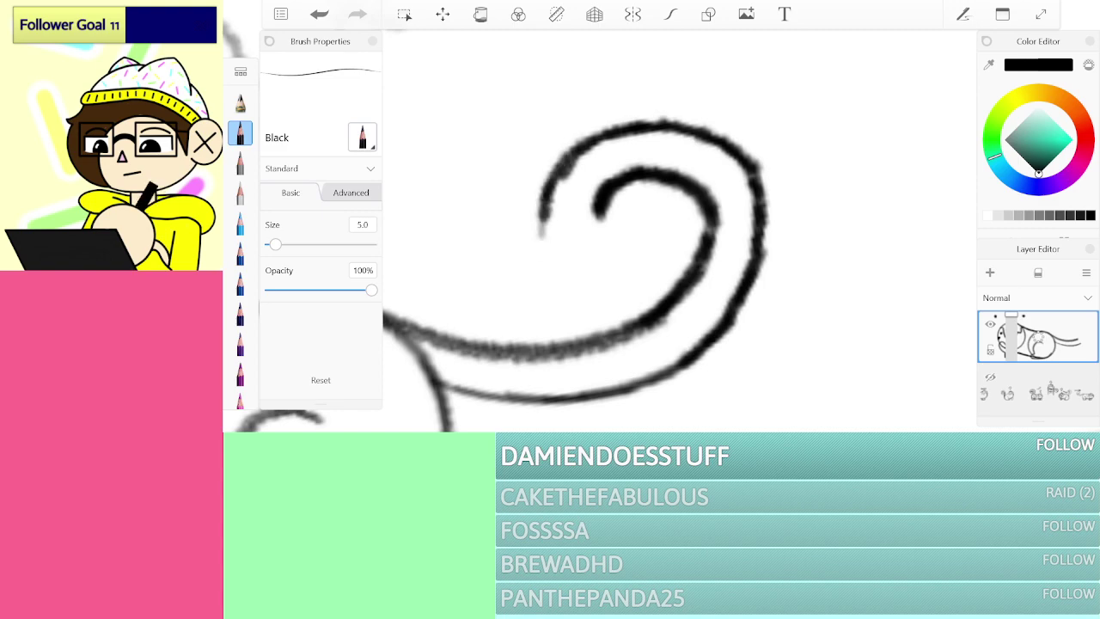
Step: Finish the tail tip with an inward spiral that joins the tail's inner and outer lines
drag(598, 209, 626, 272)
mouse_move(543, 191)
mouse_down()
mouse_move(537, 280)
mouse_move(607, 287)
mouse_up()
mouse_move(550, 280)
mouse_down()
mouse_move(617, 280)
mouse_move(633, 265)
mouse_up()
mouse_move(587, 287)
mouse_down()
mouse_move(634, 242)
mouse_move(615, 239)
mouse_up()
drag(604, 287, 631, 272)
drag(588, 212, 634, 270)
mouse_move(550, 179)
mouse_down()
mouse_move(607, 163)
mouse_move(632, 186)
mouse_up()
key(ctrl+z)
mouse_move(567, 179)
mouse_down()
mouse_move(611, 169)
mouse_move(584, 184)
mouse_up()
scroll(679, 232, down, 10)
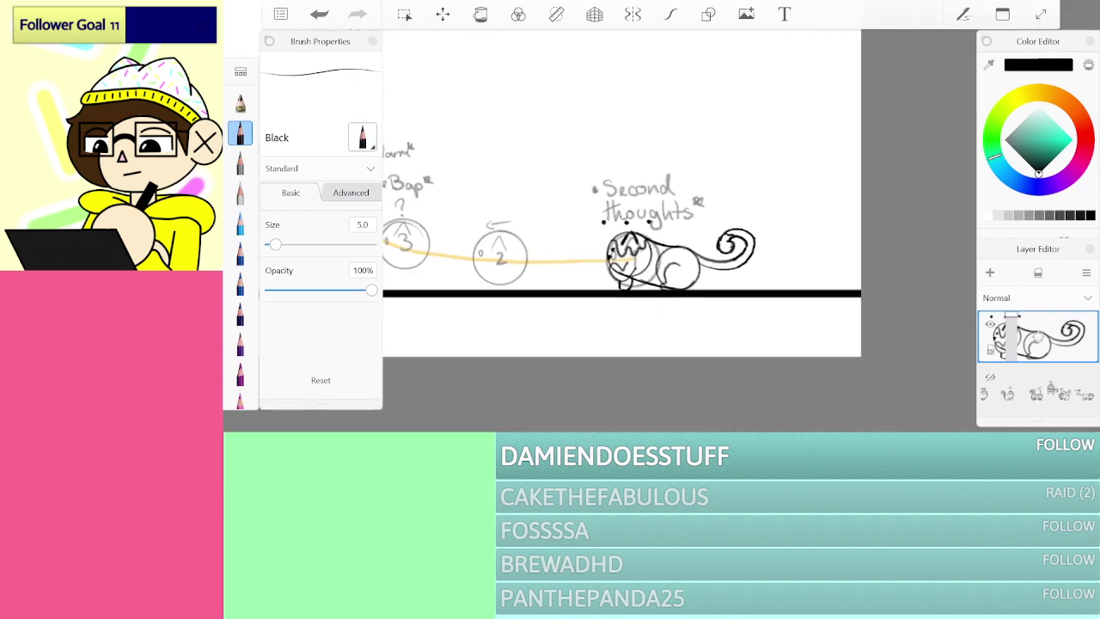
scroll(679, 232, up, 5)
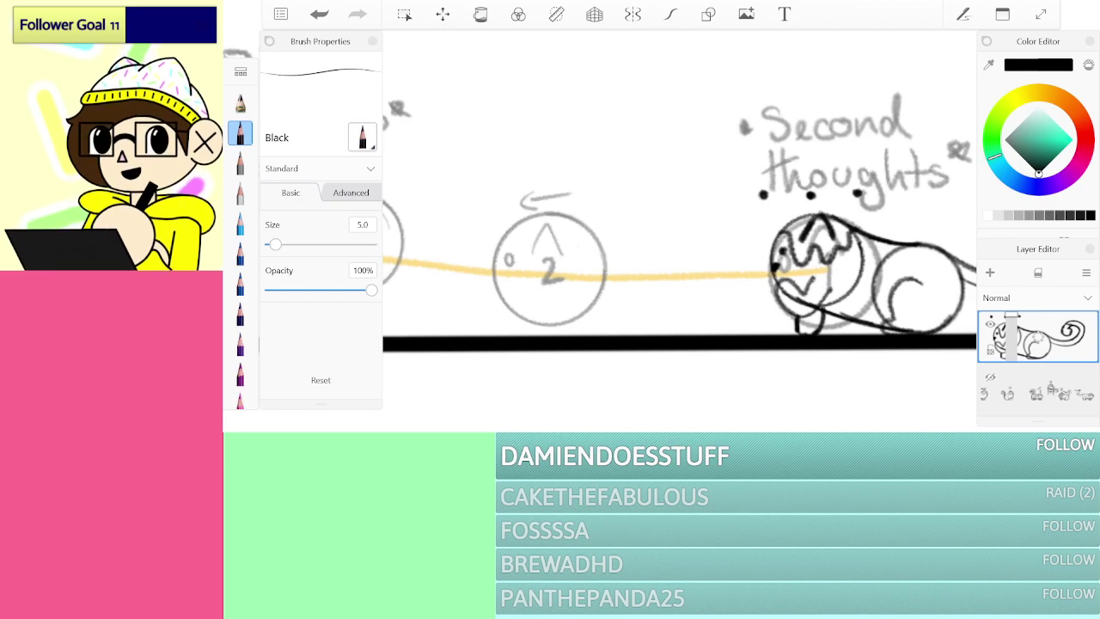
scroll(425, 262, up, 3)
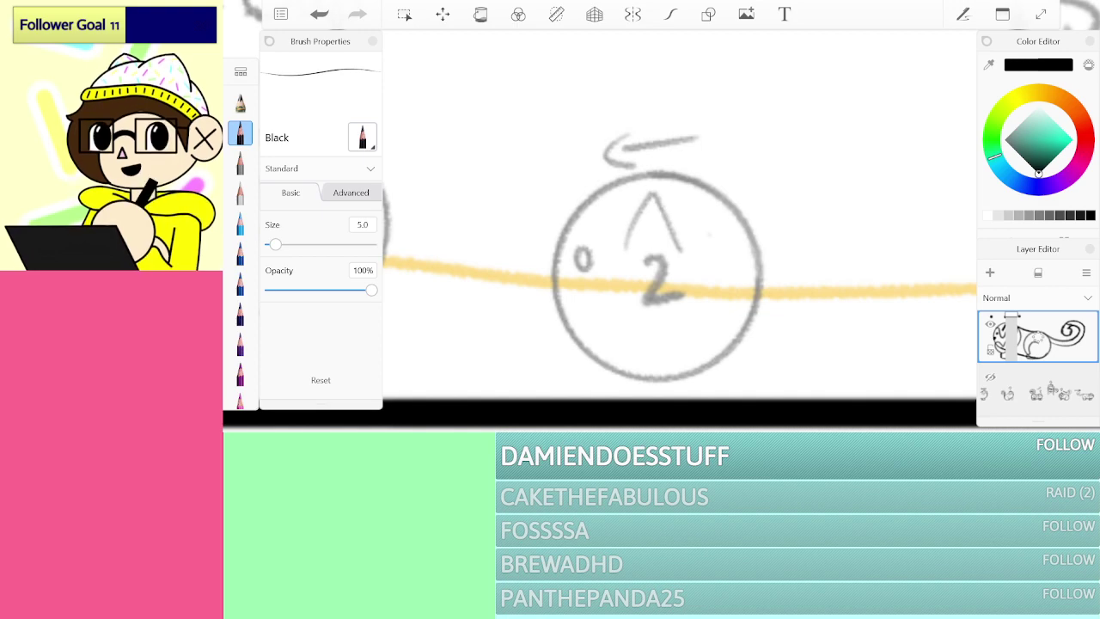
scroll(740, 251, down, 5)
scroll(726, 260, down, 3)
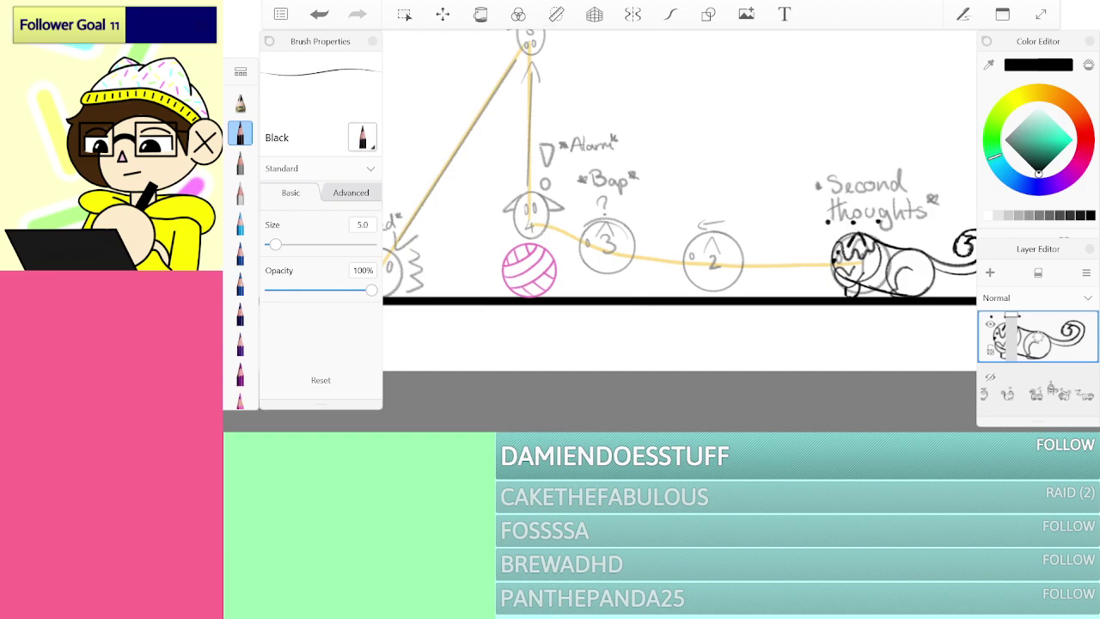
scroll(554, 237, up, 10)
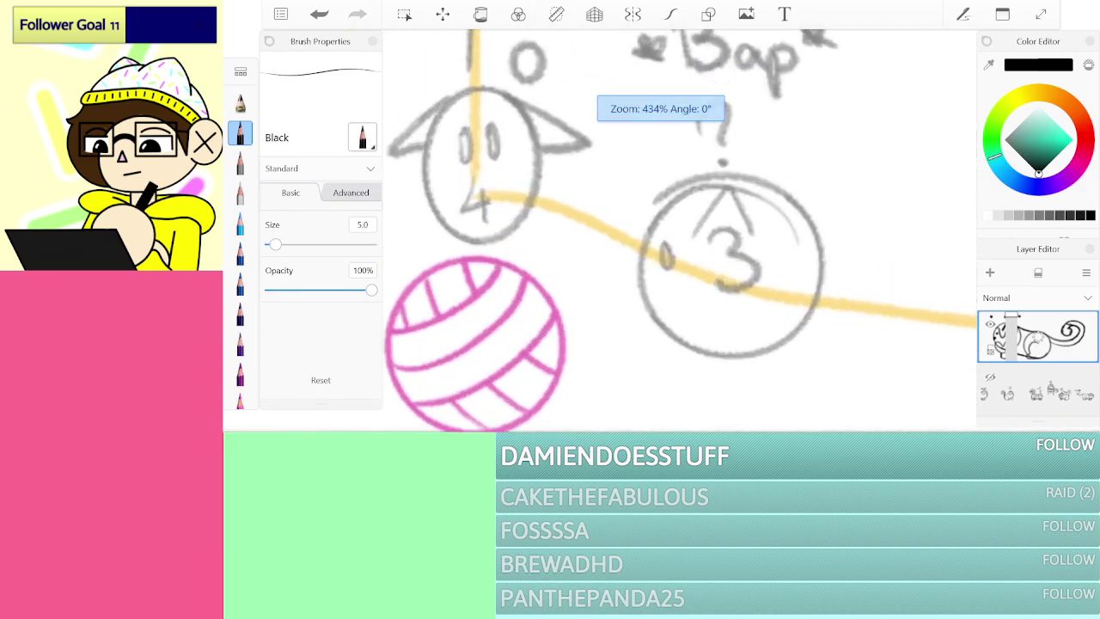
mouse_move(698, 172)
mouse_down()
mouse_move(670, 323)
mouse_move(637, 144)
mouse_move(563, 187)
mouse_move(718, 253)
mouse_move(597, 137)
mouse_up()
key(ctrl+z)
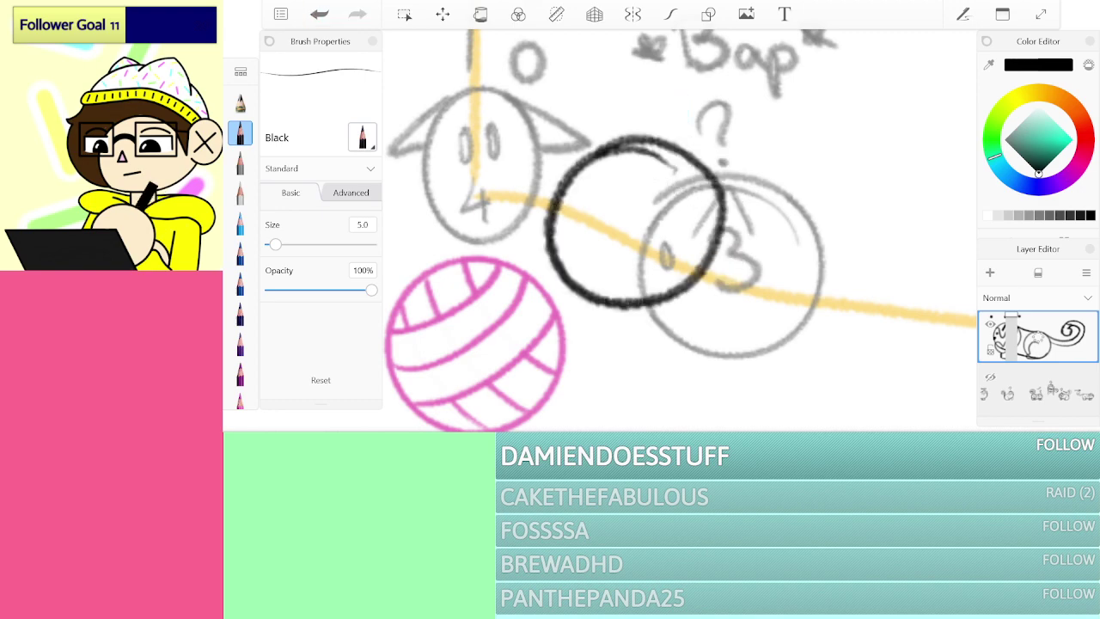
key(ctrl+z)
mouse_move(646, 168)
mouse_down()
mouse_move(576, 148)
mouse_move(606, 286)
mouse_move(689, 172)
mouse_move(605, 160)
mouse_move(545, 276)
mouse_move(687, 254)
mouse_move(554, 197)
mouse_up()
key(ctrl+z)
Step: Turn on Predictive Stroke and draw a black head circle between guide heads 3 and 4, above the yarn ball
click(671, 14)
key(ctrl+z)
mouse_move(670, 163)
mouse_down()
mouse_move(543, 232)
mouse_move(704, 202)
mouse_move(666, 153)
mouse_up()
drag(731, 267, 664, 237)
mouse_move(729, 268)
mouse_down()
mouse_move(631, 353)
mouse_move(795, 336)
mouse_move(660, 270)
mouse_up()
key(ctrl+z)
mouse_move(731, 275)
mouse_down()
mouse_move(640, 318)
mouse_move(698, 398)
mouse_move(778, 352)
mouse_move(769, 297)
mouse_move(679, 268)
mouse_up()
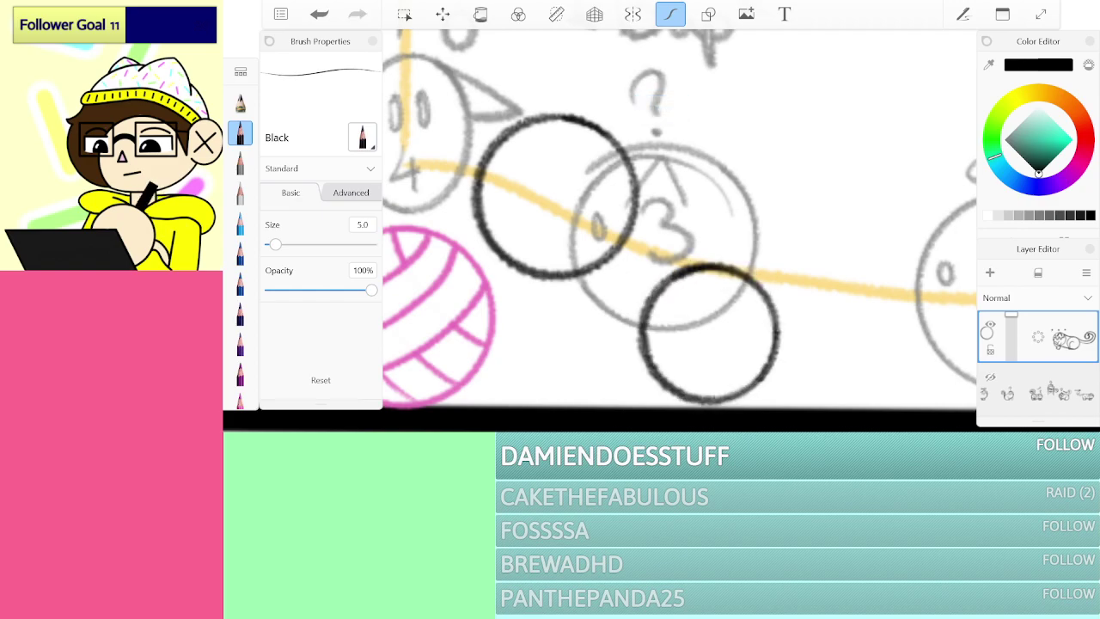
key(ctrl+z)
Step: Add a new layer and trace the head circle on it at the same size
click(989, 273)
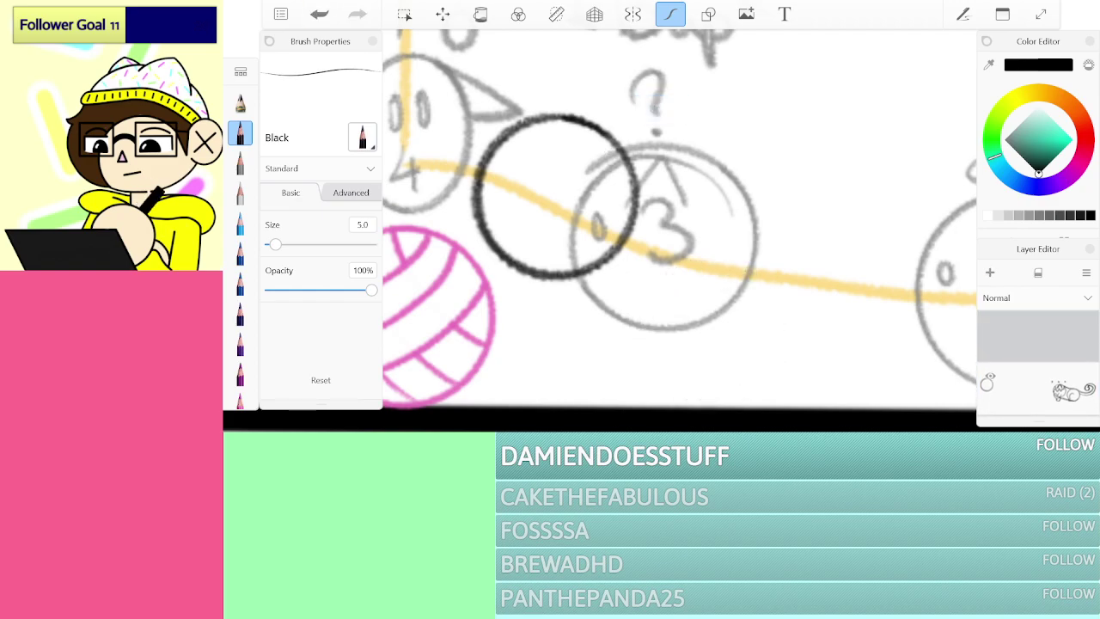
mouse_move(586, 132)
mouse_down()
mouse_move(559, 114)
mouse_move(506, 122)
mouse_up()
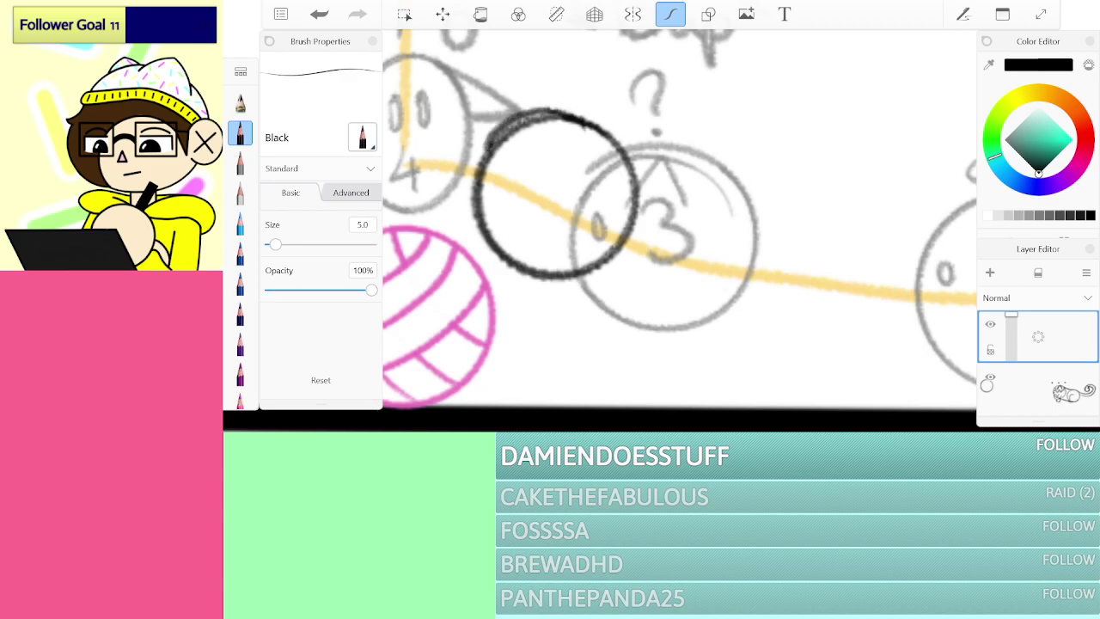
key(ctrl+z)
mouse_move(590, 120)
mouse_down()
mouse_move(503, 127)
mouse_move(474, 206)
mouse_move(512, 268)
mouse_up()
mouse_move(633, 232)
mouse_down()
mouse_move(634, 155)
mouse_move(583, 115)
mouse_up()
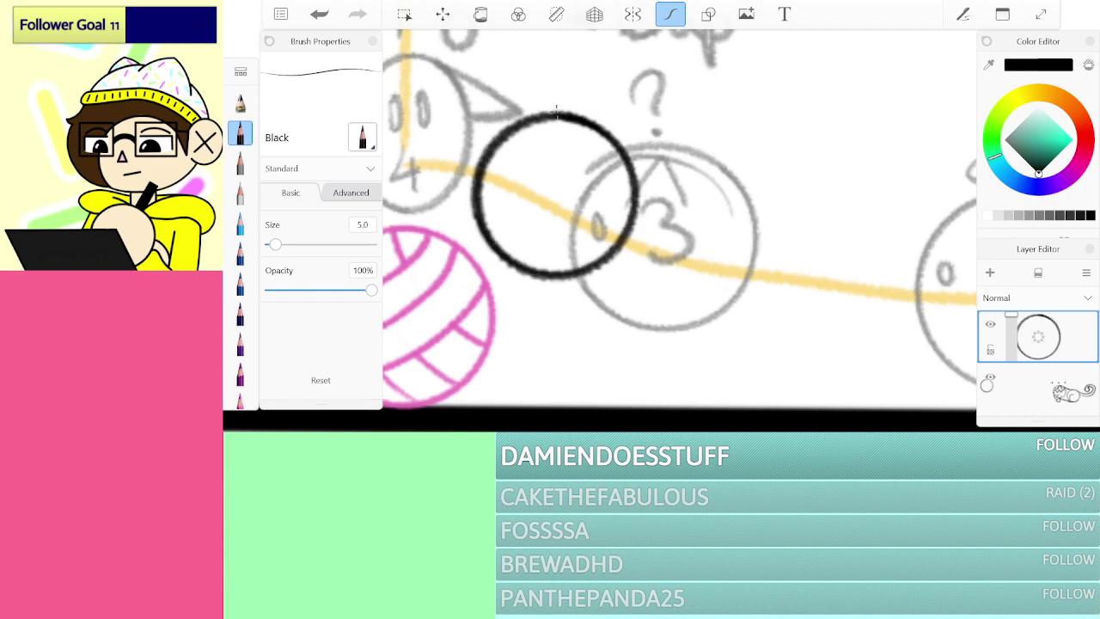
Step: Move the traced circle to rest on the ground below guide circle 3 and merge its layer into the sketch layer
key(ctrl+v)
drag(658, 214, 803, 343)
mouse_move(700, 324)
mouse_down()
mouse_move(678, 314)
mouse_move(700, 324)
mouse_up()
click(794, 47)
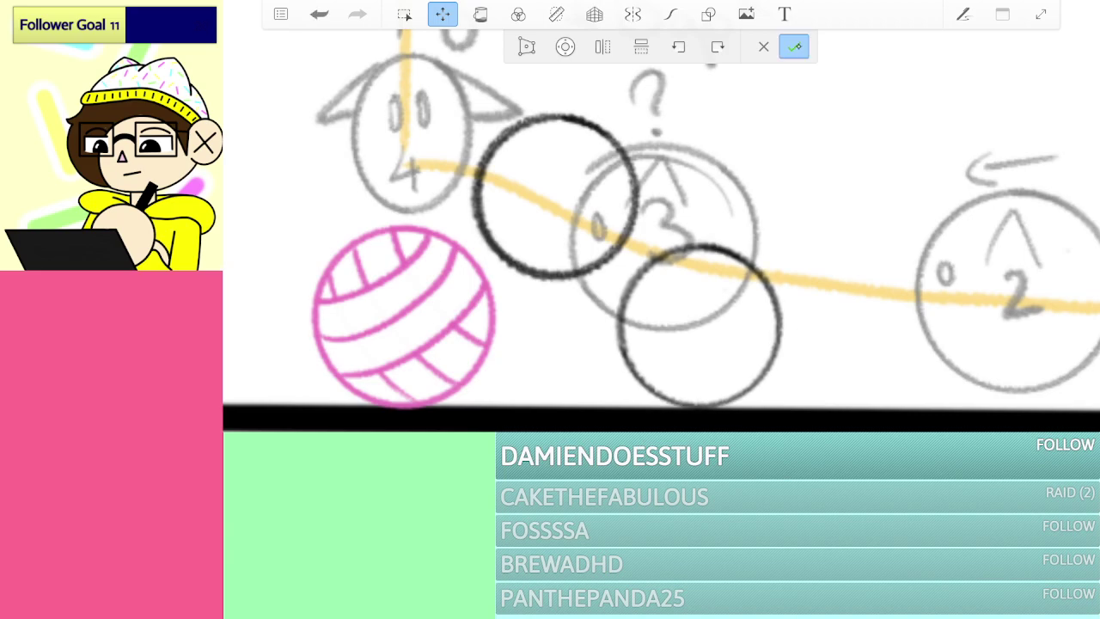
key(ctrl+e)
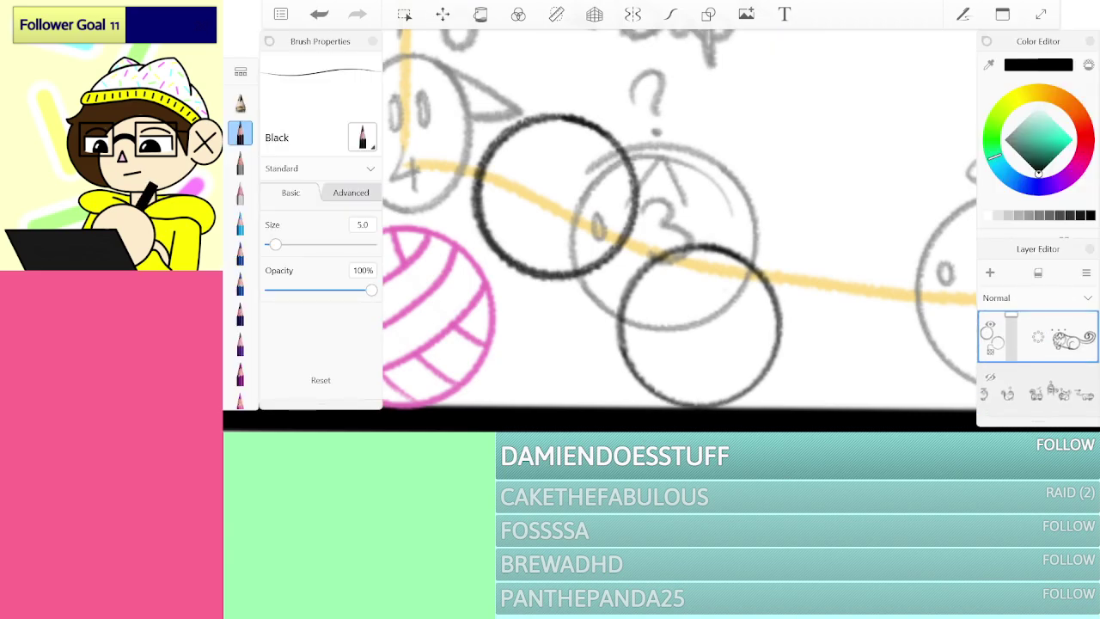
Step: Join the head and body circles with a thick curved belly line and a sloping back line
scroll(660, 232, up, 4)
scroll(660, 232, down, 5)
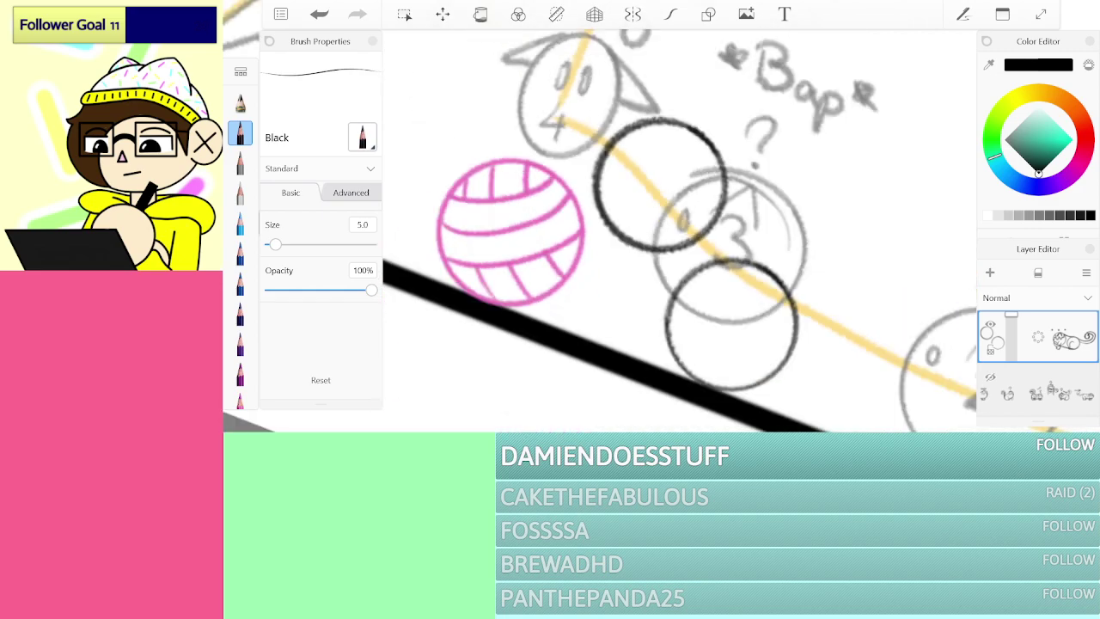
scroll(660, 232, up, 3)
mouse_move(490, 325)
mouse_down()
mouse_move(640, 206)
mouse_move(721, 165)
mouse_move(805, 144)
mouse_up()
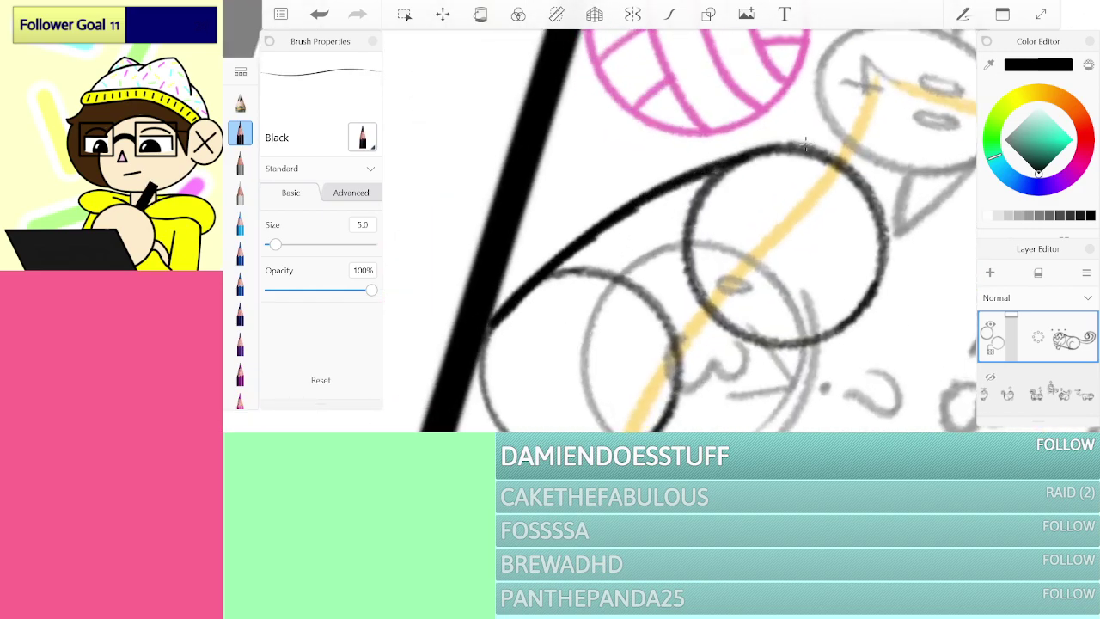
drag(697, 354, 693, 272)
mouse_move(645, 342)
mouse_down()
mouse_move(756, 285)
mouse_move(811, 273)
mouse_up()
Step: Draw a curved haunch and small hind foot inside the lower body circle
scroll(678, 230, down, 5)
scroll(679, 230, up, 5)
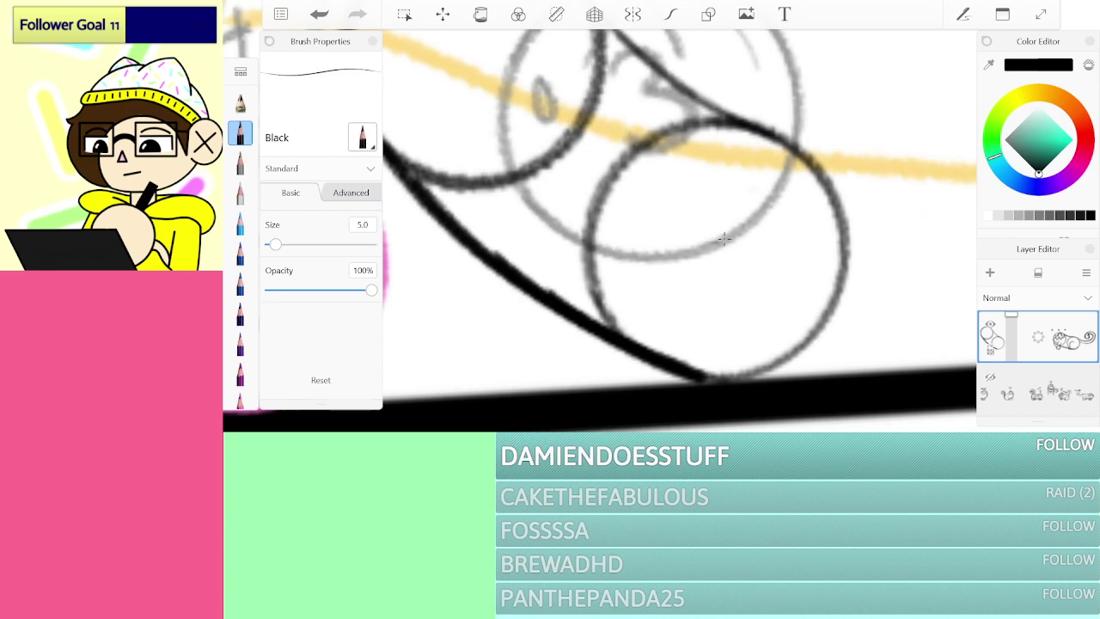
mouse_move(738, 227)
mouse_down()
mouse_move(693, 219)
mouse_move(645, 303)
mouse_move(658, 344)
mouse_move(606, 378)
mouse_move(773, 370)
mouse_move(833, 314)
mouse_move(849, 273)
mouse_up()
scroll(601, 232, down, 4)
scroll(601, 232, up, 2)
scroll(533, 241, up, 3)
mouse_move(601, 340)
mouse_down()
mouse_move(697, 325)
mouse_move(807, 219)
mouse_move(756, 91)
mouse_move(679, 153)
mouse_up()
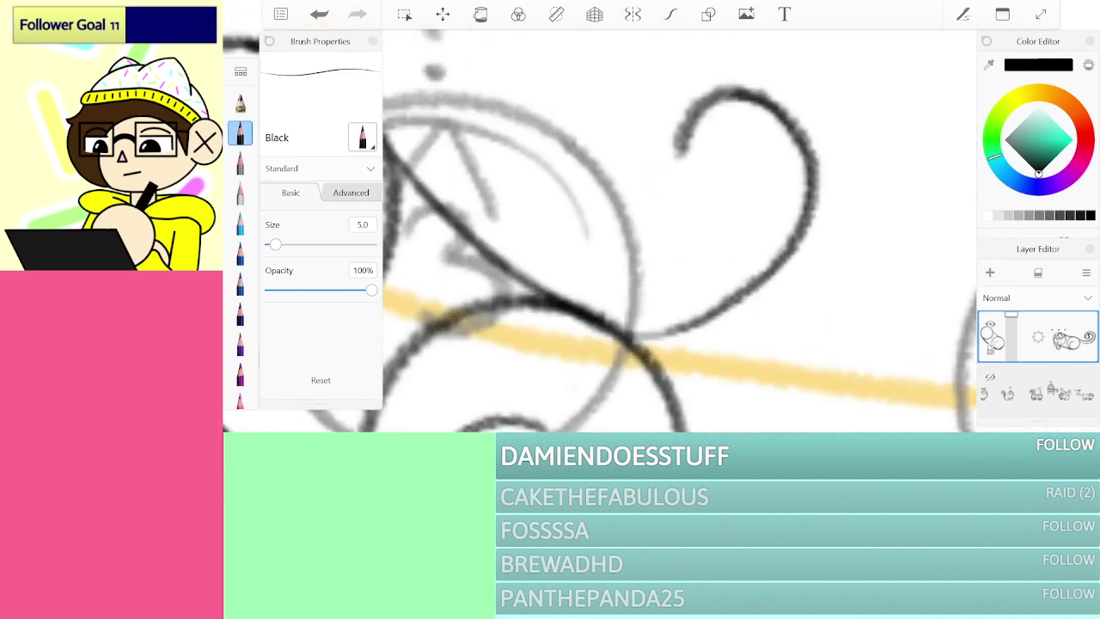
scroll(602, 231, down, 2)
key(ctrl+z)
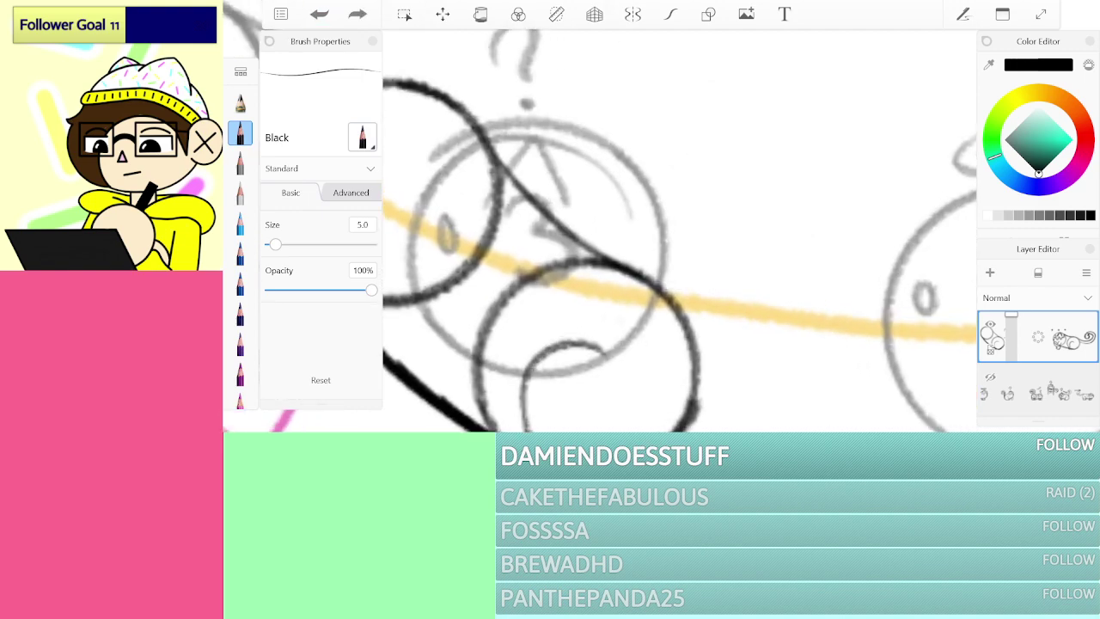
Step: Draw a raised, double-lined tail rising from the rump of the body circle and ending in a large inward spiral
mouse_move(694, 343)
mouse_down()
mouse_move(732, 232)
mouse_move(812, 165)
mouse_move(808, 53)
mouse_move(641, 72)
mouse_move(645, 153)
mouse_move(723, 151)
mouse_move(707, 99)
mouse_move(694, 118)
mouse_move(703, 164)
mouse_up()
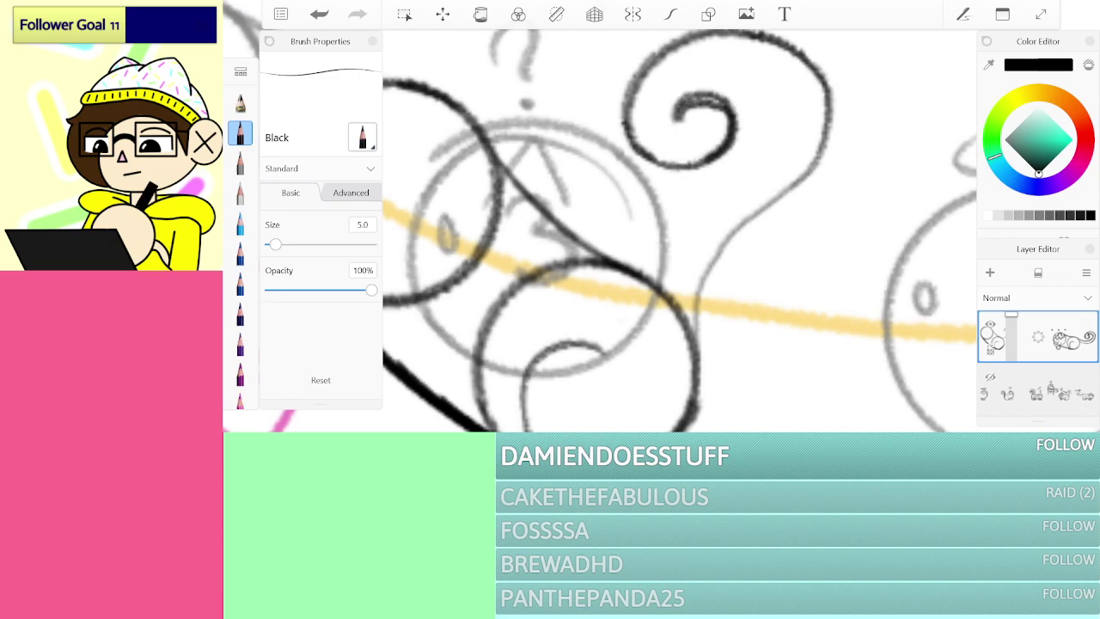
mouse_move(693, 327)
mouse_down()
mouse_move(692, 342)
mouse_move(694, 285)
mouse_move(709, 258)
mouse_move(794, 182)
mouse_move(826, 127)
mouse_up()
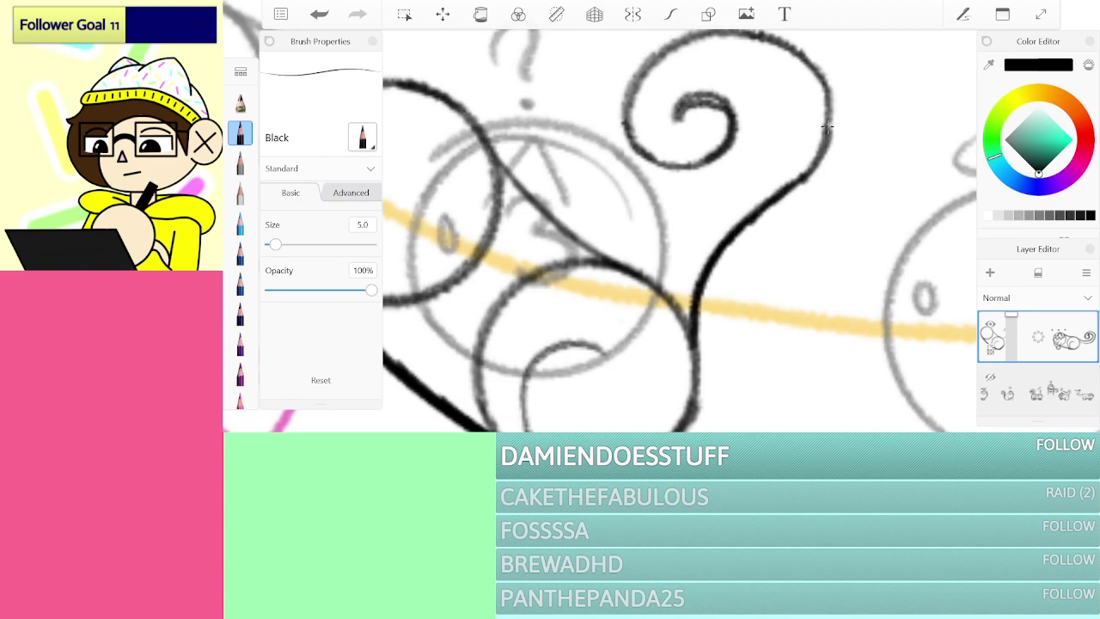
mouse_move(679, 120)
mouse_down()
mouse_move(691, 81)
mouse_move(734, 68)
mouse_move(785, 93)
mouse_move(791, 125)
mouse_move(776, 159)
mouse_move(699, 213)
mouse_move(657, 297)
mouse_up()
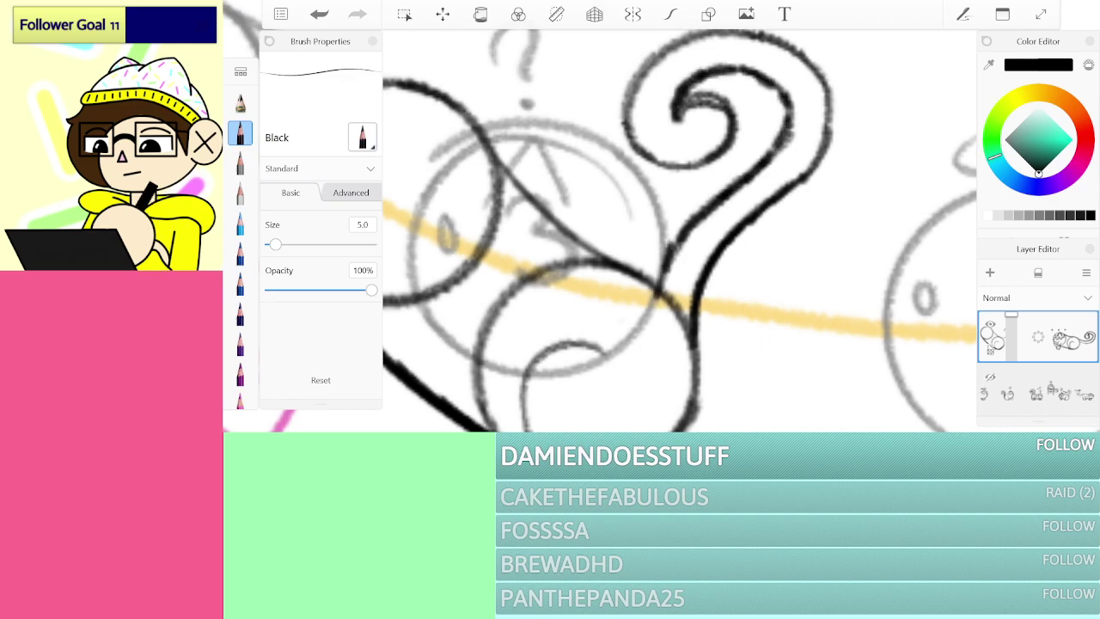
drag(641, 86, 696, 65)
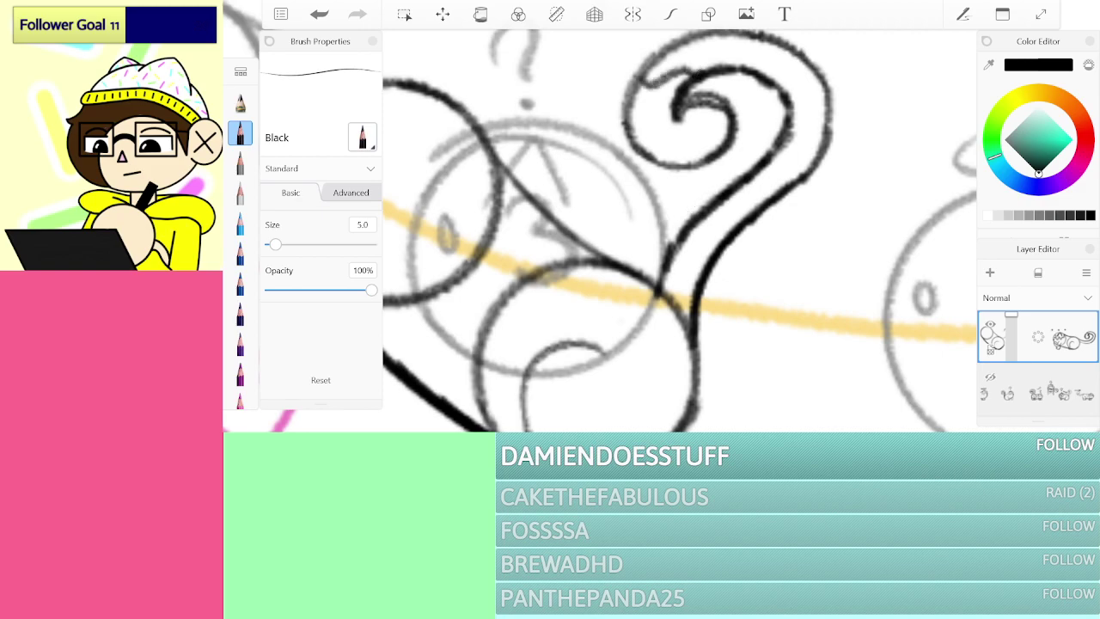
Step: Draw a pointed ear, a wavy icing line across the forehead, and the eye and nose on the cat's head circle
scroll(679, 232, down, 3)
scroll(533, 197, up, 3)
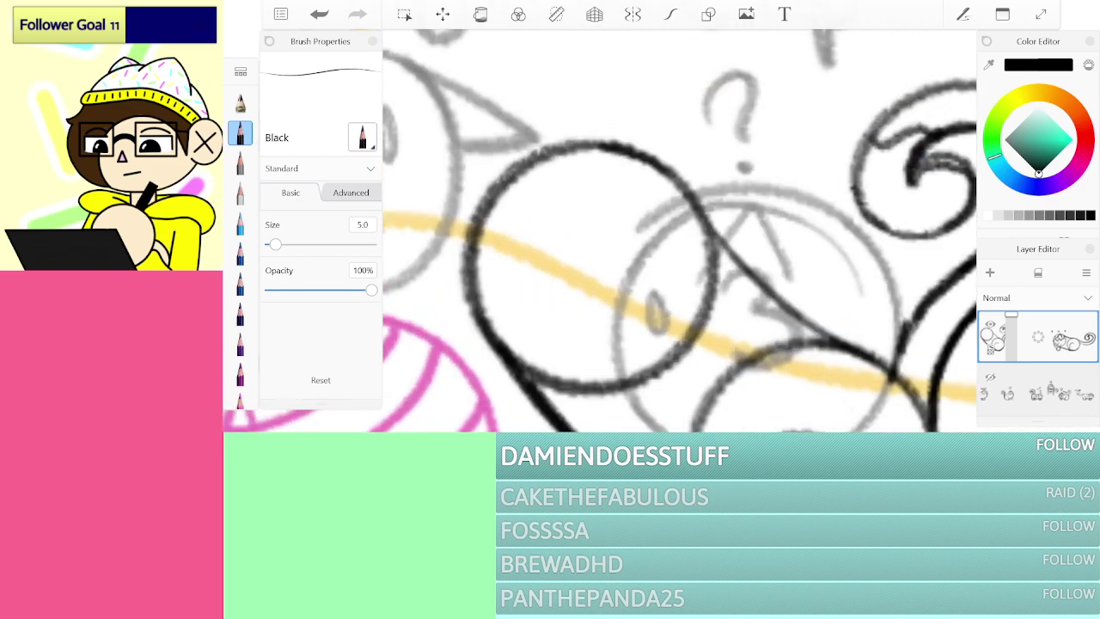
mouse_move(551, 213)
mouse_down()
mouse_move(595, 157)
mouse_move(635, 211)
mouse_up()
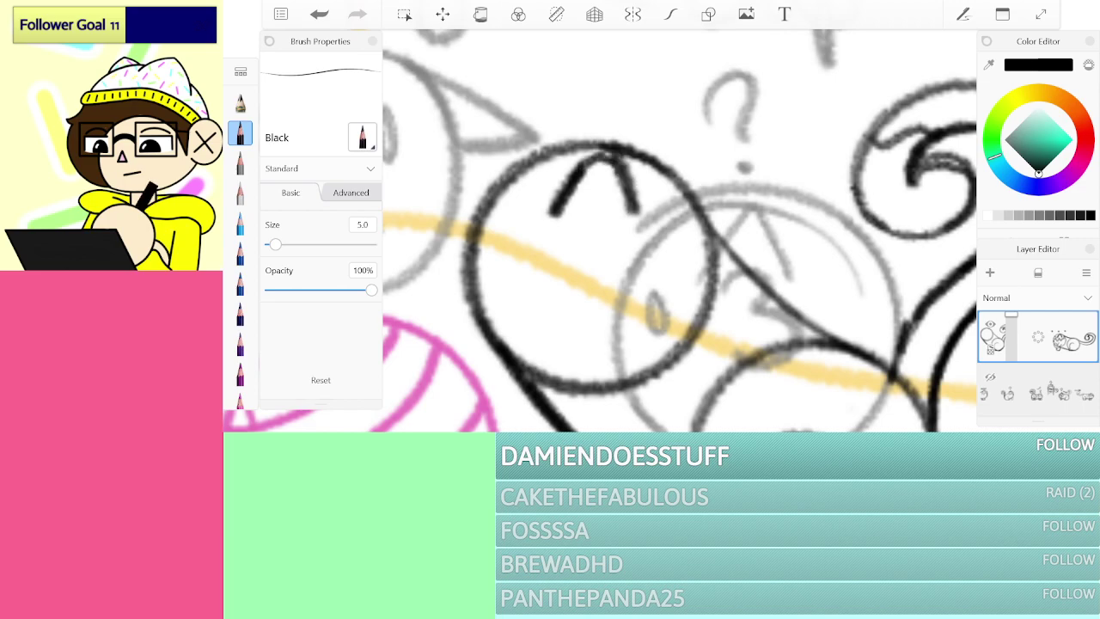
key(ctrl+z)
mouse_move(556, 210)
mouse_down()
mouse_move(600, 158)
mouse_move(640, 220)
mouse_up()
mouse_move(500, 187)
mouse_down()
mouse_move(577, 236)
mouse_move(635, 249)
mouse_move(689, 185)
mouse_up()
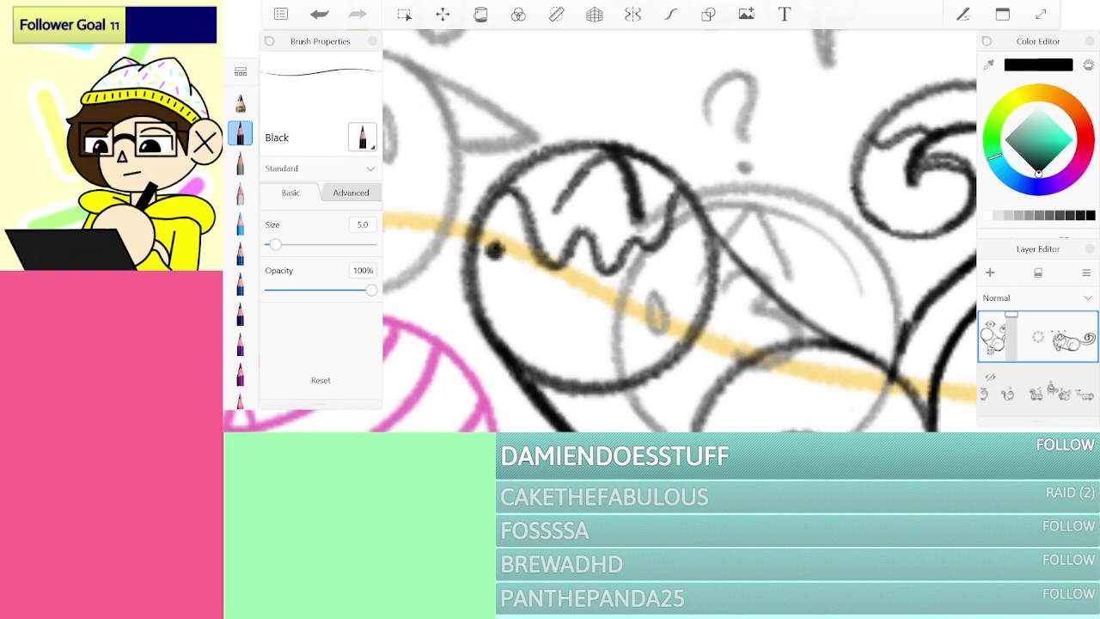
scroll(678, 230, down, 5)
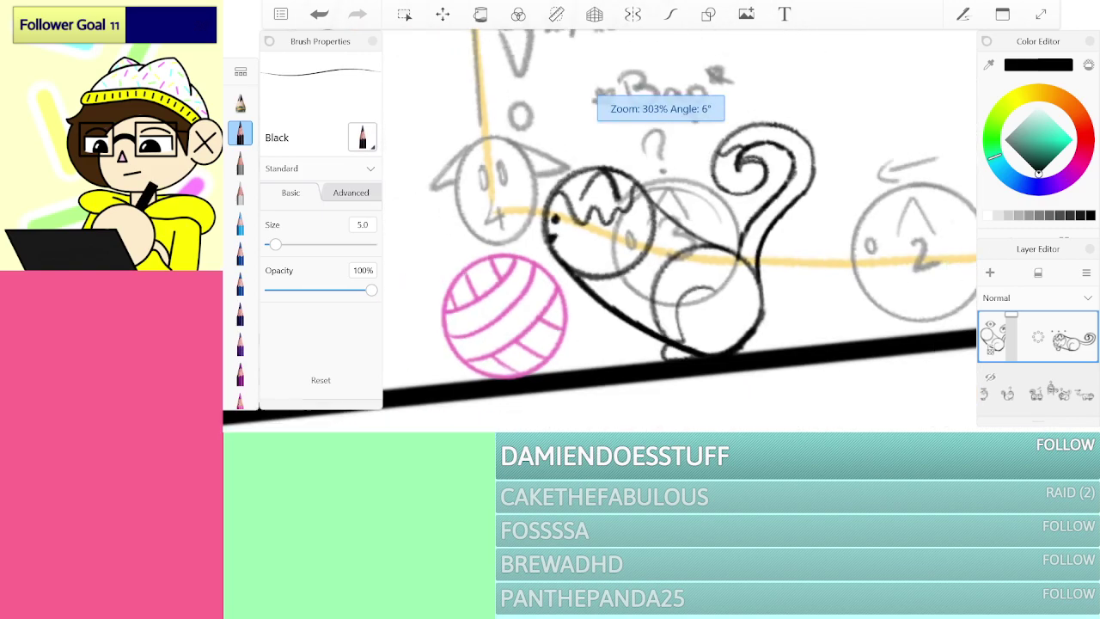
scroll(679, 230, up, 3)
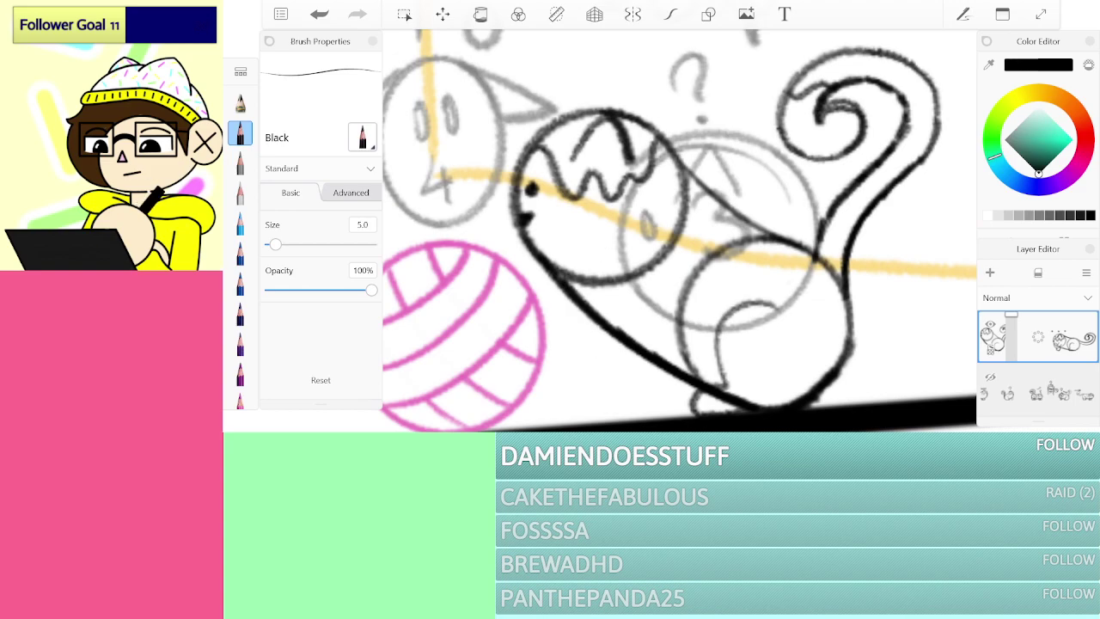
Step: Draw a small front leg with a rounded paw hanging below the cat's chest beside the yarn ball
drag(550, 283, 571, 349)
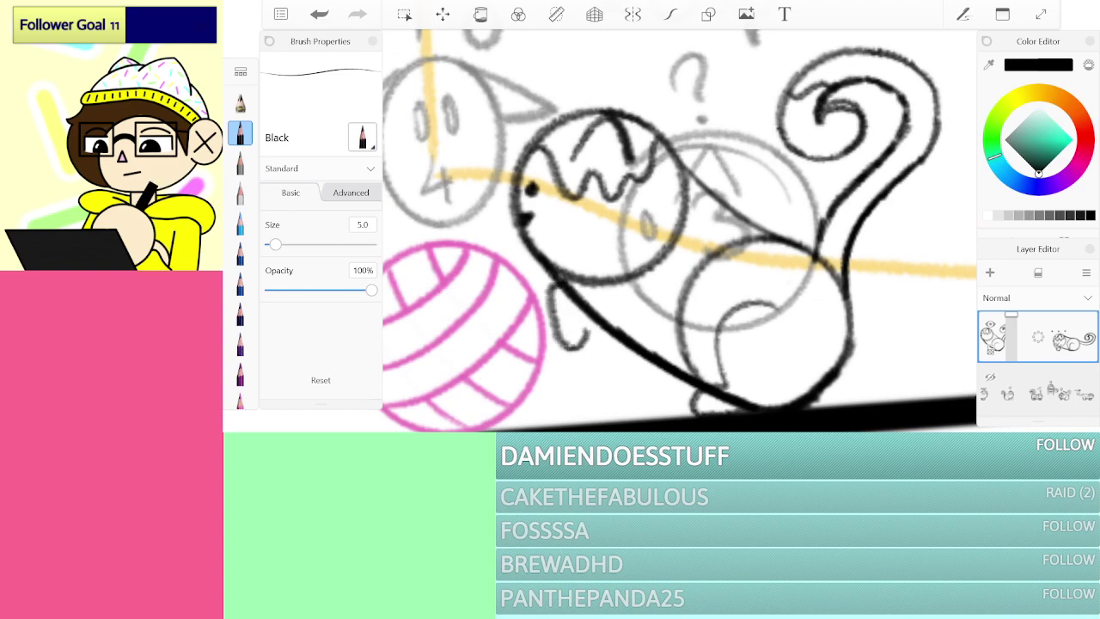
key(ctrl+z)
drag(554, 303, 563, 364)
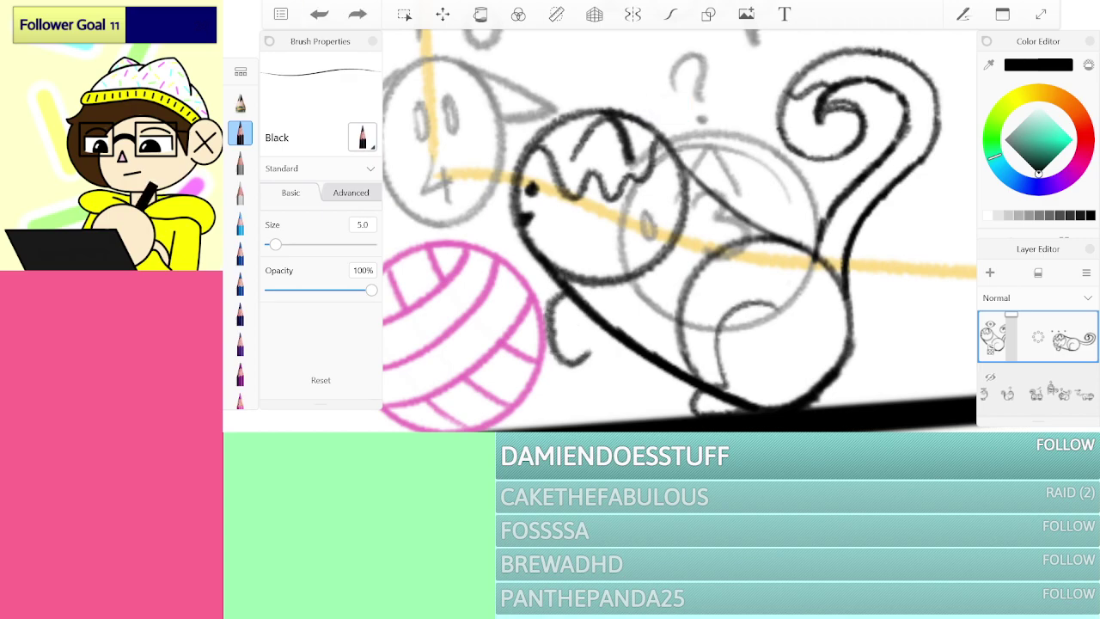
drag(593, 324, 584, 361)
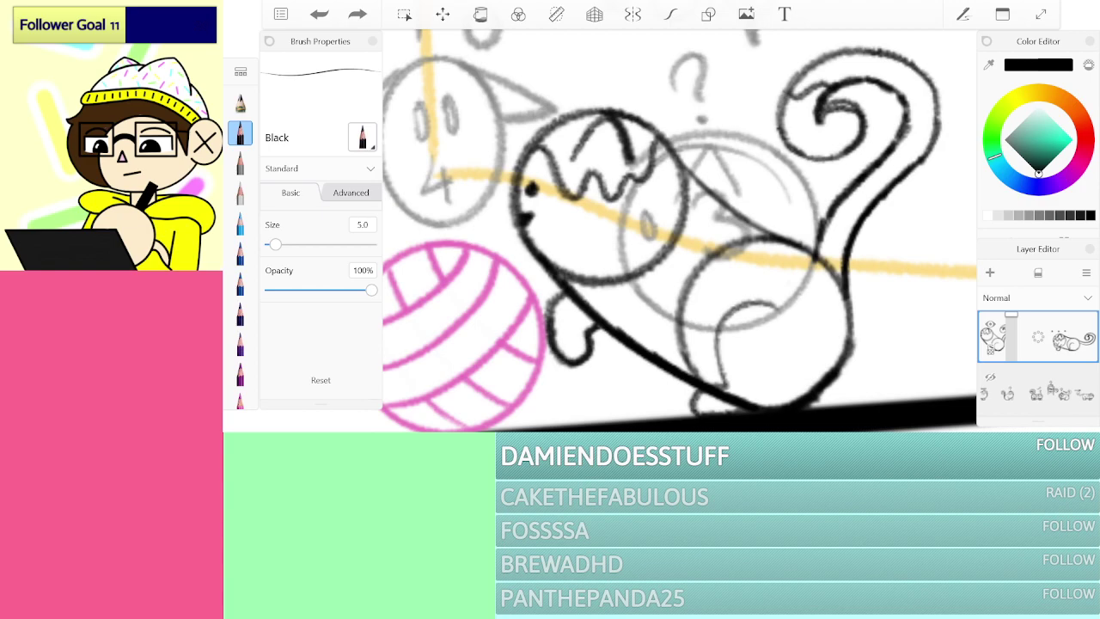
Step: Draw the near front leg as two curved lines across the lower head circle, its rounded paw reaching the yarn ball
drag(521, 244, 484, 234)
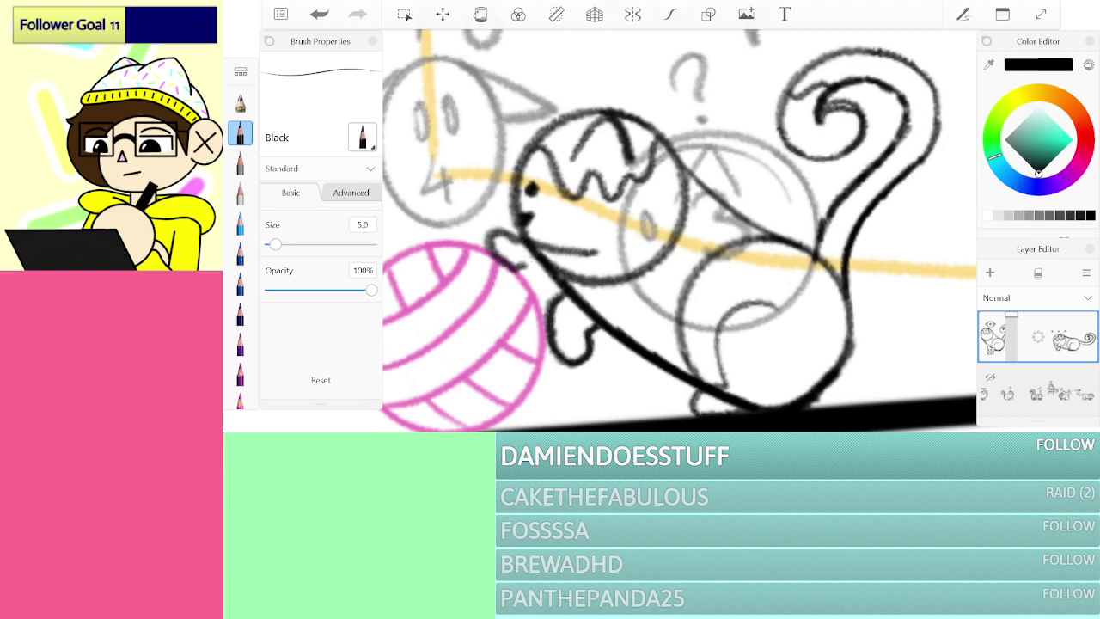
key(ctrl+z)
mouse_move(507, 251)
mouse_down()
mouse_move(550, 276)
mouse_move(529, 277)
mouse_move(531, 249)
mouse_up()
key(ctrl+z)
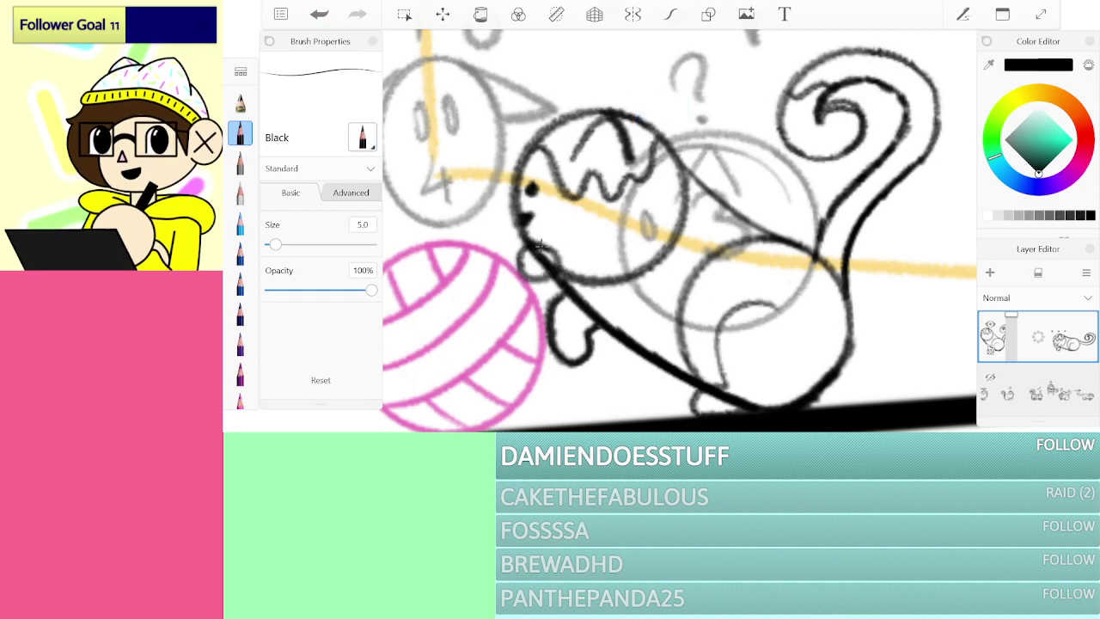
key(ctrl+z)
mouse_move(620, 245)
mouse_down()
mouse_move(541, 251)
mouse_move(550, 296)
mouse_move(621, 288)
mouse_up()
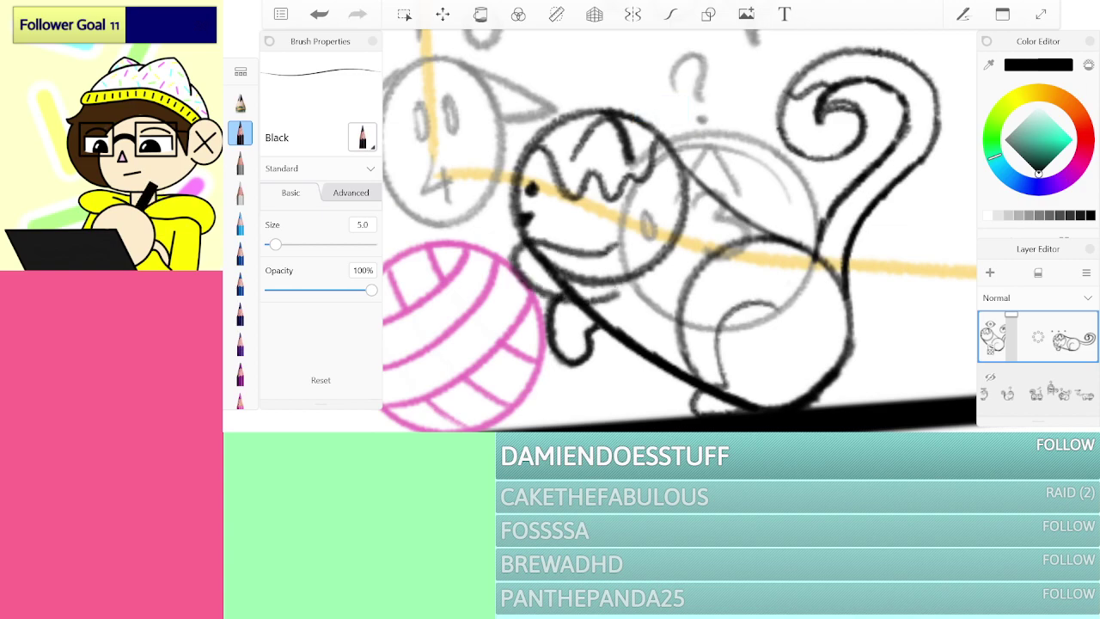
Step: Save the sketch with the cat's "Bap" pose drawn
scroll(743, 256, down, 4)
scroll(679, 228, down, 2)
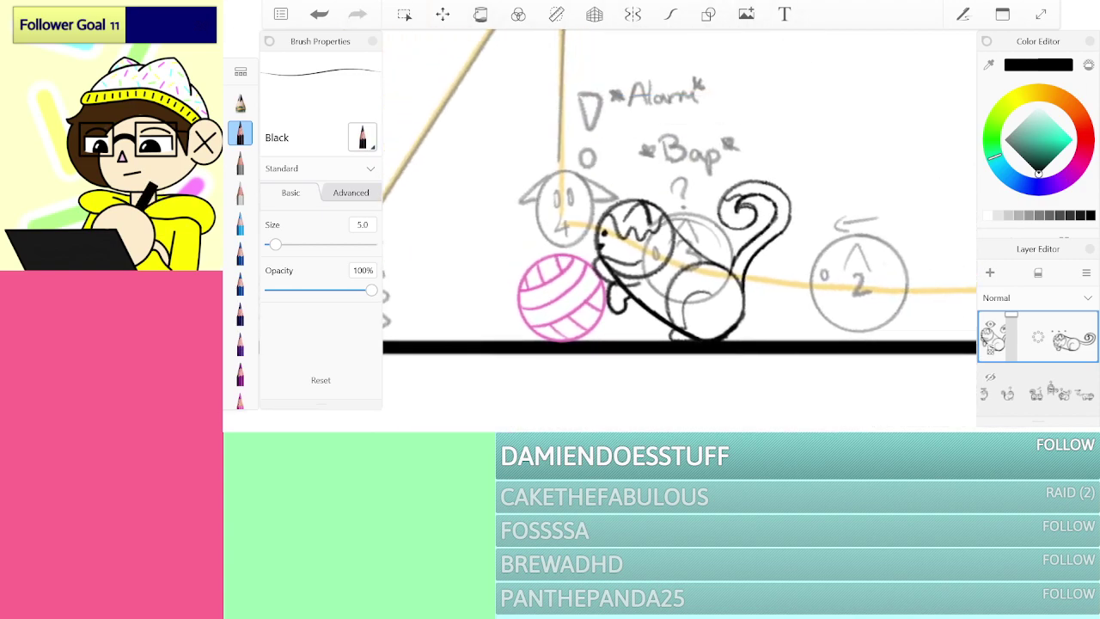
click(281, 13)
click(327, 123)
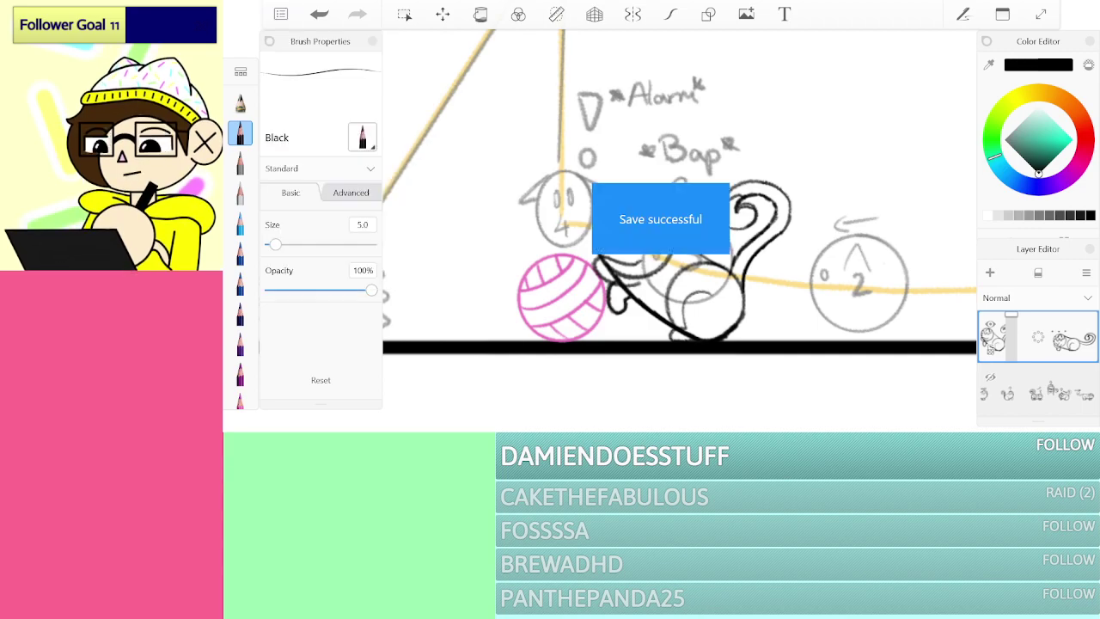